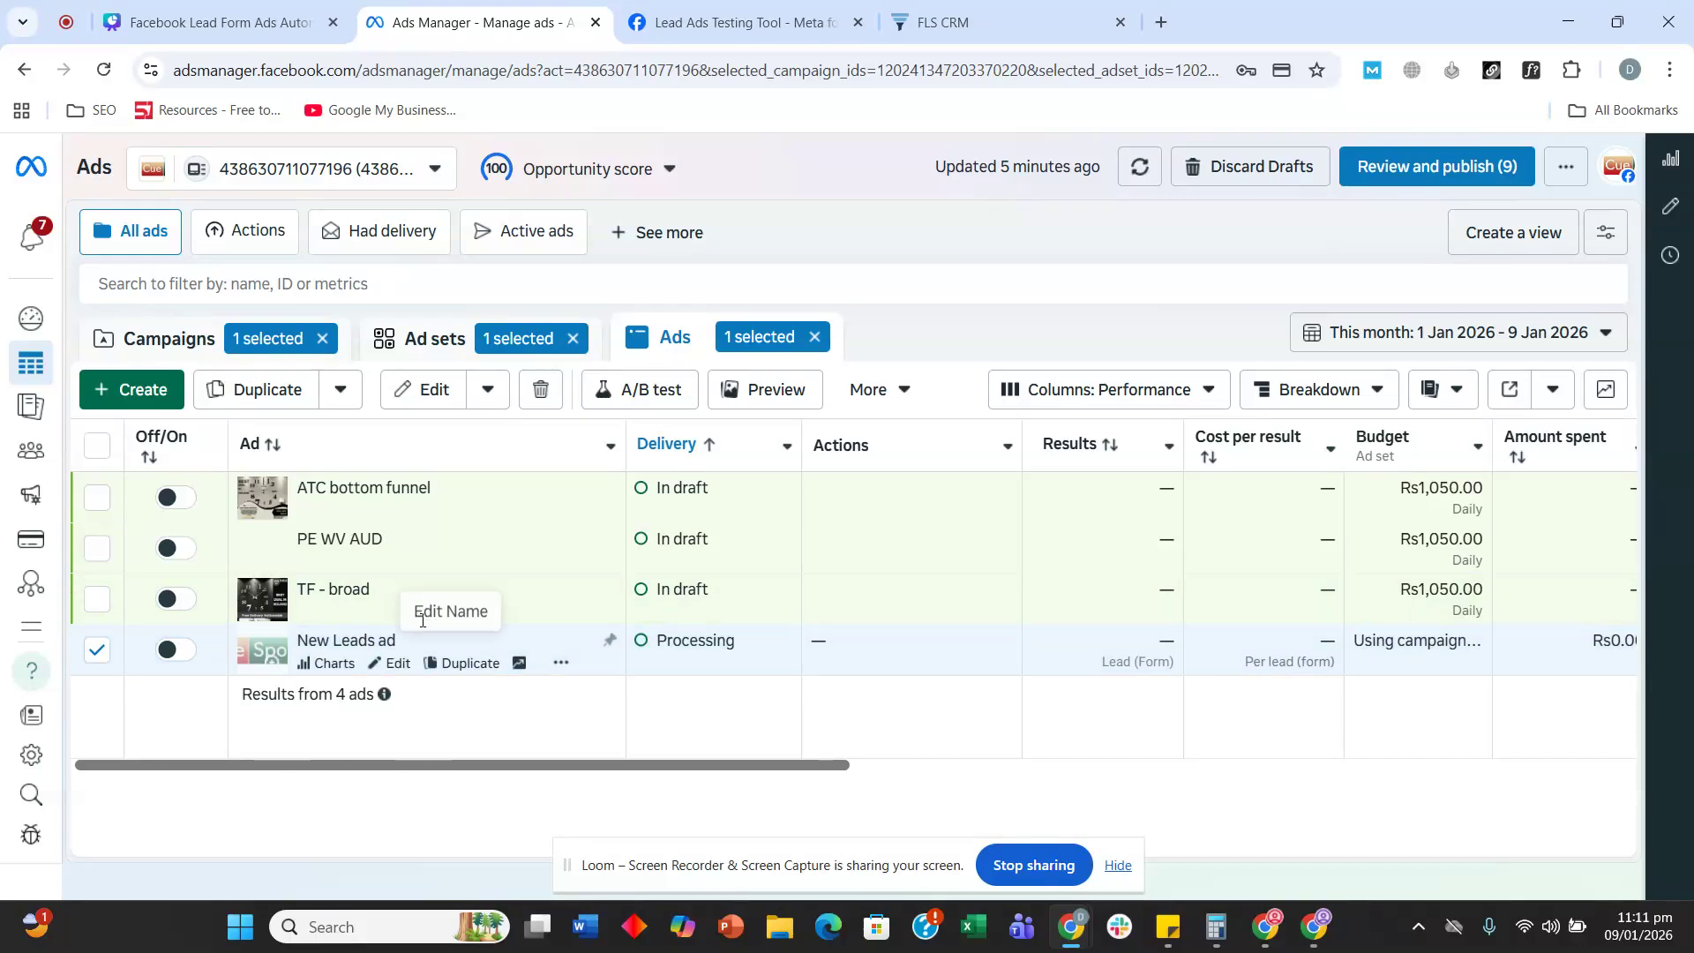
- Open the New Leads ad for editing and review the settings of its parent campaign and ad set
{"action": "left_click", "coordinate": [399, 668]}
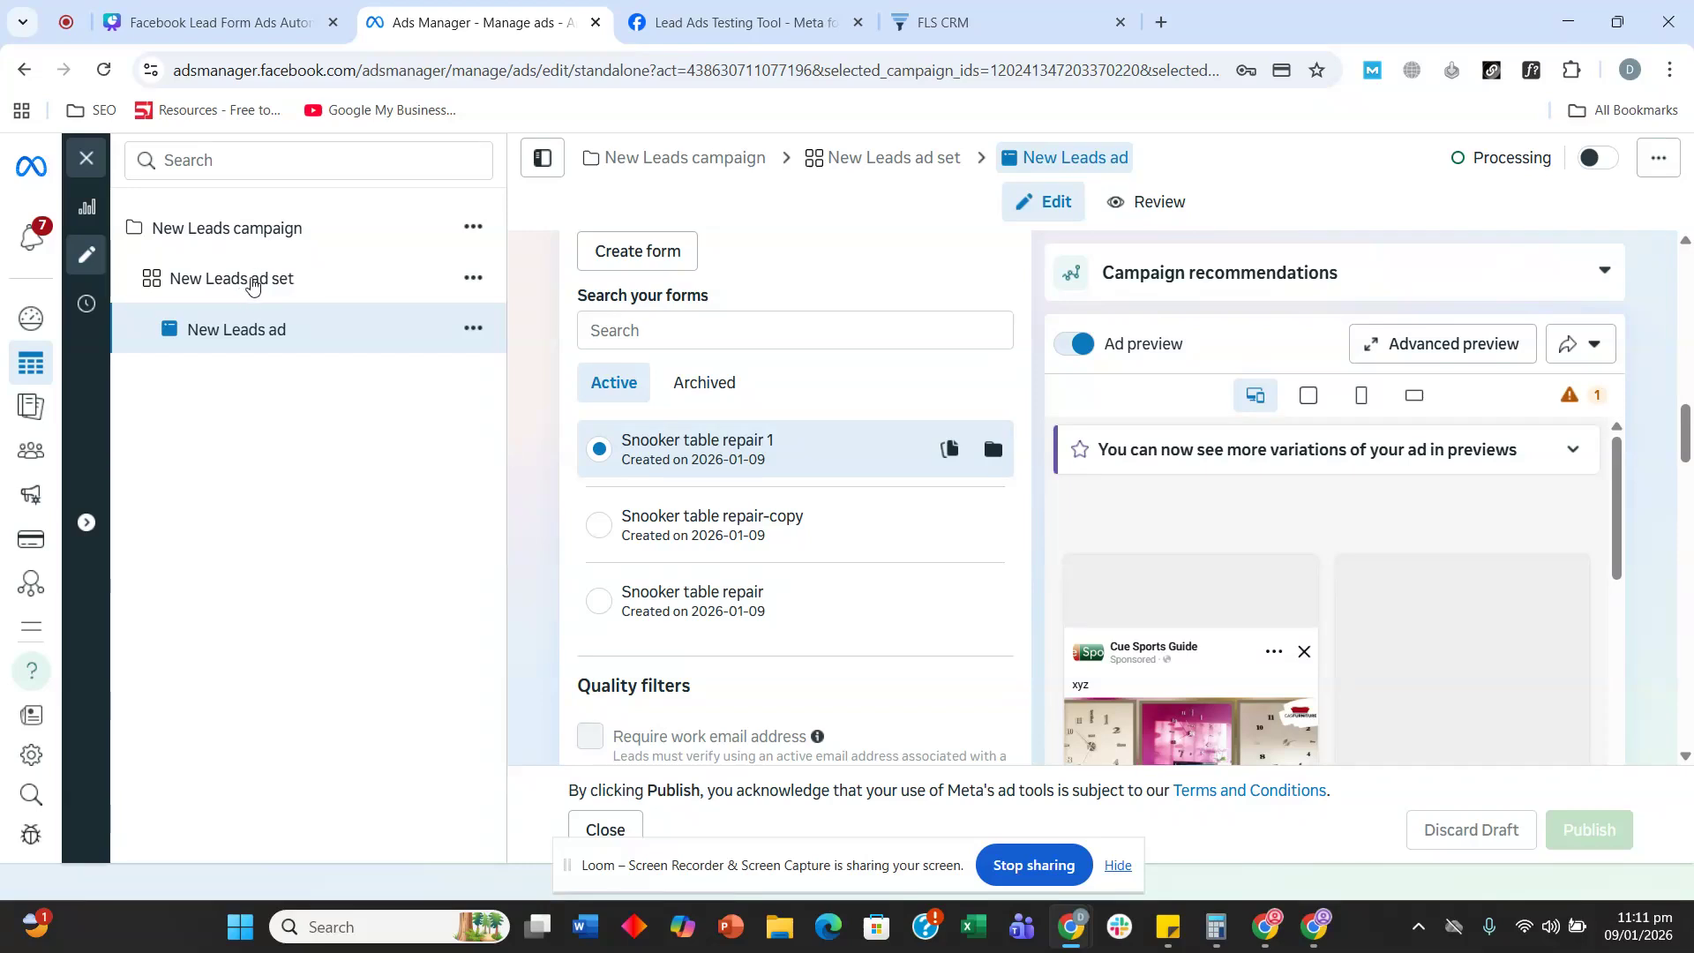
{"action": "left_click", "coordinate": [285, 235]}
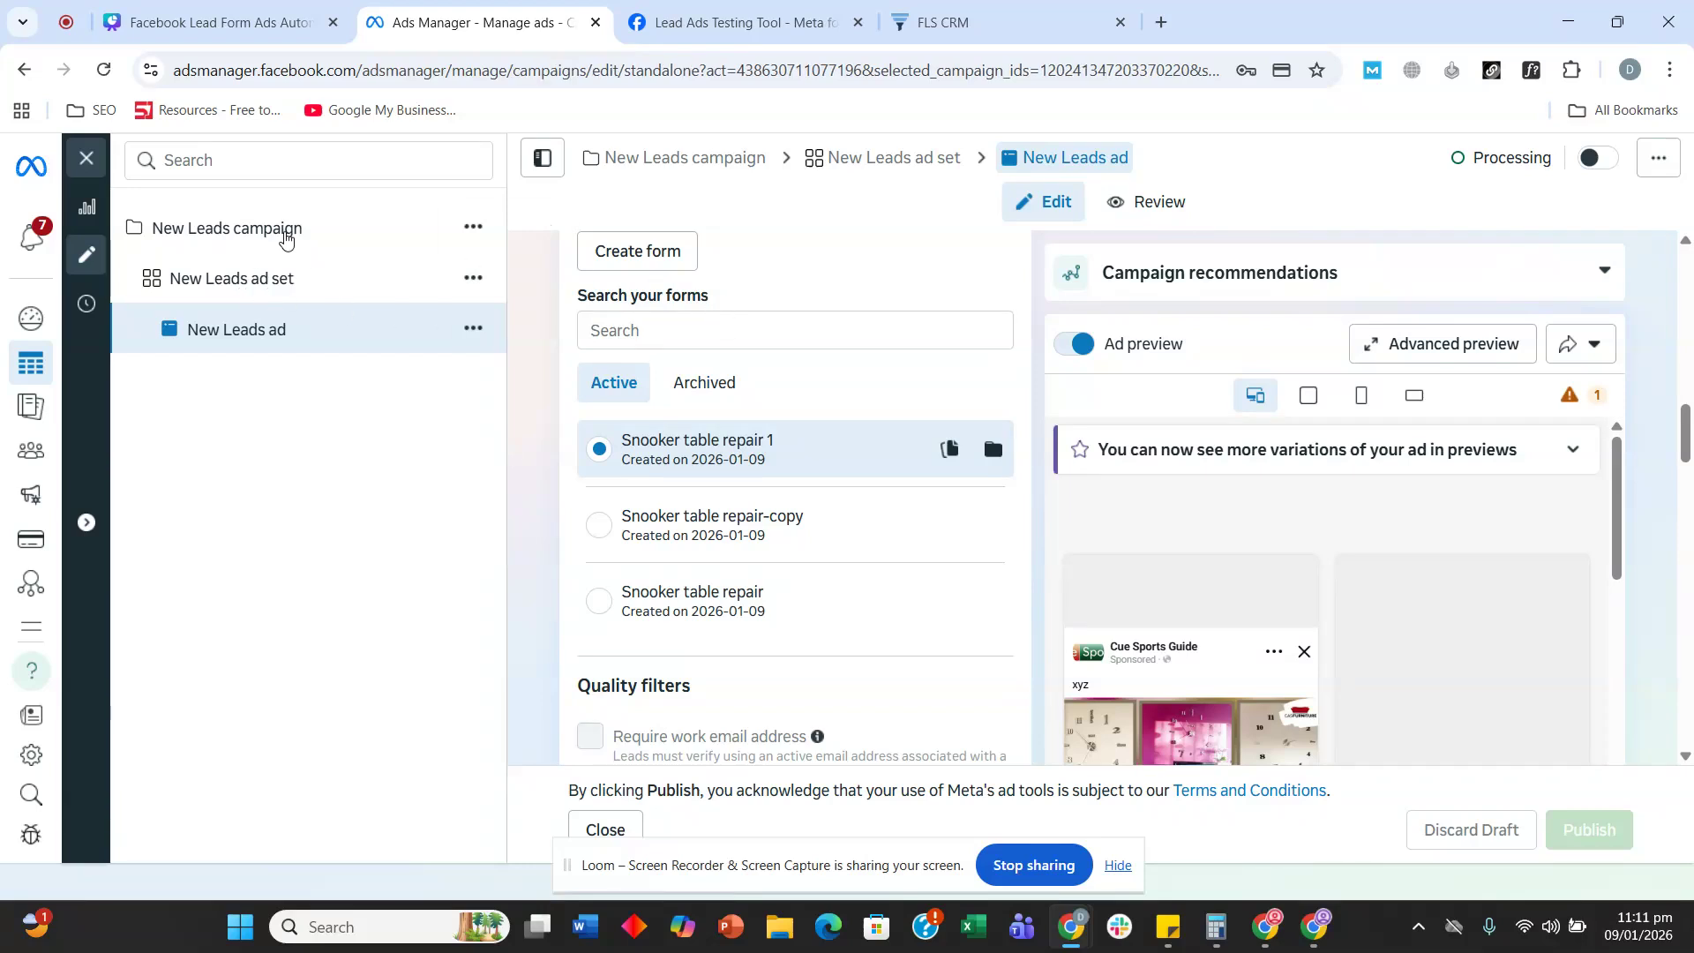
{"action": "scroll", "coordinate": [794, 316], "scroll_direction": "down", "scroll_amount": 3}
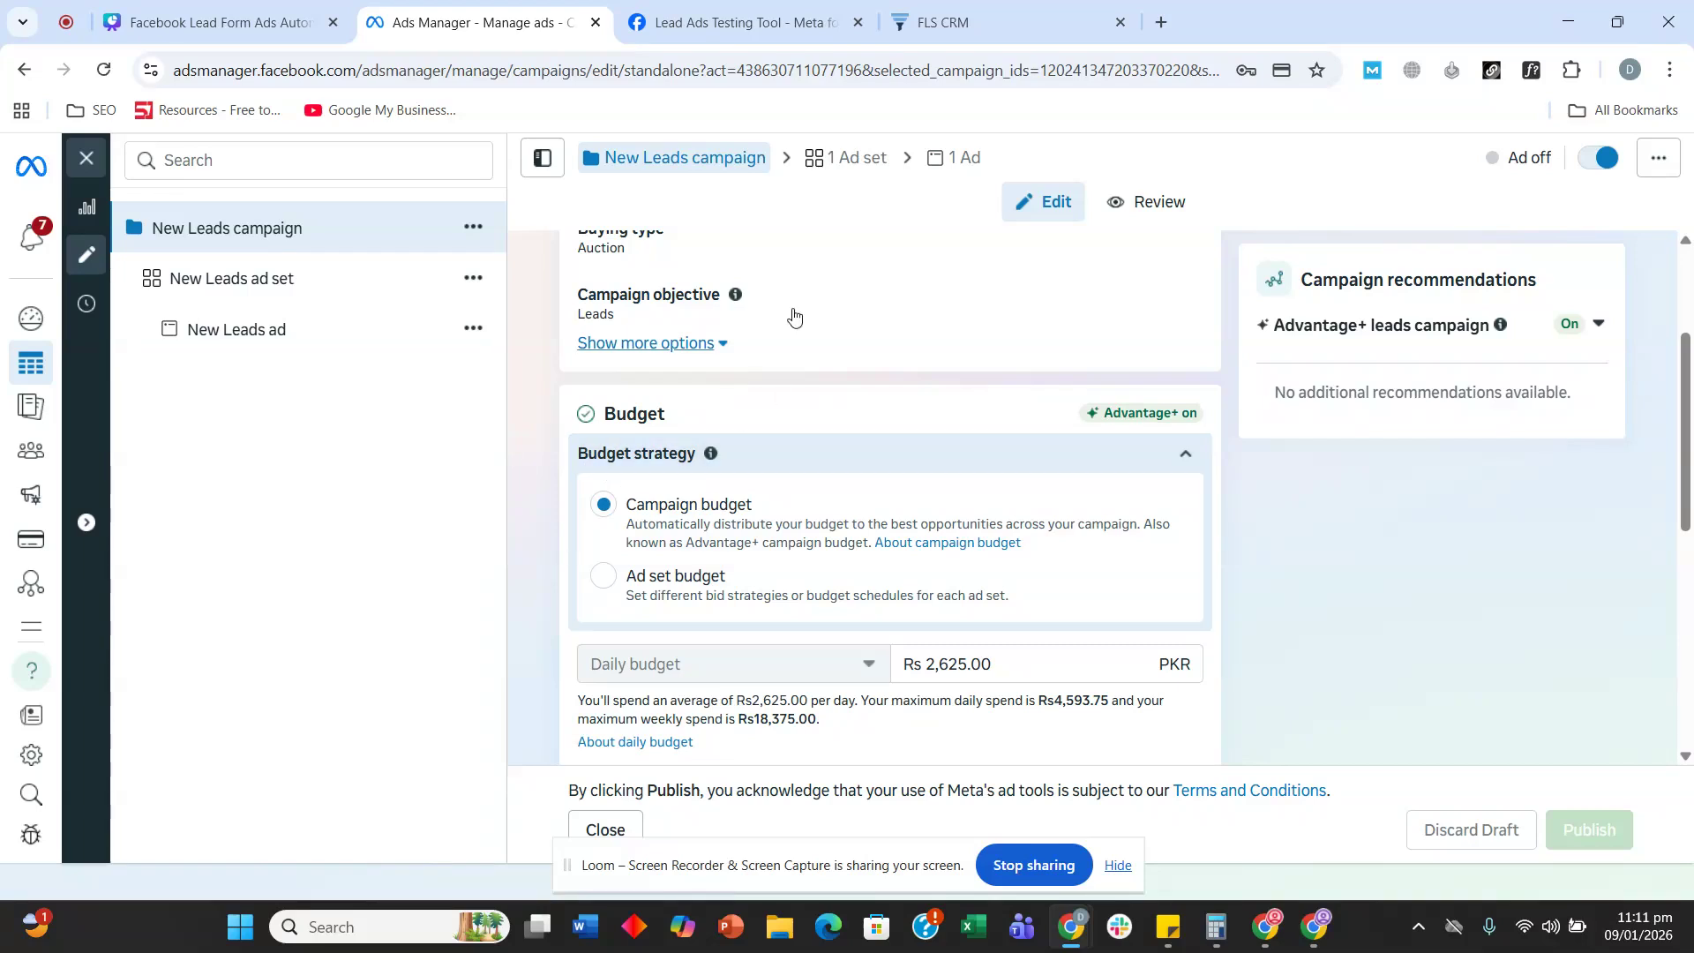
{"action": "scroll", "coordinate": [794, 476], "scroll_direction": "down", "scroll_amount": 2}
{"action": "scroll", "coordinate": [847, 503], "scroll_direction": "down", "scroll_amount": 5}
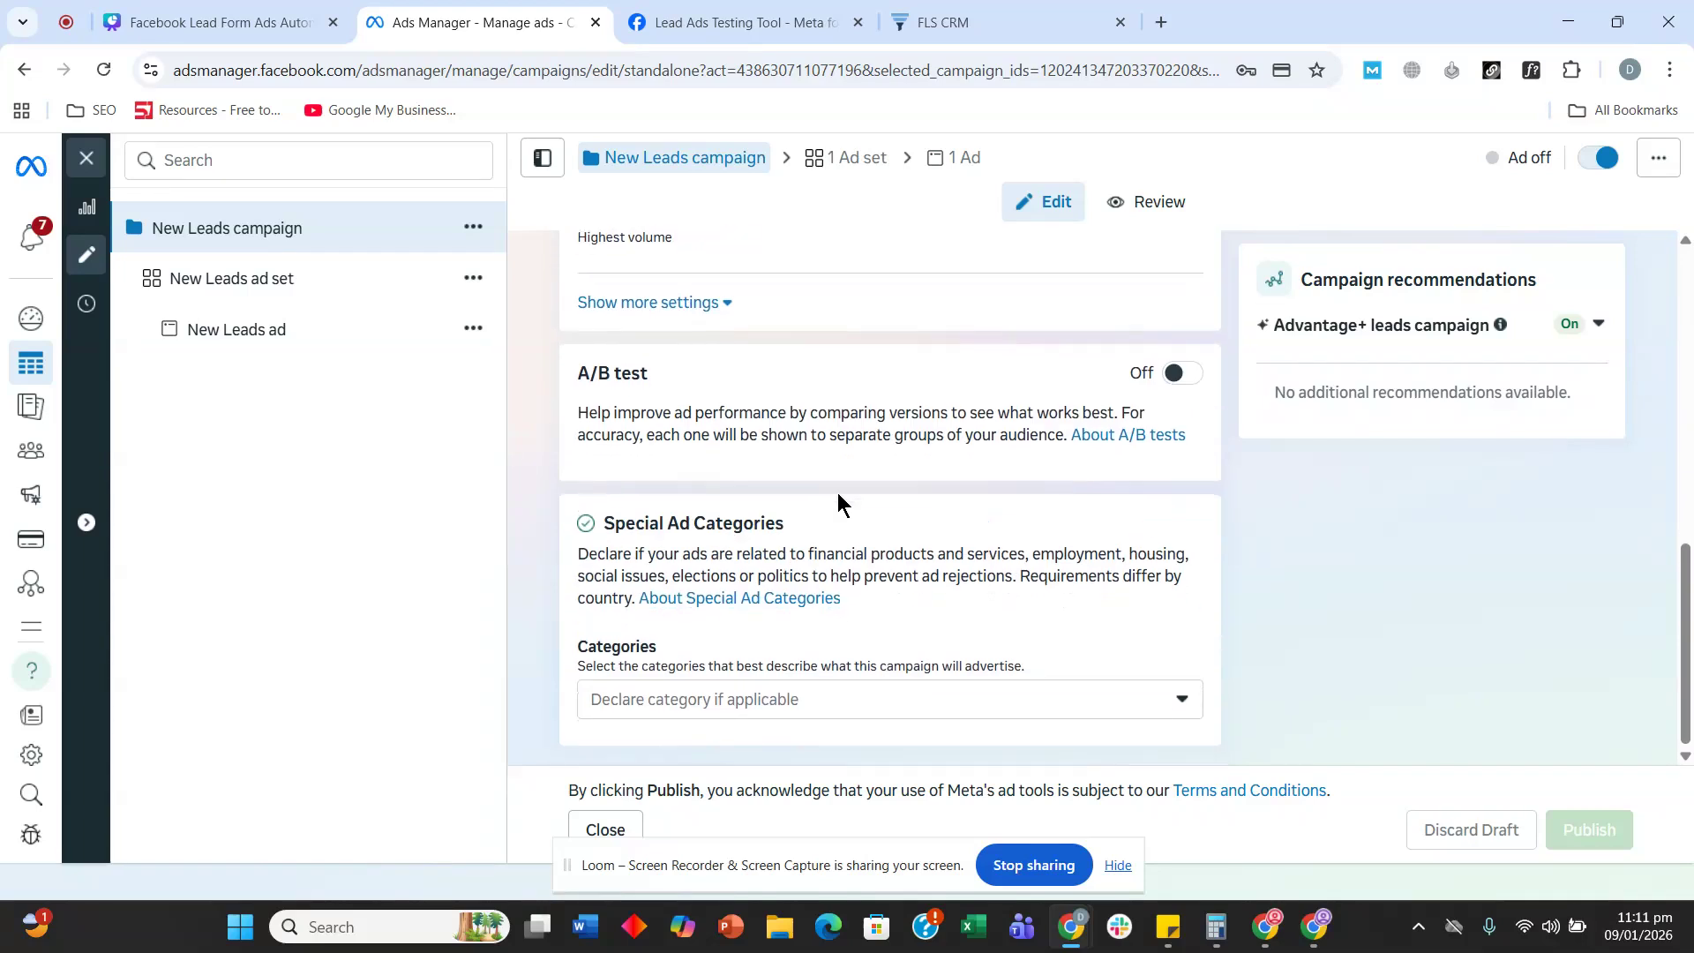
{"action": "left_click", "coordinate": [205, 282]}
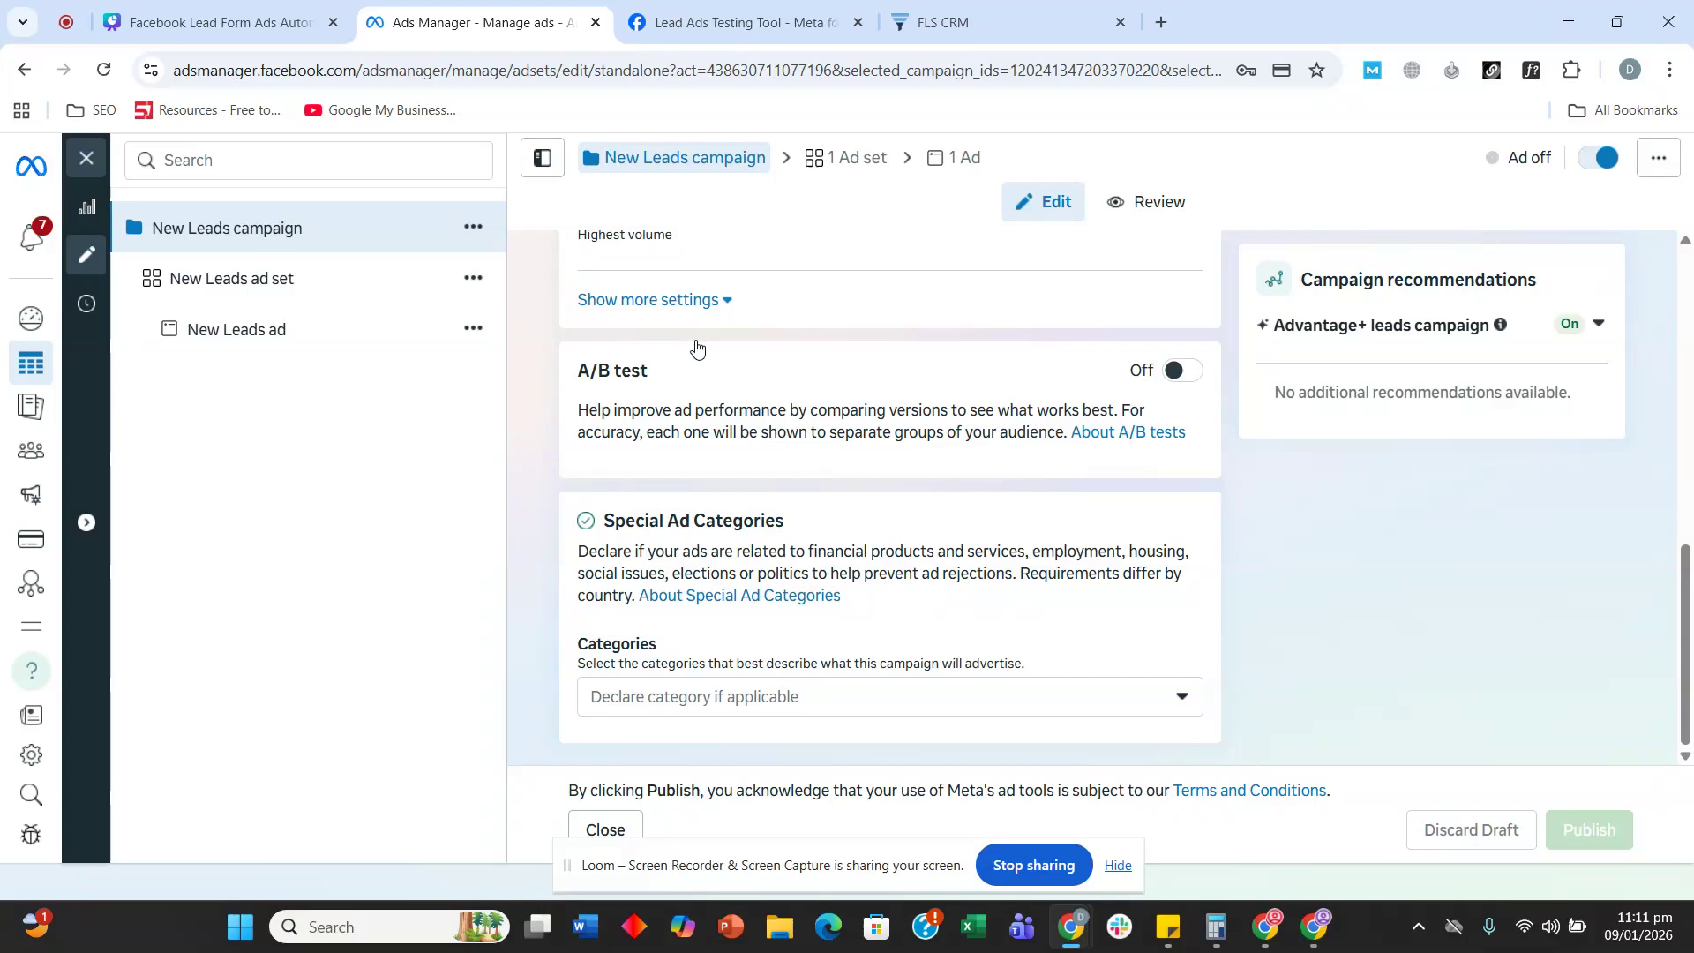
{"action": "scroll", "coordinate": [754, 314], "scroll_direction": "down", "scroll_amount": 5}
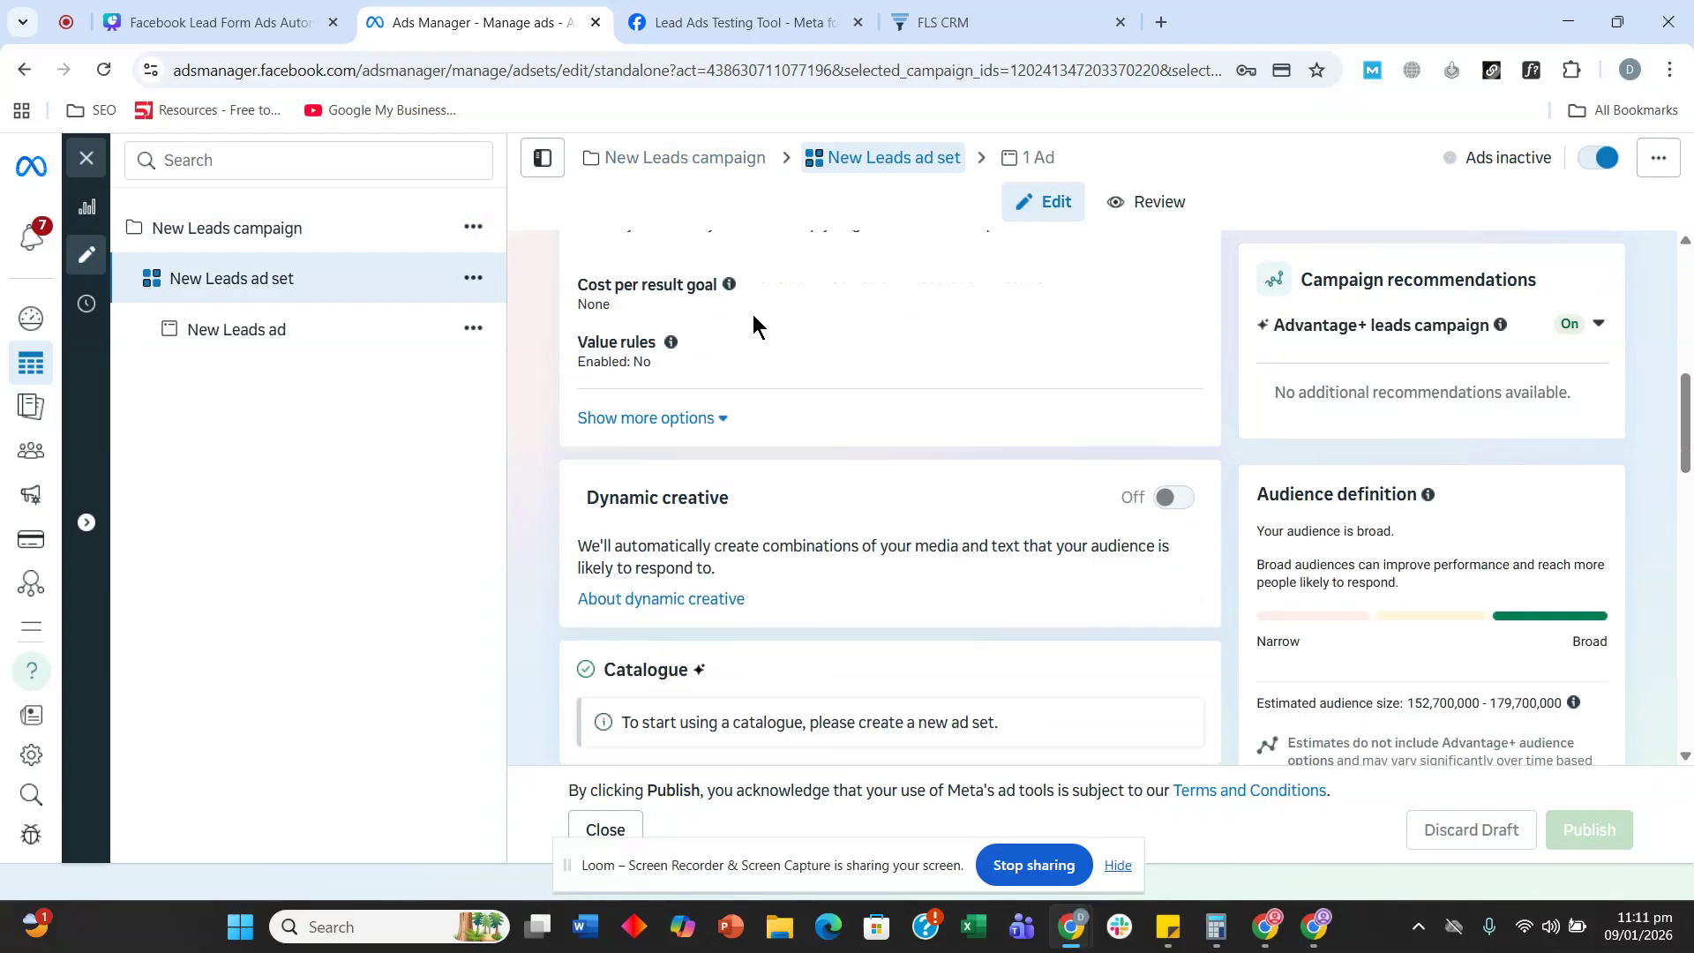
{"action": "scroll", "coordinate": [754, 318], "scroll_direction": "down", "scroll_amount": 5}
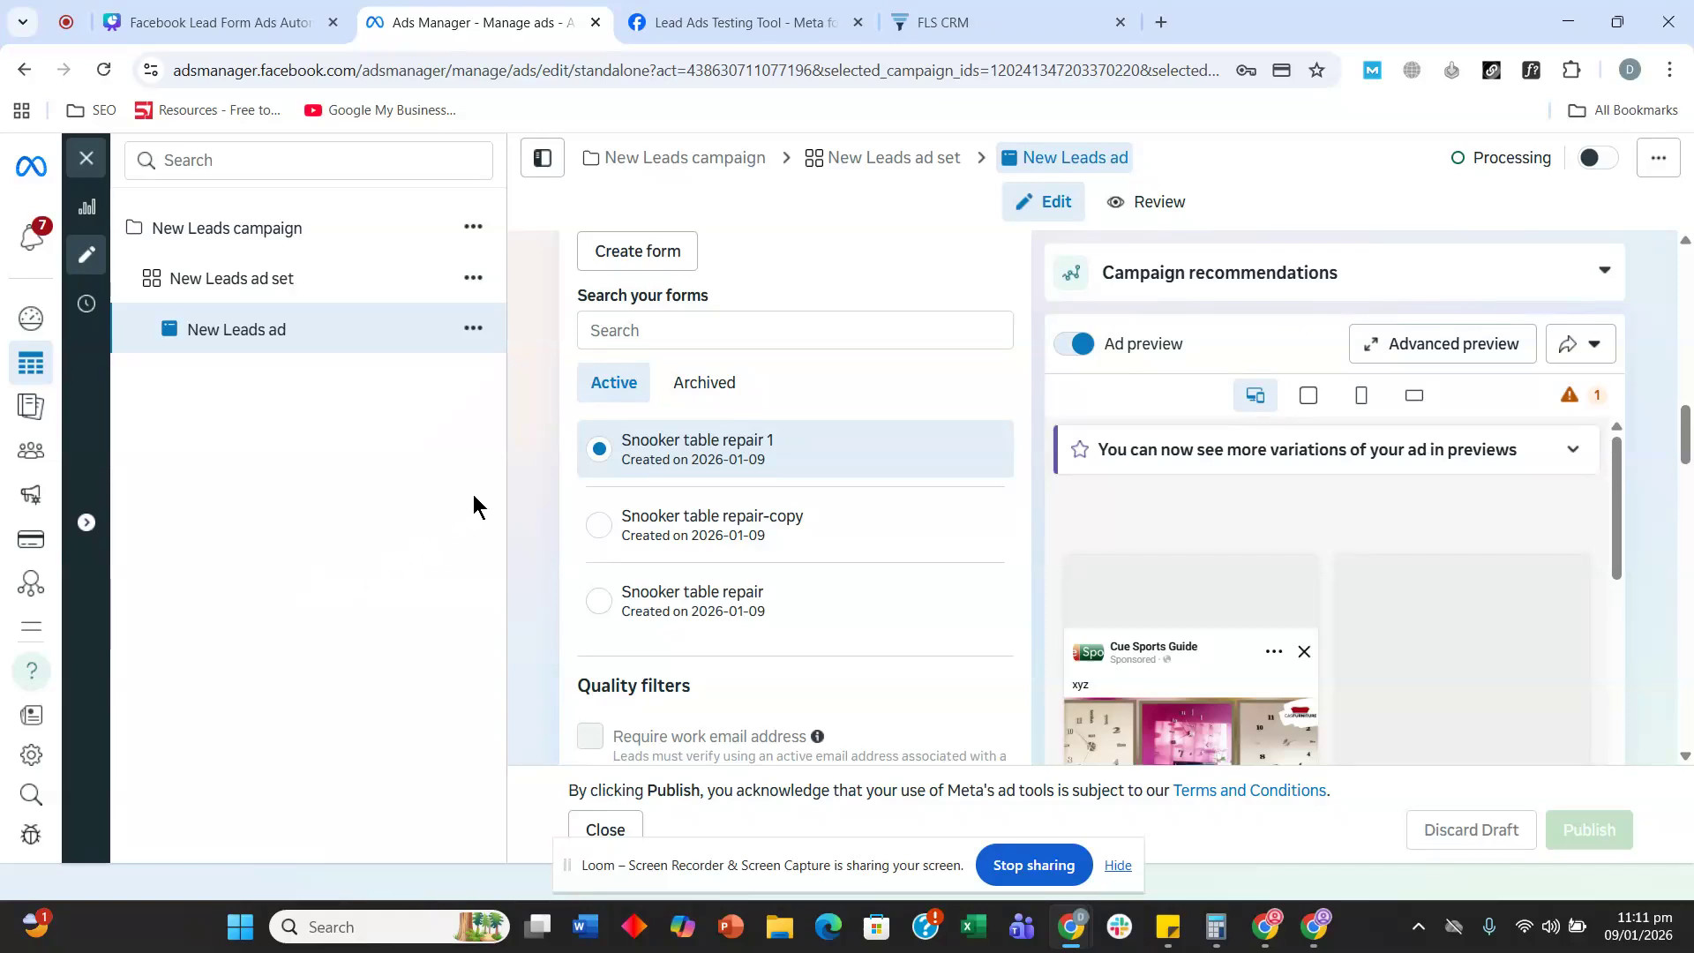
- Start creating a new instant form in the New Leads ad's destination settings
{"action": "scroll", "coordinate": [533, 447], "scroll_direction": "up", "scroll_amount": 15}
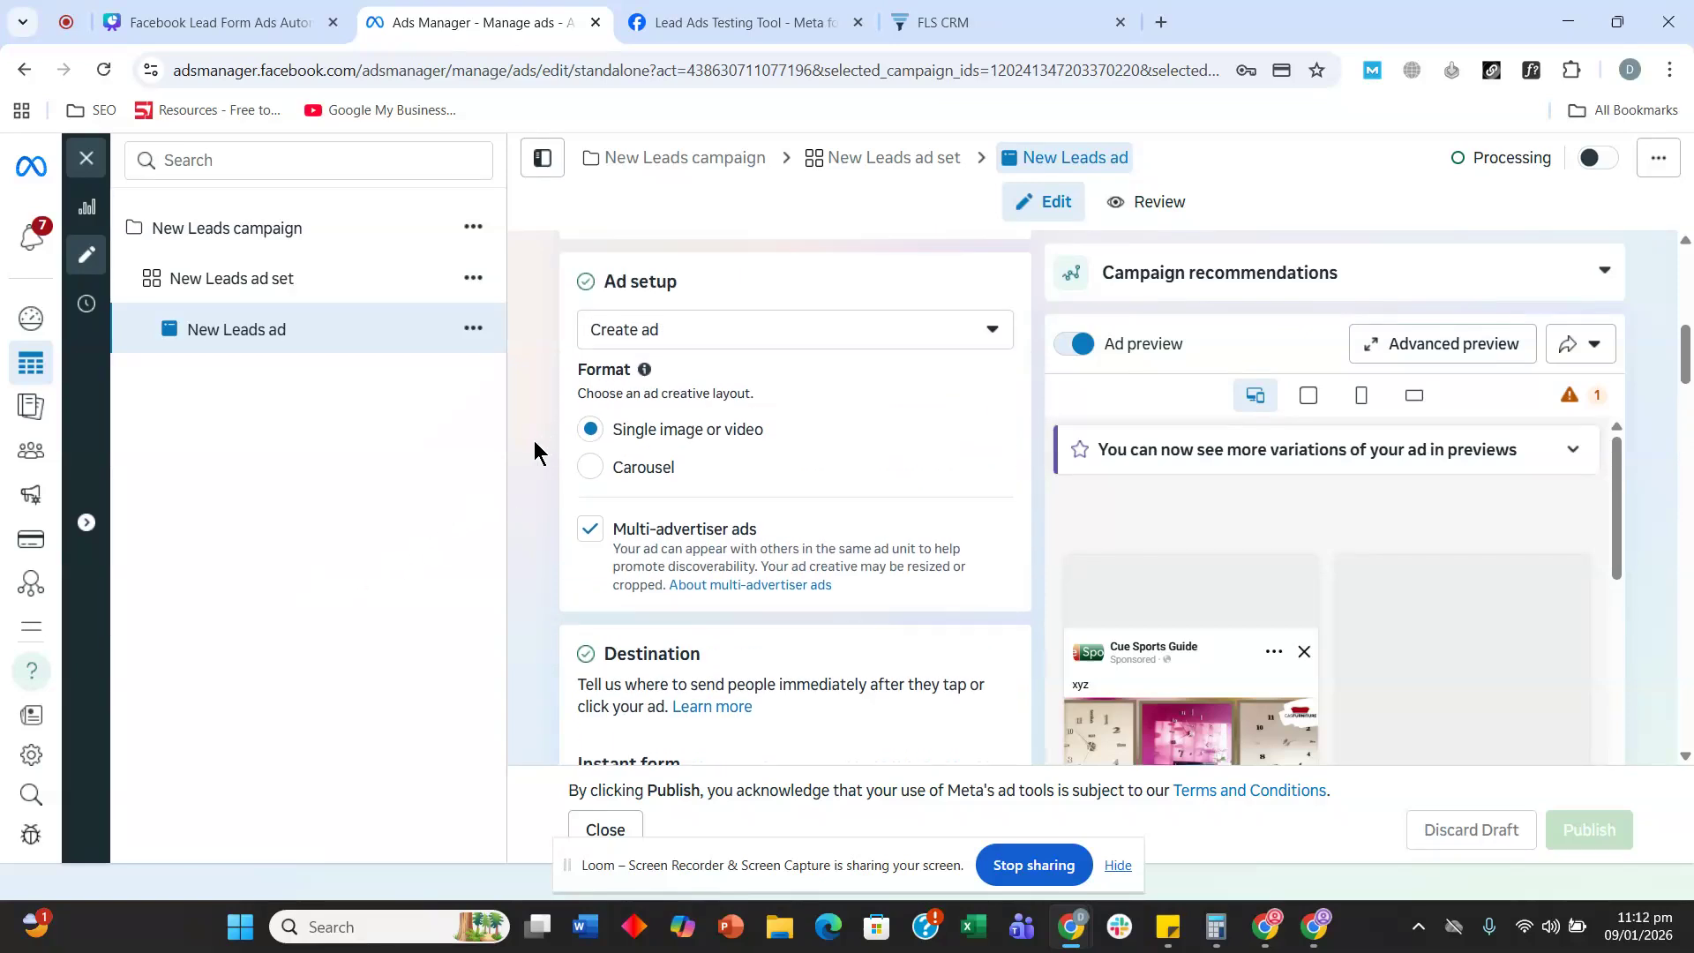
{"action": "scroll", "coordinate": [512, 465], "scroll_direction": "down", "scroll_amount": 10}
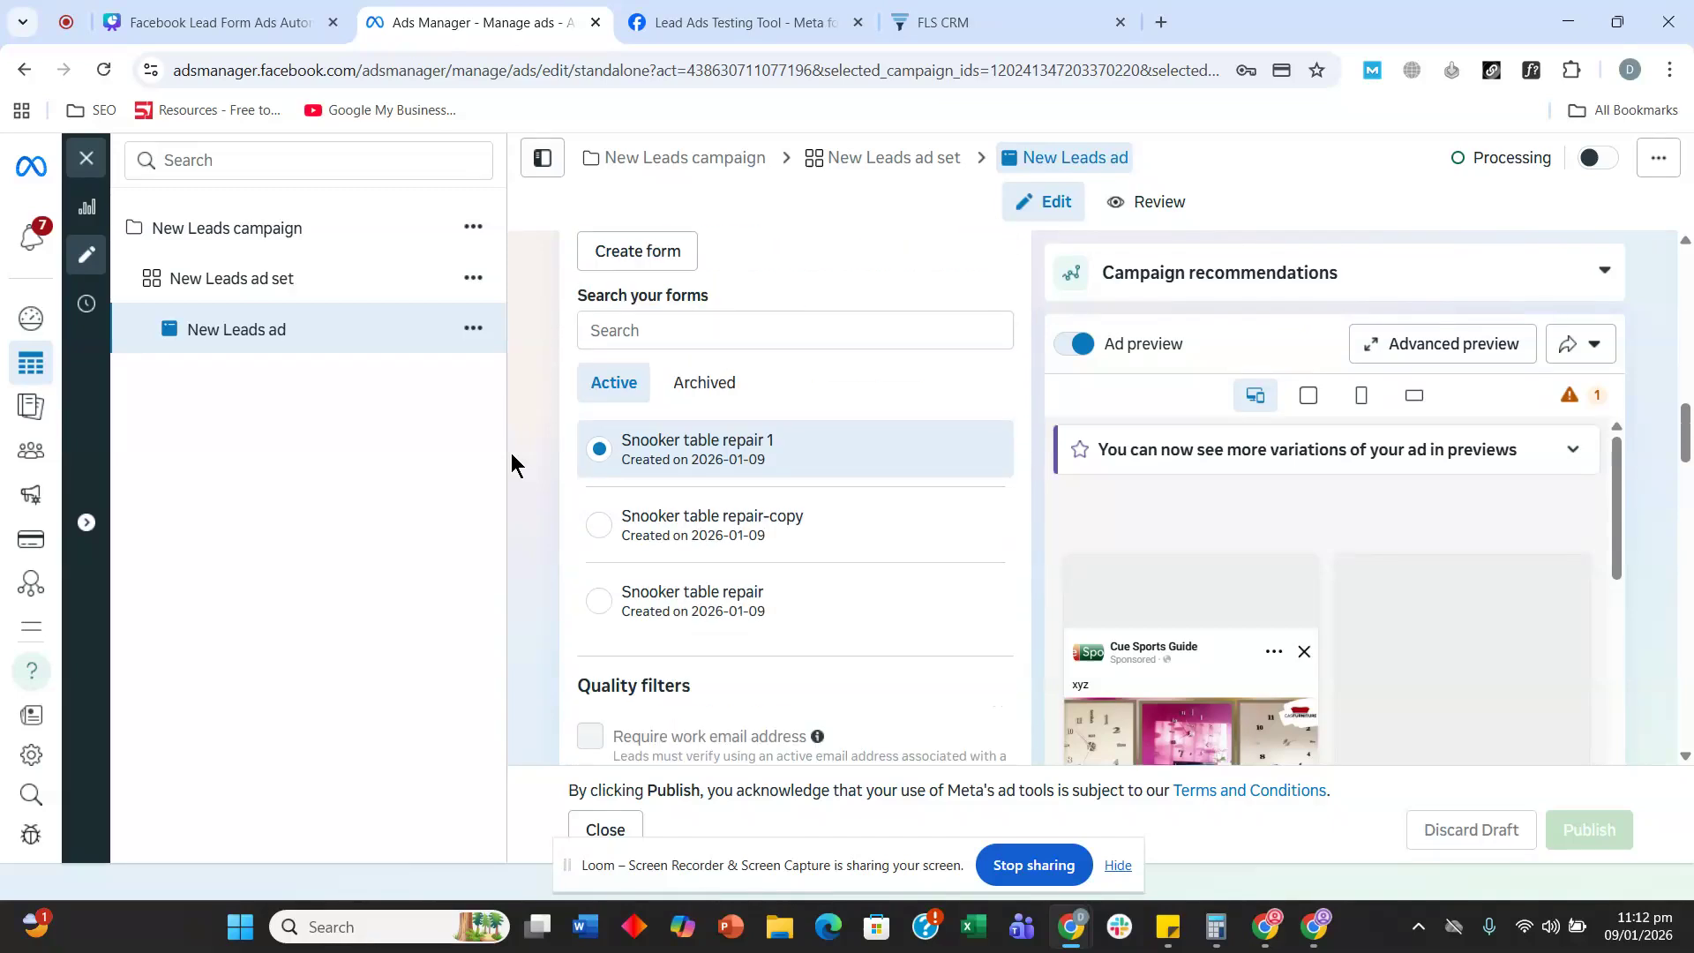
{"action": "scroll", "coordinate": [511, 465], "scroll_direction": "up", "scroll_amount": 1}
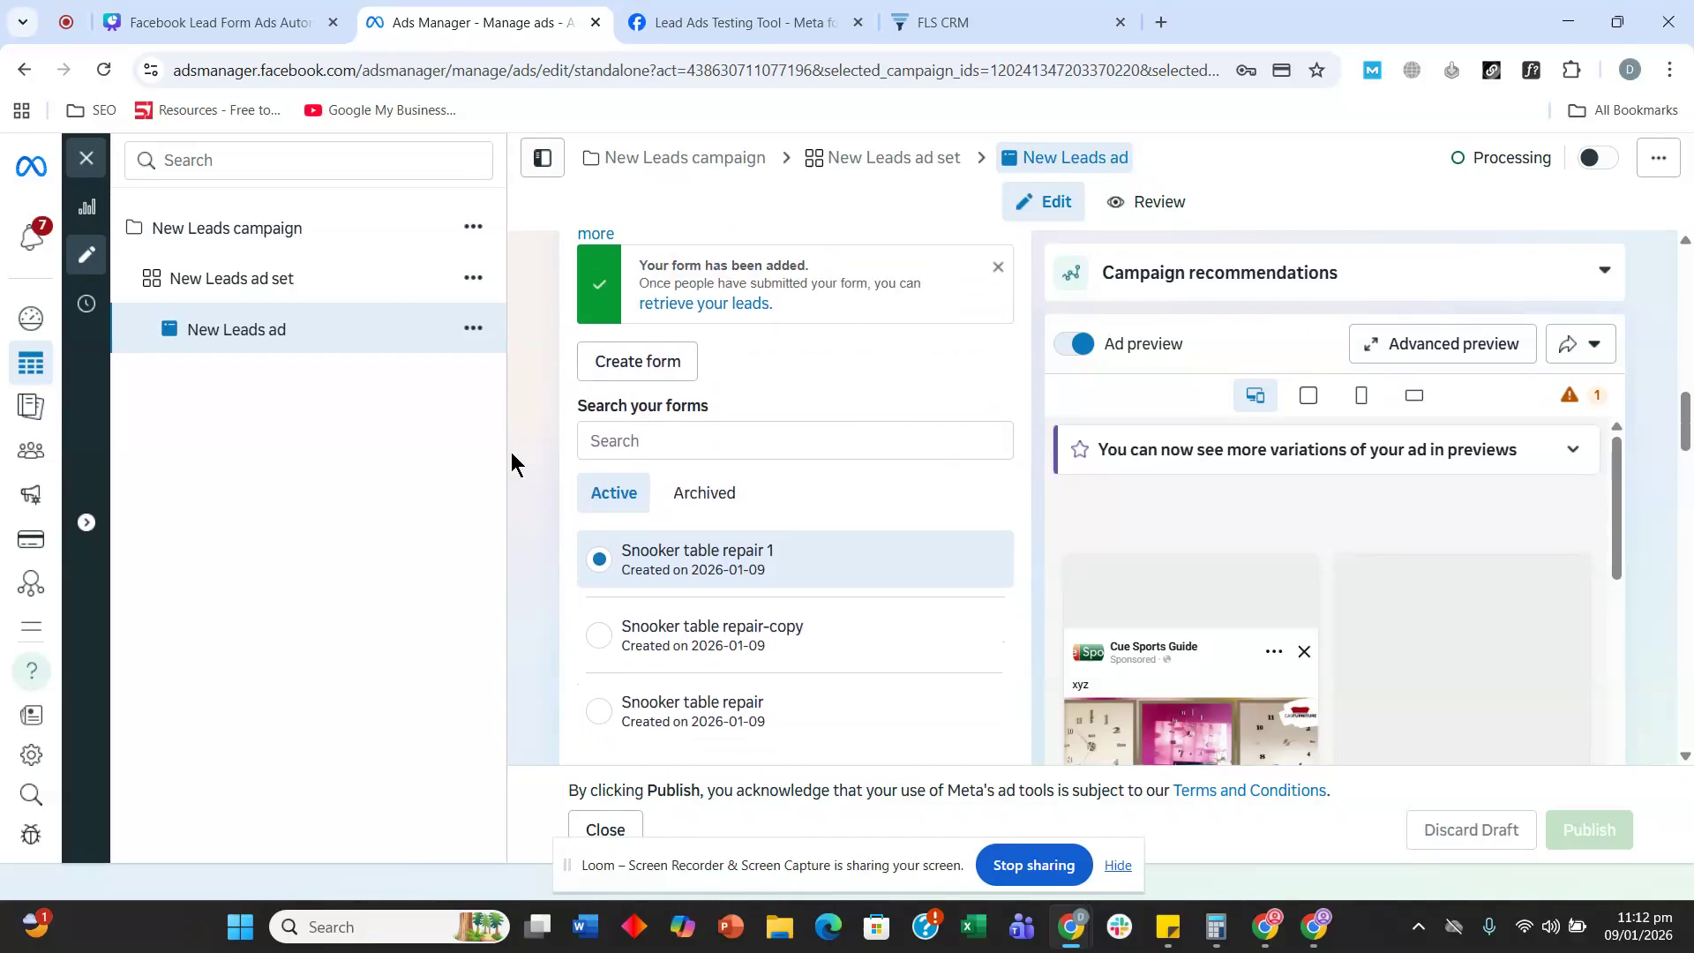
{"action": "left_click", "coordinate": [644, 371]}
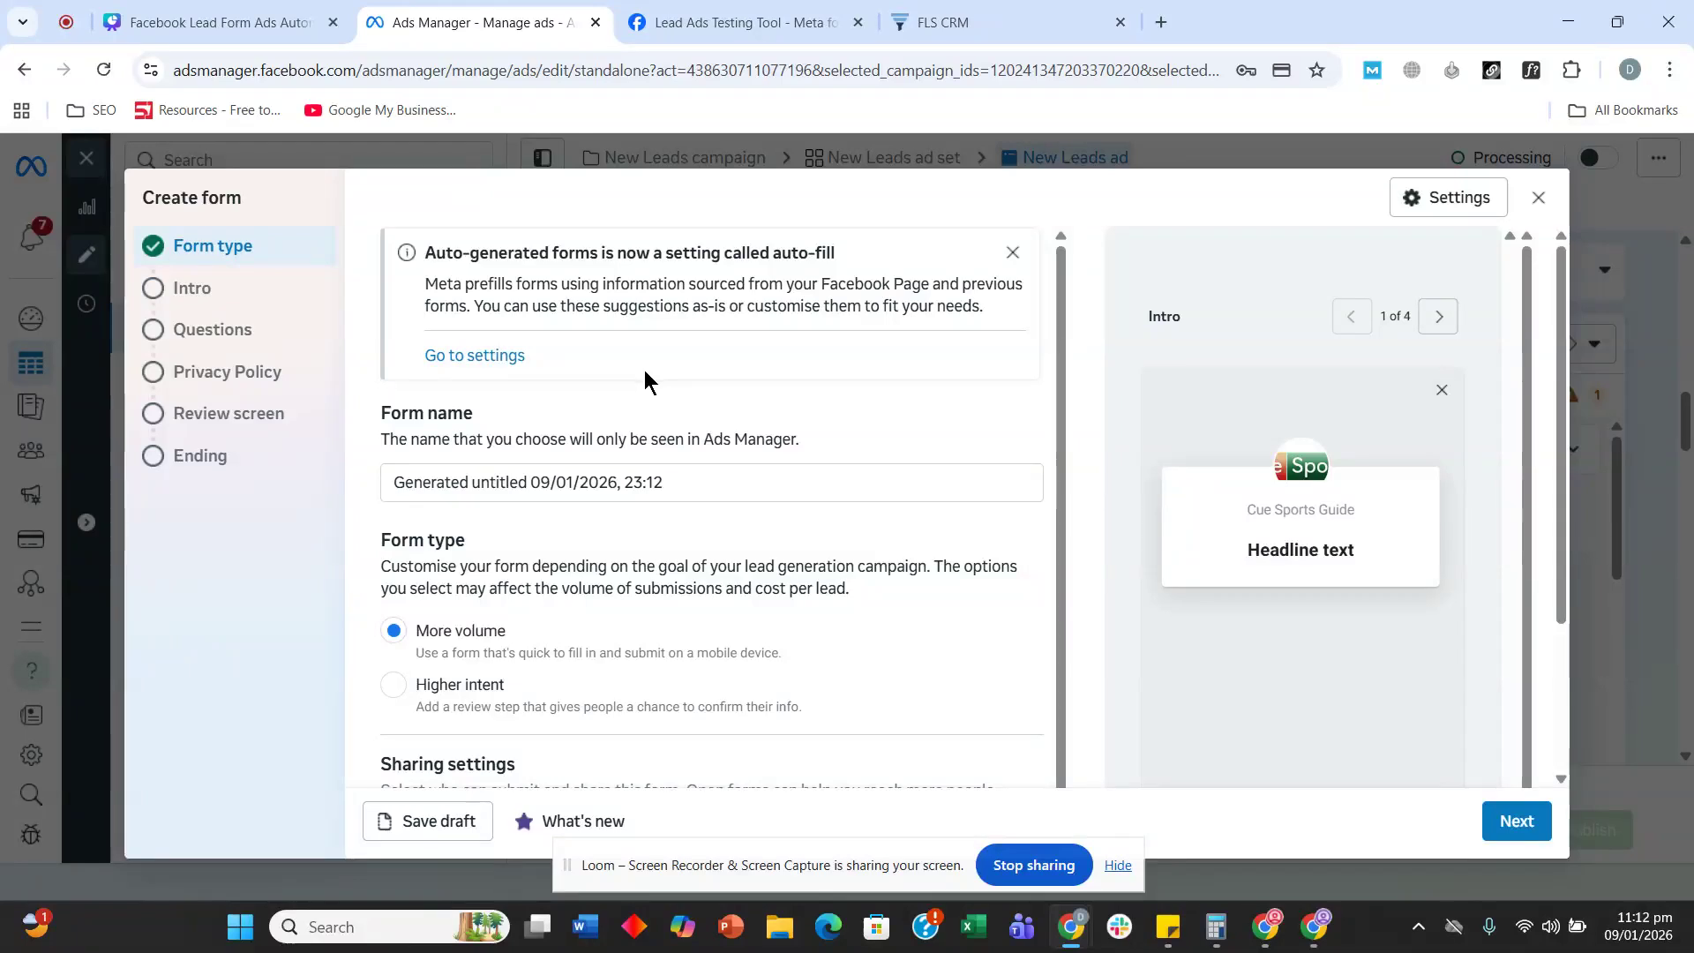
- Name the new form "Snooker Table repair new year offer"
{"action": "left_click", "coordinate": [498, 486]}
{"action": "triple_click", "coordinate": [499, 486]}
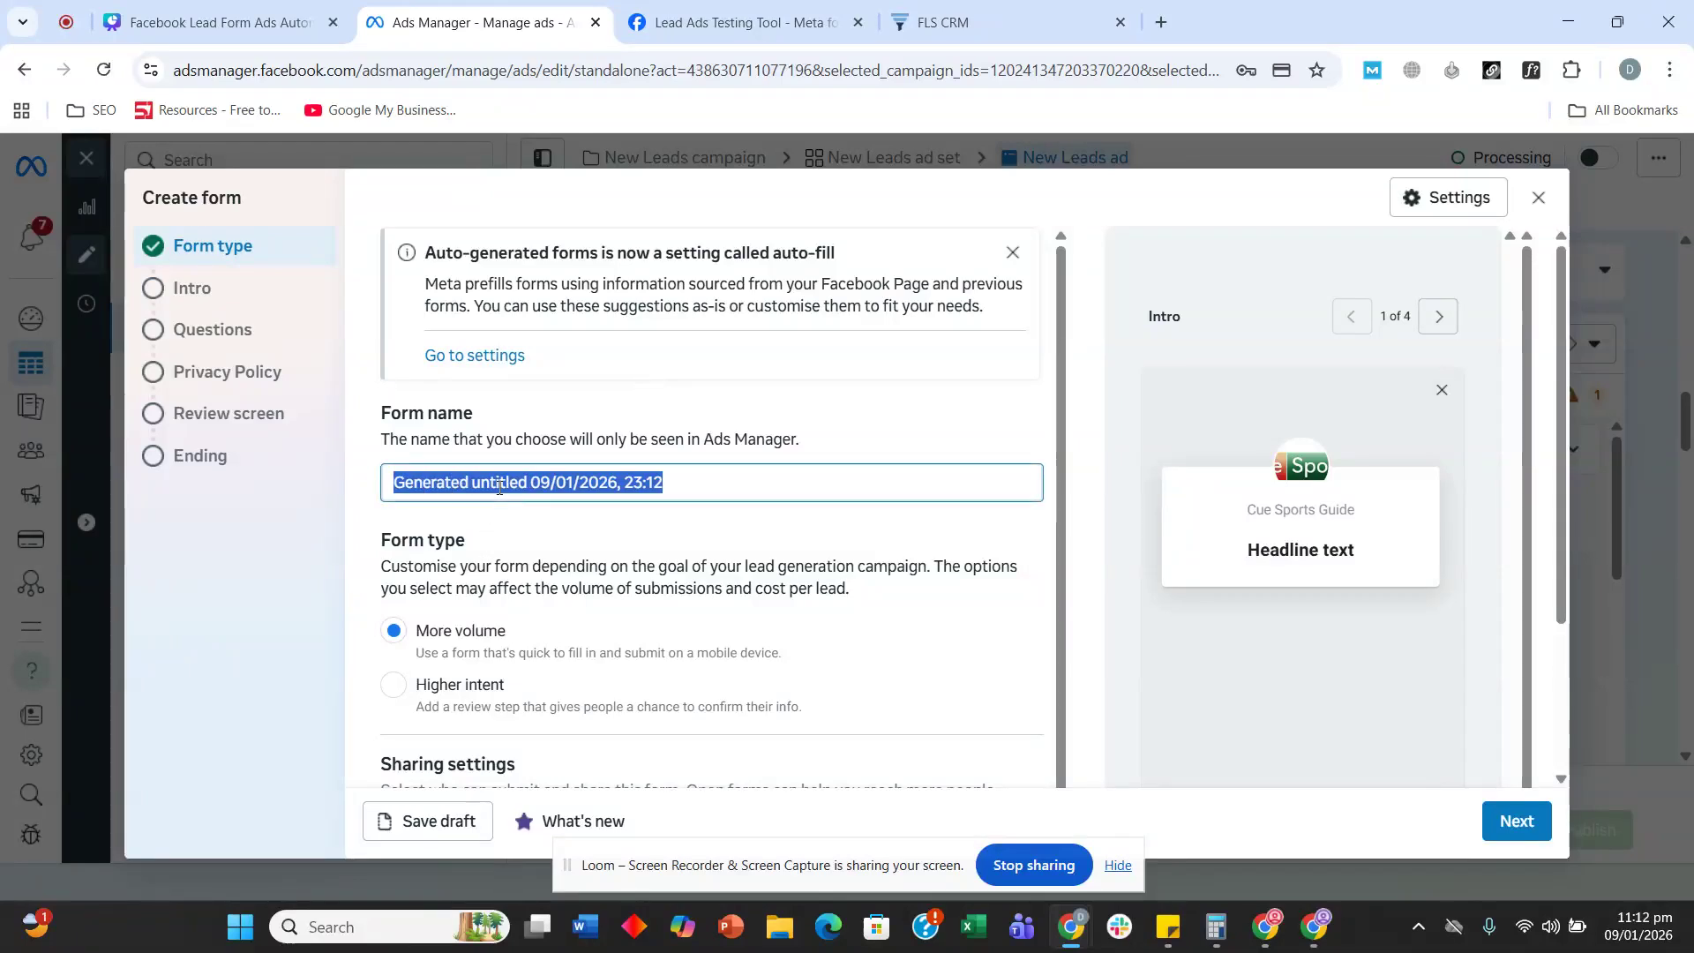
{"action": "key", "text": "BackSpace"}
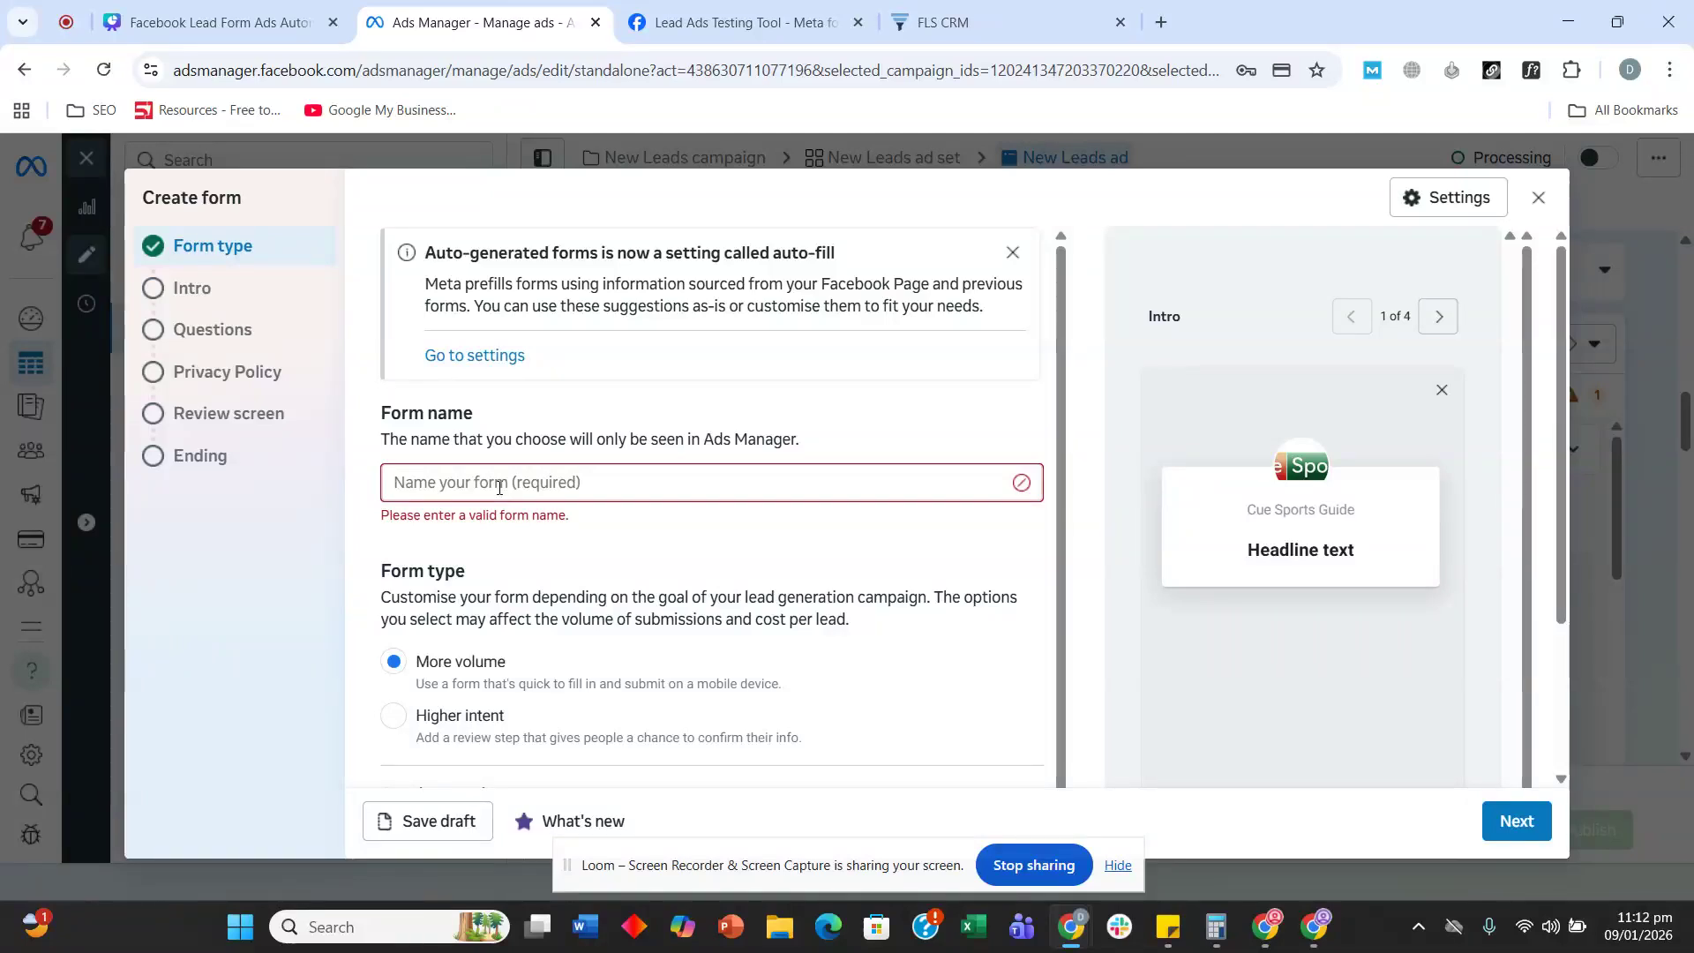
{"action": "type", "text": "Snooker "}
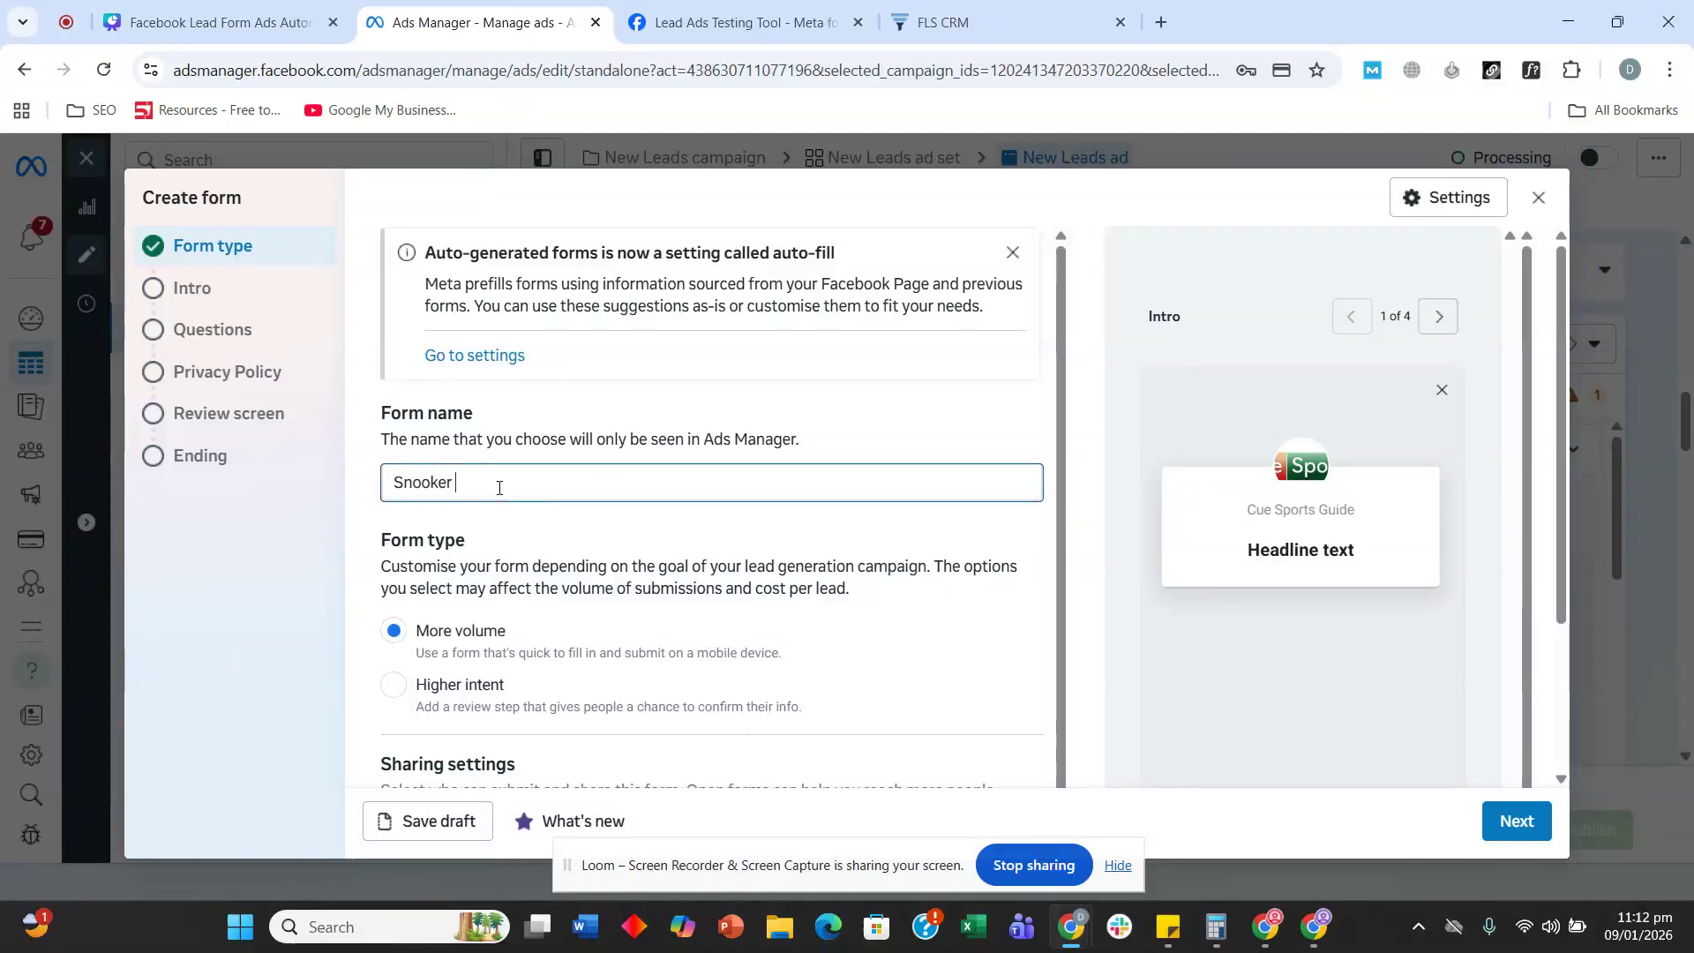
{"action": "type", "text": "Table repairt ne"}
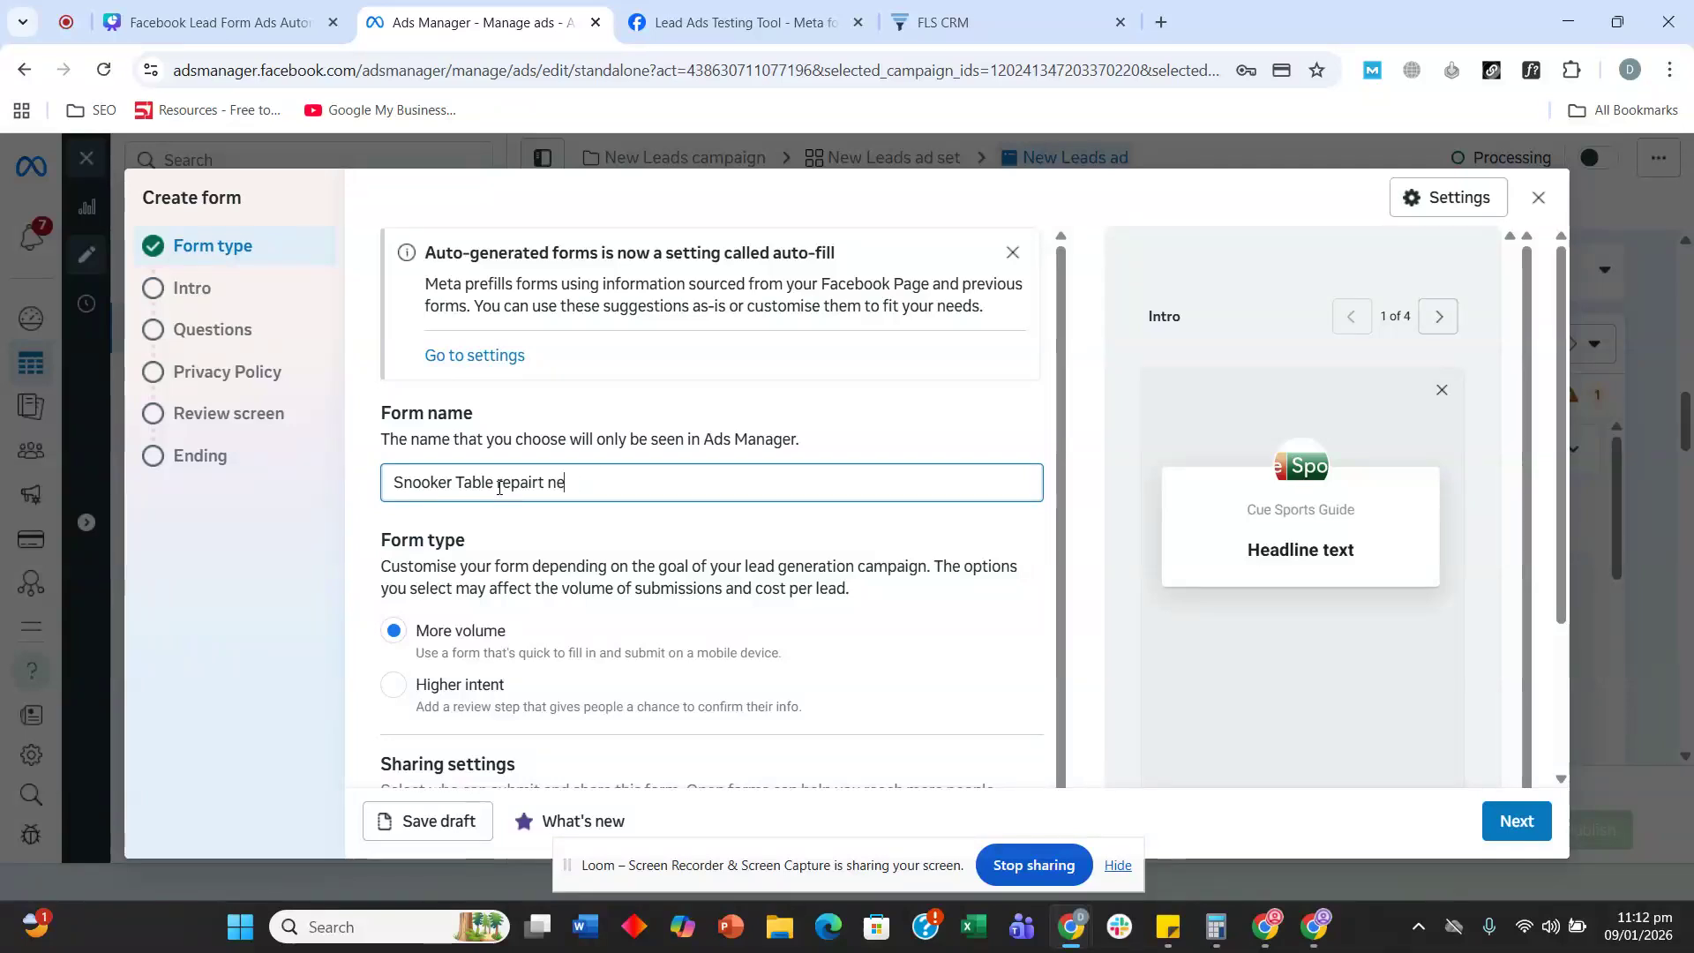
{"action": "key", "text": "BackSpace"}
{"action": "key", "text": "BackSpace"}
{"action": "key", "text": "BackSpace"}
{"action": "key", "text": "BackSpace"}
{"action": "type", "text": "new"}
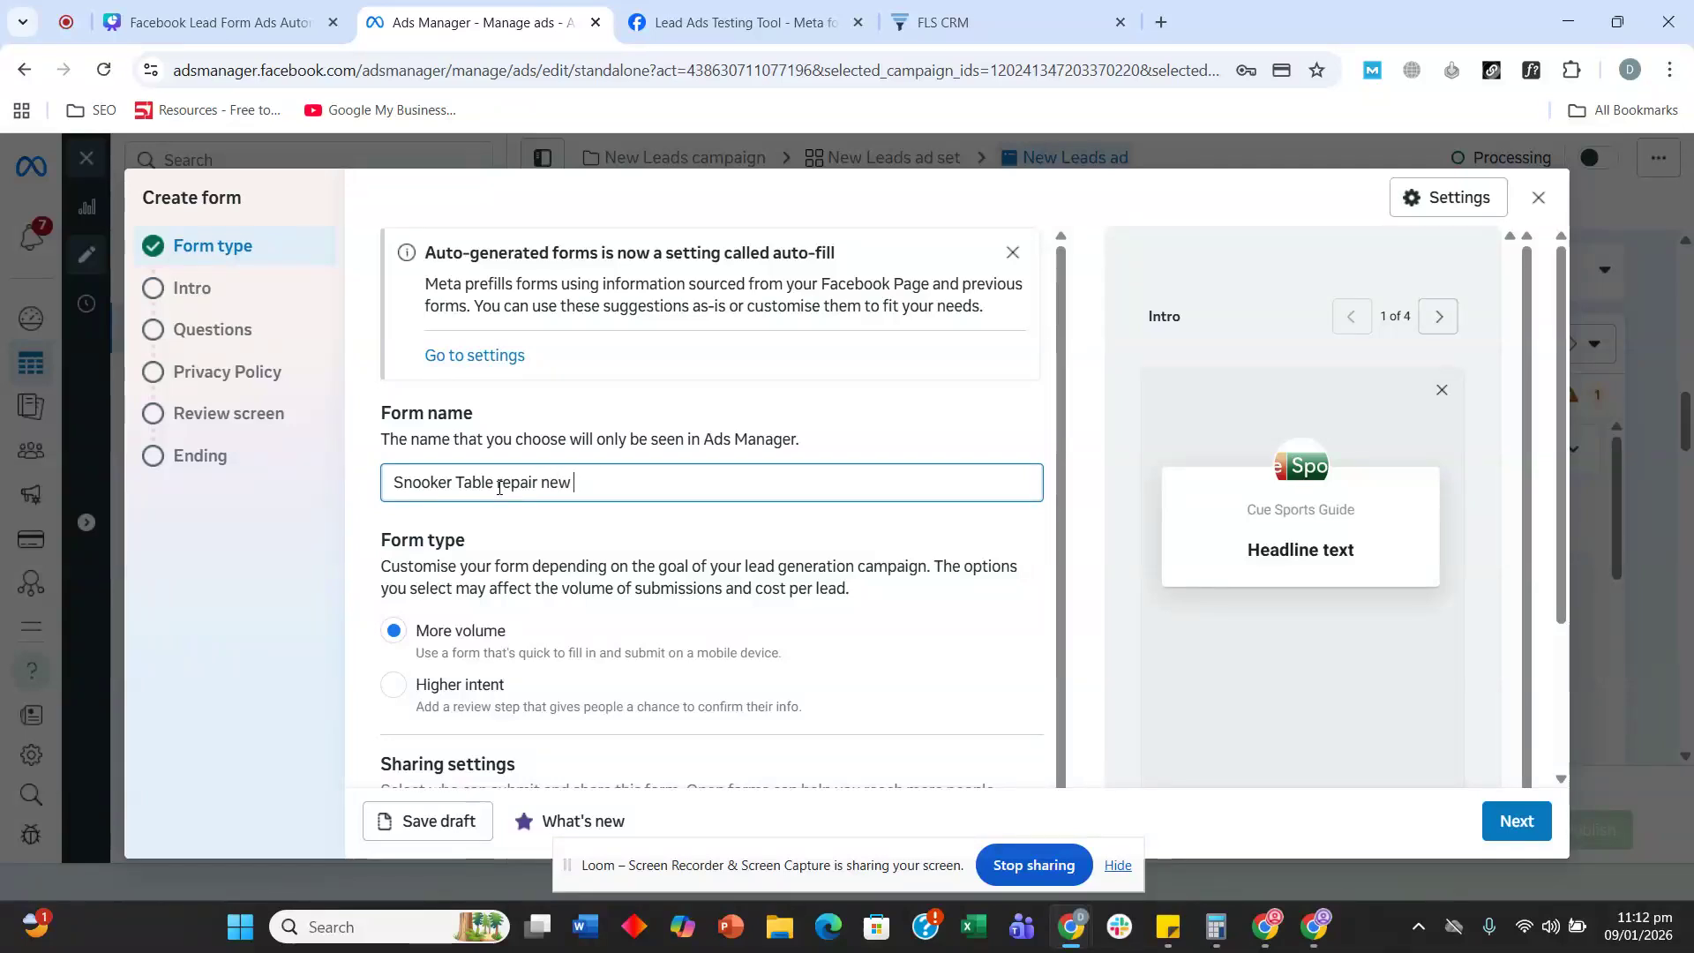
{"action": "type", "text": " year offer"}
- Set the form type to Higher intent so that people review their info before submitting
{"action": "scroll", "coordinate": [499, 487], "scroll_direction": "down", "scroll_amount": 1}
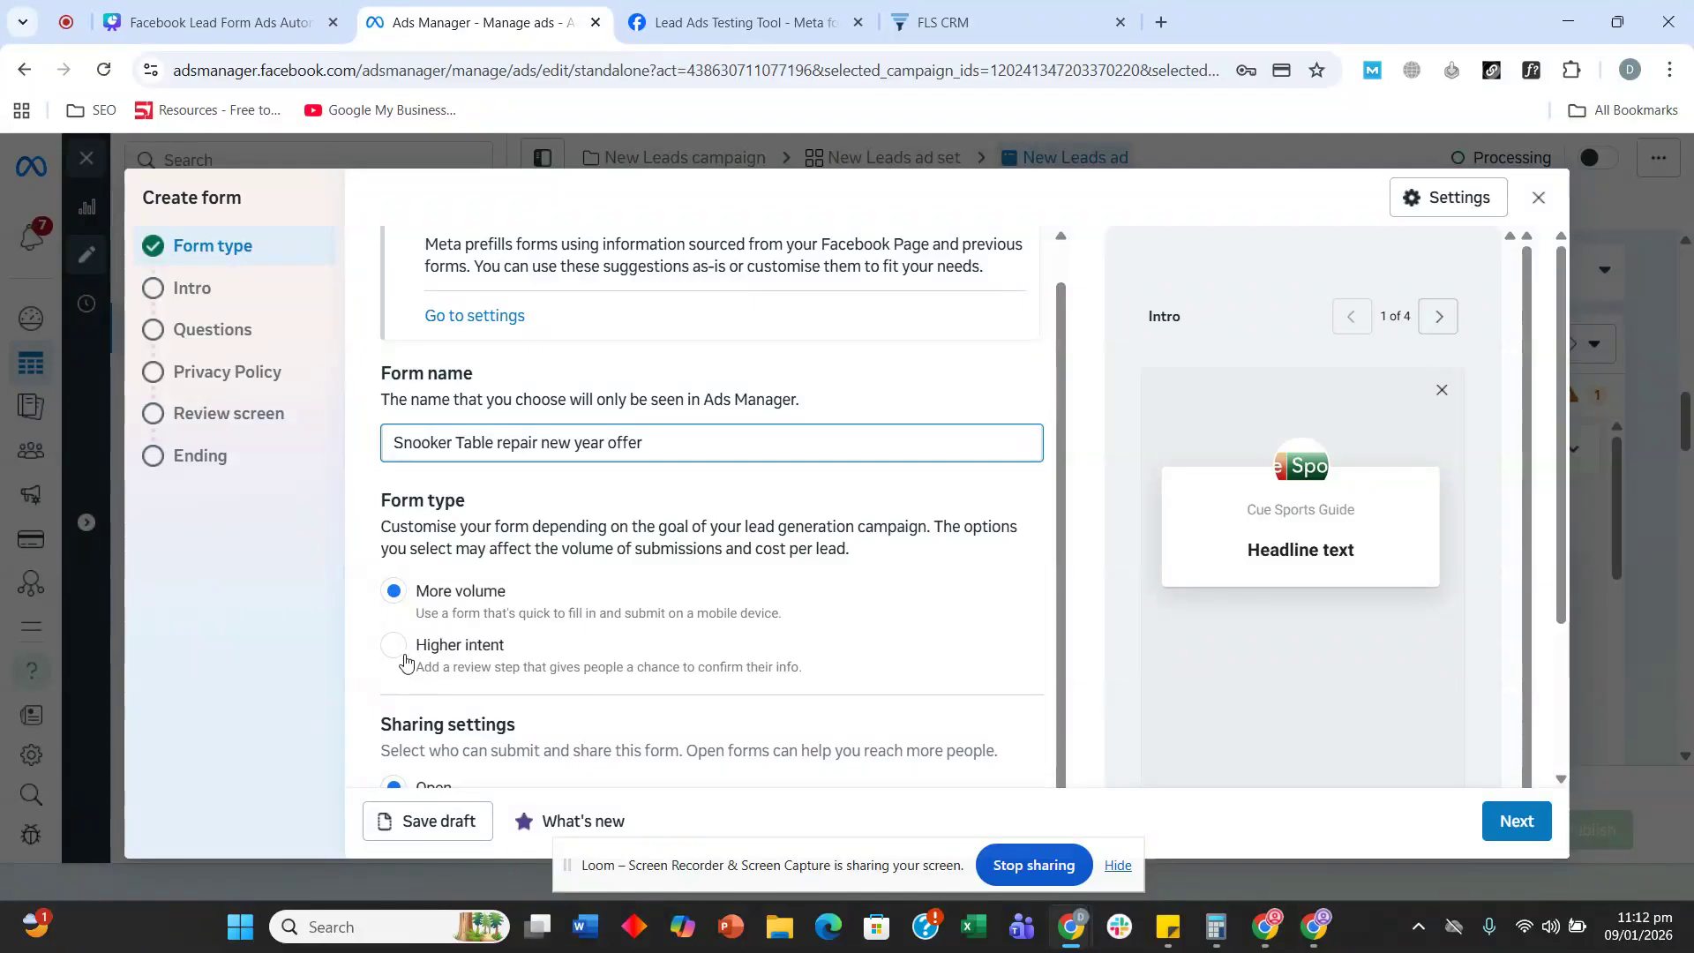
{"action": "left_click", "coordinate": [394, 647]}
{"action": "scroll", "coordinate": [574, 529], "scroll_direction": "down", "scroll_amount": 2}
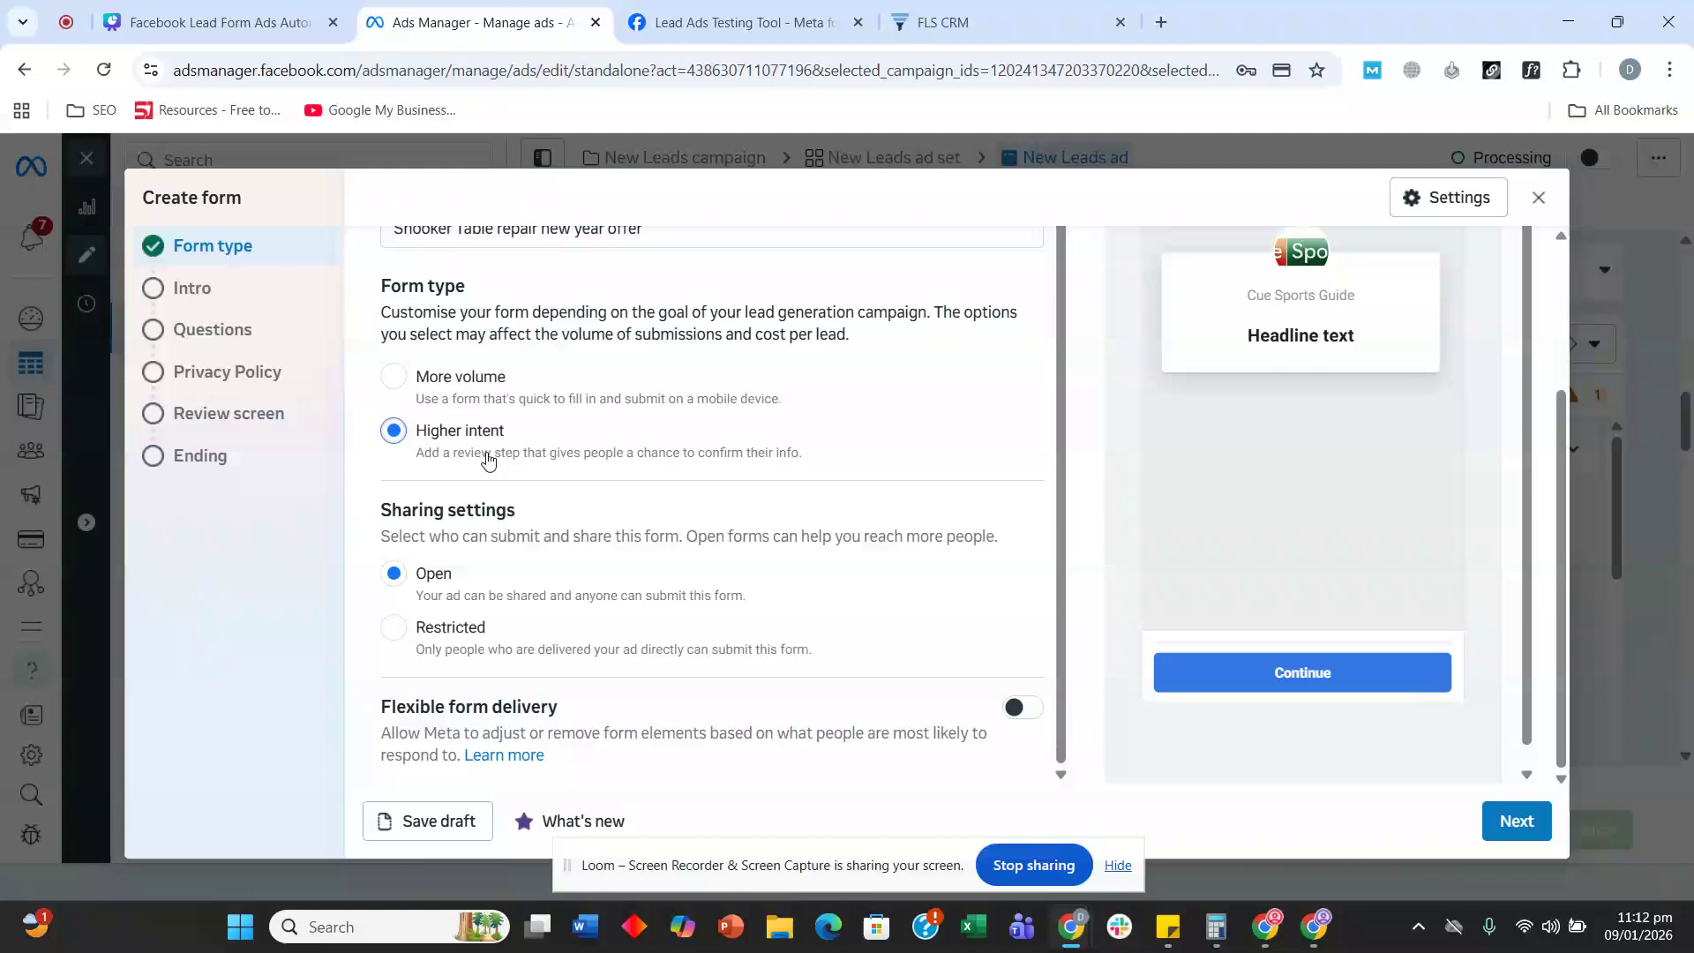
- Enter "New year offer for snooker table repair" as the headline of the form's intro
{"action": "left_click", "coordinate": [212, 288]}
{"action": "scroll", "coordinate": [653, 494], "scroll_direction": "up", "scroll_amount": 1}
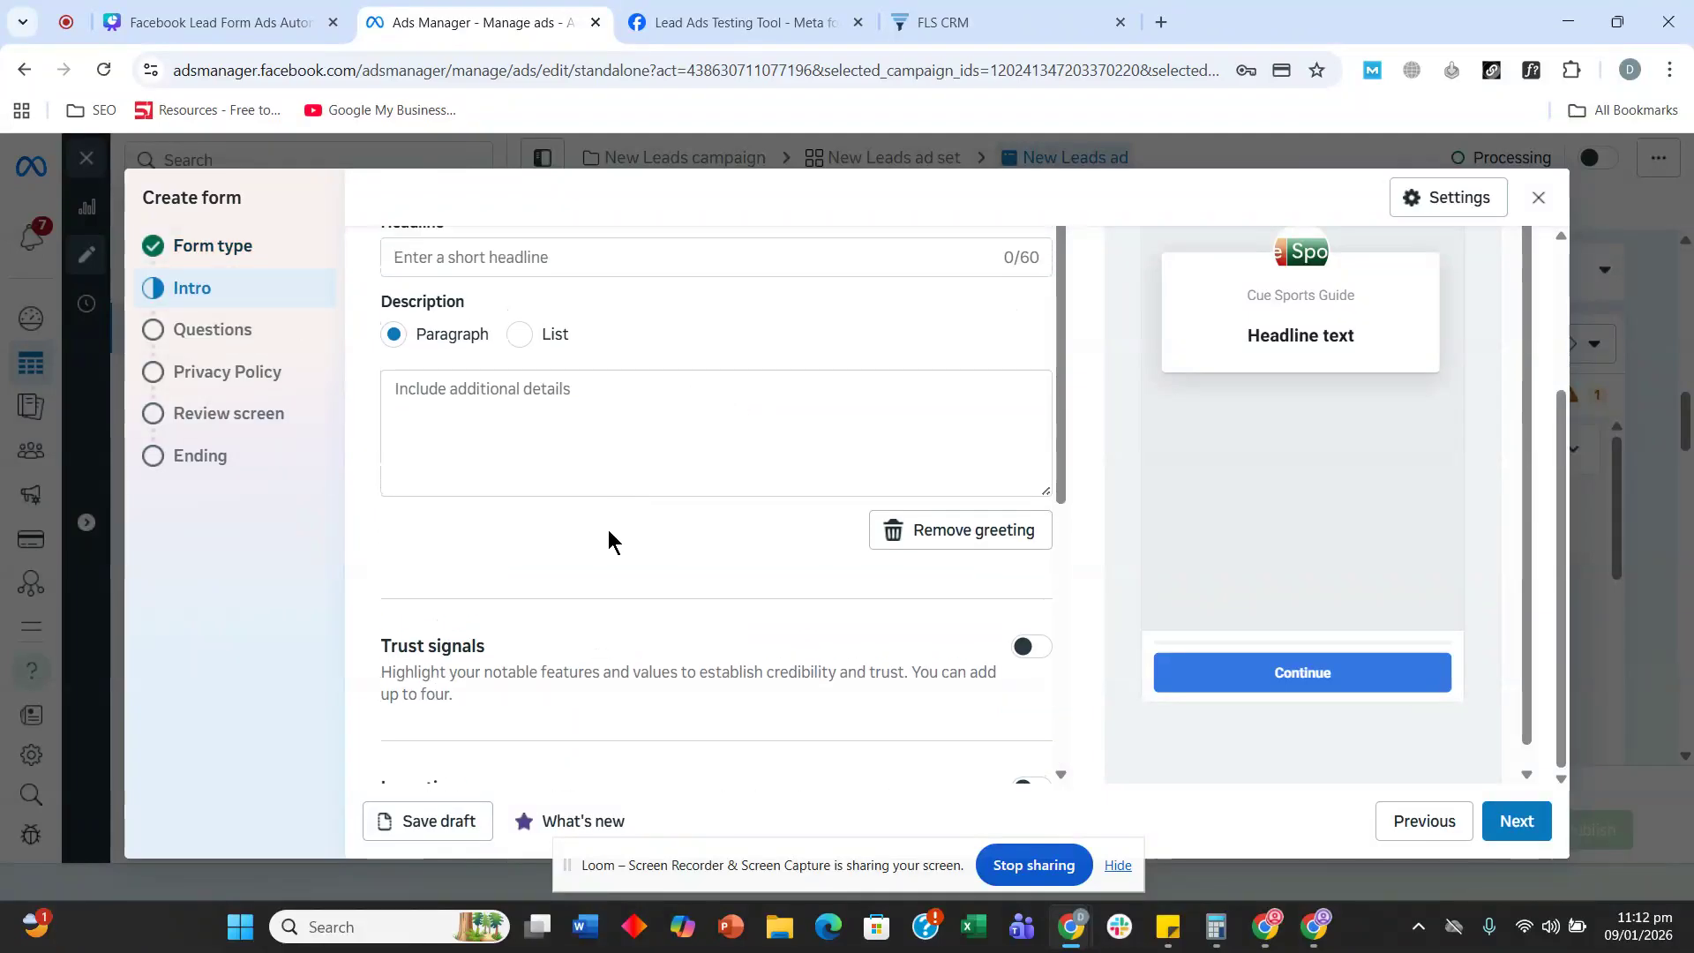
{"action": "left_click", "coordinate": [530, 258]}
{"action": "type", "text": "New"}
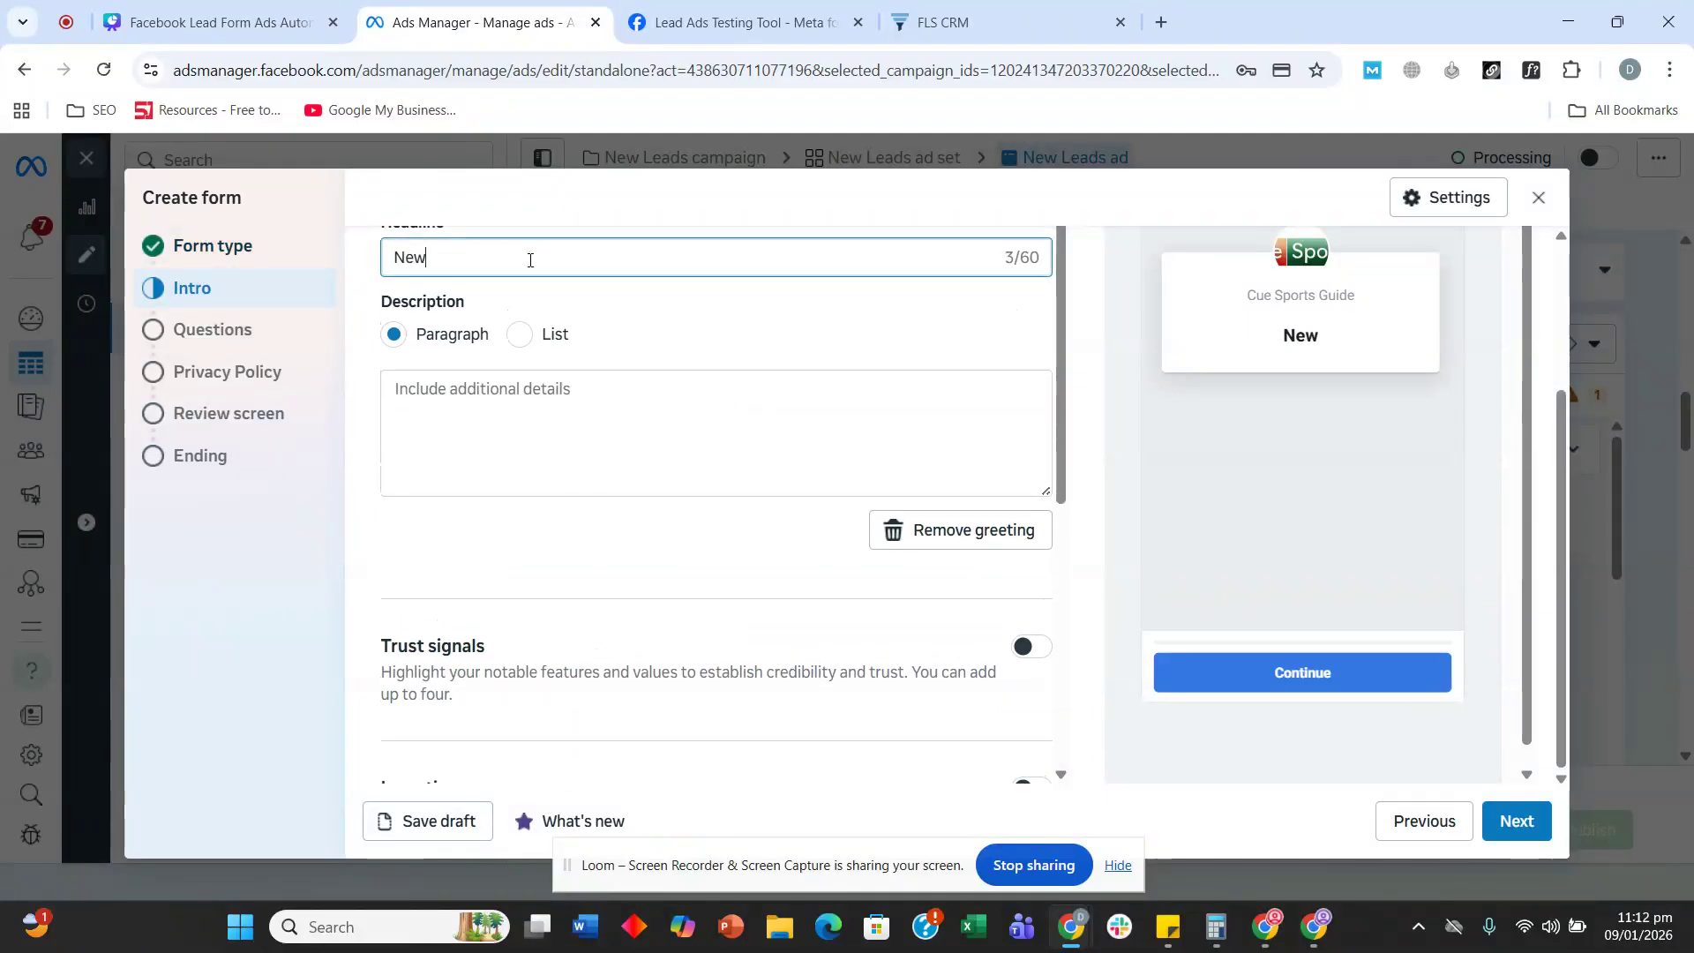
{"action": "type", "text": " year offe"}
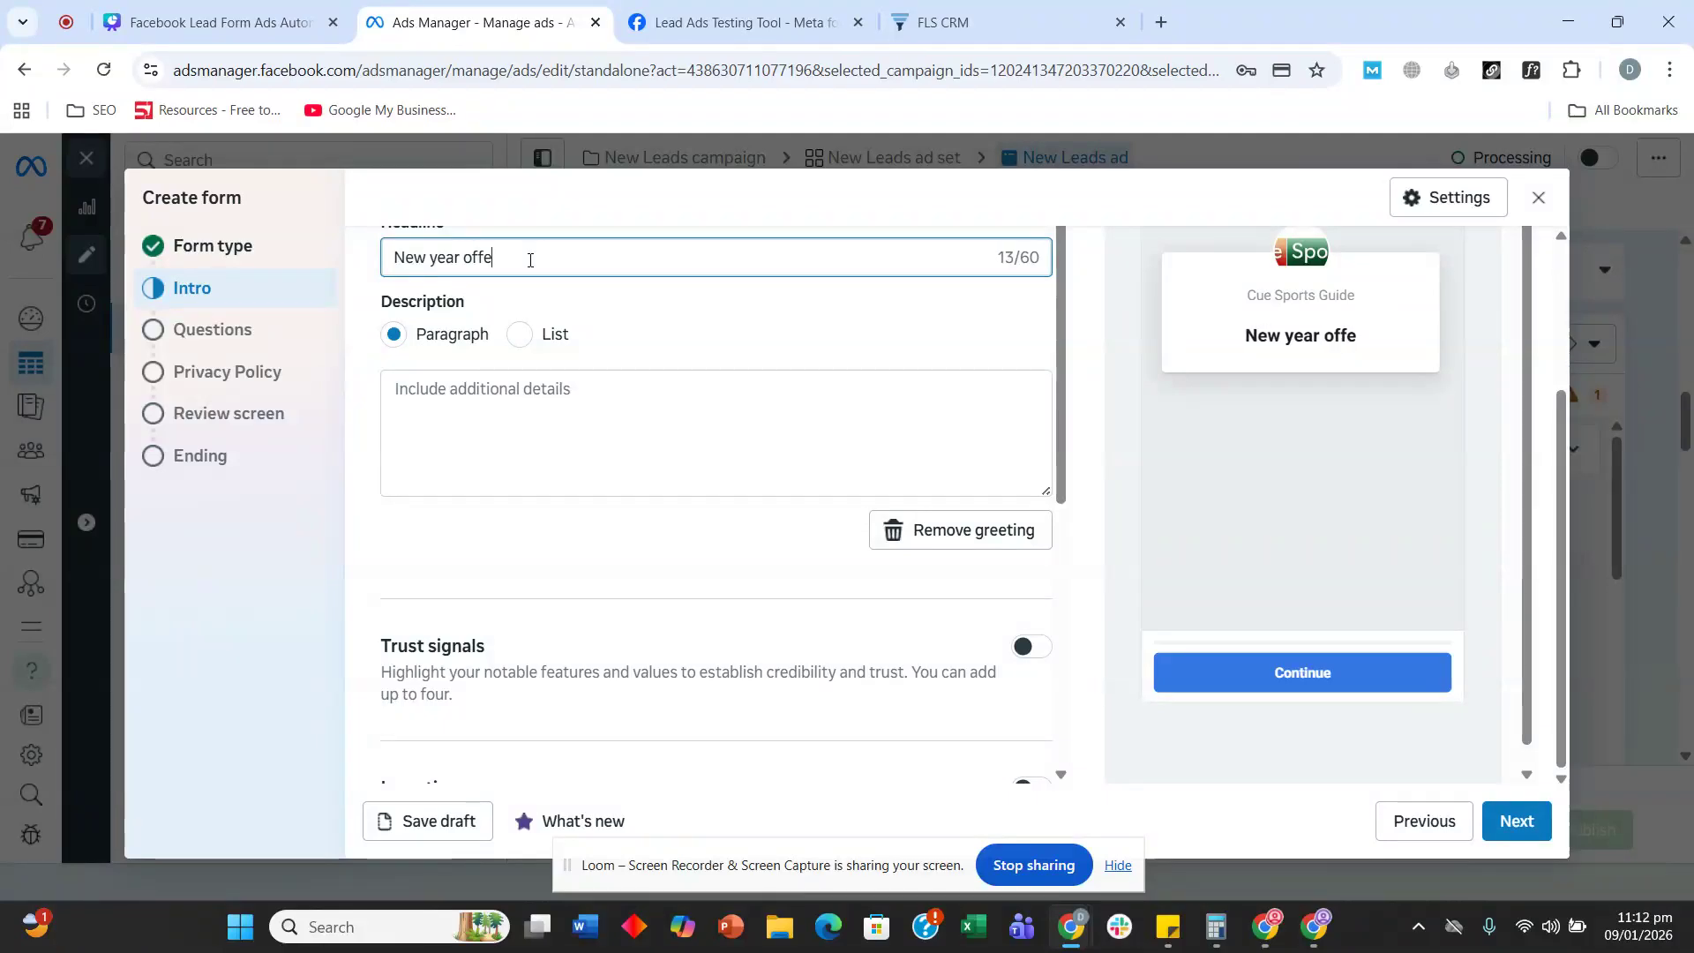
{"action": "type", "text": "r for snooker tables"}
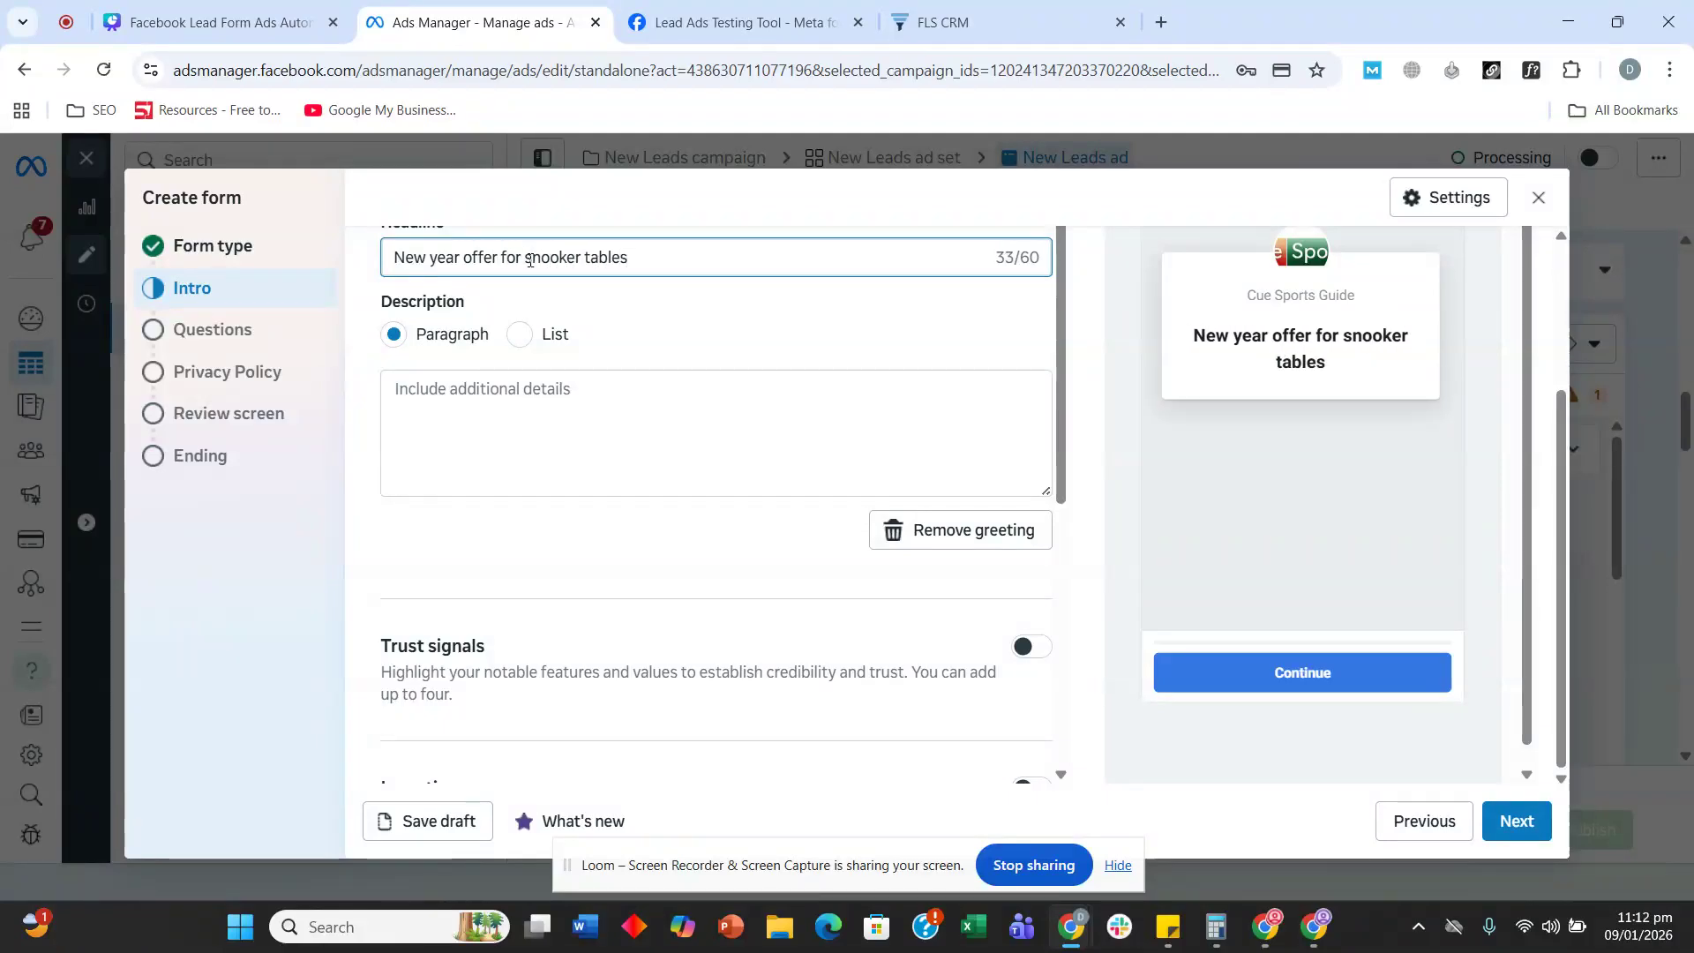
{"action": "key", "text": "BackSpace"}
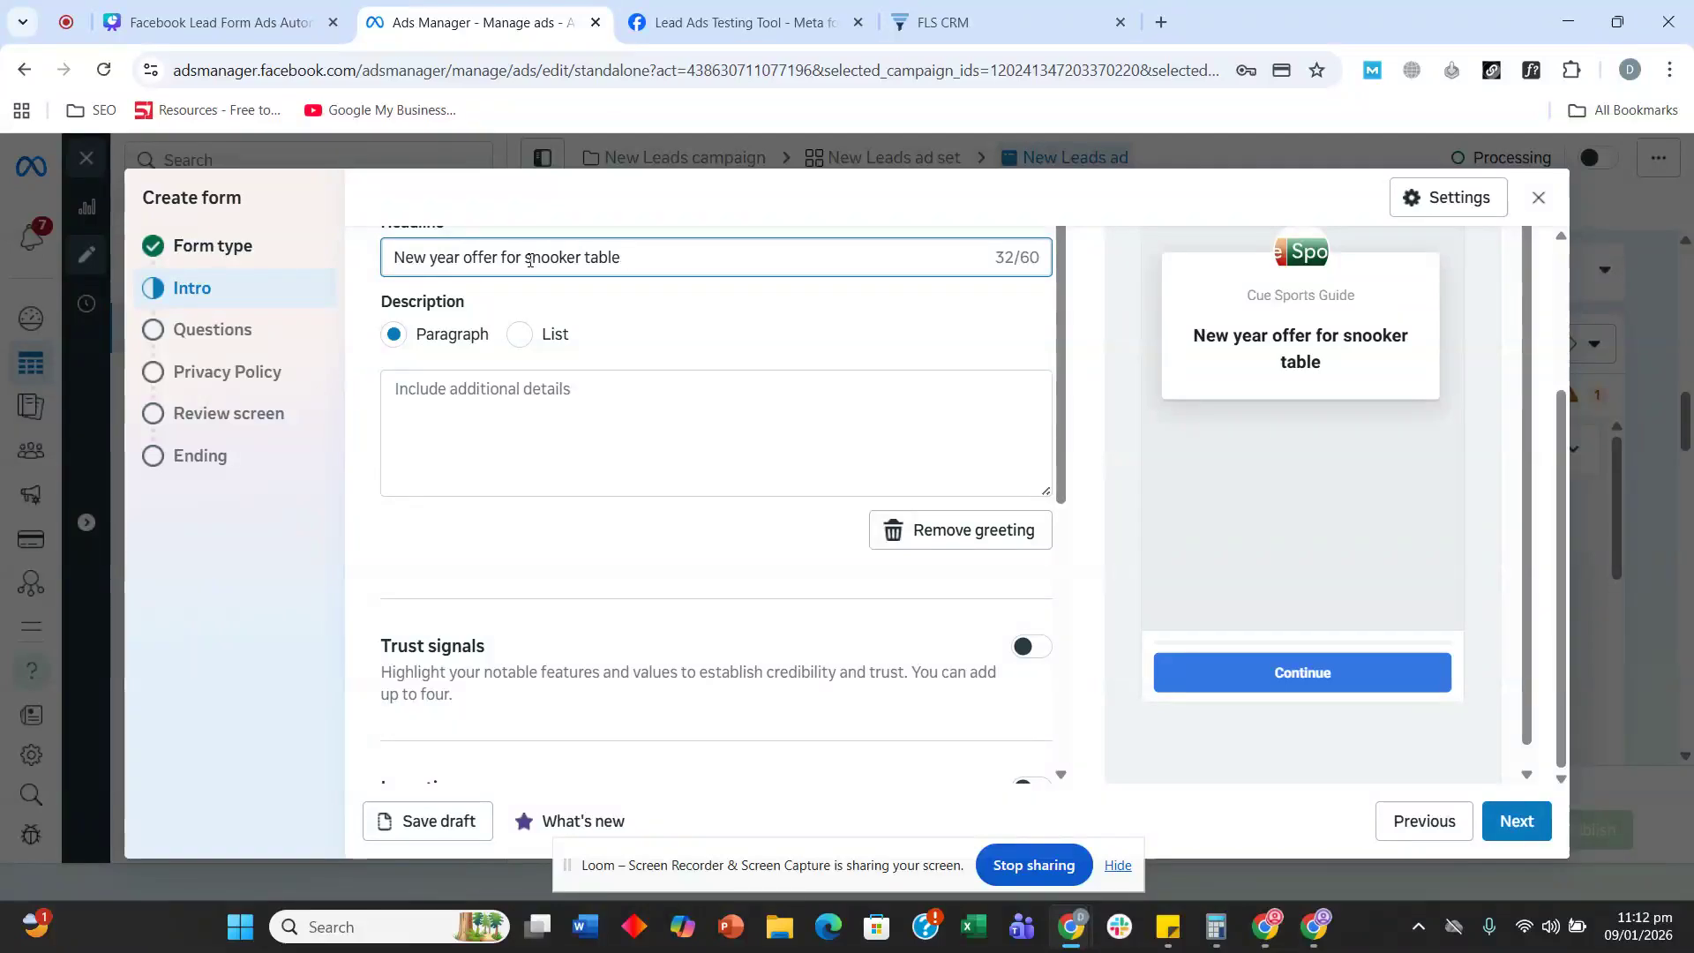
{"action": "type", "text": "repair"}
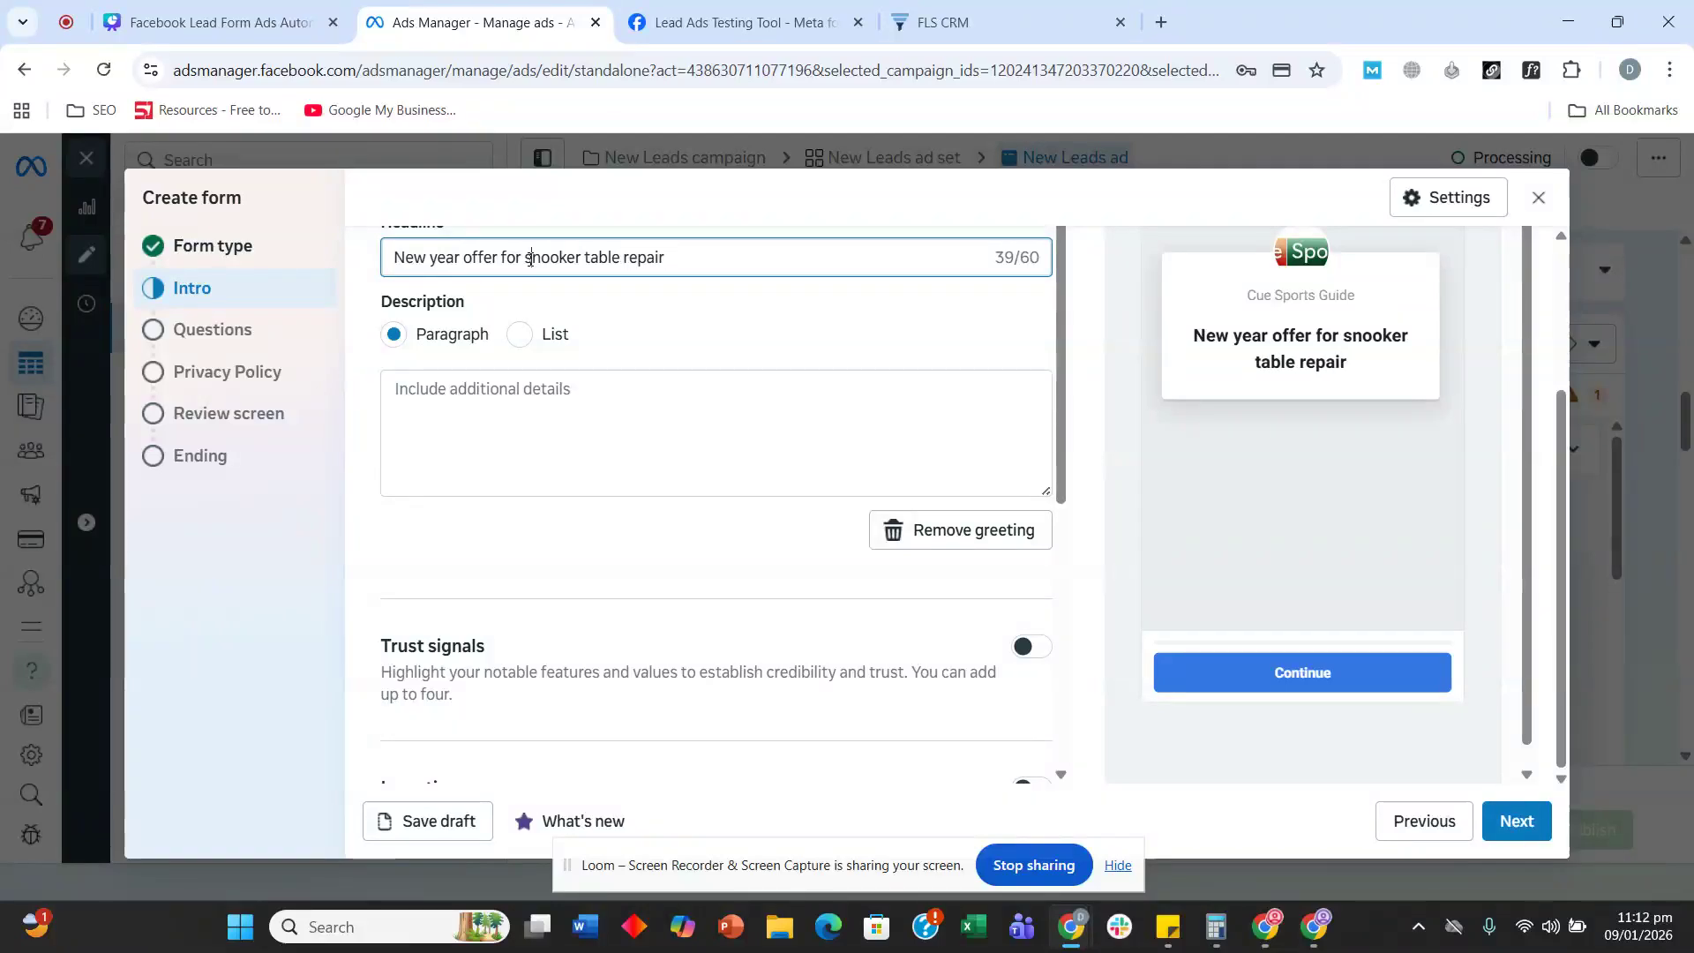
- Copy the intro headline's text into the paragraph description
{"action": "key", "text": "ctrl+a"}
{"action": "key", "text": "ctrl+c"}
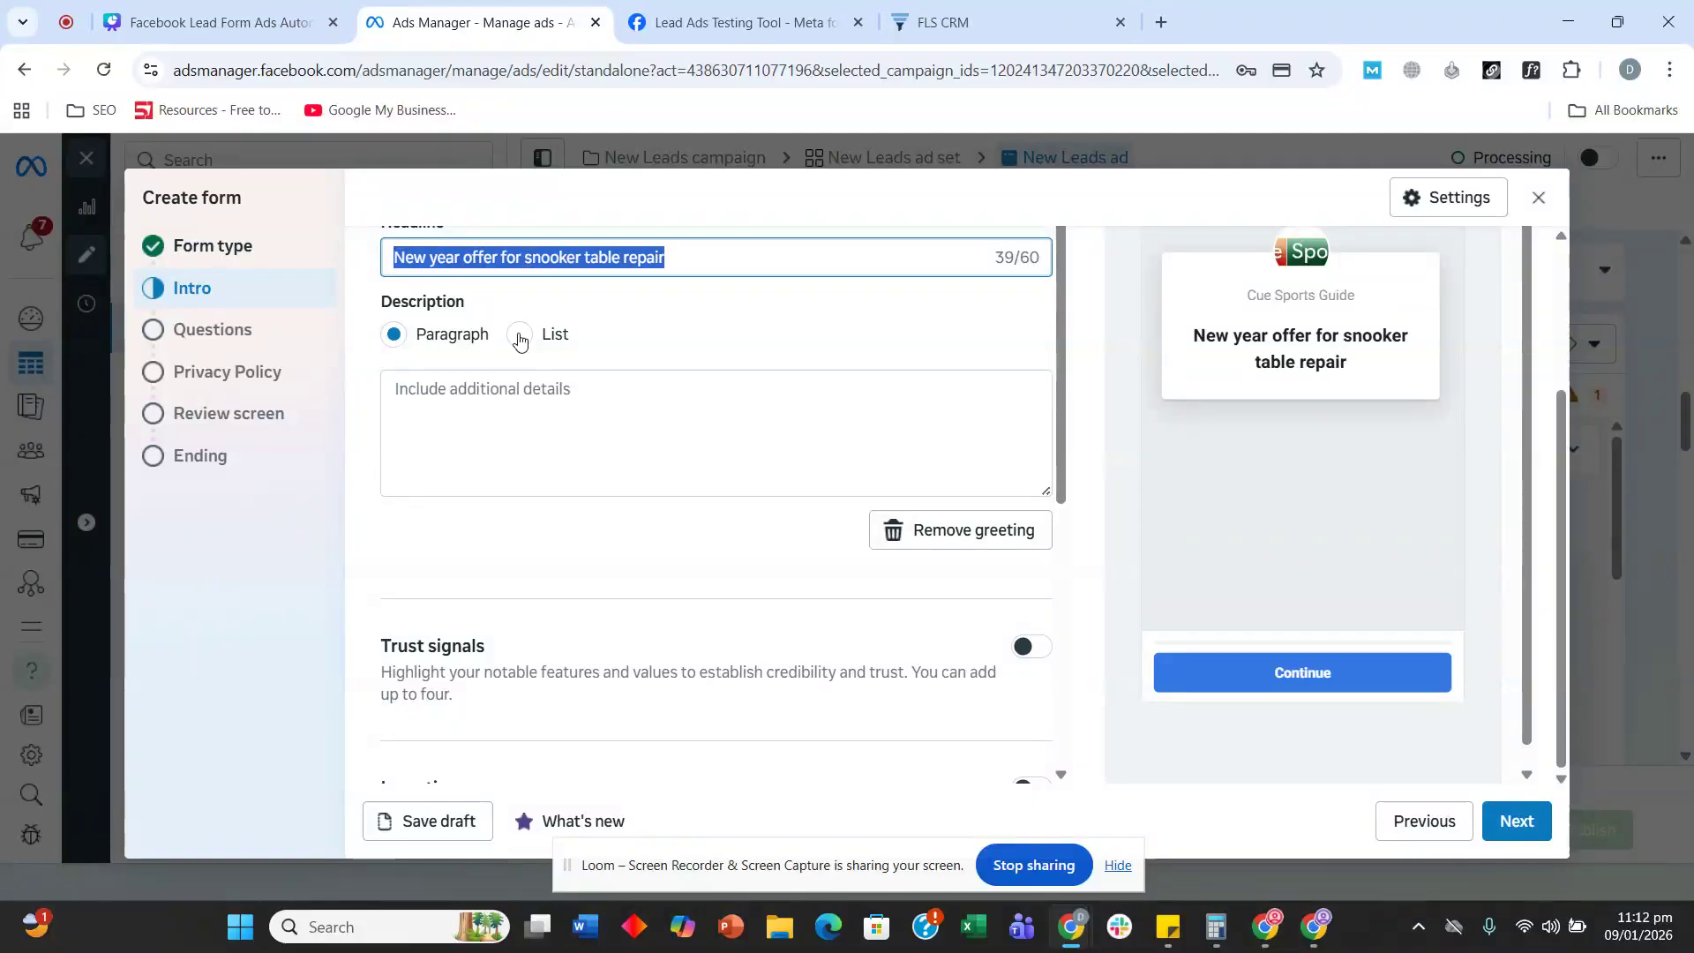
{"action": "left_click", "coordinate": [489, 425]}
{"action": "key", "text": "ctrl+v"}
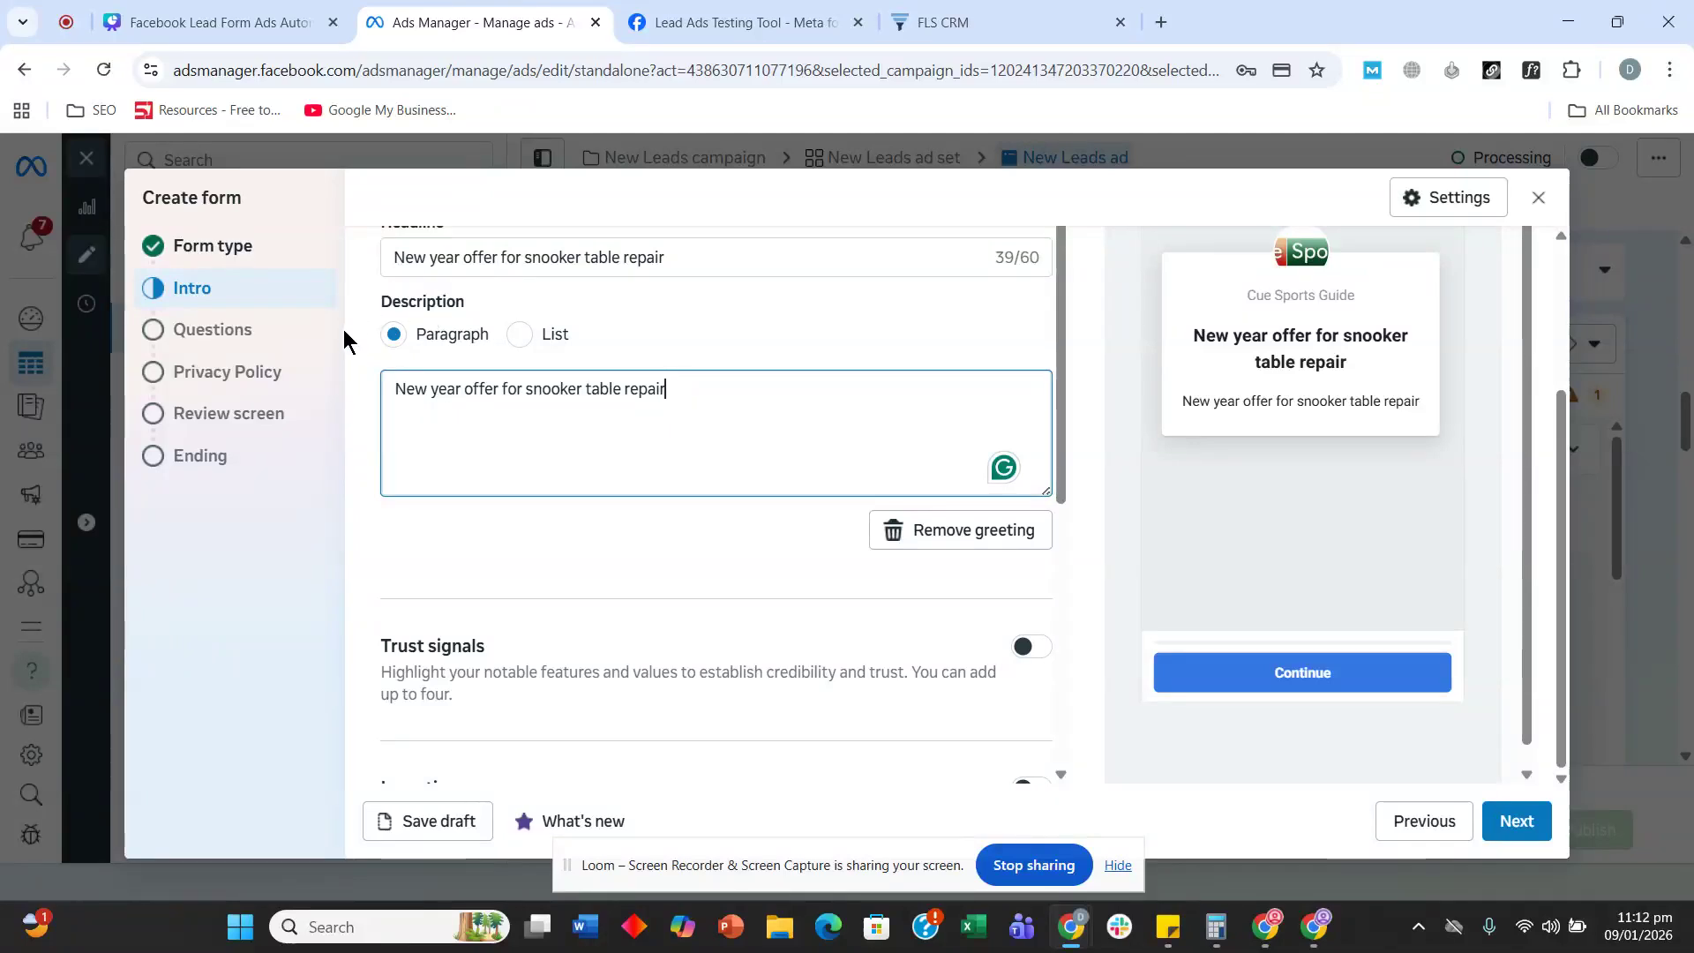
- Enable trust signals in the intro and add 10+ years in business, Locally owned and Replies within 24 hours
{"action": "scroll", "coordinate": [627, 598], "scroll_direction": "down", "scroll_amount": 3}
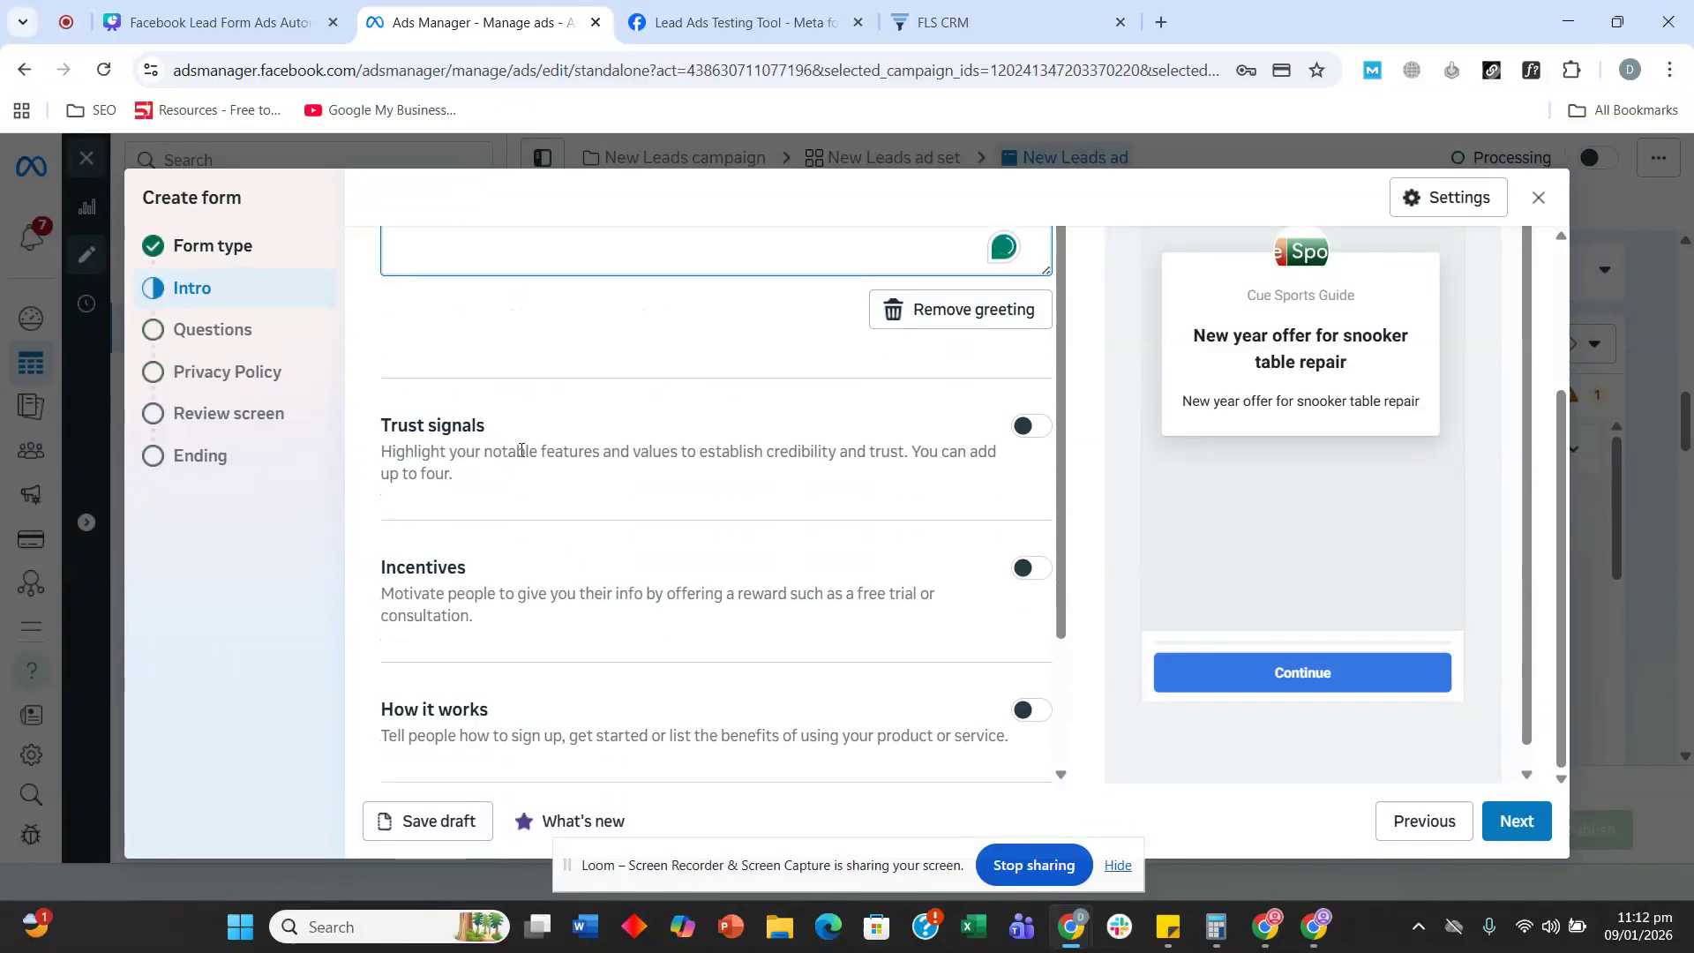
{"action": "left_click", "coordinate": [1027, 429]}
{"action": "scroll", "coordinate": [590, 377], "scroll_direction": "down", "scroll_amount": 1}
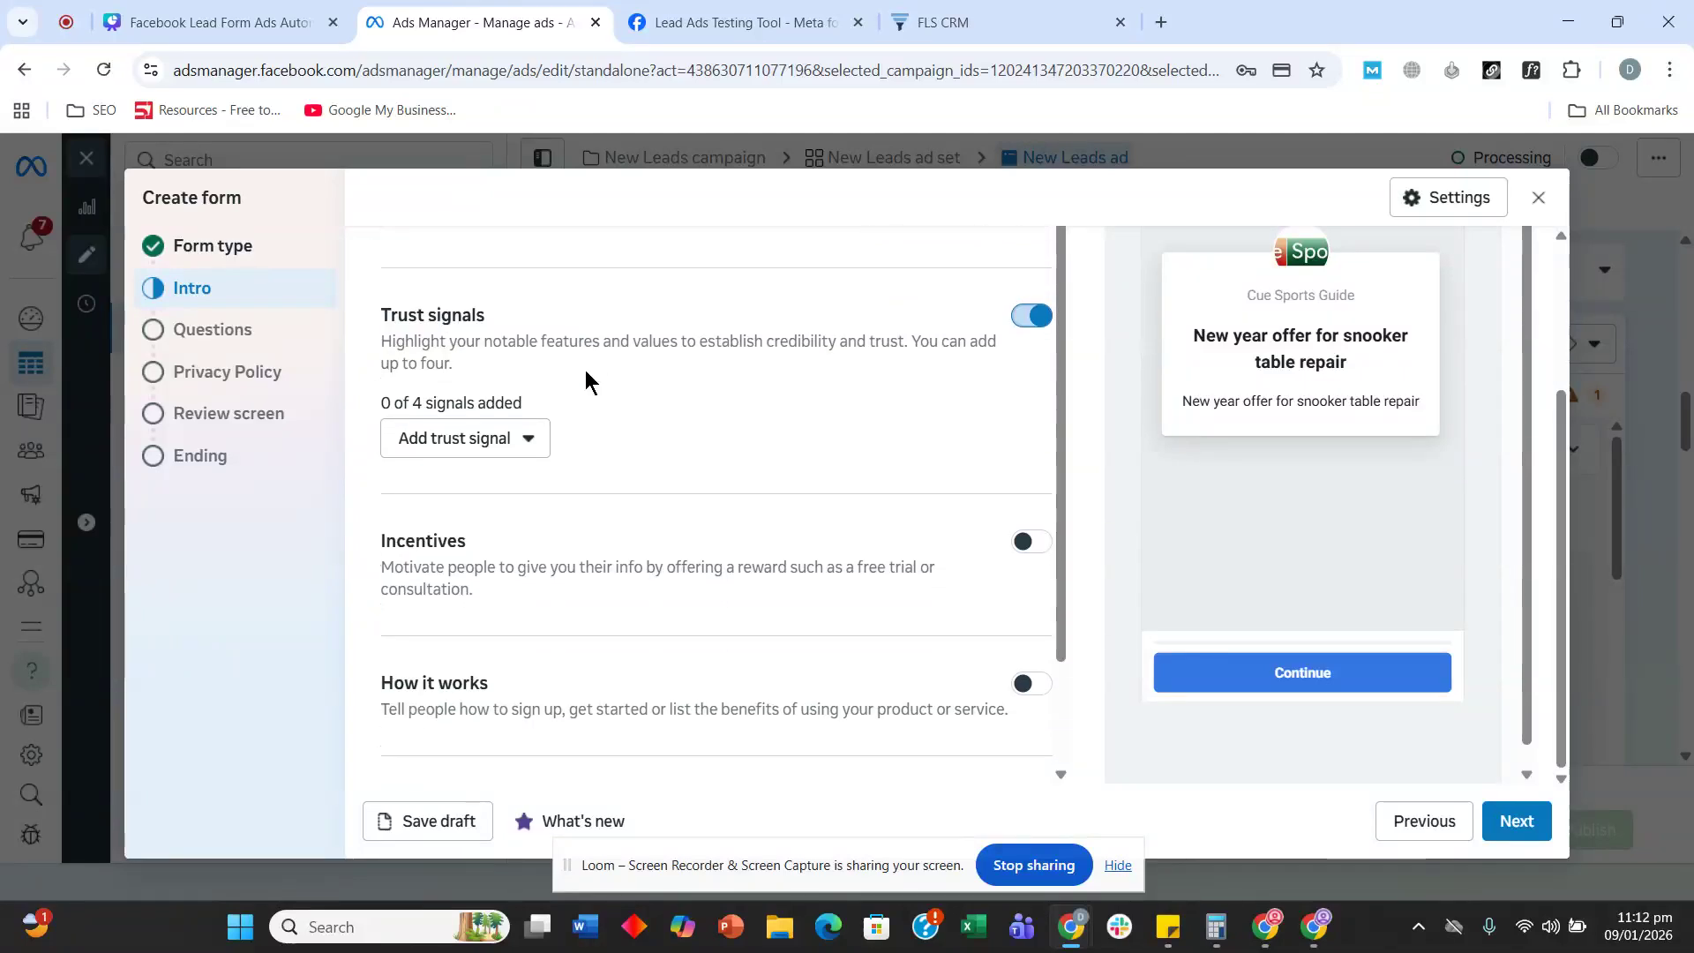
{"action": "left_click", "coordinate": [494, 452]}
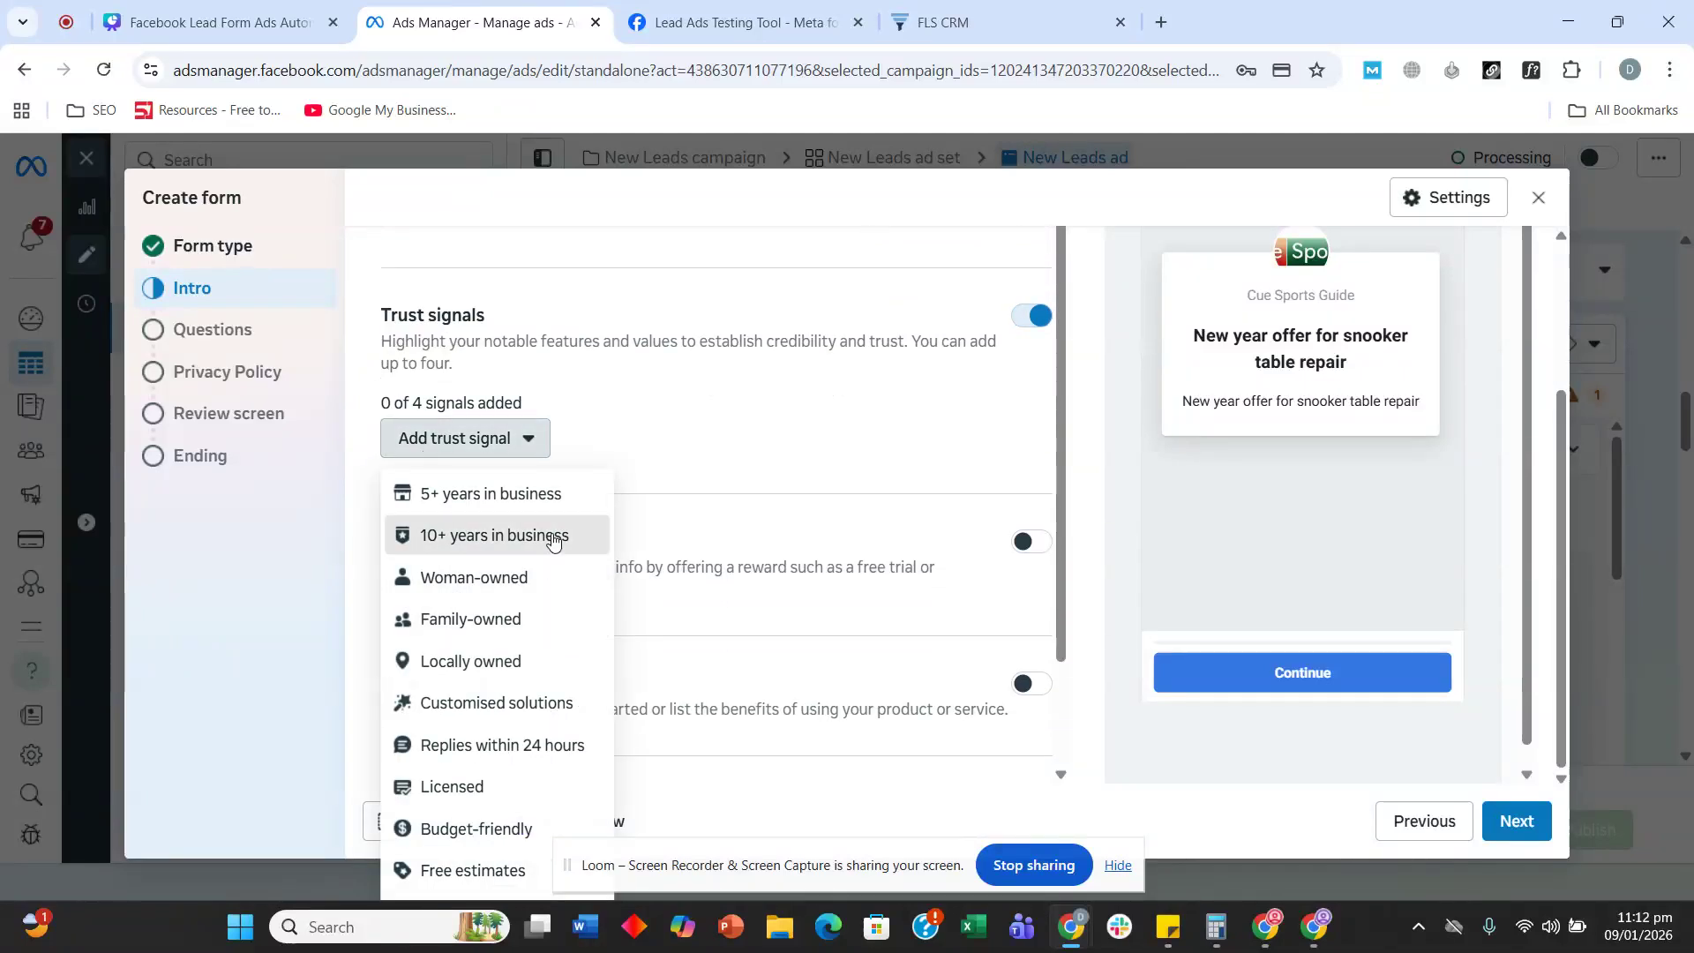
{"action": "left_click", "coordinate": [529, 533]}
{"action": "left_click", "coordinate": [527, 484]}
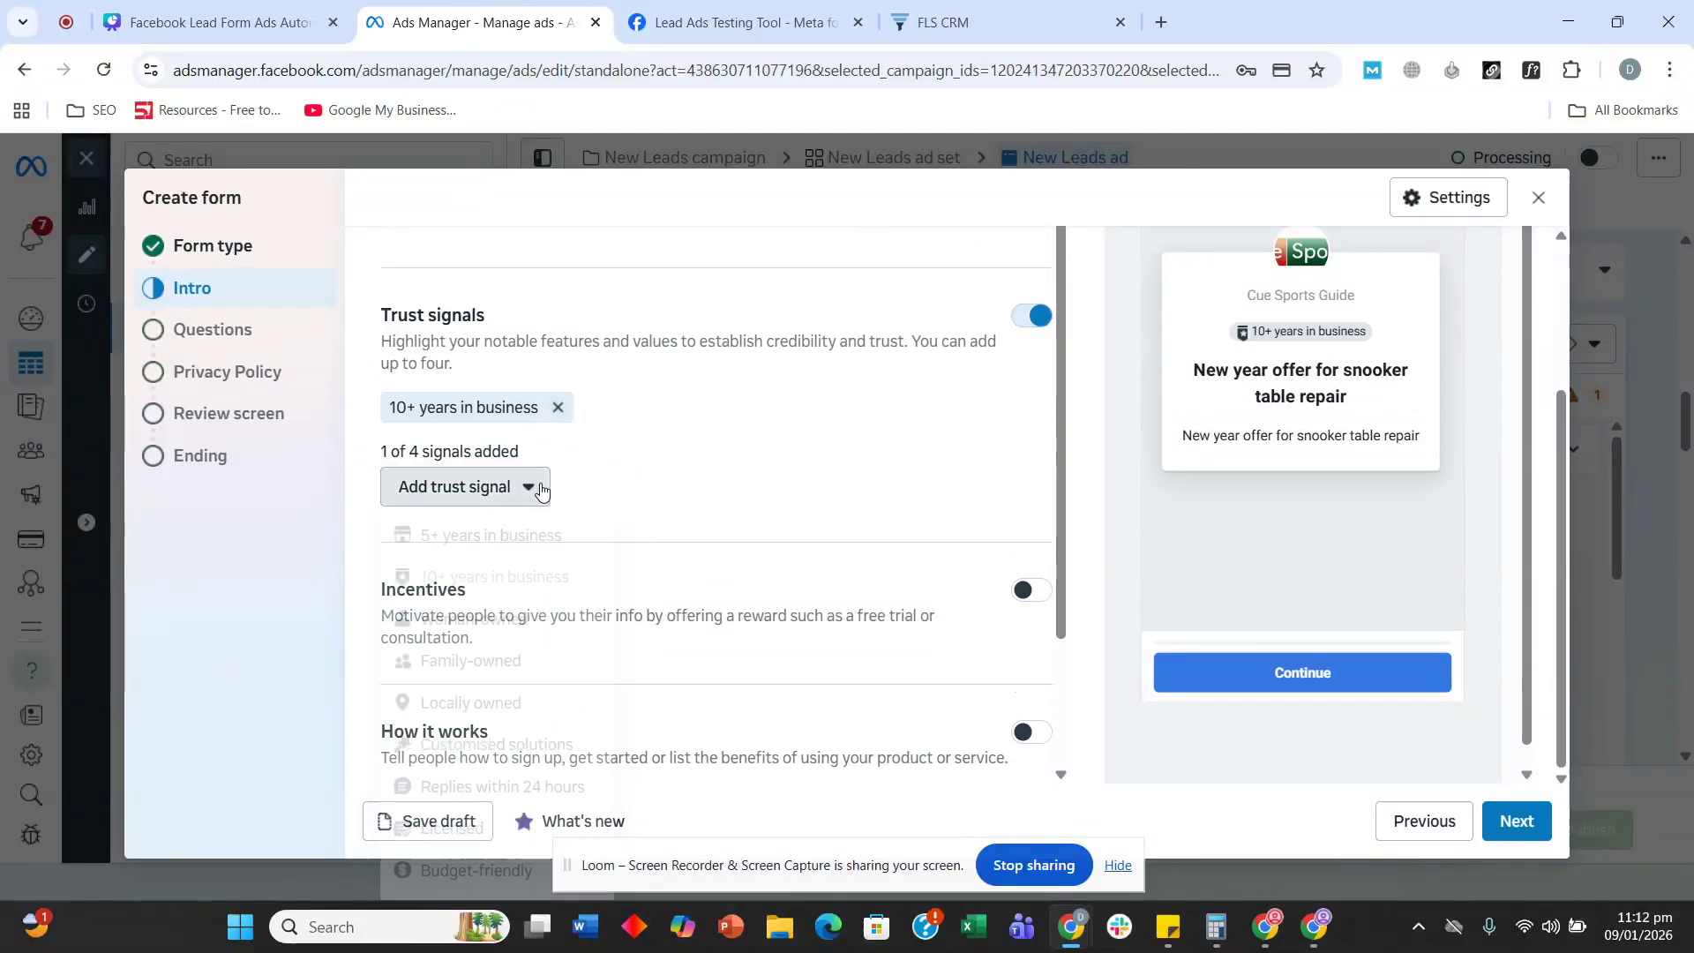
{"action": "left_click", "coordinate": [534, 721]}
{"action": "left_click", "coordinate": [528, 481]}
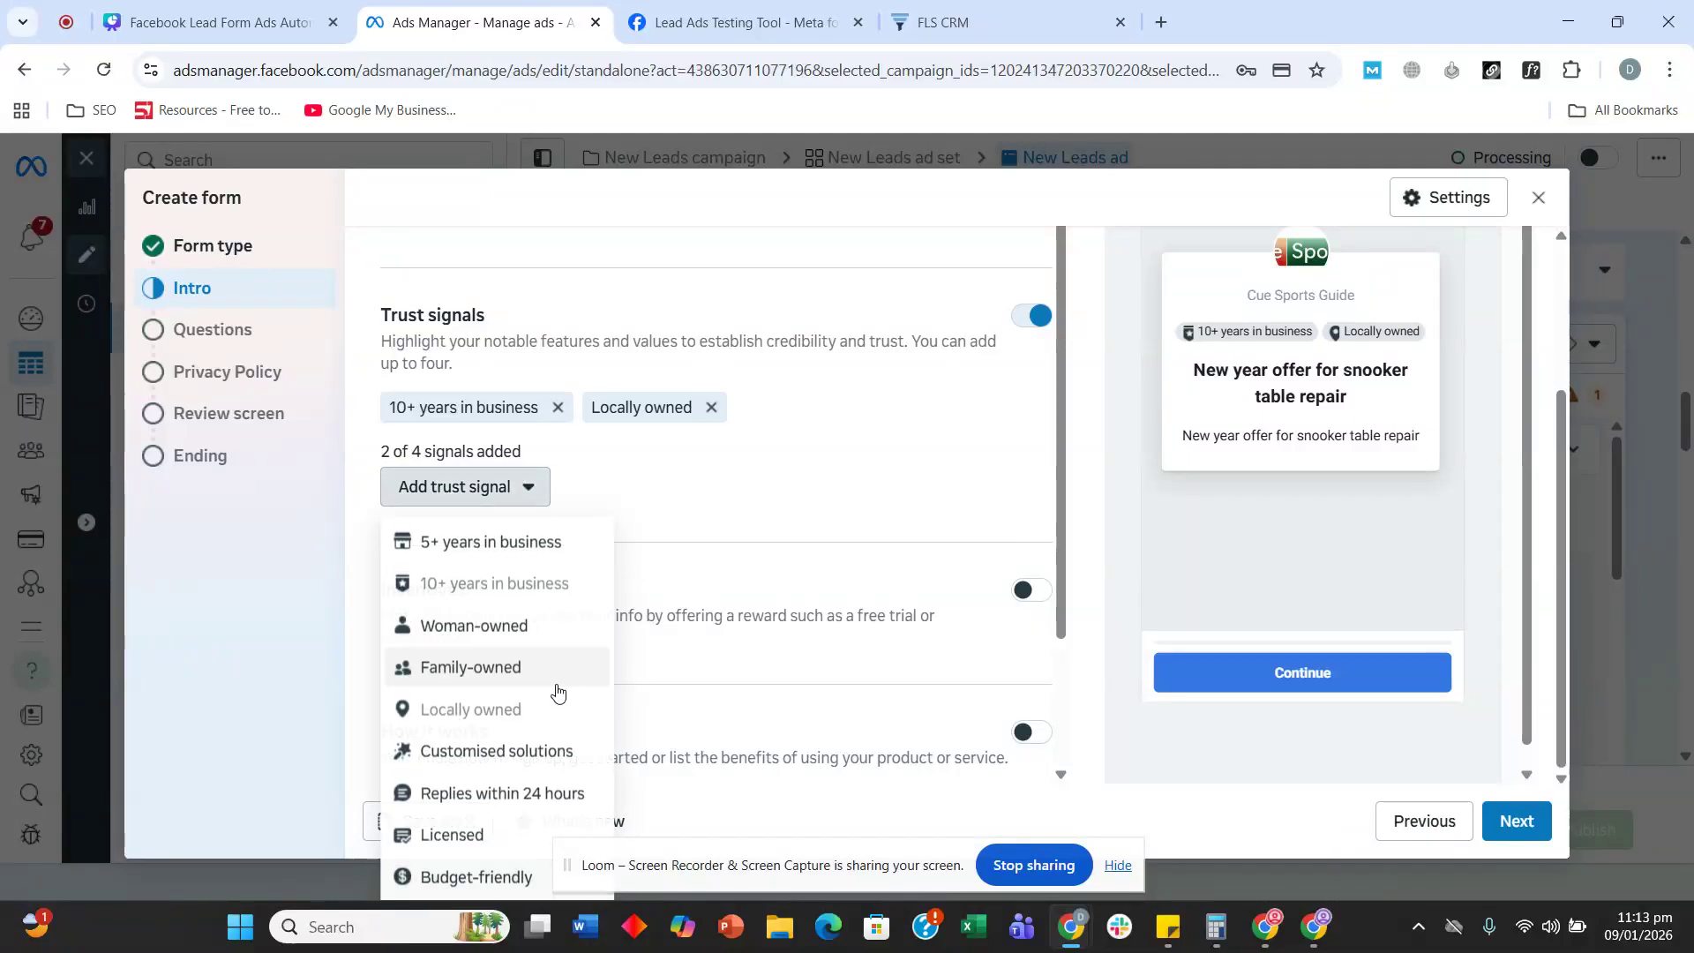
{"action": "left_click", "coordinate": [532, 795]}
- Enable incentives for the form and name the incentive "Free cloth assessment"
{"action": "scroll", "coordinate": [715, 426], "scroll_direction": "down", "scroll_amount": 3}
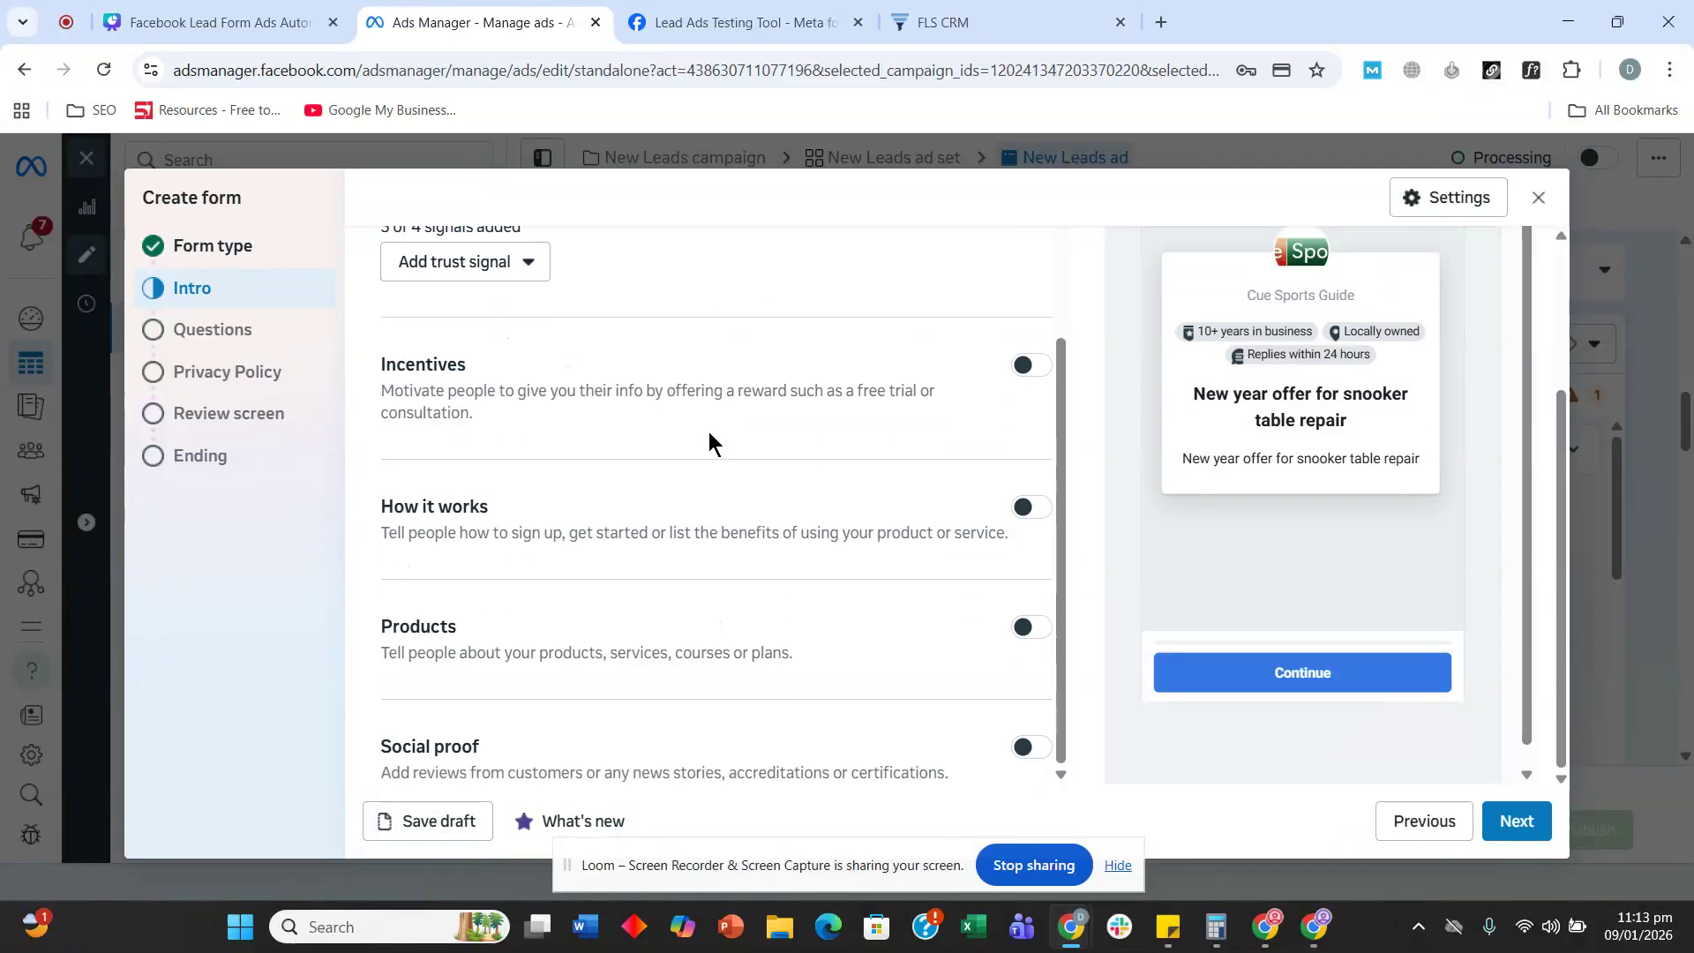
{"action": "scroll", "coordinate": [712, 426], "scroll_direction": "up", "scroll_amount": 3}
{"action": "scroll", "coordinate": [726, 415], "scroll_direction": "down", "scroll_amount": 3}
{"action": "left_click", "coordinate": [1025, 363]}
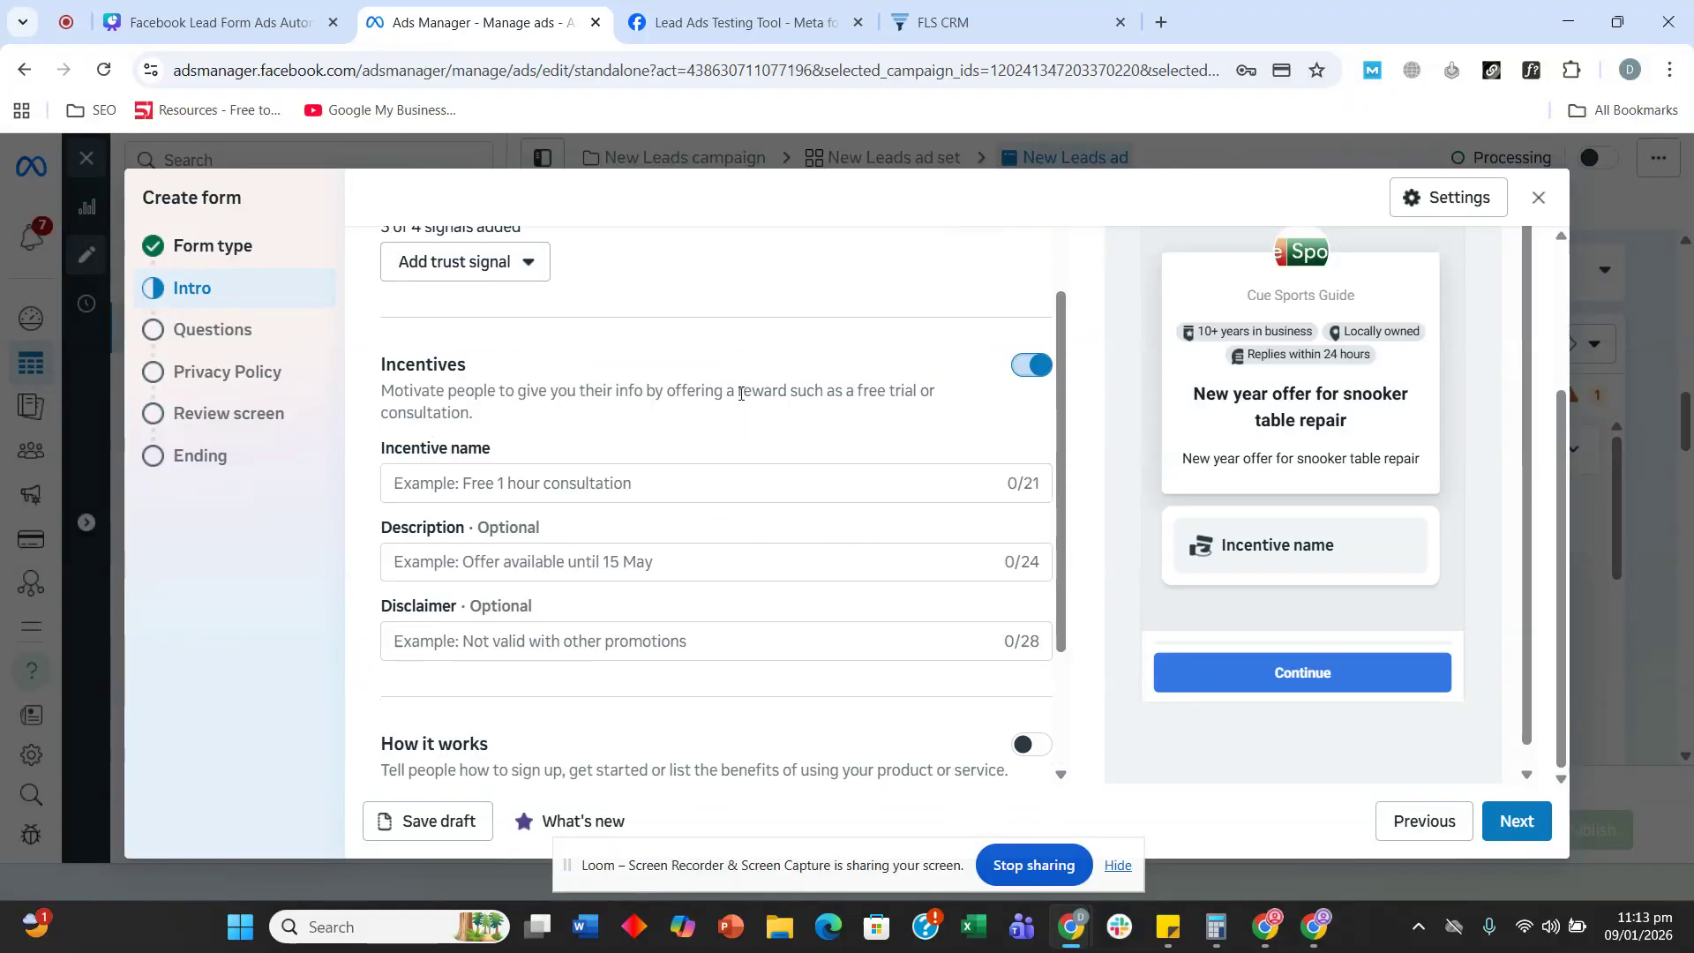
{"action": "left_click", "coordinate": [658, 482]}
{"action": "type", "text": "Fr"}
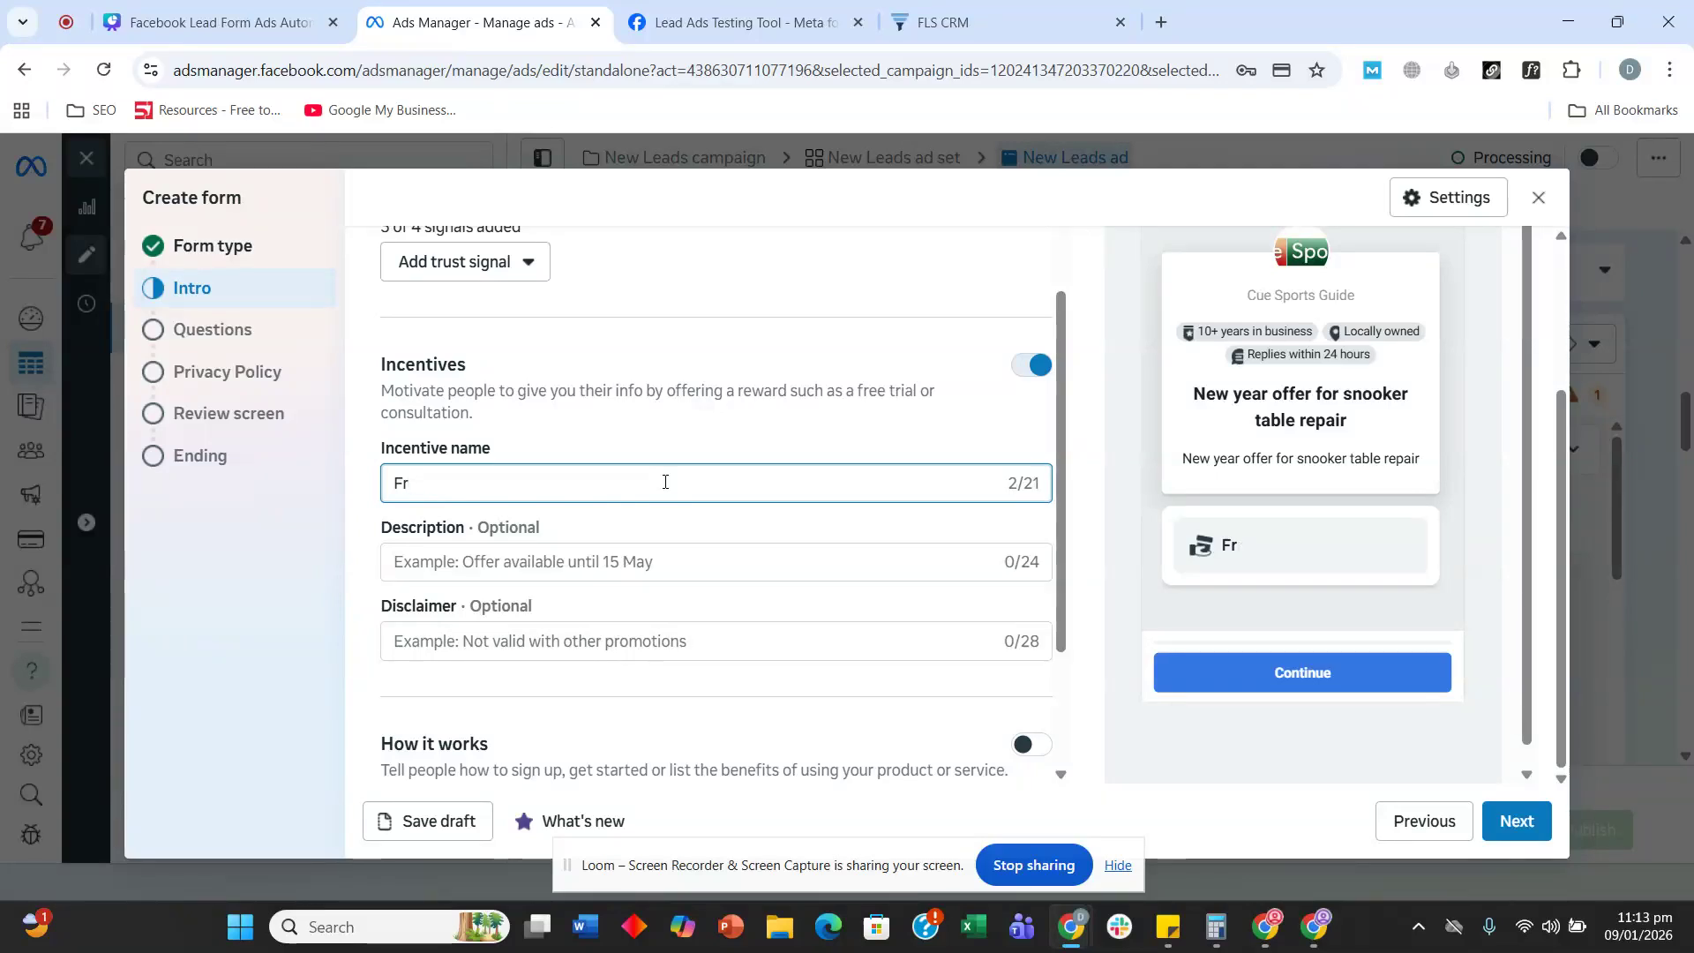
{"action": "type", "text": "ree cloth assessment"}
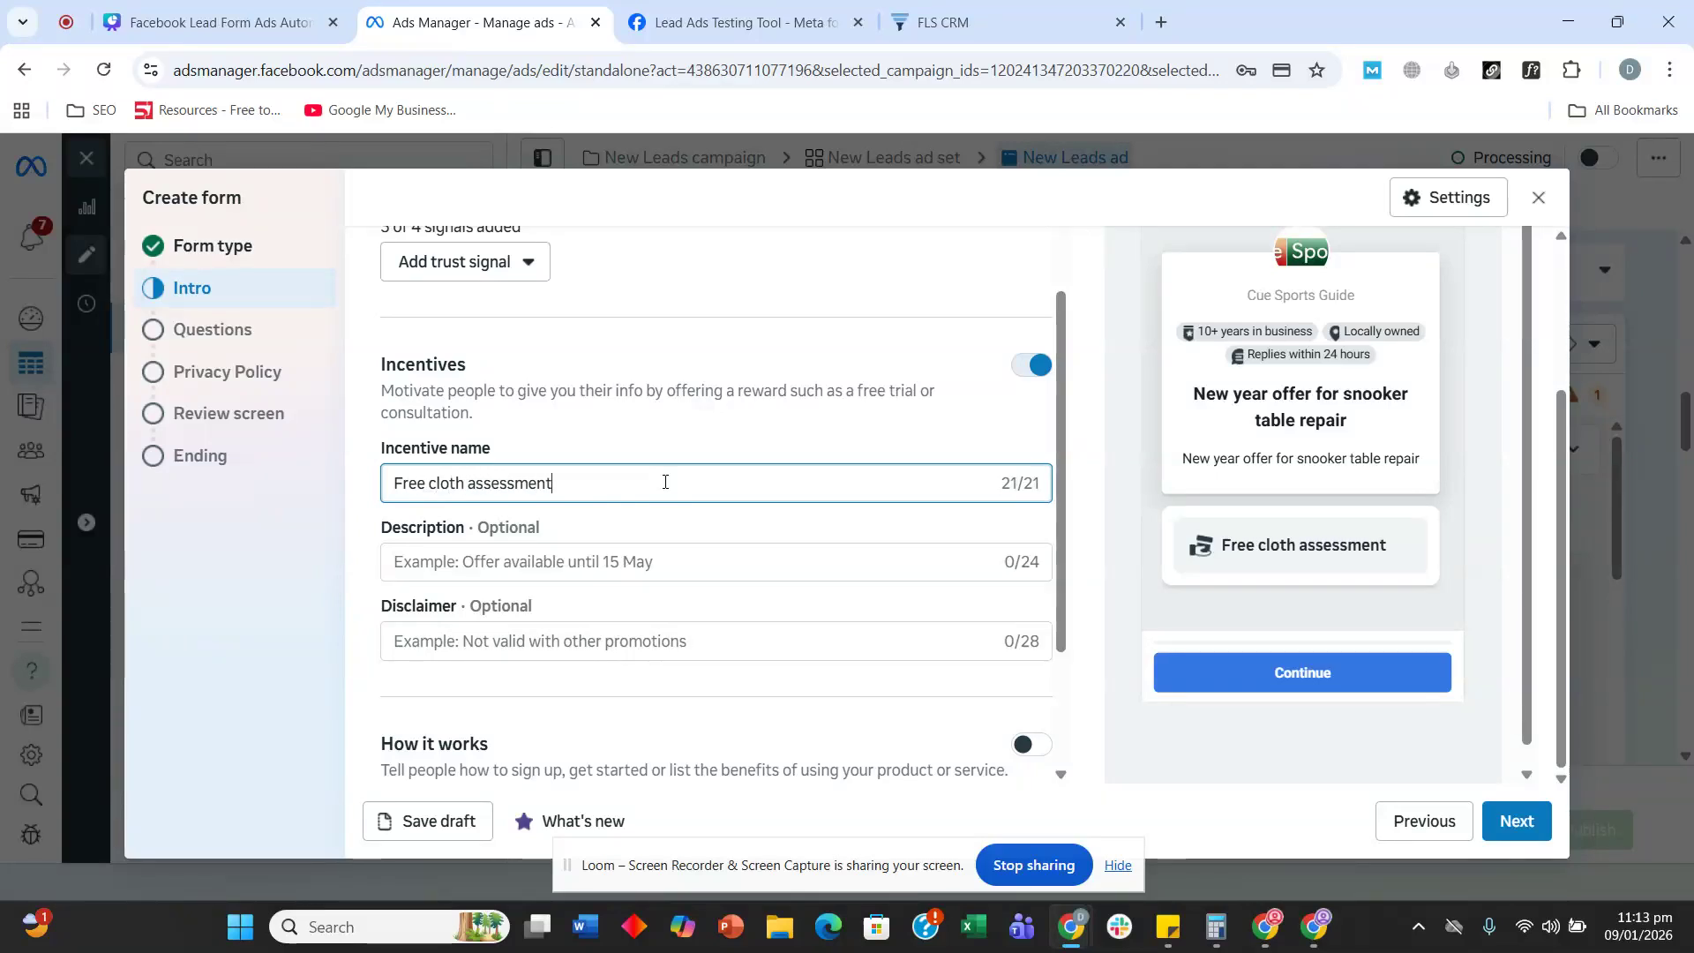
- Enter "Limited till 15 Jan" as the description of the Free cloth assessment incentive
{"action": "key", "text": "ctrl+a"}
{"action": "left_click", "coordinate": [624, 559]}
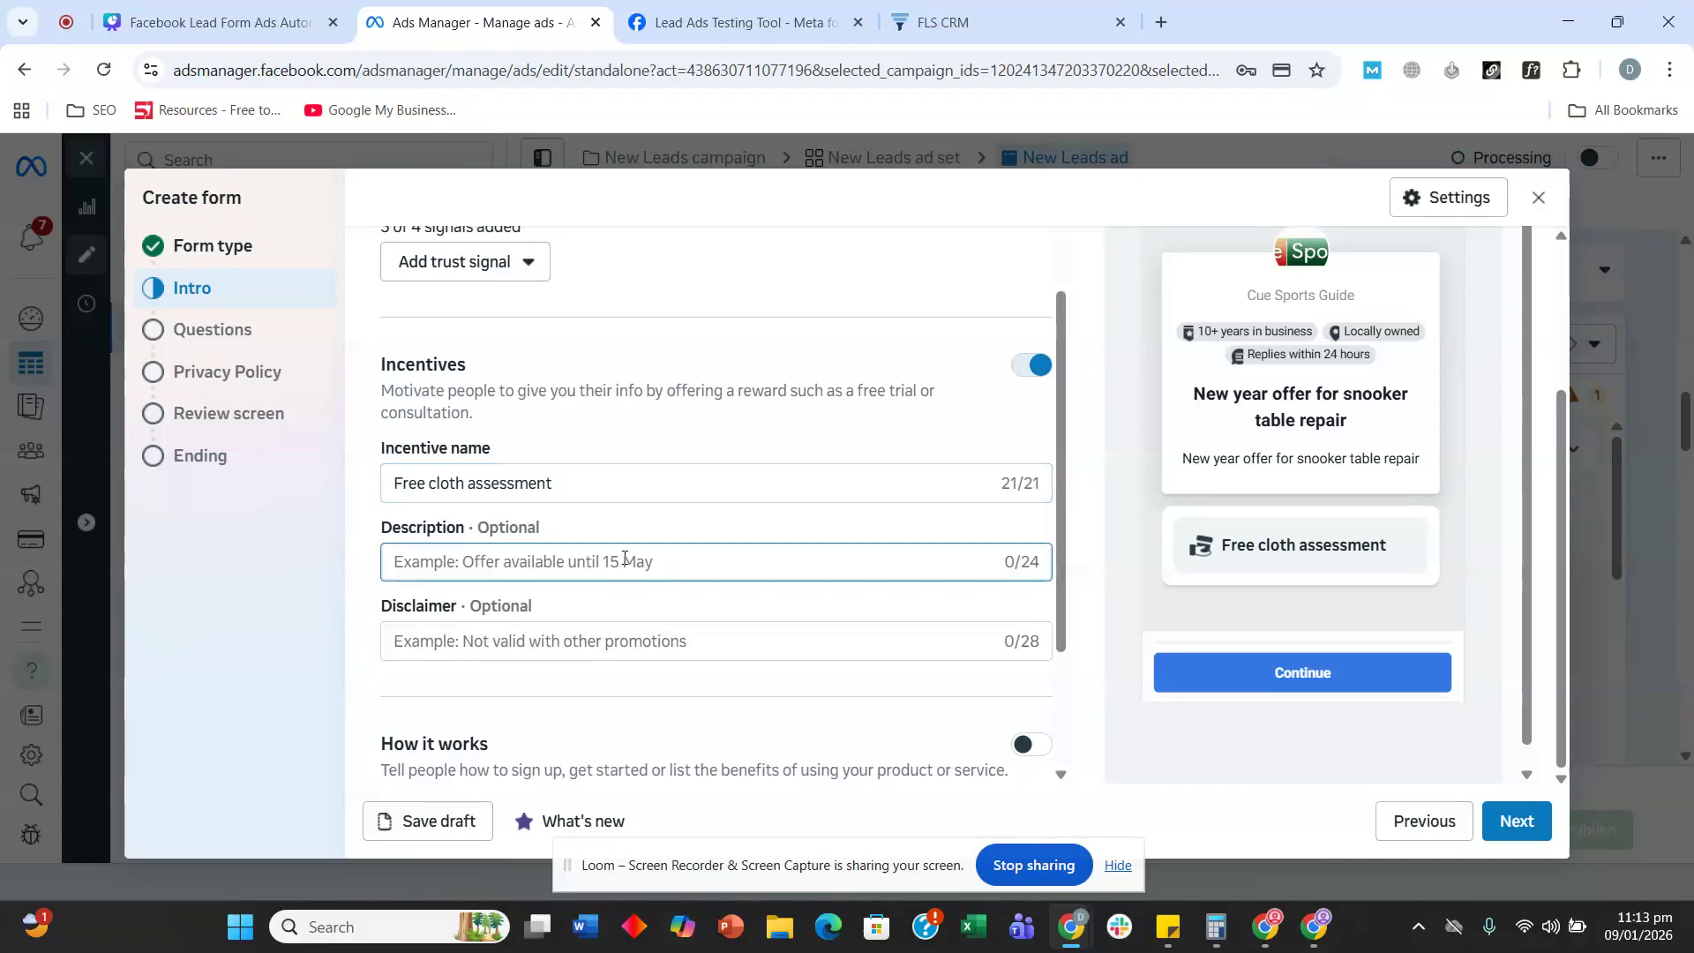
{"action": "type", "text": "Limited ti"}
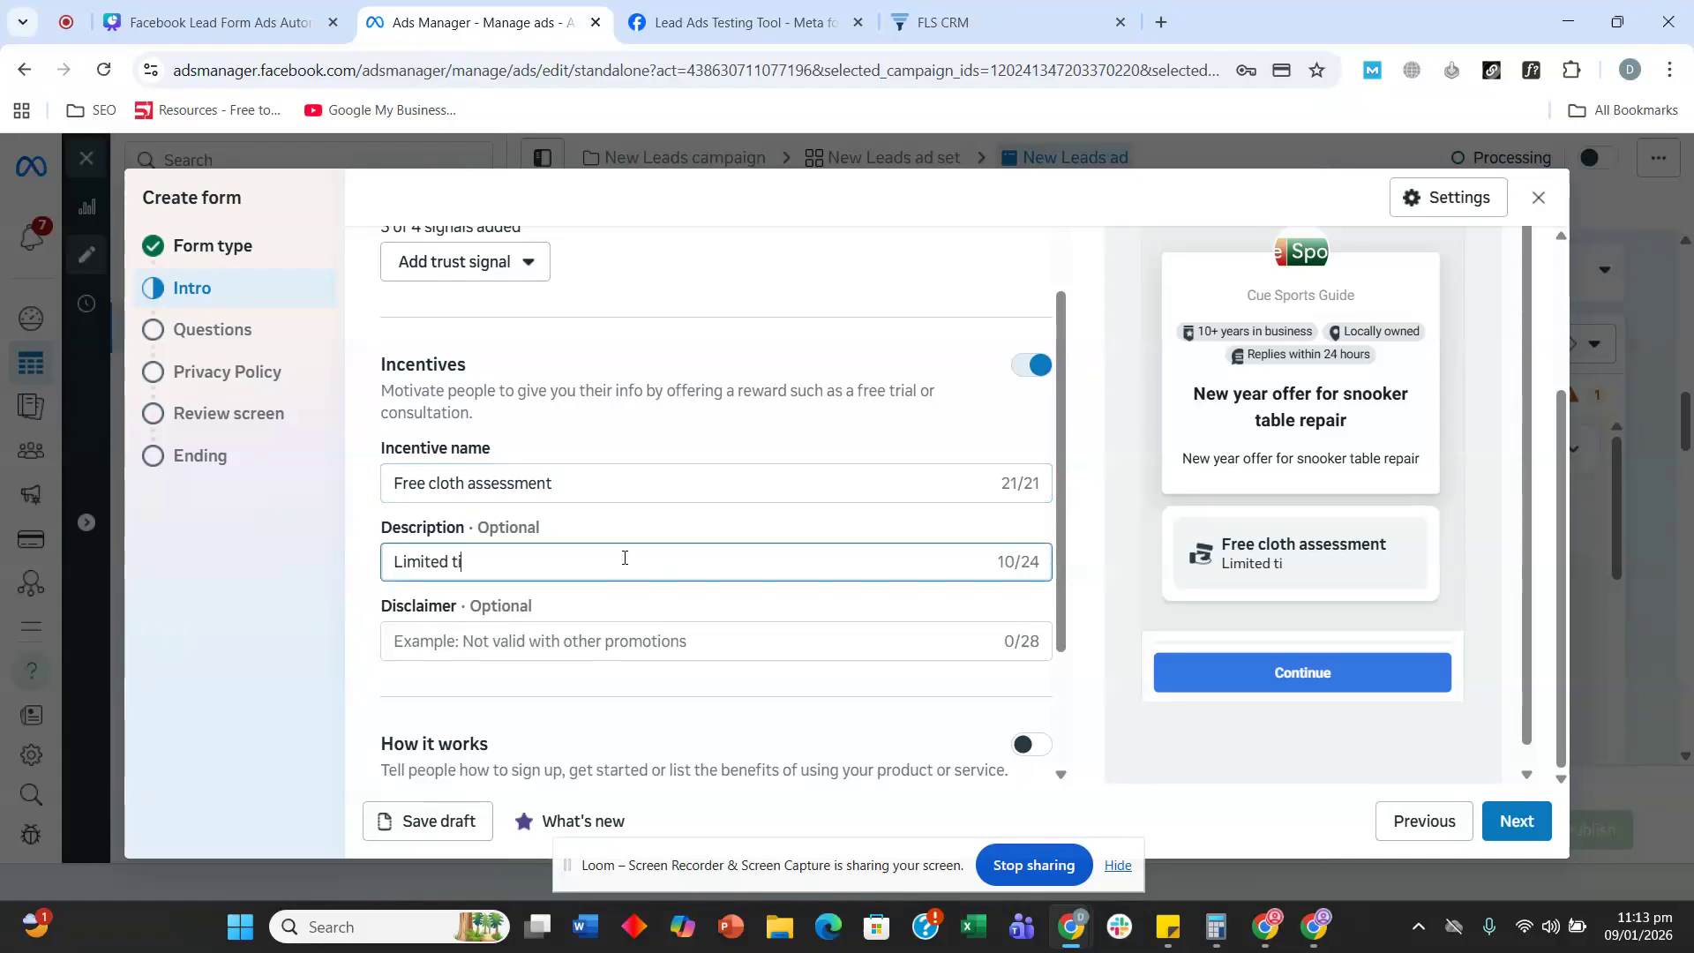
{"action": "type", "text": "ll 15 jan"}
{"action": "key", "text": "BackSpace"}
{"action": "key", "text": "BackSpace"}
{"action": "type", "text": "Jan"}
{"action": "scroll", "coordinate": [625, 558], "scroll_direction": "down", "scroll_amount": 3}
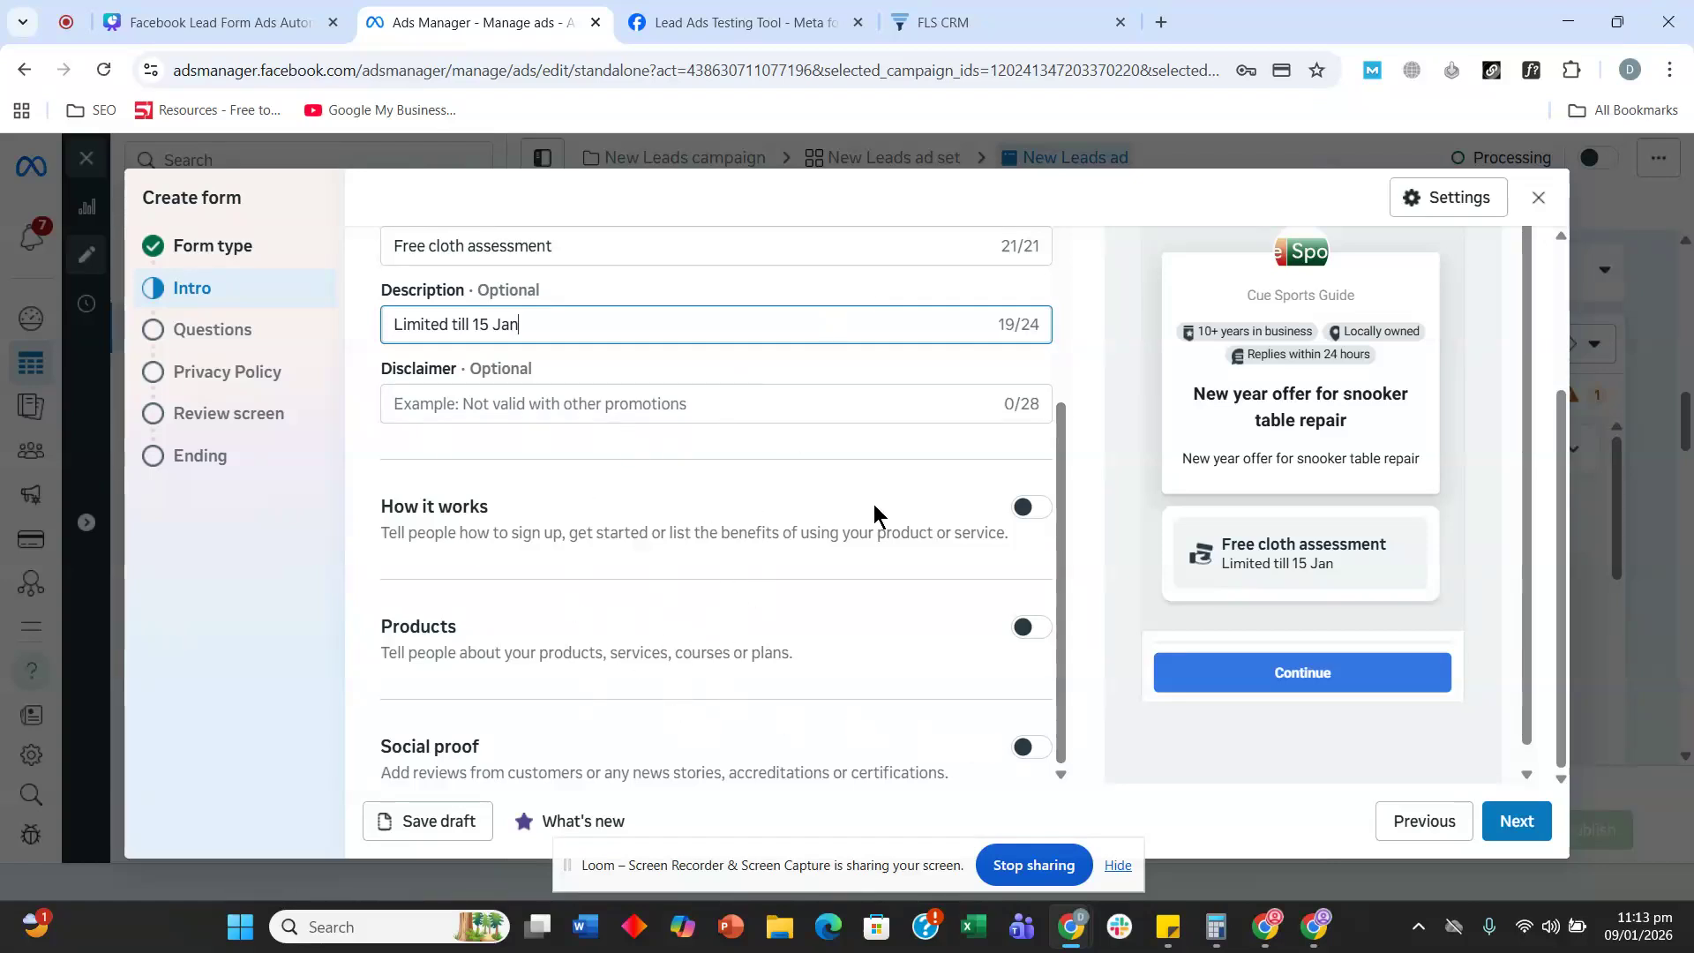
- Add Phone number to the contact information requested in the form's Questions section
{"action": "left_click", "coordinate": [258, 330]}
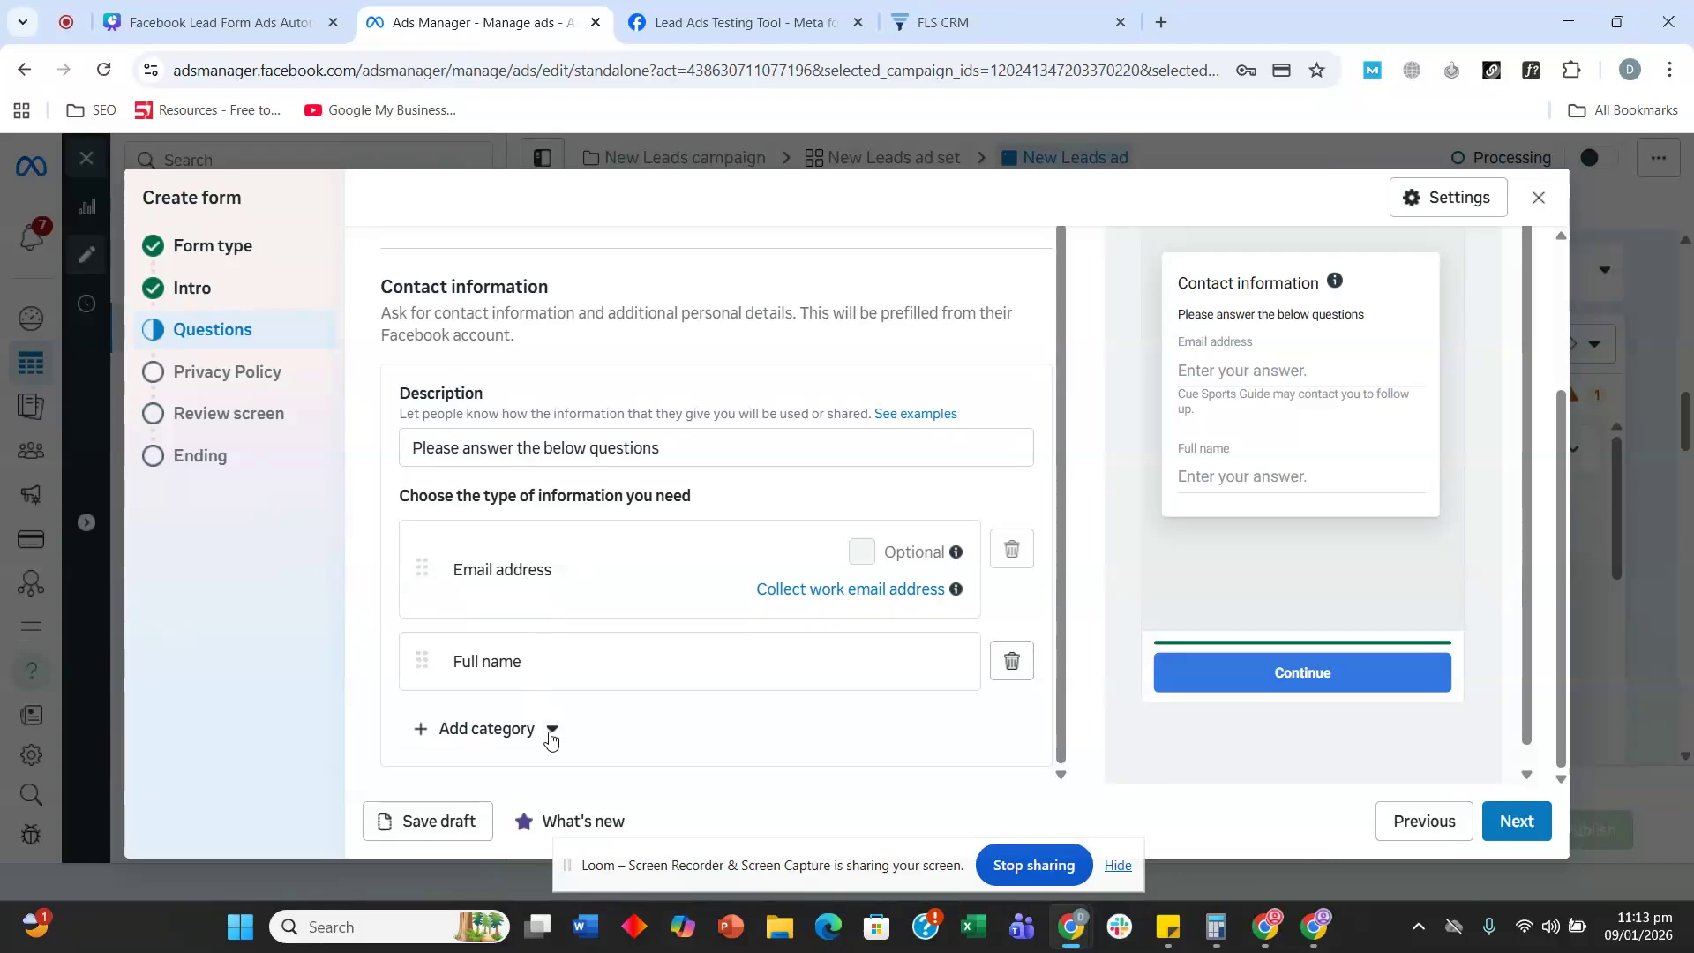
{"action": "left_click", "coordinate": [598, 514]}
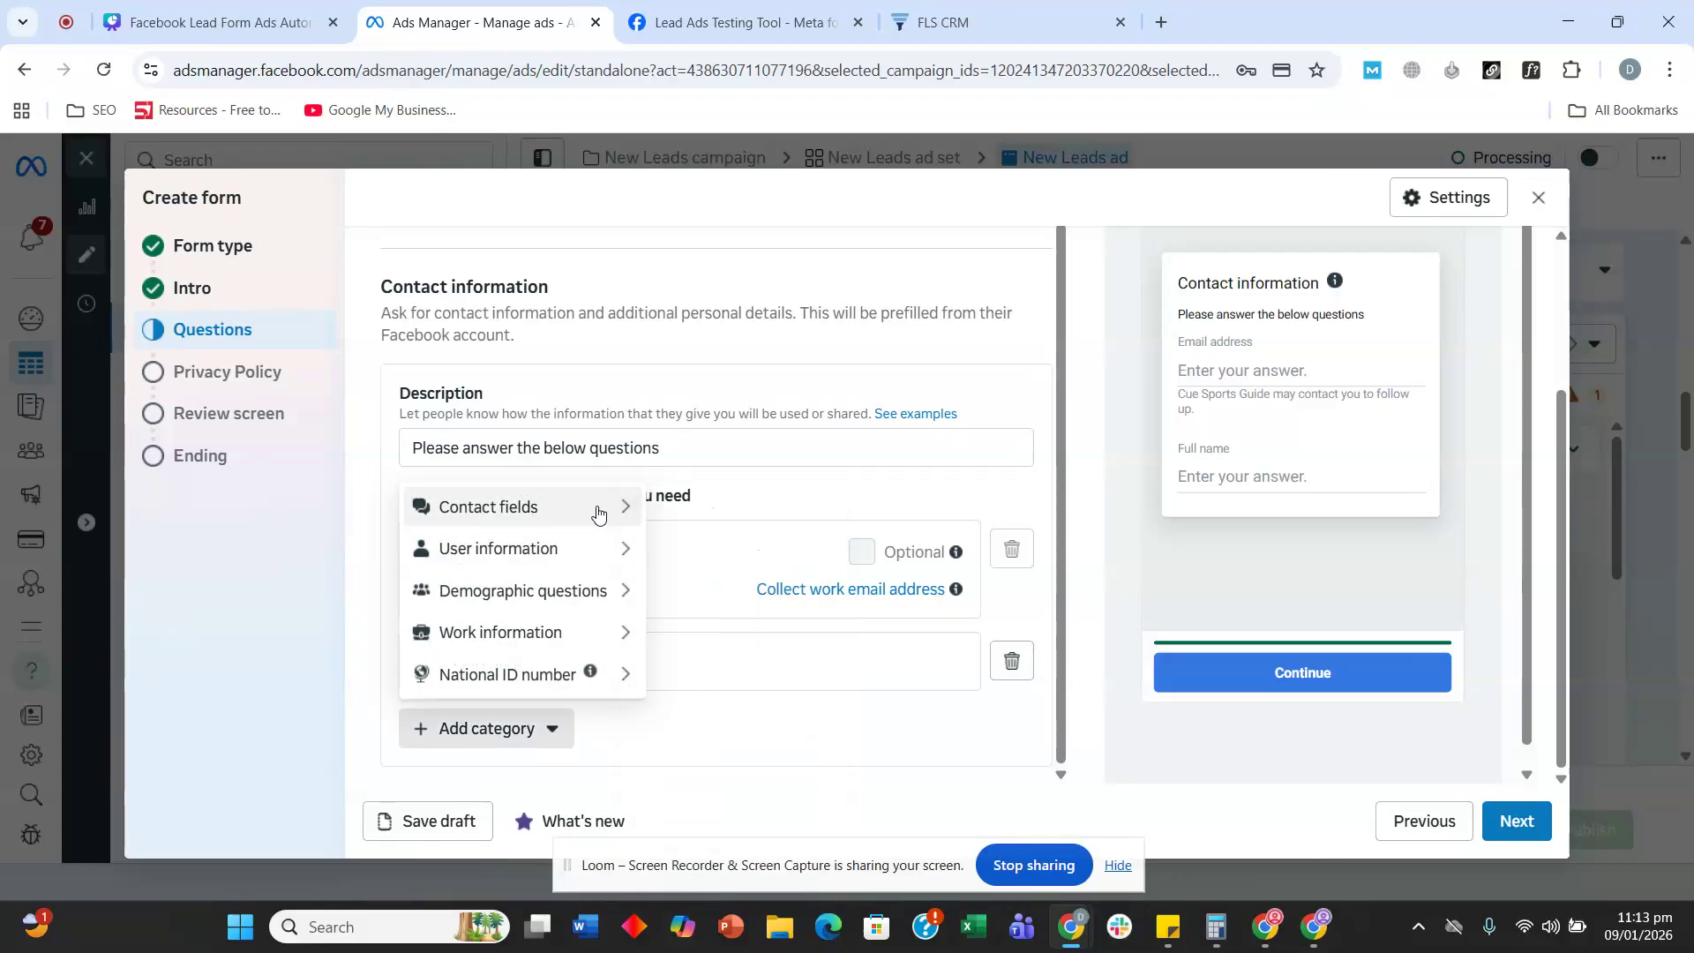
{"action": "left_click", "coordinate": [601, 515]}
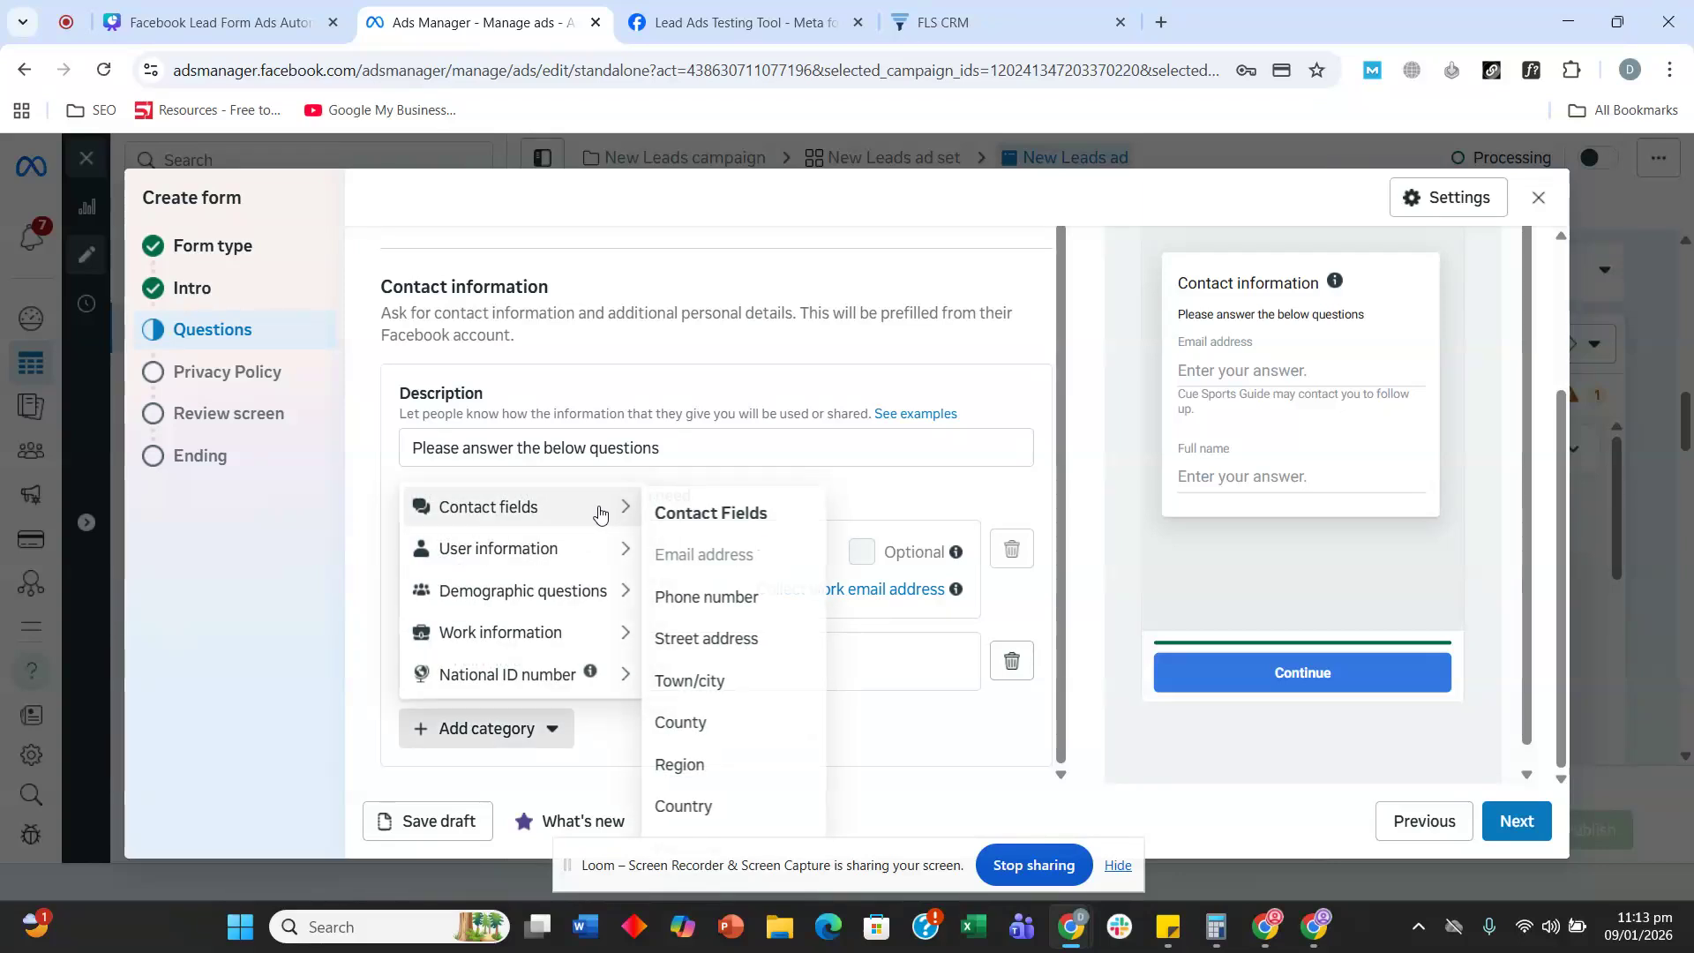
{"action": "left_click", "coordinate": [719, 596]}
{"action": "left_click", "coordinate": [389, 457]}
{"action": "scroll", "coordinate": [390, 456], "scroll_direction": "down", "scroll_amount": 1}
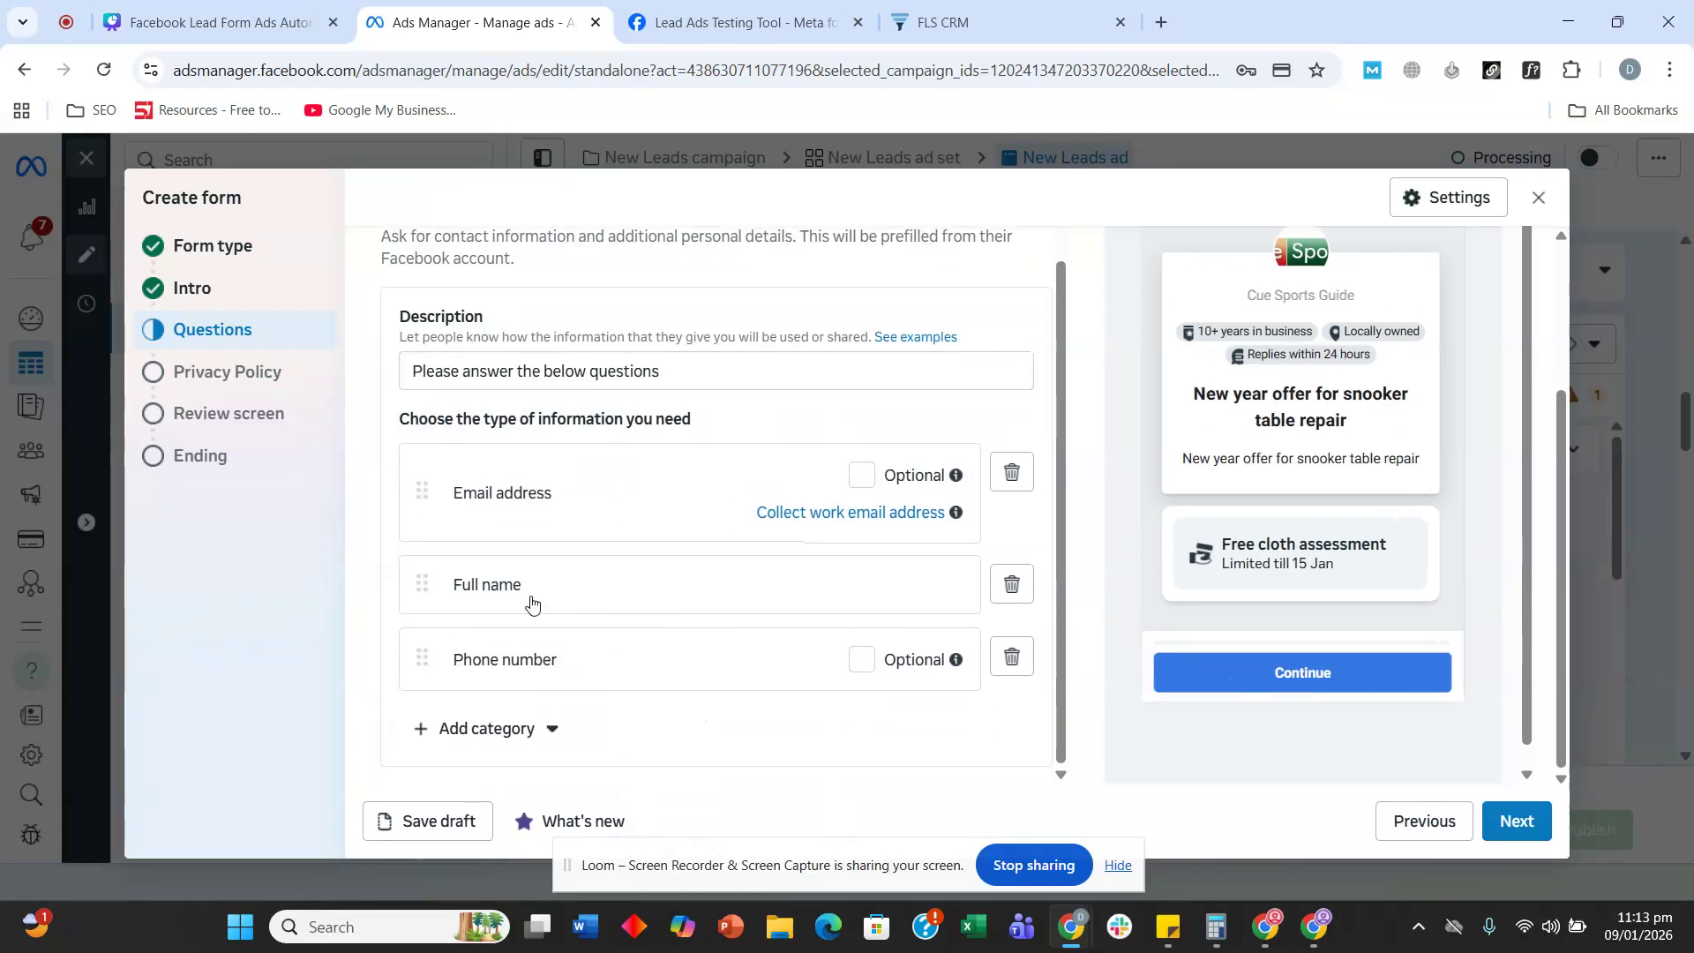
- Add a multiple choice question asking "When was the last time you repaired your snooker table?"
{"action": "scroll", "coordinate": [785, 547], "scroll_direction": "up", "scroll_amount": 3}
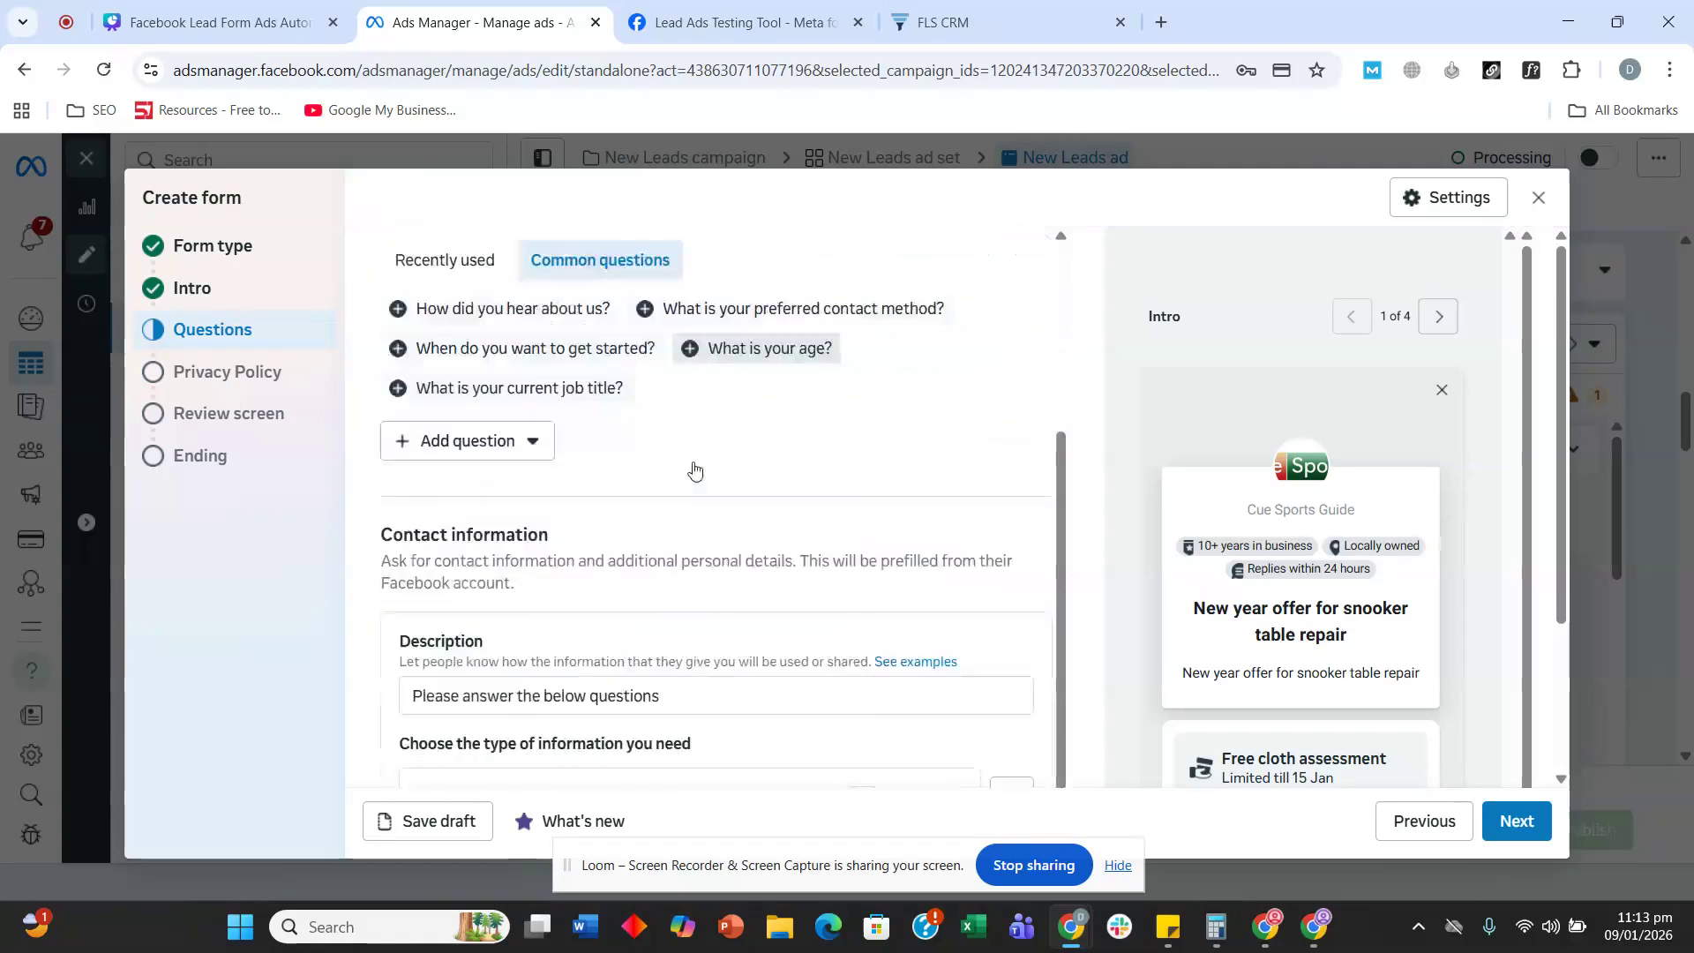
{"action": "scroll", "coordinate": [693, 469], "scroll_direction": "down", "scroll_amount": 1}
{"action": "scroll", "coordinate": [693, 467], "scroll_direction": "up", "scroll_amount": 3}
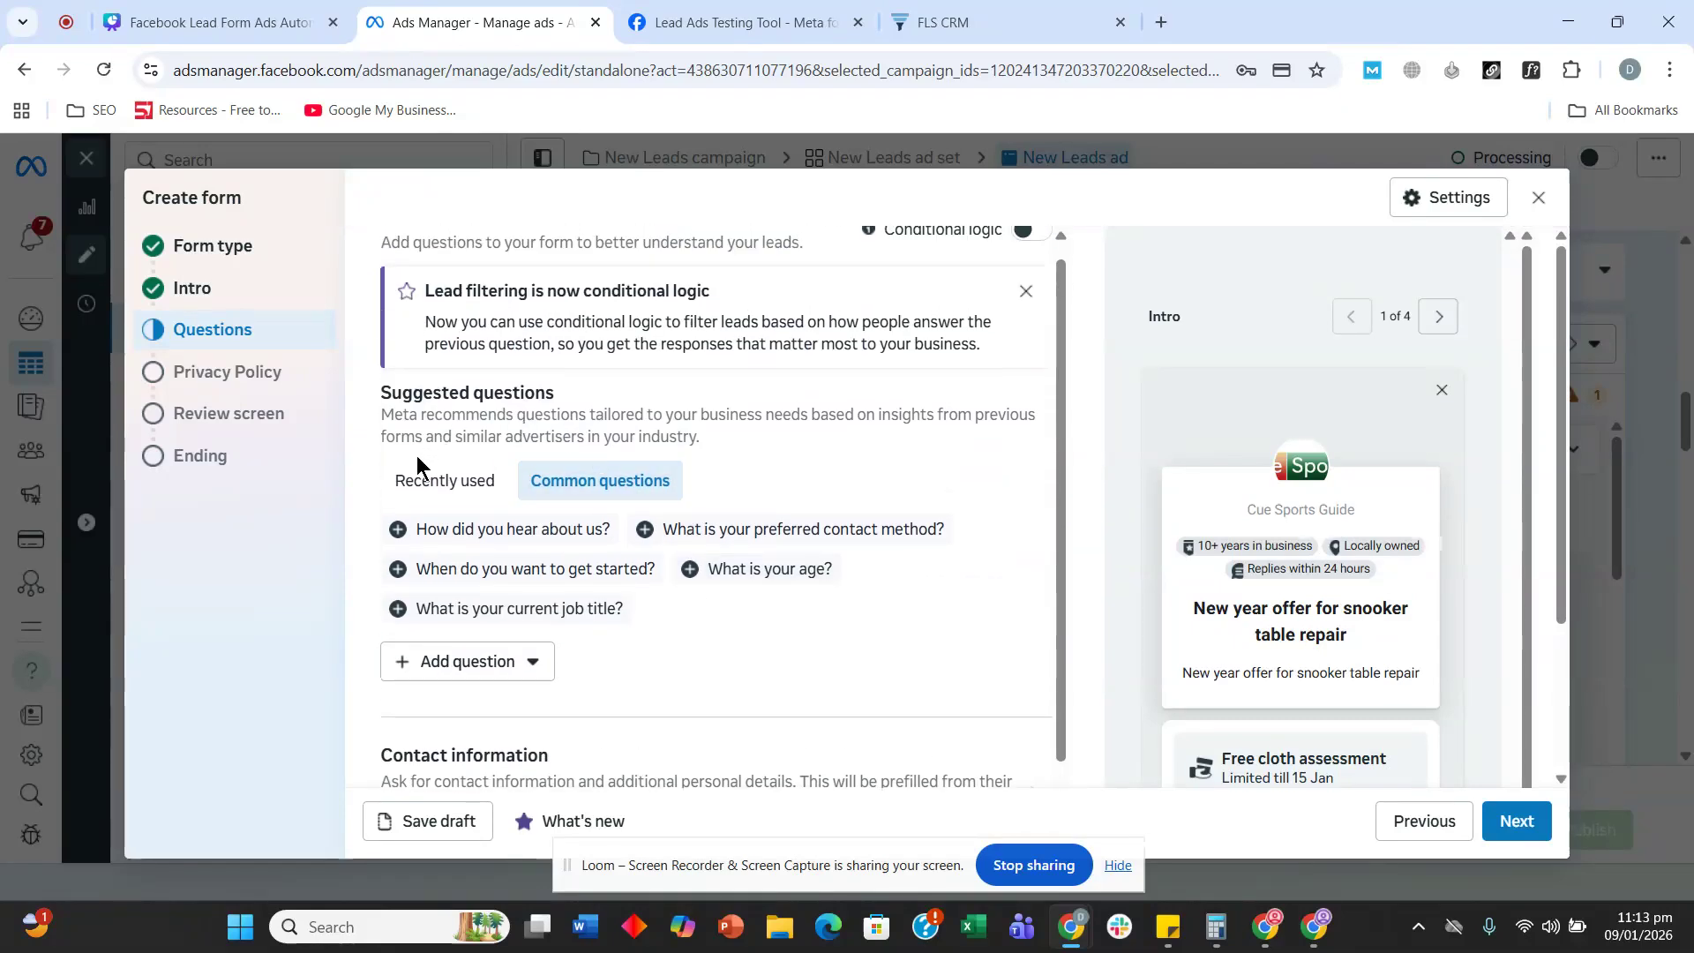
{"action": "scroll", "coordinate": [417, 455], "scroll_direction": "down", "scroll_amount": 1}
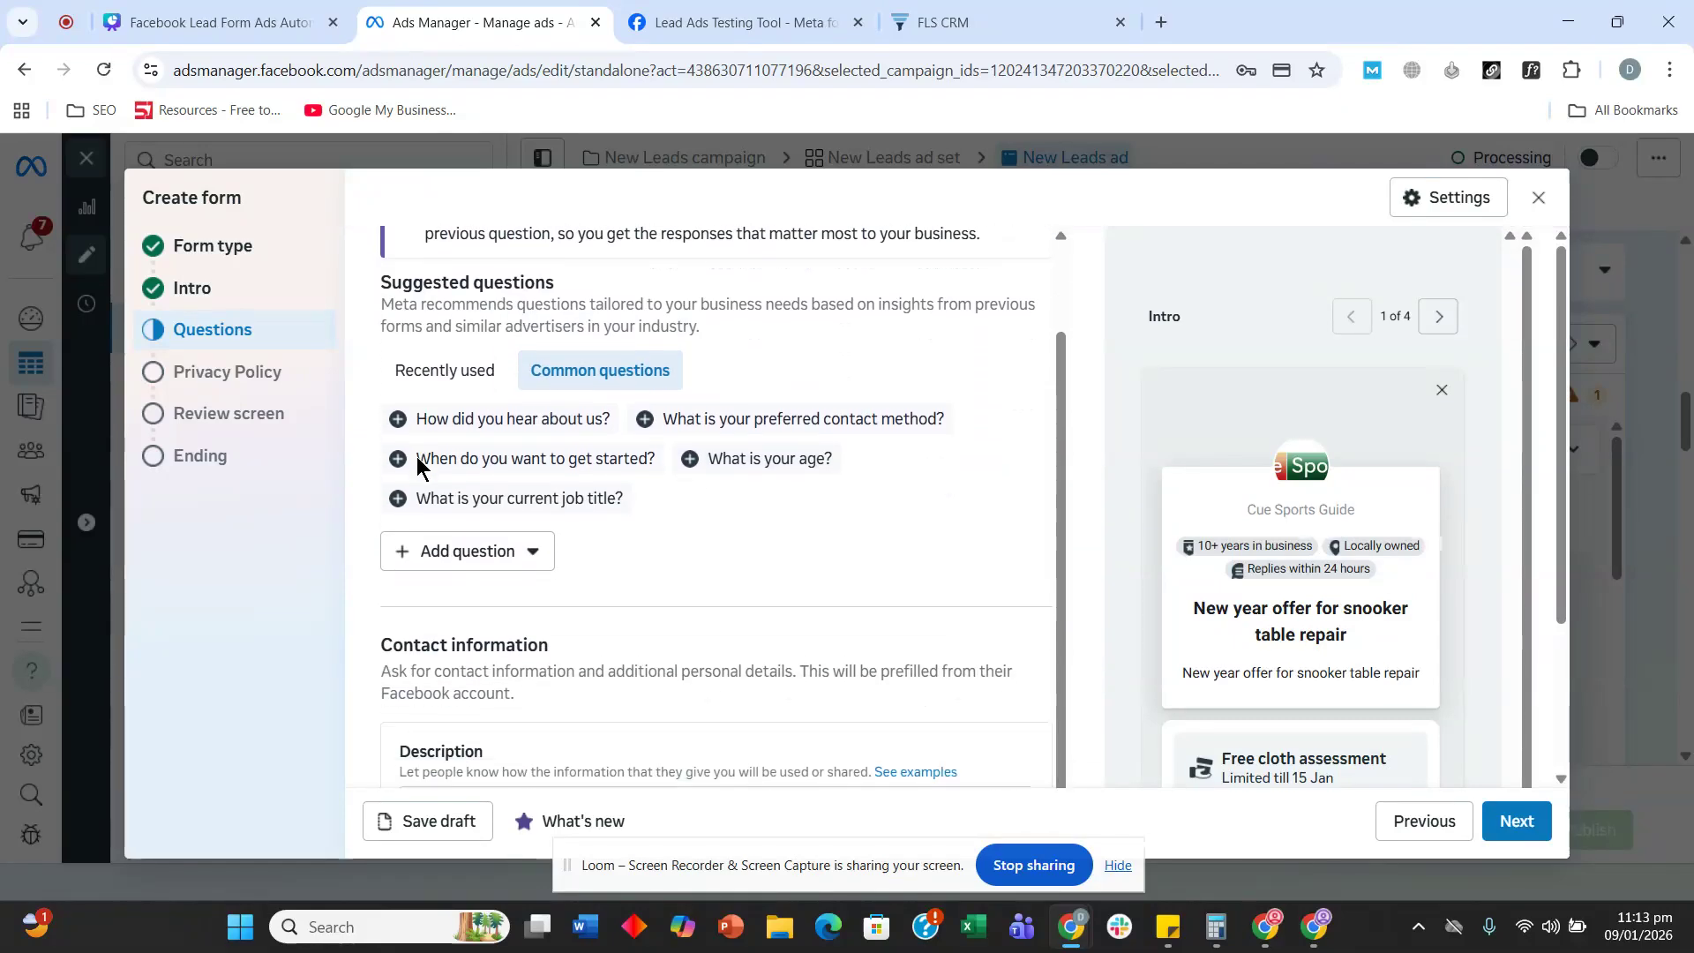
{"action": "left_click", "coordinate": [427, 552]}
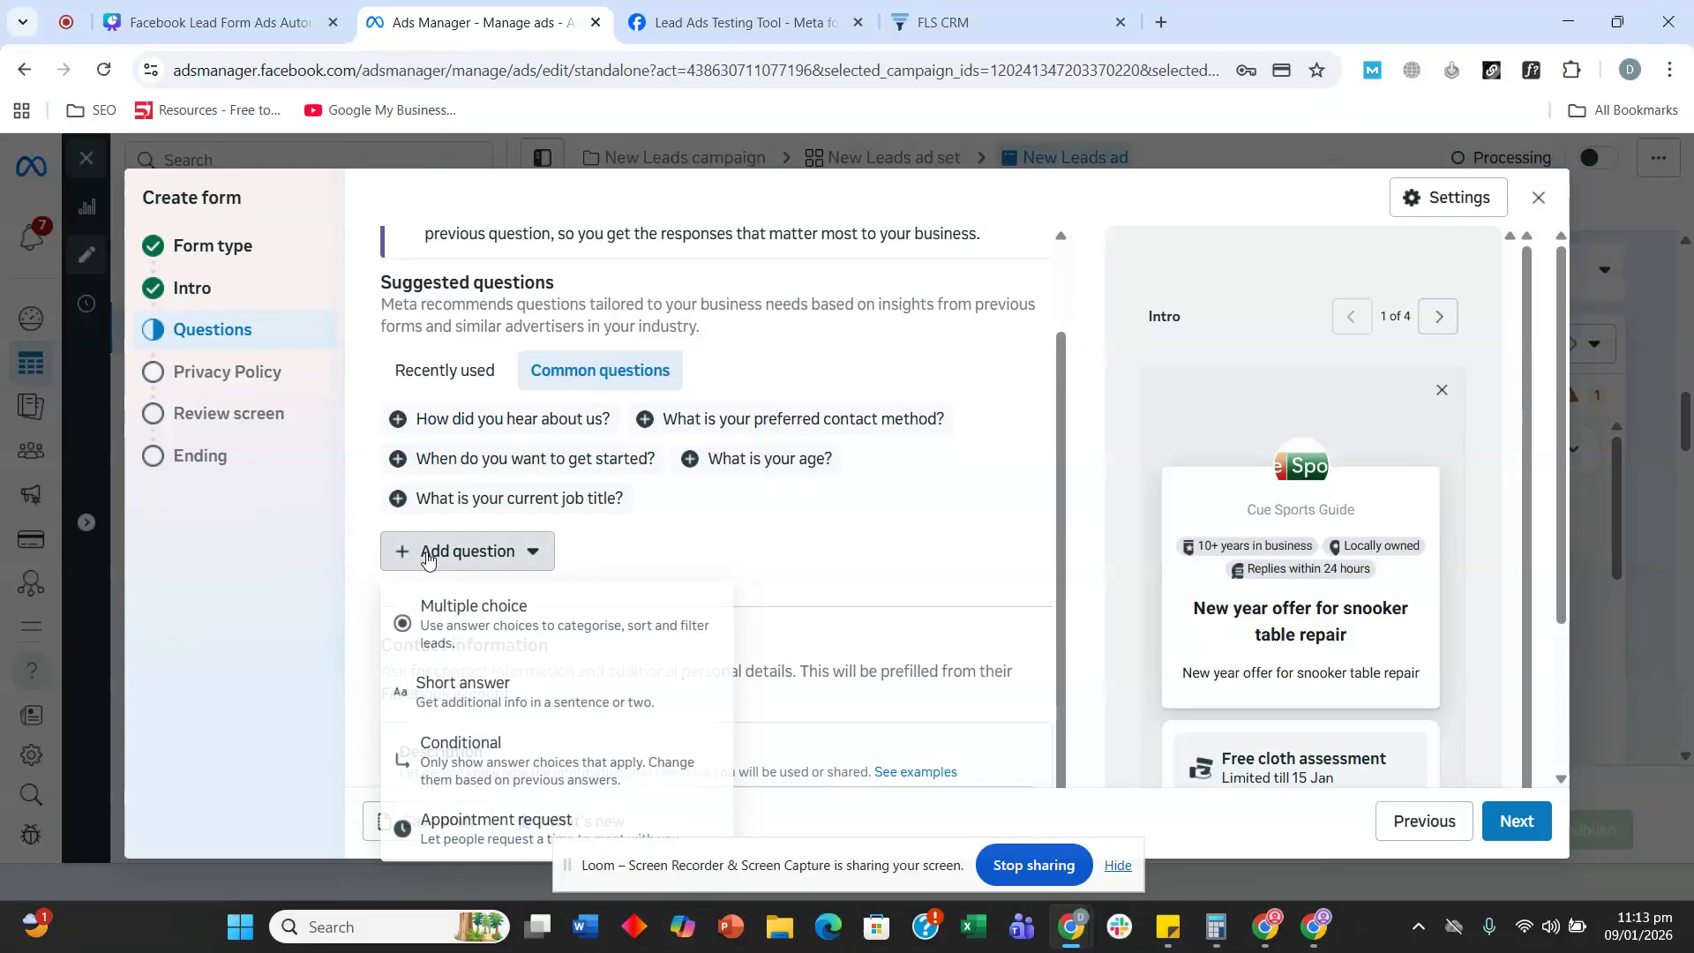
{"action": "left_click", "coordinate": [455, 623]}
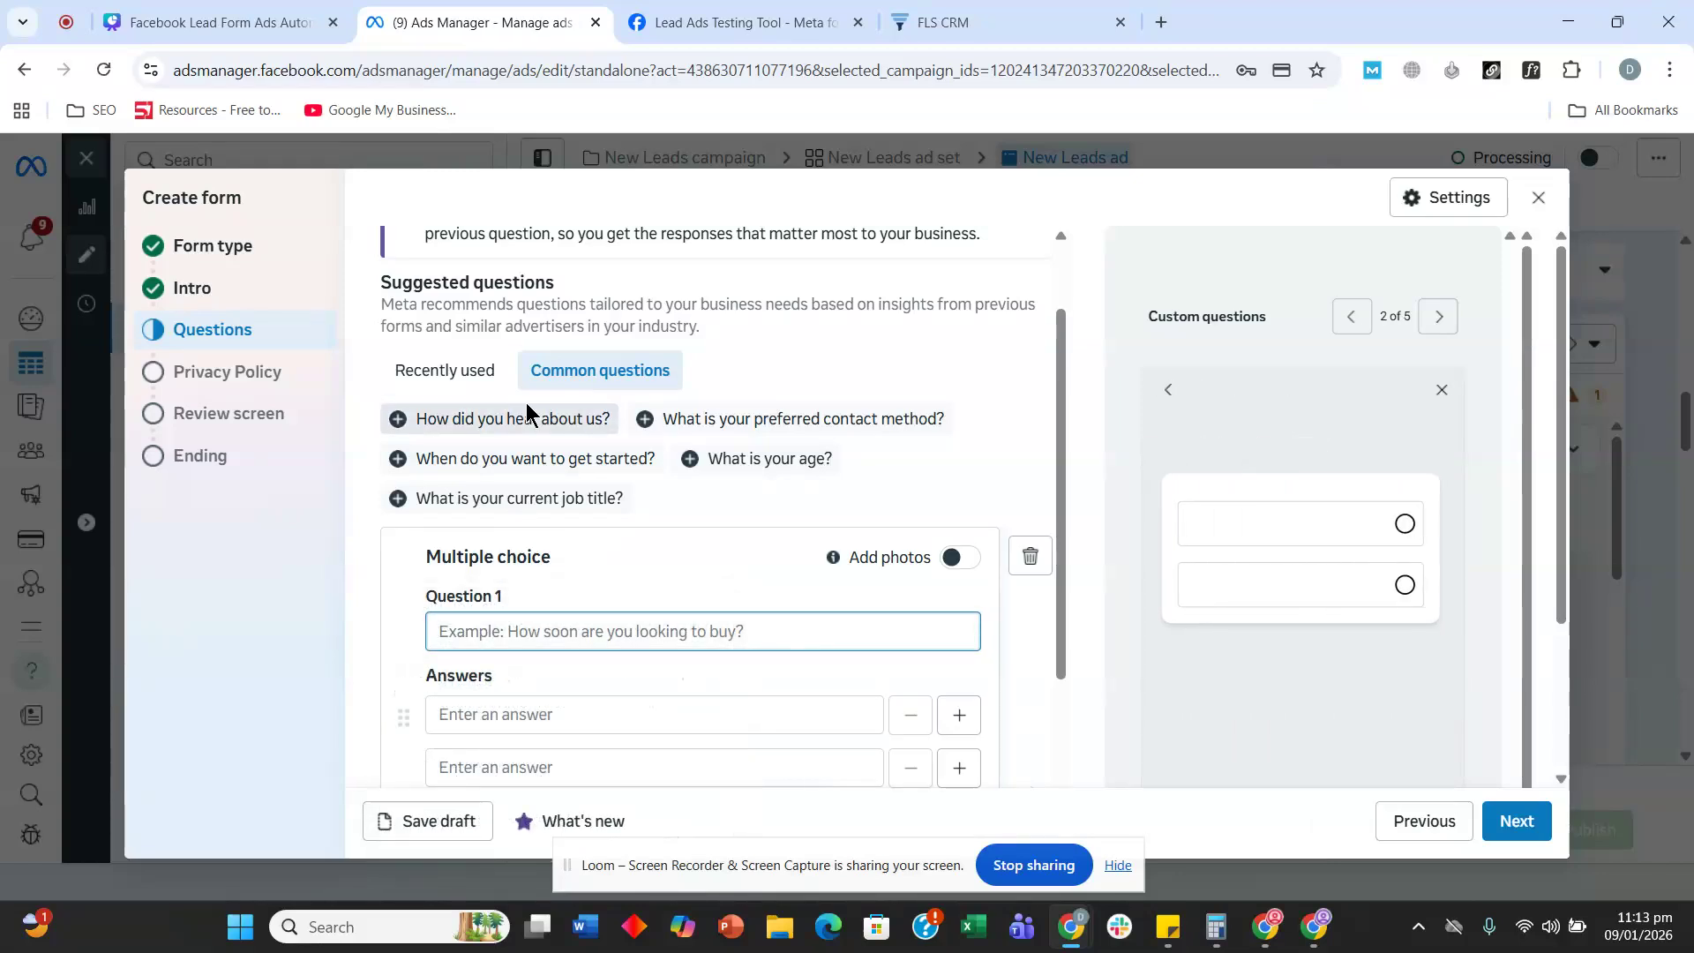
{"action": "scroll", "coordinate": [524, 412], "scroll_direction": "down", "scroll_amount": 2}
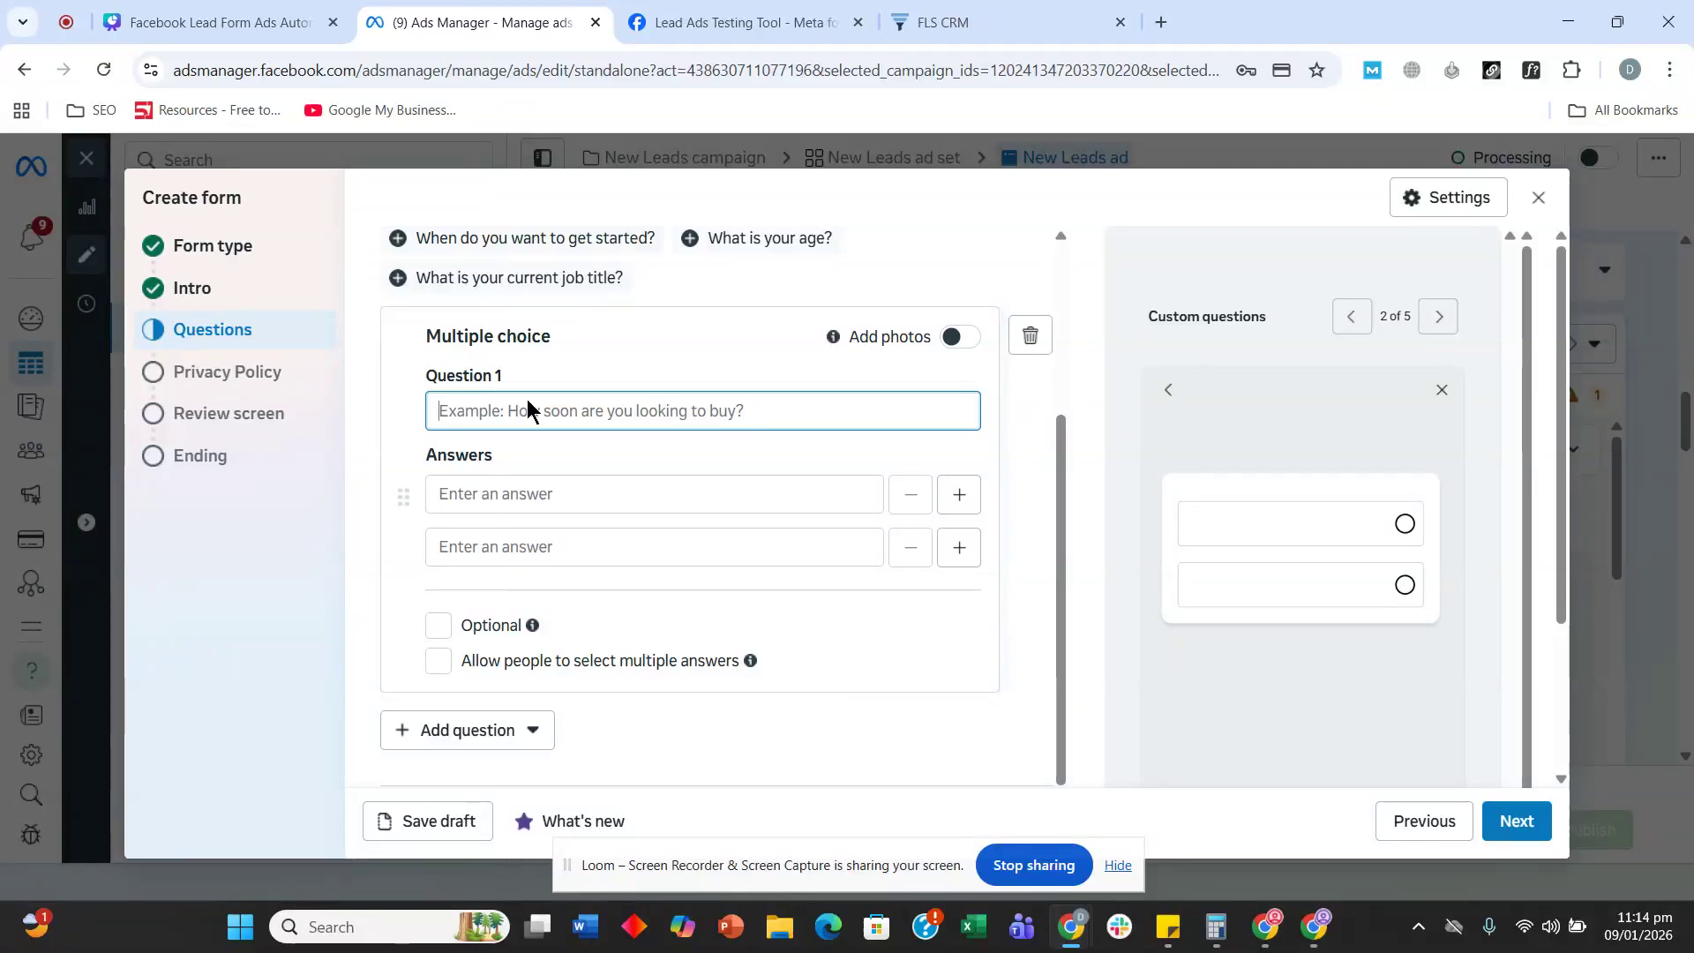
{"action": "type", "text": "Whe"}
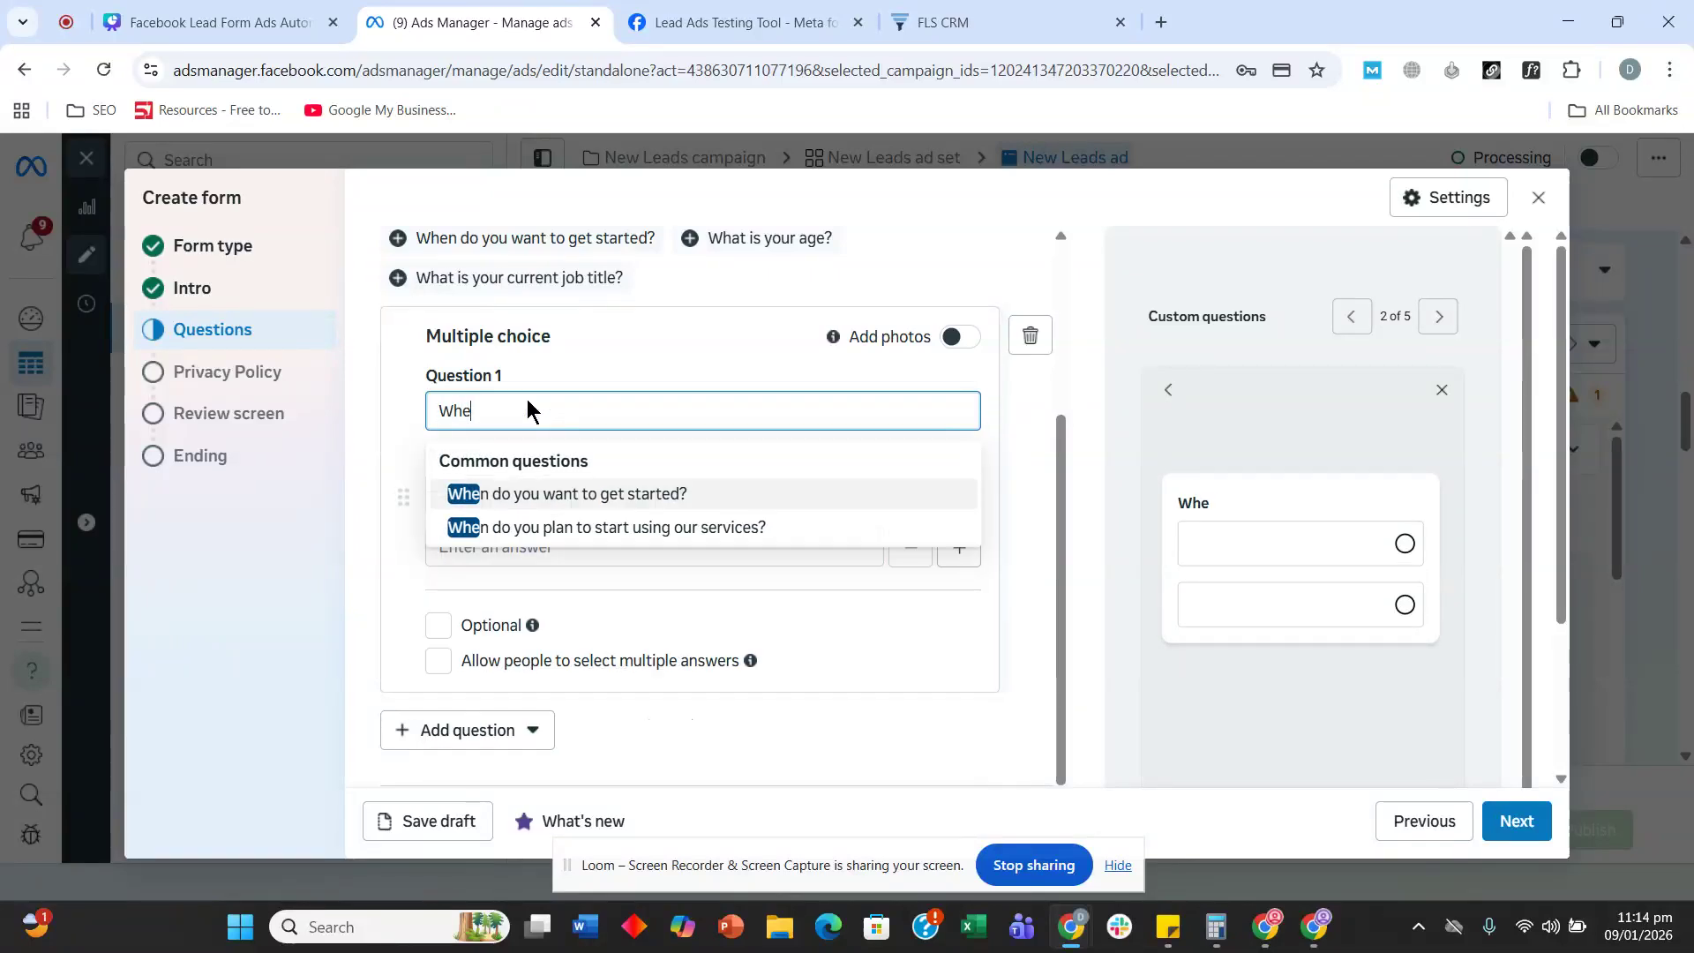
{"action": "type", "text": "n was the la"}
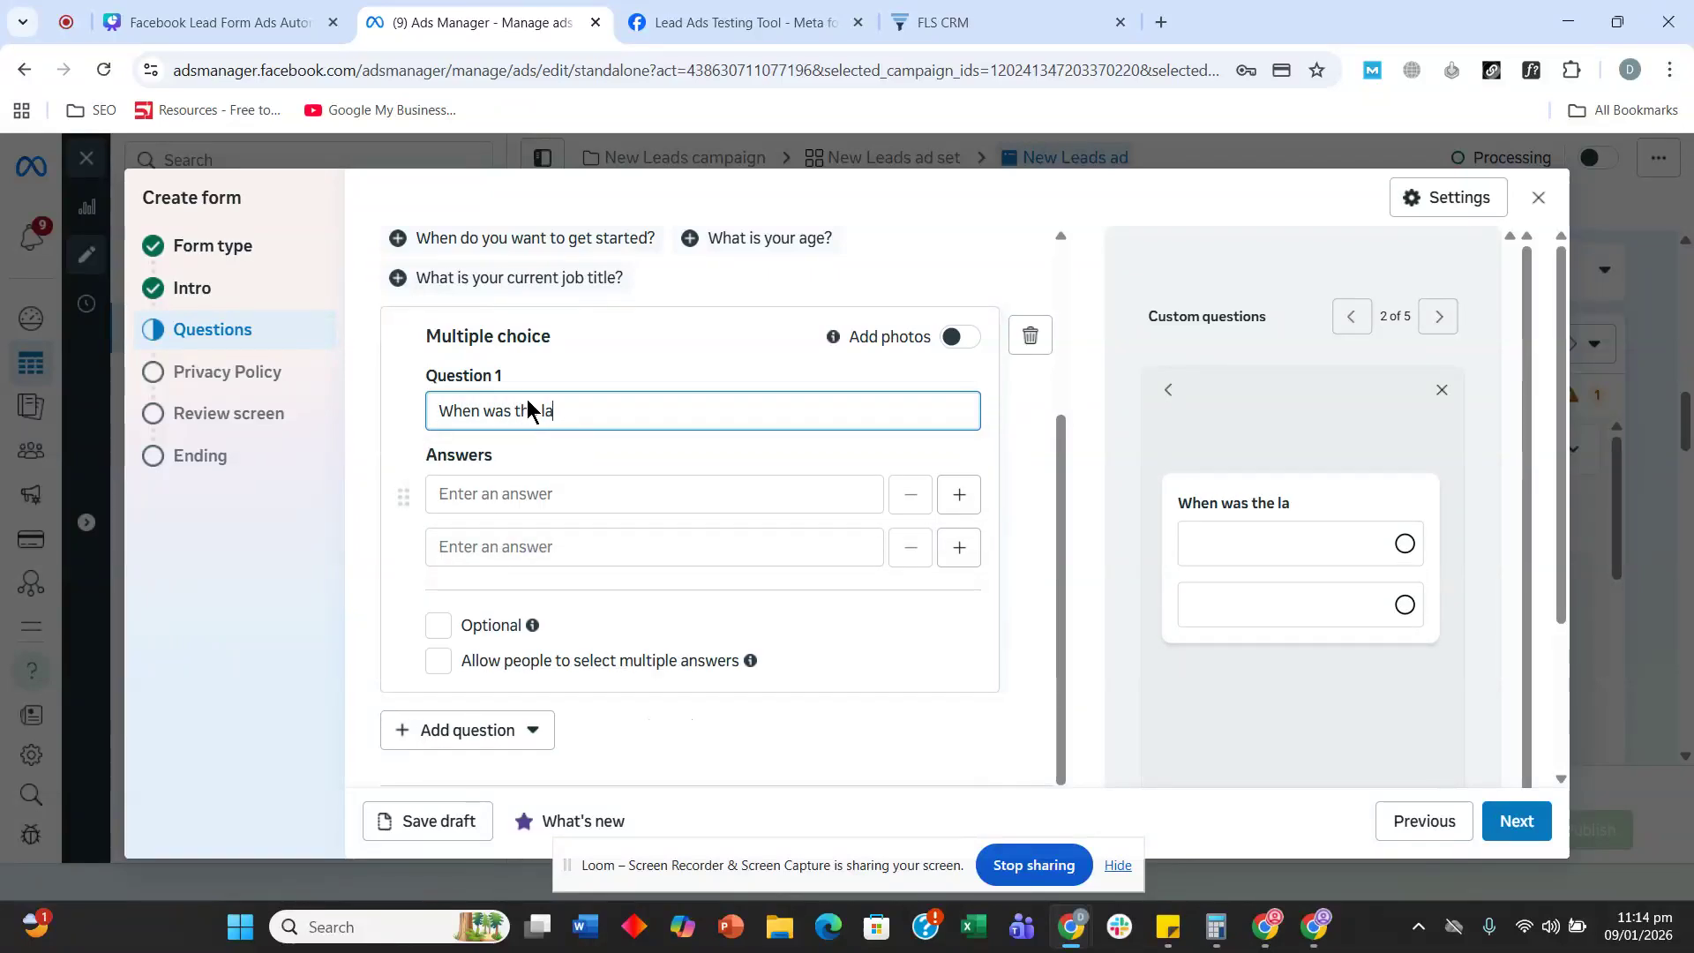
{"action": "type", "text": "st time you"}
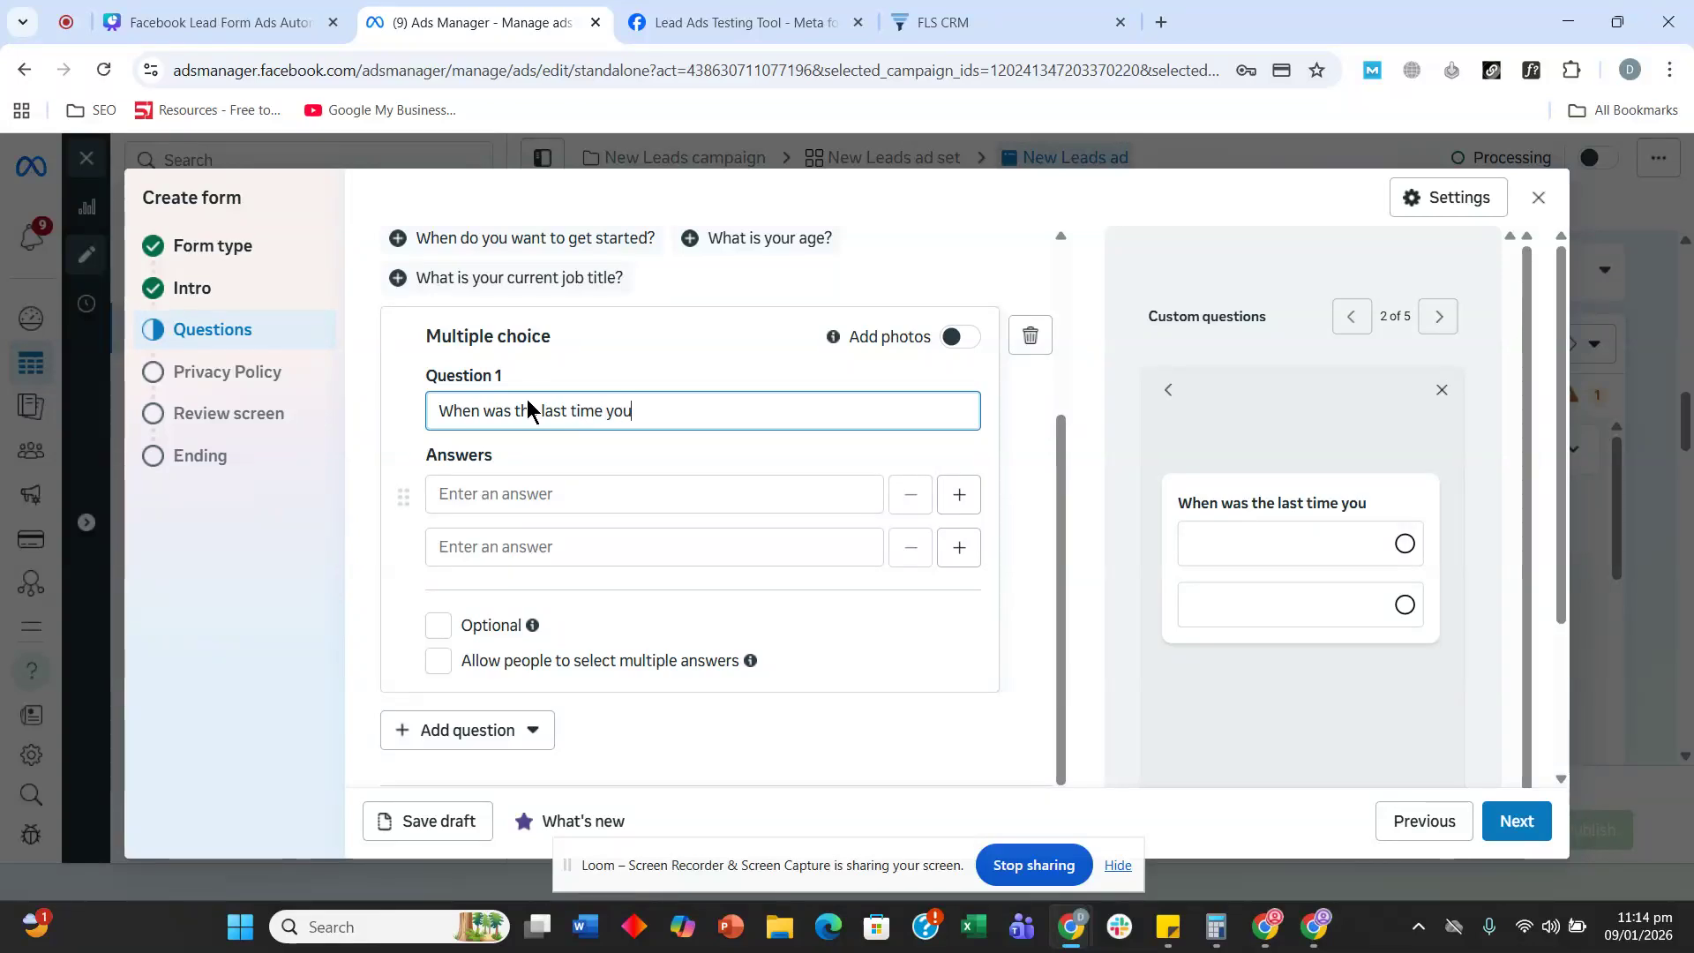
{"action": "type", "text": " repaired your sno"}
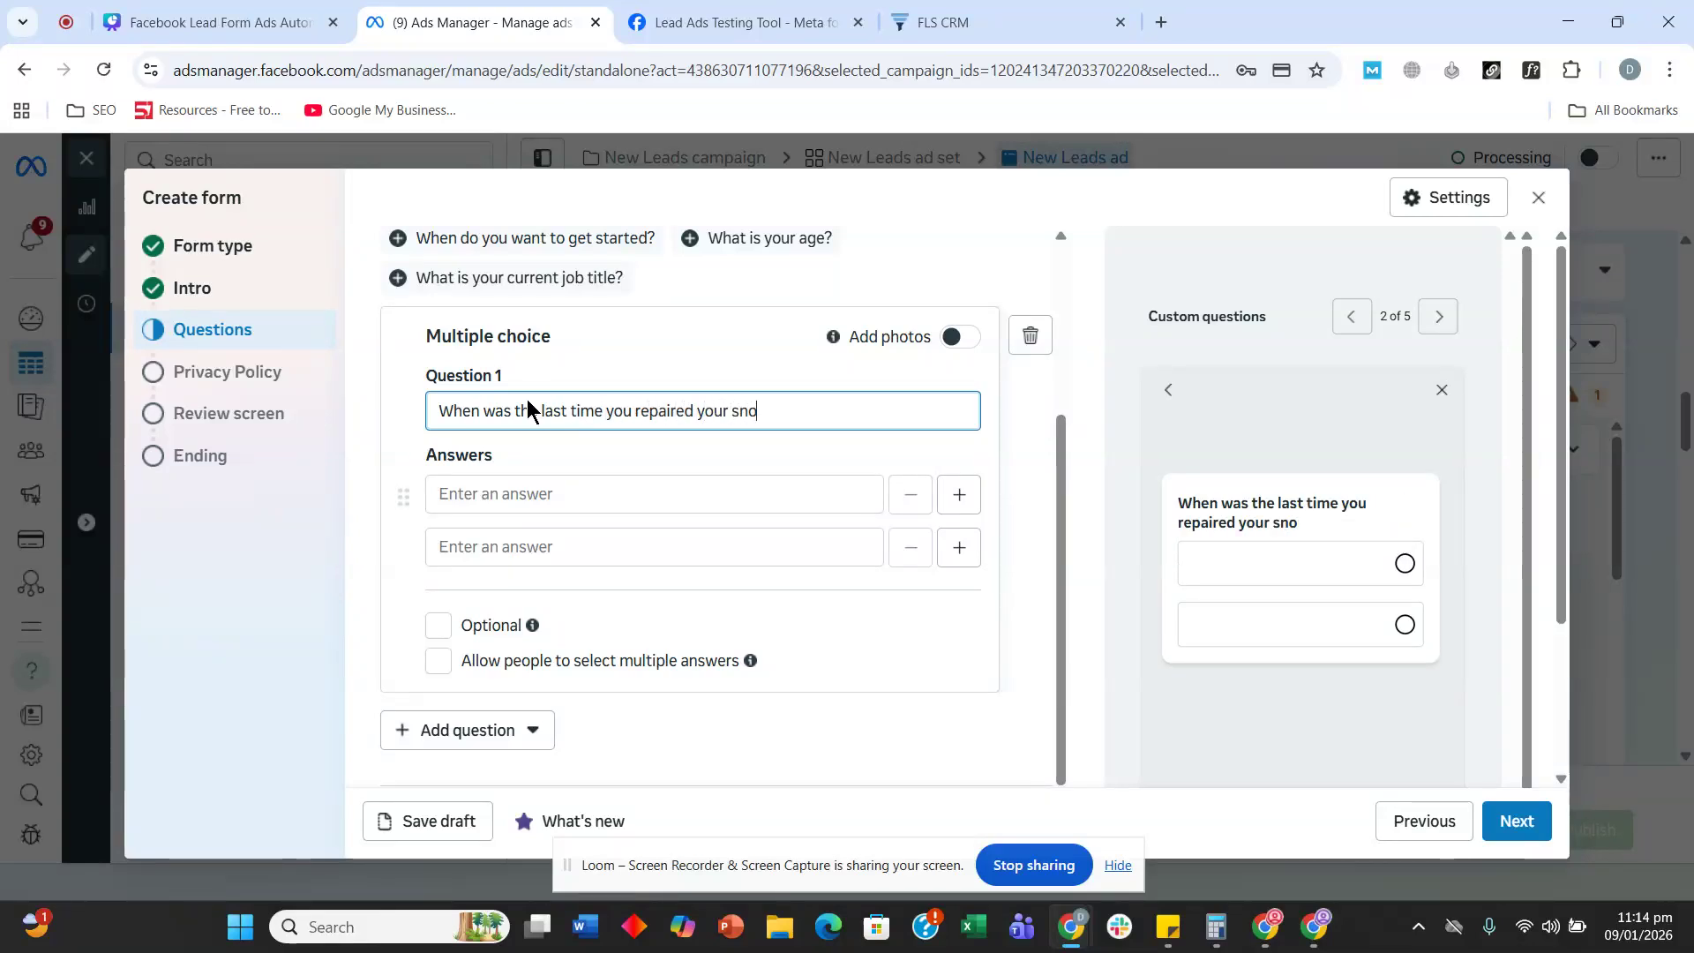
{"action": "type", "text": "oker table?"}
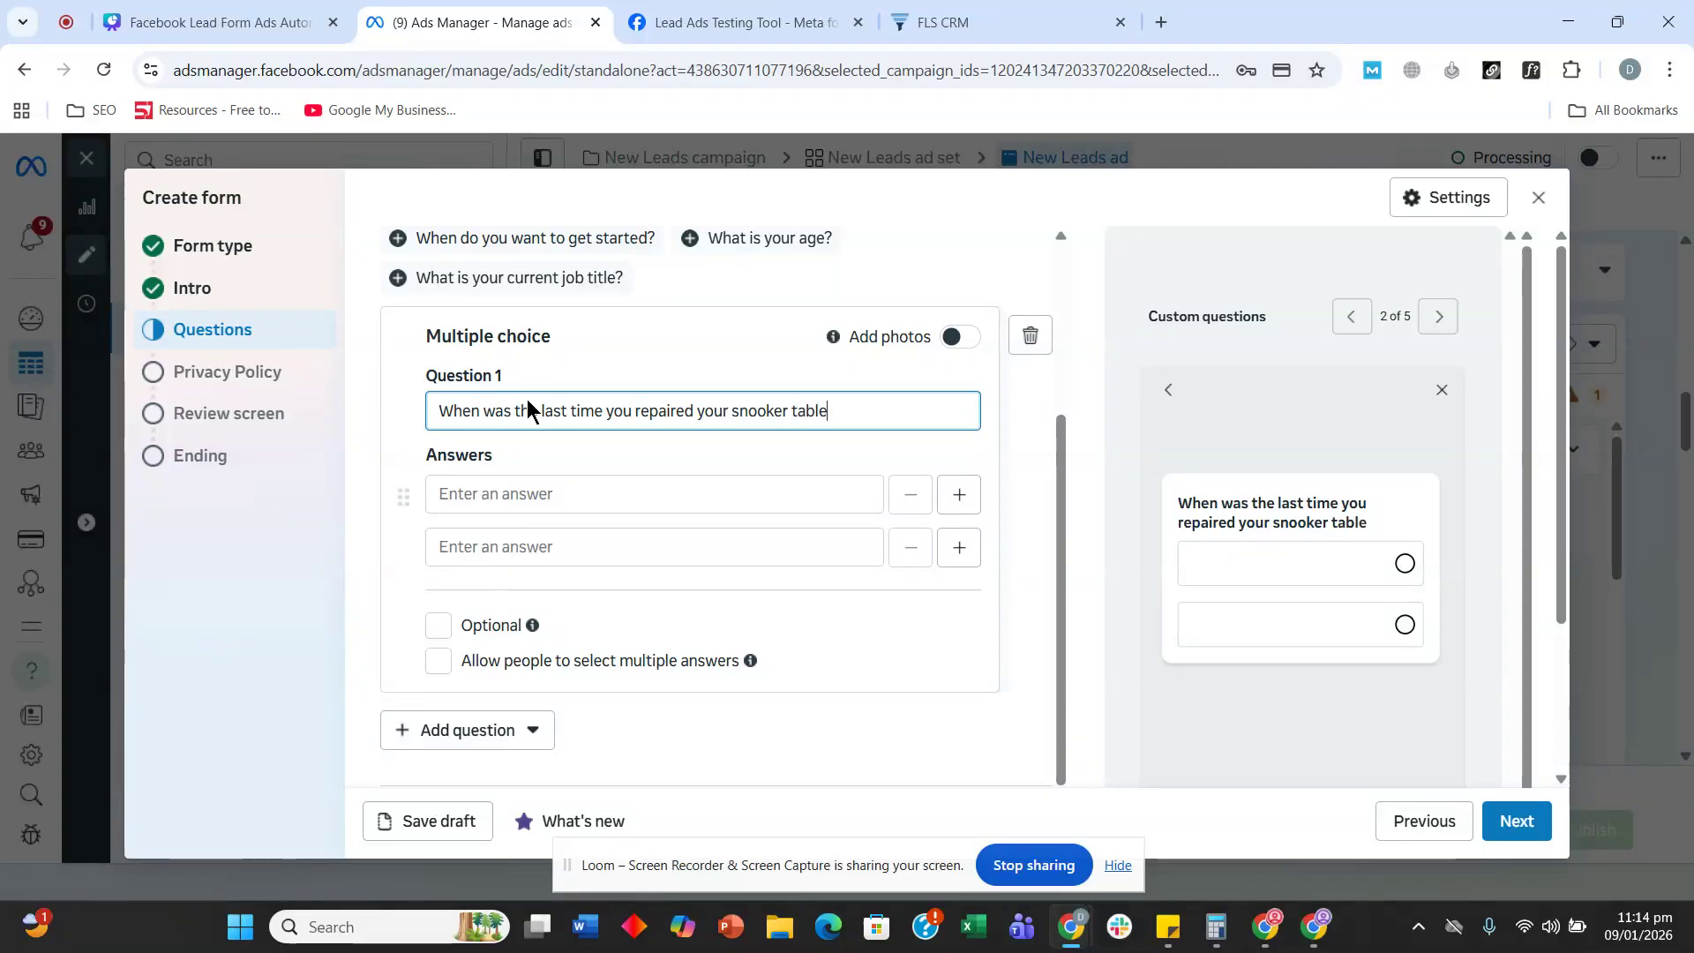
- Enter "A year ago" and "2 years ago" as the answers to the snooker table repair question
{"action": "left_click", "coordinate": [503, 492]}
{"action": "type", "text": "A year ago"}
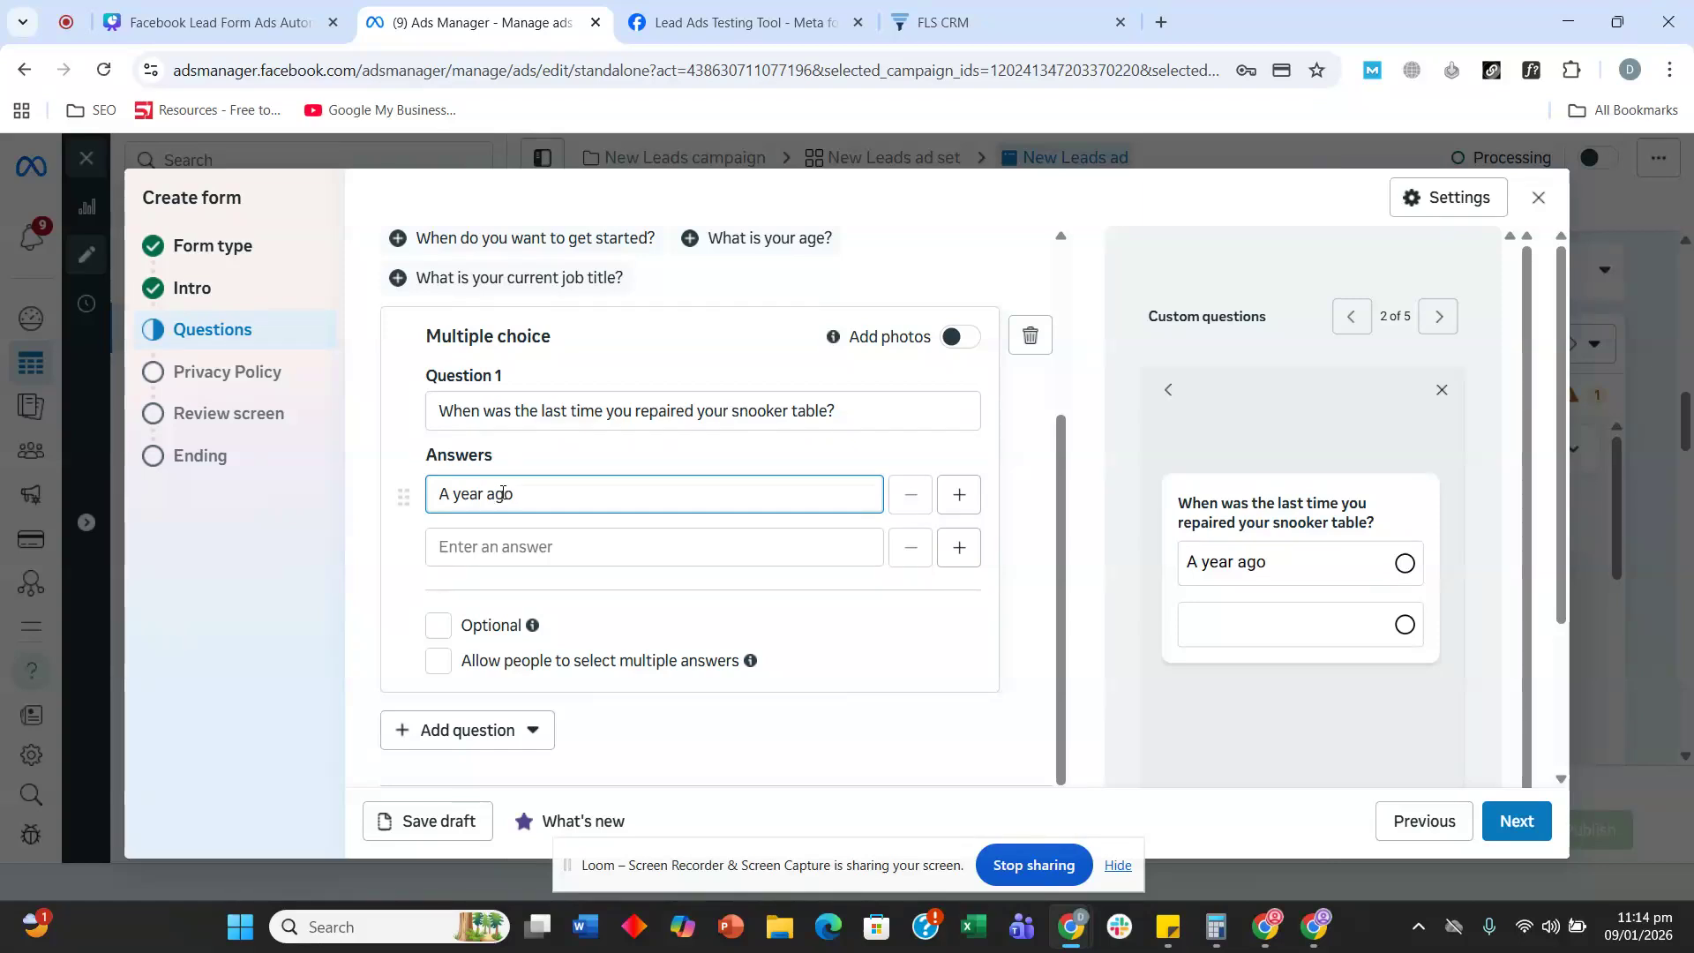
{"action": "left_click", "coordinate": [508, 537]}
{"action": "type", "text": "2"}
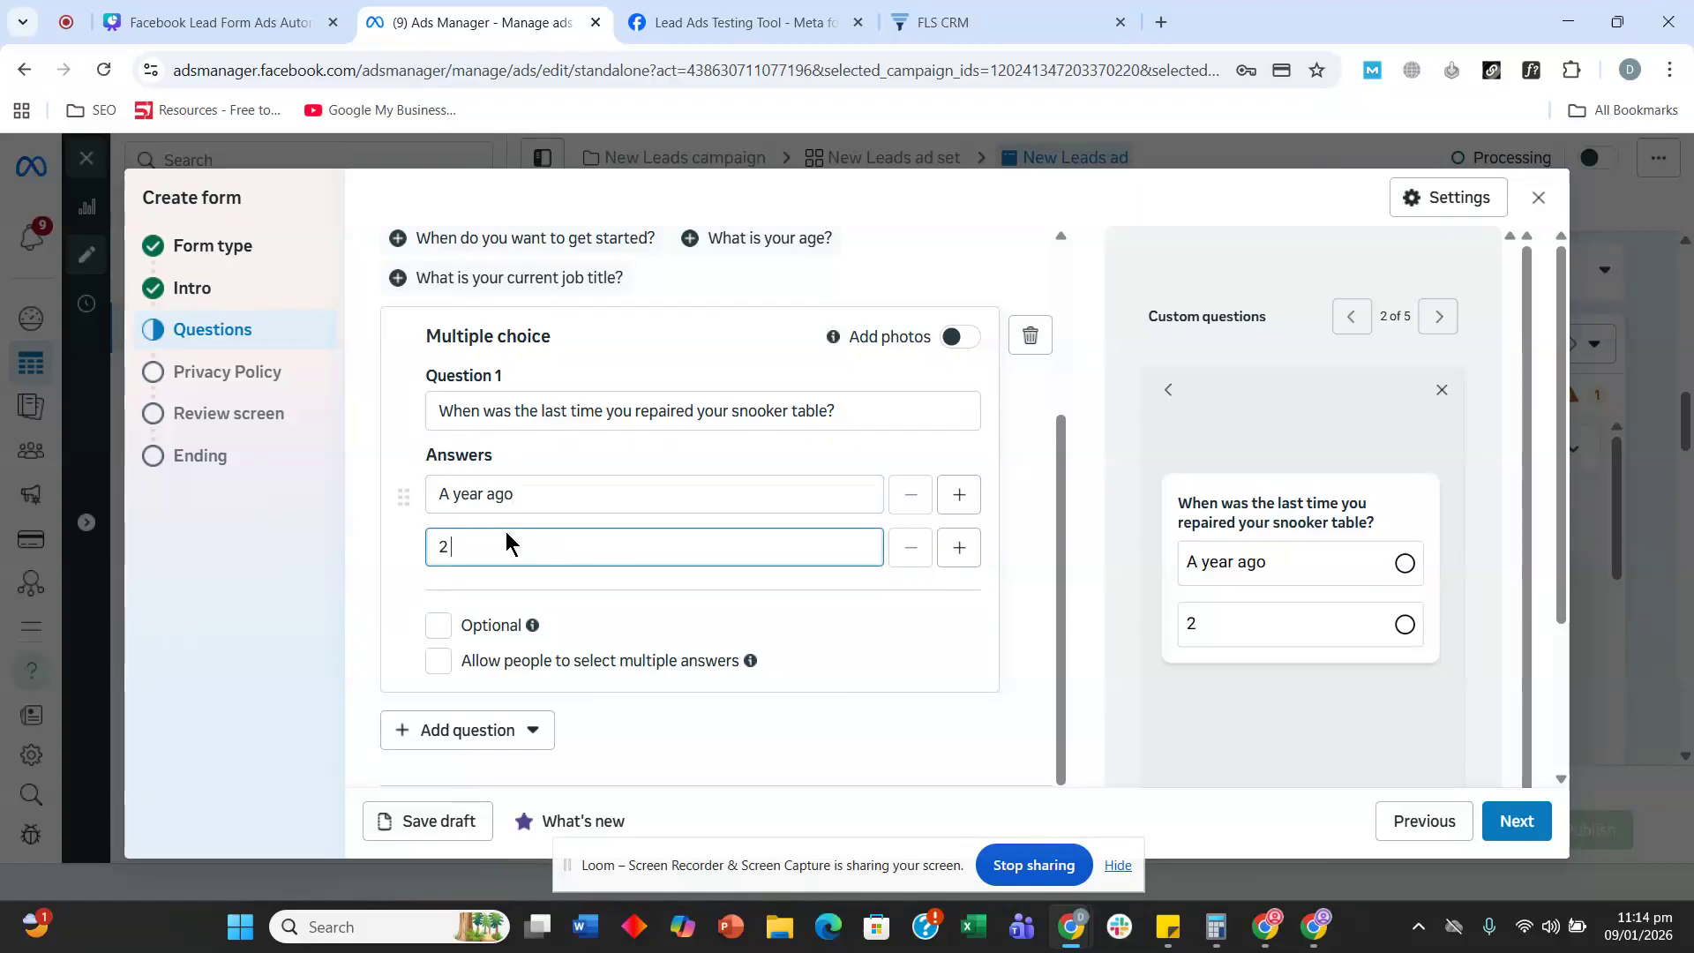
{"action": "type", "text": " years ago"}
- Proceed from the questions through the Privacy Policy and Review screen sections to the form's Ending
{"action": "scroll", "coordinate": [653, 441], "scroll_direction": "down", "scroll_amount": 4}
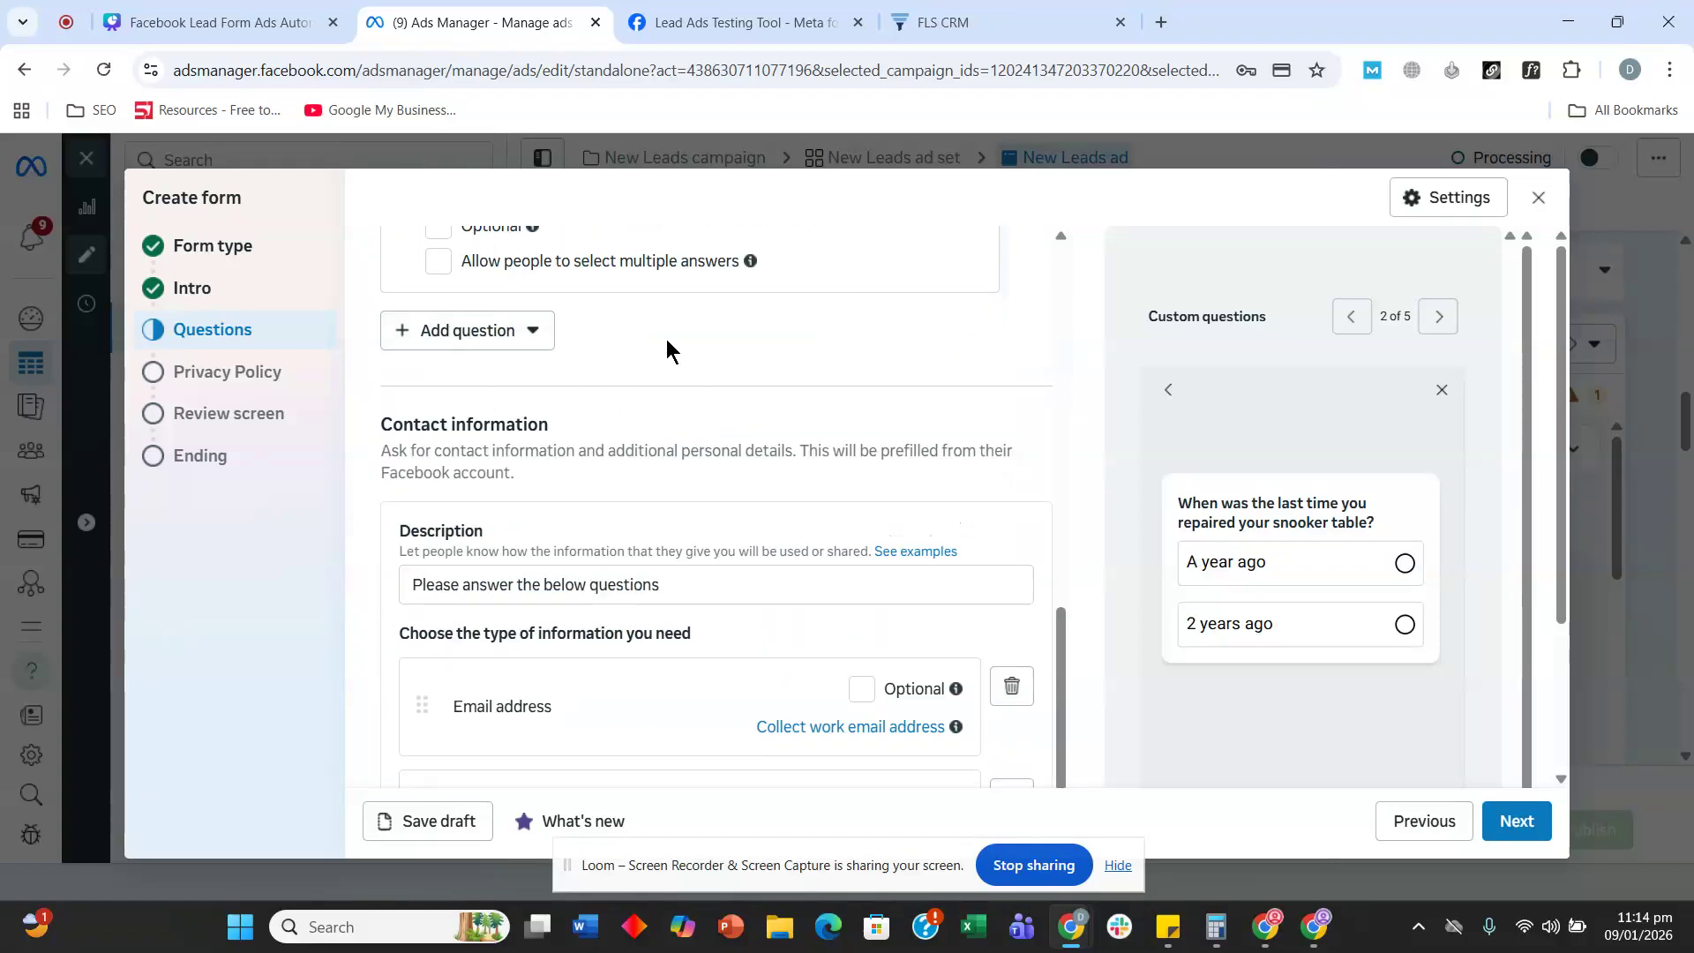
{"action": "scroll", "coordinate": [671, 351], "scroll_direction": "up", "scroll_amount": 3}
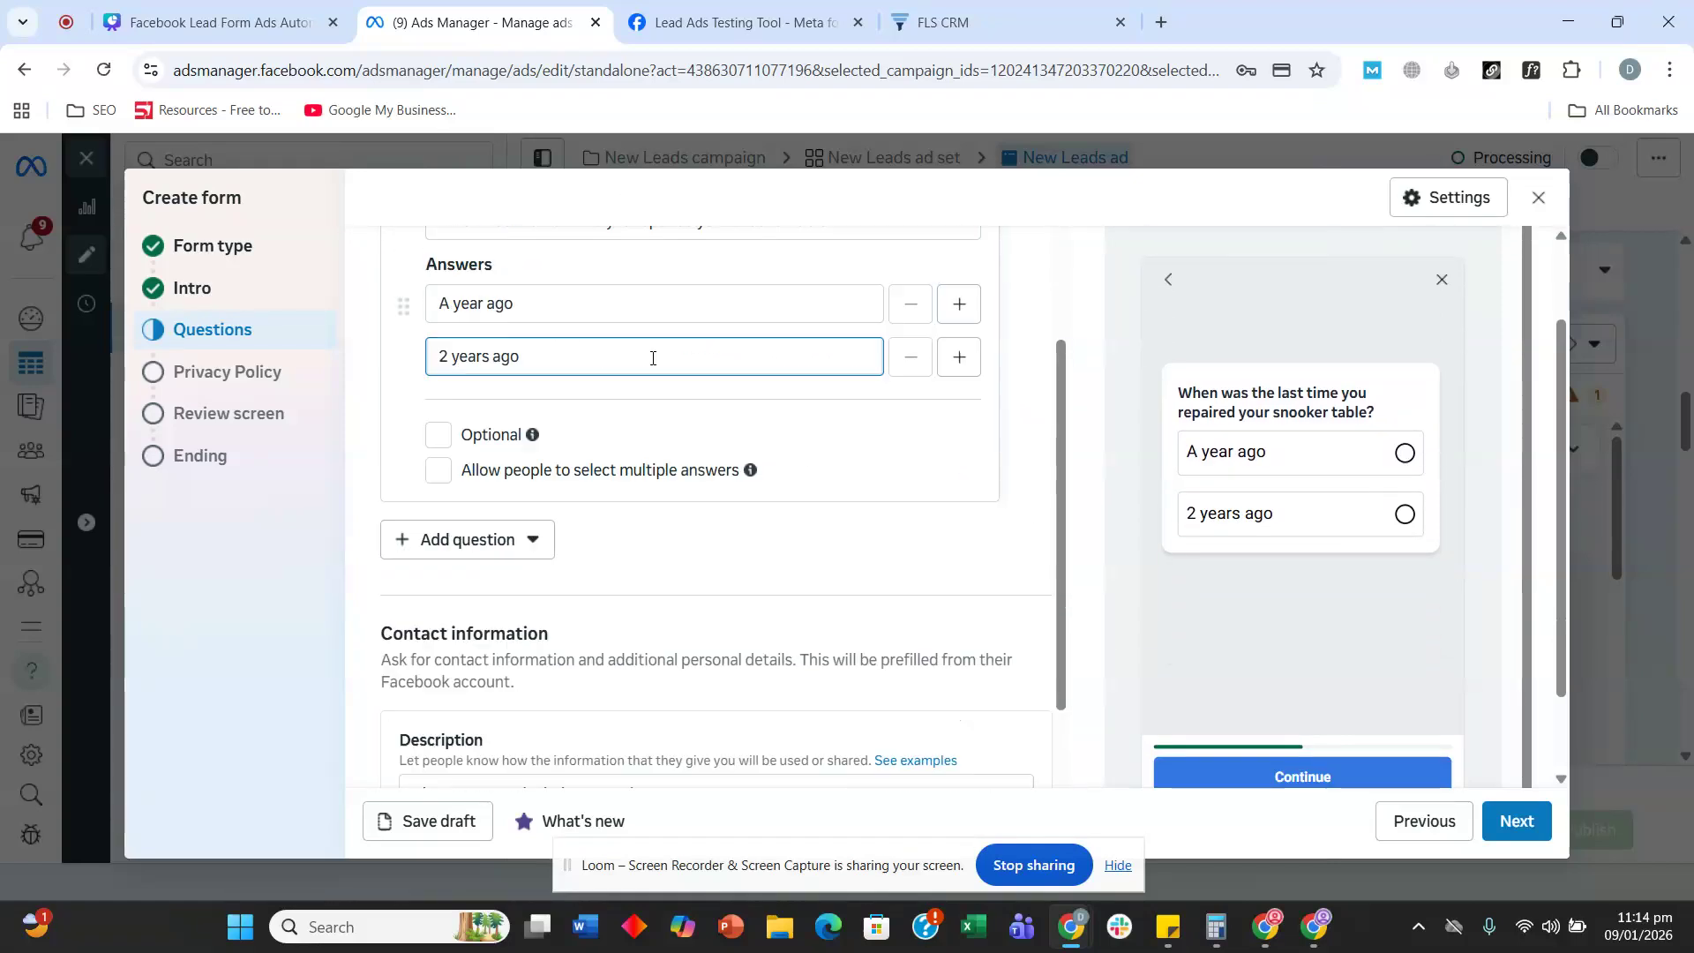
{"action": "scroll", "coordinate": [618, 520], "scroll_direction": "up", "scroll_amount": 3}
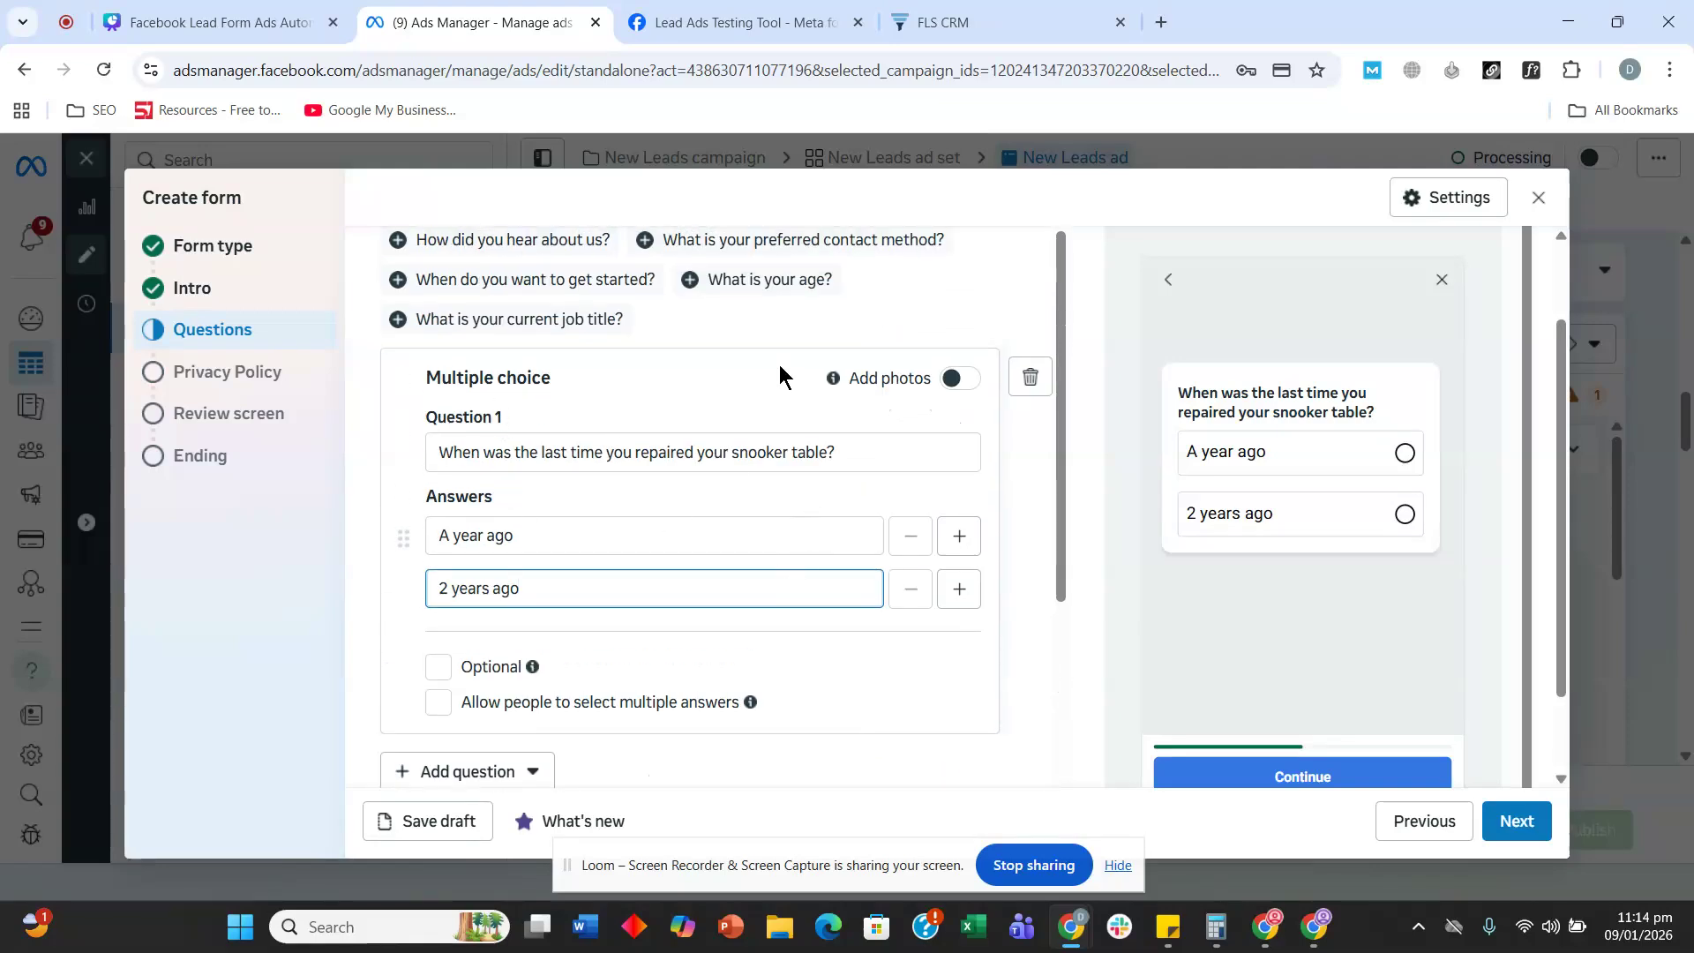
{"action": "scroll", "coordinate": [691, 403], "scroll_direction": "down", "scroll_amount": 8}
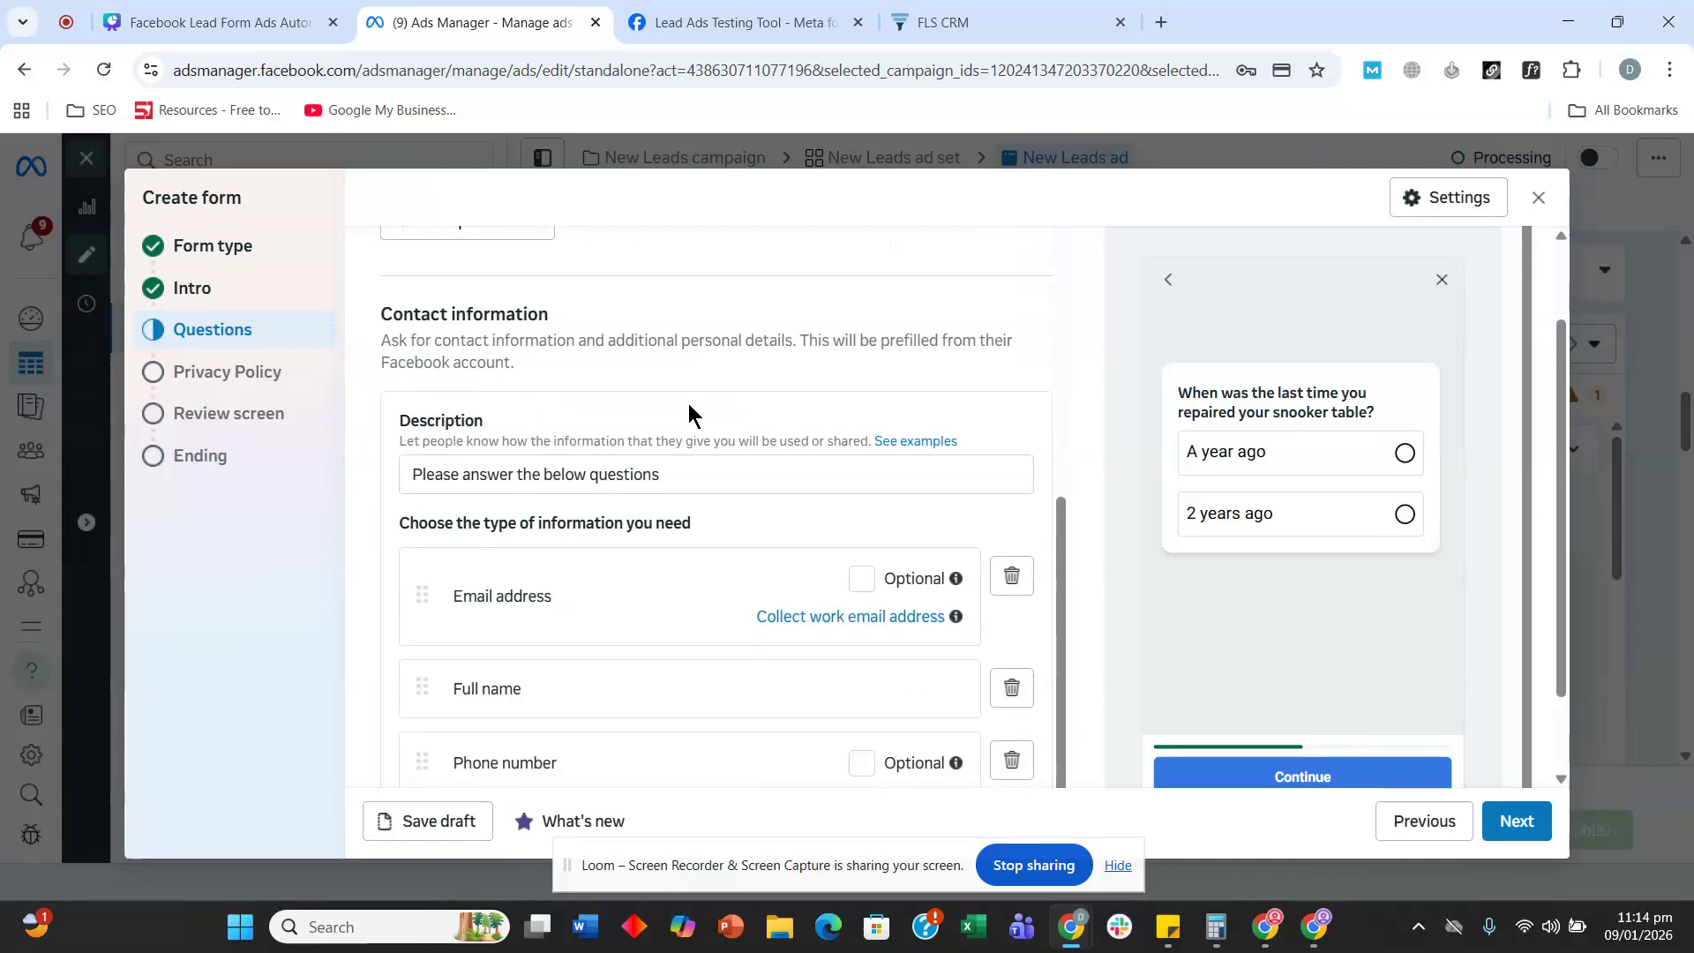
{"action": "left_click", "coordinate": [1540, 823]}
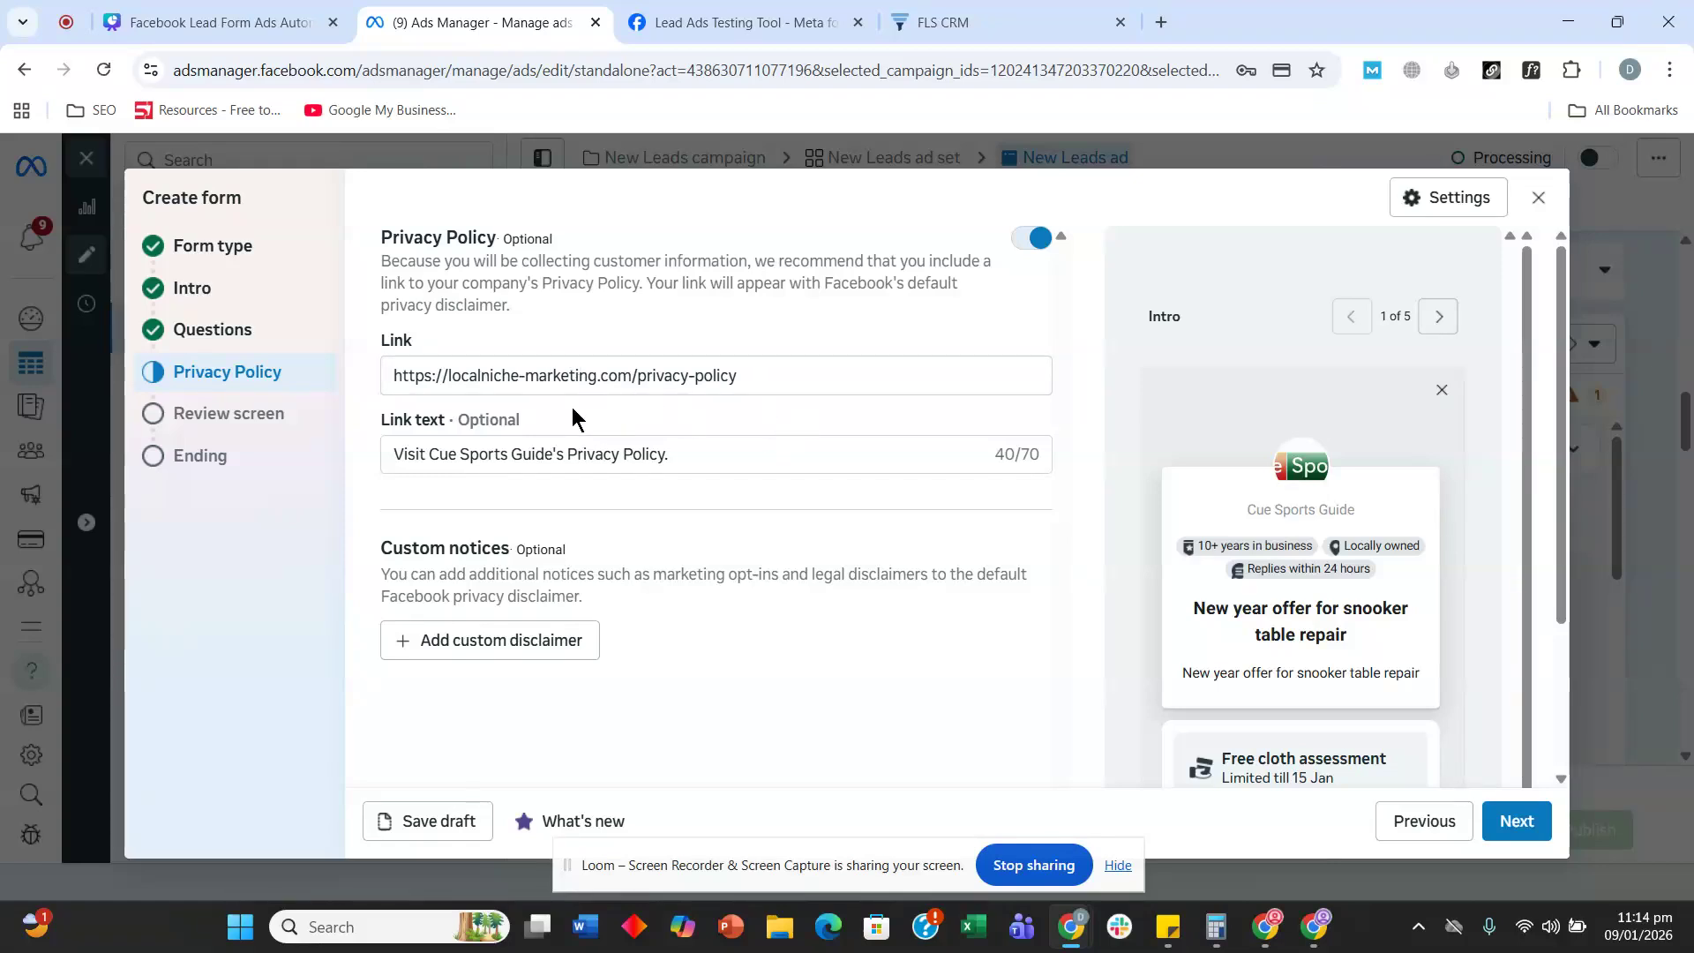
{"action": "left_click", "coordinate": [228, 415]}
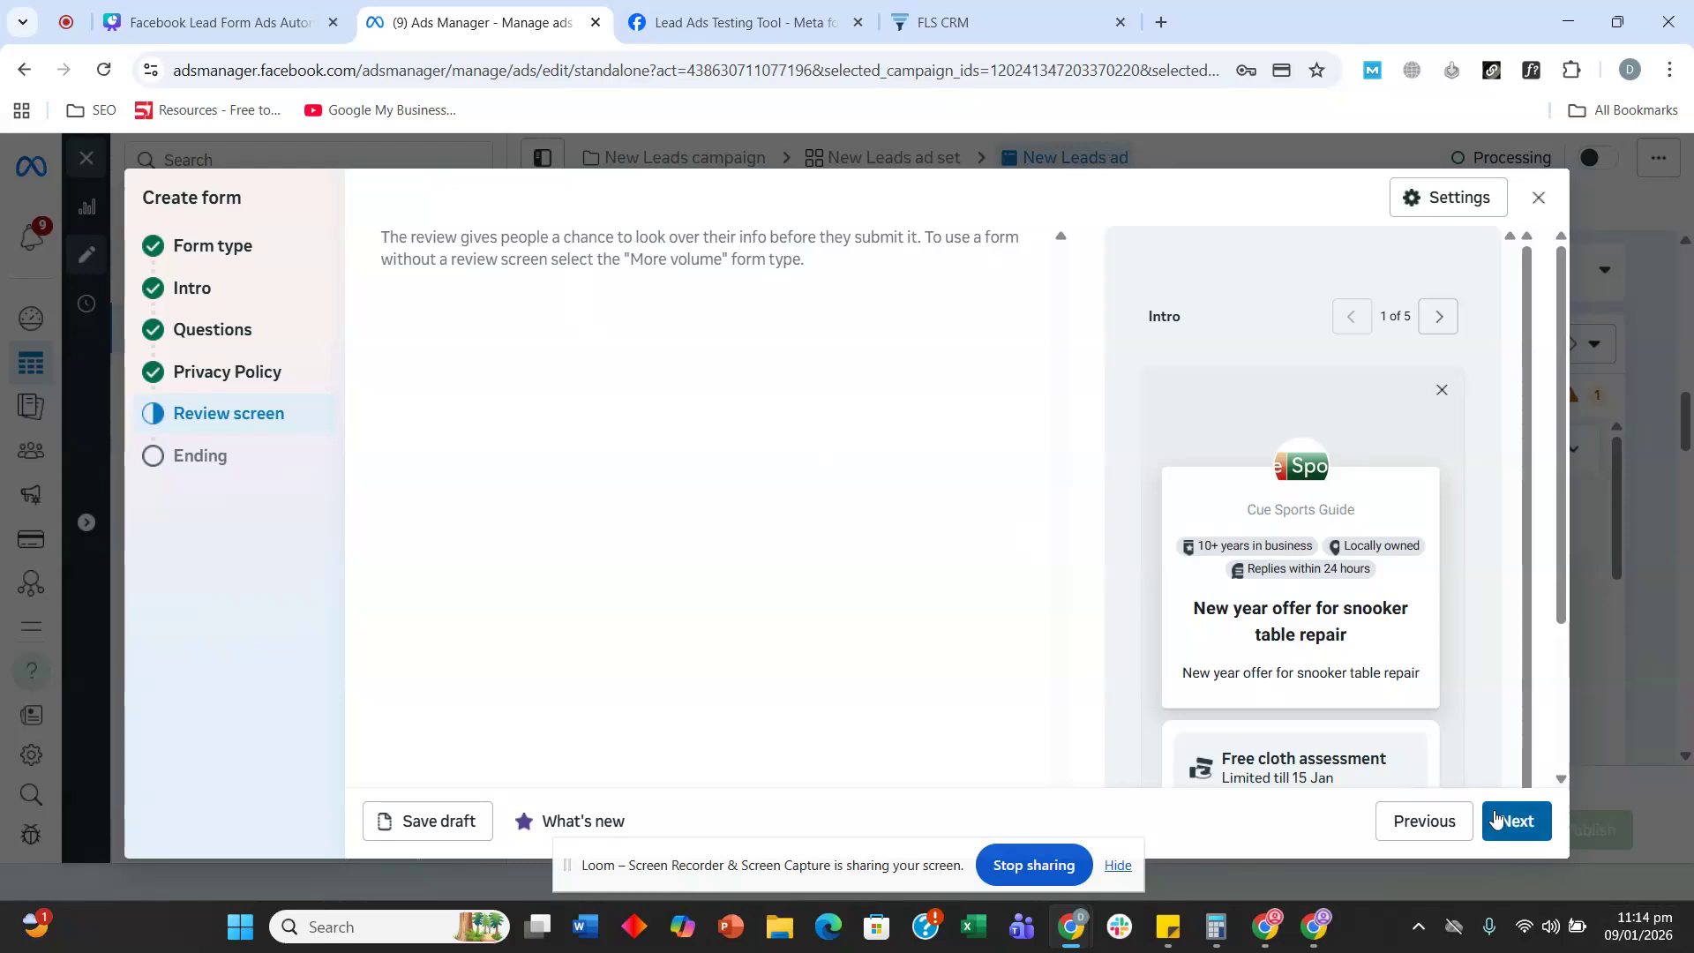
{"action": "left_click", "coordinate": [1531, 832]}
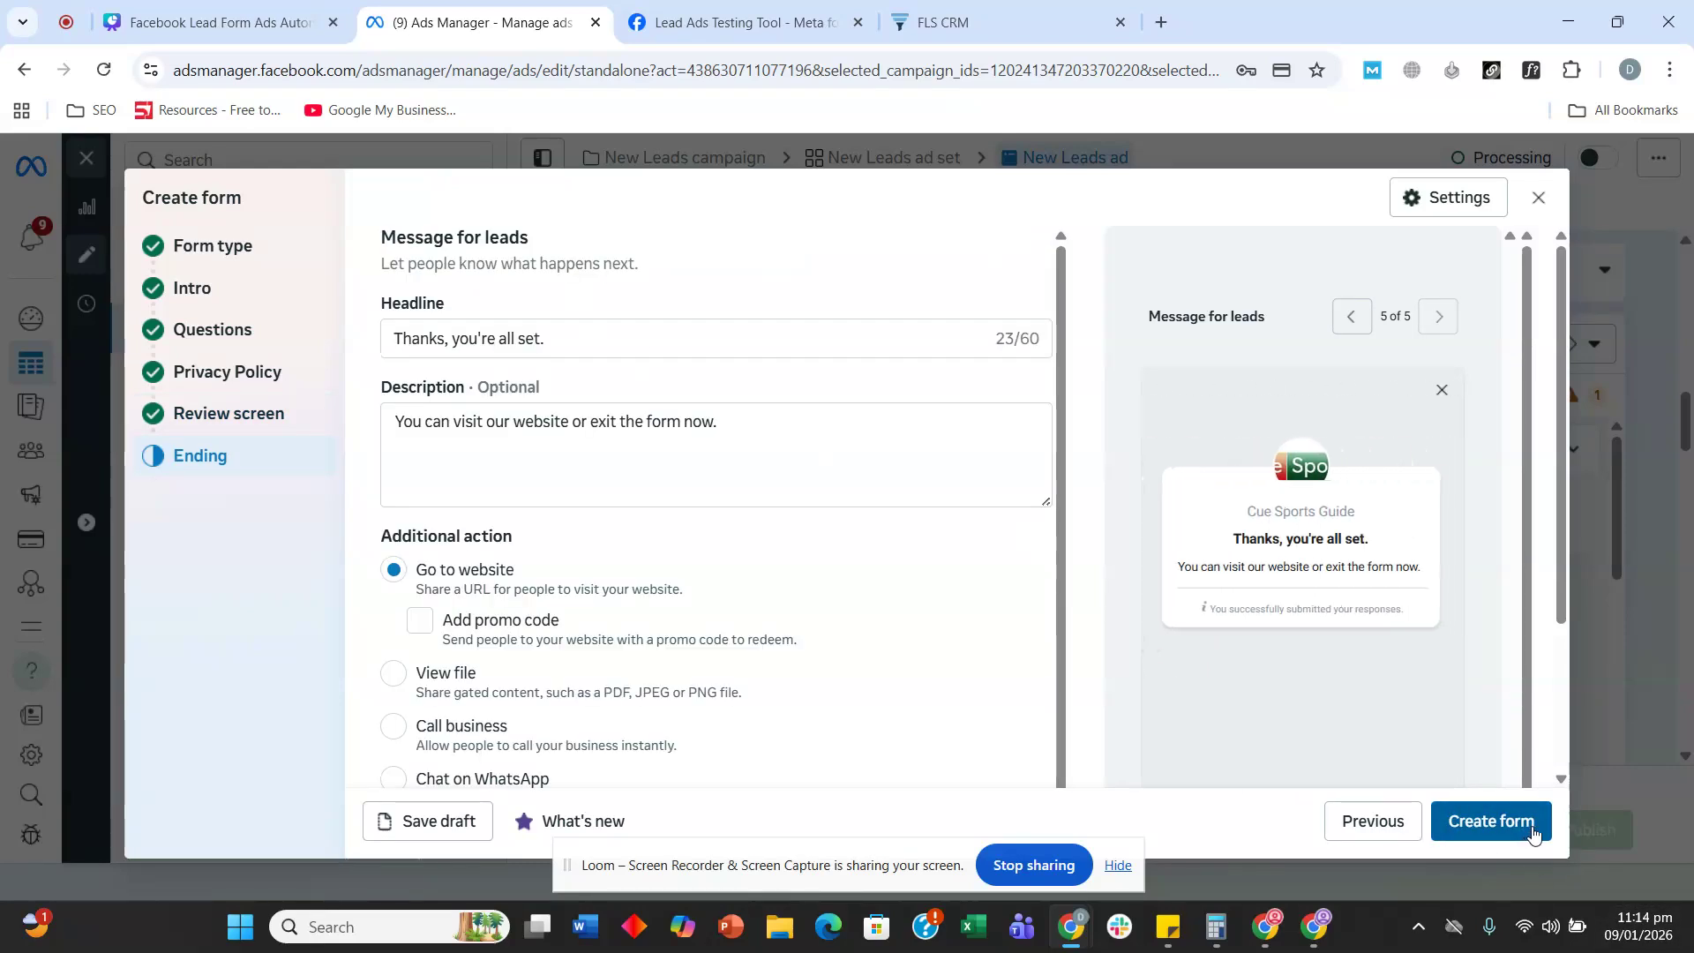
{"action": "scroll", "coordinate": [639, 430], "scroll_direction": "down", "scroll_amount": 2}
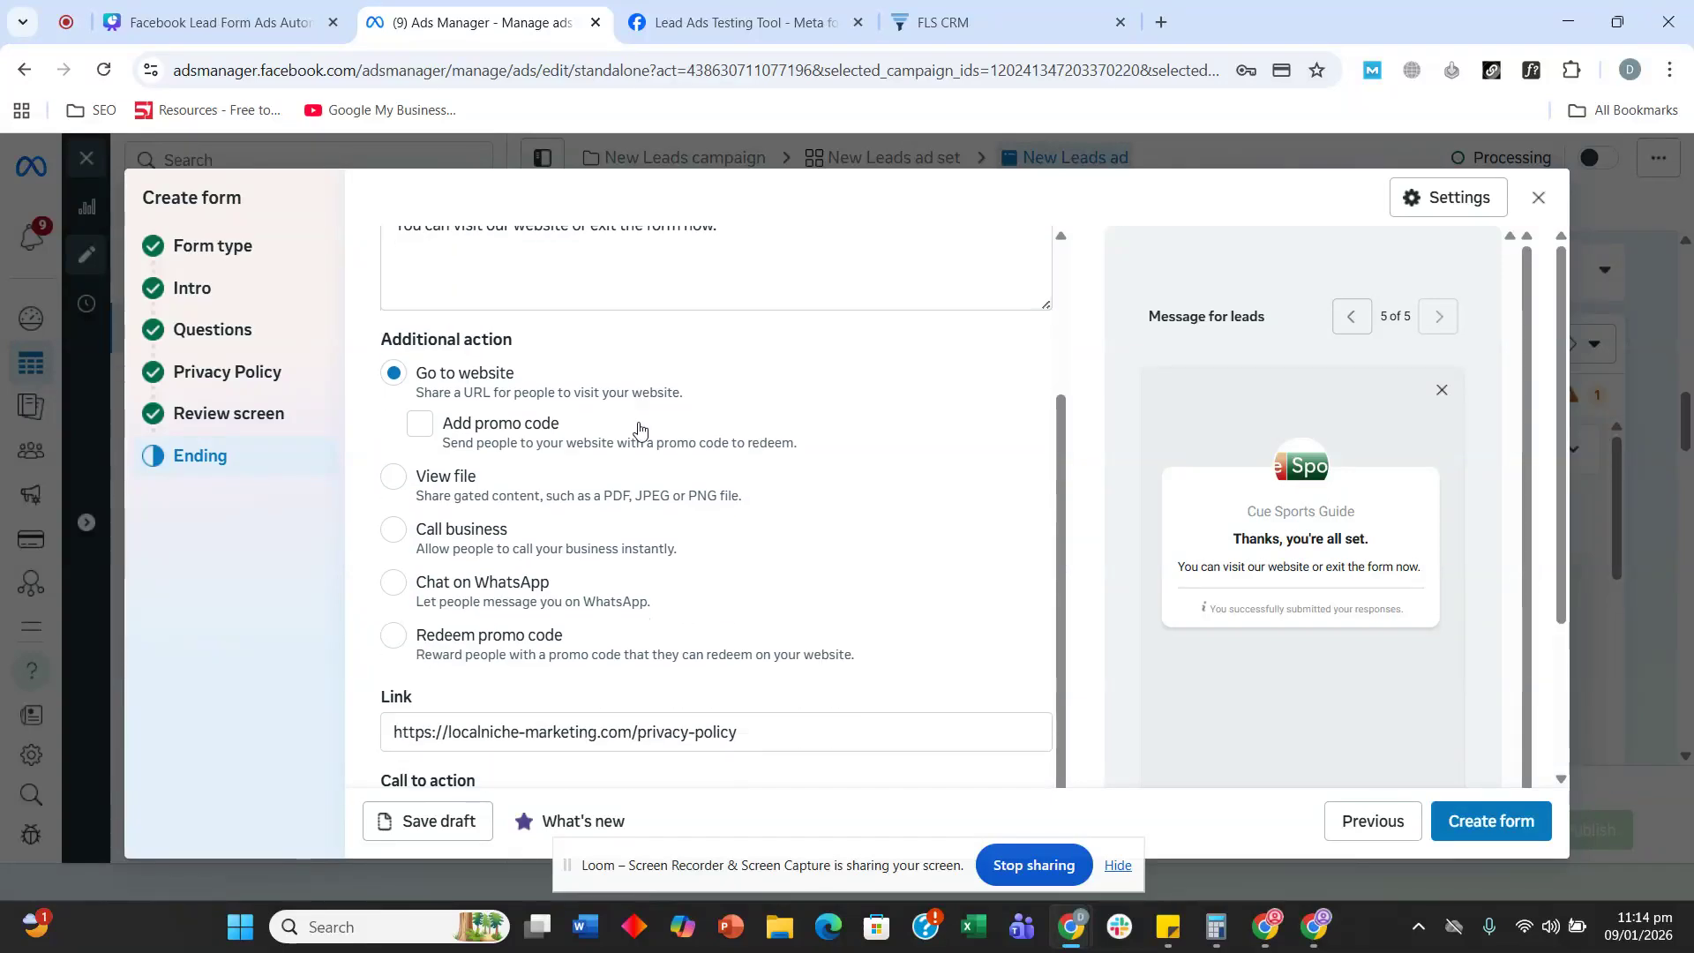
{"action": "scroll", "coordinate": [605, 574], "scroll_direction": "up", "scroll_amount": 2}
{"action": "scroll", "coordinate": [658, 699], "scroll_direction": "down", "scroll_amount": 2}
{"action": "left_click_drag", "start_coordinate": [643, 732], "coordinate": [1020, 796]}
{"action": "left_click", "coordinate": [839, 685]}
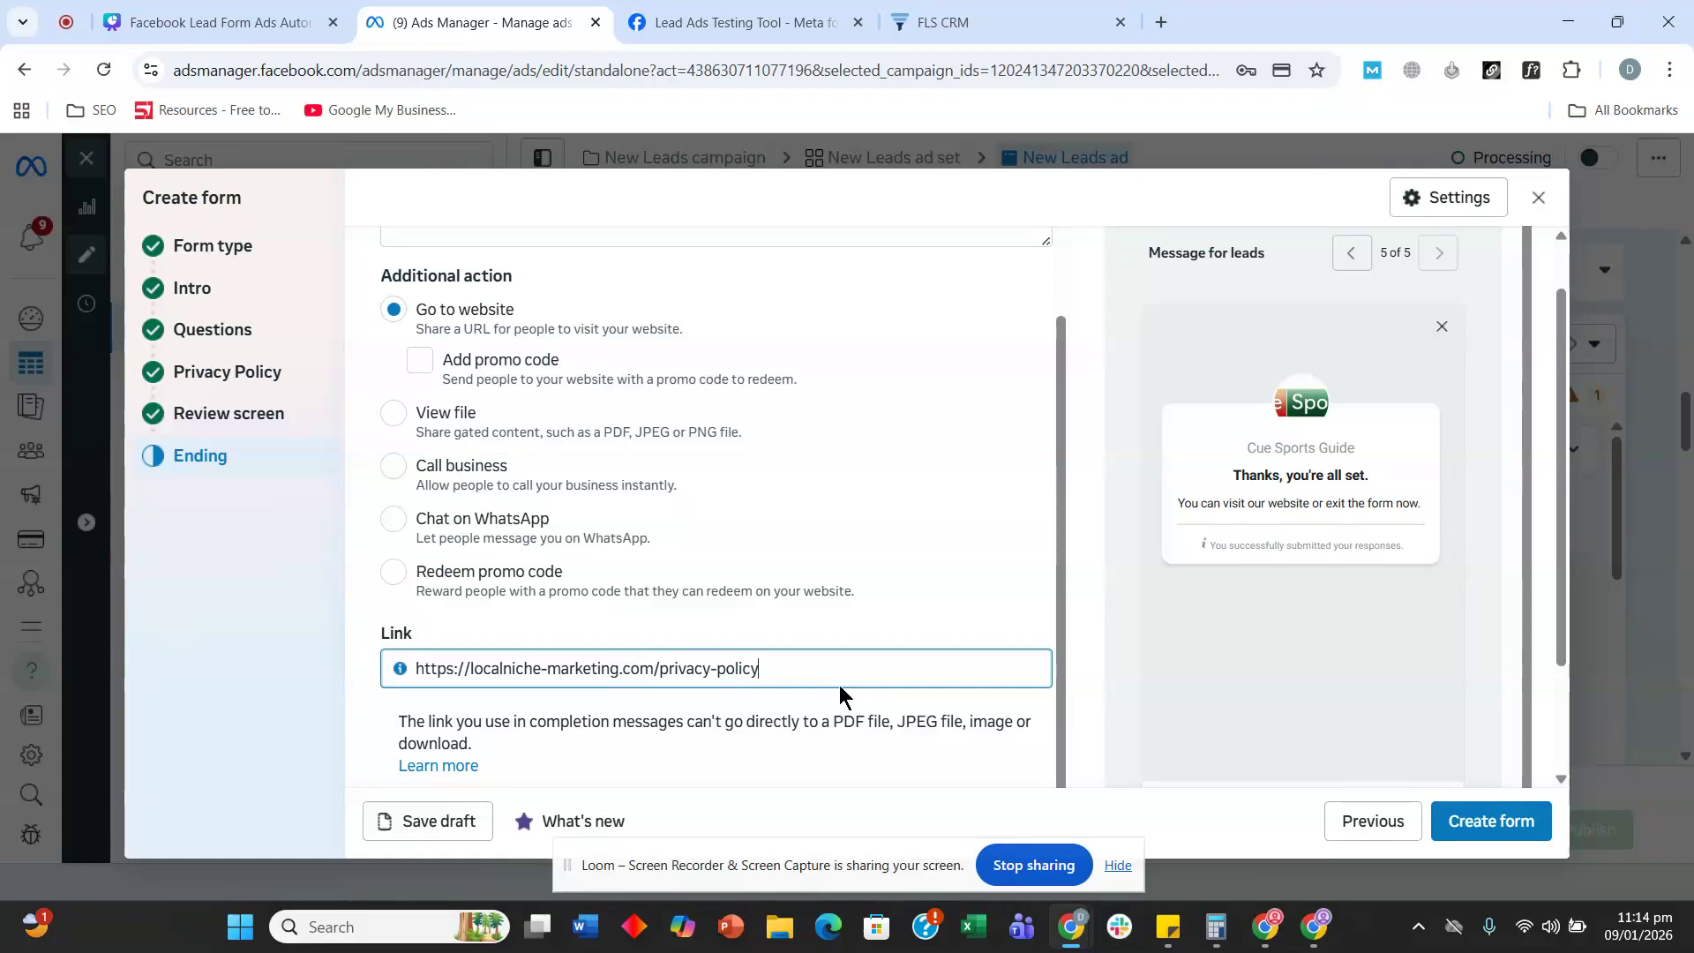
{"action": "left_click_drag", "start_coordinate": [839, 685], "coordinate": [659, 675]}
{"action": "key", "text": "BackSpace"}
{"action": "scroll", "coordinate": [635, 473], "scroll_direction": "up", "scroll_amount": 2}
{"action": "scroll", "coordinate": [606, 398], "scroll_direction": "down", "scroll_amount": 3}
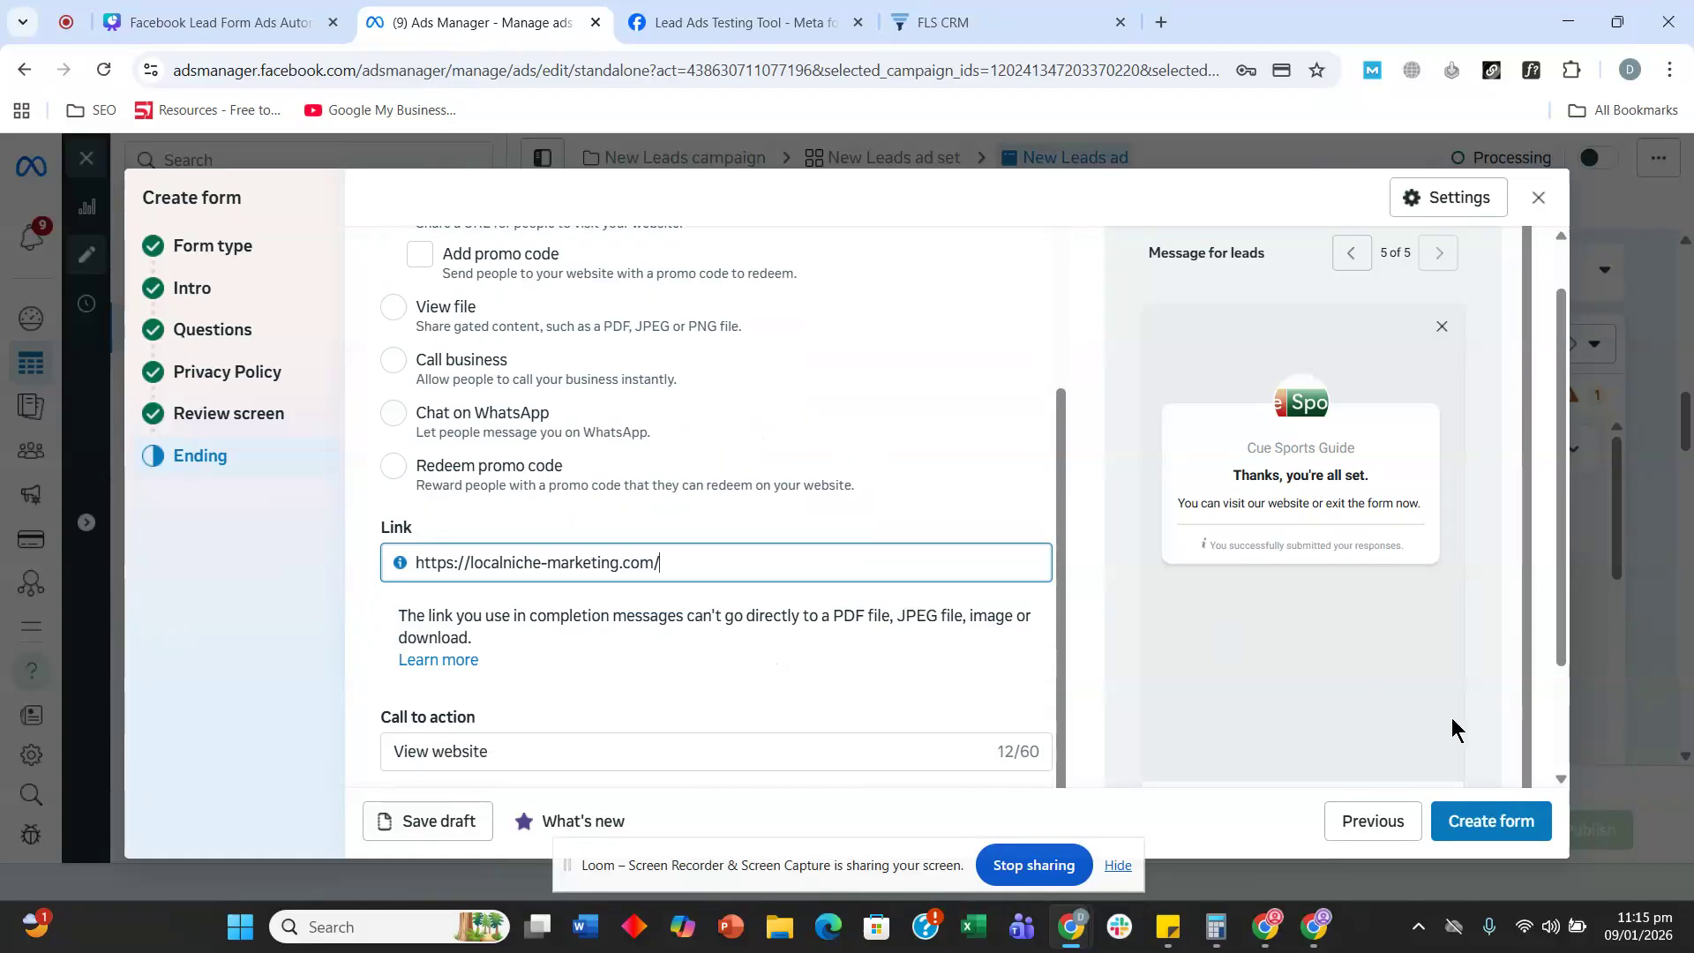
{"action": "left_click", "coordinate": [1500, 821]}
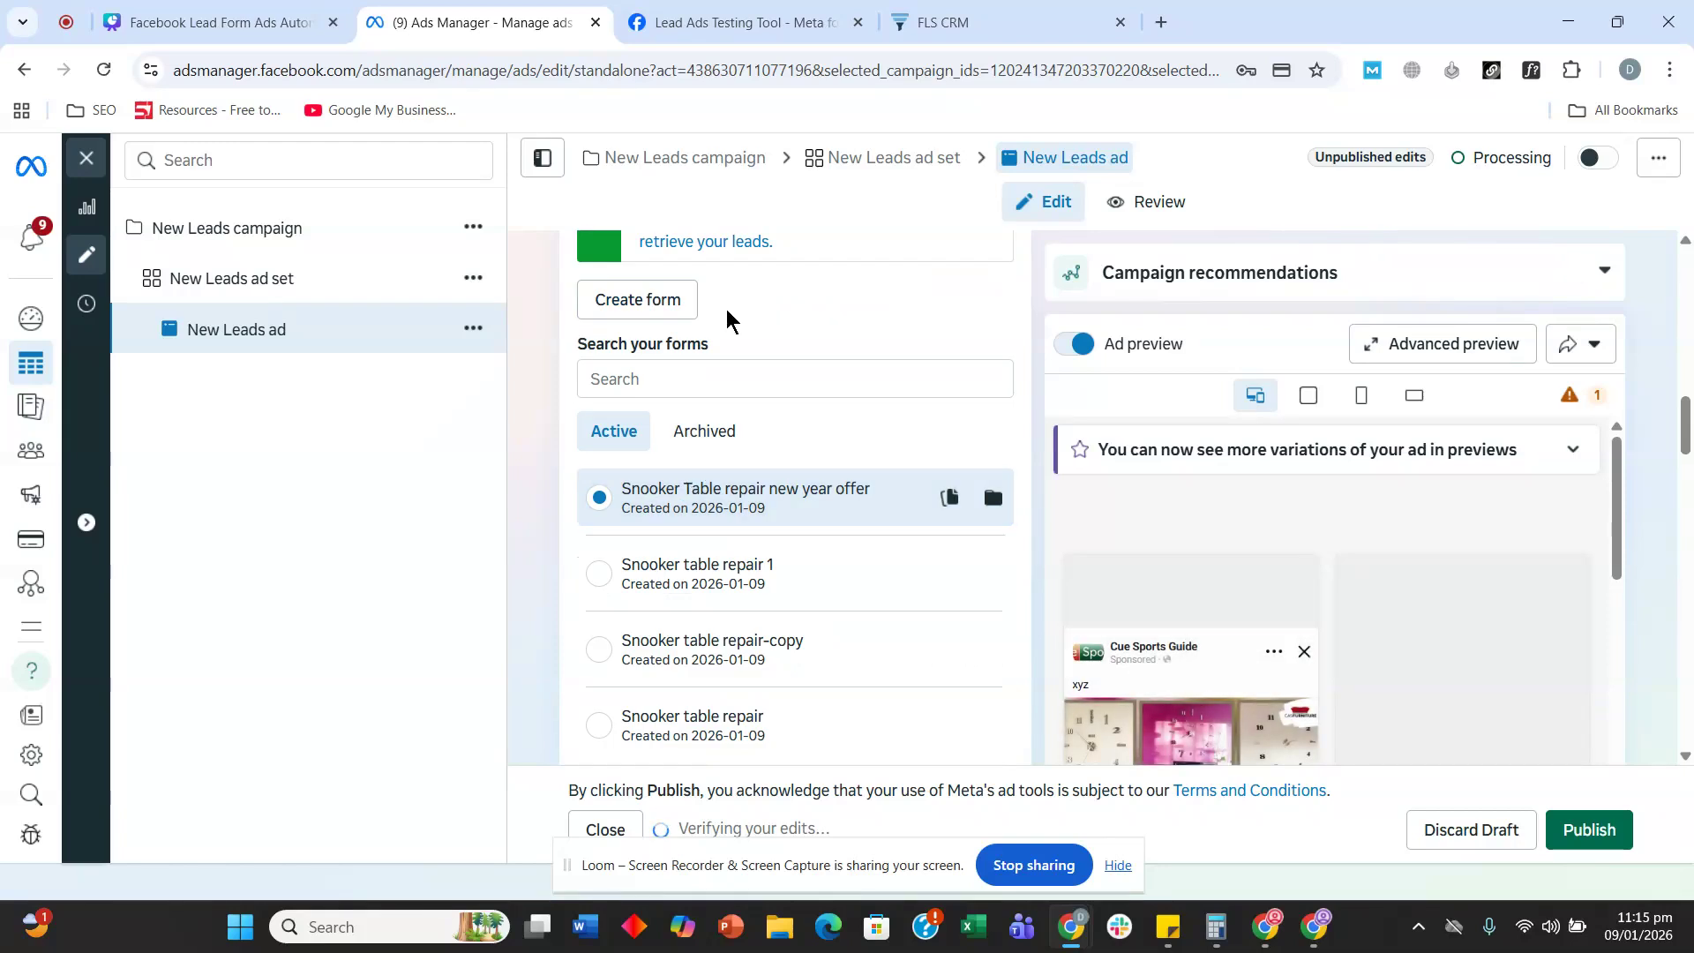
- Try to publish the New Leads ad, then dismiss the payment method dialog without entering card details
{"action": "scroll", "coordinate": [729, 353], "scroll_direction": "down", "scroll_amount": 5}
{"action": "scroll", "coordinate": [744, 485], "scroll_direction": "down", "scroll_amount": 2}
{"action": "scroll", "coordinate": [745, 485], "scroll_direction": "up", "scroll_amount": 6}
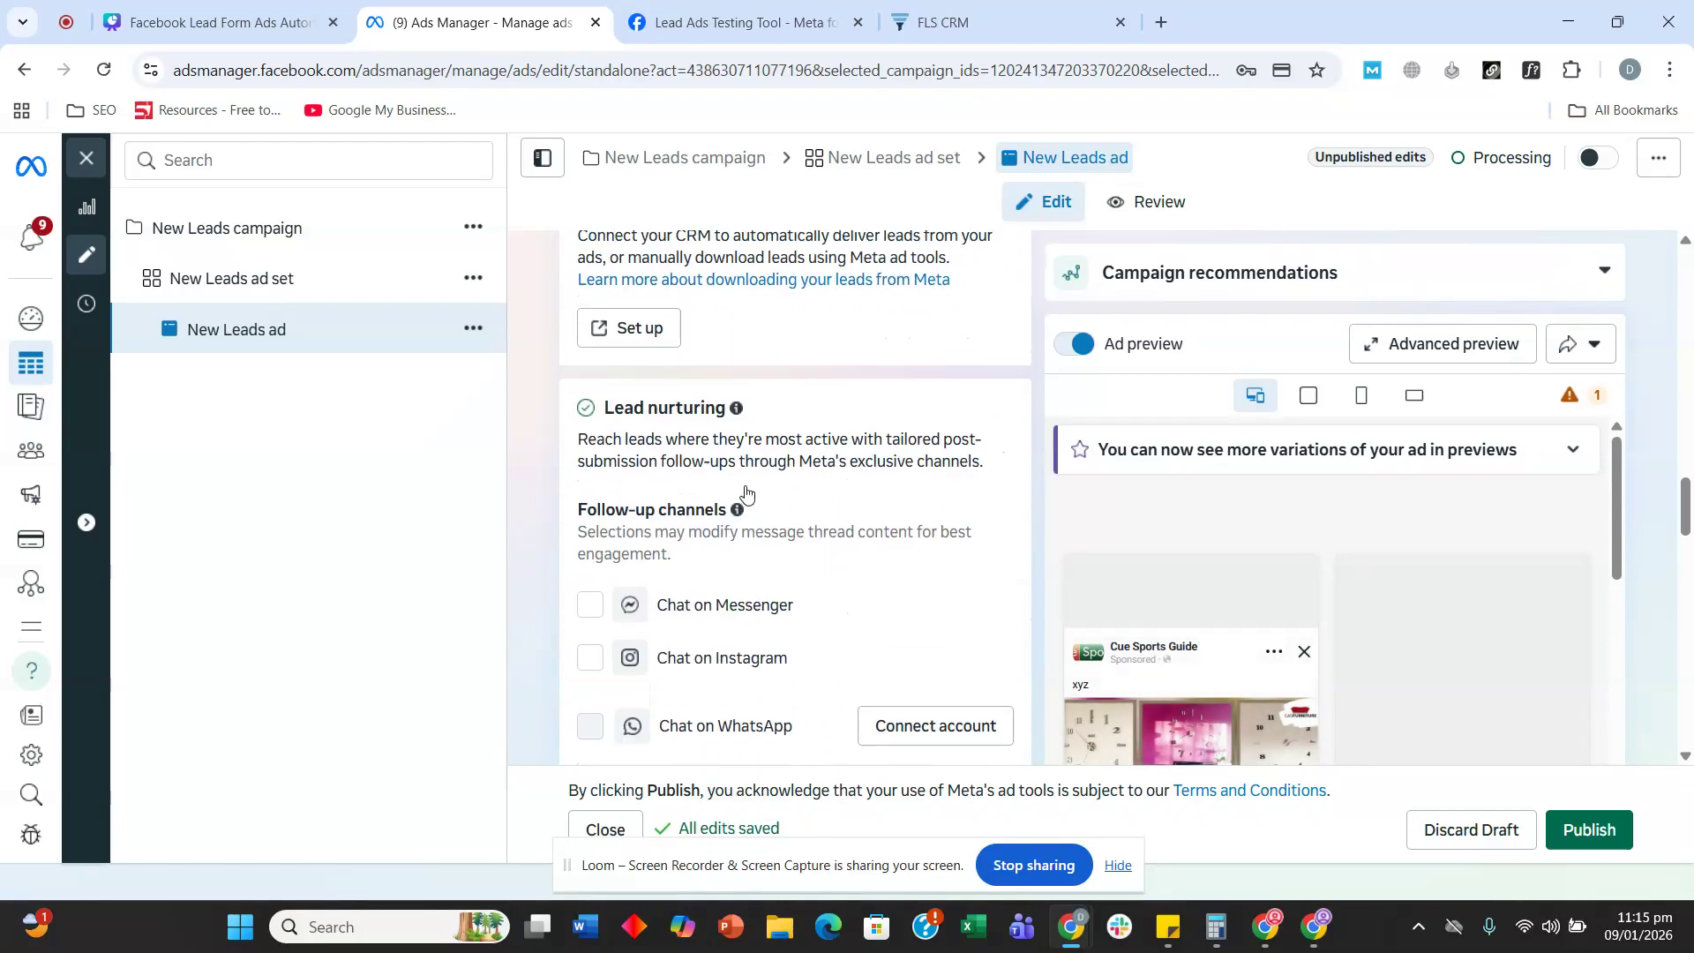
{"action": "scroll", "coordinate": [744, 486], "scroll_direction": "up", "scroll_amount": 1}
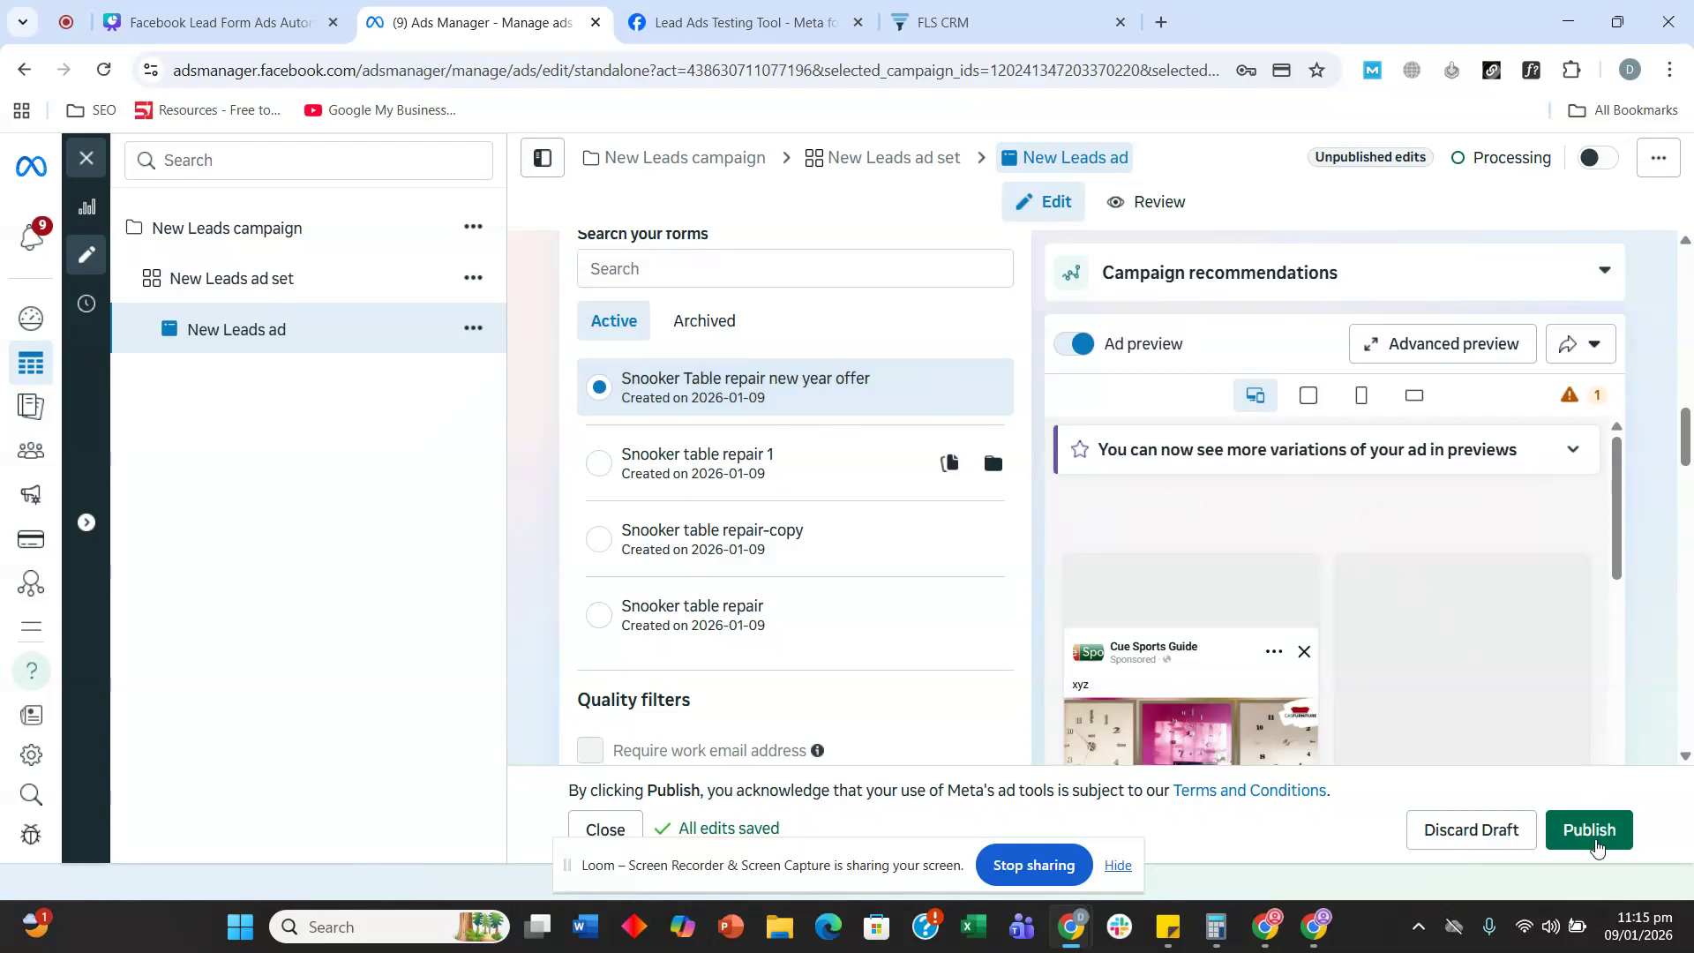
{"action": "left_click", "coordinate": [1595, 839]}
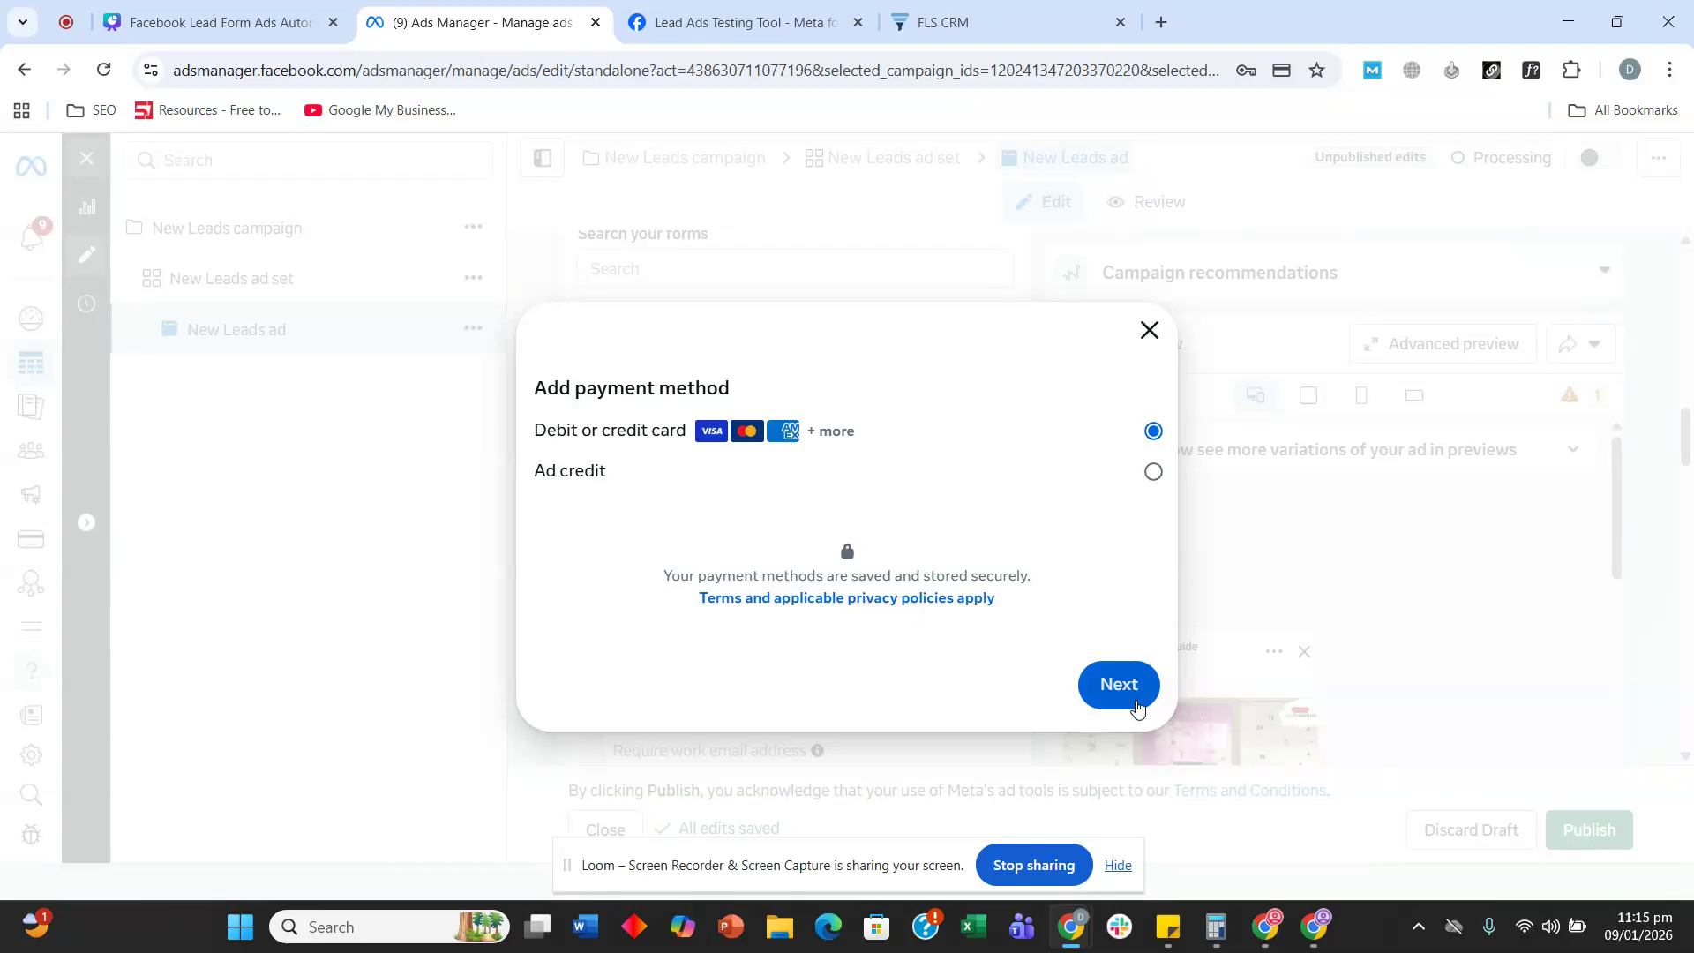
{"action": "left_click", "coordinate": [1135, 704]}
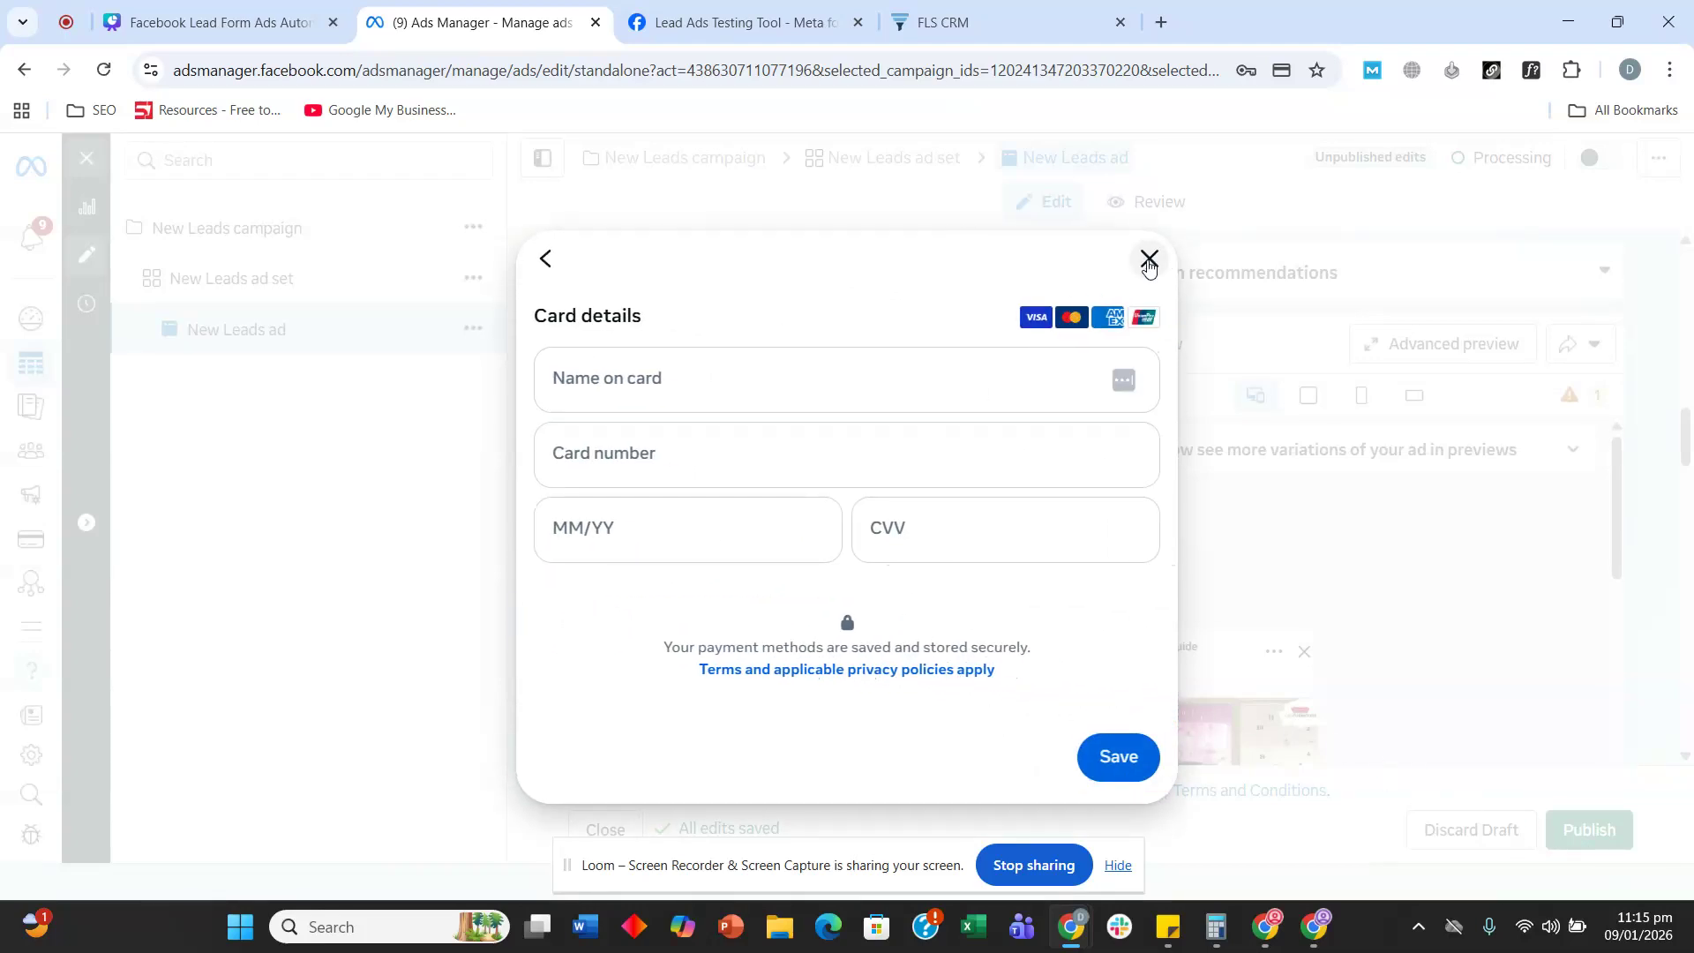
{"action": "left_click", "coordinate": [1149, 260]}
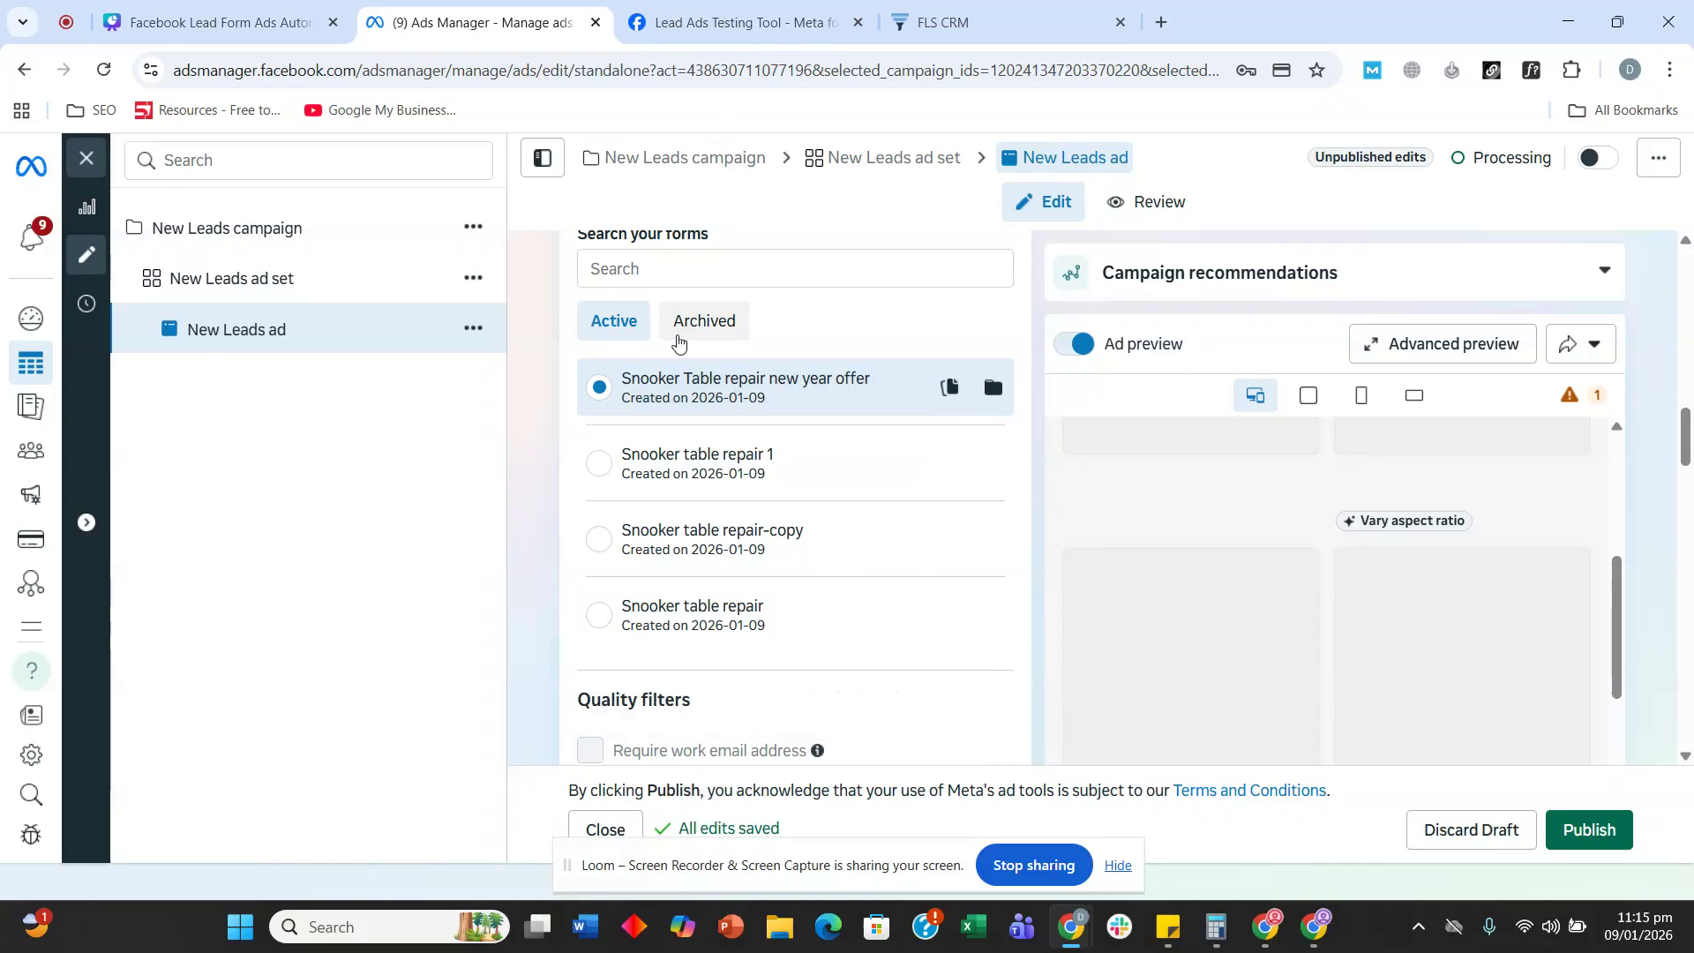
- Switch to FLS CRM and open the Integrations settings to check the Facebook and Instagram connection
{"action": "left_click", "coordinate": [922, 19]}
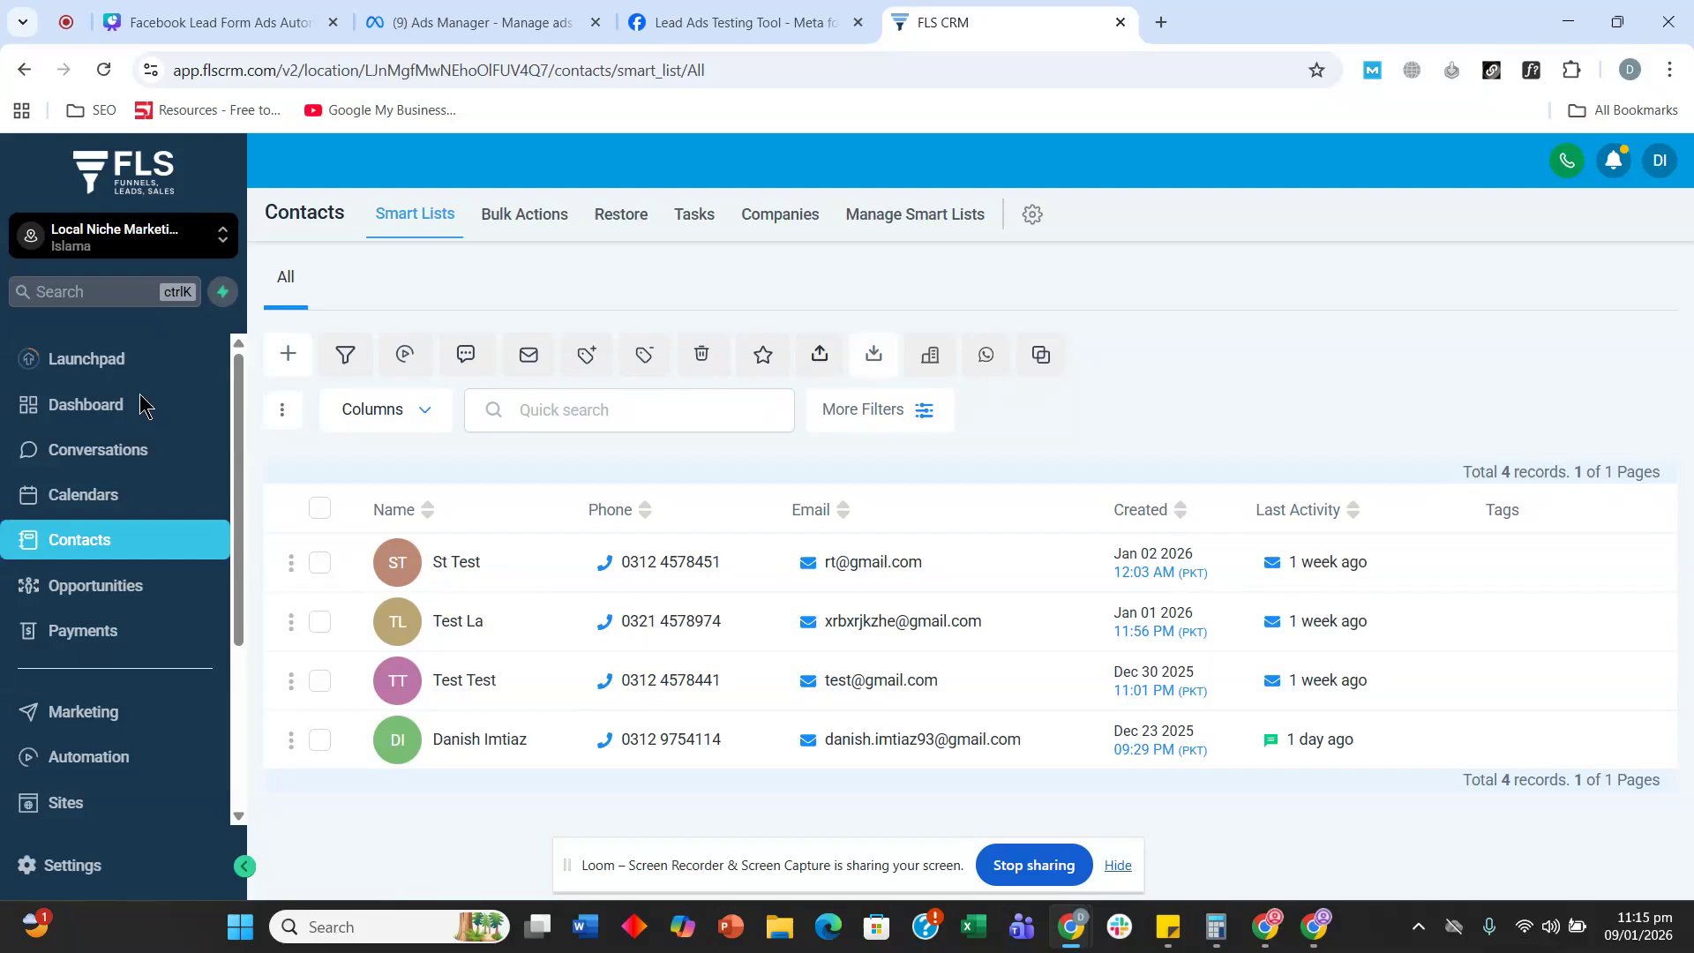
{"action": "scroll", "coordinate": [113, 786], "scroll_direction": "down", "scroll_amount": 3}
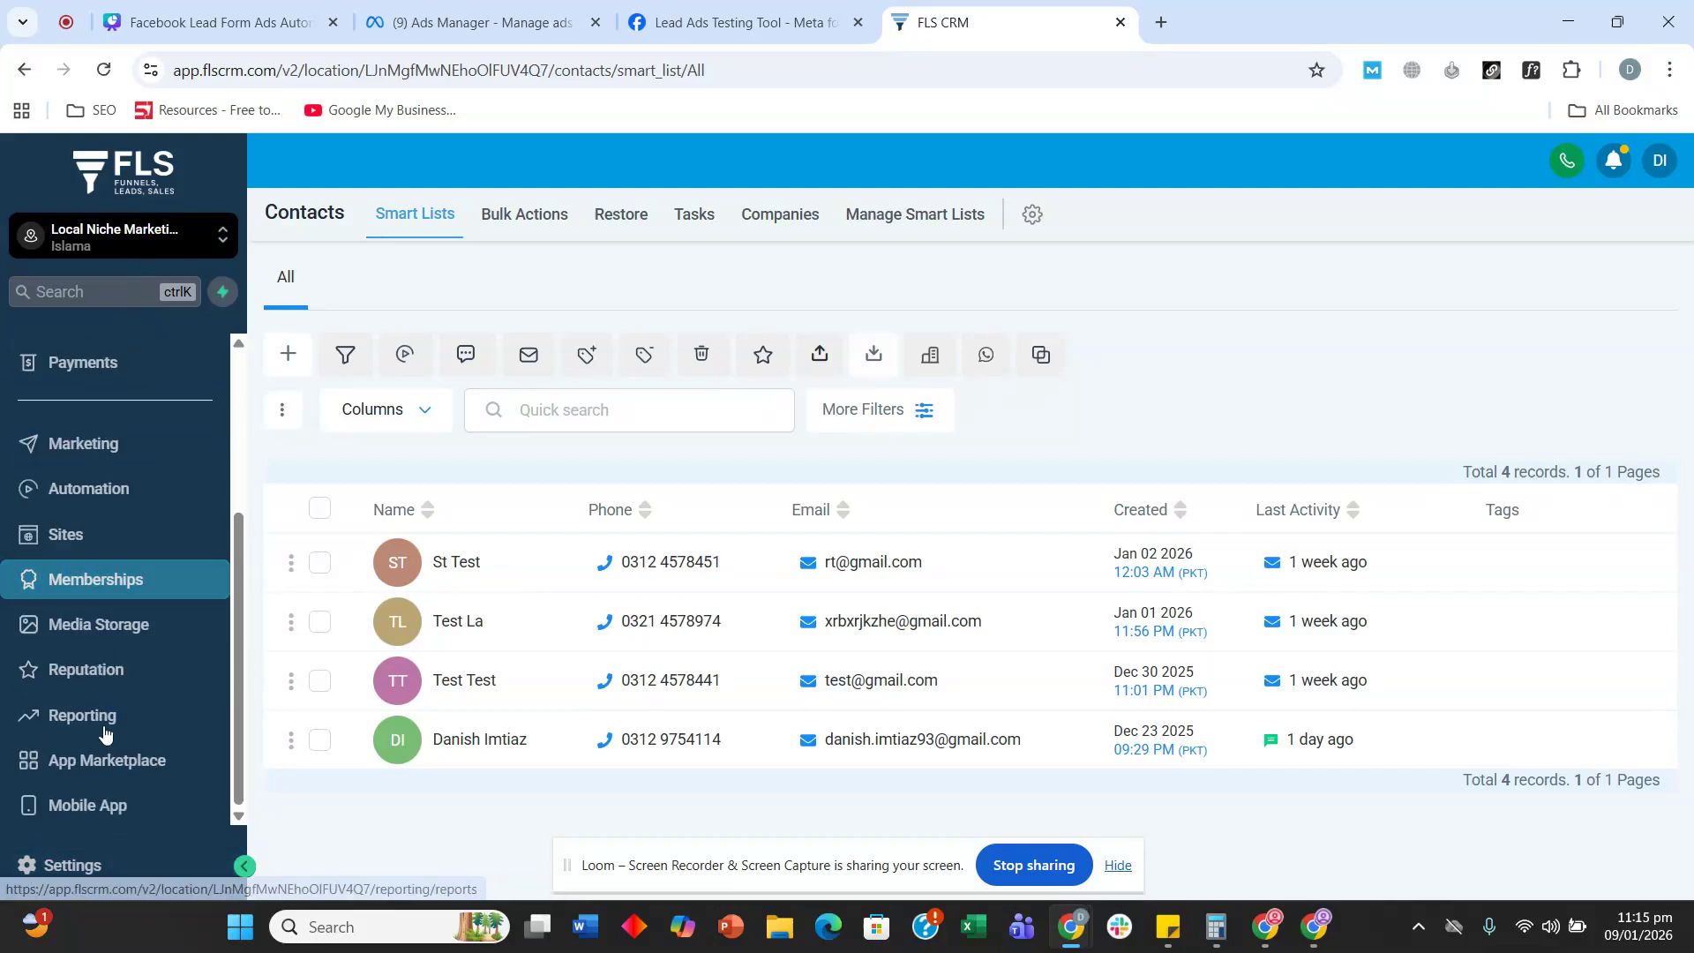
{"action": "left_click", "coordinate": [49, 865]}
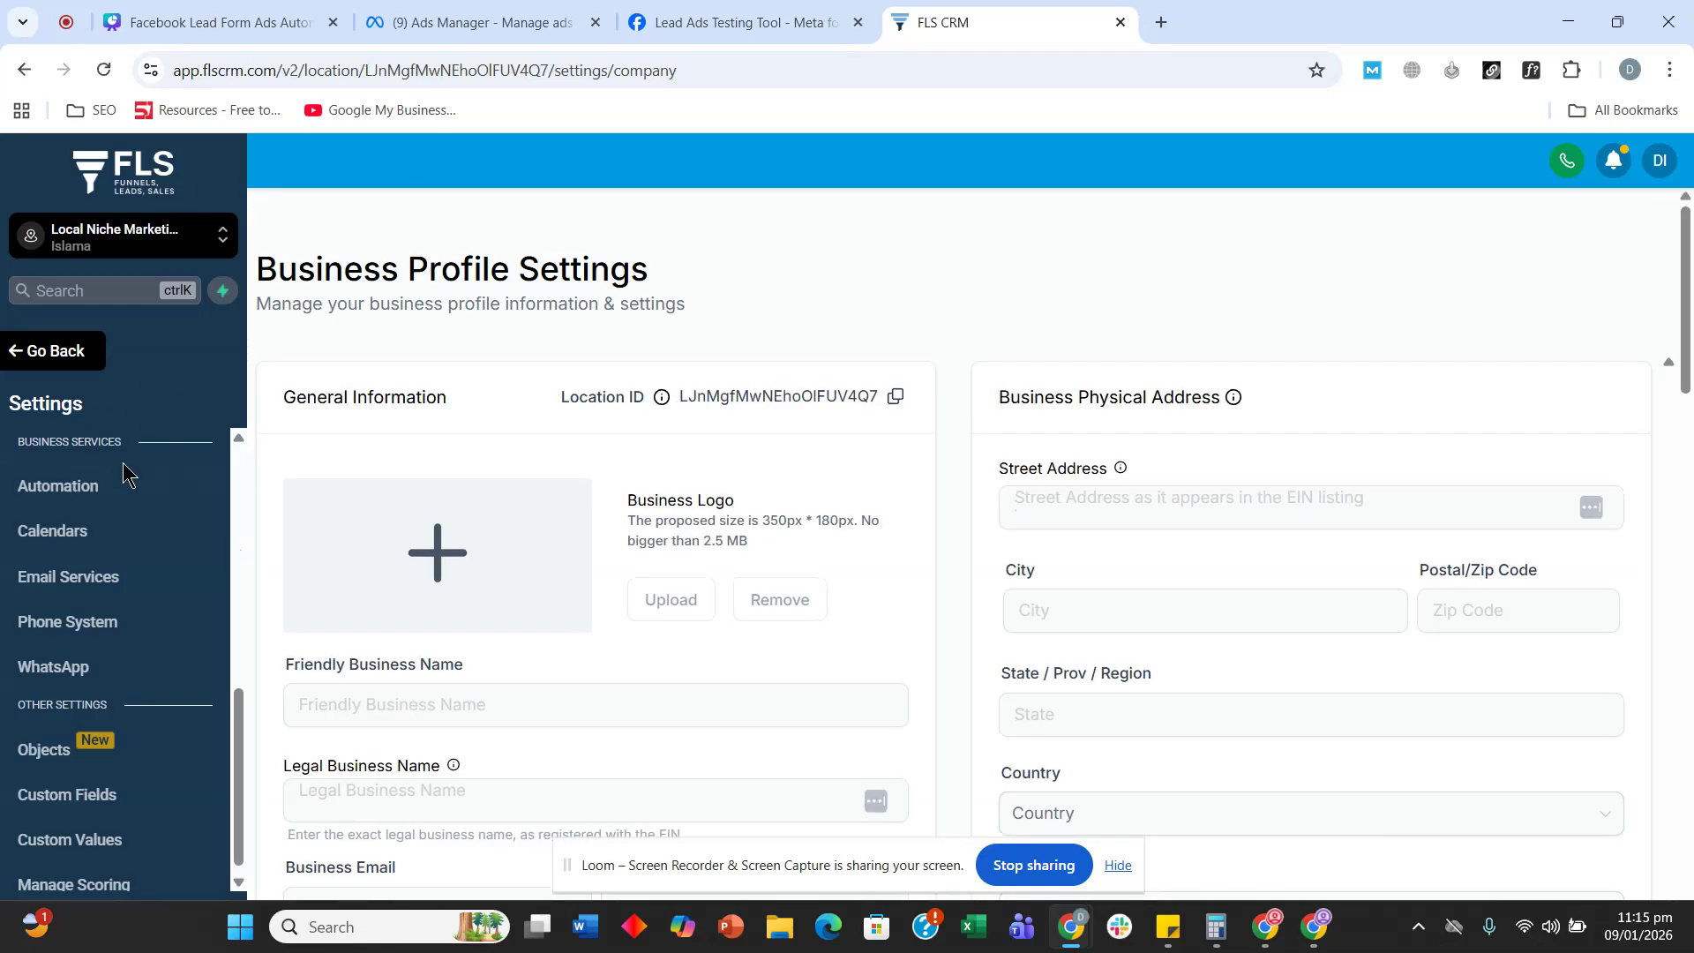
{"action": "scroll", "coordinate": [114, 521], "scroll_direction": "down", "scroll_amount": 5}
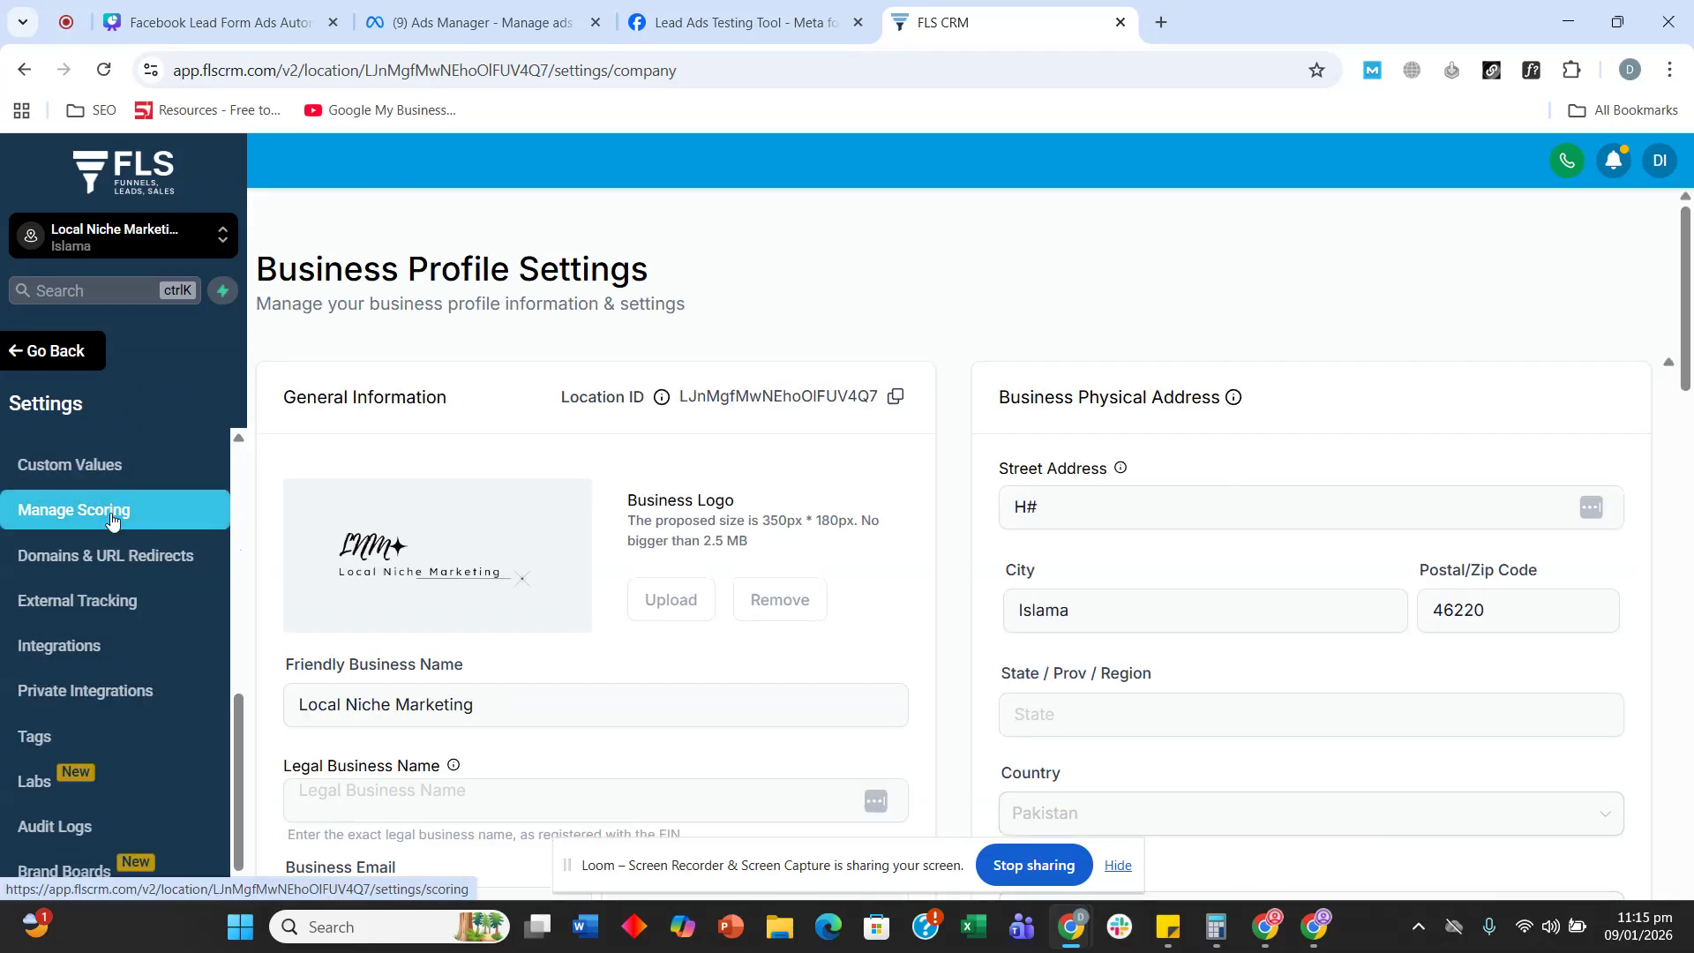
{"action": "left_click", "coordinate": [91, 658]}
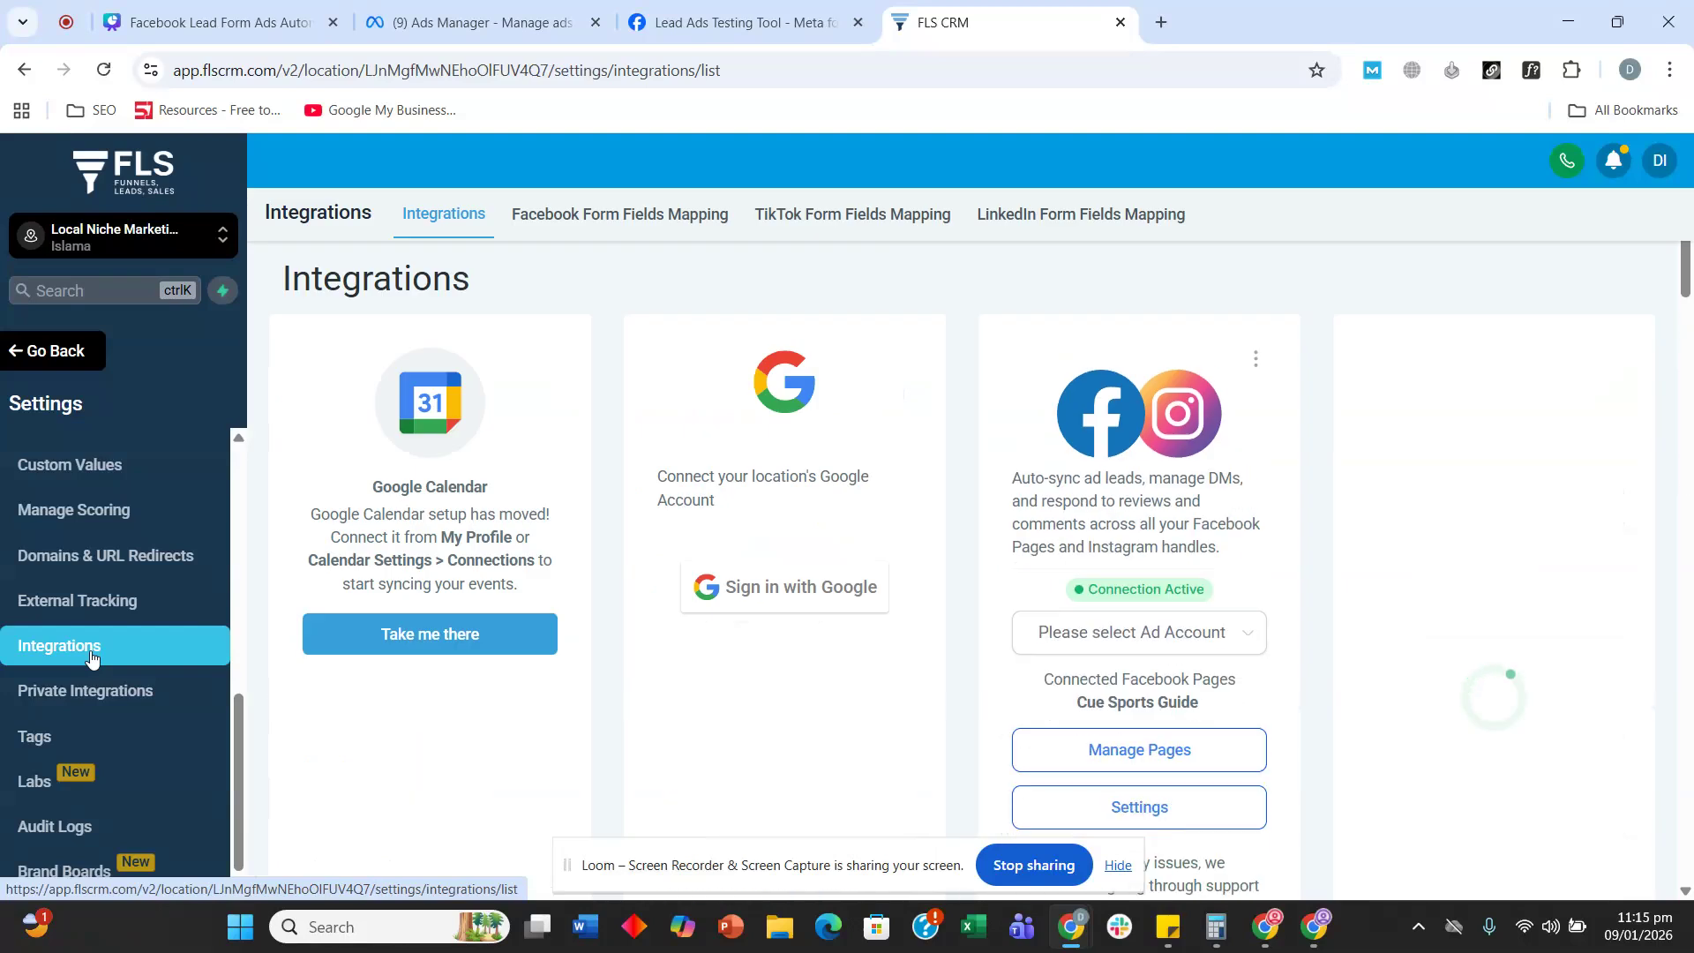
{"action": "scroll", "coordinate": [1091, 349], "scroll_direction": "down", "scroll_amount": 4}
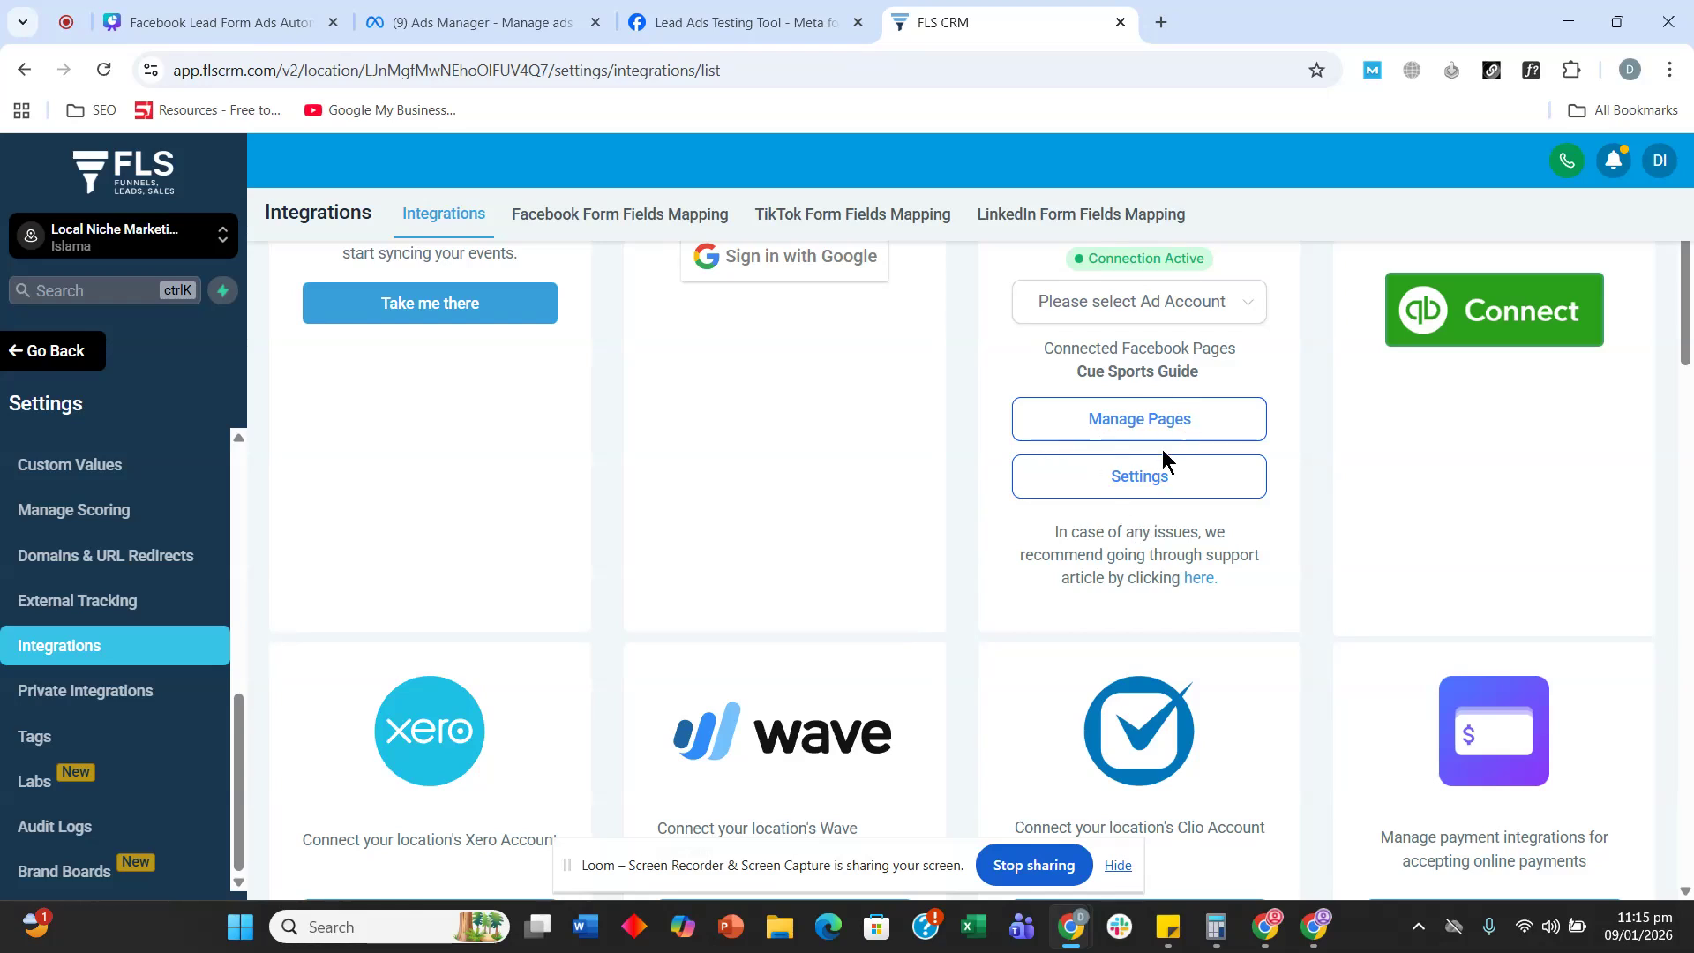
{"action": "scroll", "coordinate": [1138, 454], "scroll_direction": "up", "scroll_amount": 1}
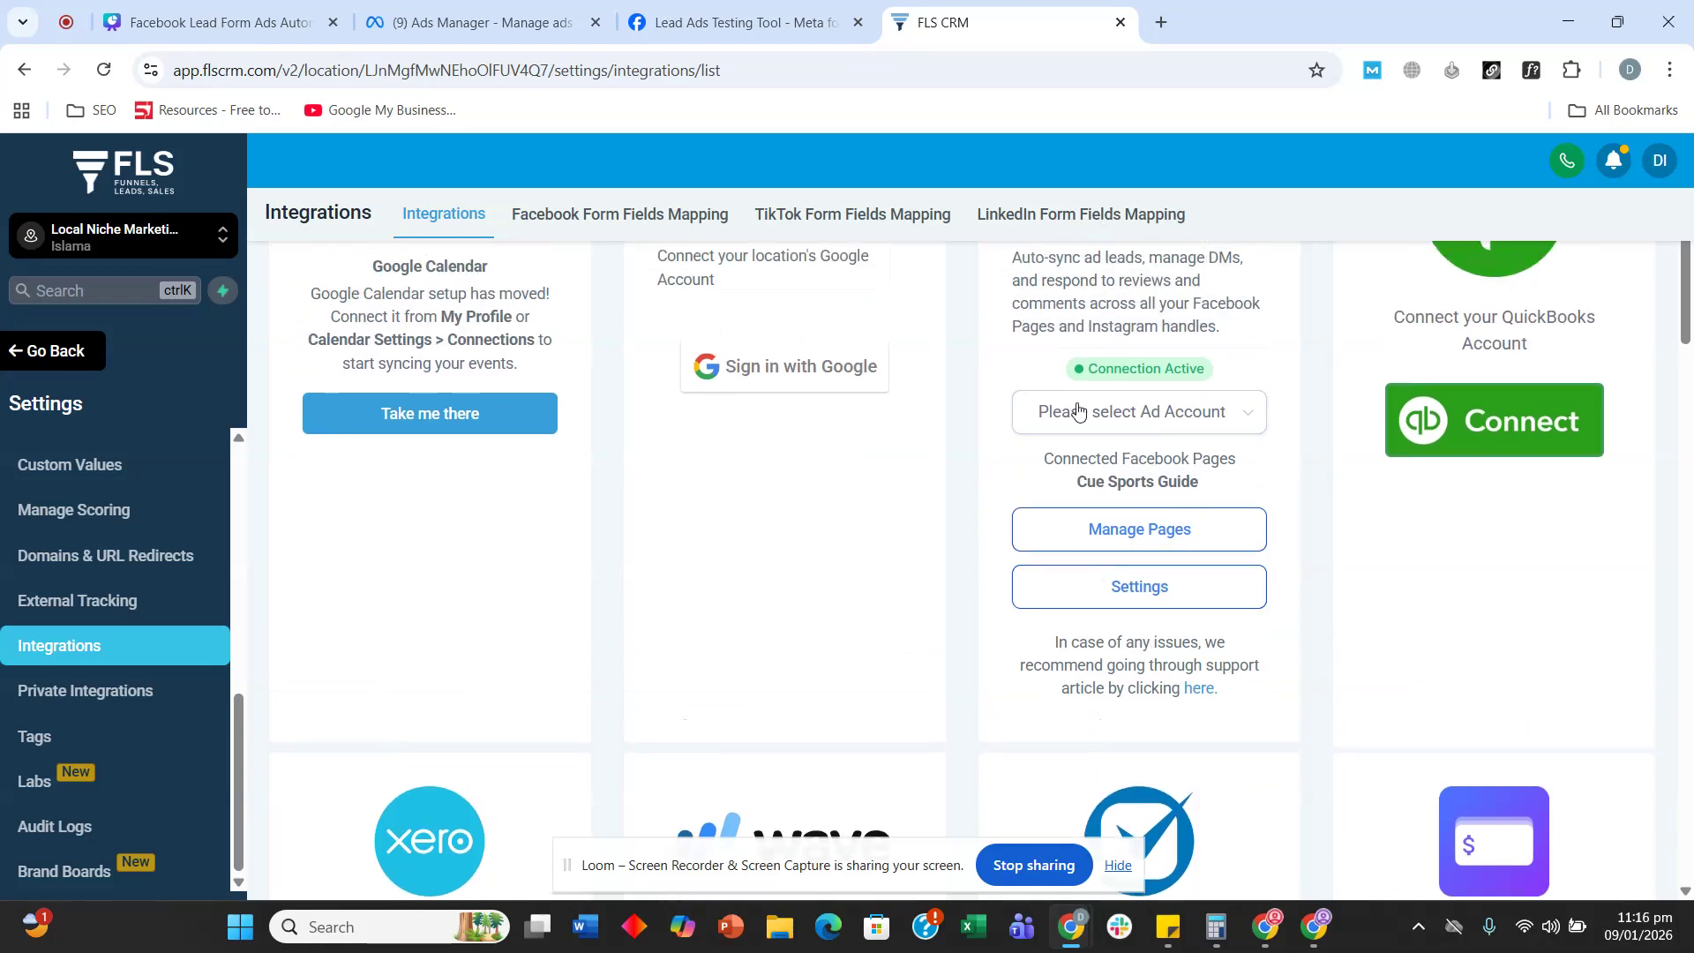
{"action": "scroll", "coordinate": [1080, 490], "scroll_direction": "up", "scroll_amount": 1}
{"action": "scroll", "coordinate": [1080, 492], "scroll_direction": "up", "scroll_amount": 1}
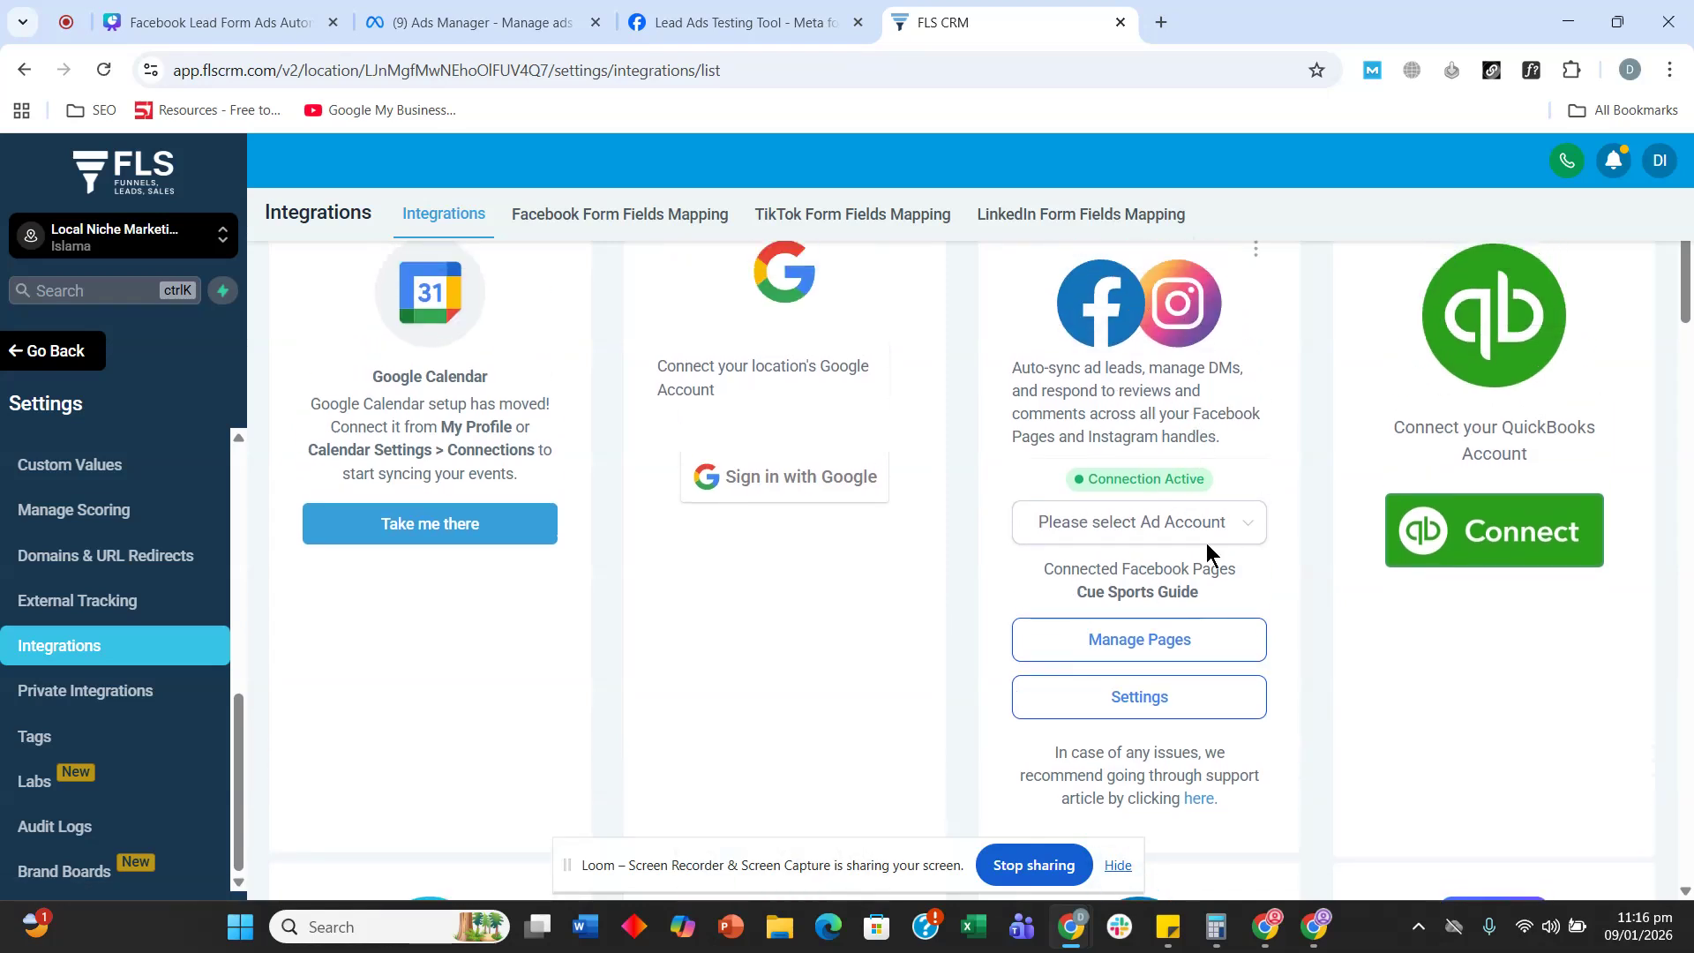
{"action": "scroll", "coordinate": [1135, 706], "scroll_direction": "up", "scroll_amount": 1}
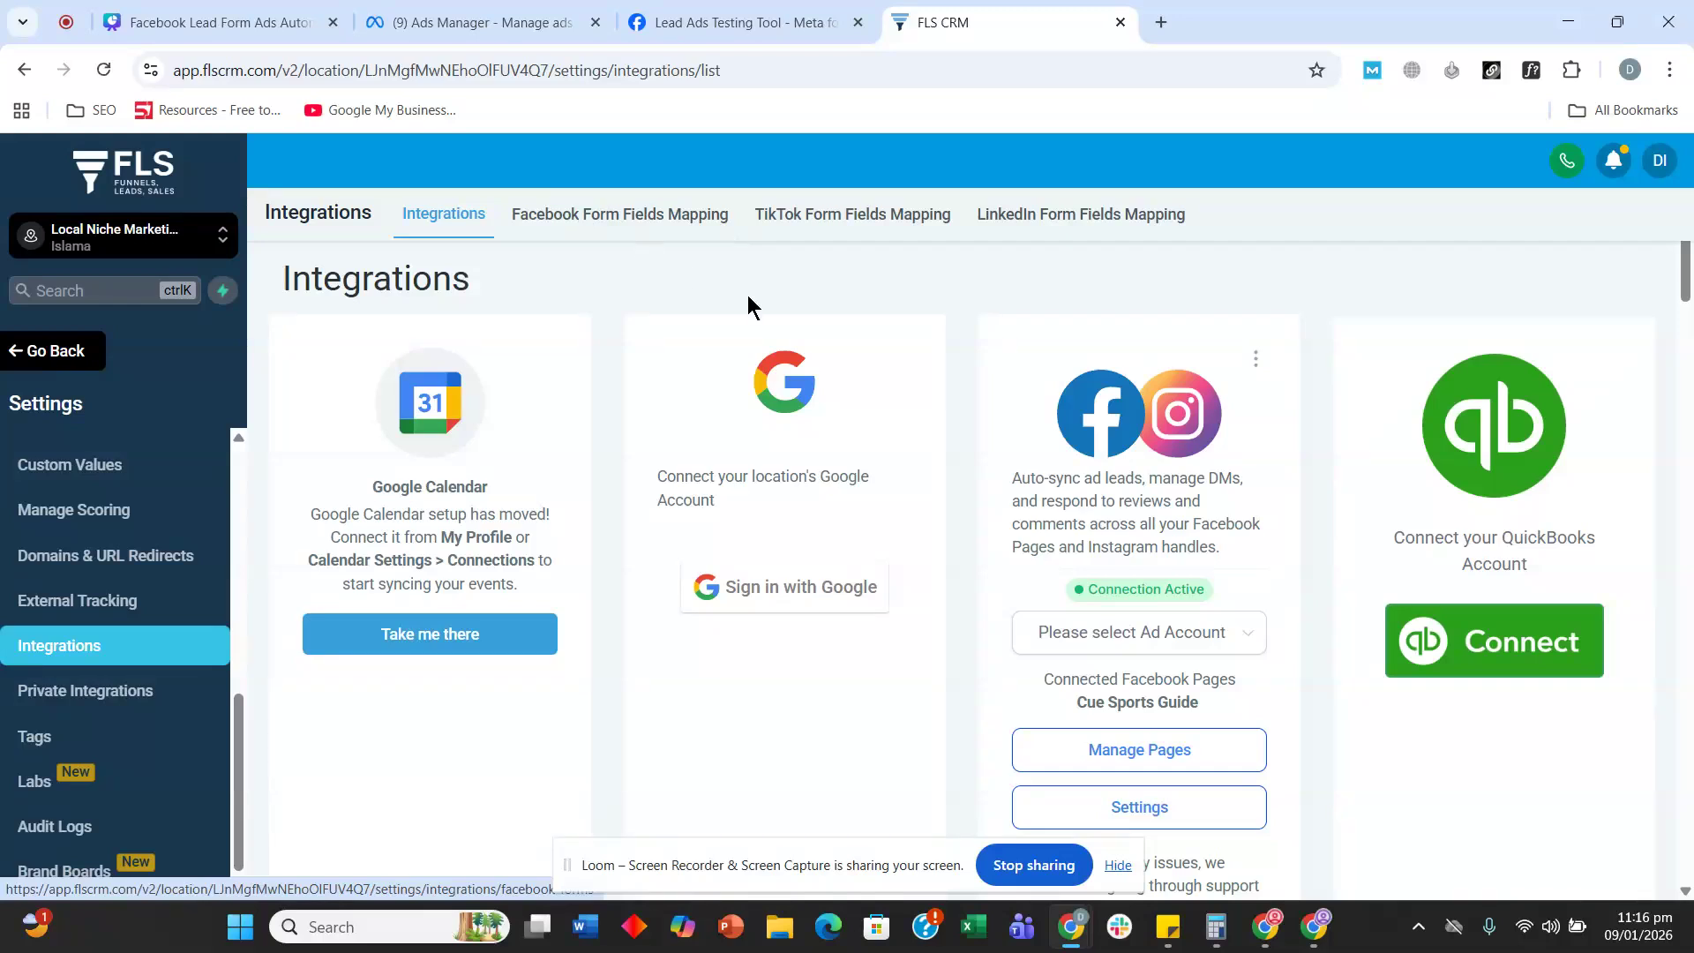
- Open the Facebook Form Fields Mapping and inspect the field mapping of the Snooker Table repair new year offer form
{"action": "left_click", "coordinate": [679, 225]}
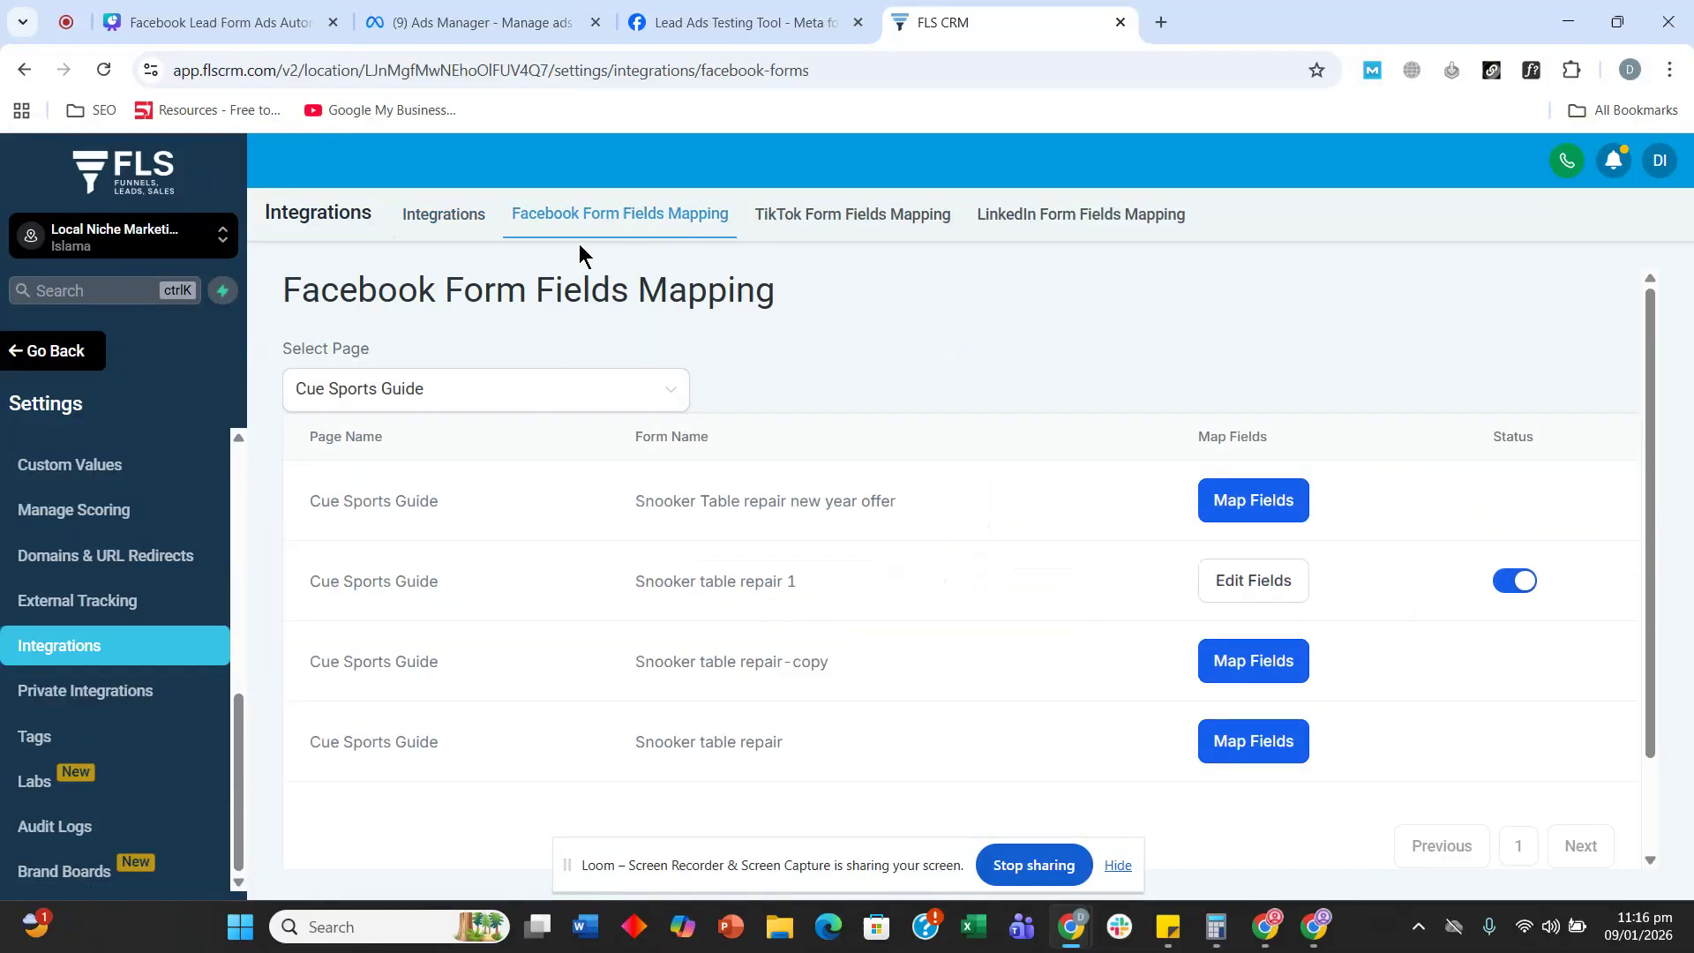
{"action": "left_click_drag", "start_coordinate": [614, 506], "coordinate": [871, 522]}
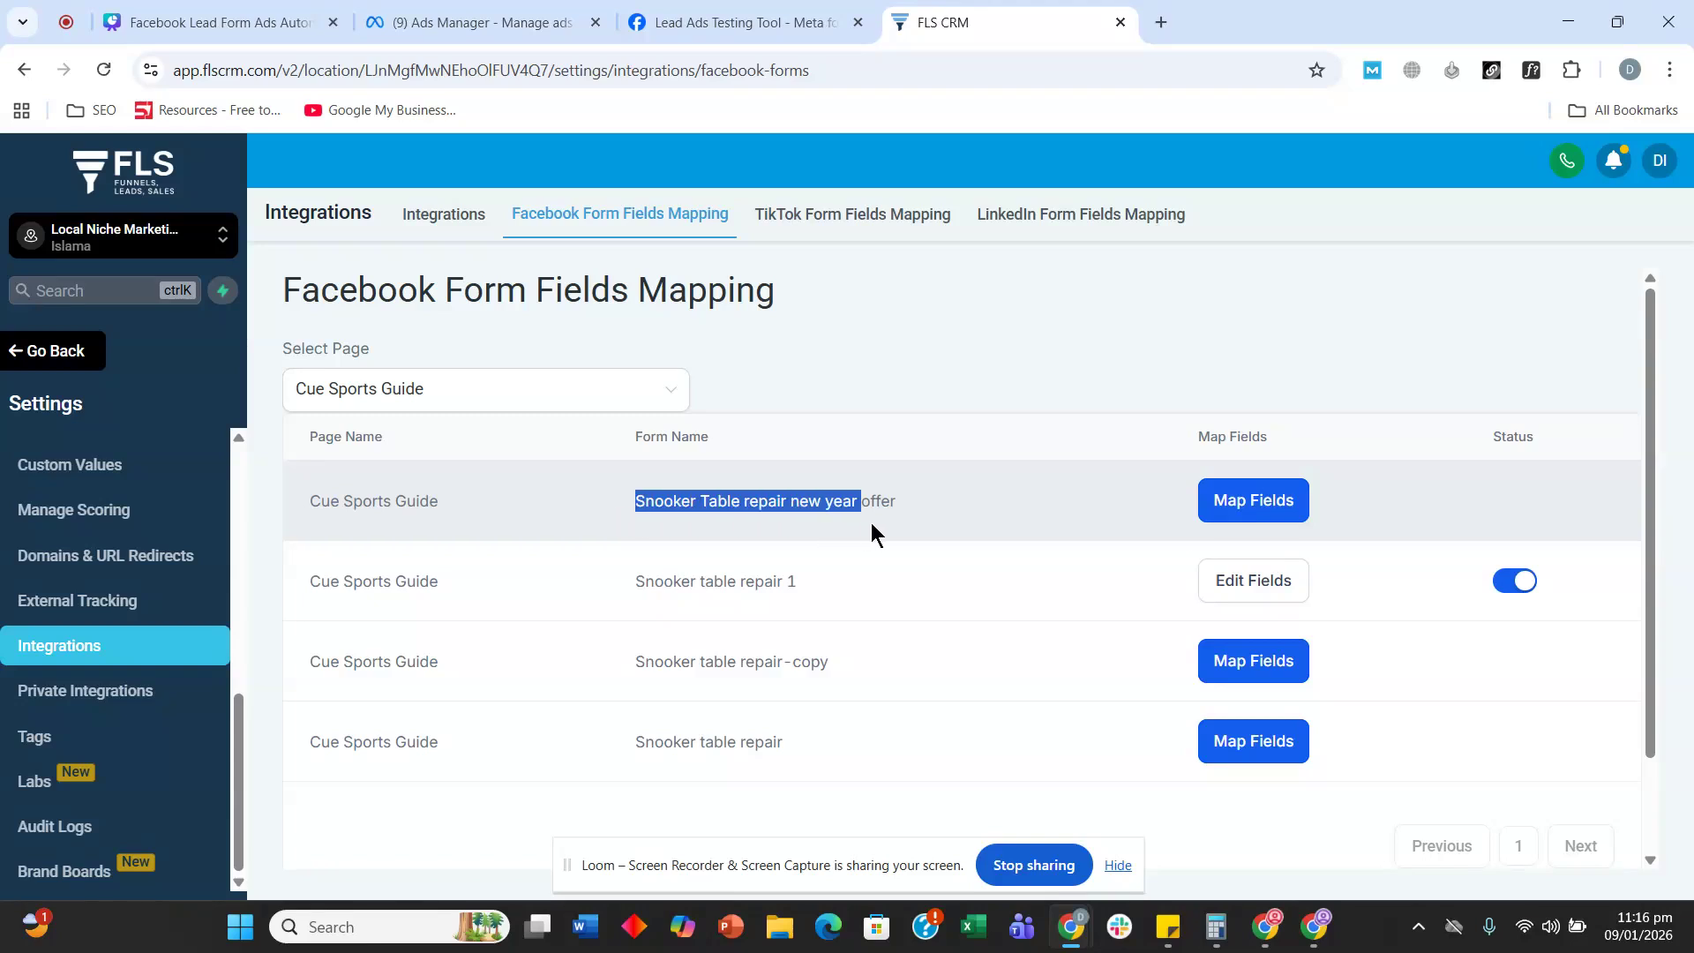
{"action": "left_click", "coordinate": [1258, 501]}
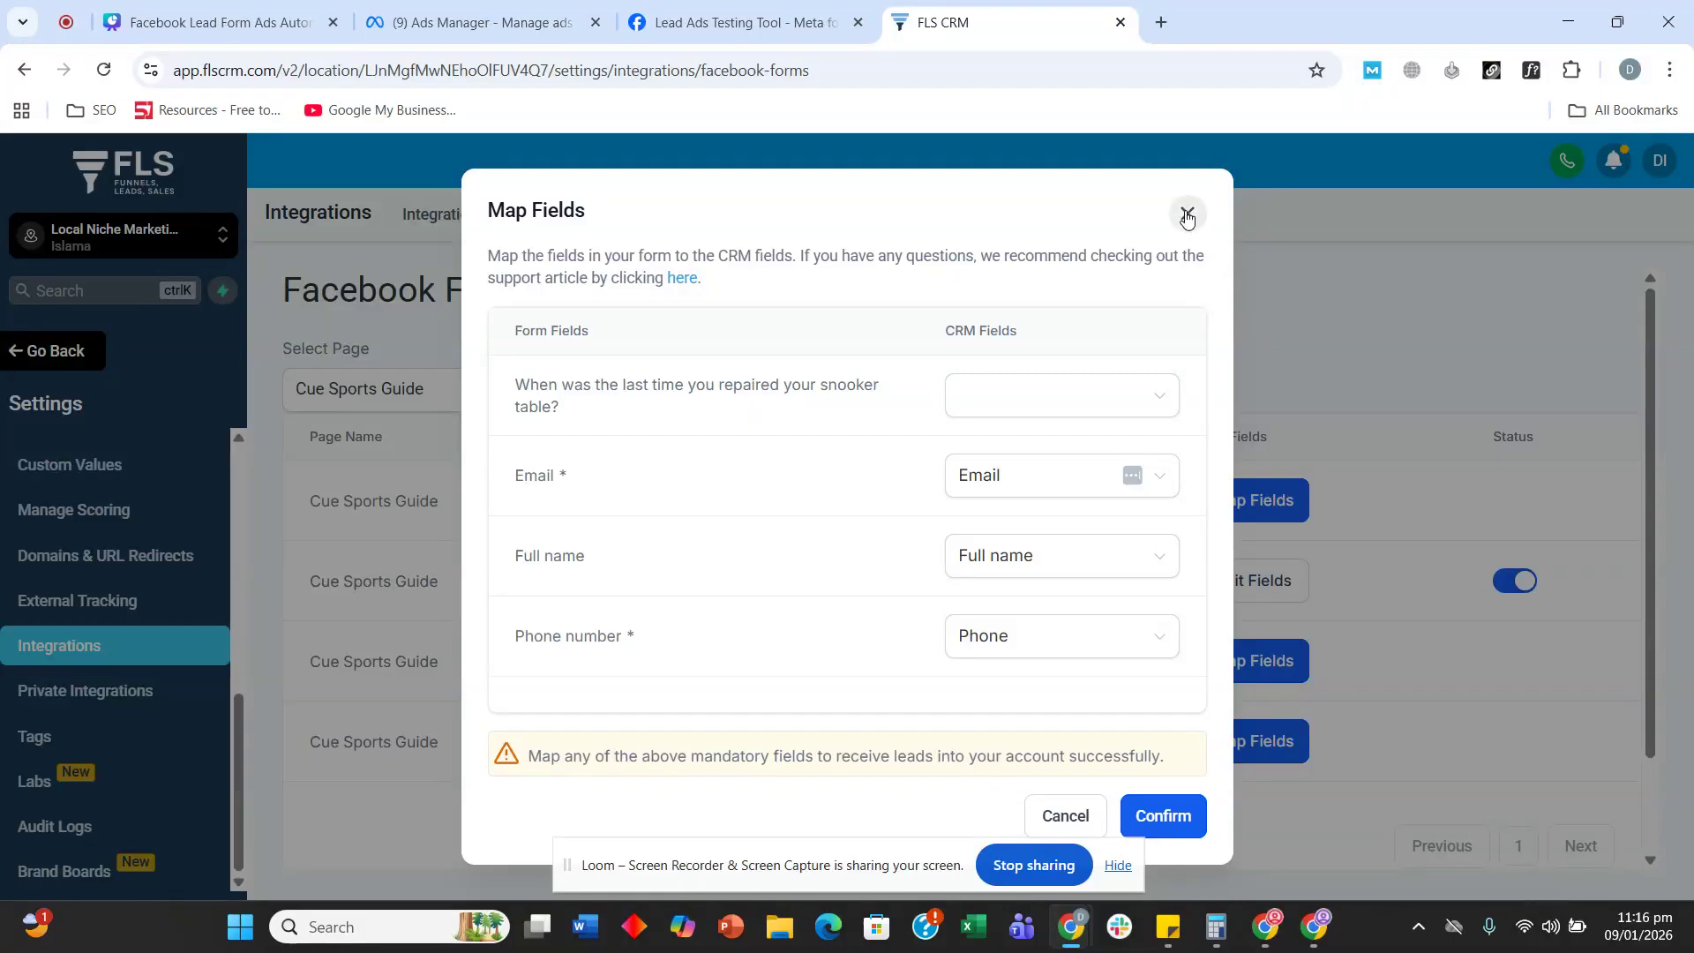
{"action": "left_click", "coordinate": [1187, 217]}
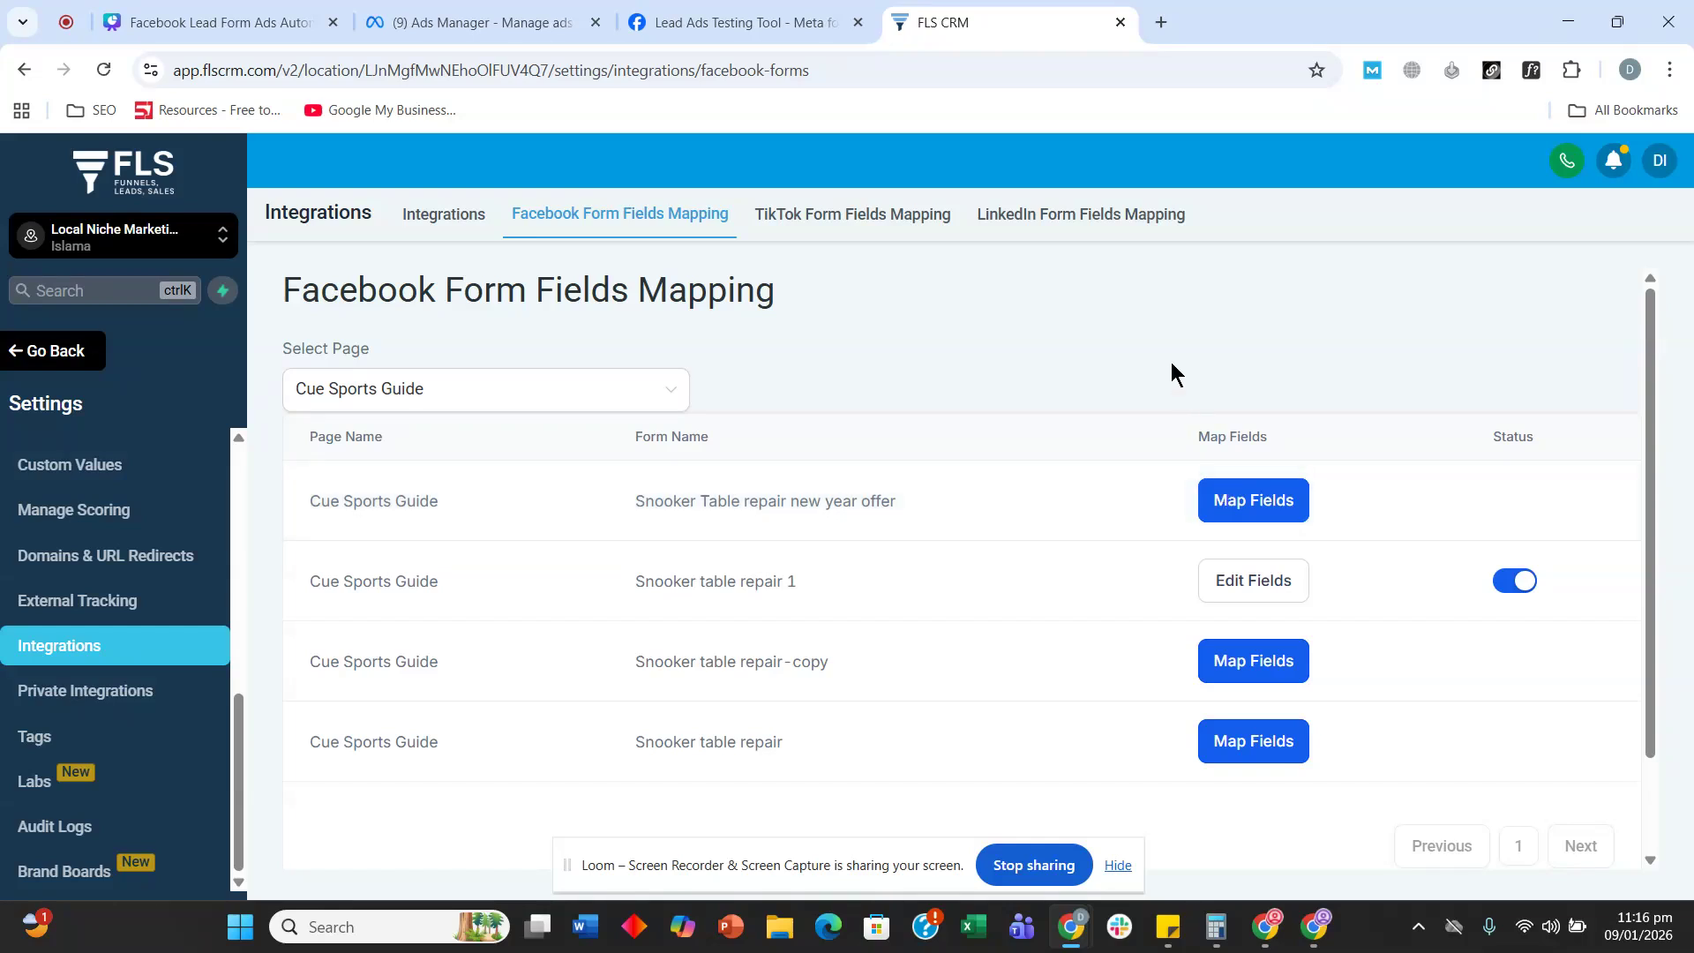
- Open the Custom Fields settings in a separate browser tab and start a new custom field of type Radio Select
{"action": "scroll", "coordinate": [109, 547], "scroll_direction": "up", "scroll_amount": 1}
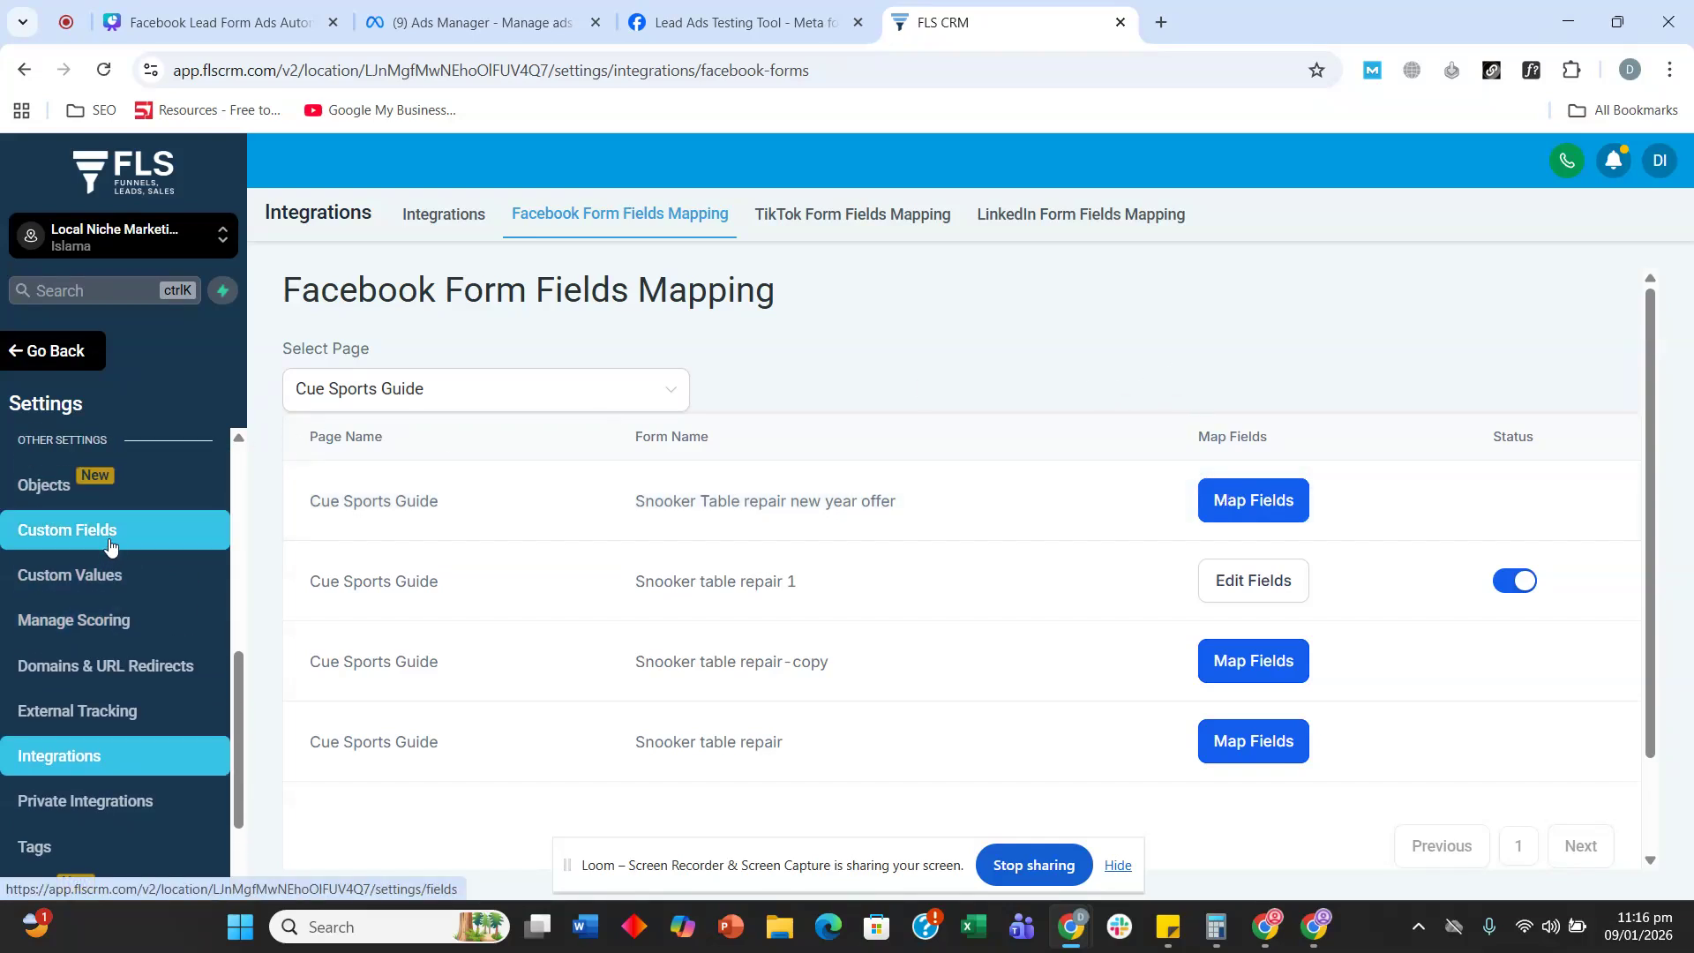
{"action": "right_click", "coordinate": [105, 537]}
{"action": "left_click", "coordinate": [182, 562]}
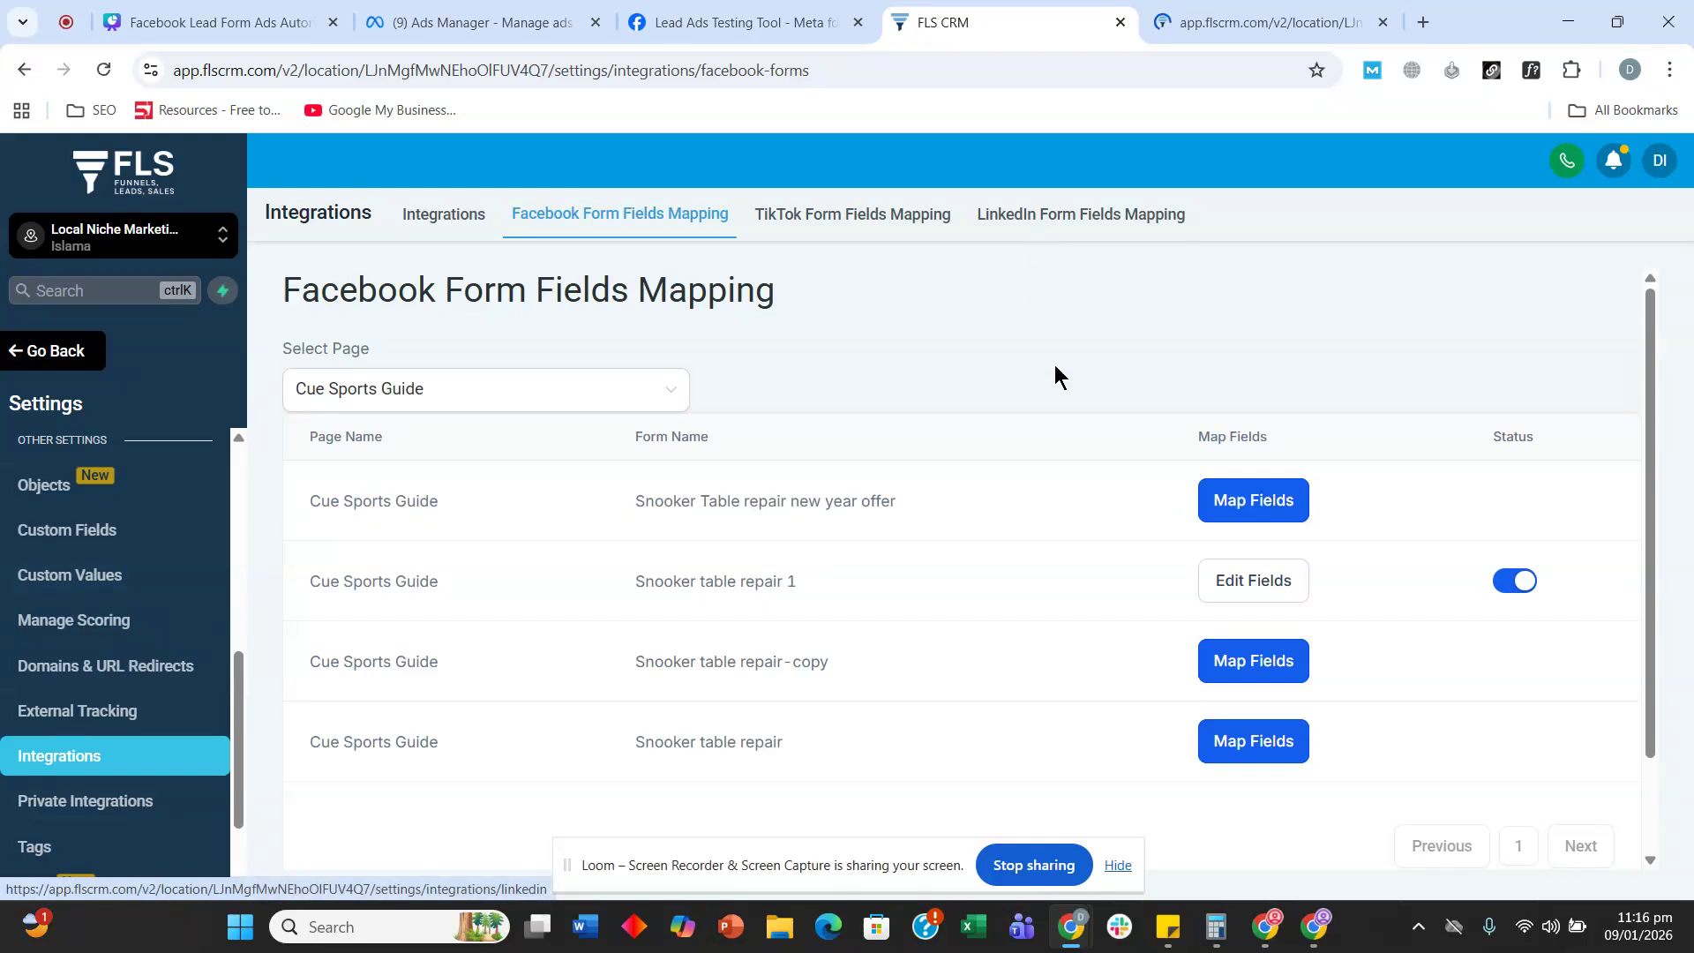
{"action": "left_click", "coordinate": [1200, 23]}
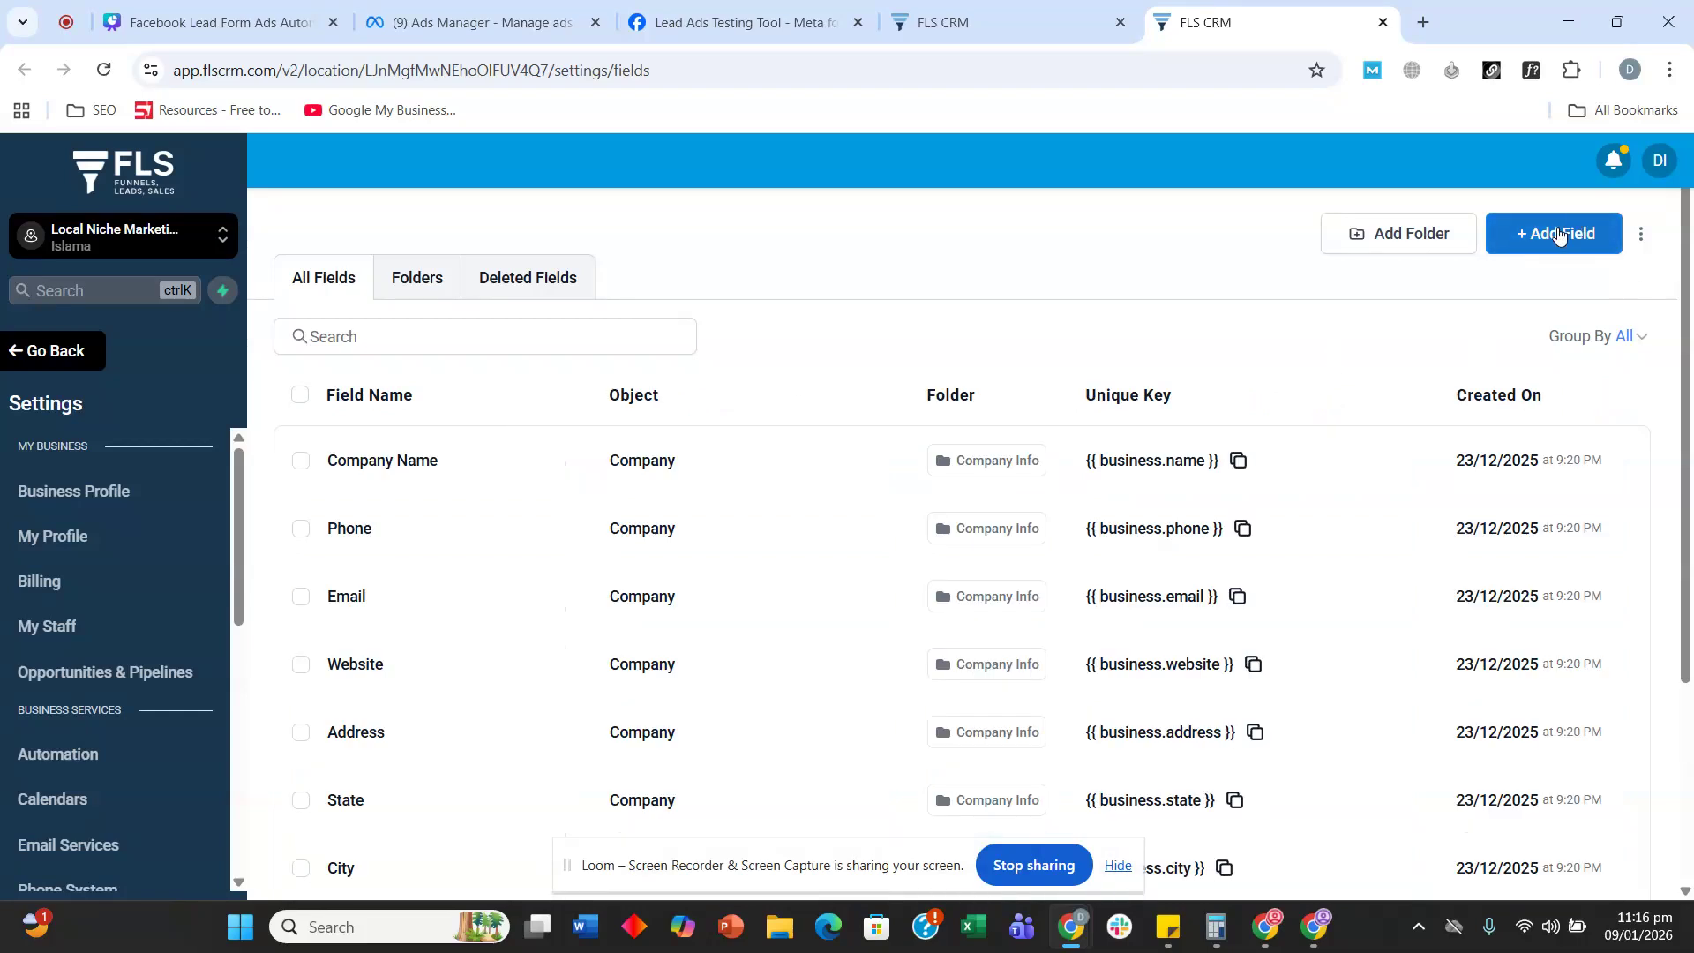
{"action": "left_click", "coordinate": [1549, 234]}
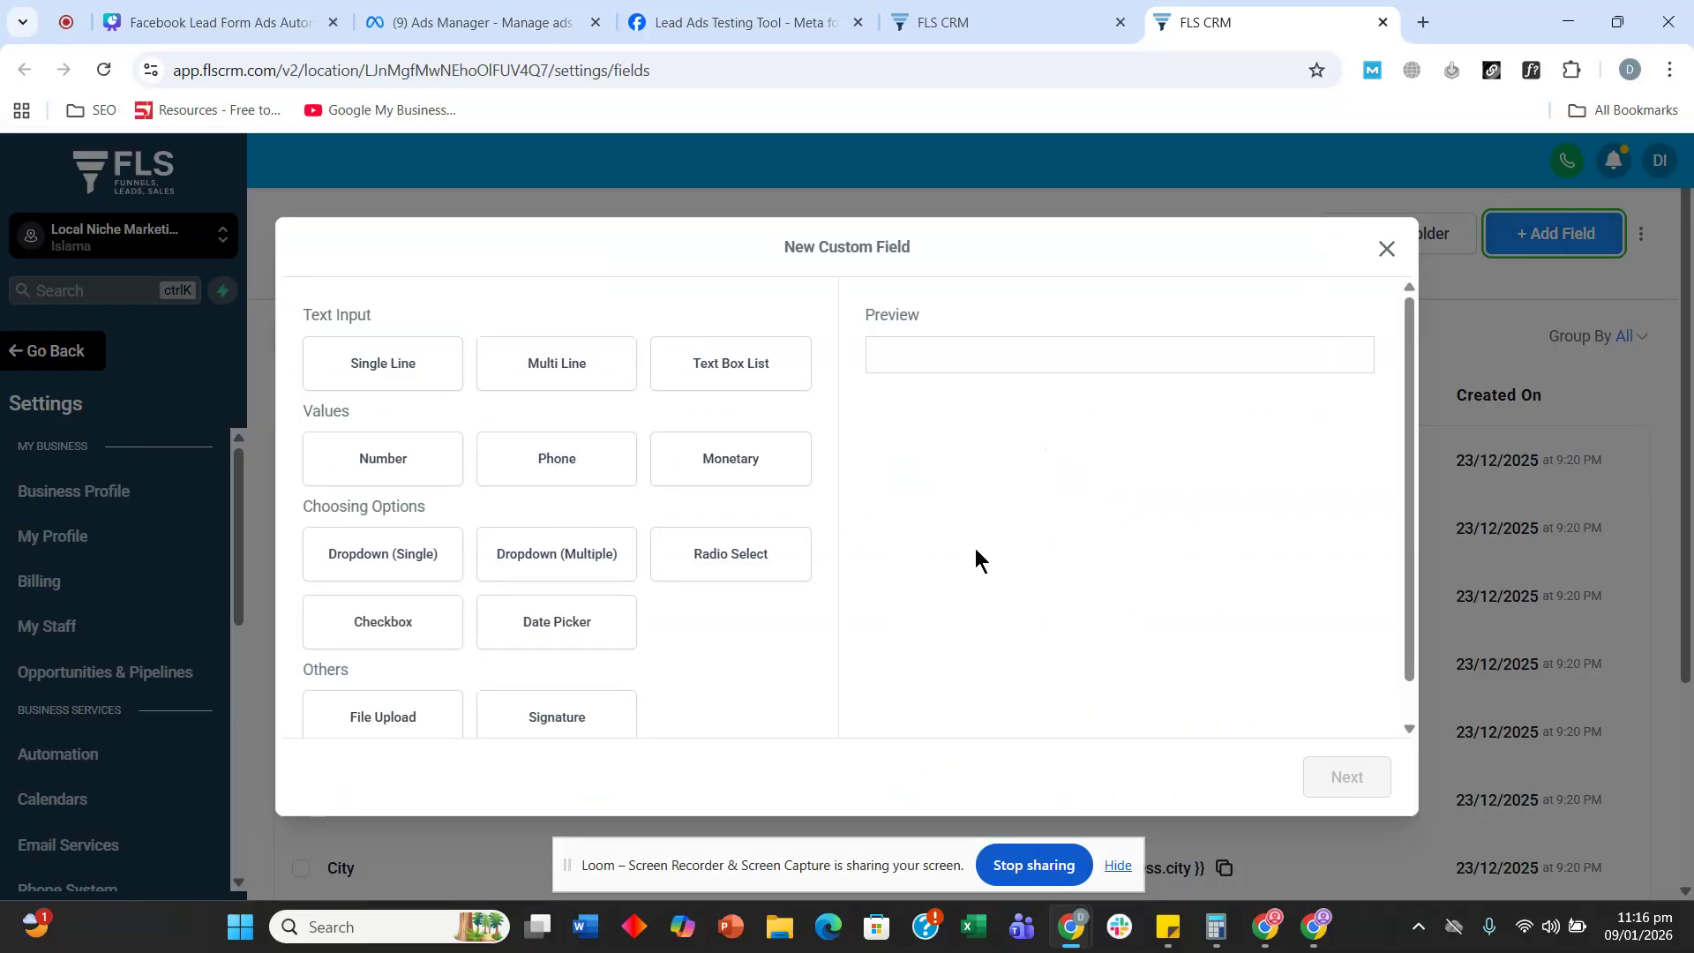
{"action": "left_click", "coordinate": [807, 554]}
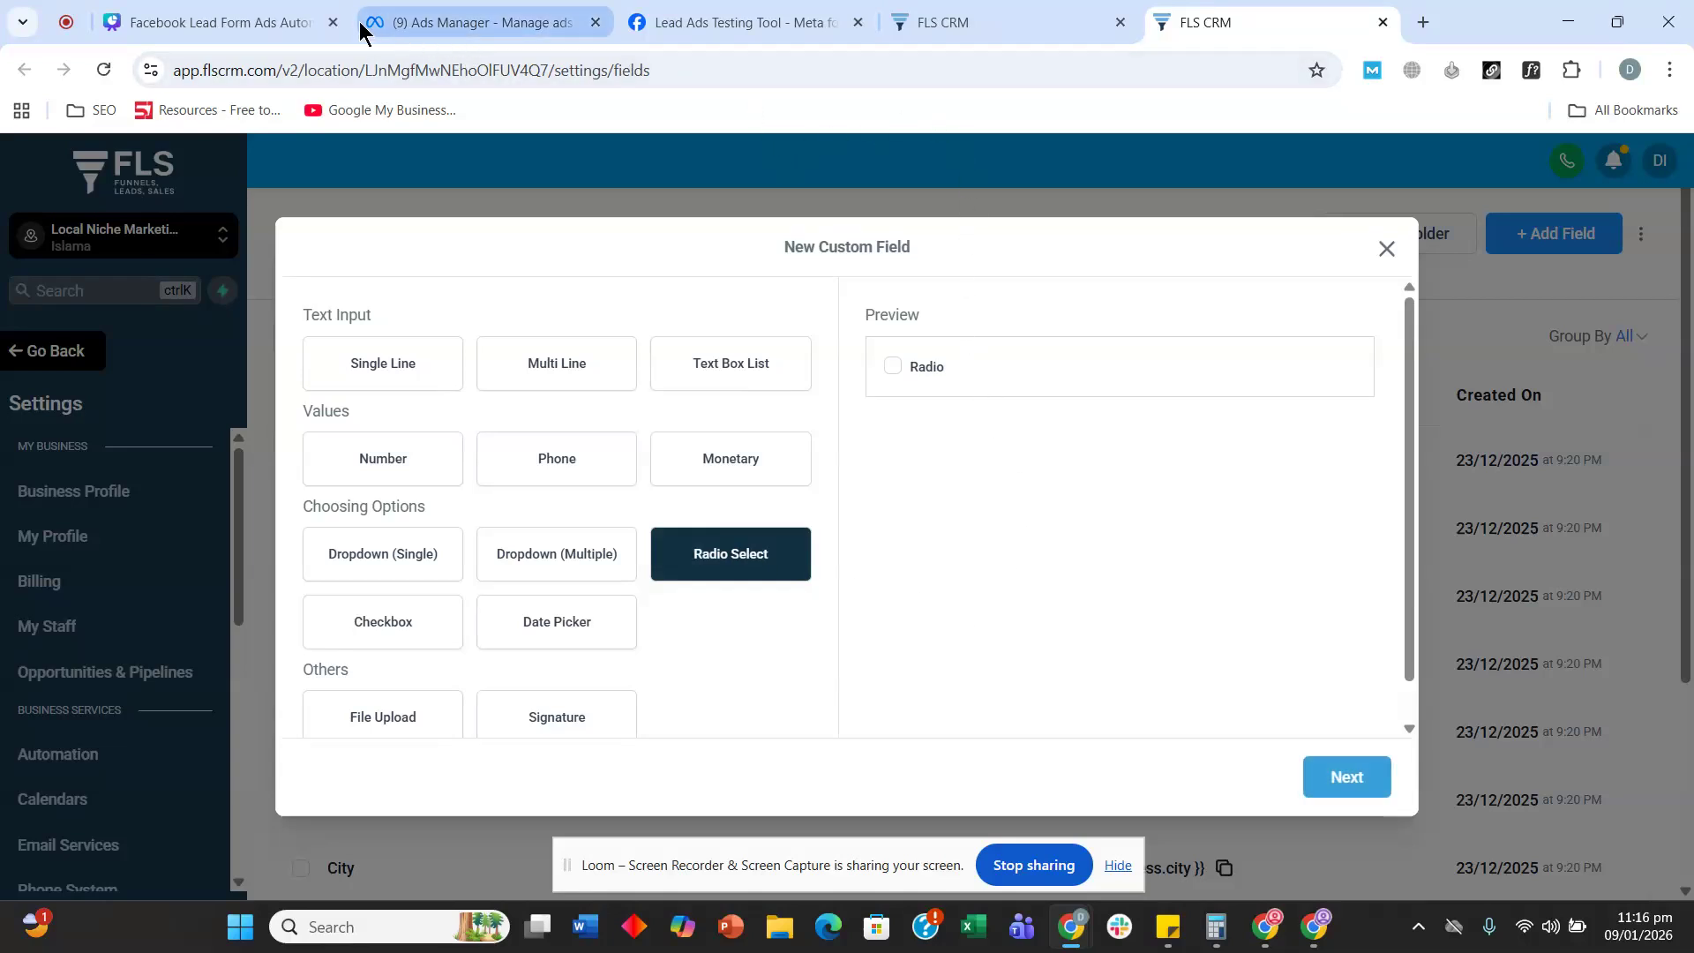
- Switch to Ads Manager and open a duplicate of the Snooker Table repair new year offer form at its Questions section
{"action": "left_click", "coordinate": [461, 35]}
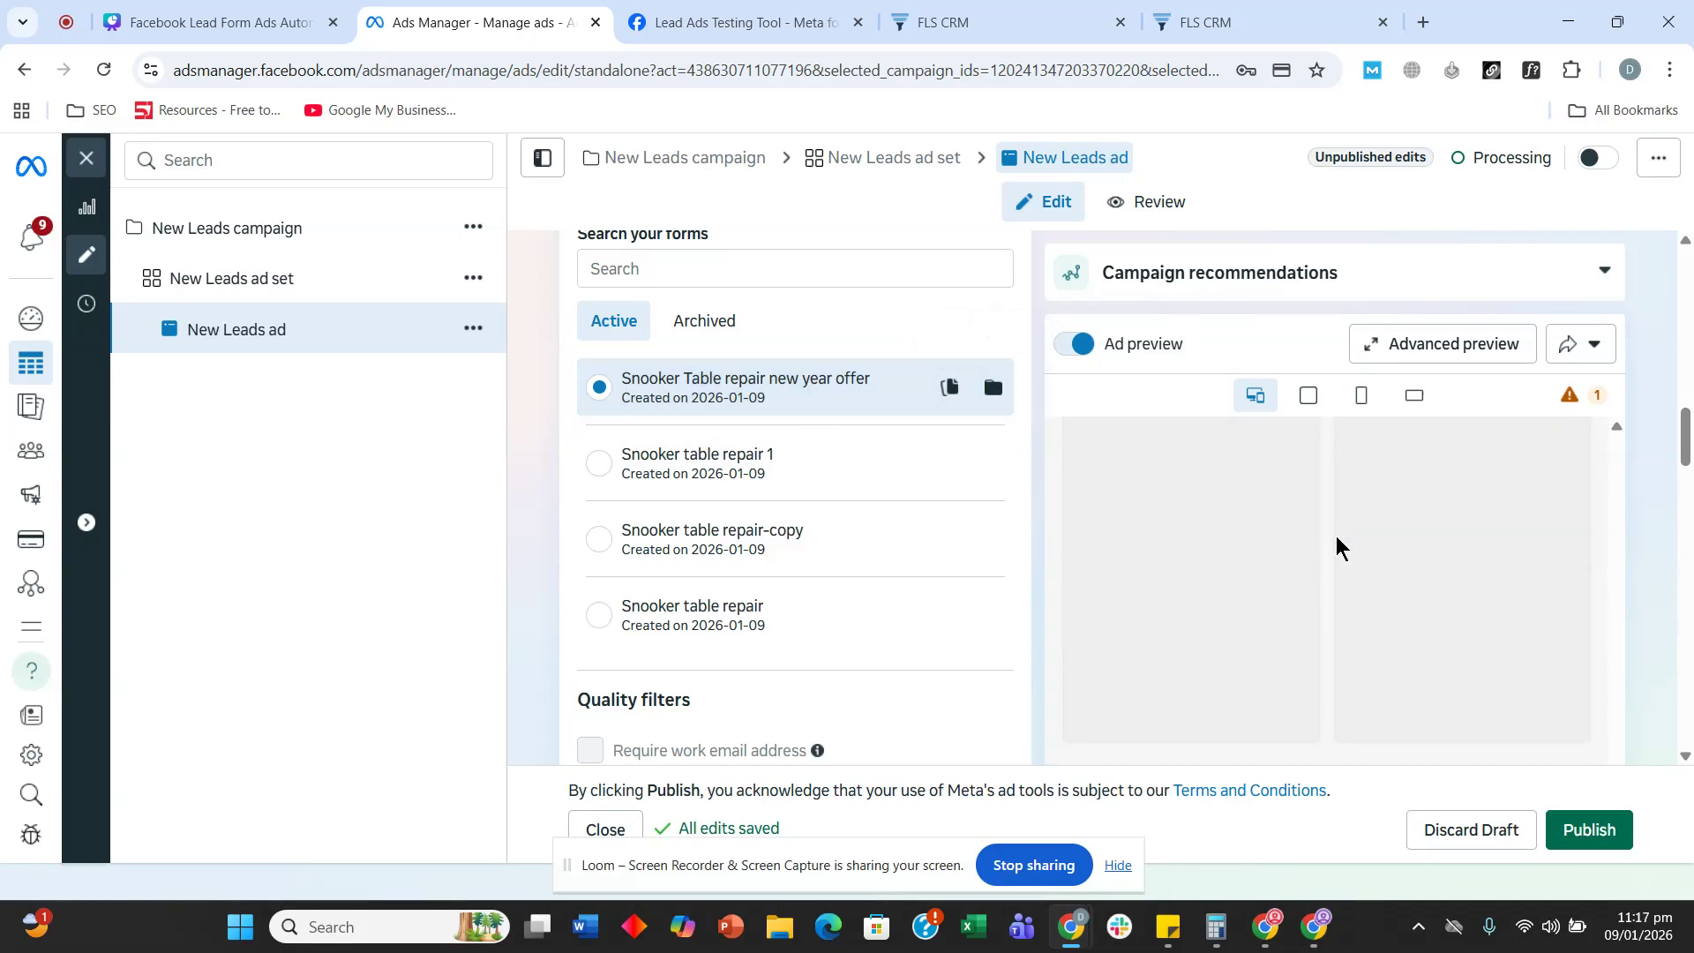
{"action": "scroll", "coordinate": [1355, 635], "scroll_direction": "down", "scroll_amount": 15}
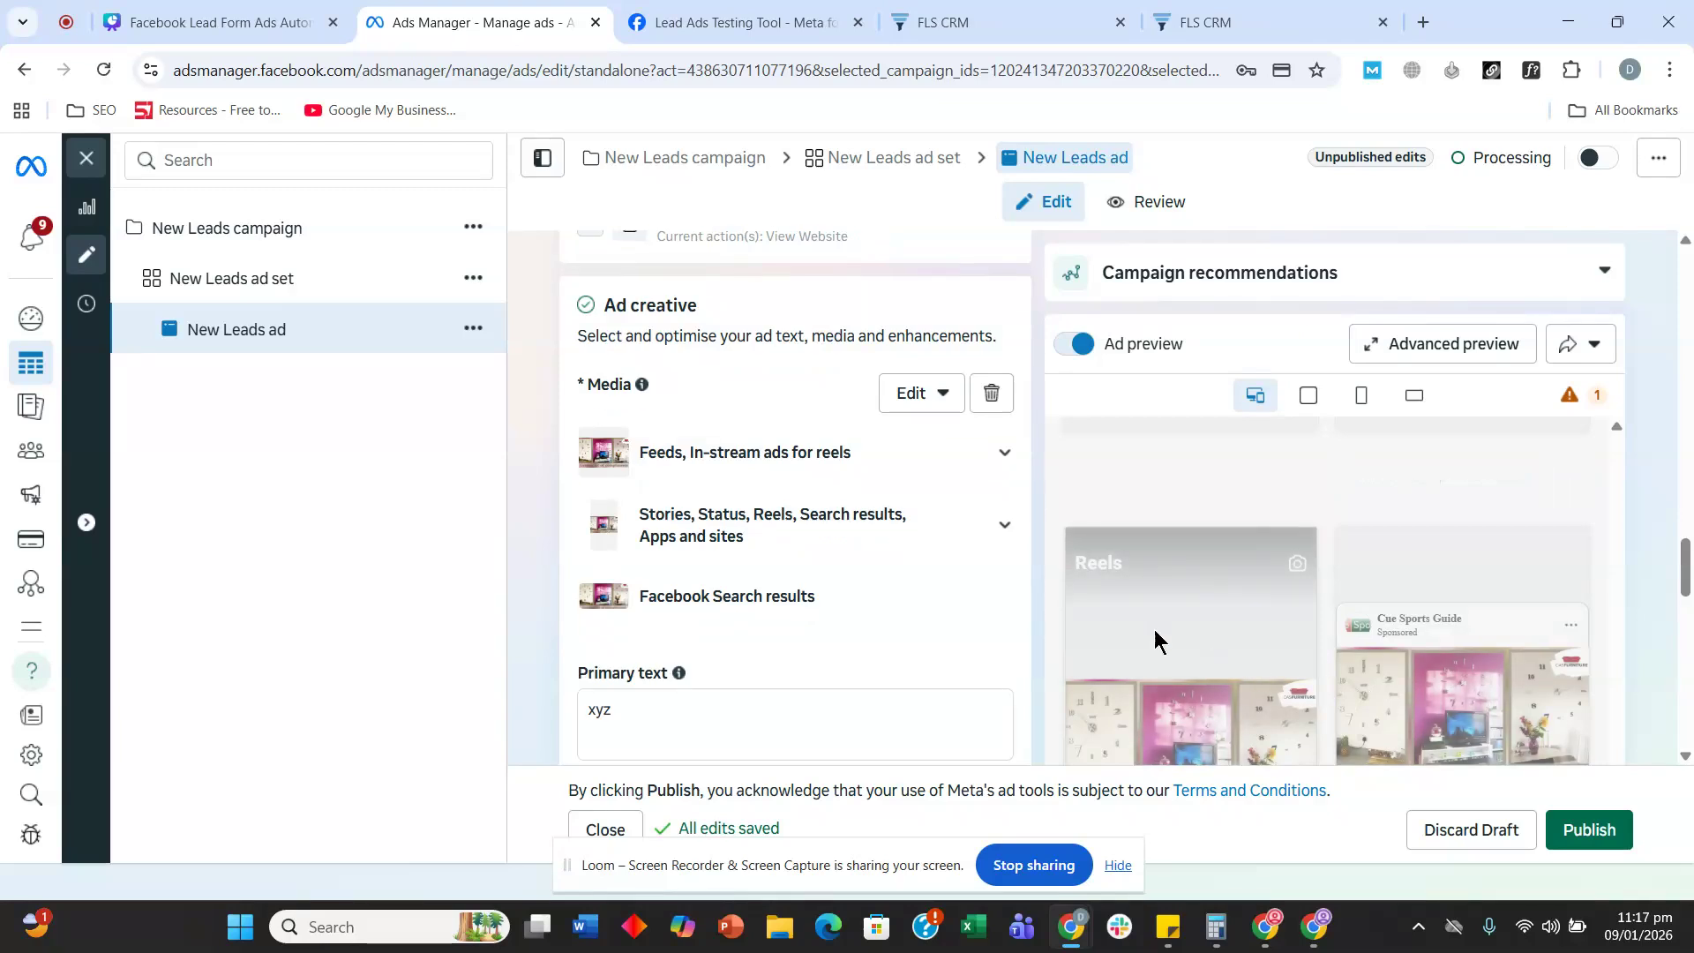
{"action": "scroll", "coordinate": [925, 543], "scroll_direction": "down", "scroll_amount": 10}
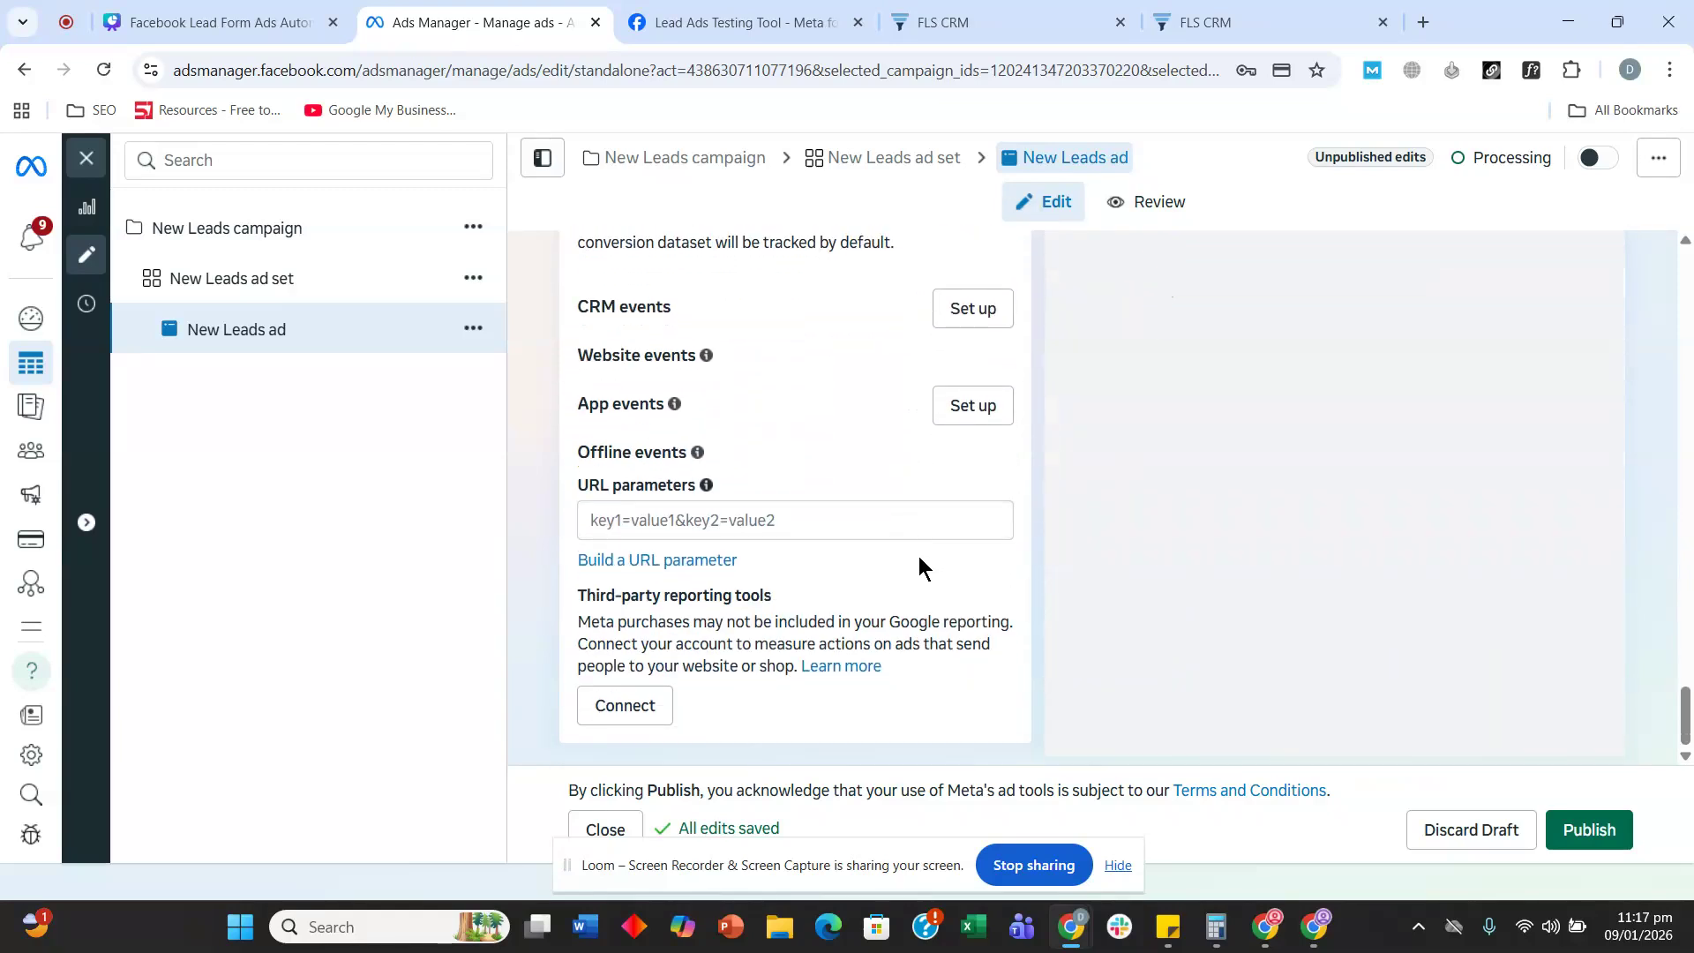
{"action": "scroll", "coordinate": [919, 556], "scroll_direction": "up", "scroll_amount": 5}
{"action": "scroll", "coordinate": [918, 556], "scroll_direction": "up", "scroll_amount": 4}
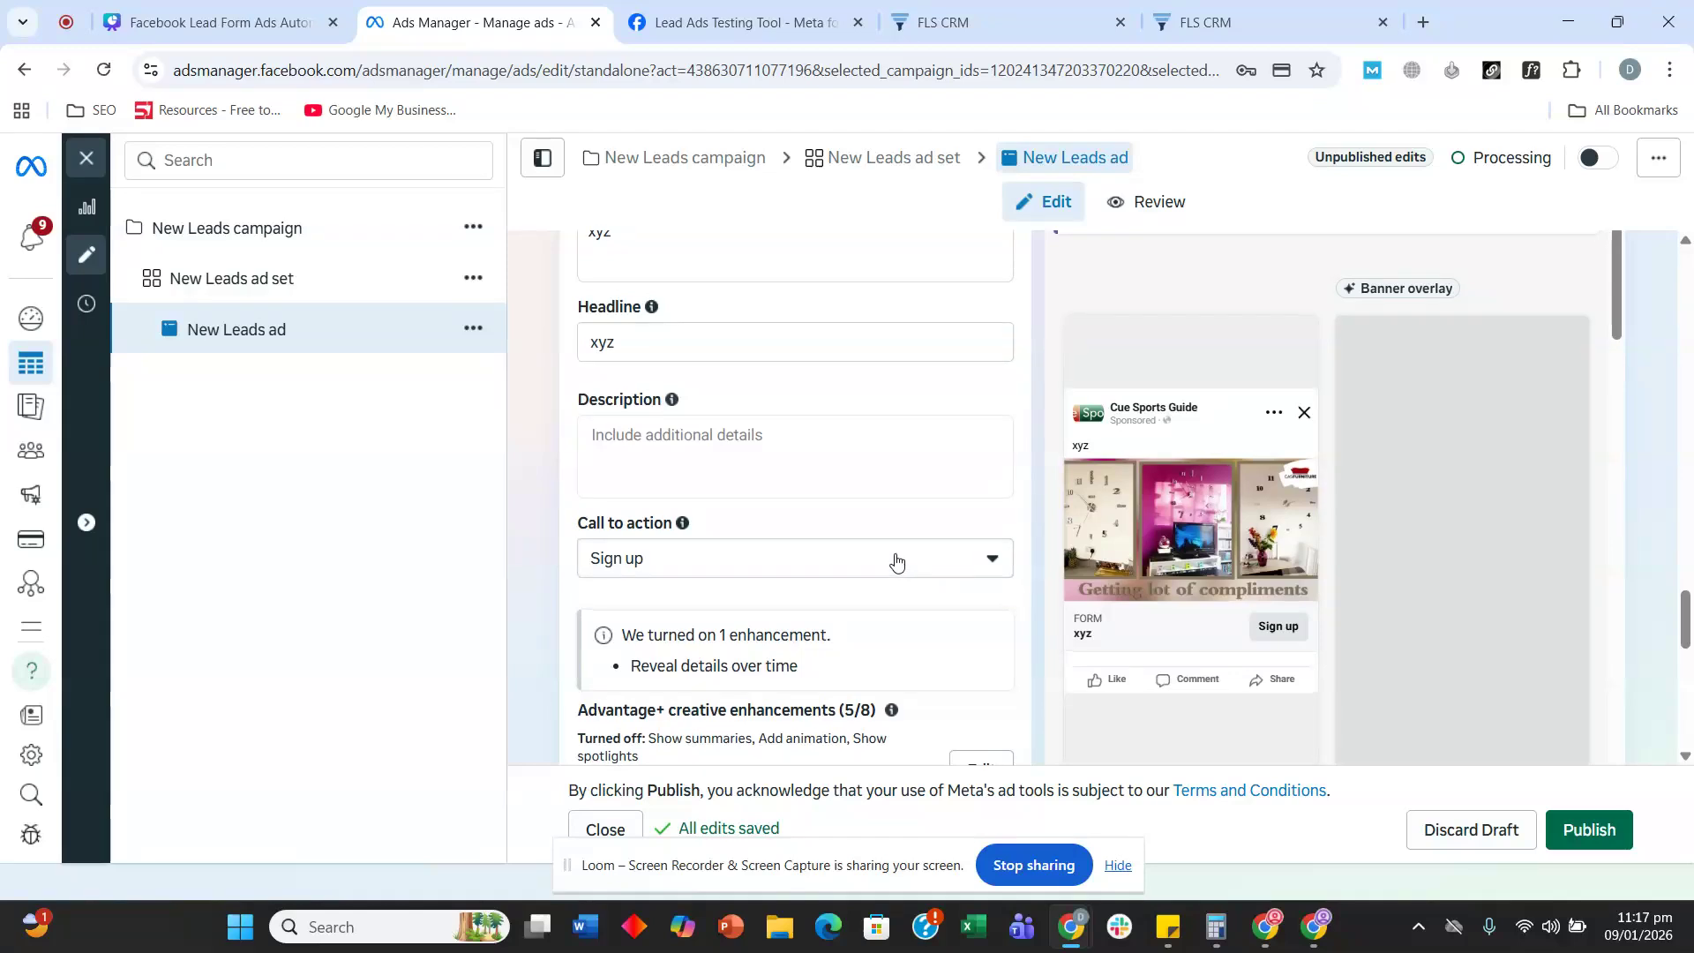
{"action": "scroll", "coordinate": [897, 556], "scroll_direction": "up", "scroll_amount": 3}
{"action": "scroll", "coordinate": [887, 553], "scroll_direction": "up", "scroll_amount": 6}
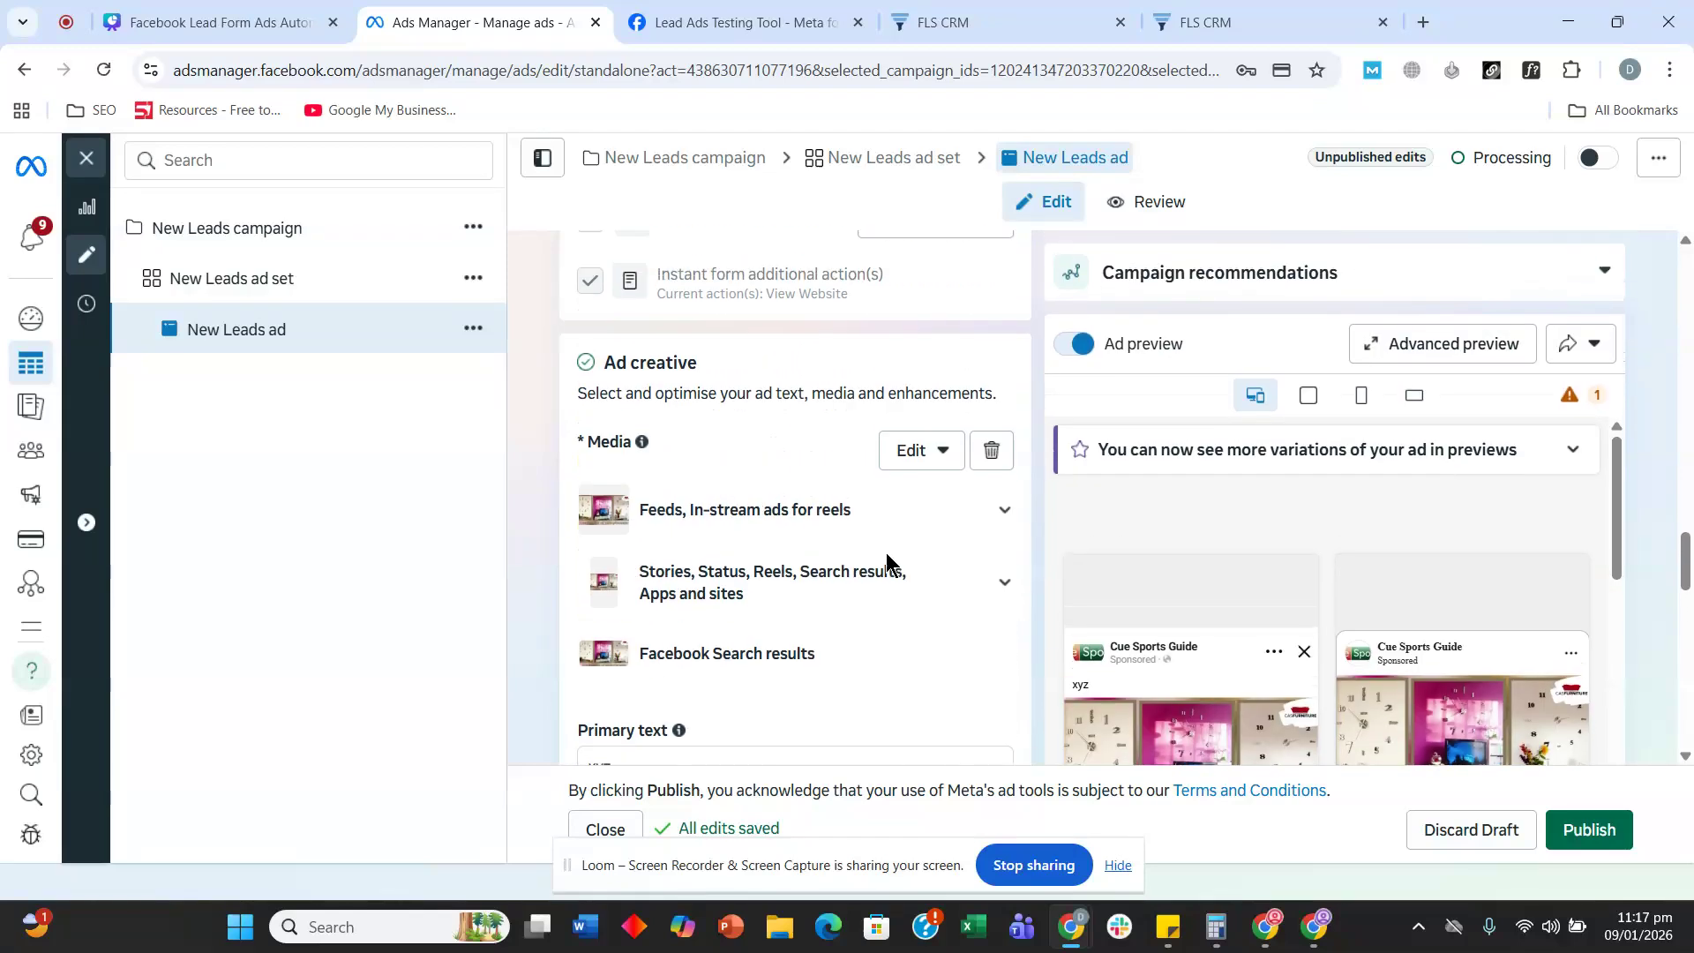
{"action": "scroll", "coordinate": [885, 556], "scroll_direction": "up", "scroll_amount": 15}
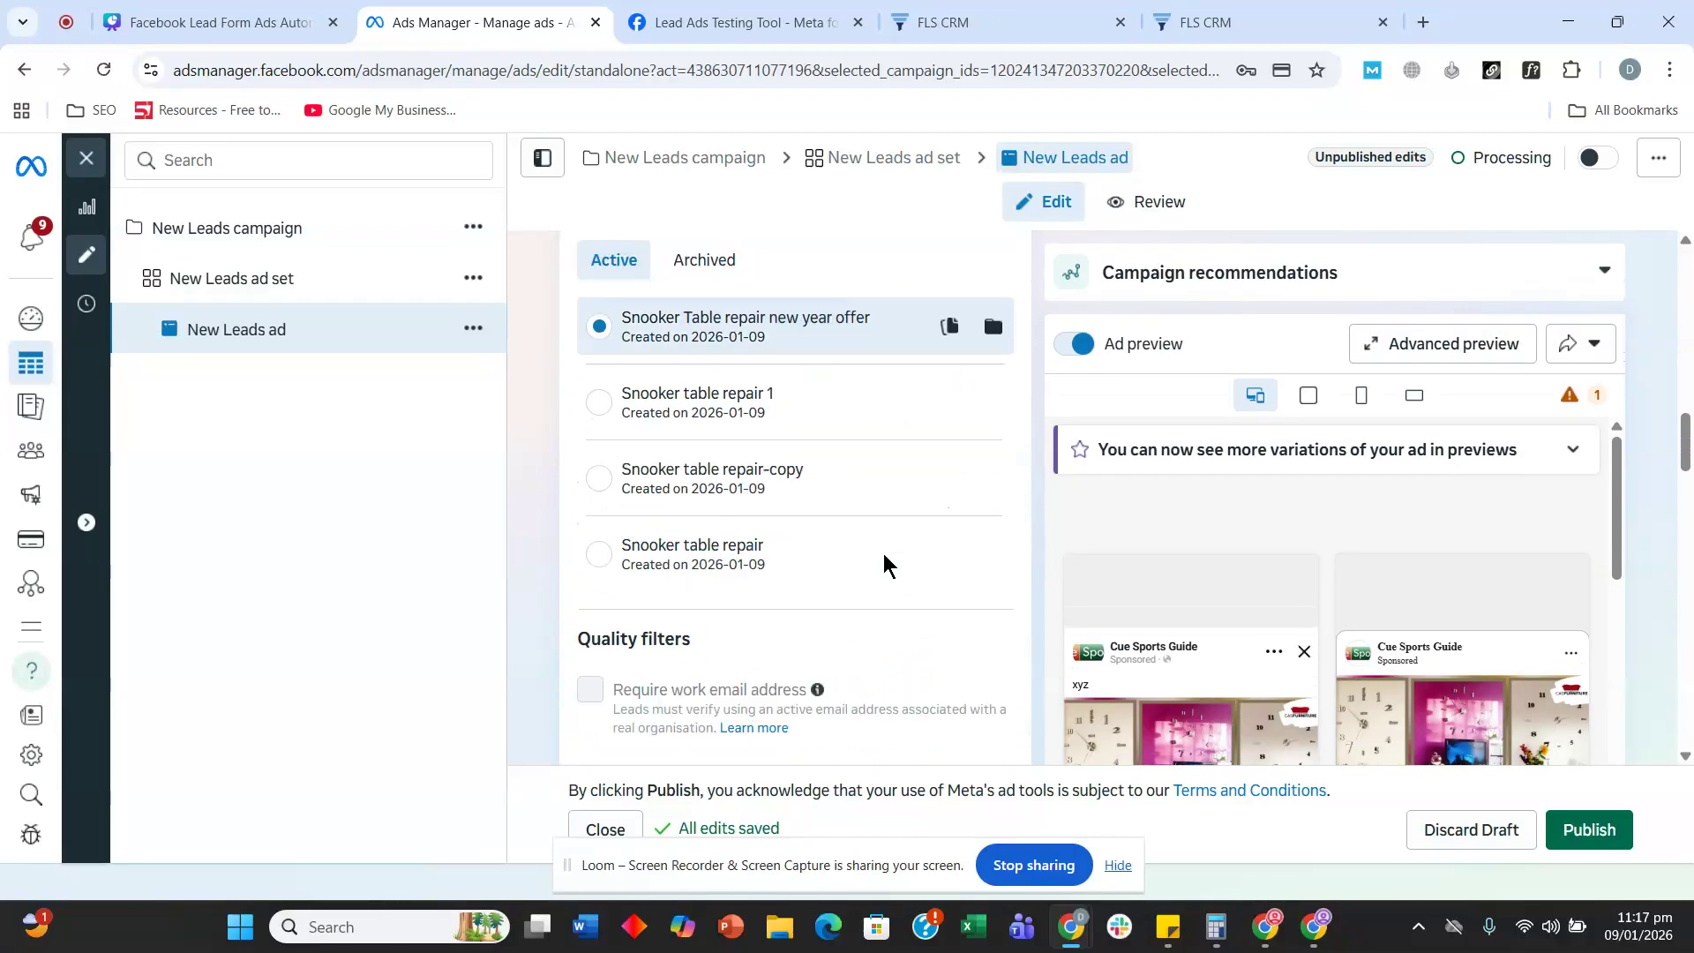
{"action": "scroll", "coordinate": [908, 362], "scroll_direction": "up", "scroll_amount": 6}
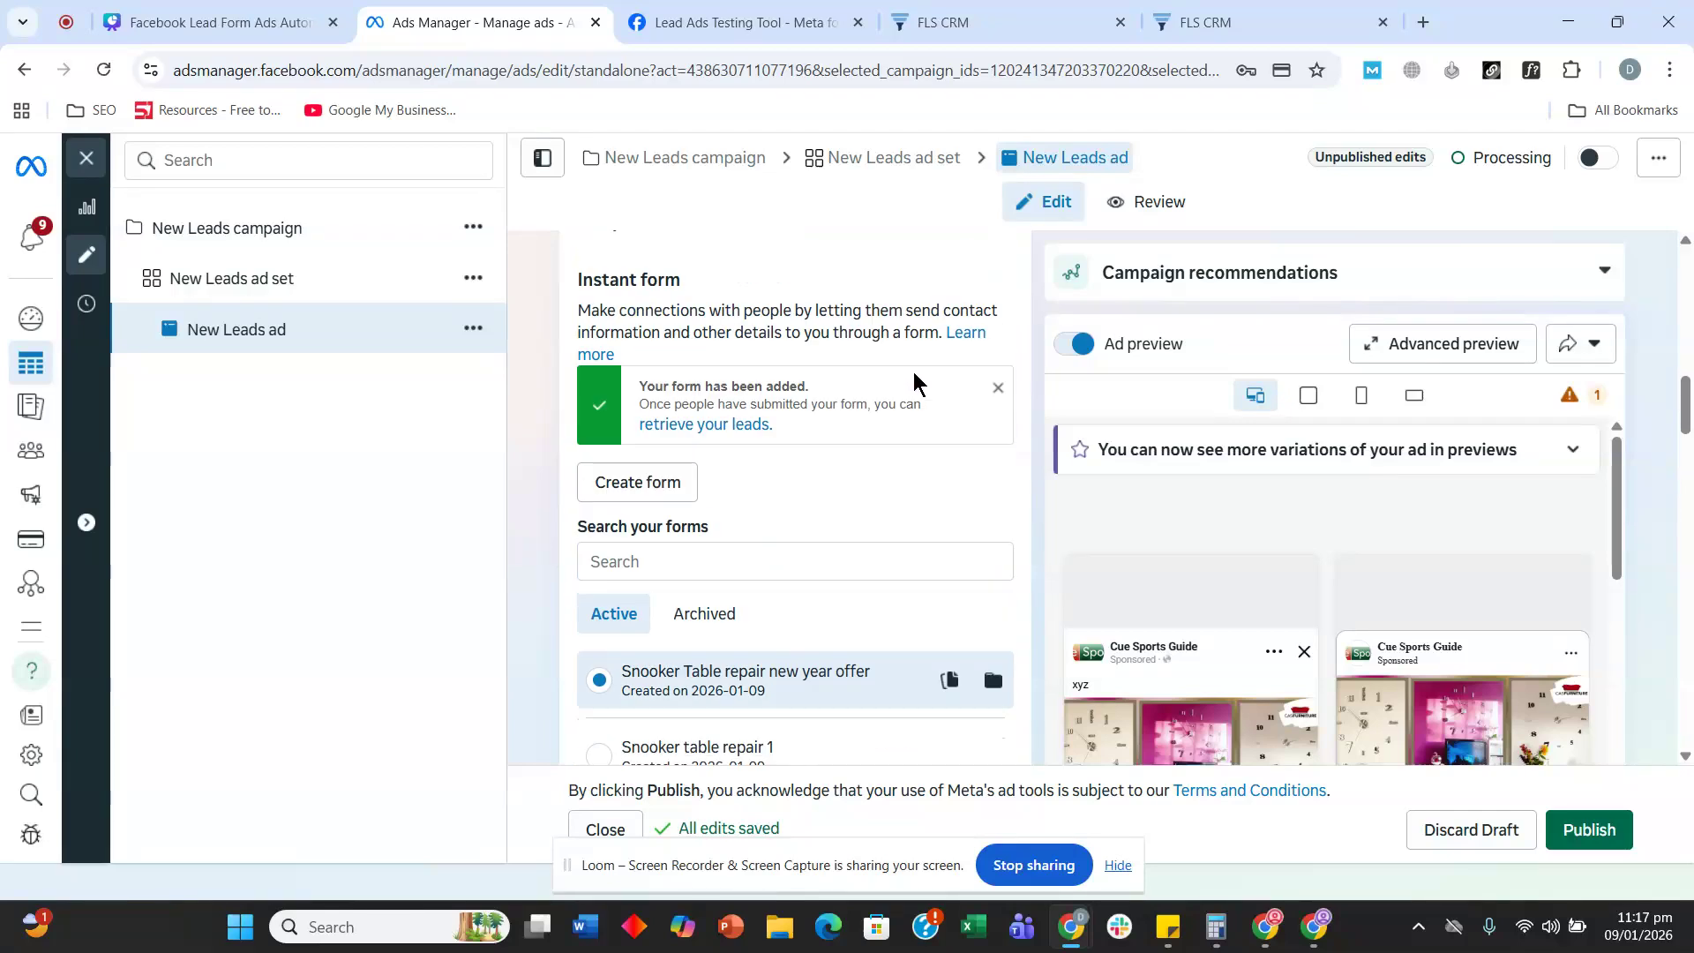
{"action": "scroll", "coordinate": [912, 374], "scroll_direction": "up", "scroll_amount": 8}
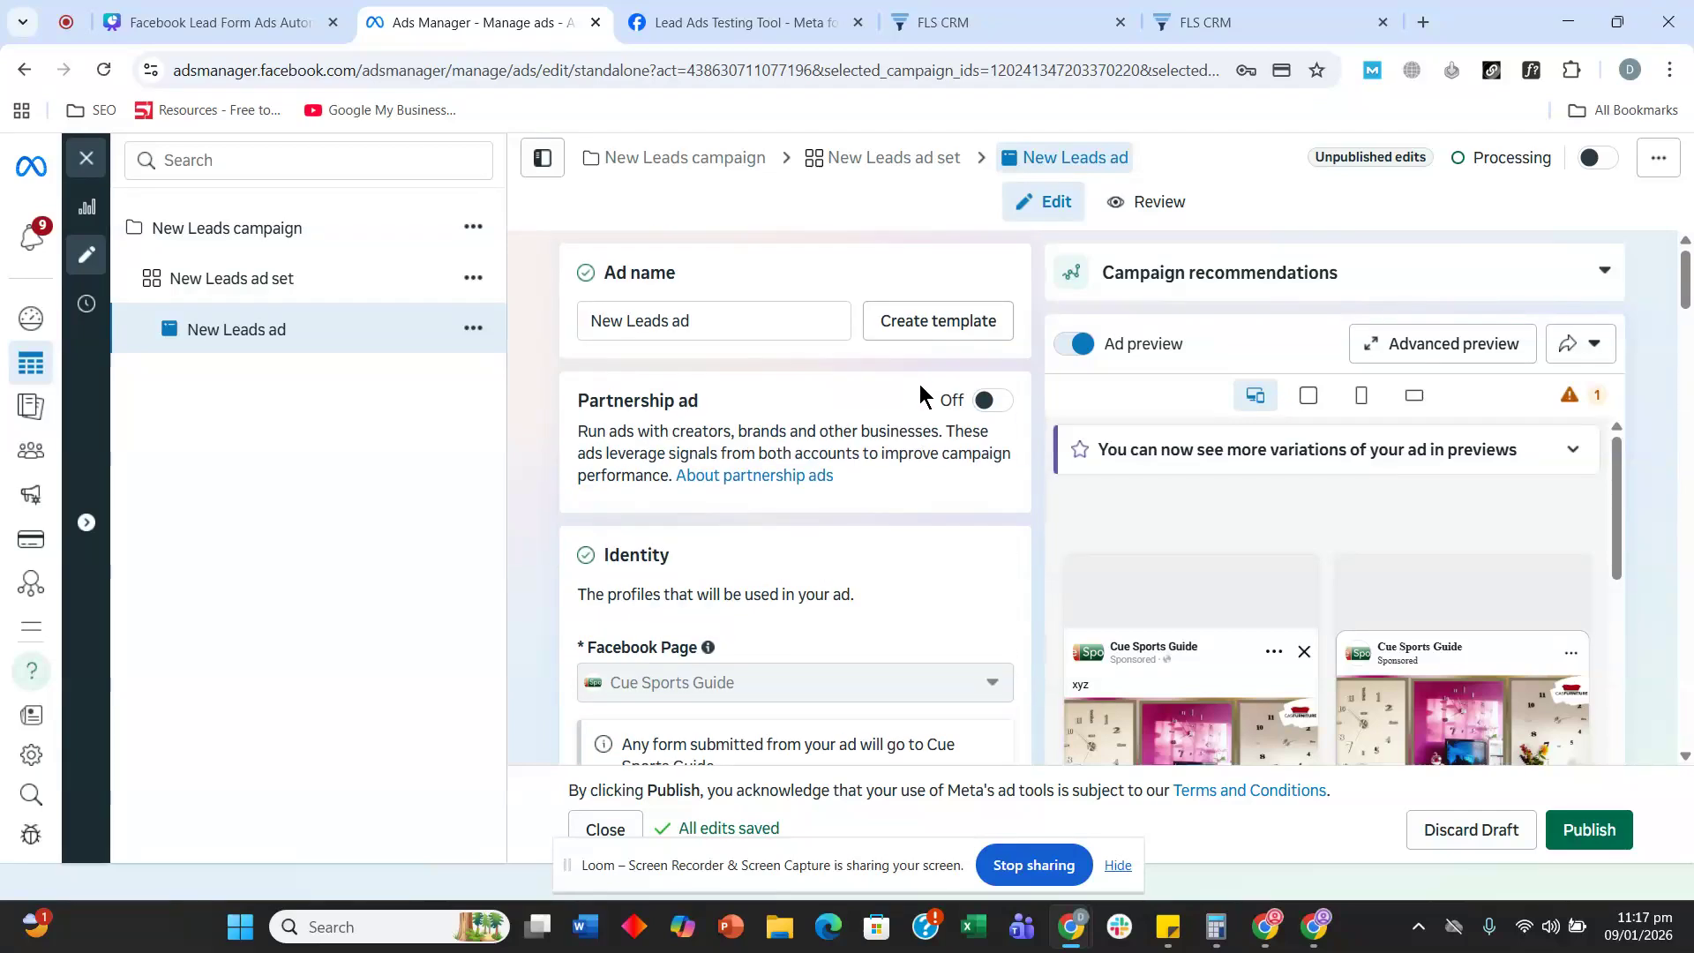
{"action": "scroll", "coordinate": [909, 410], "scroll_direction": "down", "scroll_amount": 8}
{"action": "scroll", "coordinate": [855, 499], "scroll_direction": "down", "scroll_amount": 6}
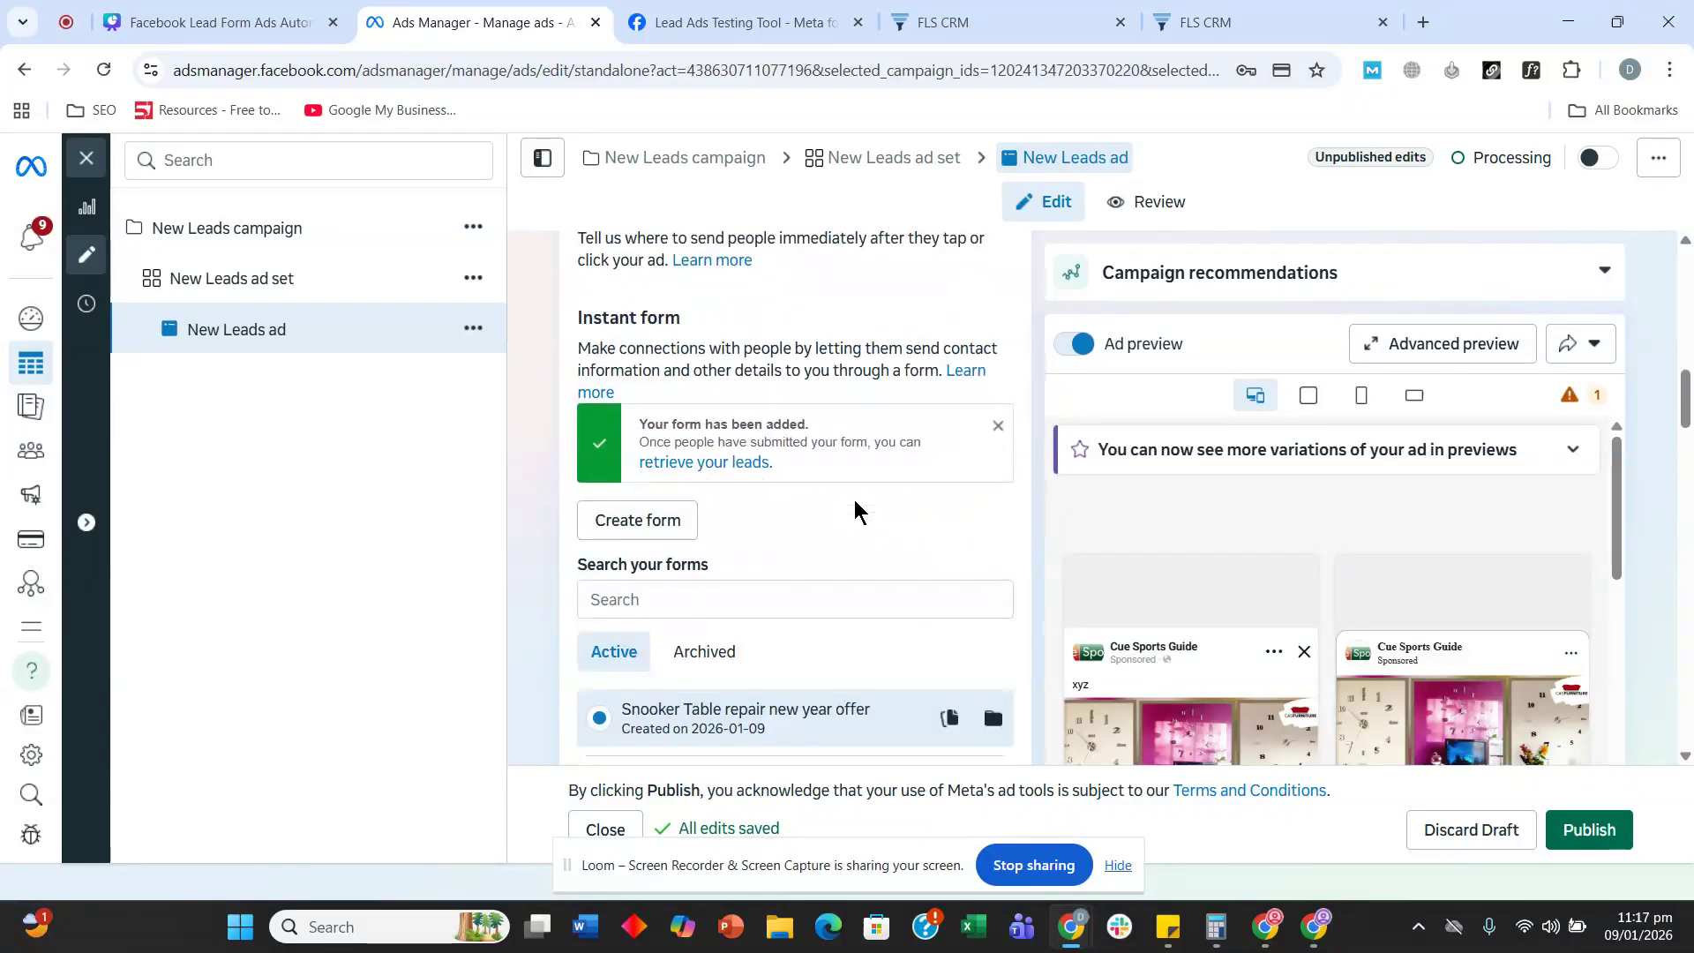
{"action": "left_click", "coordinate": [961, 500]}
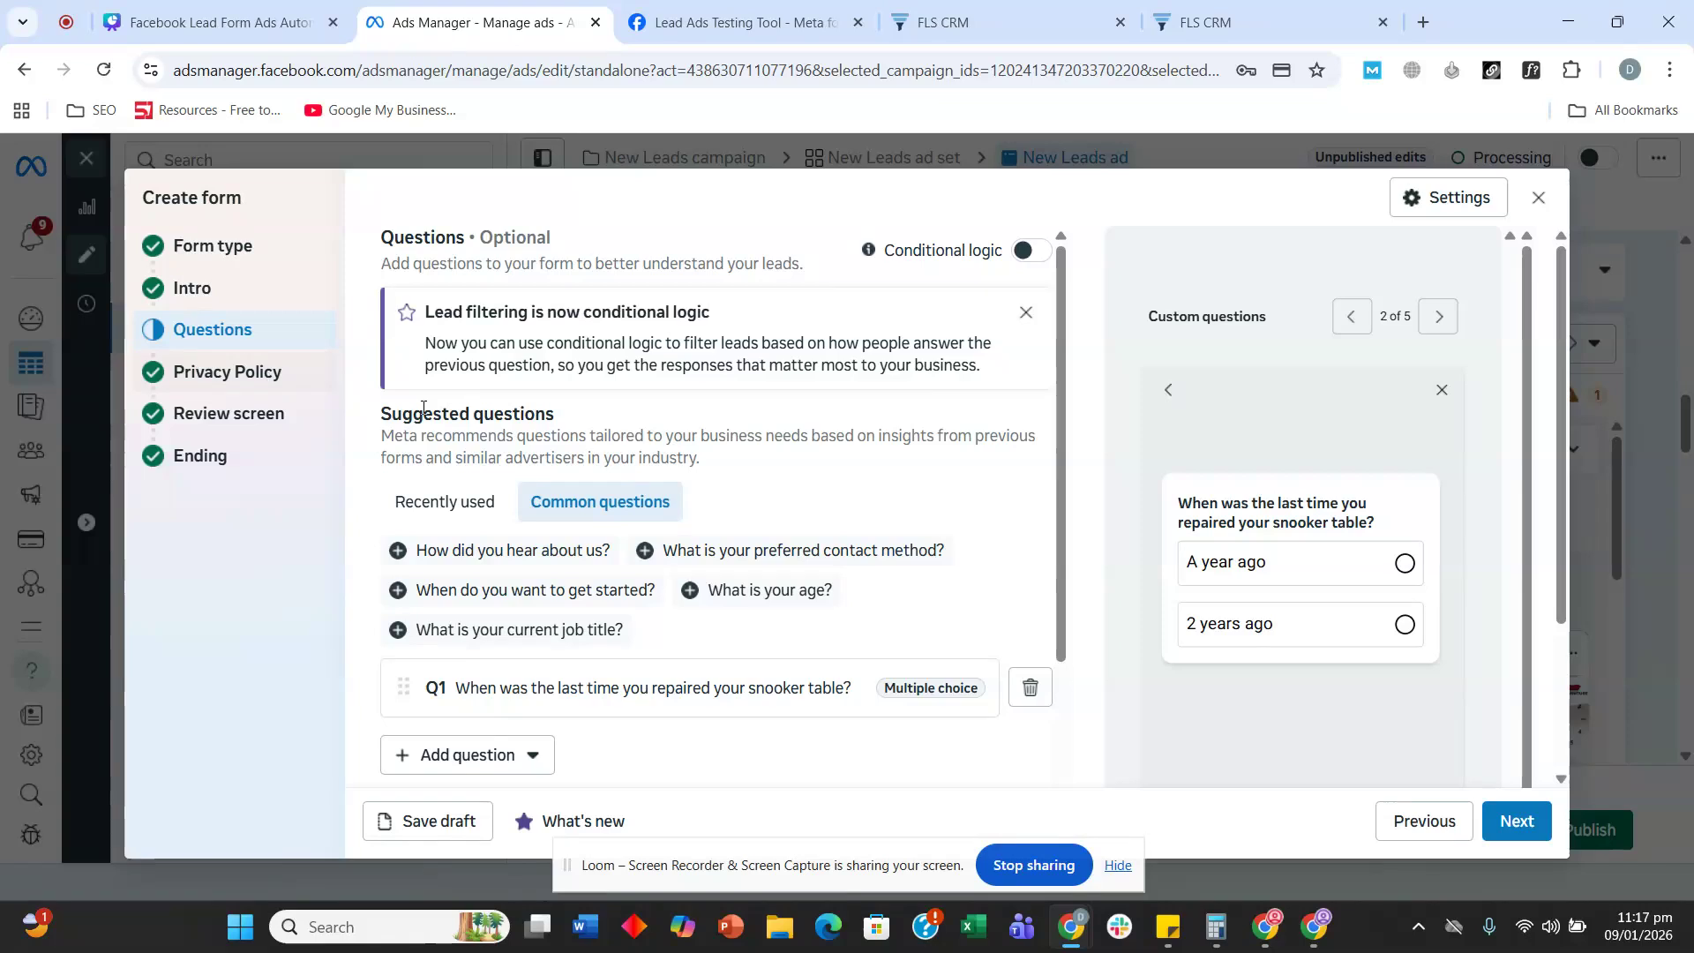
- Expand the multiple choice question and copy its text "When was the last time you repaired your snooker table?"
{"action": "scroll", "coordinate": [650, 589], "scroll_direction": "down", "scroll_amount": 3}
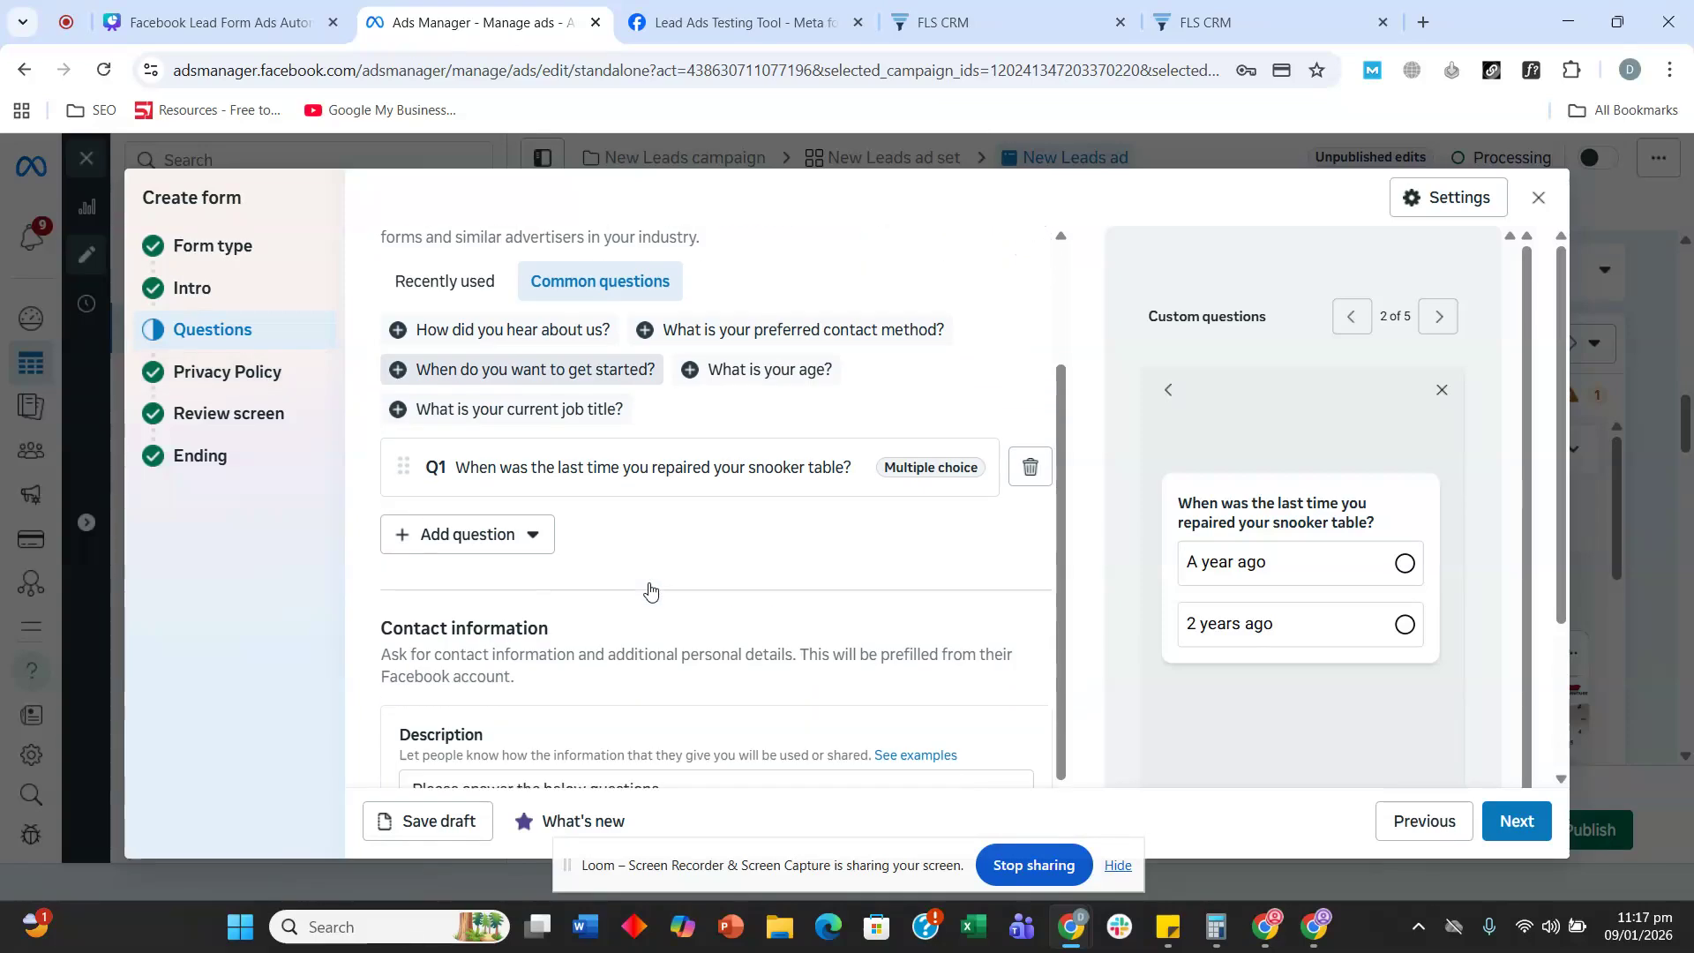
{"action": "left_click", "coordinate": [765, 476]}
{"action": "triple_click", "coordinate": [624, 542]}
{"action": "key", "text": "ctrl+c"}
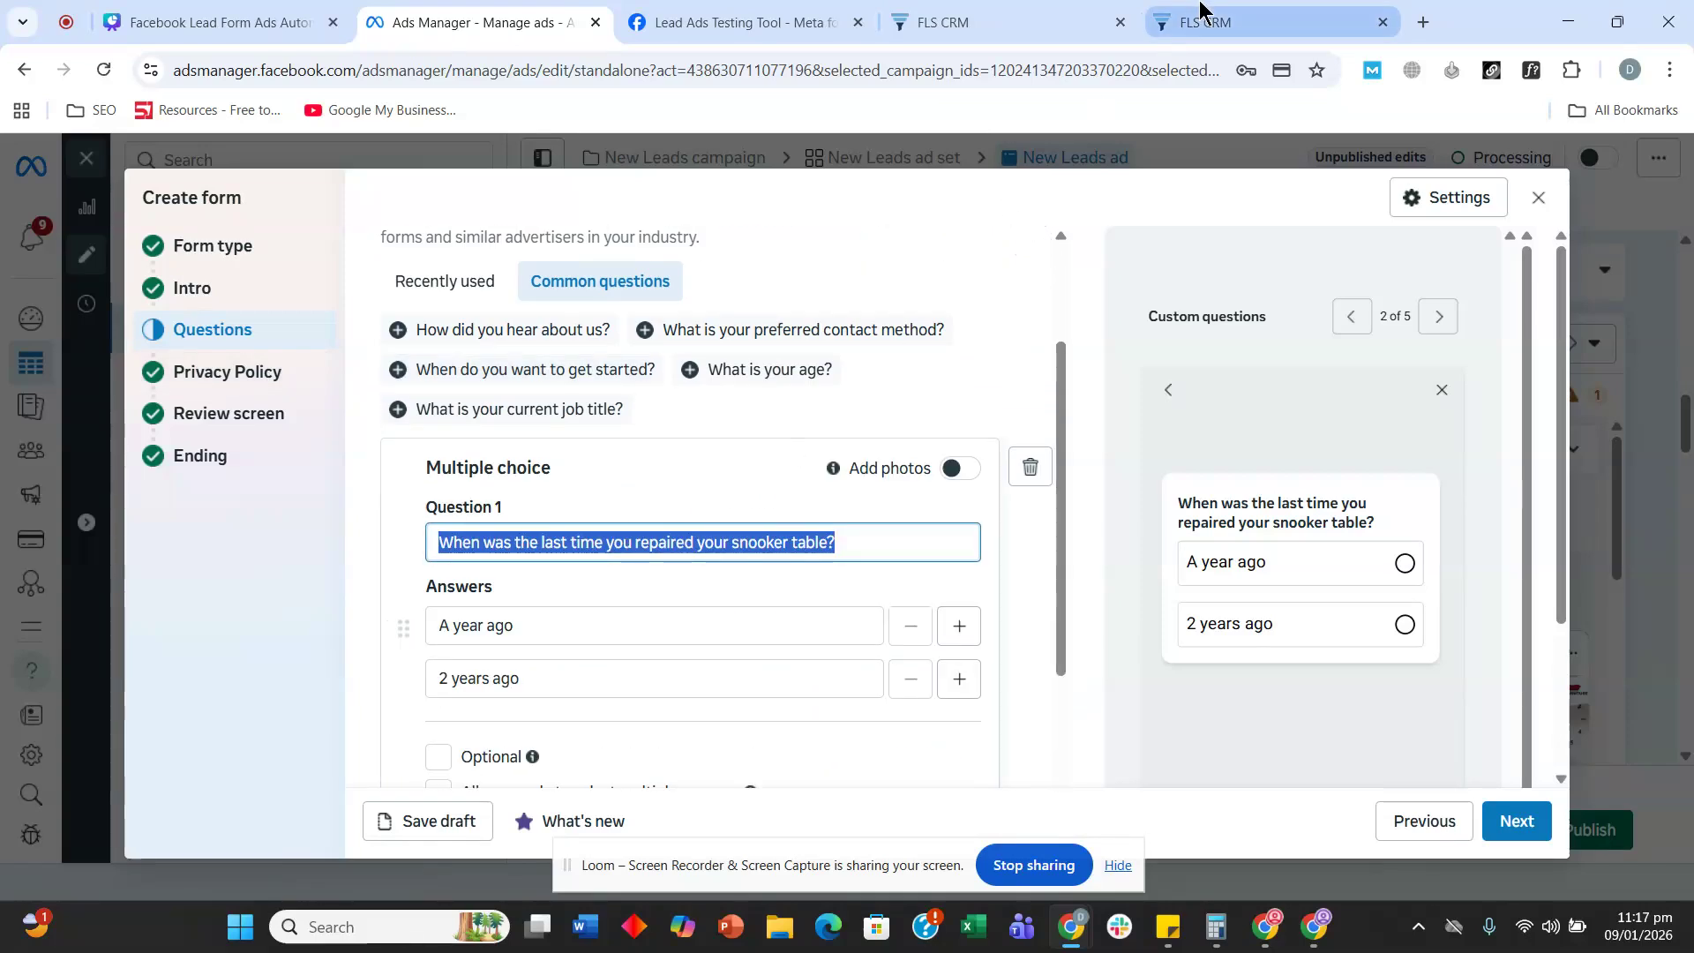
- In the FLS CRM custom field form, name the field "When was the last time you repaired your snooker table?" and set its group to Contact
{"action": "left_click", "coordinate": [1200, 13]}
{"action": "left_click", "coordinate": [1373, 790]}
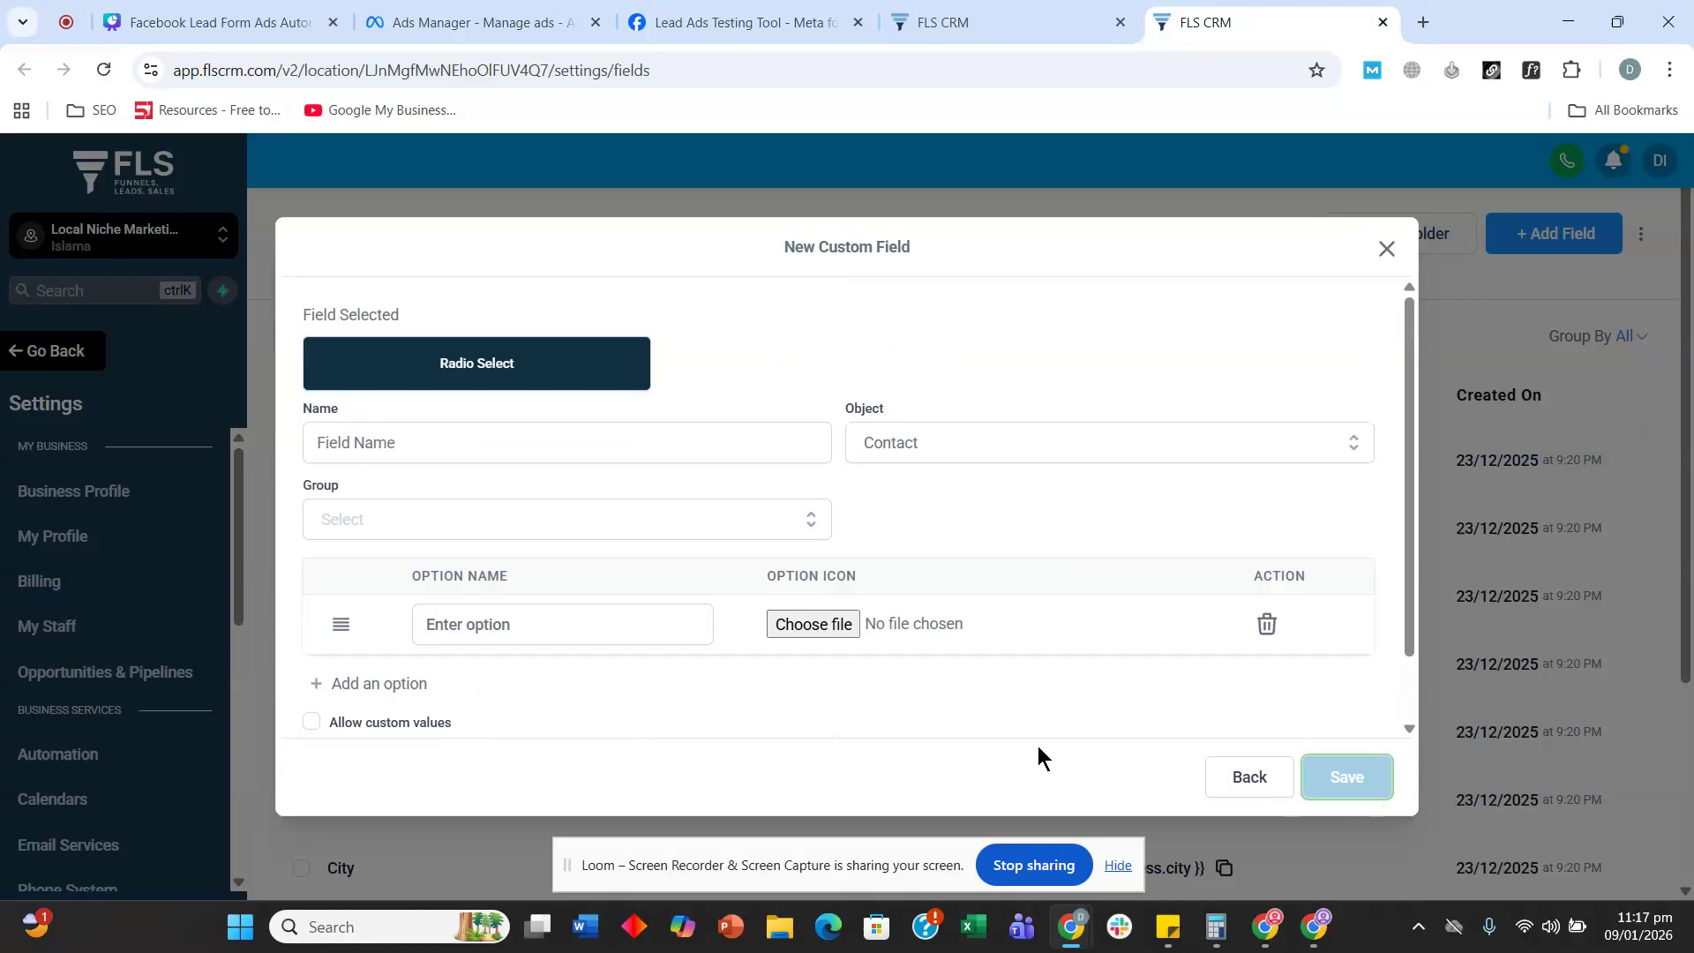
{"action": "left_click", "coordinate": [622, 458]}
{"action": "key", "text": "ctrl+v"}
{"action": "left_click", "coordinate": [653, 512]}
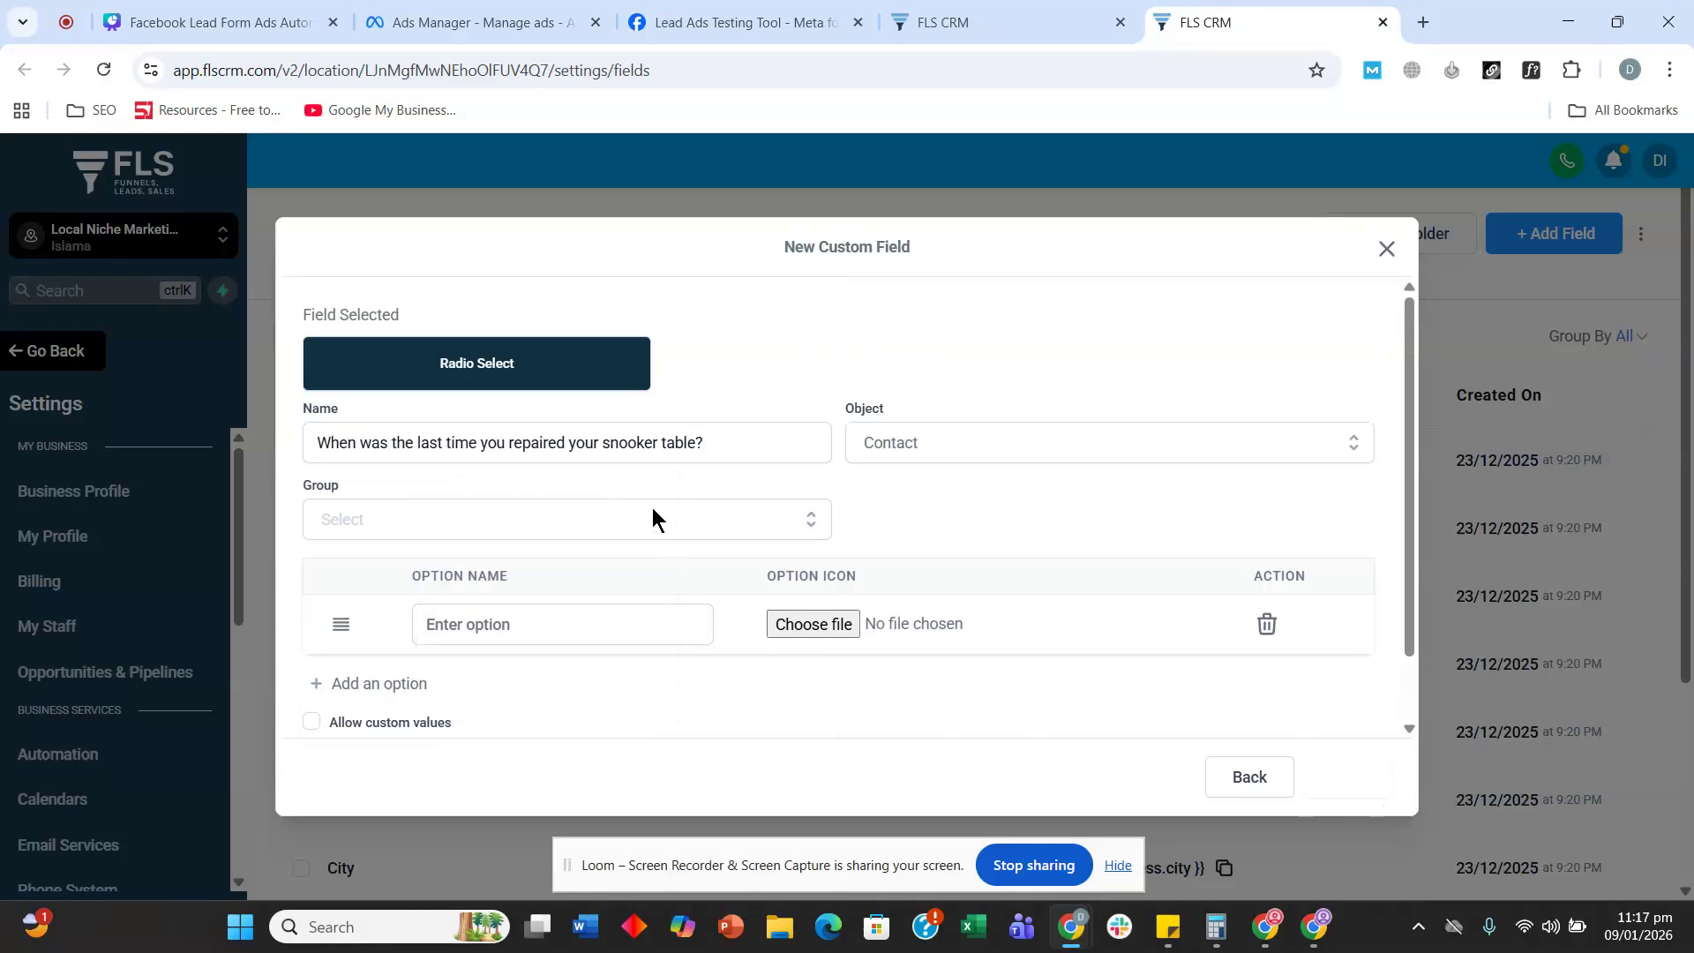
{"action": "left_click", "coordinate": [490, 488]}
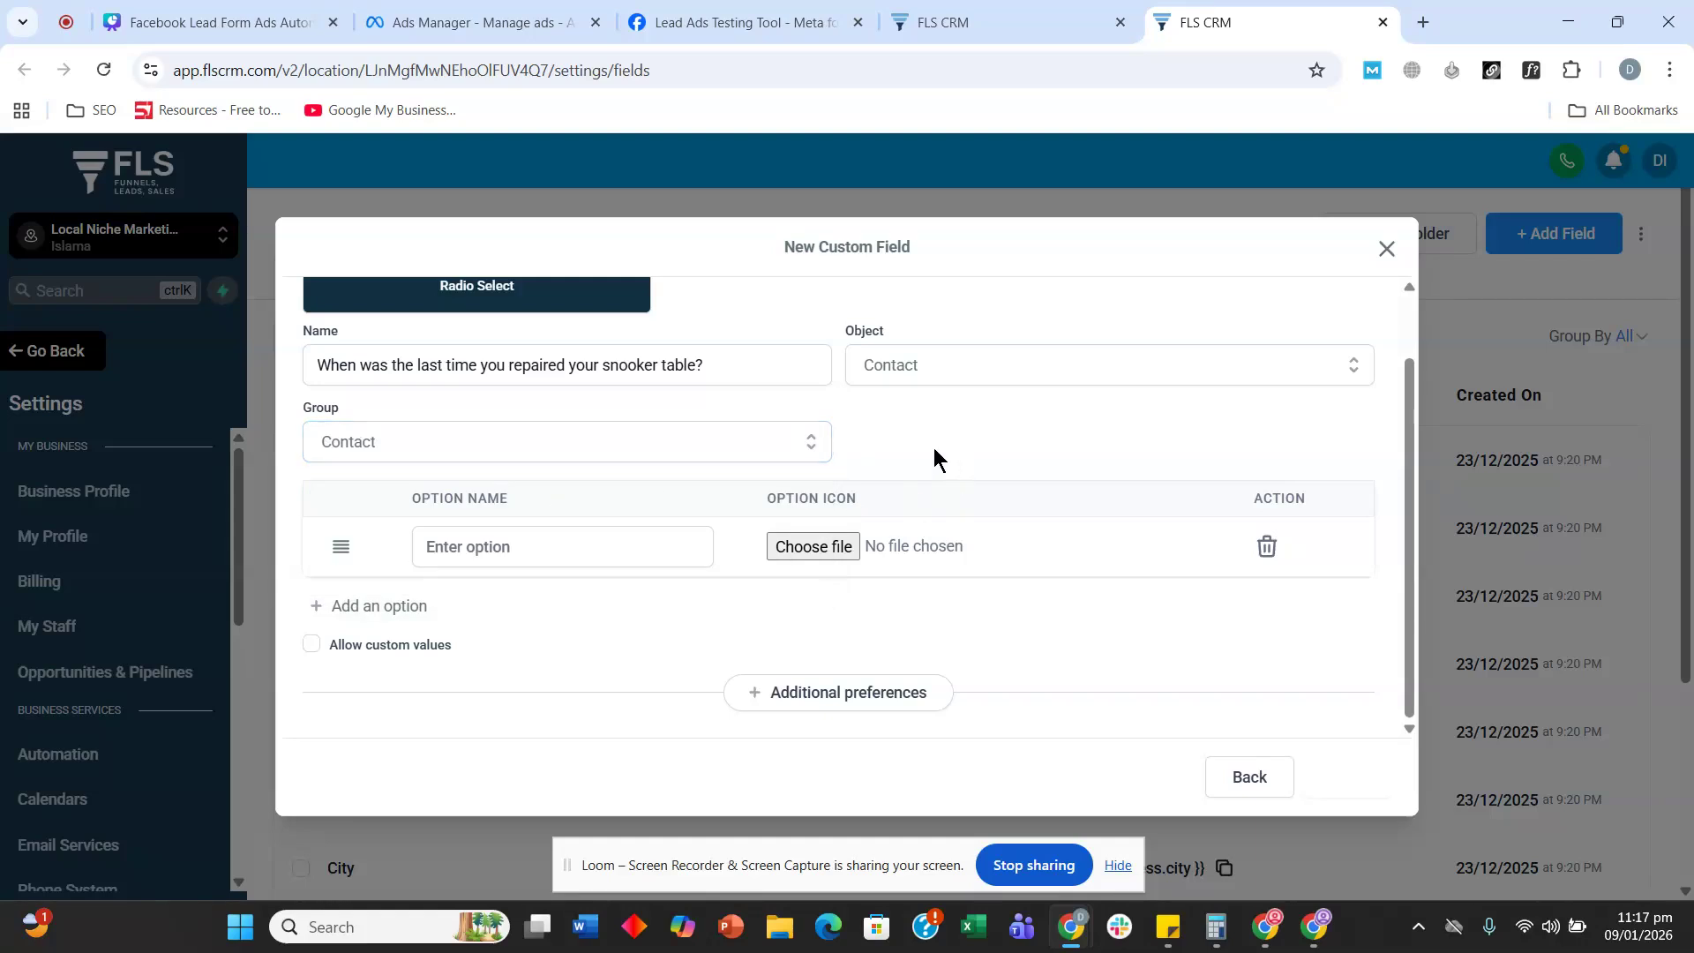
- Copy the answer "A year ago" from the Ads Manager form into the custom field's first option
{"action": "left_click", "coordinate": [479, 548]}
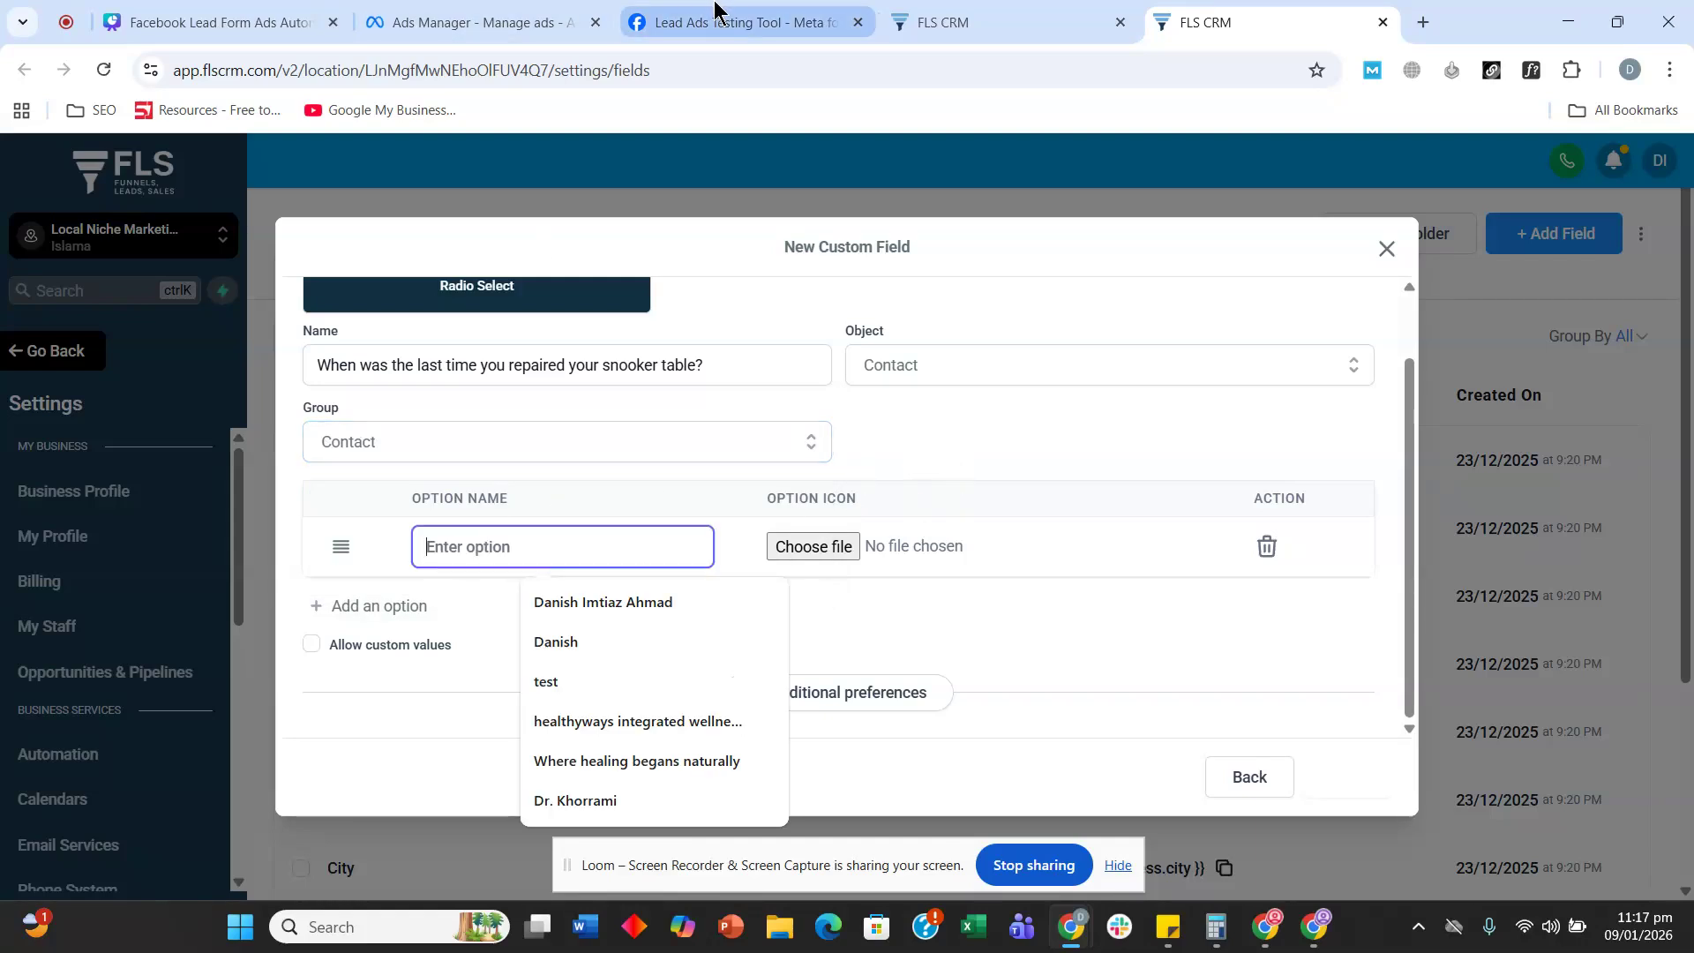
{"action": "left_click", "coordinate": [525, 27]}
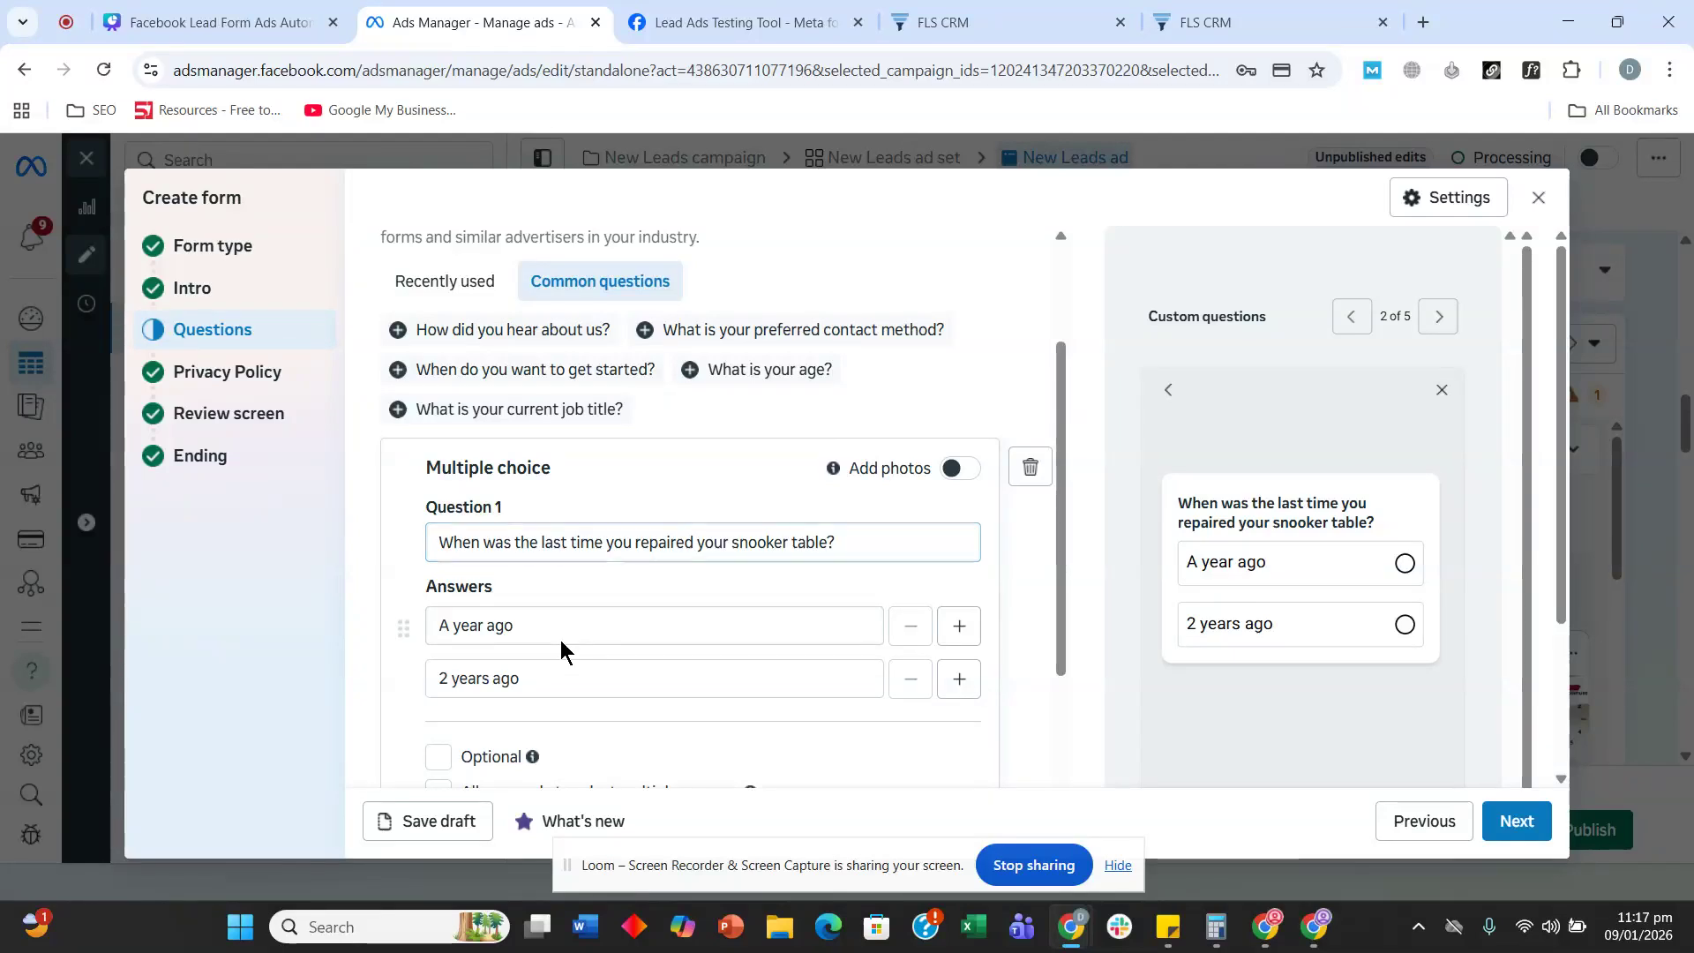
{"action": "left_click", "coordinate": [553, 632]}
{"action": "key", "text": "ctrl+a"}
{"action": "key", "text": "ctrl+c"}
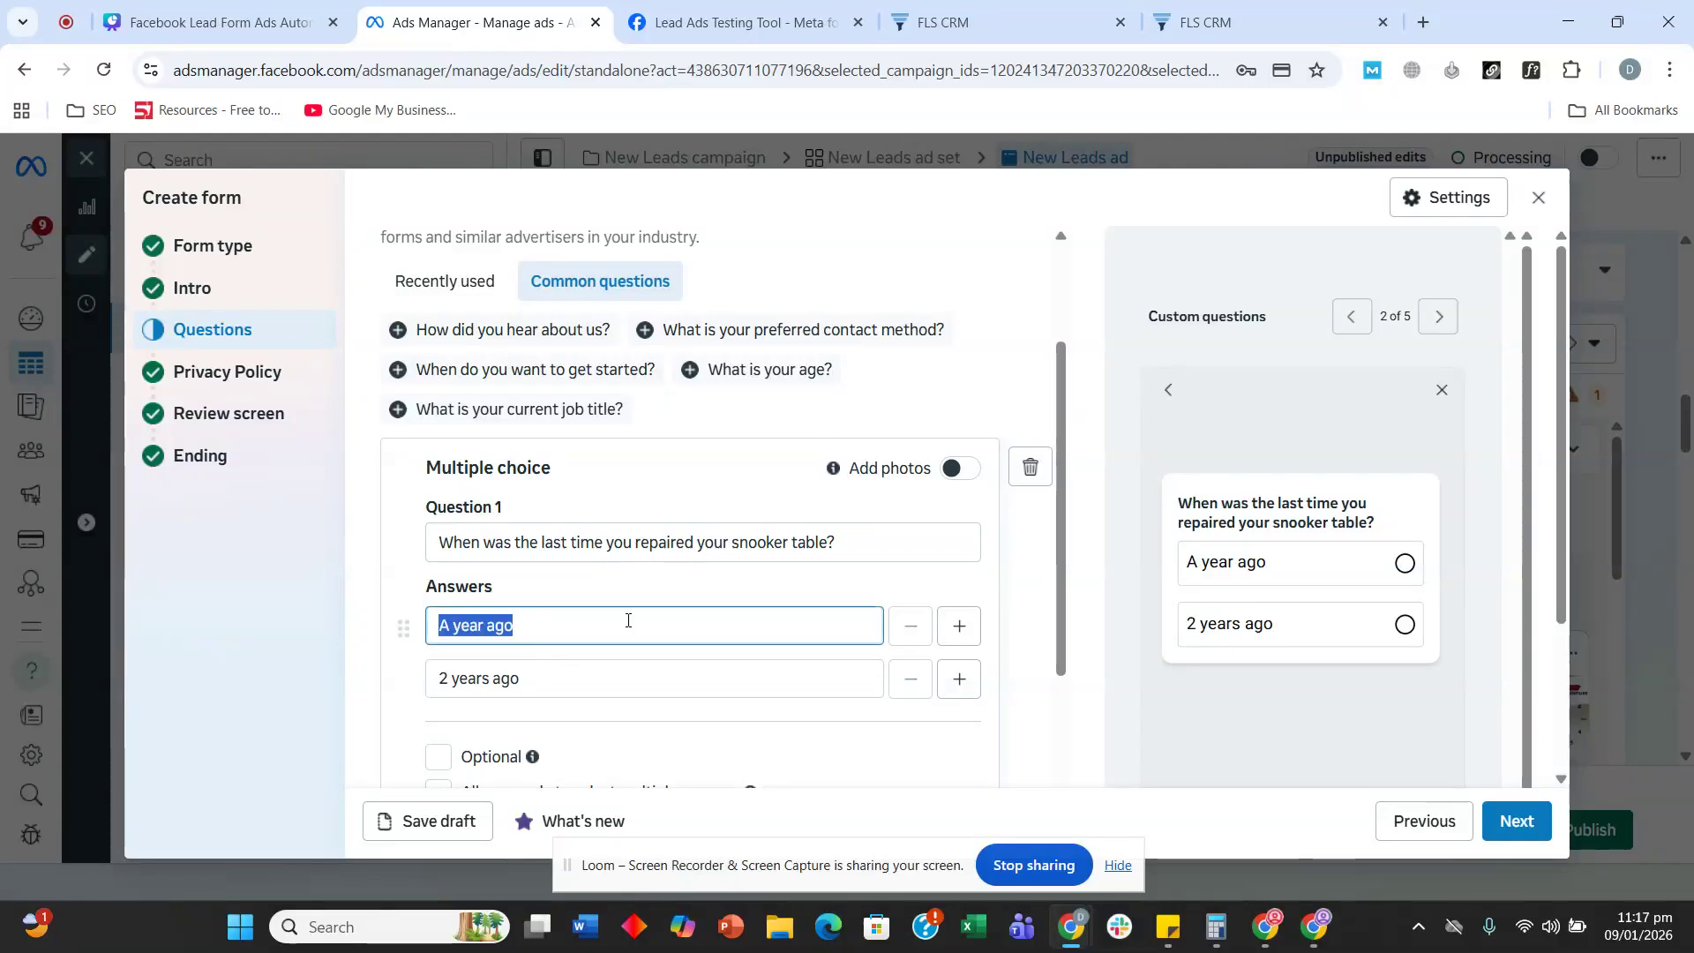
{"action": "left_click", "coordinate": [1212, 22]}
{"action": "key", "text": "ctrl+v"}
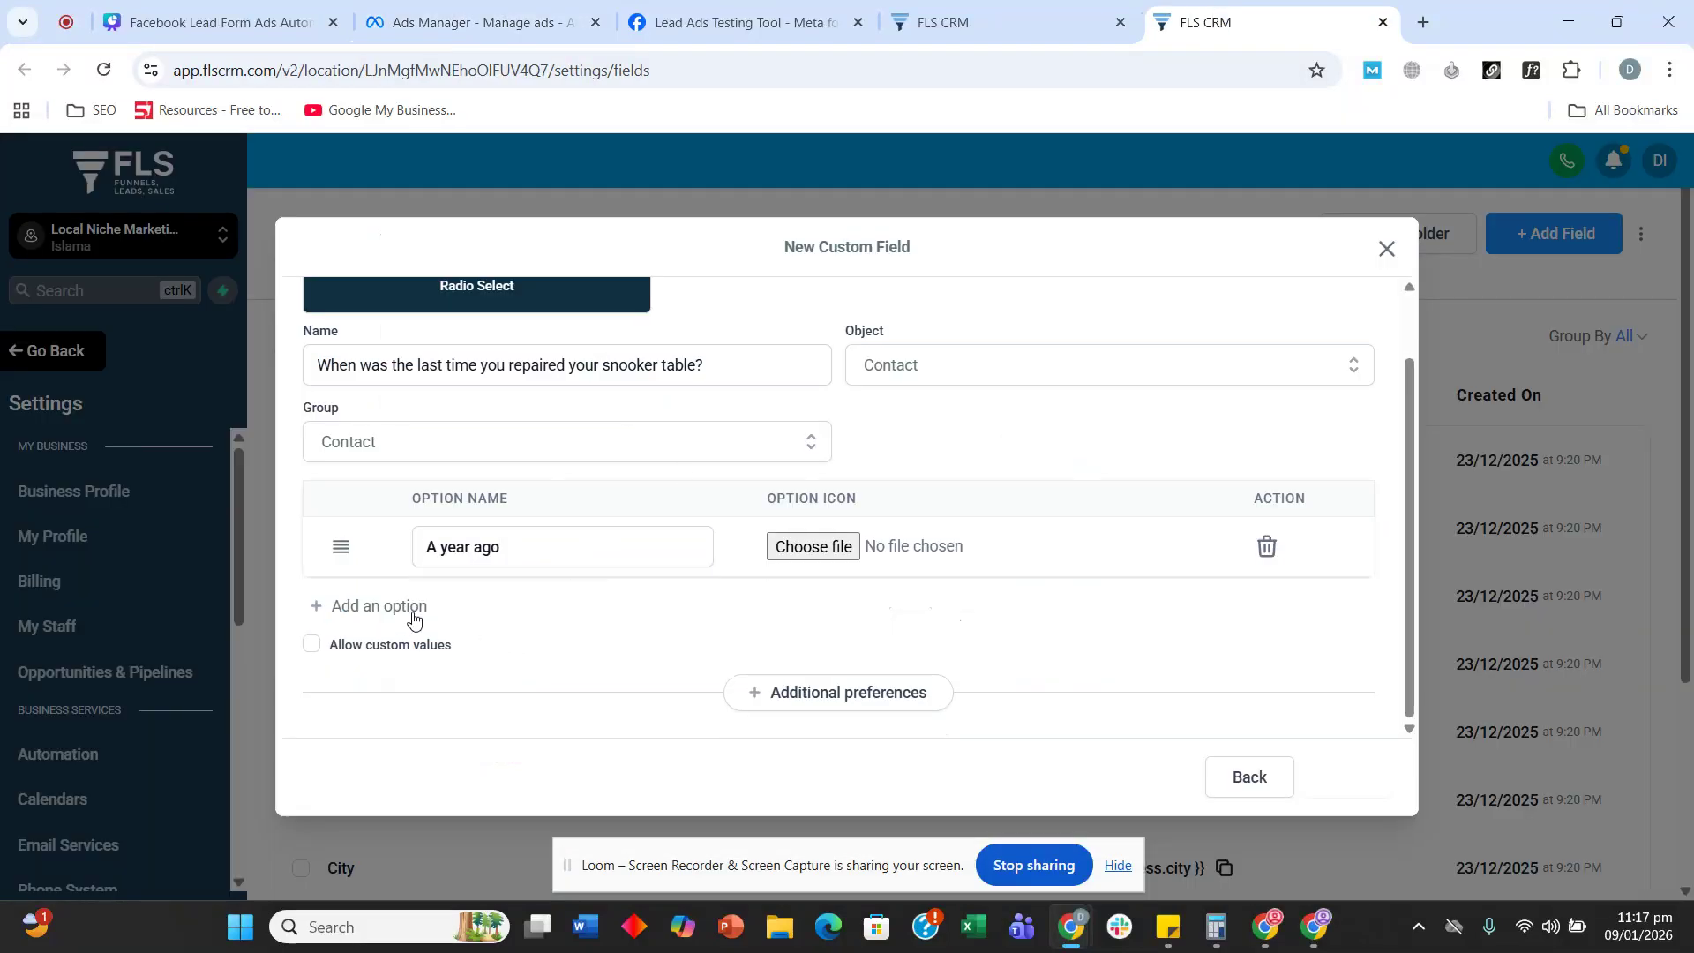
- Add a second option "2 years ago" and save the custom field
{"action": "left_click", "coordinate": [370, 605]}
{"action": "type", "text": "2 years ago"}
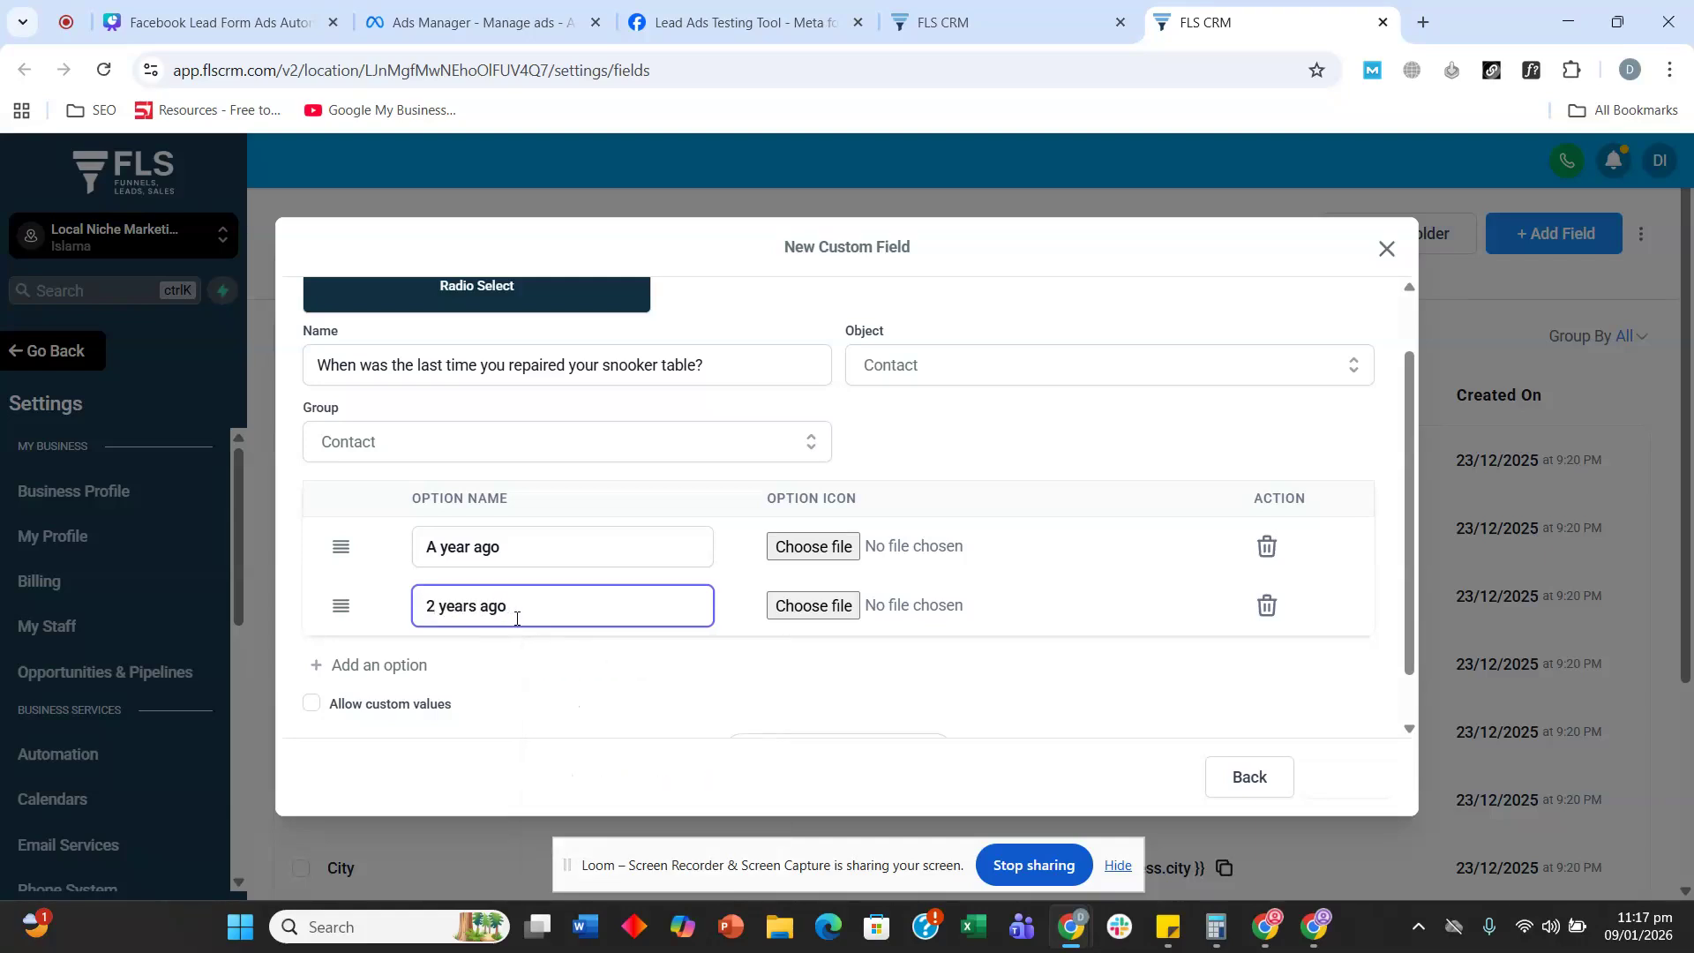
{"action": "scroll", "coordinate": [964, 453], "scroll_direction": "down", "scroll_amount": 1}
{"action": "scroll", "coordinate": [795, 600], "scroll_direction": "up", "scroll_amount": 2}
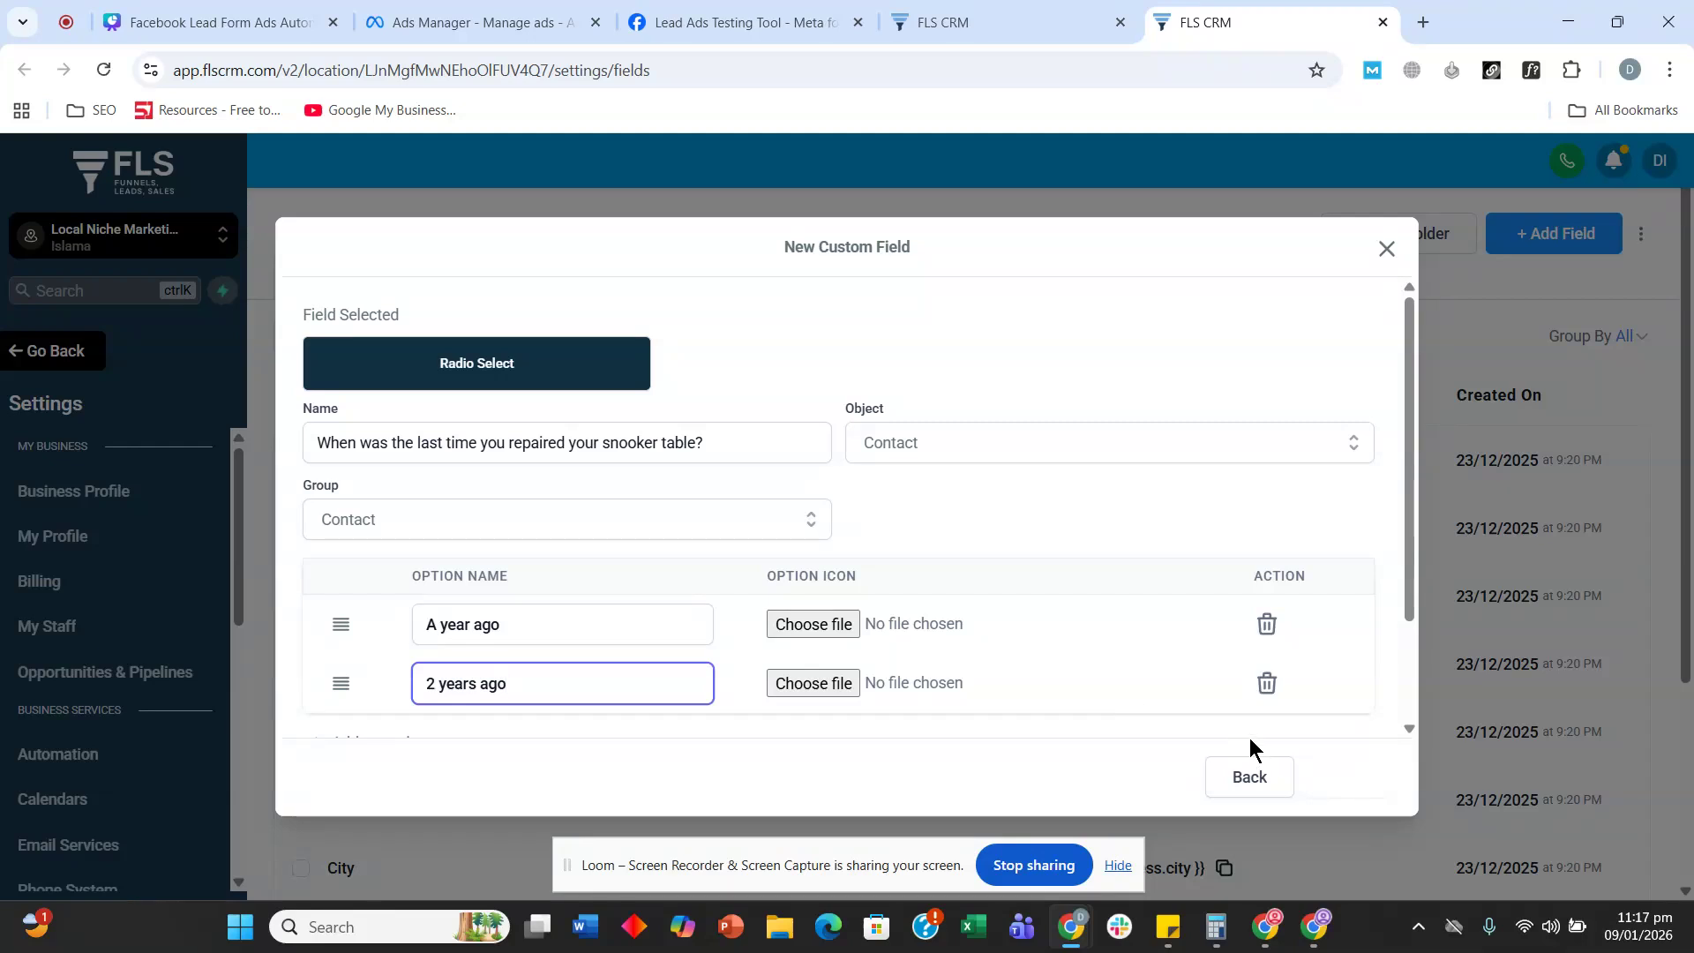
{"action": "left_click", "coordinate": [1349, 793]}
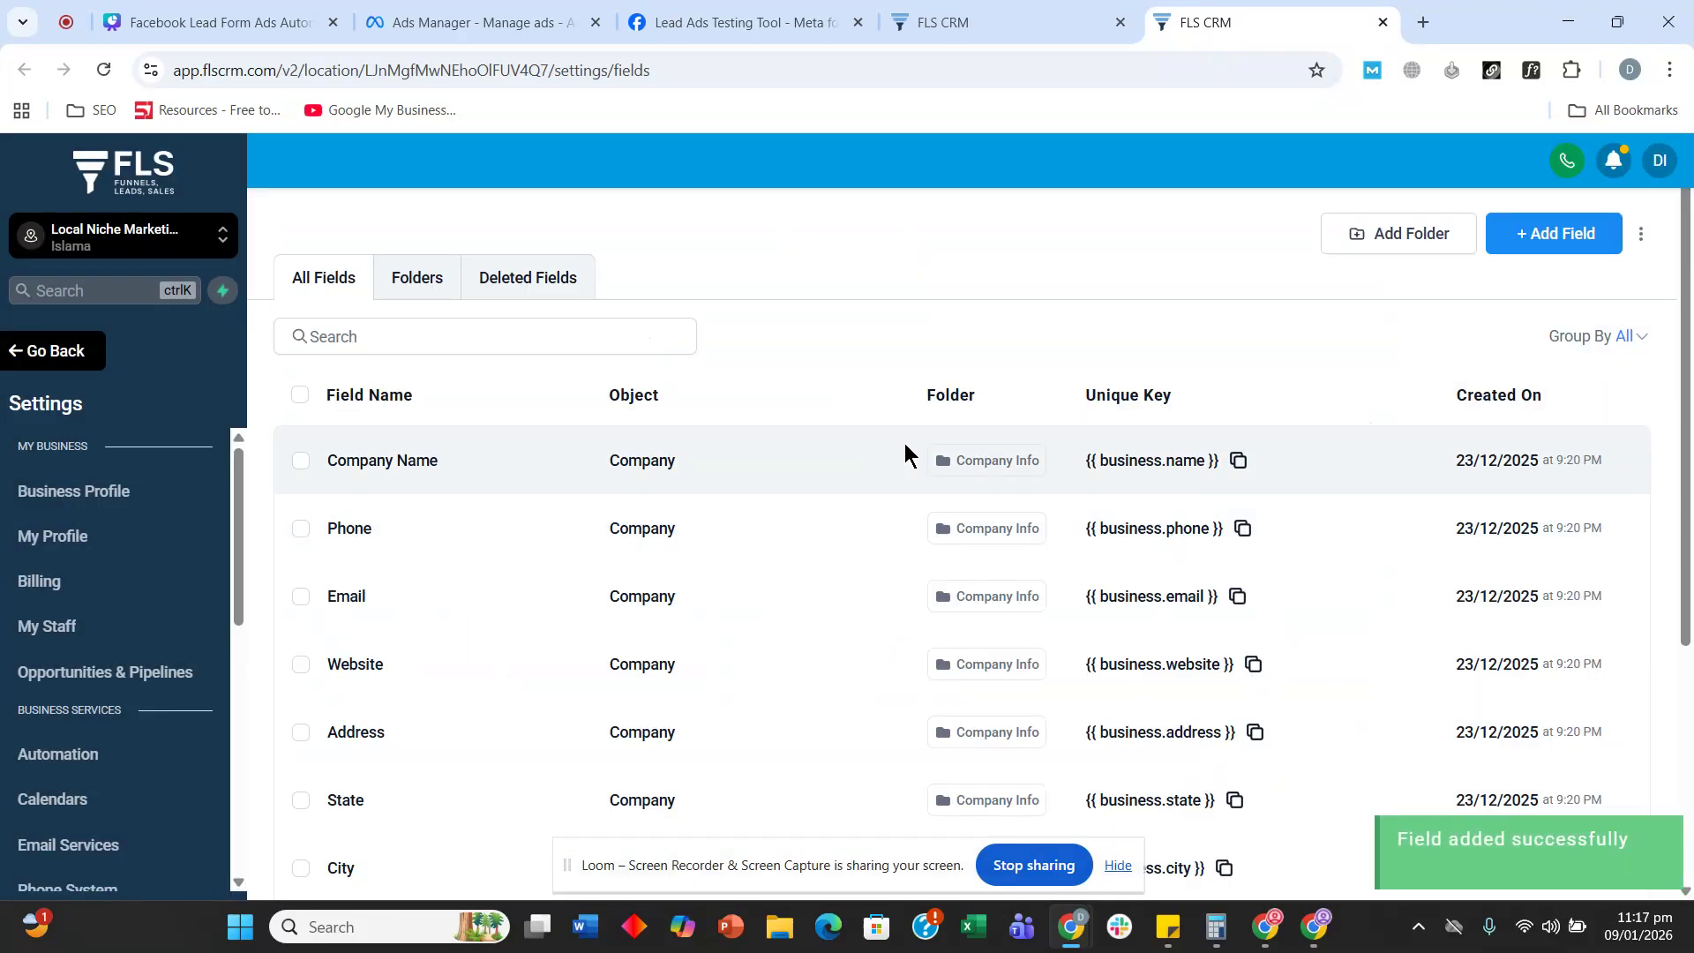
- Open the field mapping of the Snooker Table repair new year offer form and try to find the question's CRM field with "when"
{"action": "left_click", "coordinate": [1017, 19]}
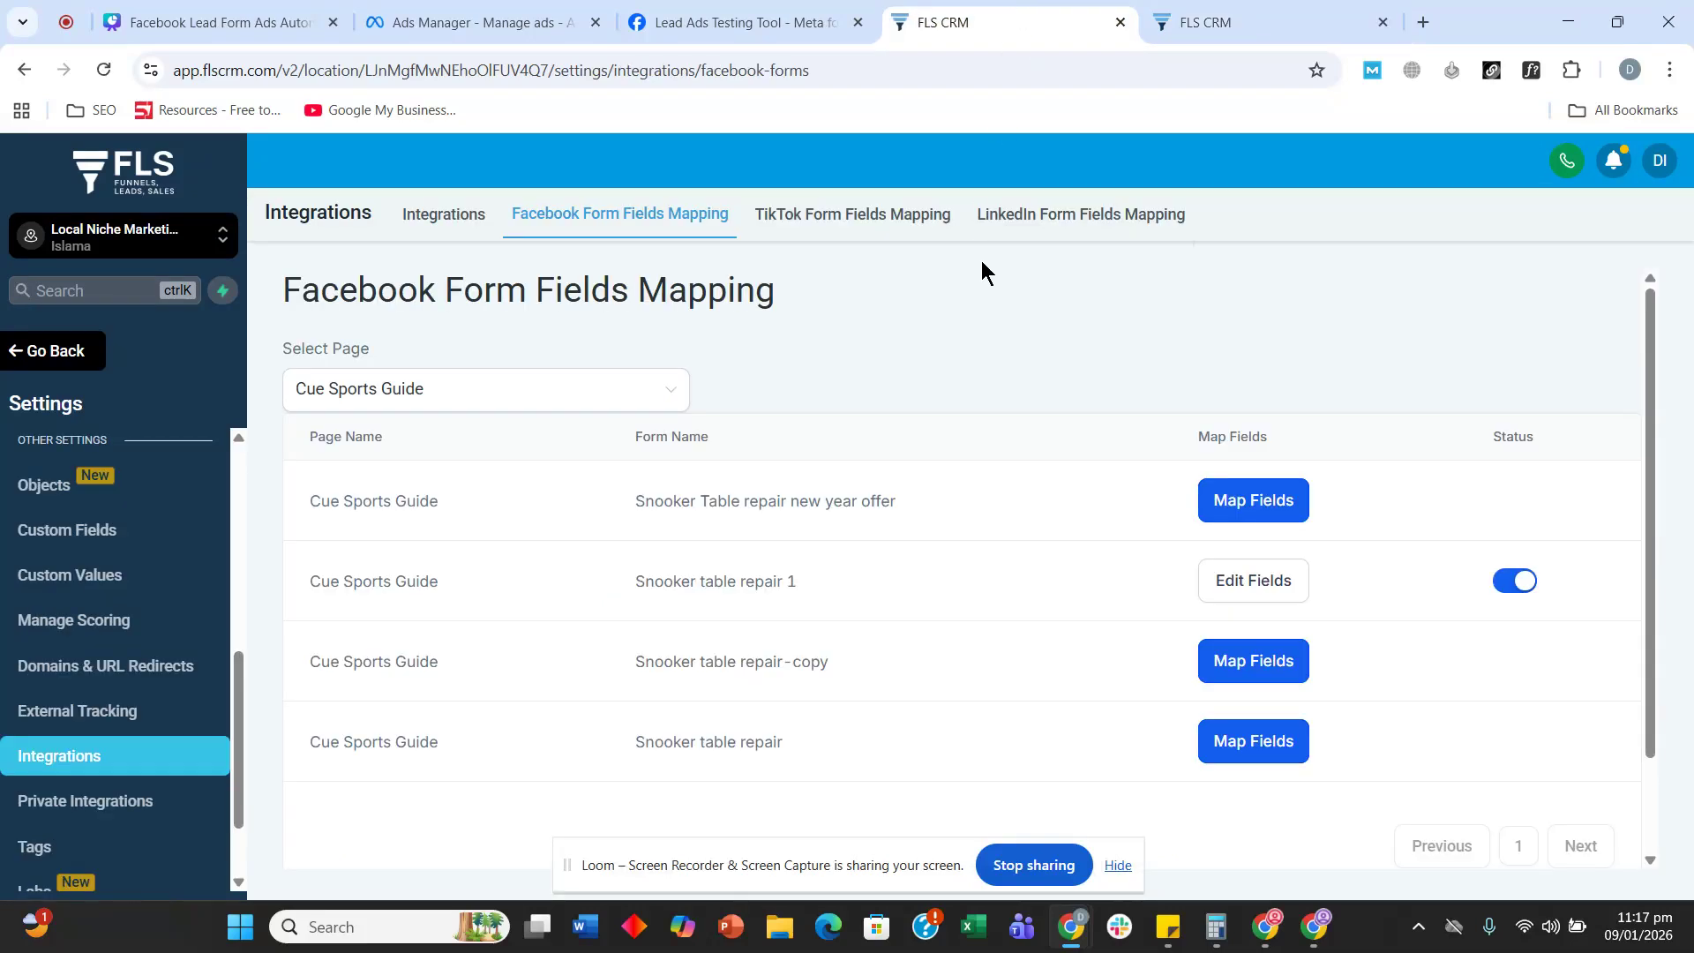
{"action": "left_click", "coordinate": [1240, 509]}
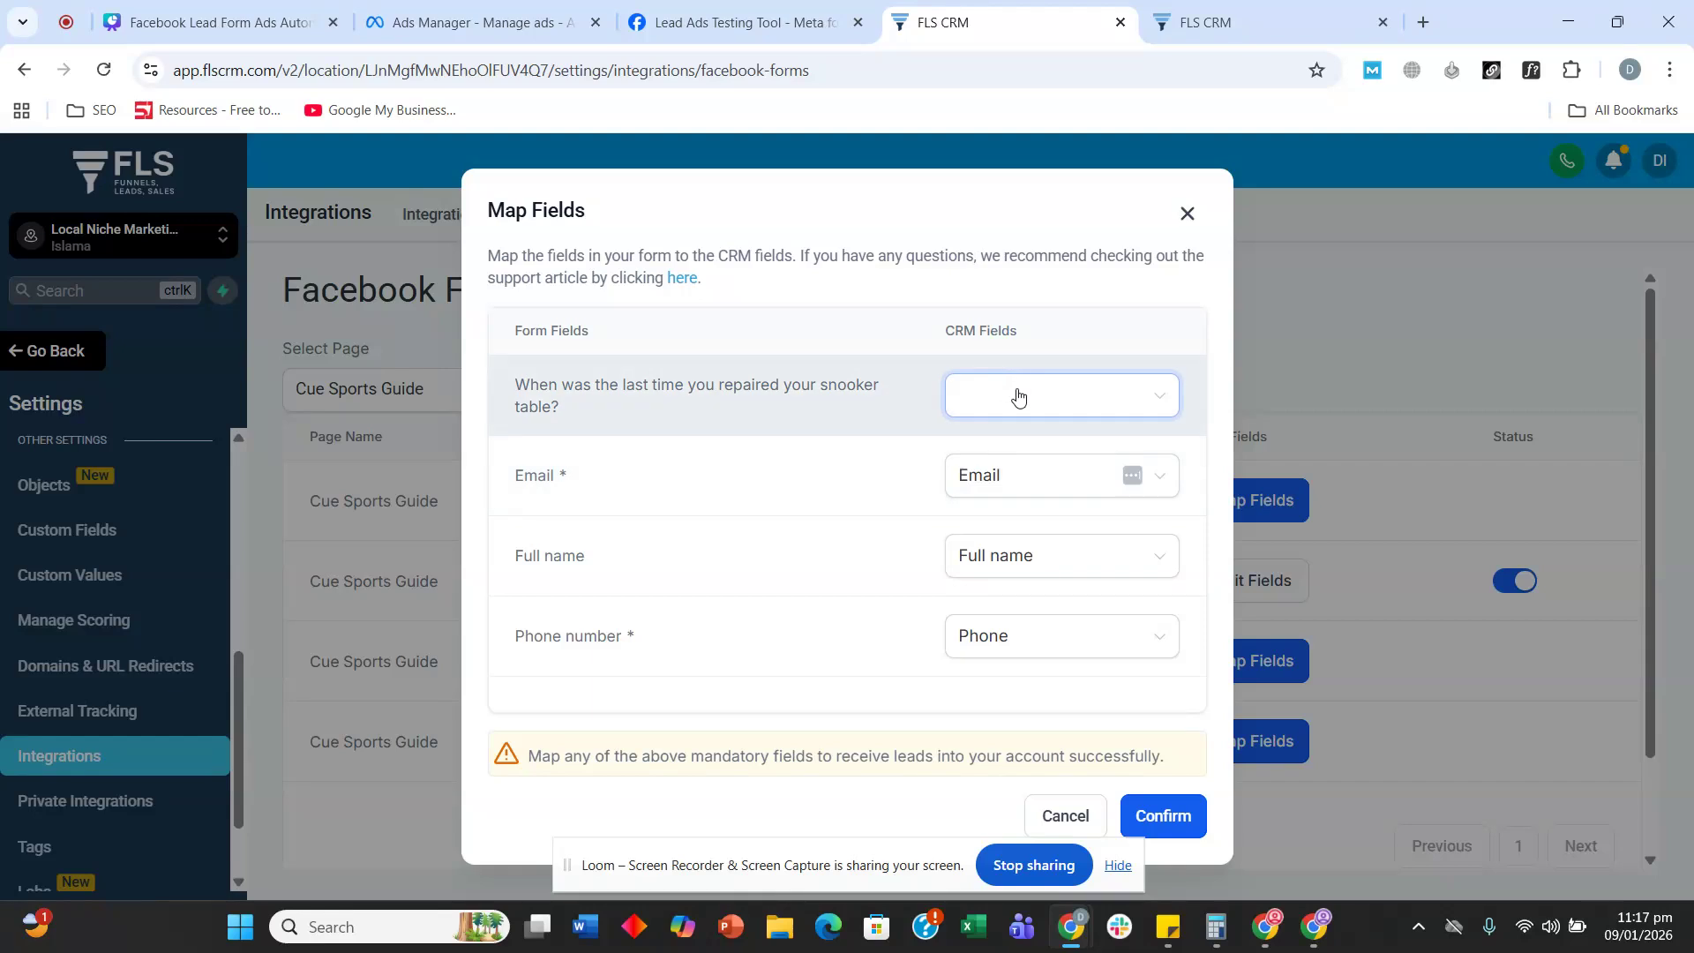
{"action": "type", "text": "hen"}
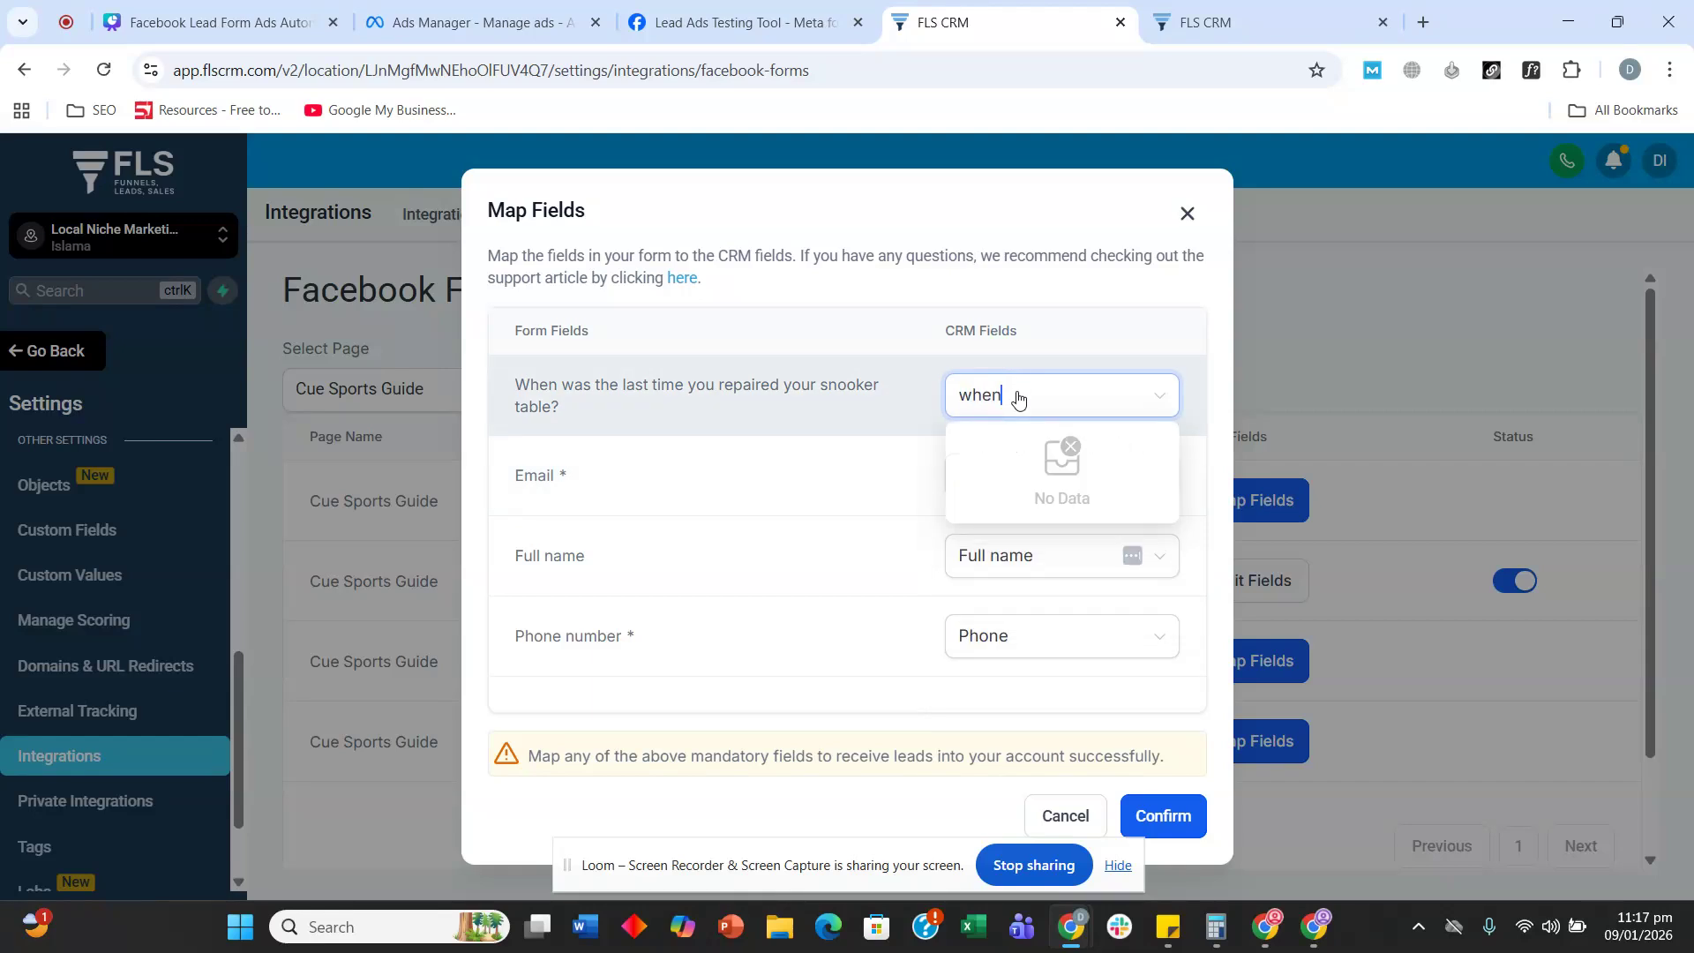
{"action": "key", "text": "BackSpace"}
{"action": "key", "text": "BackSpace"}
{"action": "key", "text": "BackSpace"}
{"action": "key", "text": "BackSpace"}
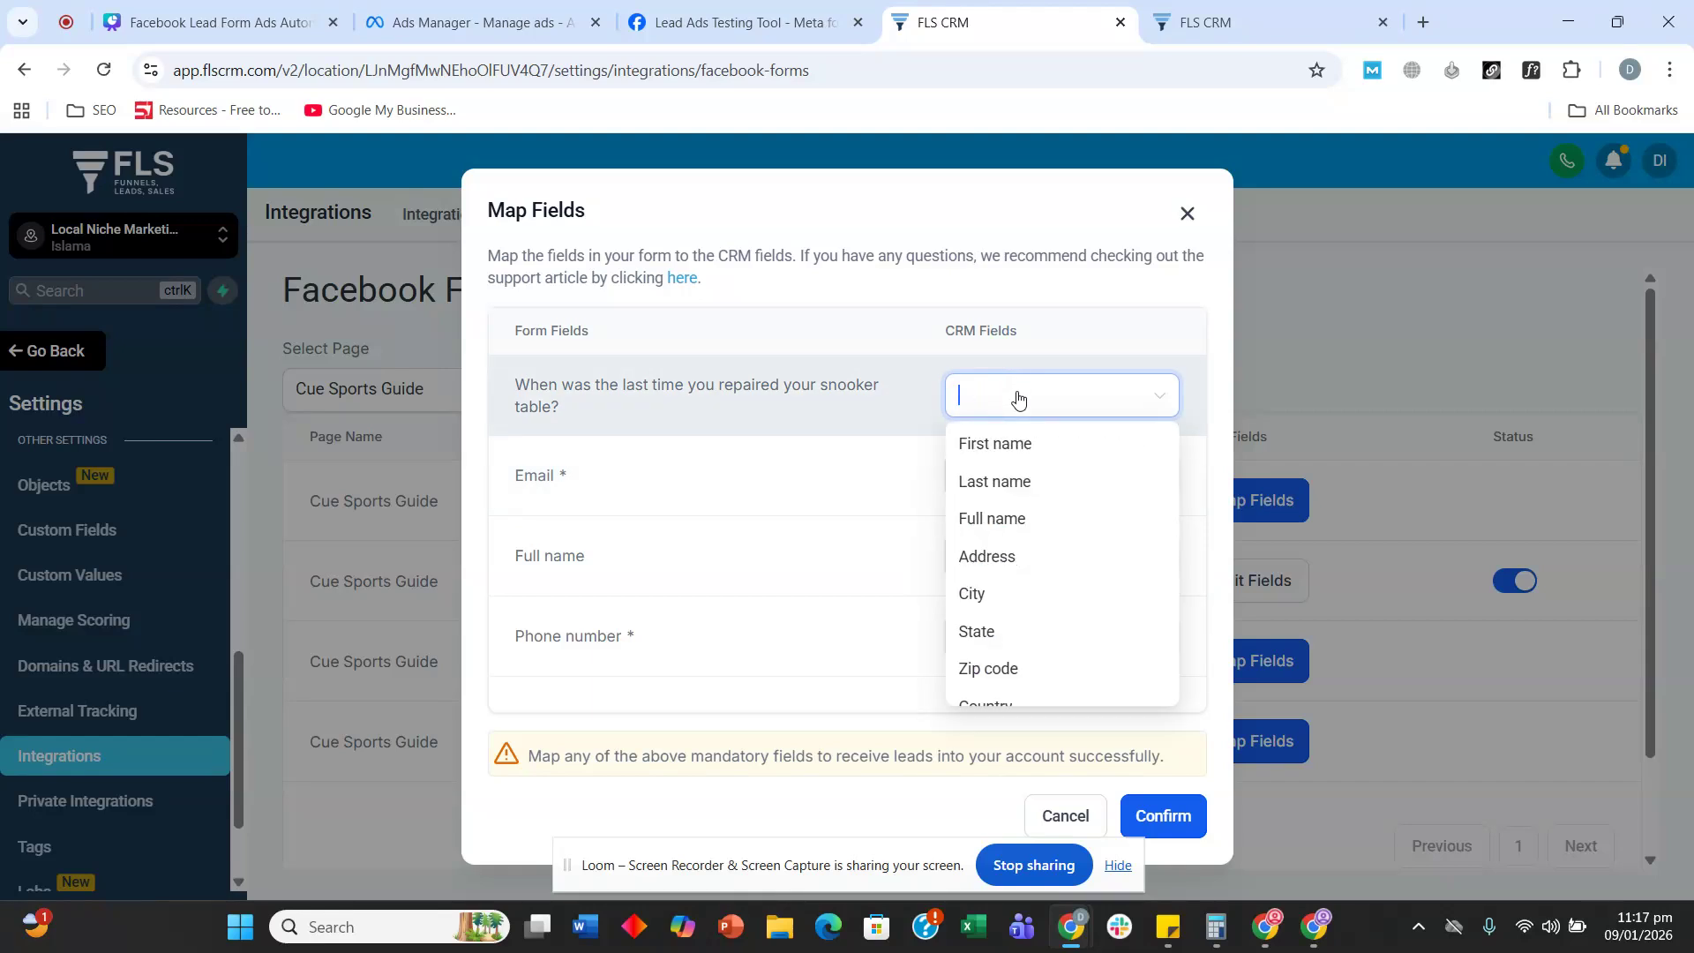
- Reload the Facebook form mapping page, map the new year offer form's snooker table question to the matching custom field, and confirm the mapping
{"action": "left_click", "coordinate": [1260, 16]}
{"action": "left_click", "coordinate": [1015, 21]}
{"action": "left_click", "coordinate": [103, 69]}
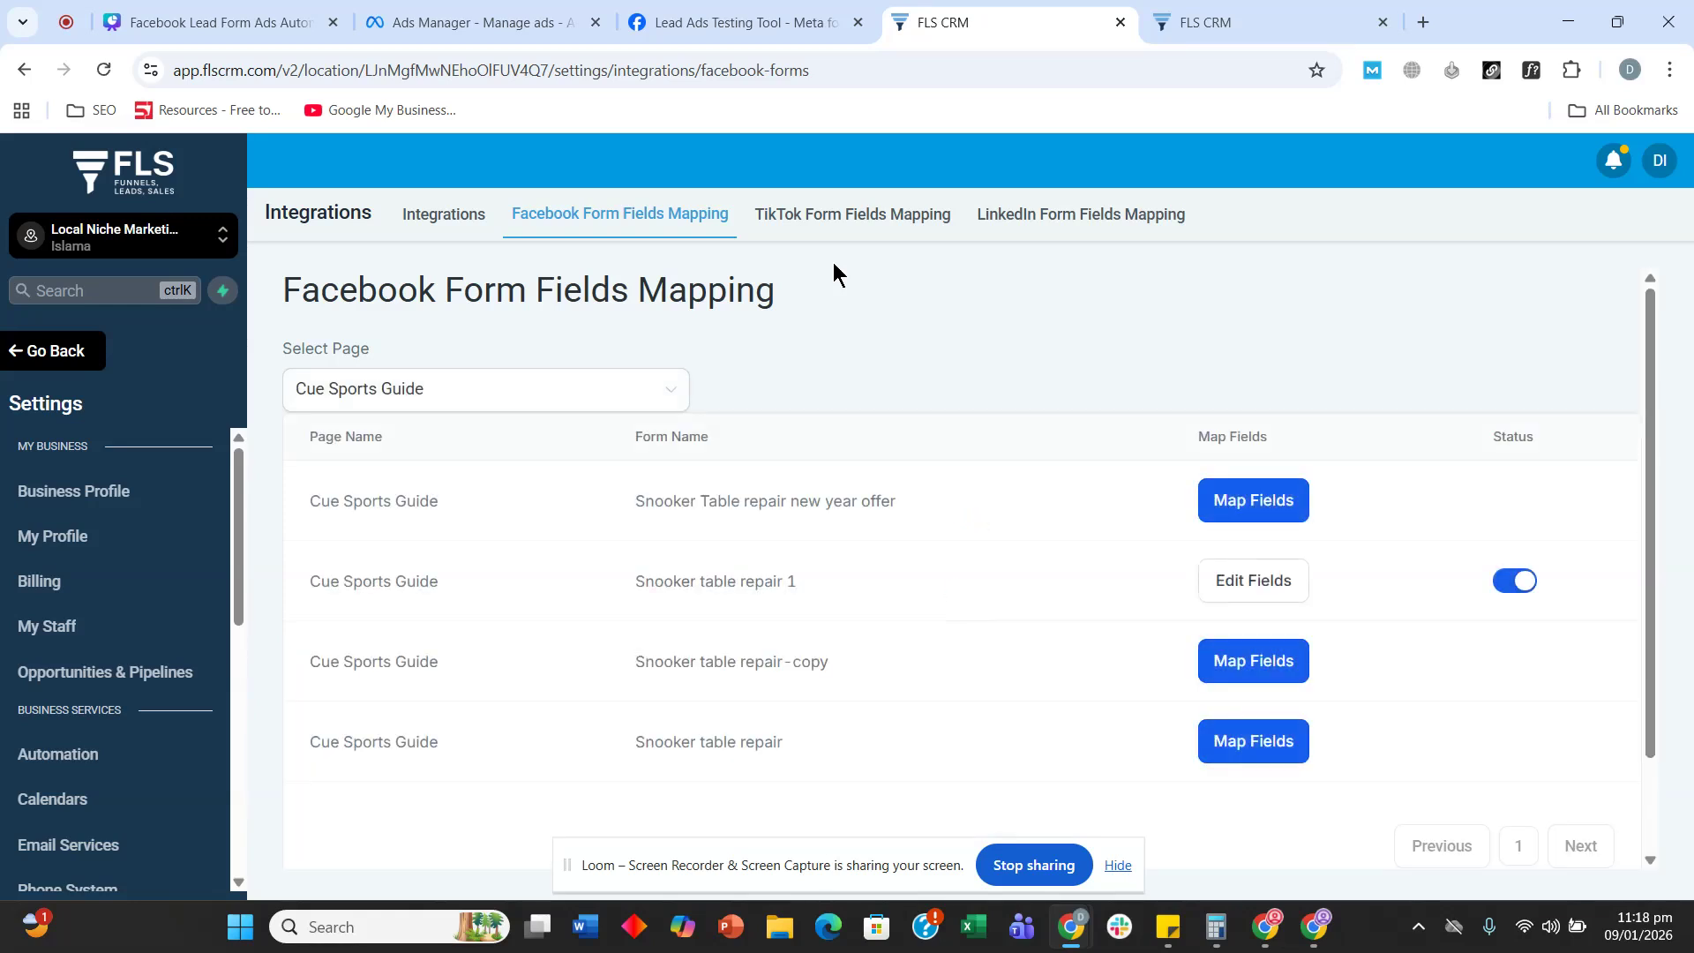
{"action": "left_click", "coordinate": [1211, 491]}
{"action": "left_click", "coordinate": [1111, 411]}
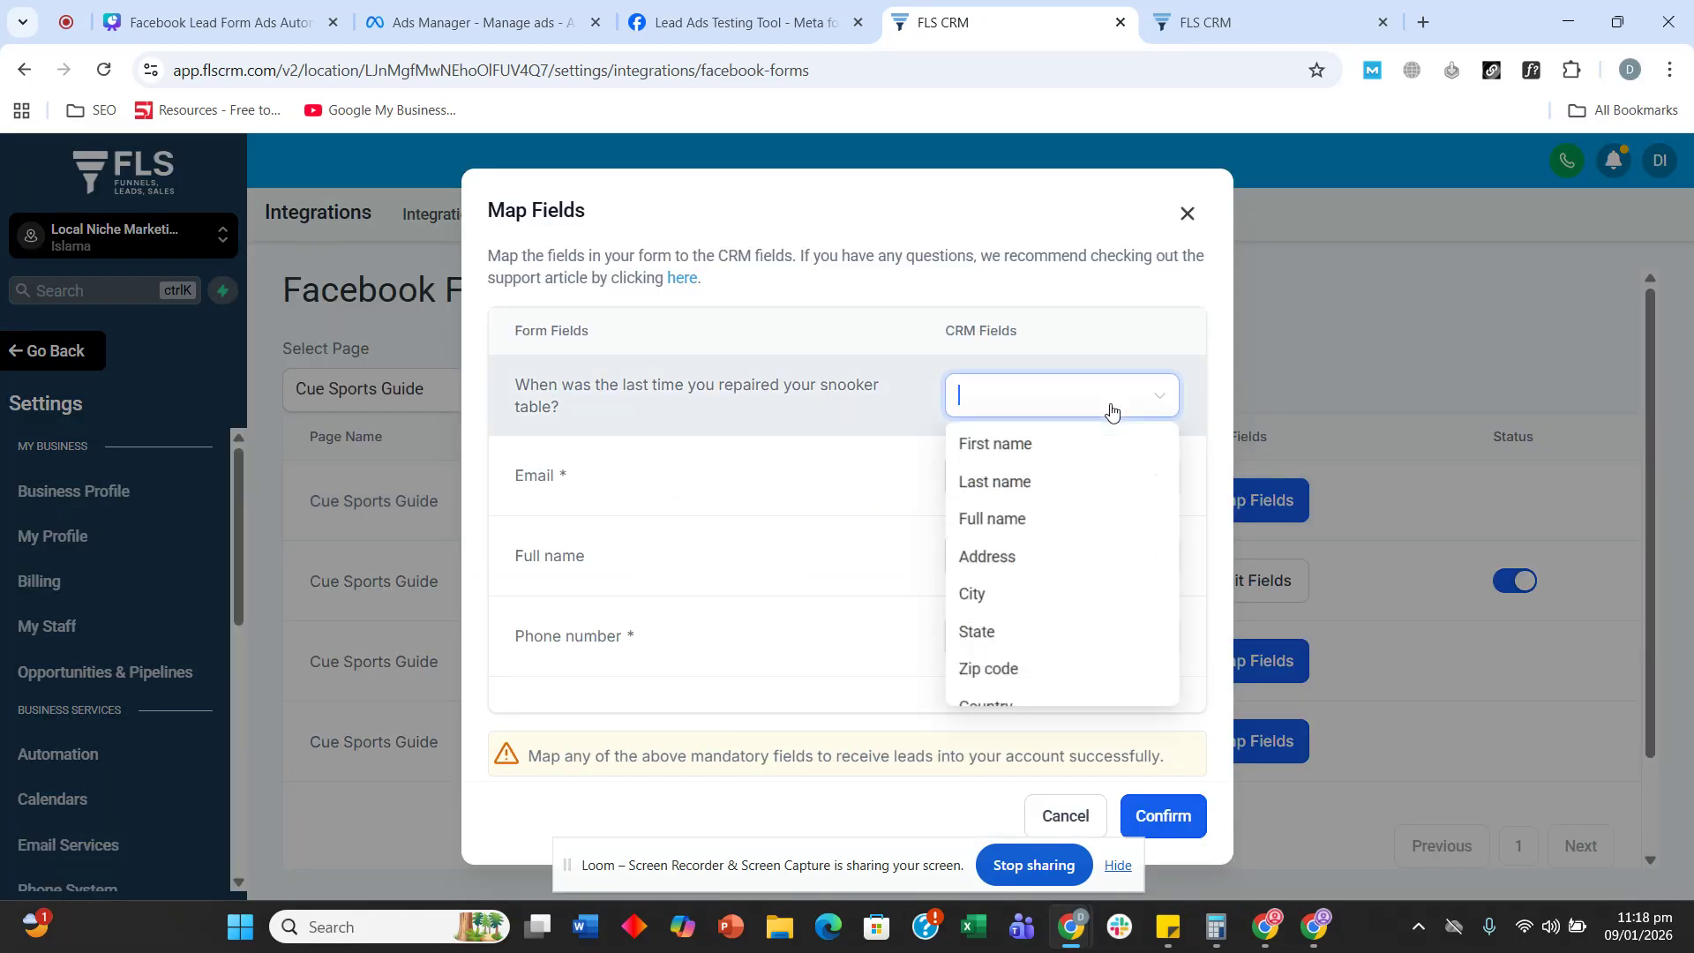
{"action": "type", "text": "when"}
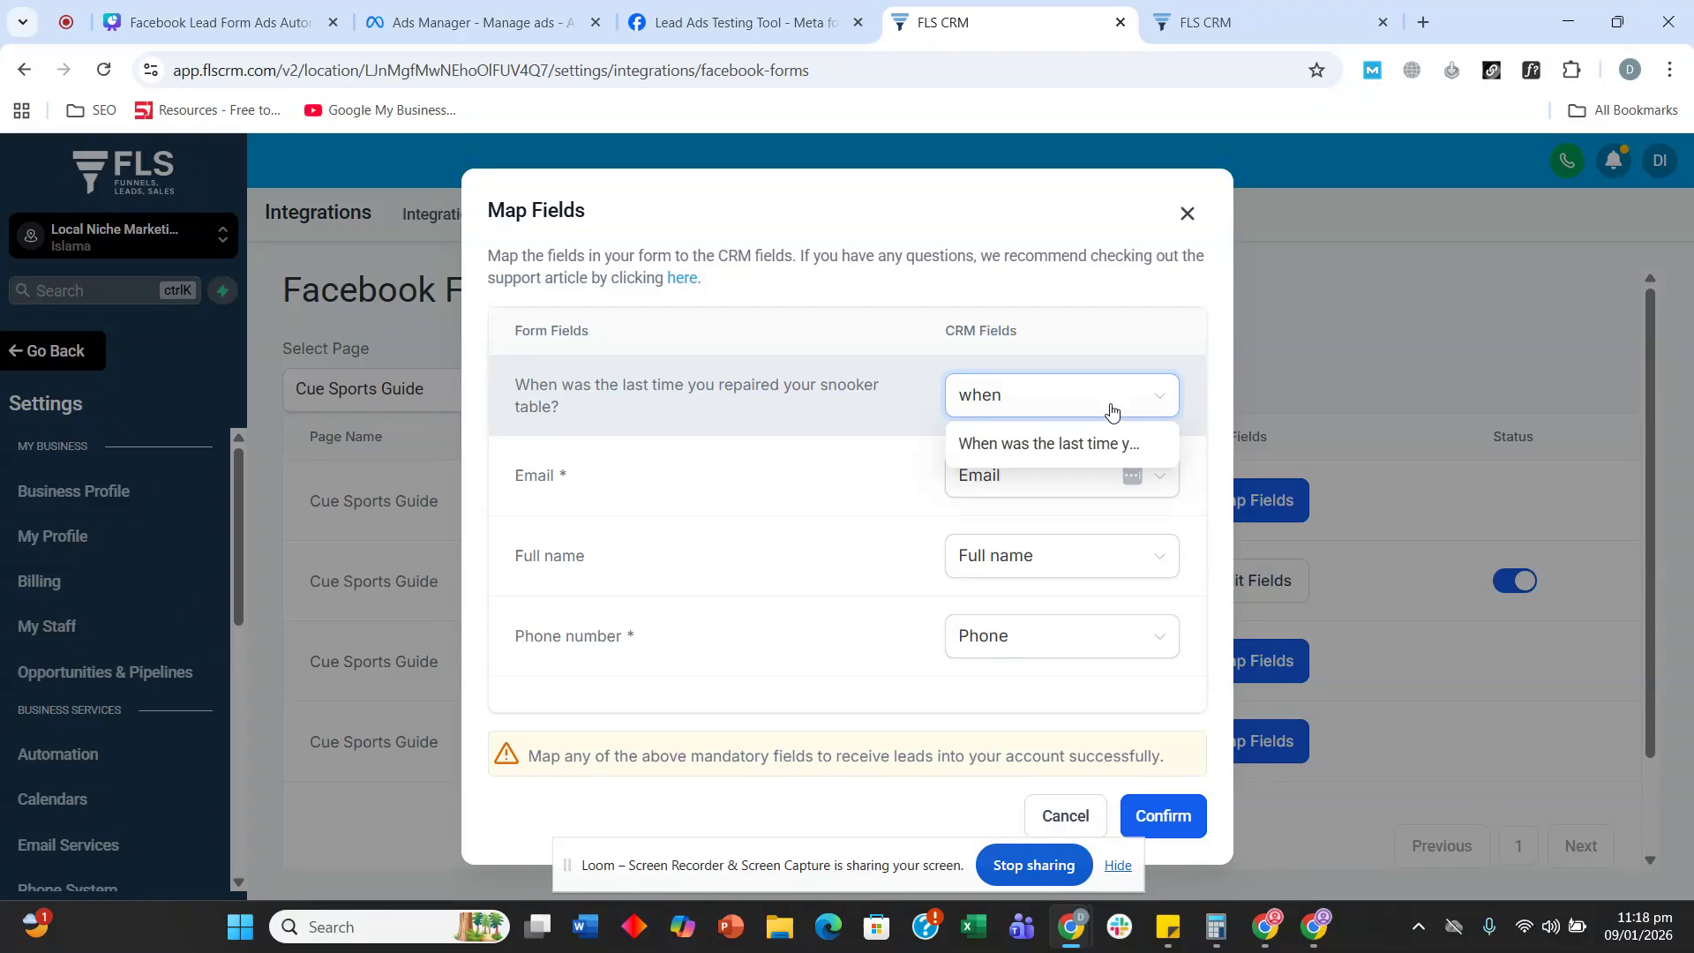
{"action": "left_click", "coordinate": [1056, 443]}
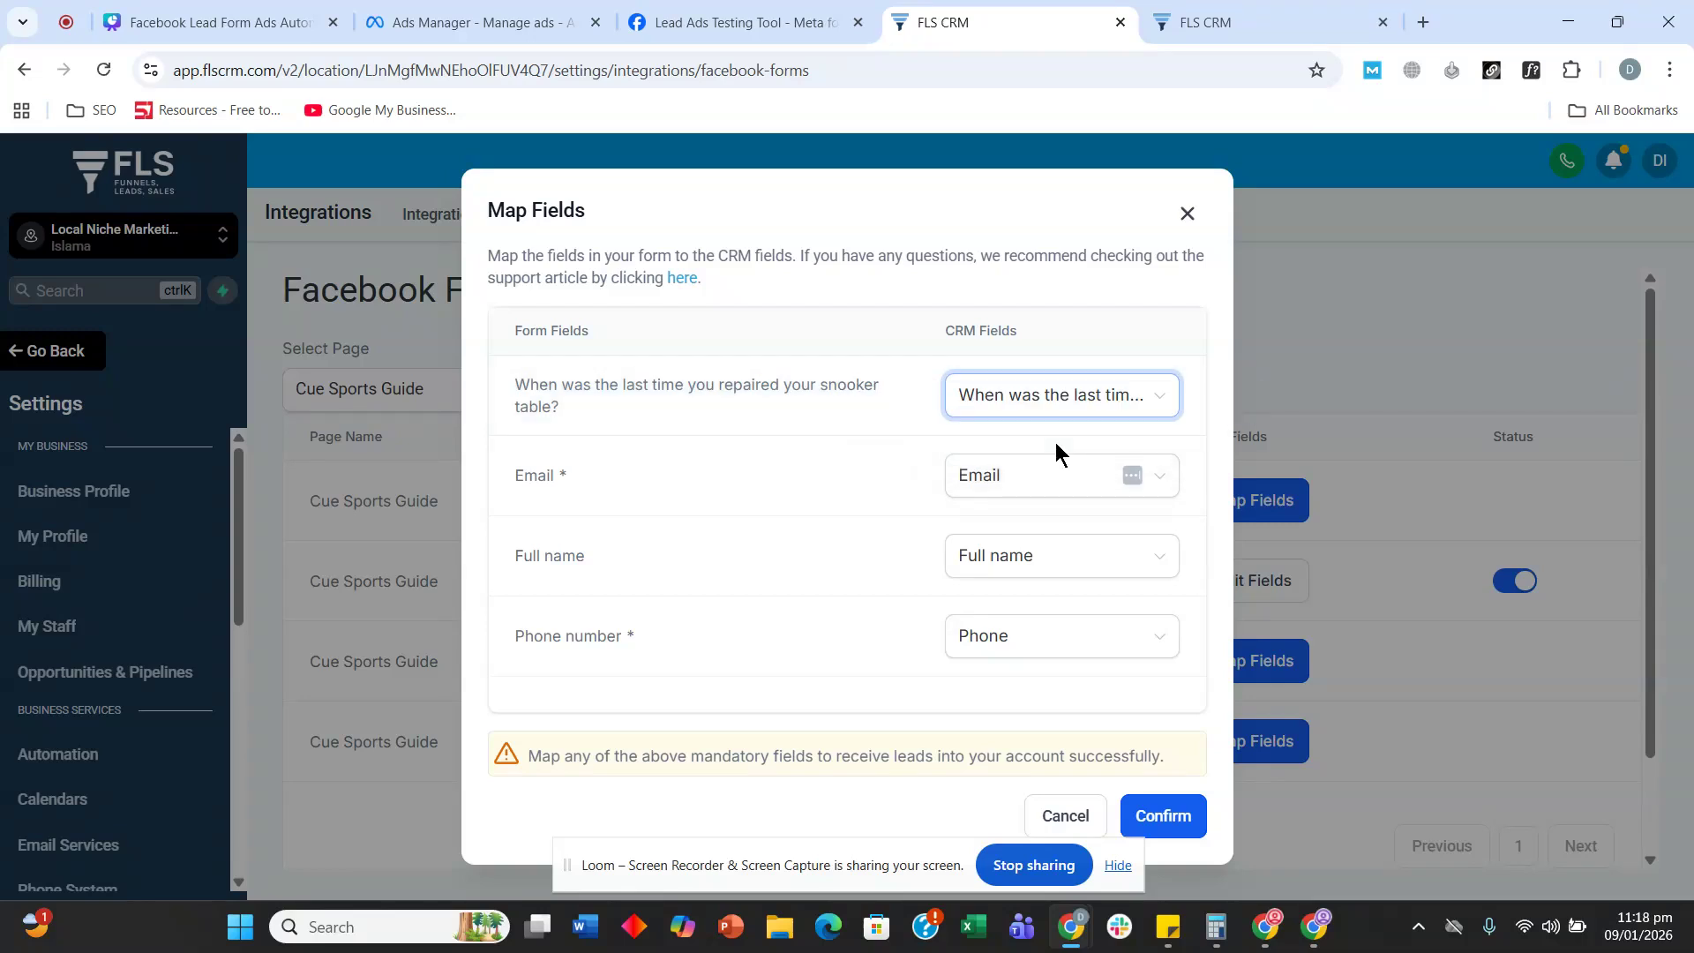
{"action": "left_click", "coordinate": [1151, 810]}
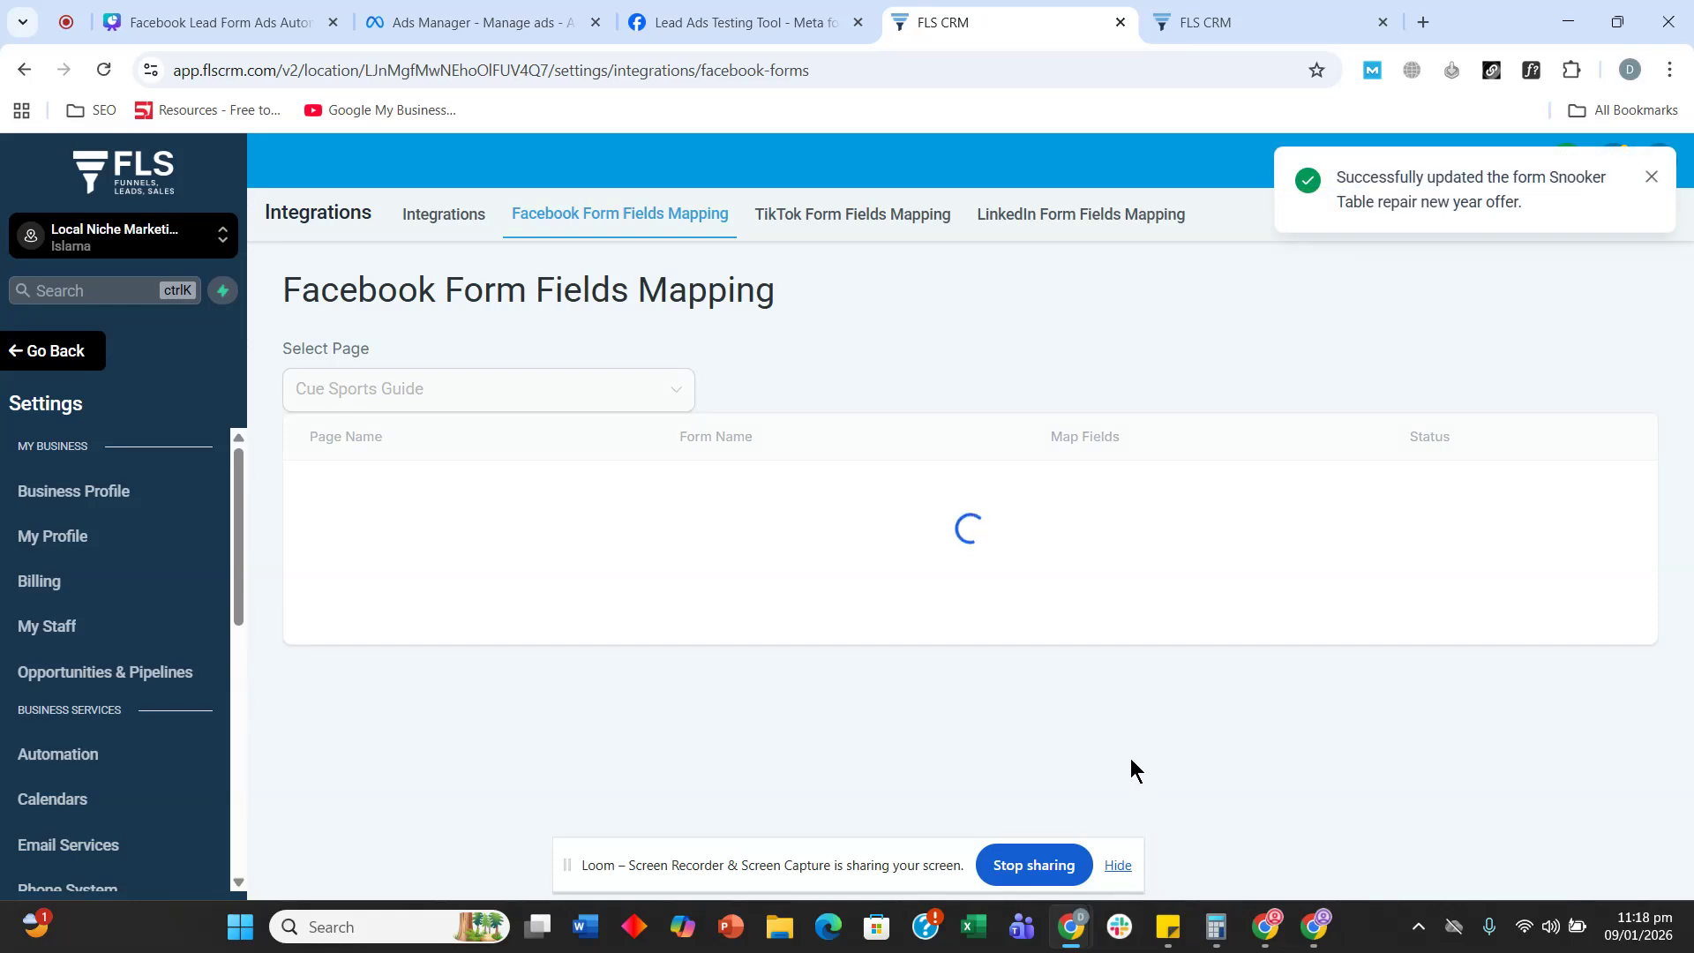
- Switch to the Canva presentation and review the Example slide's list from the Facebook ad item through the workflow item
{"action": "left_click", "coordinate": [226, 30]}
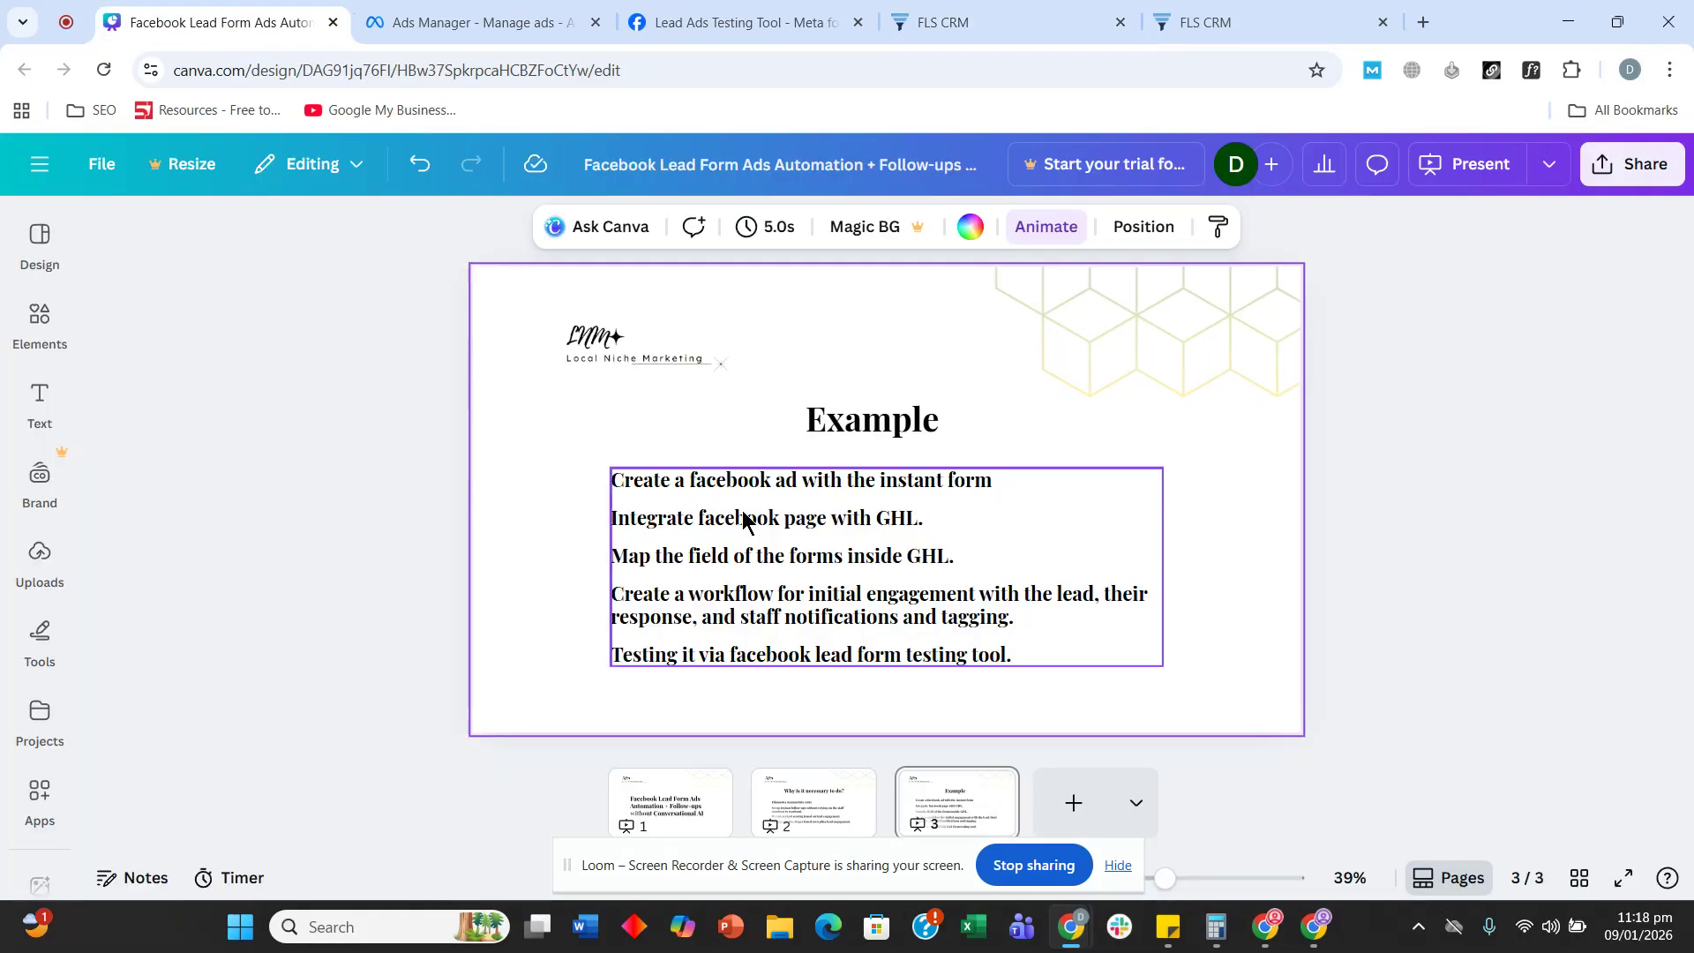
{"action": "left_click", "coordinate": [759, 483]}
{"action": "double_click", "coordinate": [761, 481]}
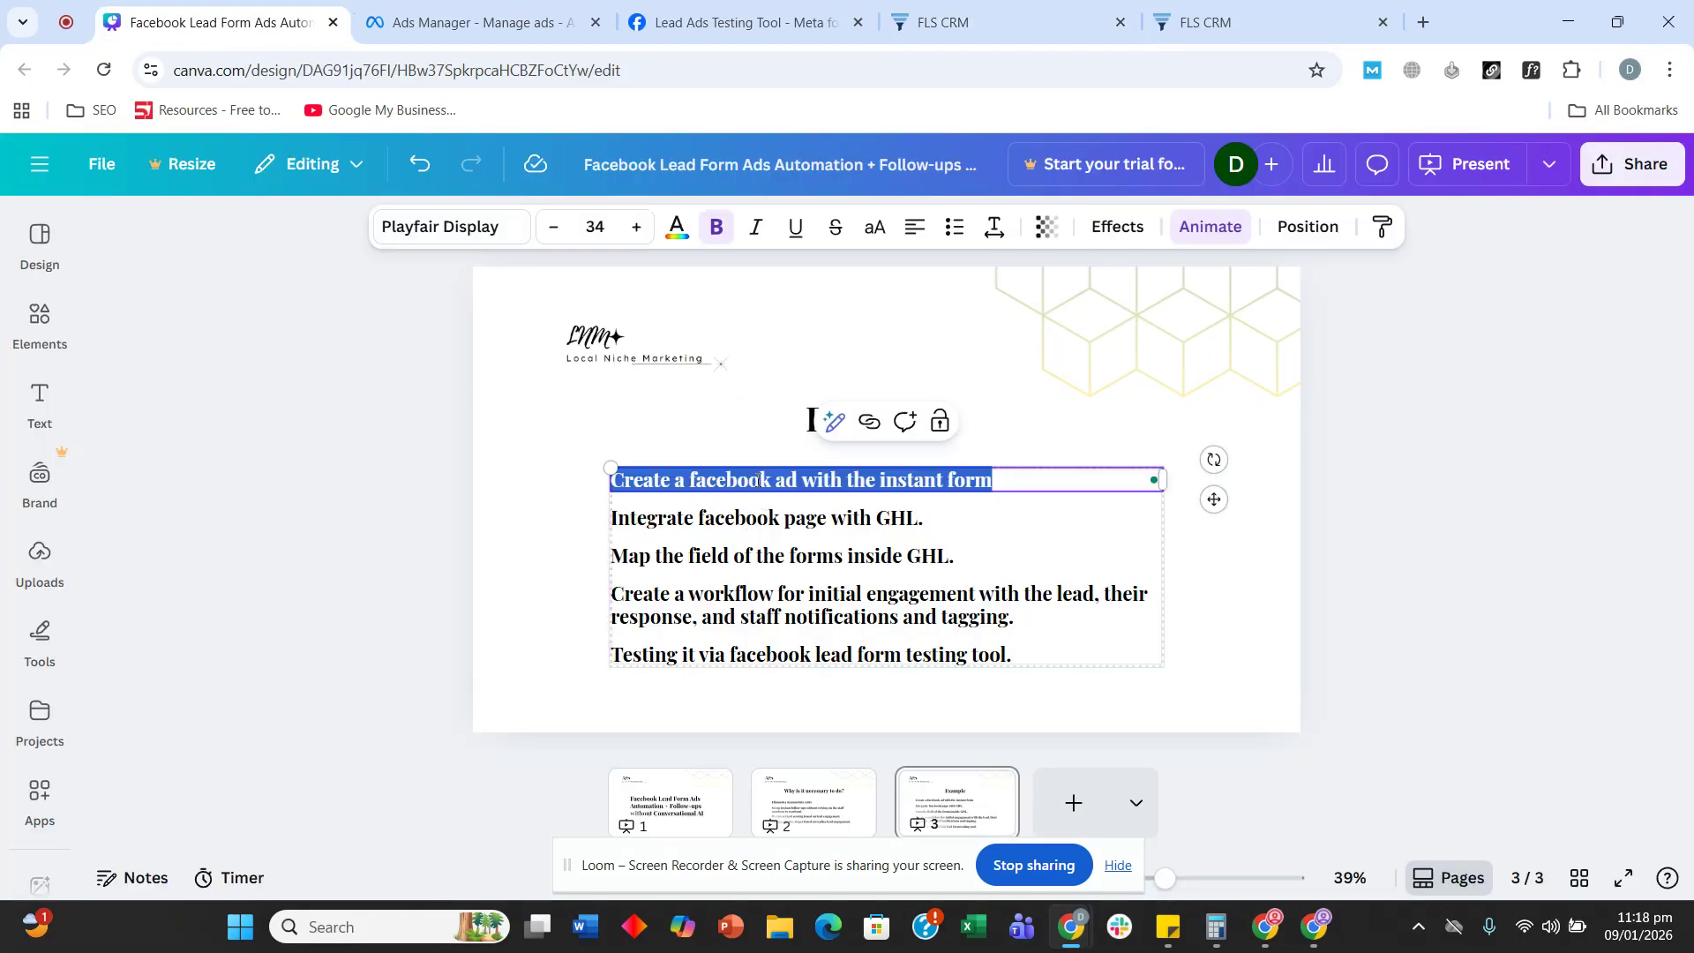
{"action": "left_click", "coordinate": [933, 473]}
{"action": "double_click", "coordinate": [803, 515]}
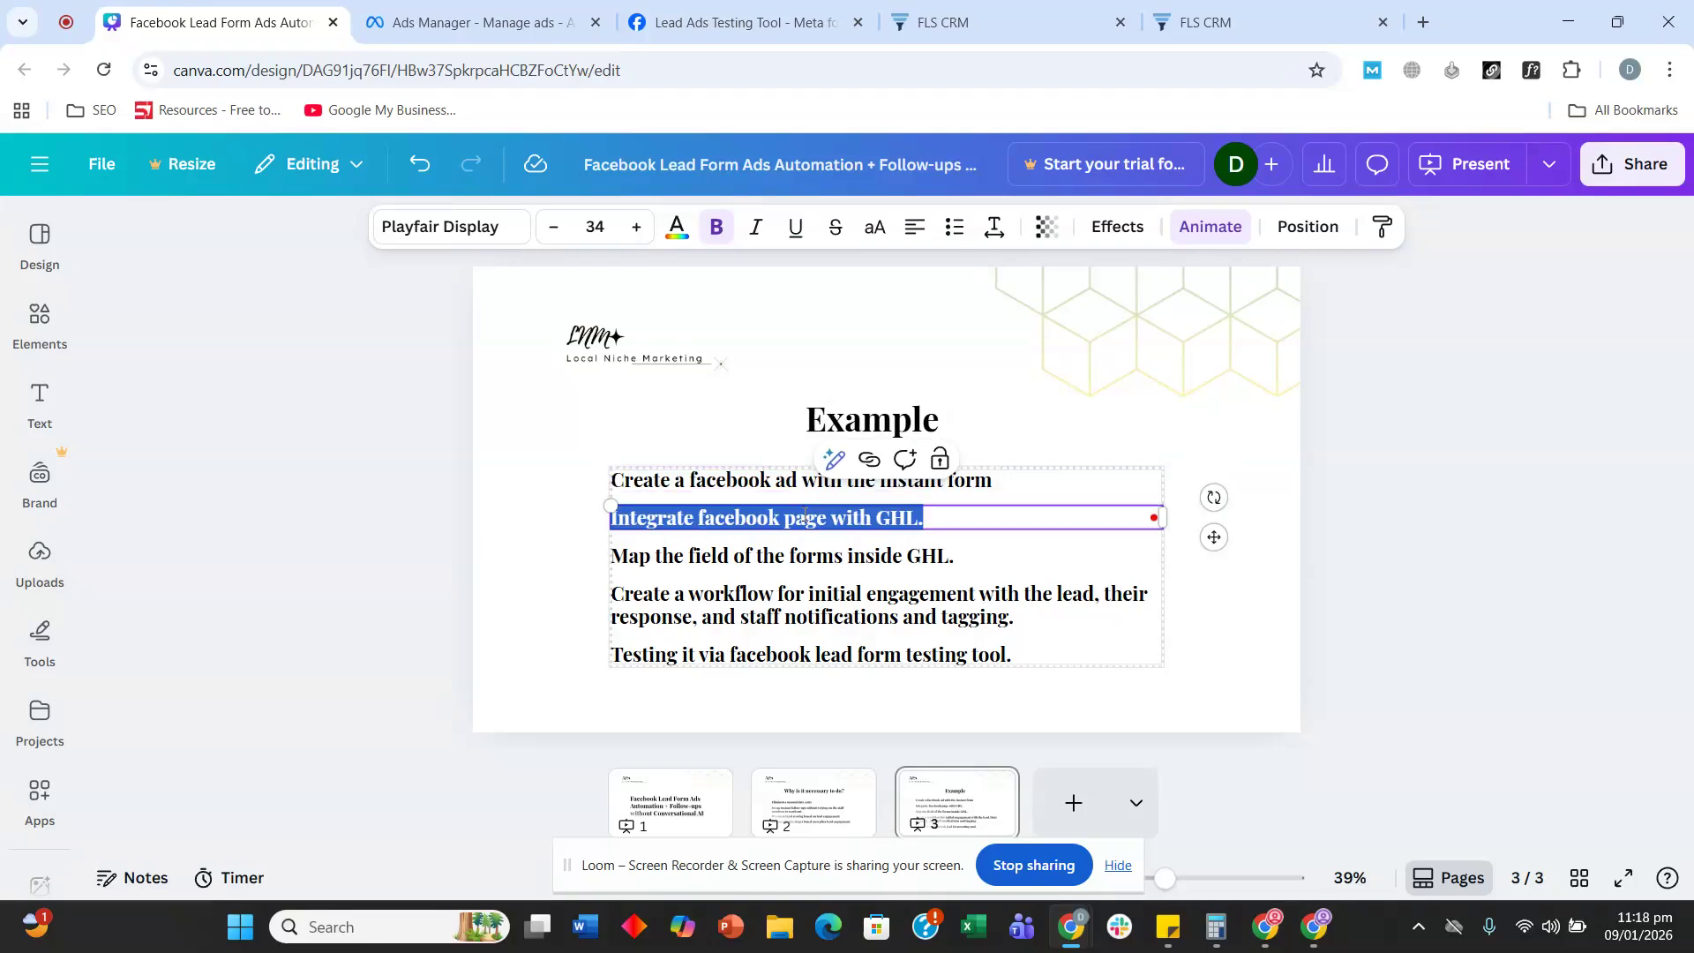
{"action": "double_click", "coordinate": [777, 554]}
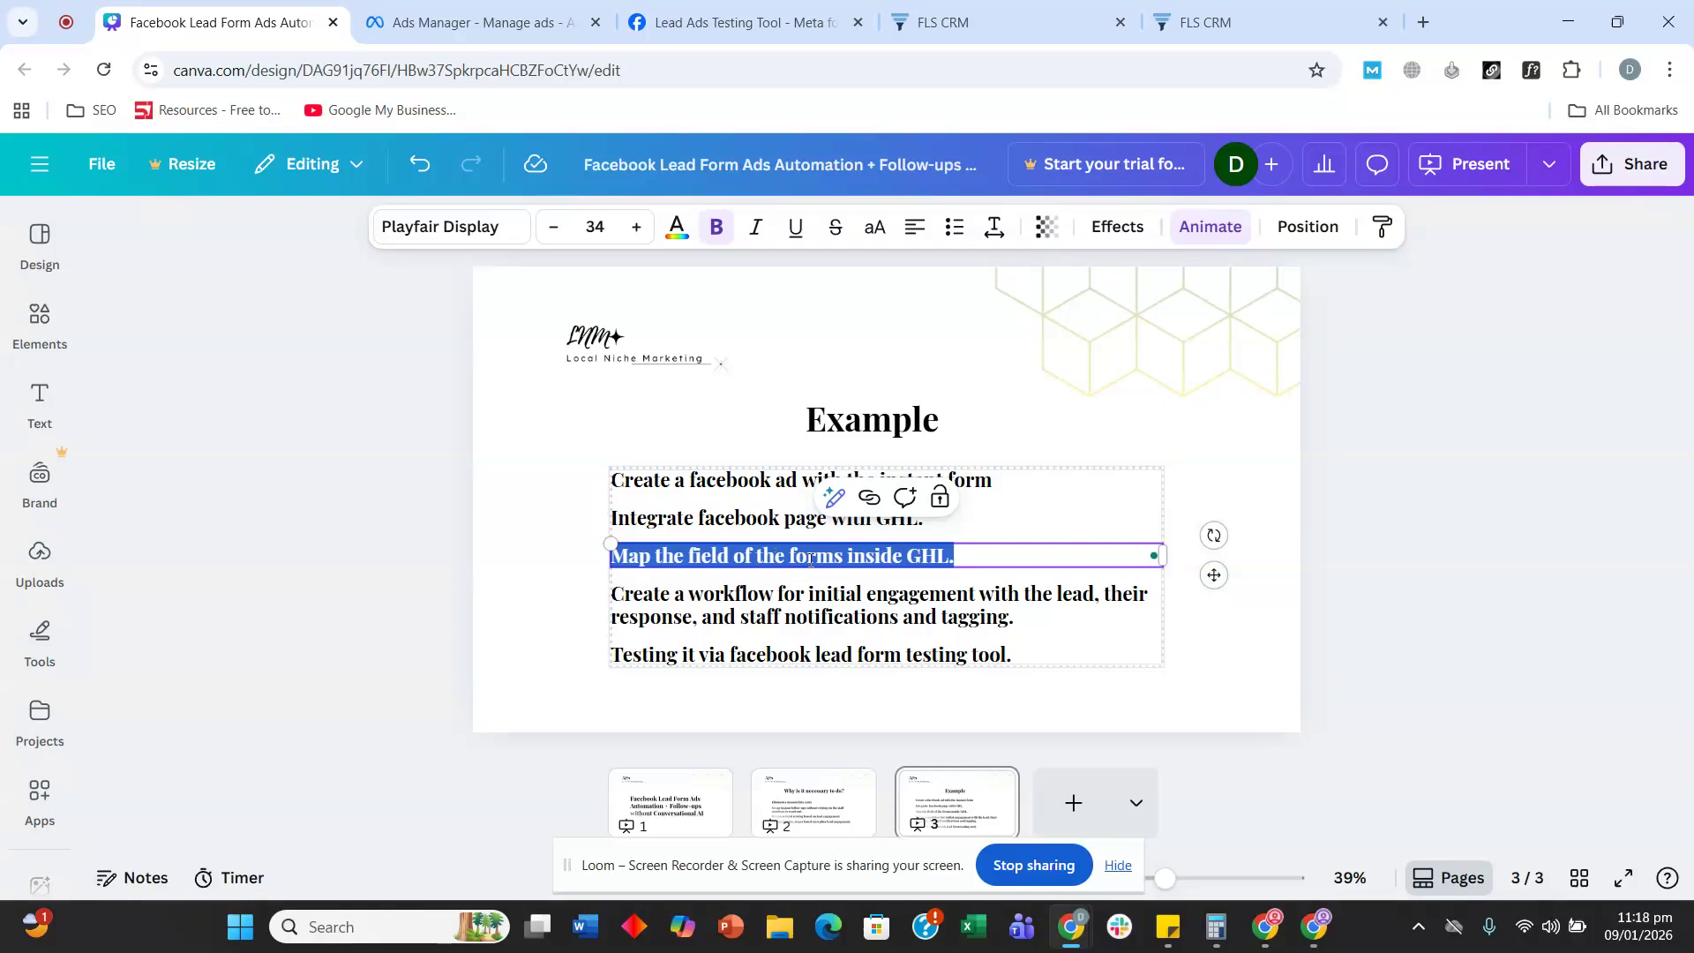
{"action": "left_click", "coordinate": [892, 561]}
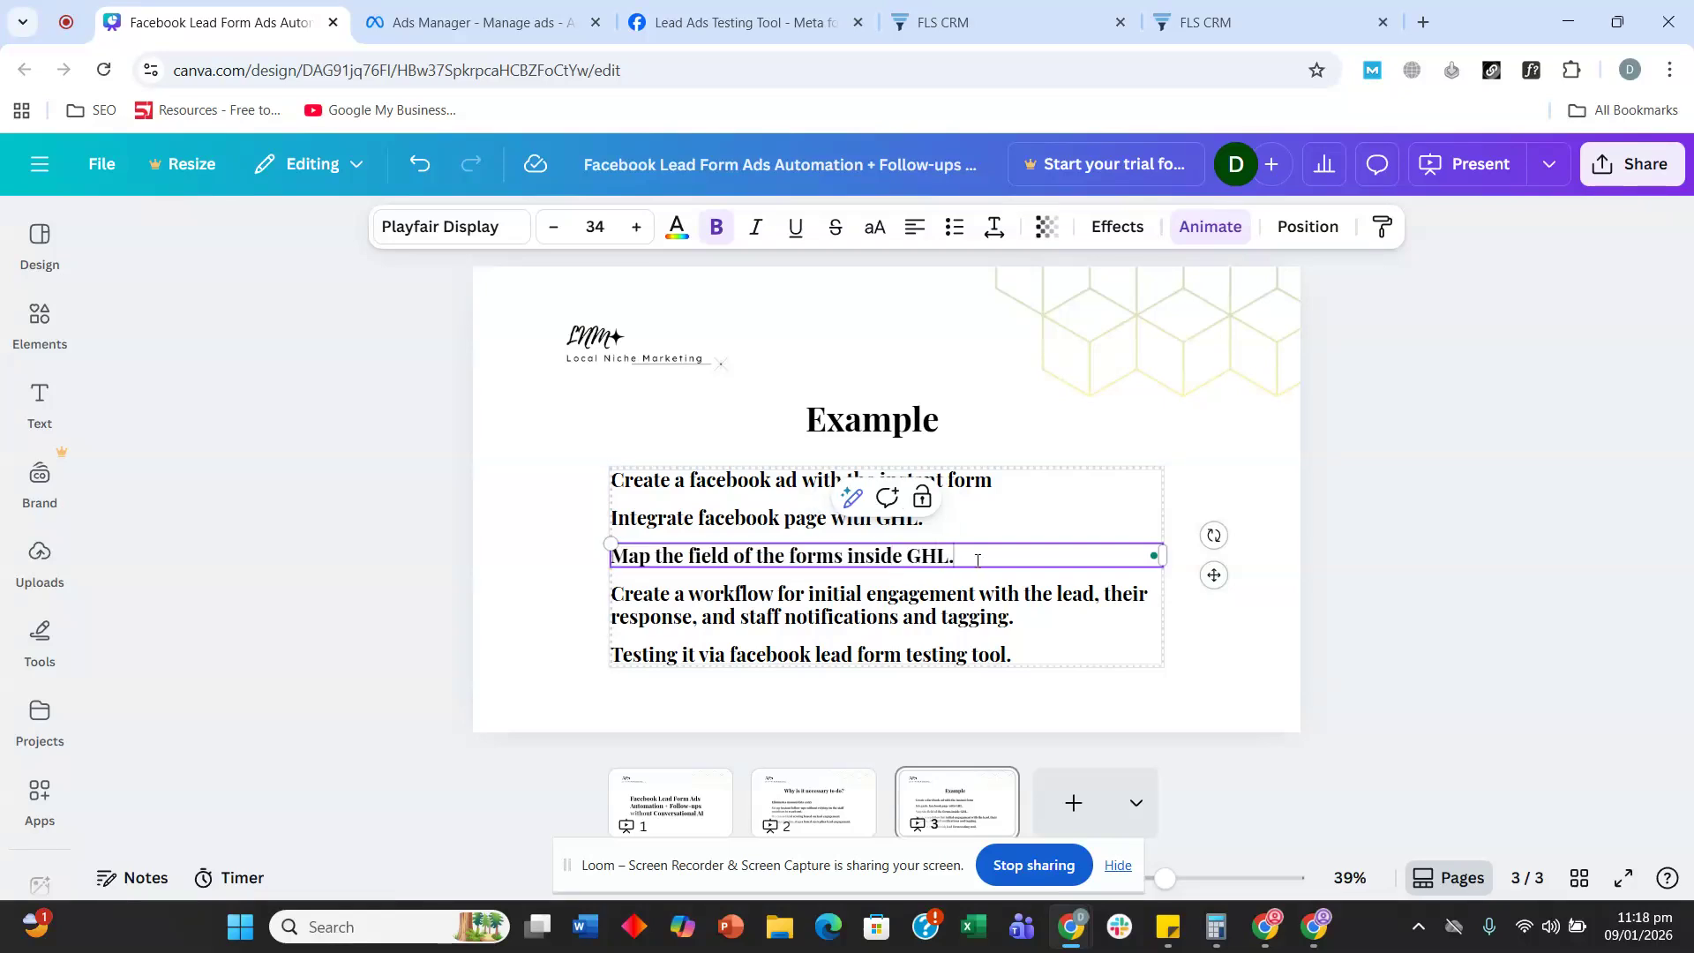
{"action": "left_click", "coordinate": [924, 616]}
{"action": "left_click", "coordinate": [923, 607]}
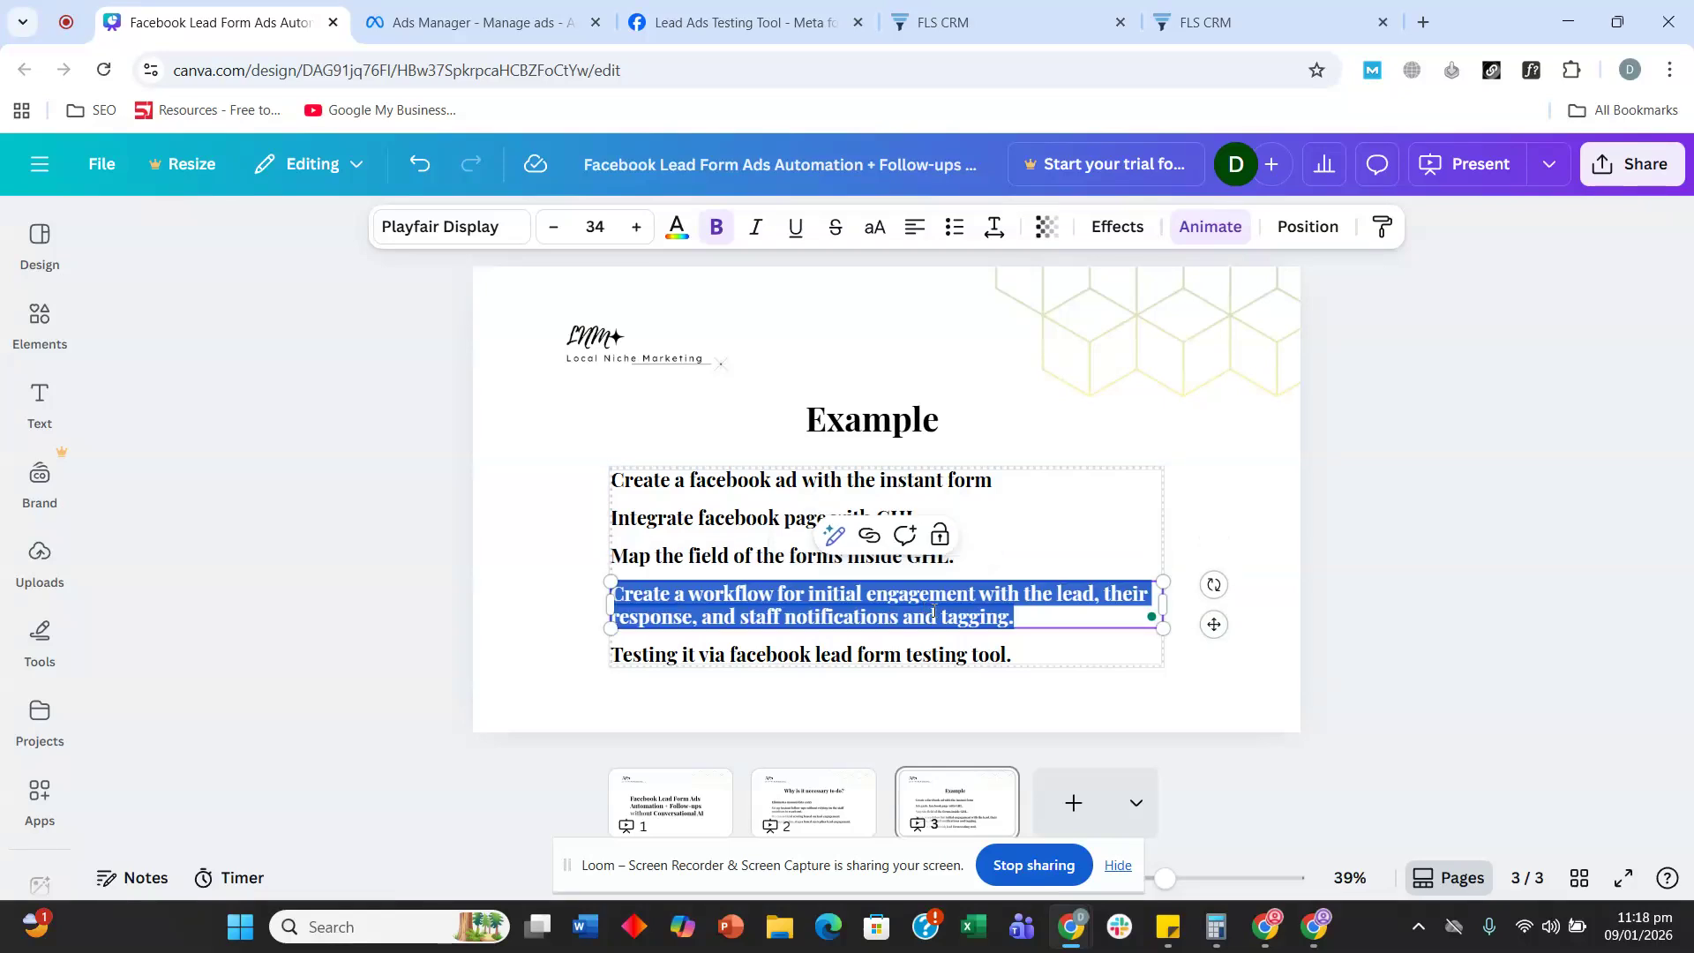
{"action": "left_click", "coordinate": [1080, 618]}
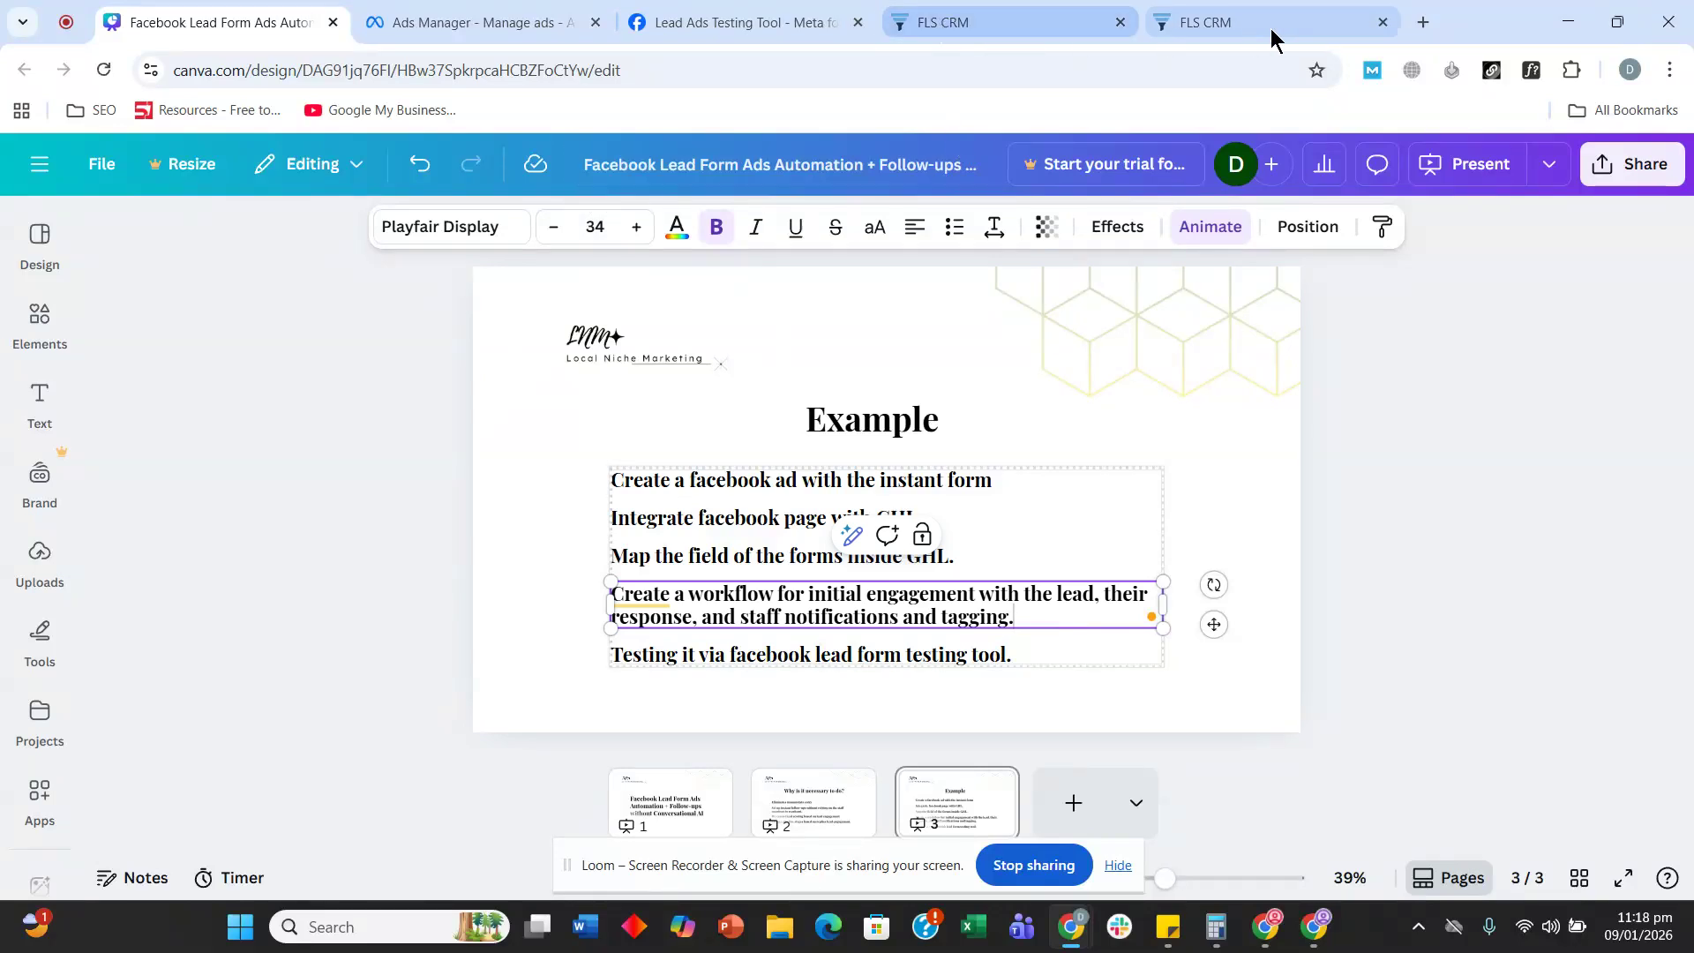
- Return to FLS CRM and create a new automation workflow from scratch
{"action": "left_click", "coordinate": [1084, 33]}
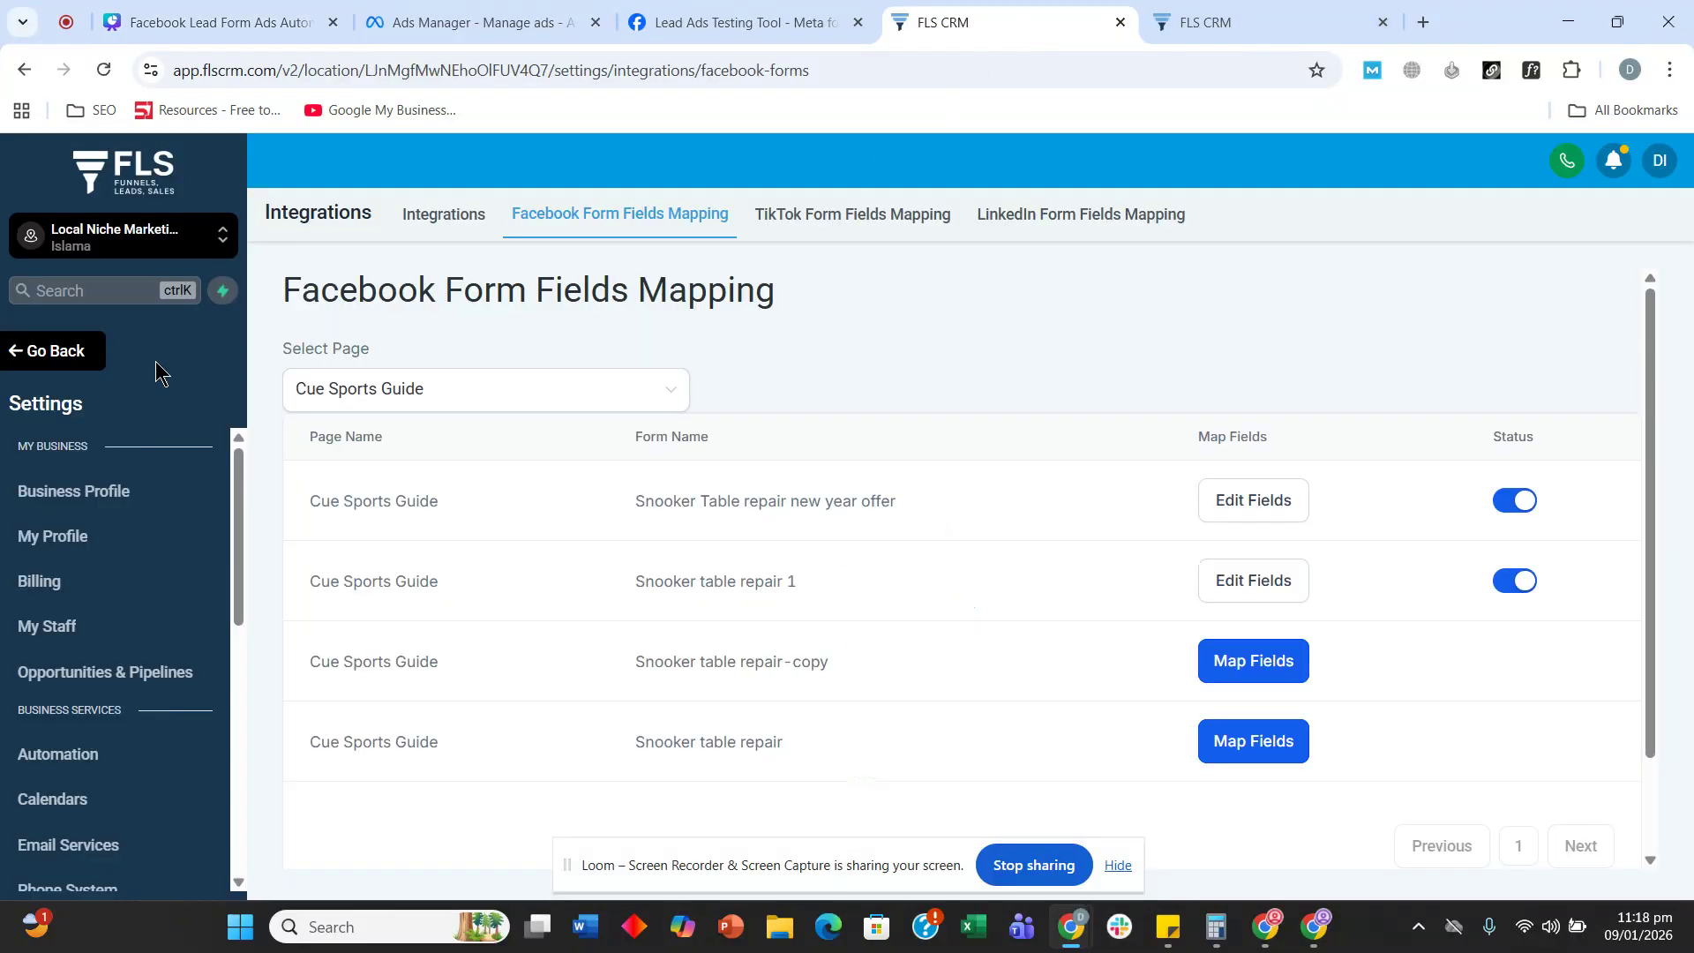
{"action": "left_click", "coordinate": [58, 355]}
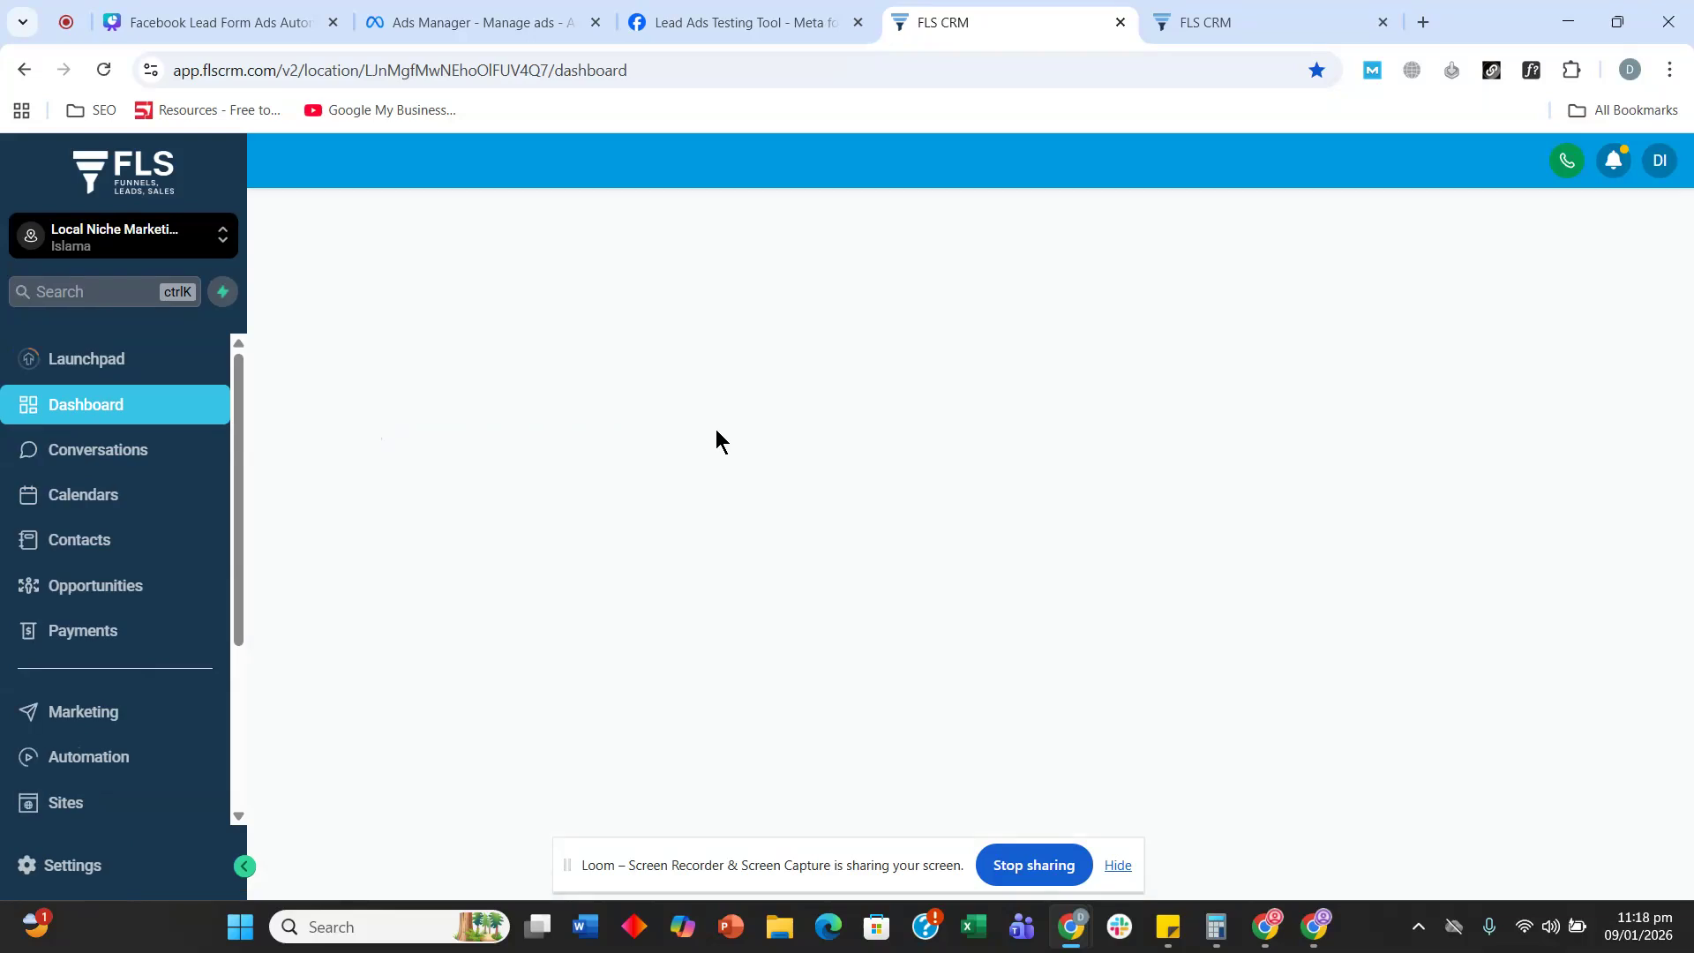
{"action": "left_click", "coordinate": [108, 756]}
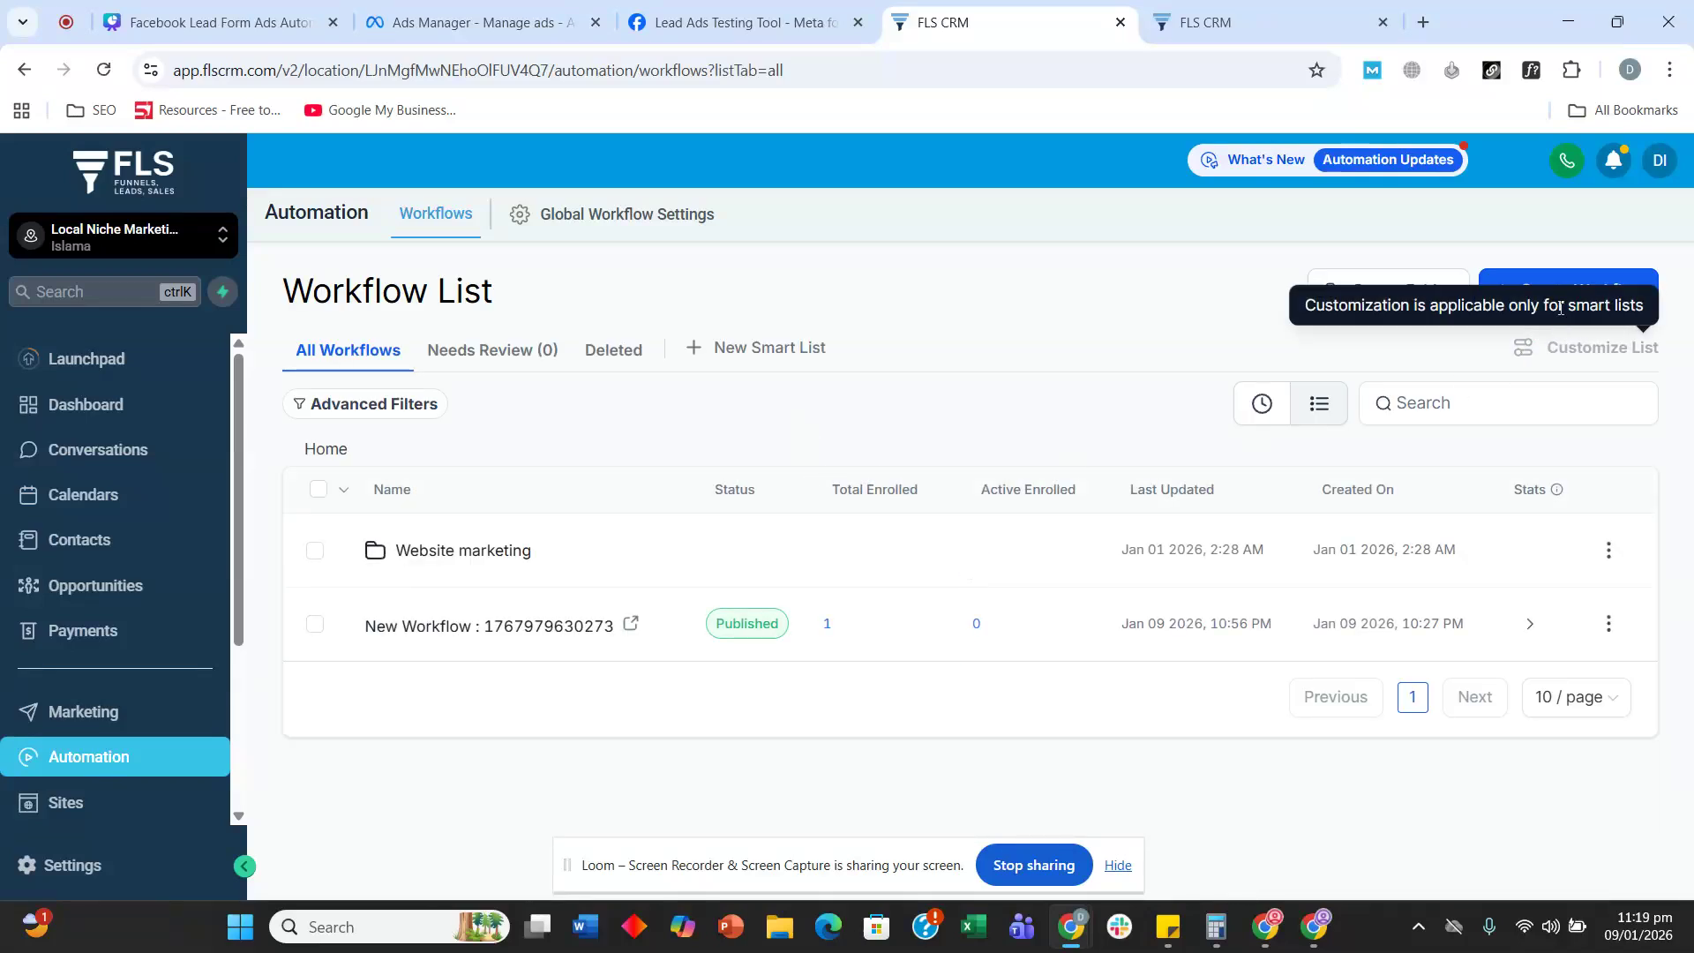
{"action": "left_click", "coordinate": [1560, 302]}
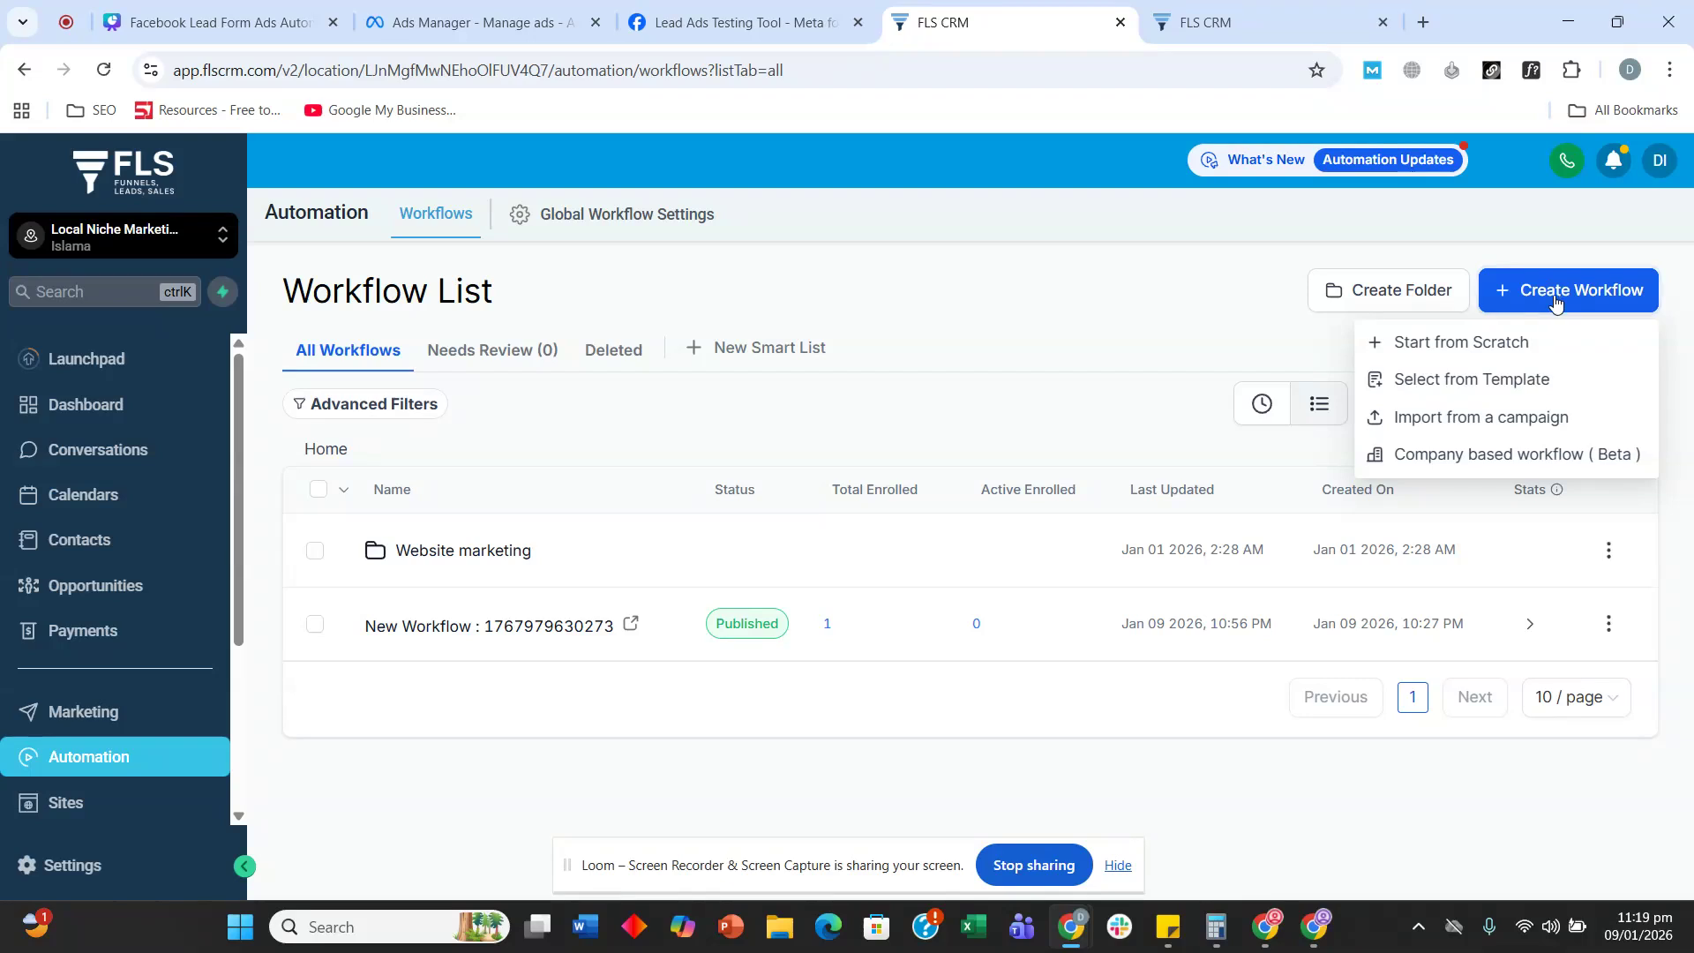
{"action": "left_click", "coordinate": [1483, 345]}
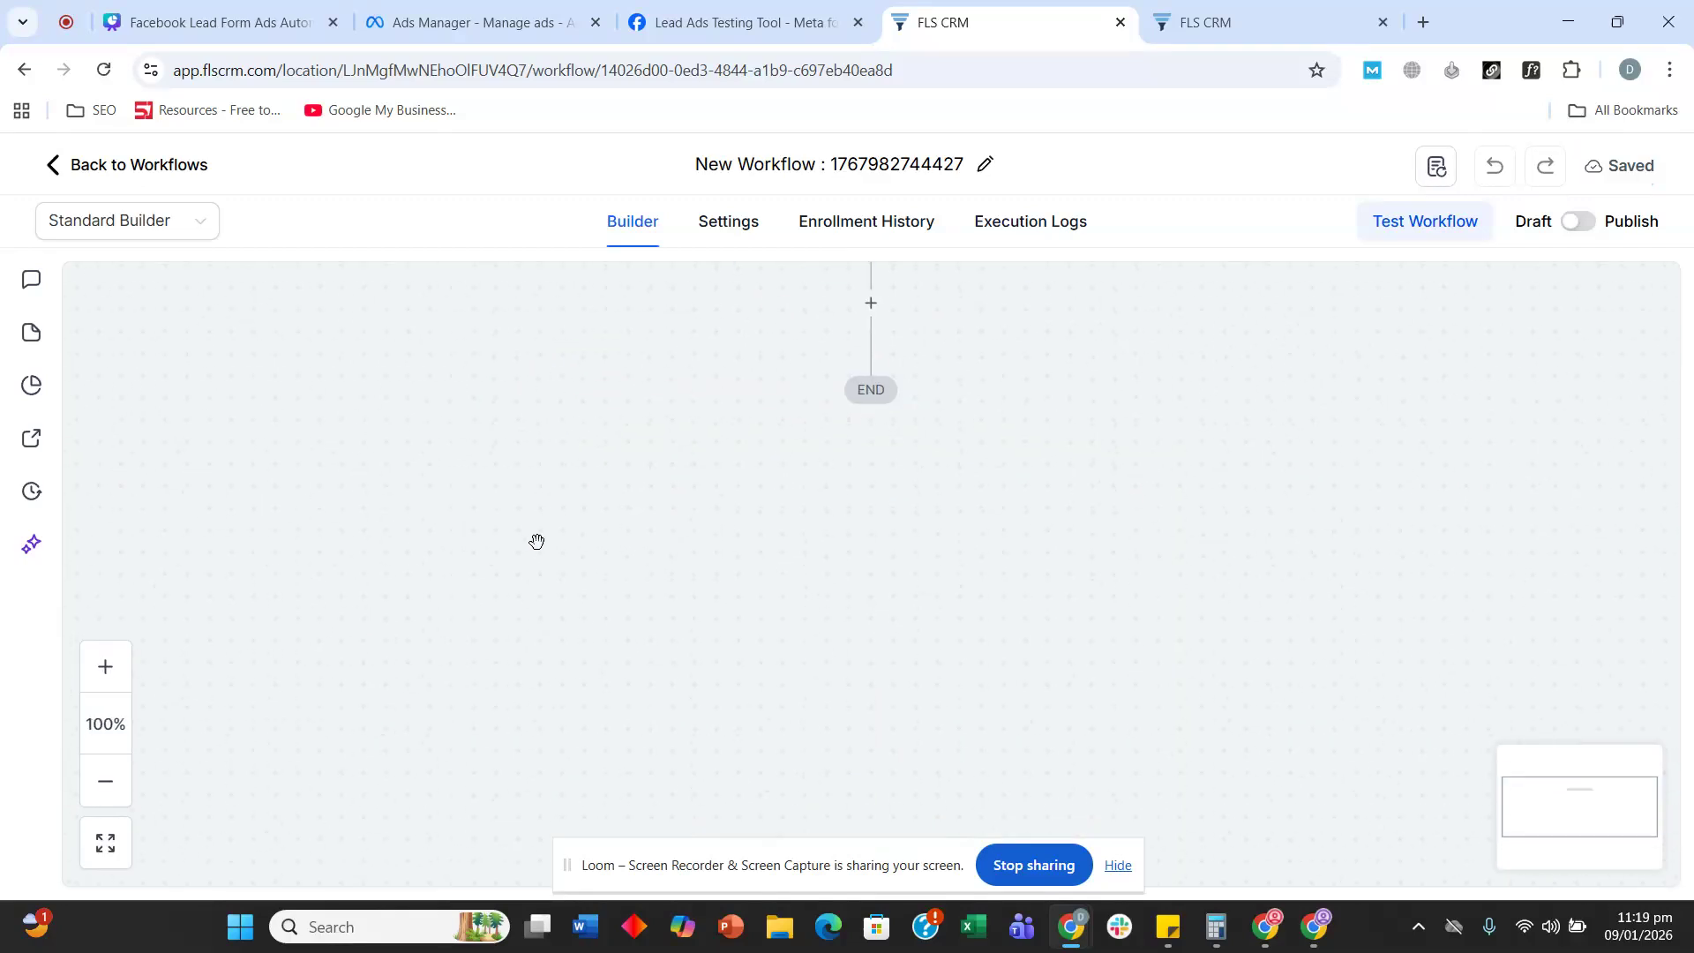
- Switch the workflow to the Advanced Builder and back to the Standard Builder
{"action": "left_click", "coordinate": [121, 233]}
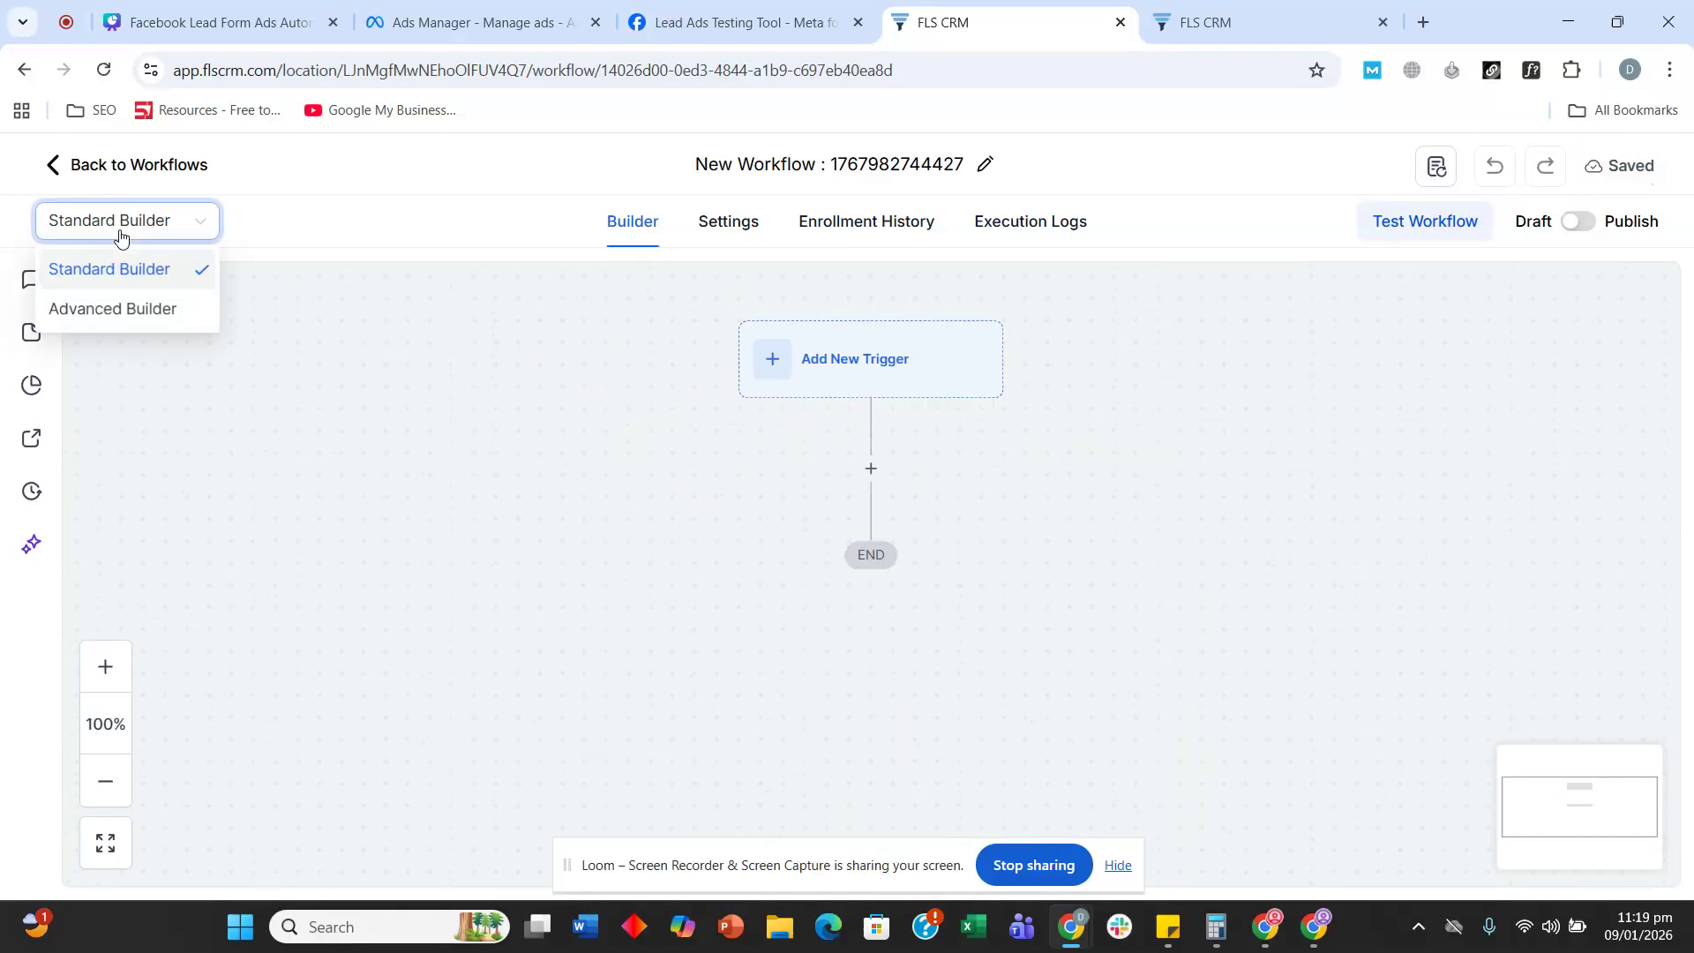
{"action": "left_click", "coordinate": [124, 308]}
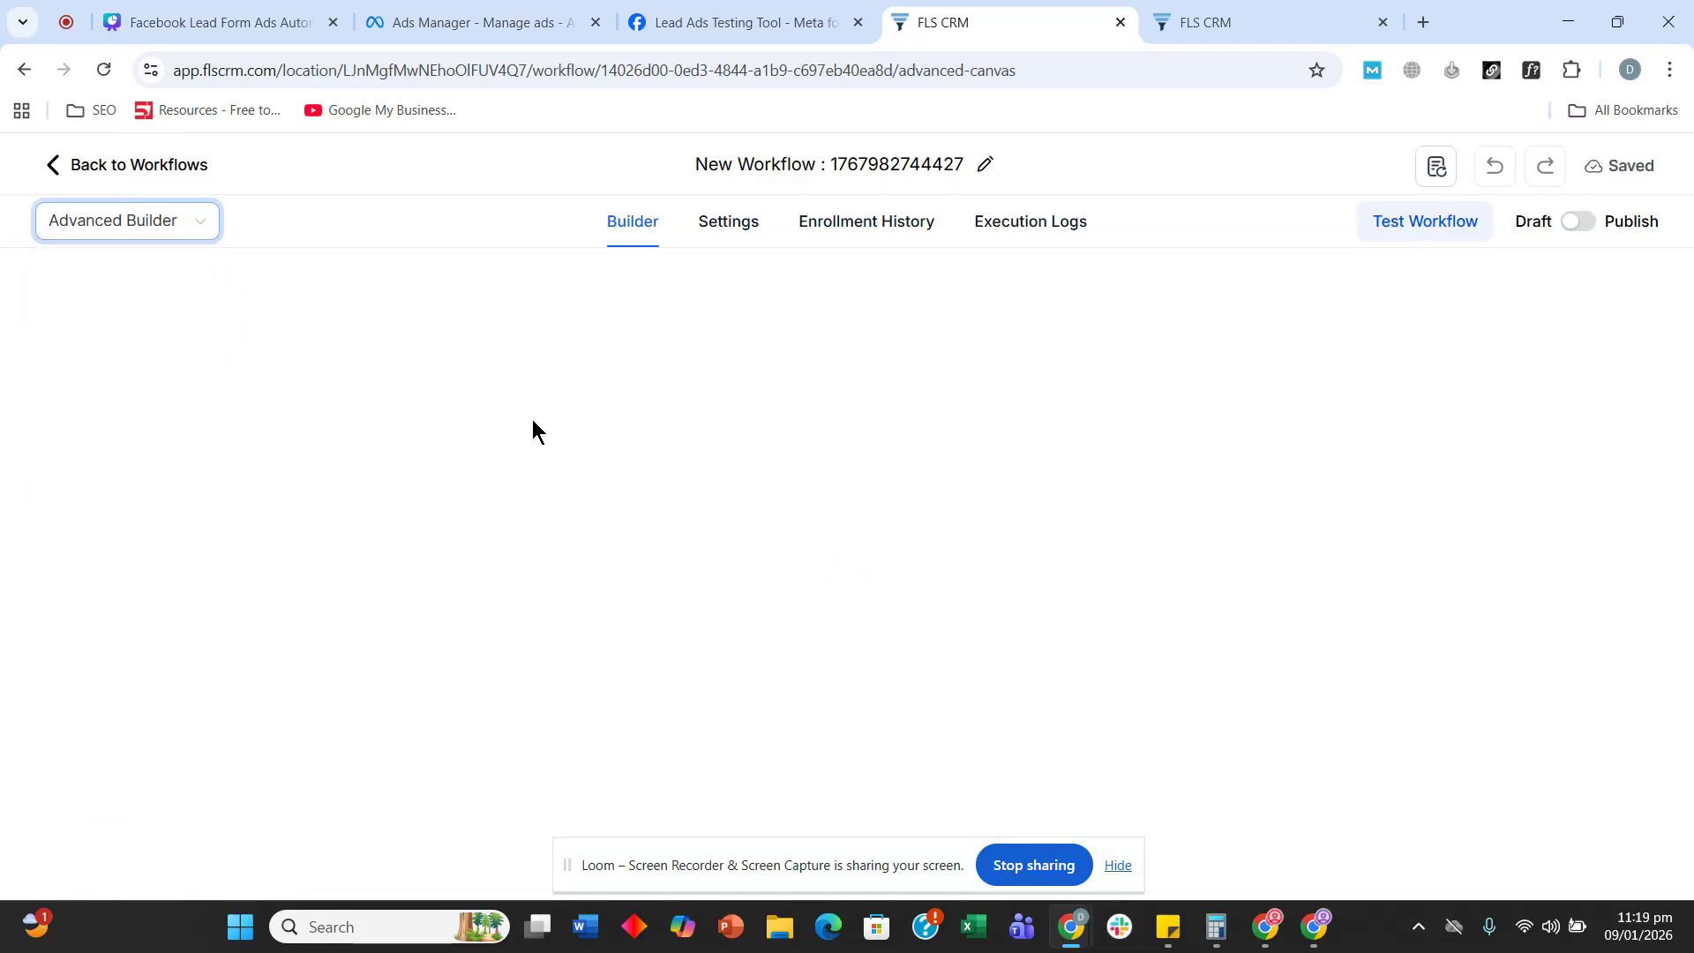
{"action": "left_click", "coordinate": [166, 235]}
{"action": "left_click", "coordinate": [136, 270]}
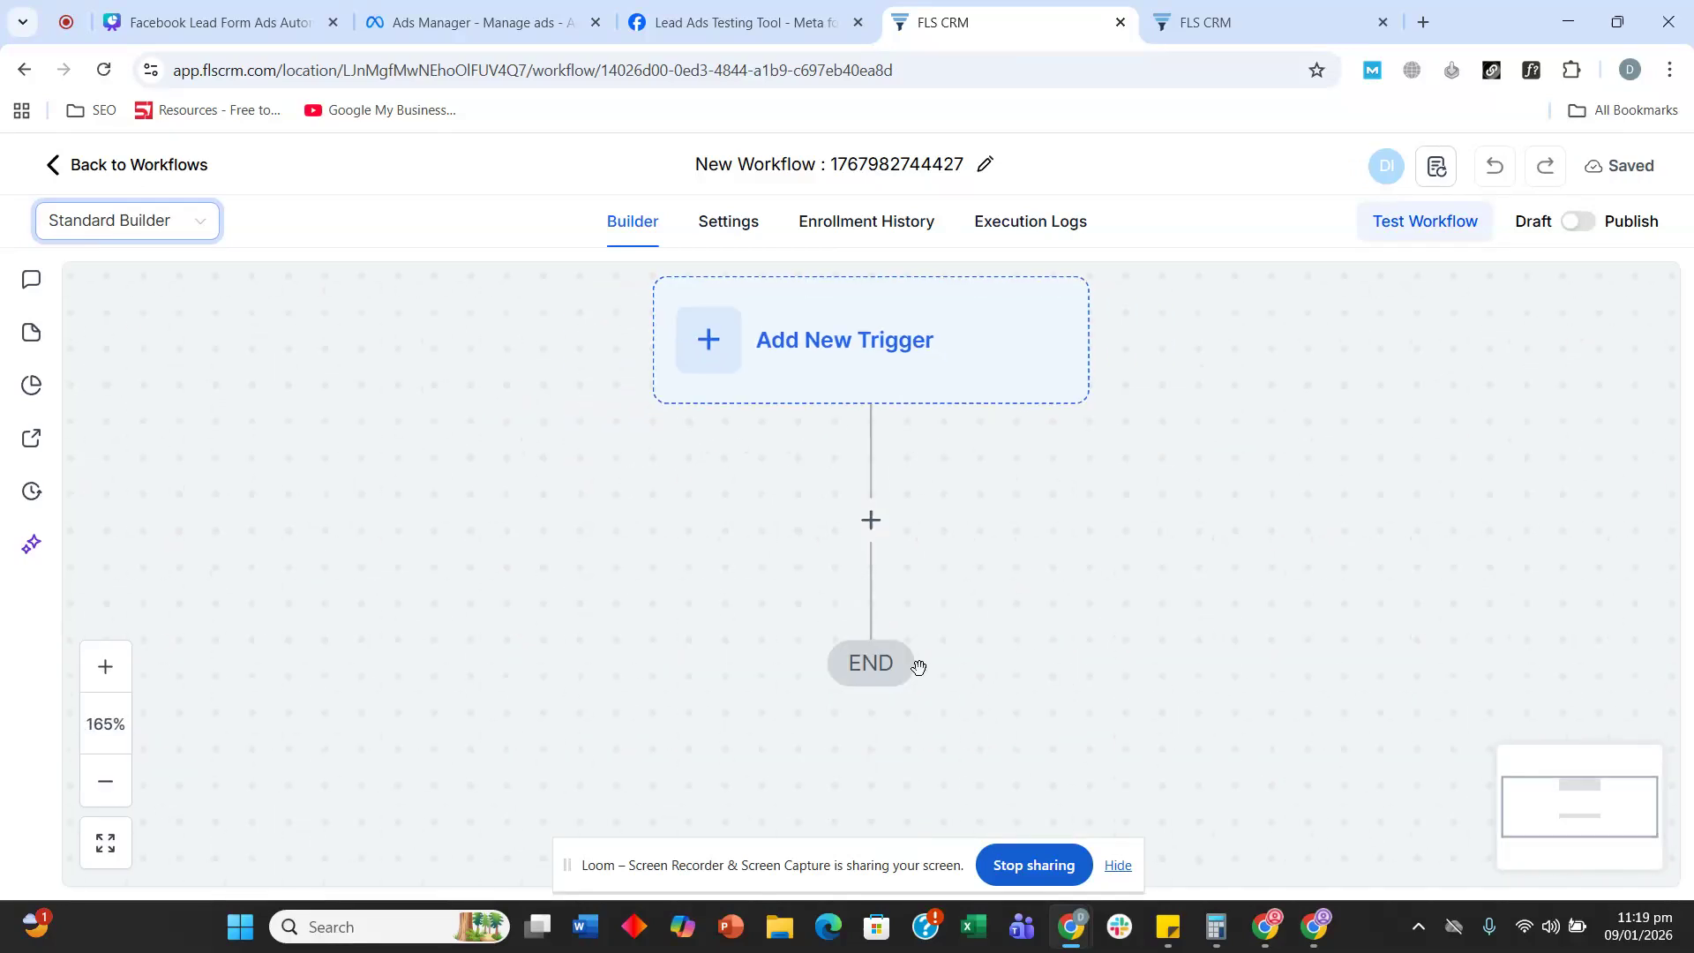
- Add a Facebook Lead Form Submitted trigger filtered to the Cue Sports Guide page and the Snooker Table repair new year offer form
{"action": "left_click", "coordinate": [850, 359]}
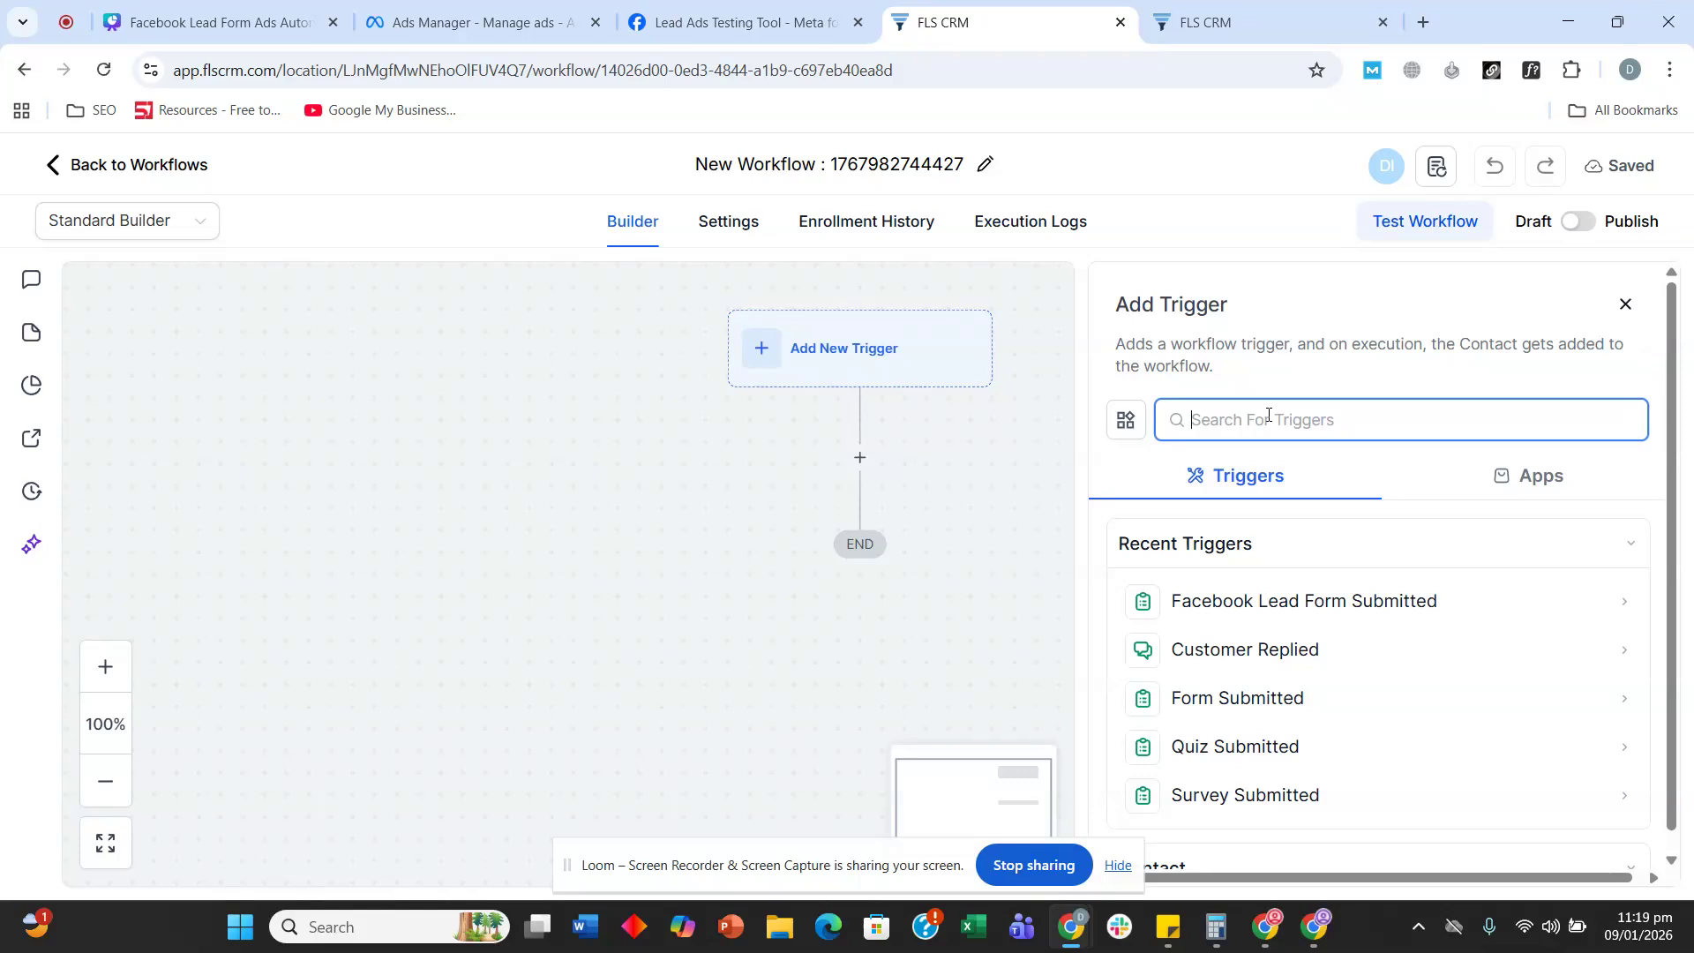
{"action": "left_click", "coordinate": [1281, 601]}
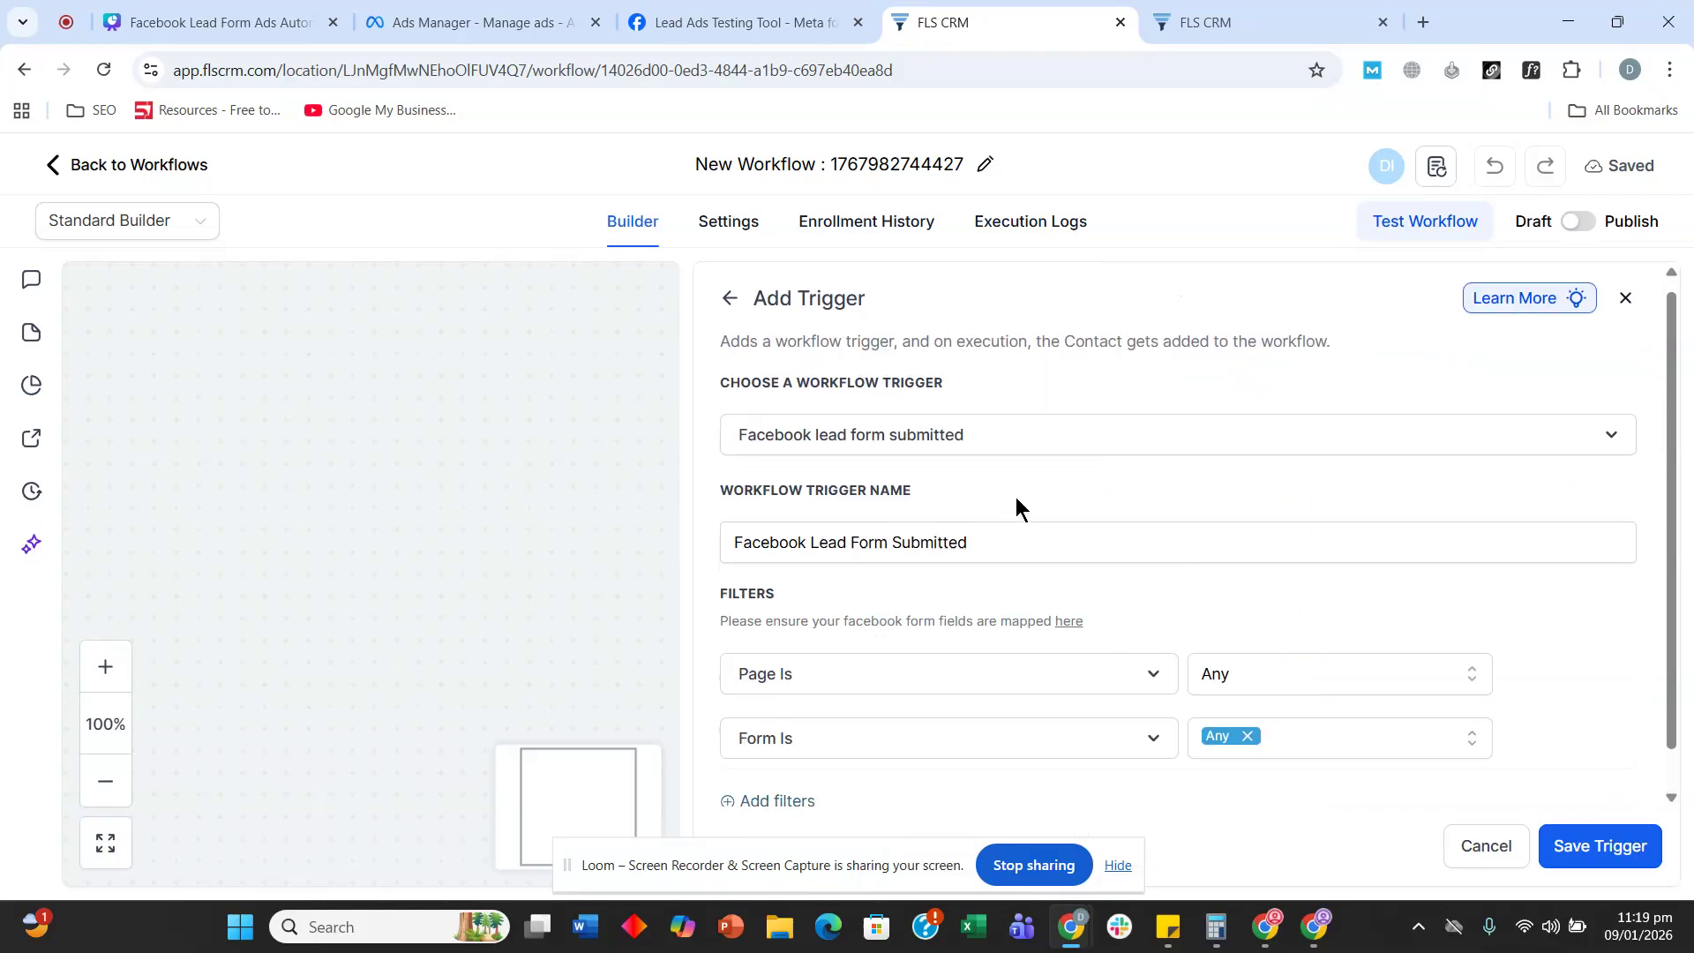
{"action": "scroll", "coordinate": [1006, 547], "scroll_direction": "down", "scroll_amount": 1}
{"action": "left_click", "coordinate": [1226, 631]}
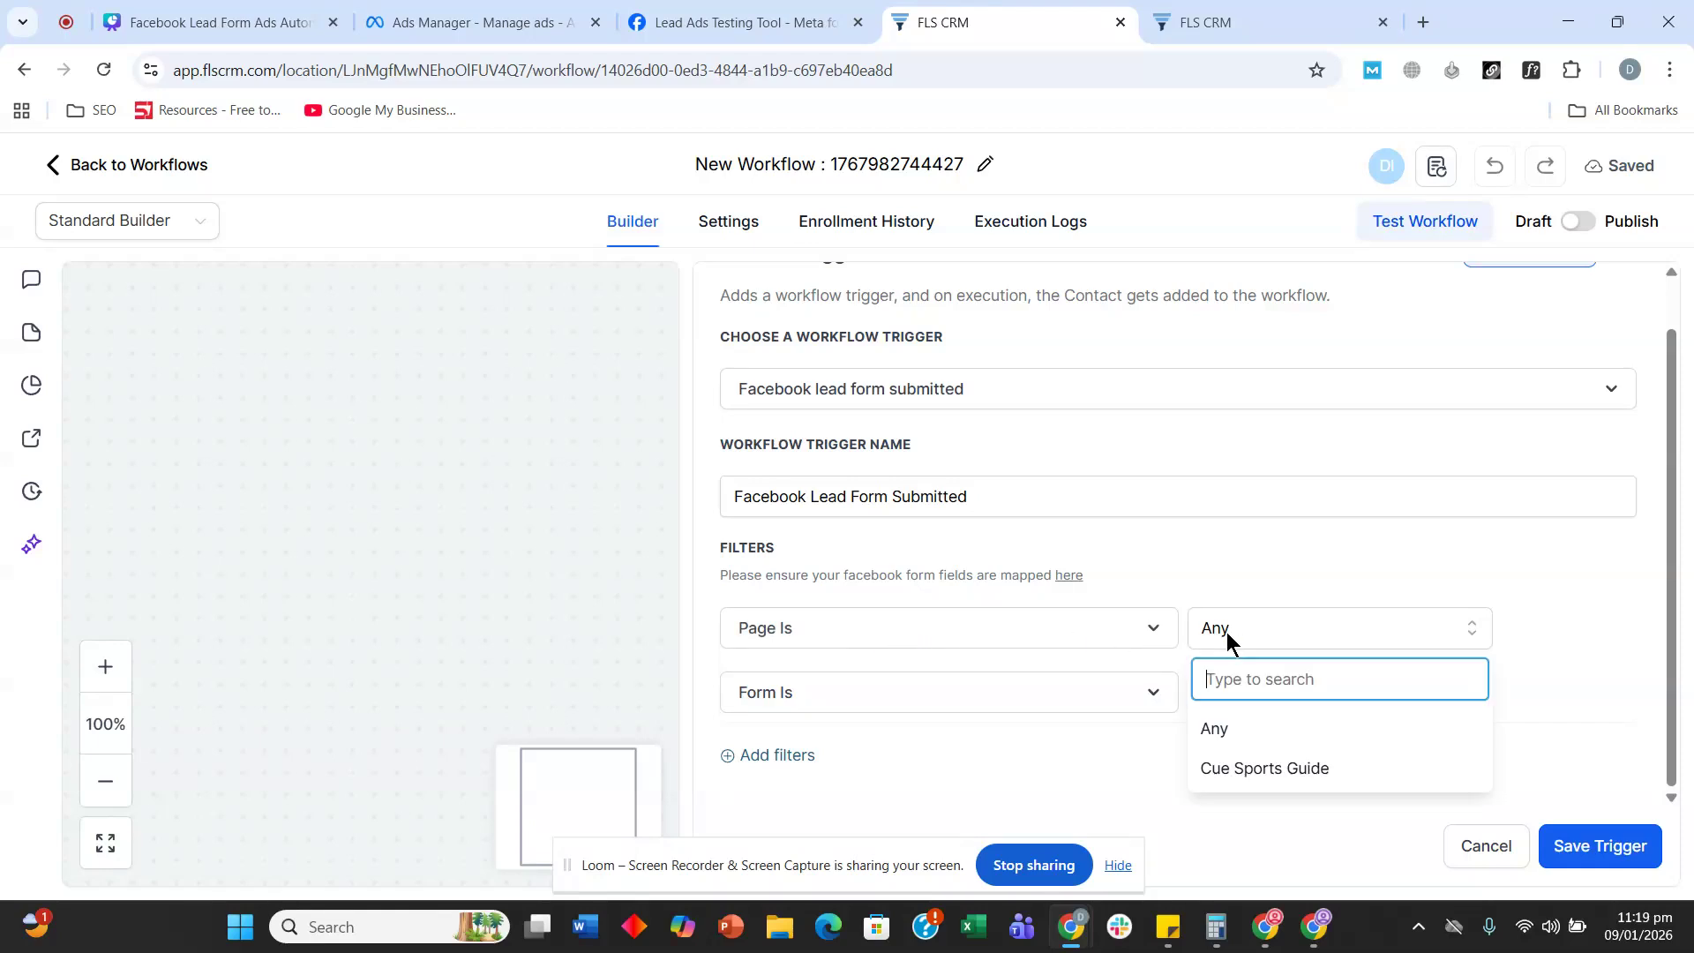
{"action": "left_click", "coordinate": [1248, 768]}
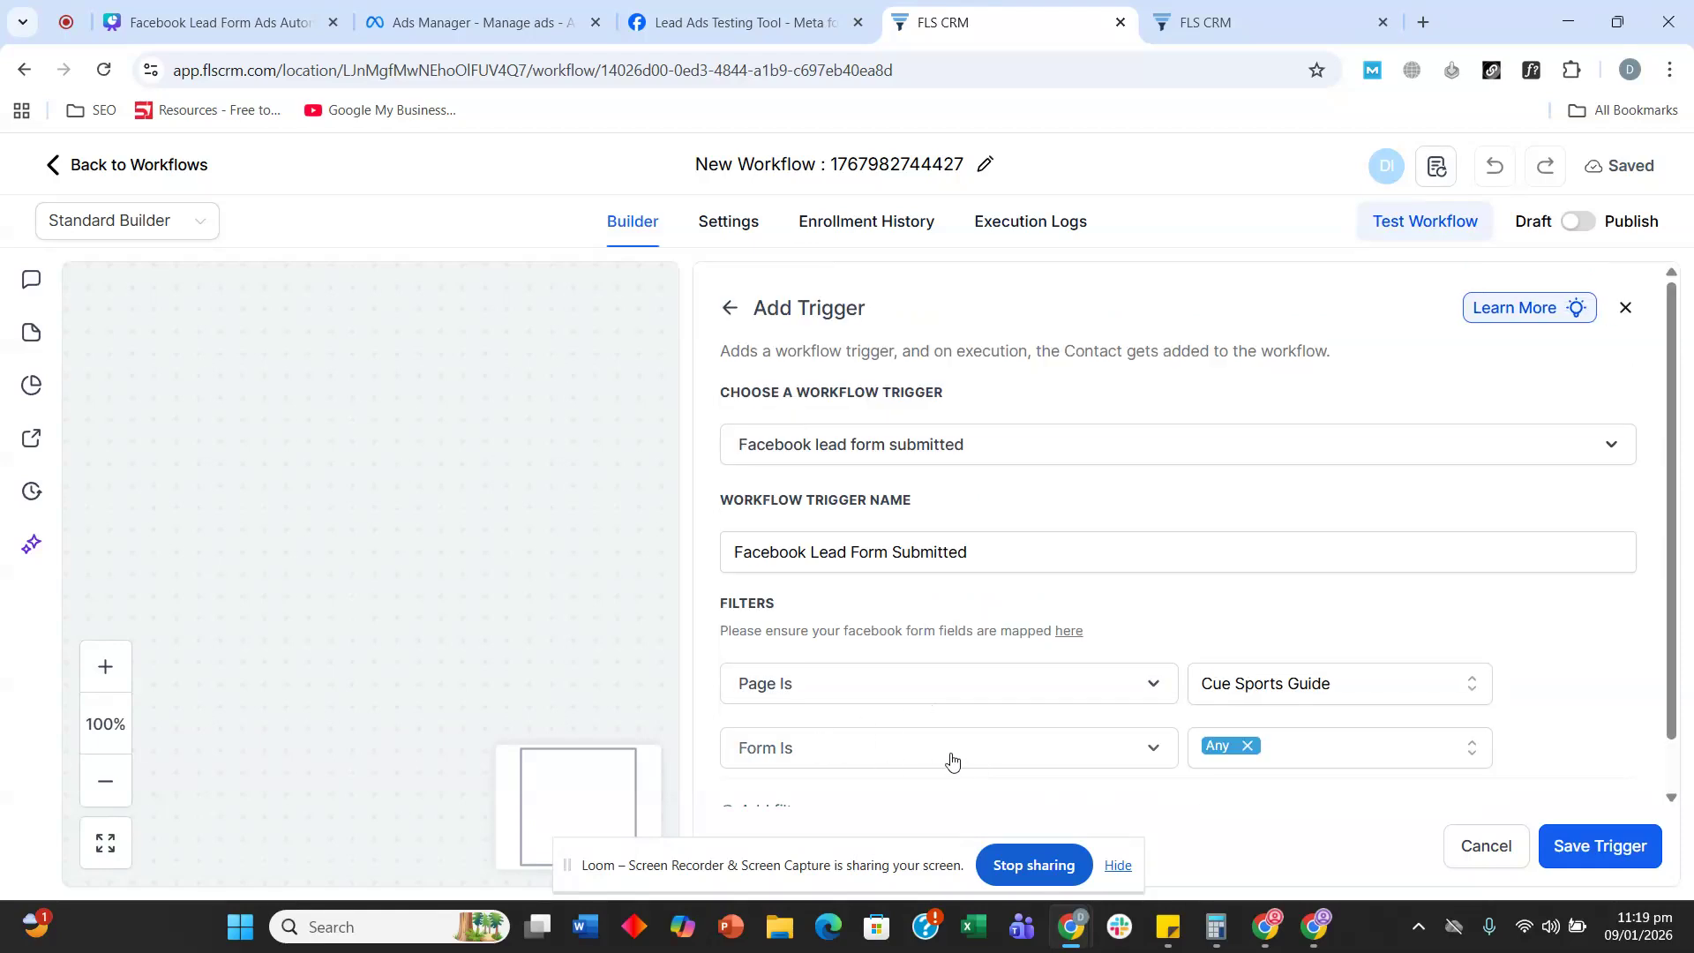
{"action": "scroll", "coordinate": [1292, 605], "scroll_direction": "down", "scroll_amount": 1}
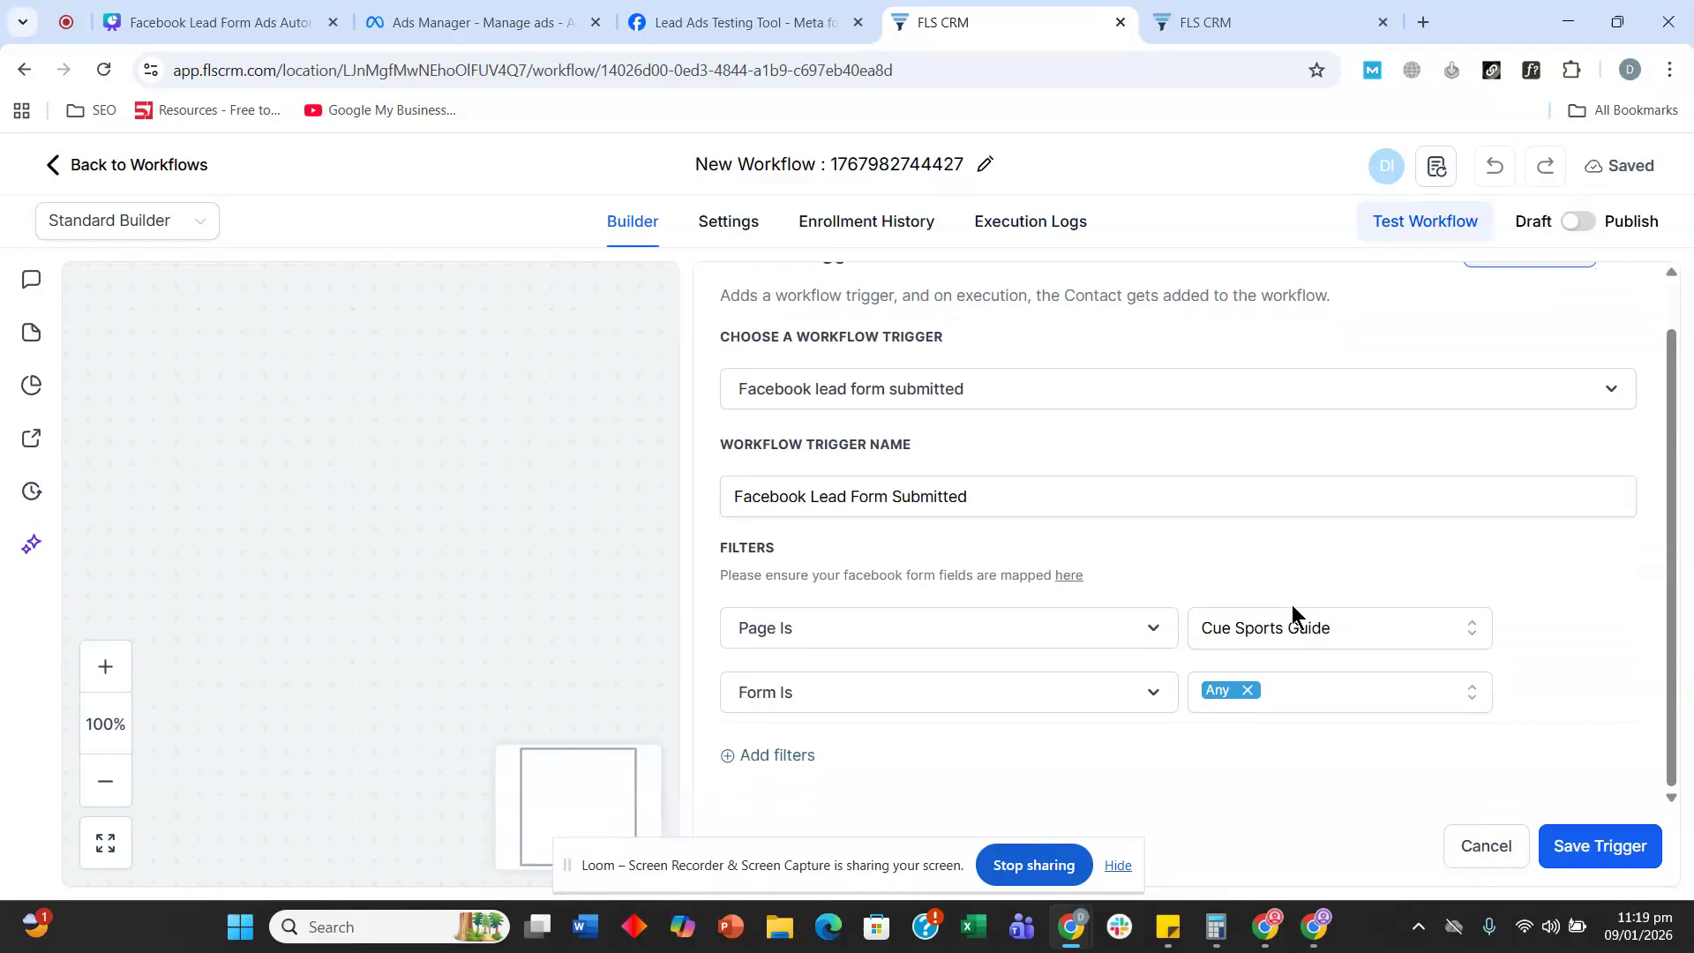
{"action": "left_click", "coordinate": [1285, 694]}
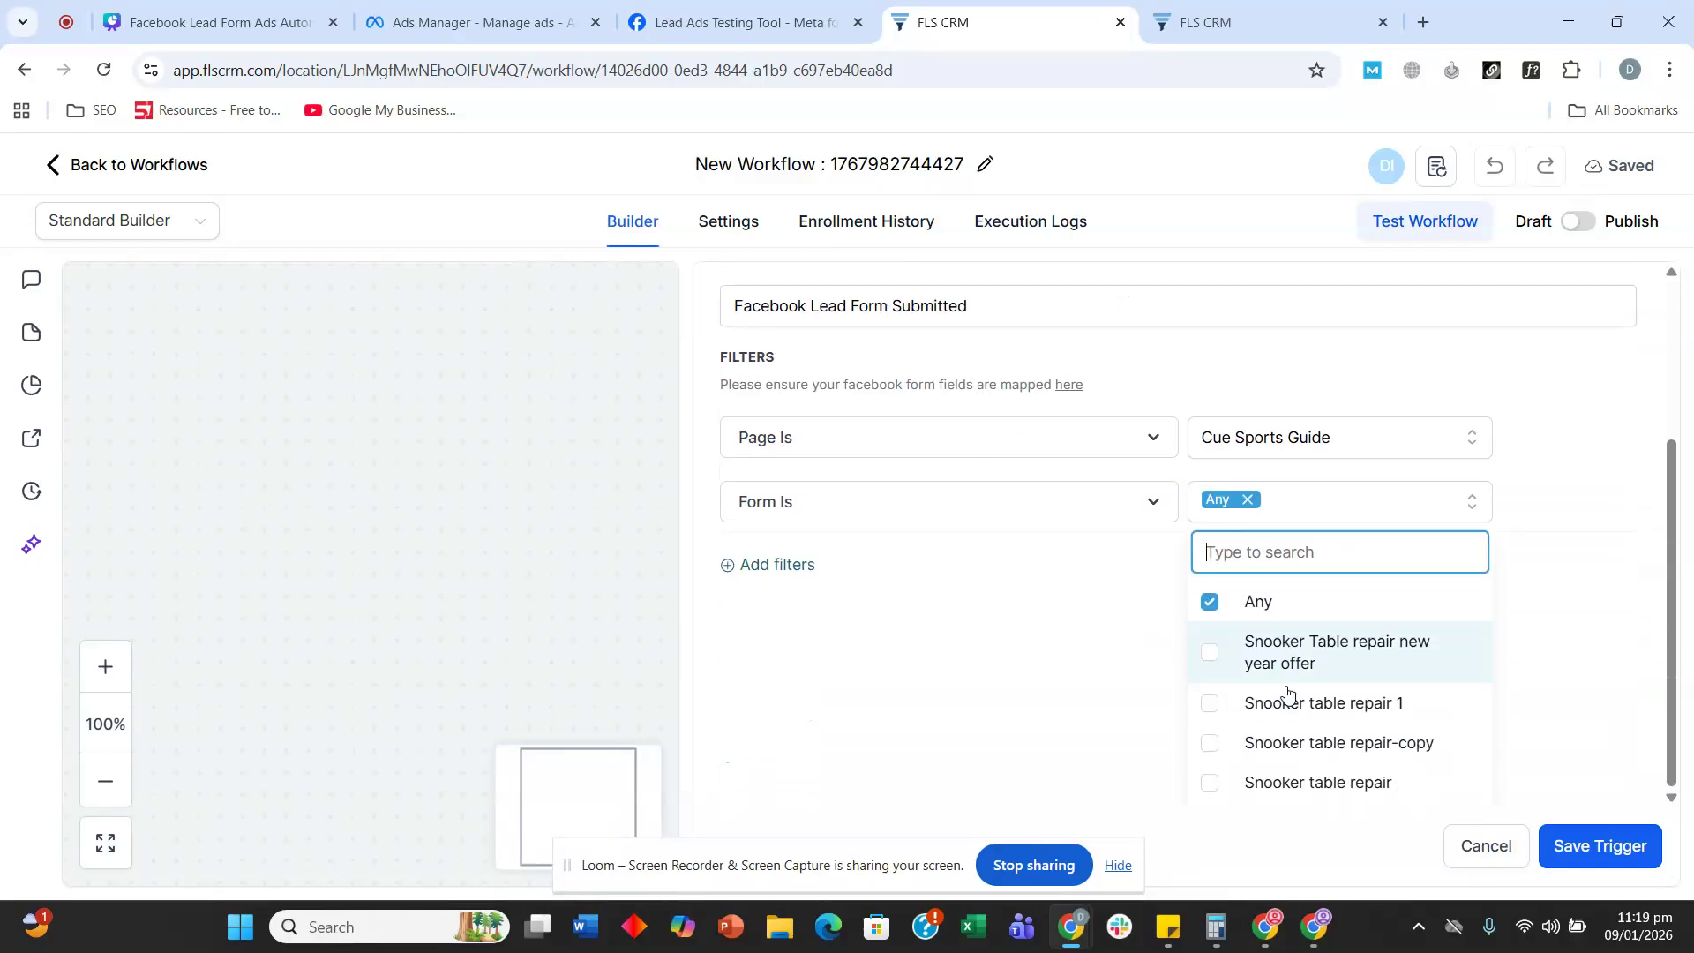
{"action": "left_click", "coordinate": [1251, 662]}
{"action": "left_click", "coordinate": [1619, 858]}
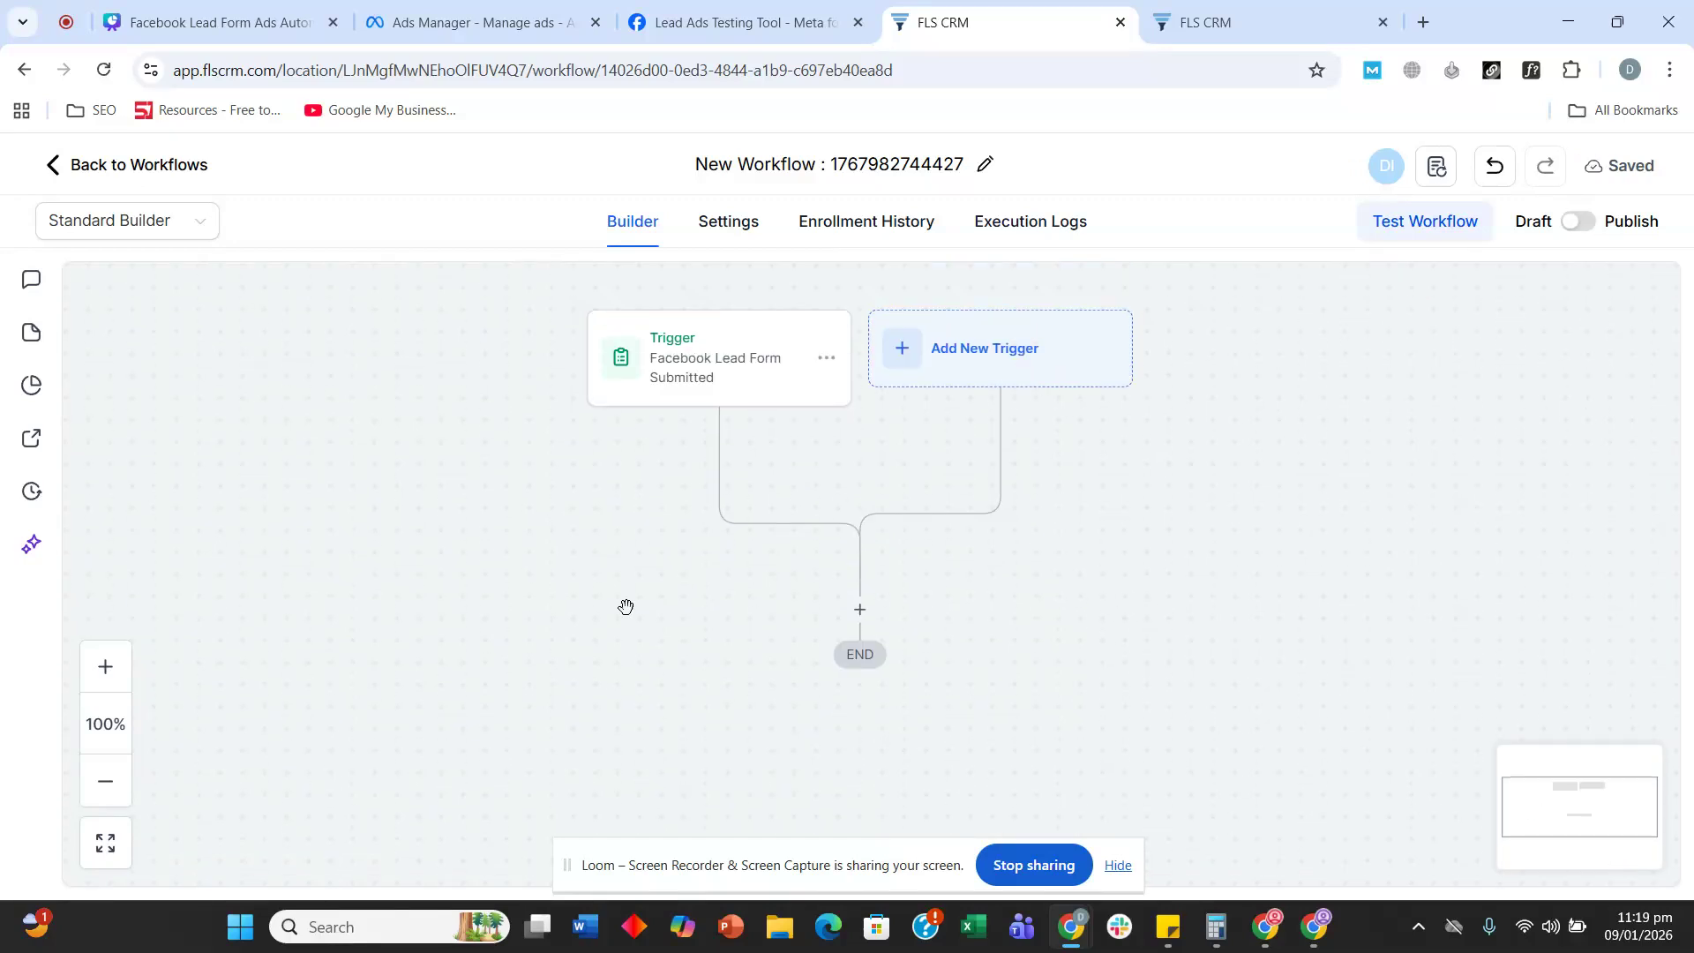
- Add a Create Opportunity action after the trigger and set its pipeline to Test
{"action": "left_click", "coordinate": [859, 609]}
{"action": "left_click", "coordinate": [1294, 394]}
{"action": "type", "text": "cr"}
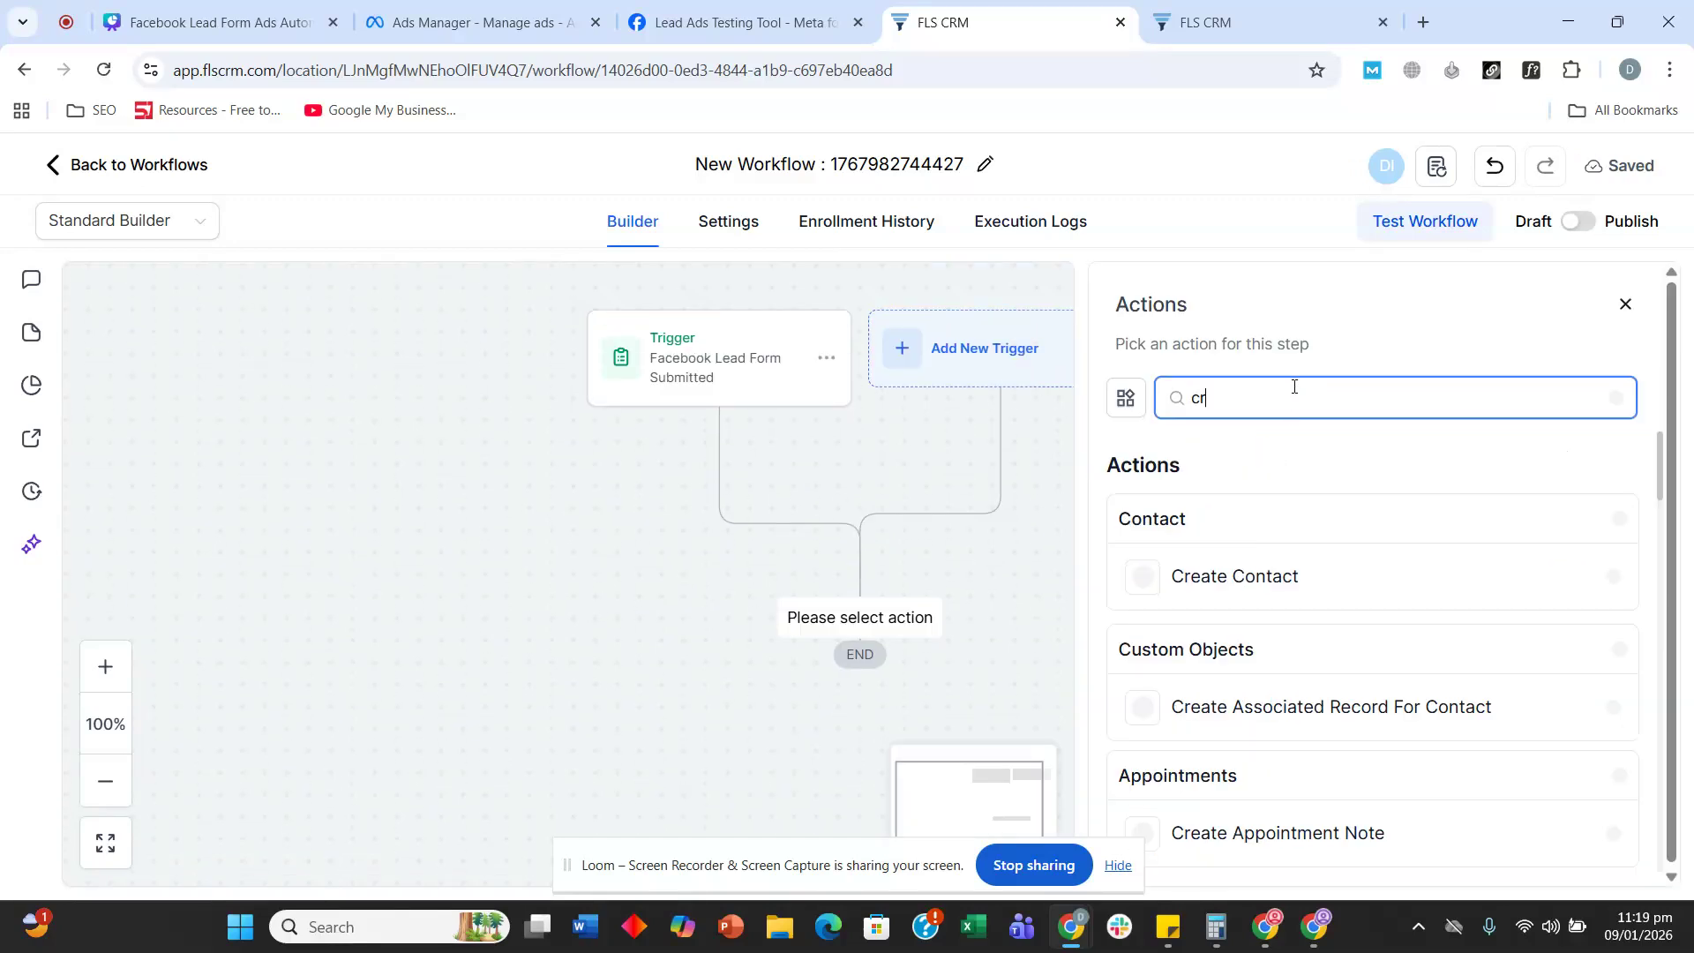
{"action": "type", "text": "eate"}
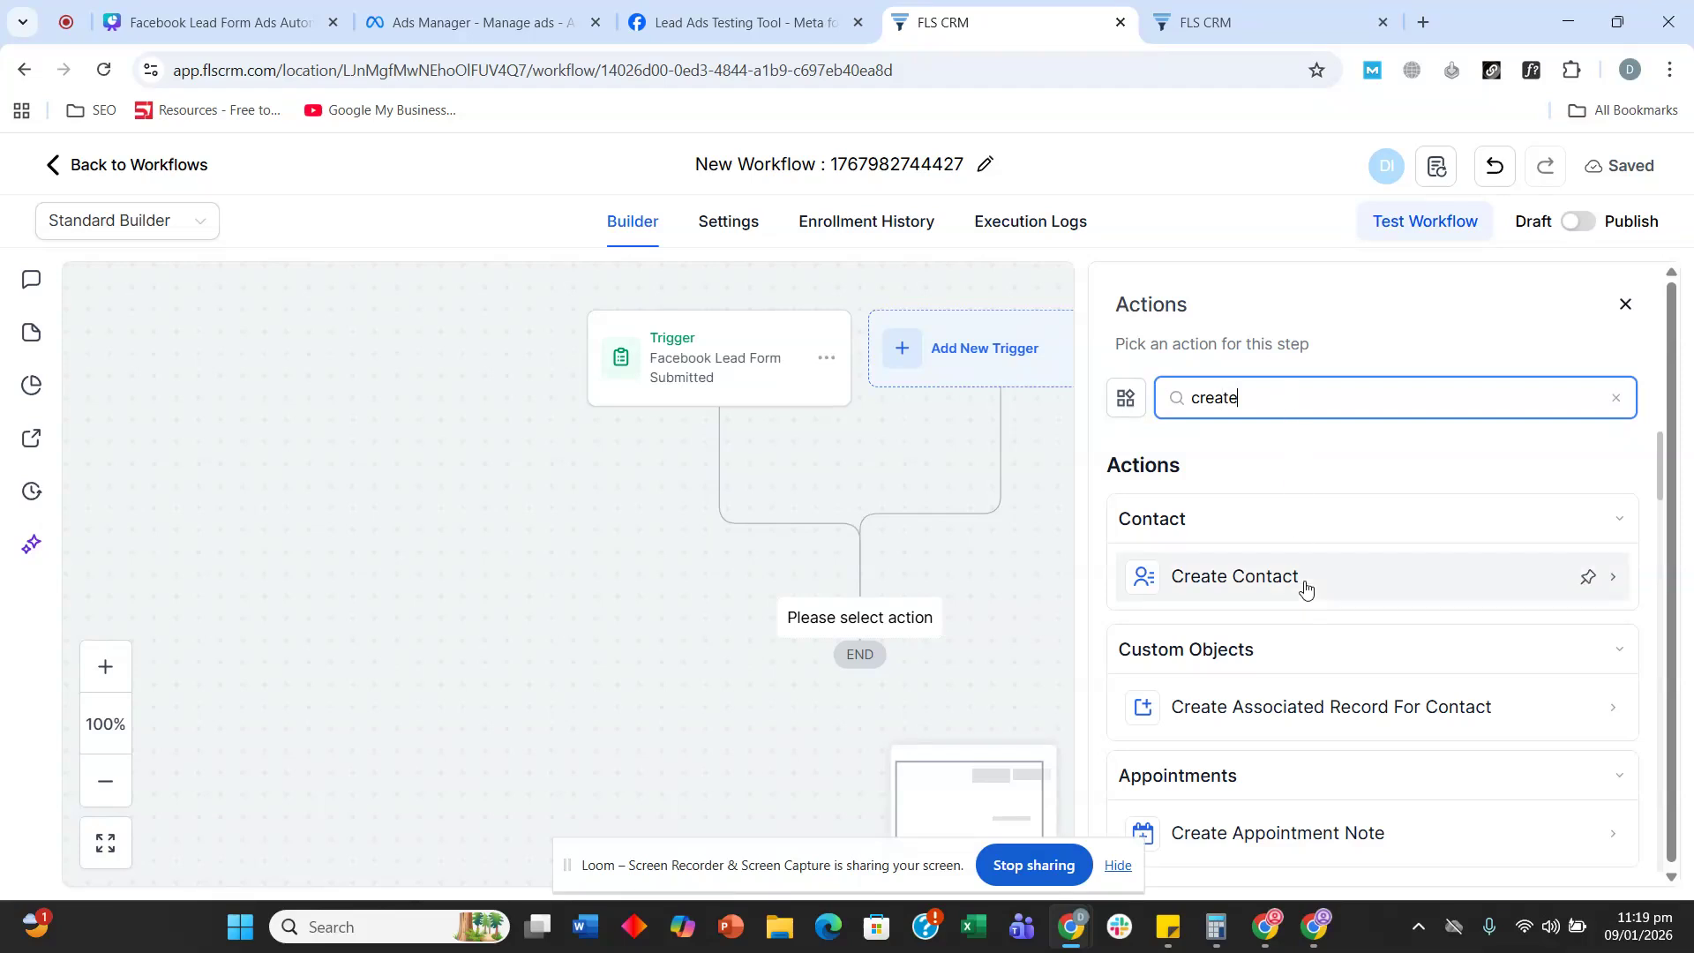
{"action": "scroll", "coordinate": [1304, 601], "scroll_direction": "down", "scroll_amount": 2}
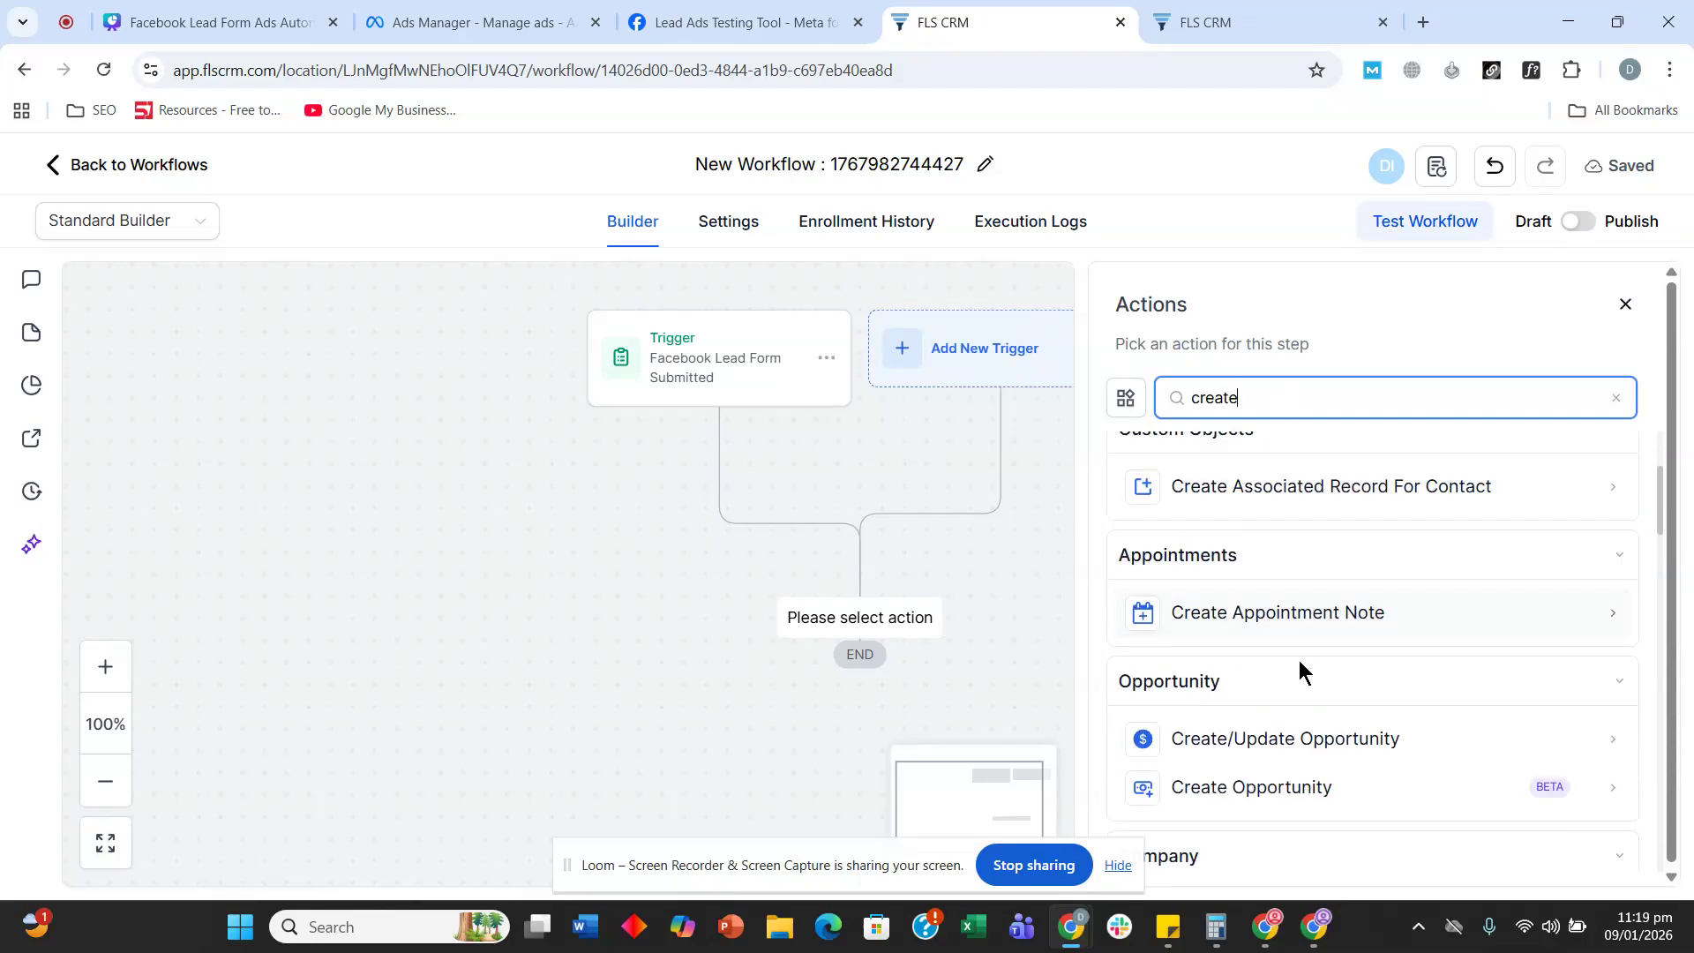
{"action": "left_click", "coordinate": [1290, 787]}
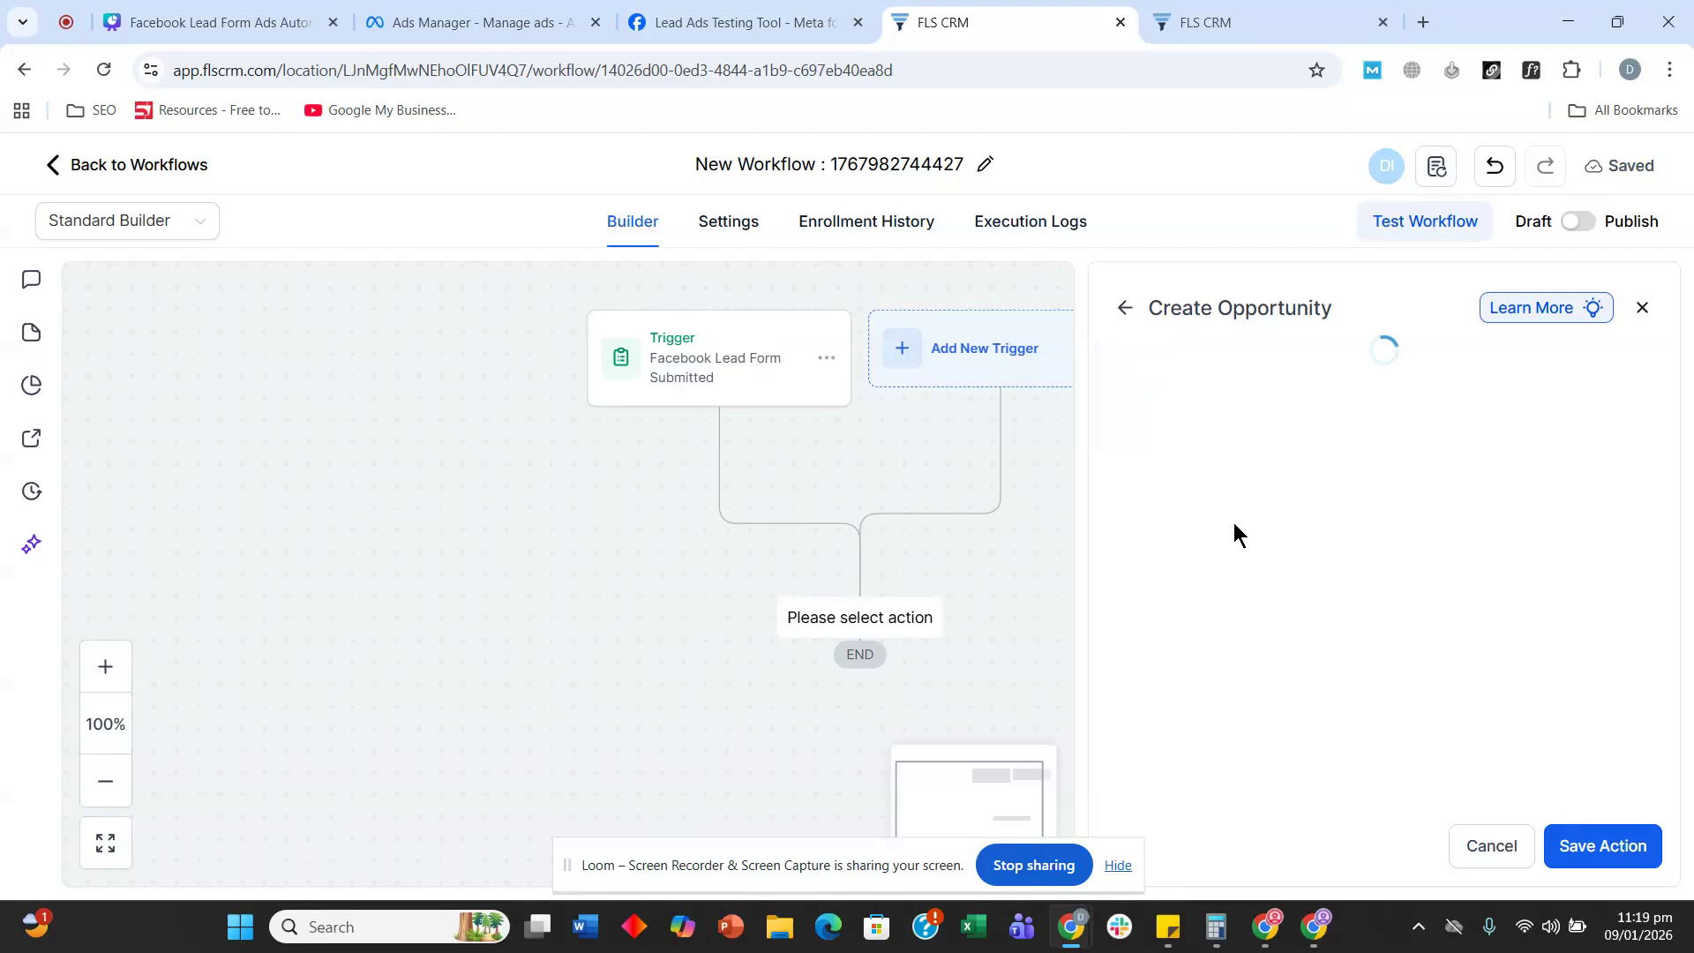
{"action": "left_click", "coordinate": [1262, 582]}
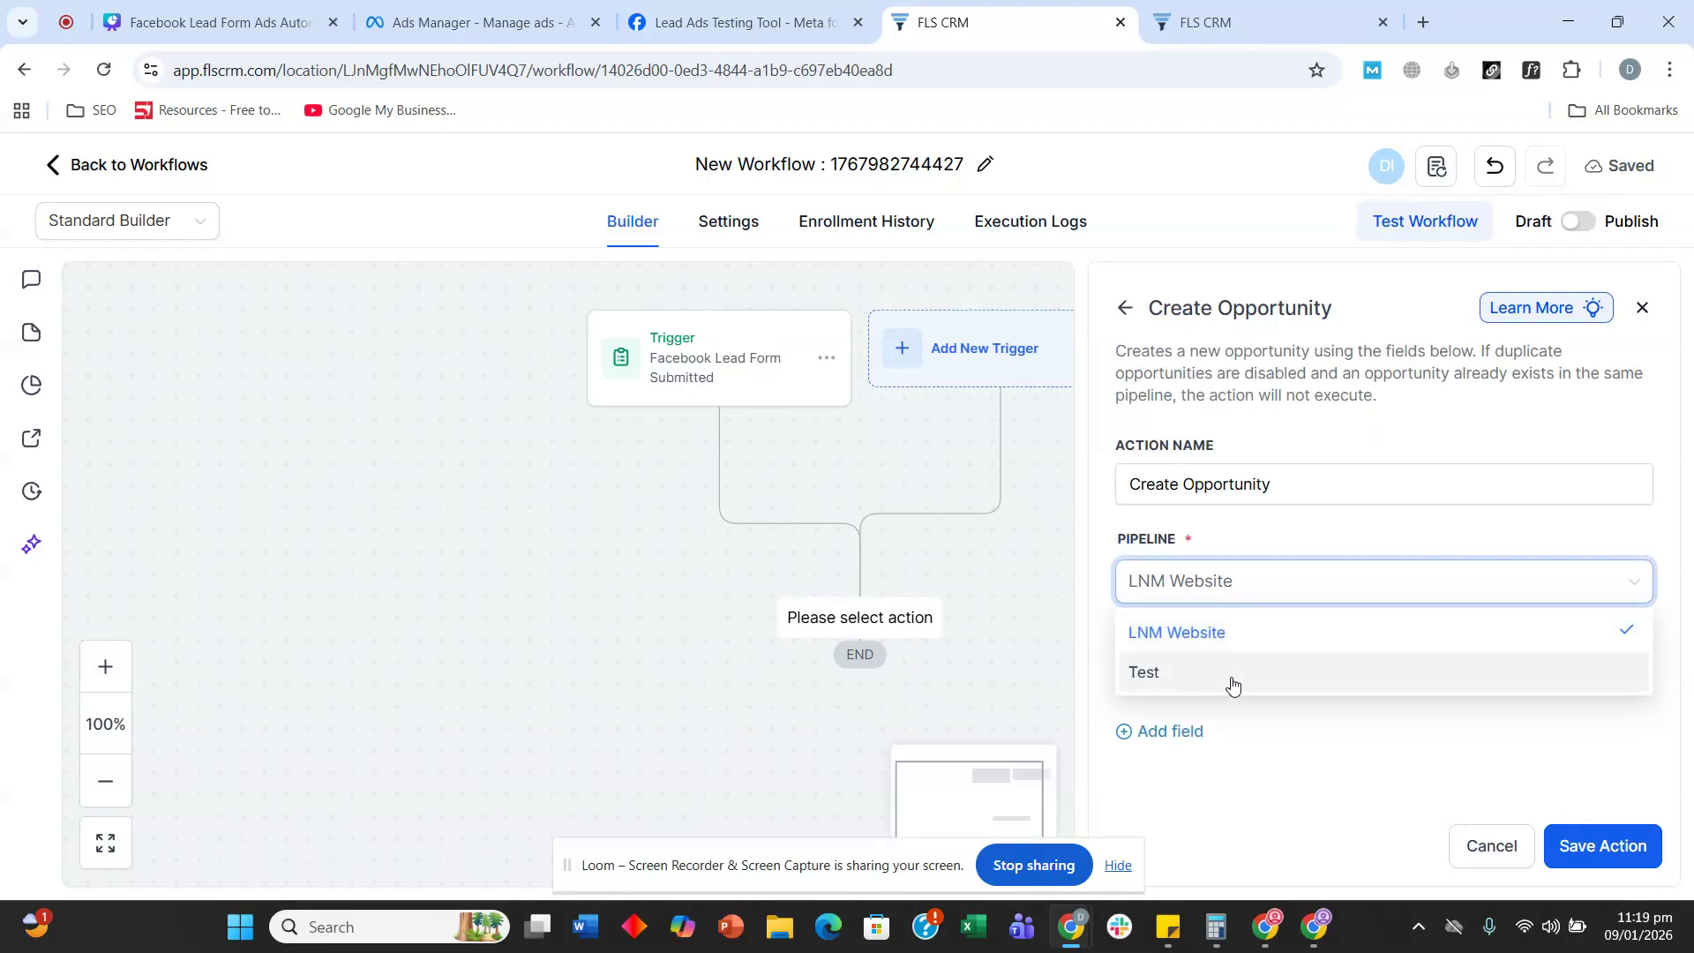
{"action": "left_click", "coordinate": [1232, 680]}
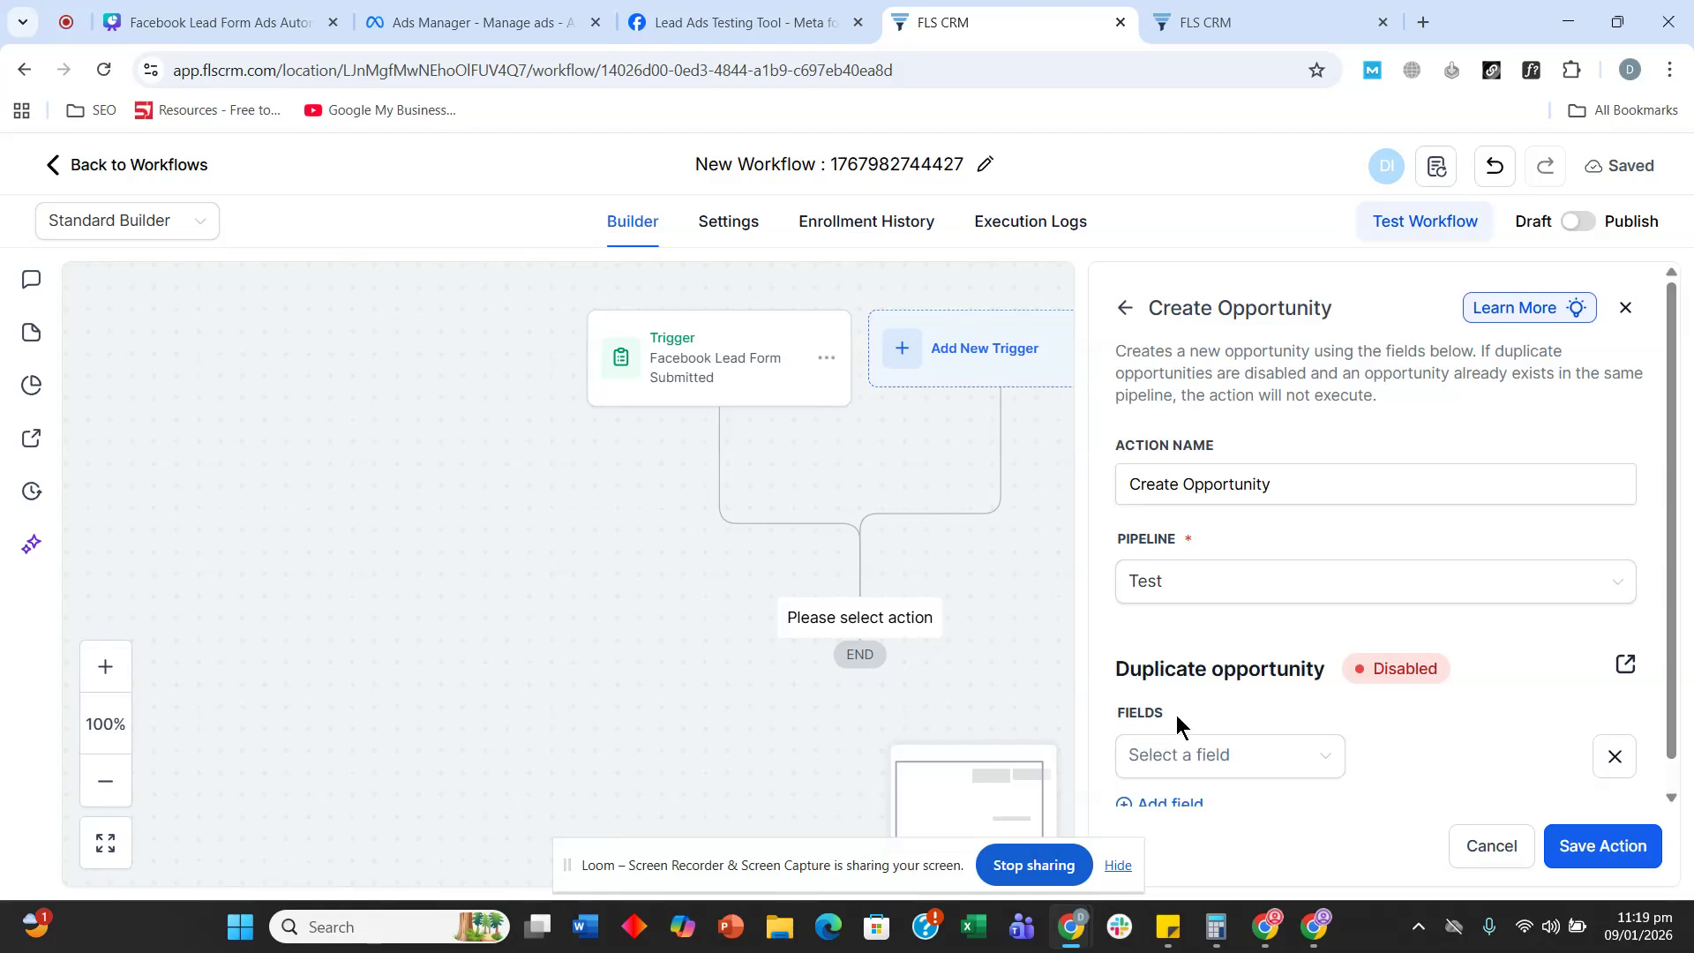
- Set the action's Opportunity Name field to the contact's Full Name value and save the action
{"action": "scroll", "coordinate": [1177, 716], "scroll_direction": "down", "scroll_amount": 1}
{"action": "left_click", "coordinate": [1211, 720]}
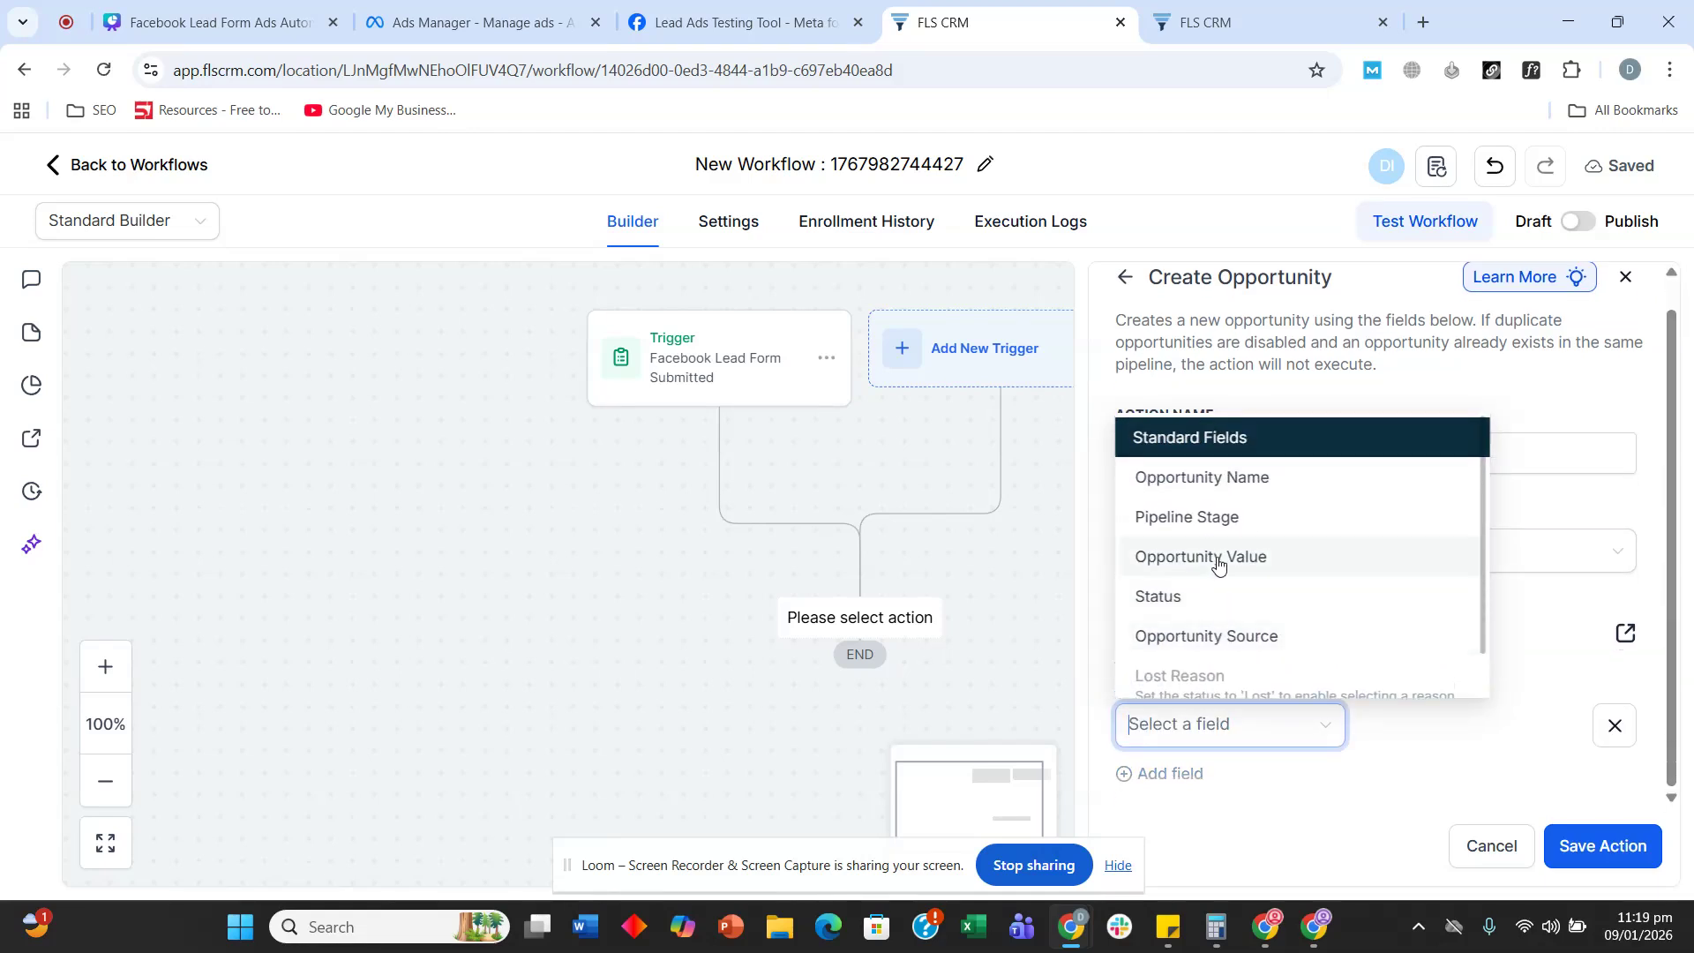
{"action": "left_click", "coordinate": [1240, 480]}
{"action": "left_click", "coordinate": [1536, 730]}
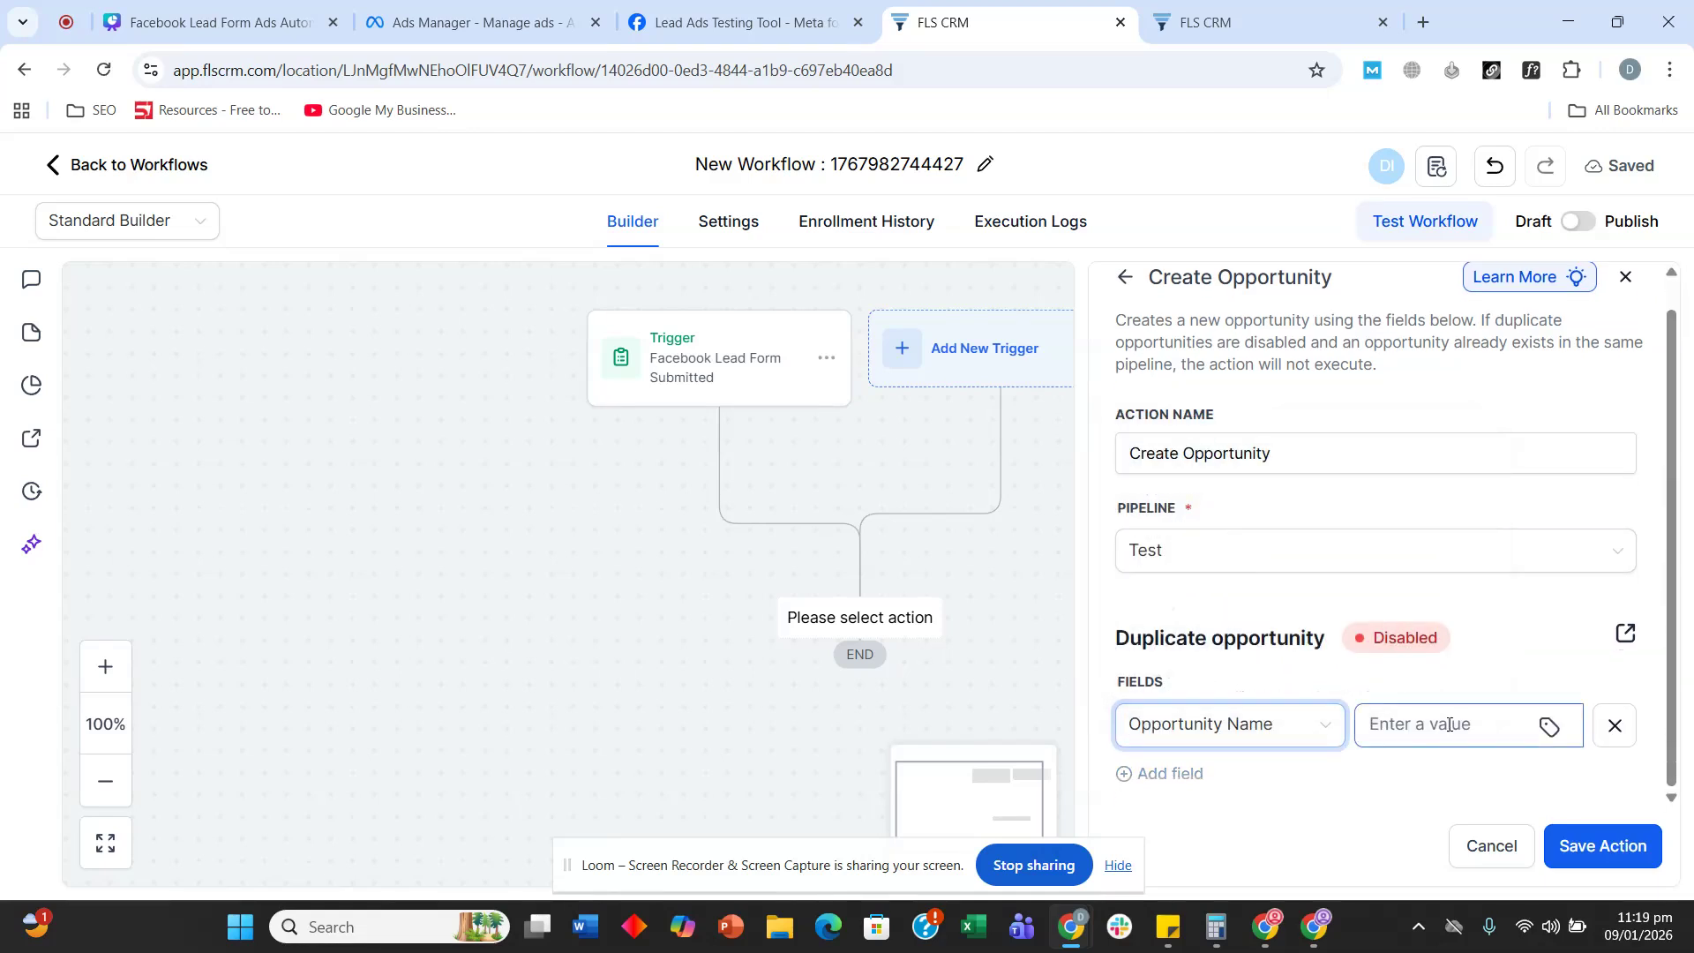
{"action": "left_click", "coordinate": [1547, 725]}
{"action": "left_click", "coordinate": [1341, 275]}
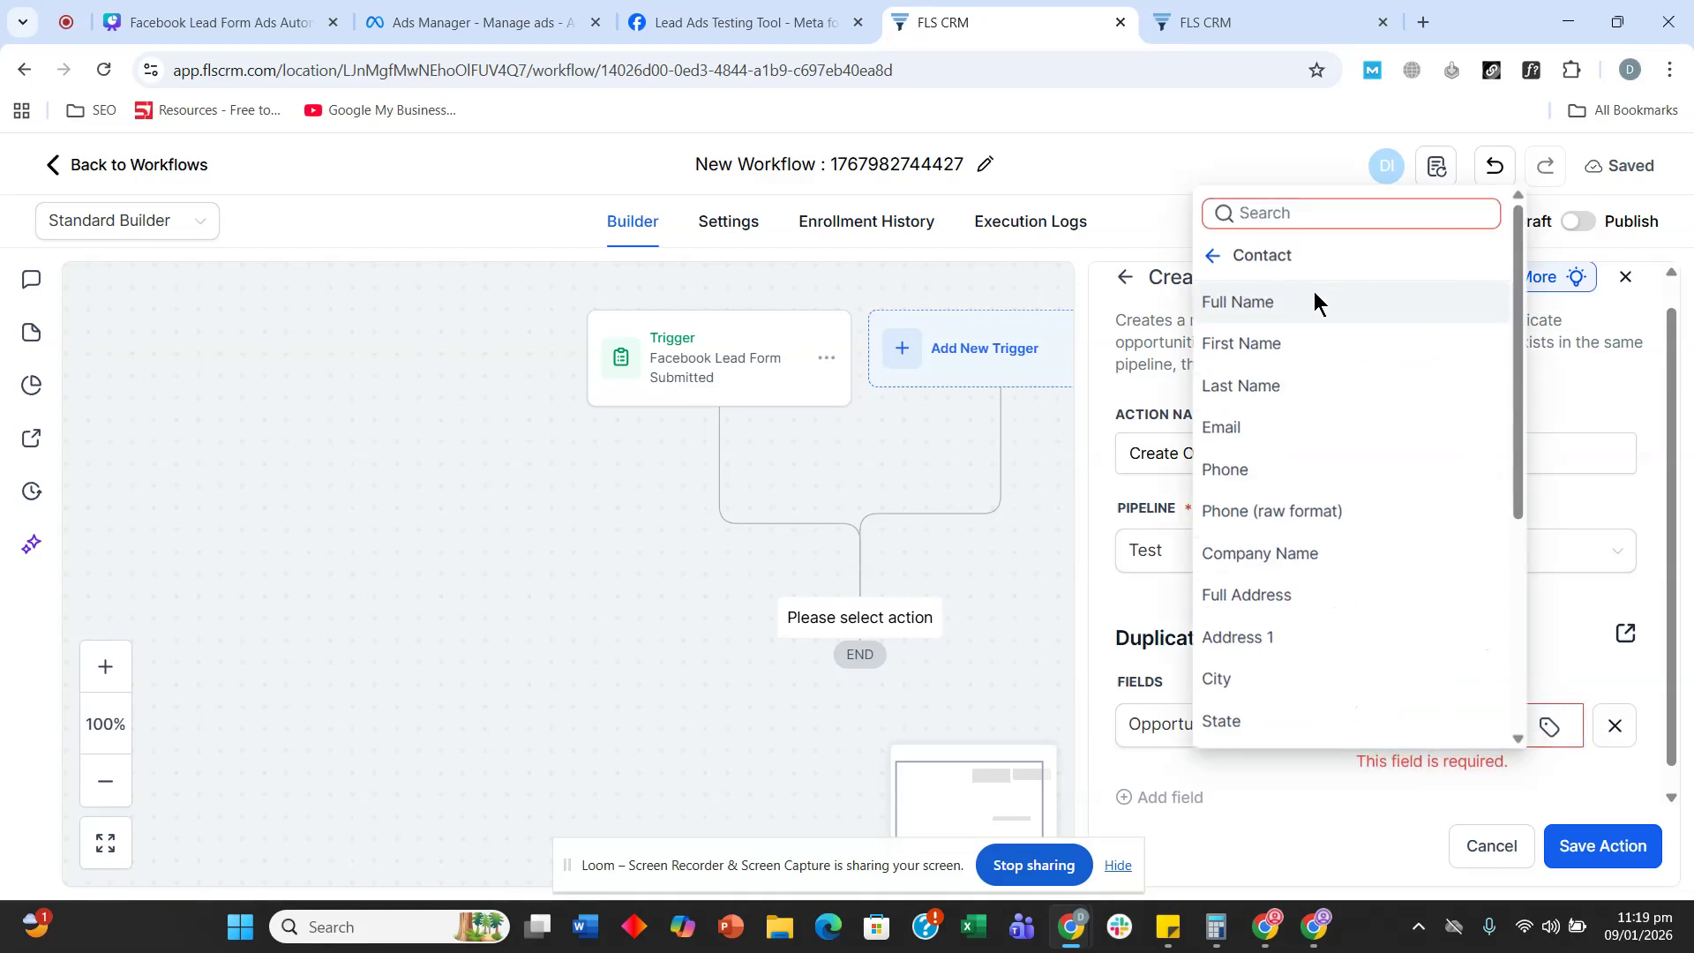
{"action": "left_click", "coordinate": [1315, 302]}
{"action": "left_click", "coordinate": [1575, 844]}
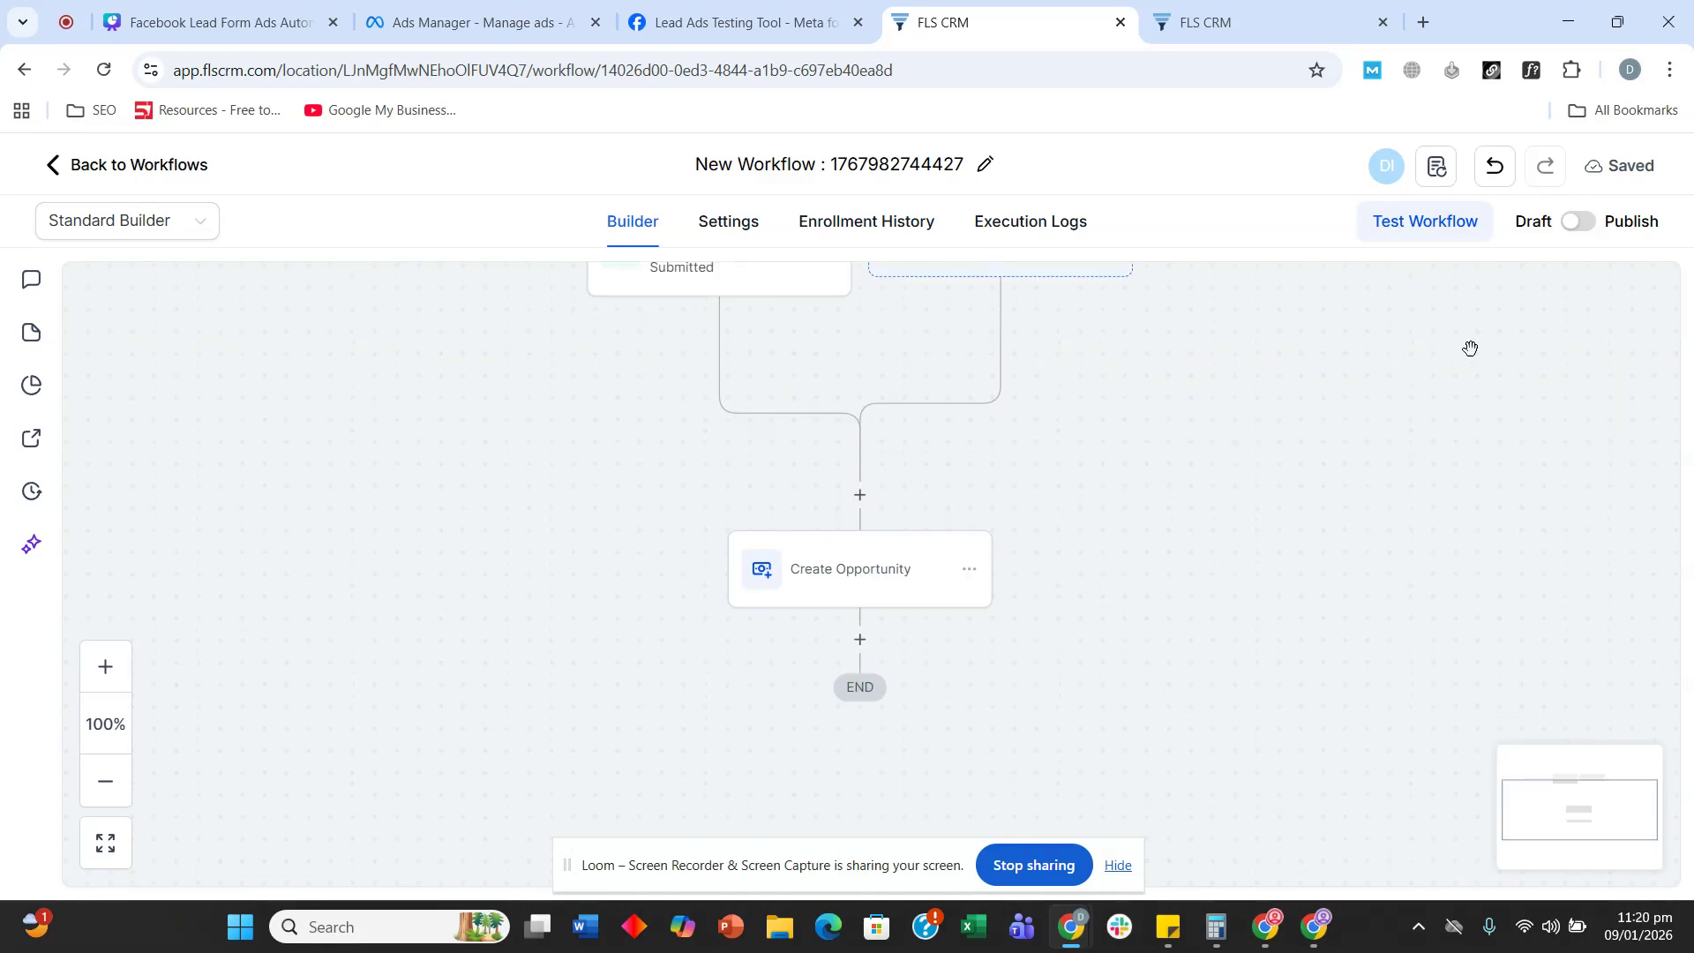
- Rename the workflow as "Facebook lead >>pipeline + followups"
{"action": "left_click", "coordinate": [904, 154]}
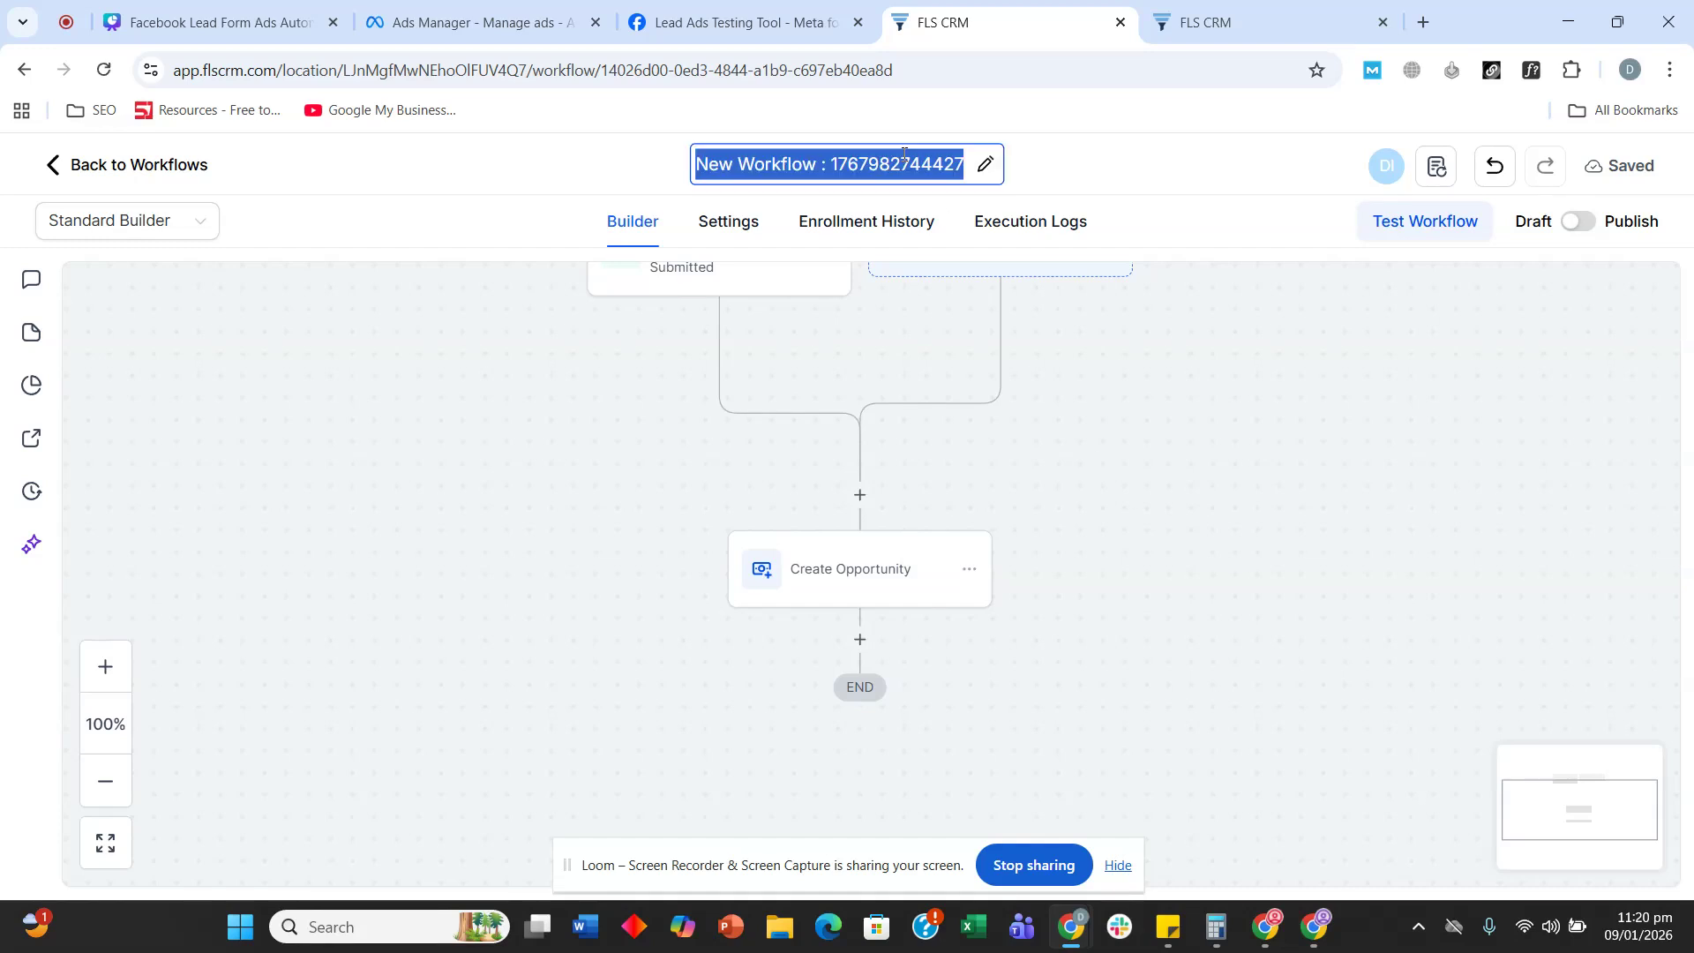
{"action": "key", "text": "BackSpace"}
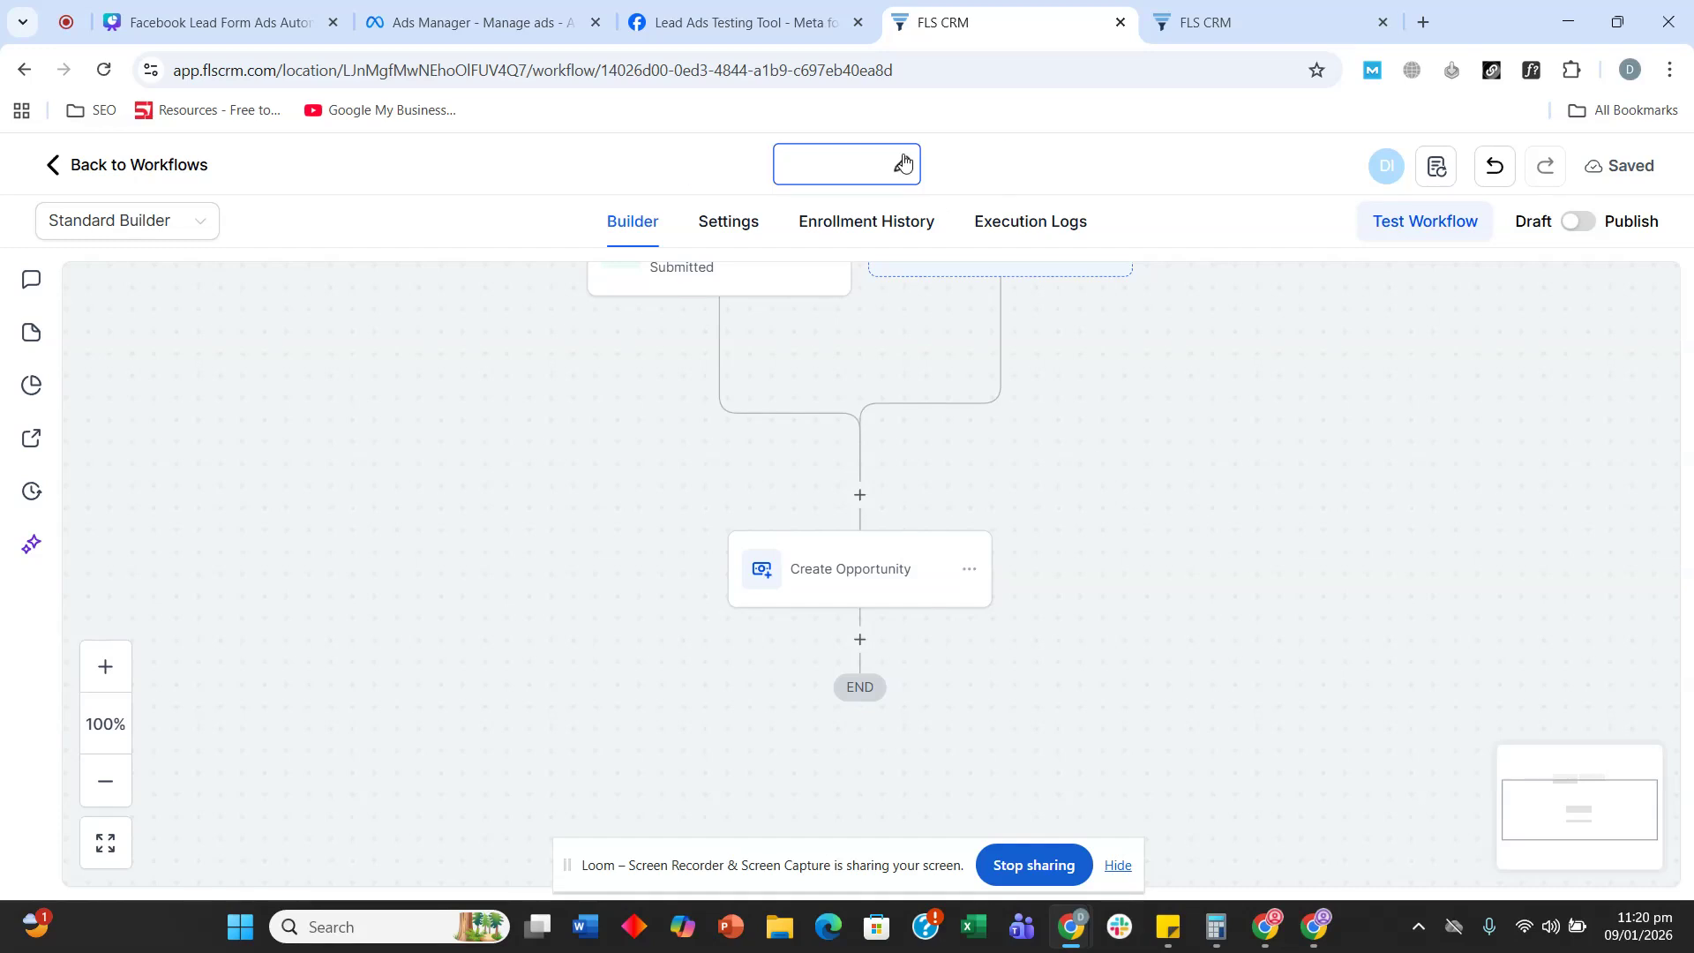
{"action": "type", "text": "Faceboo"}
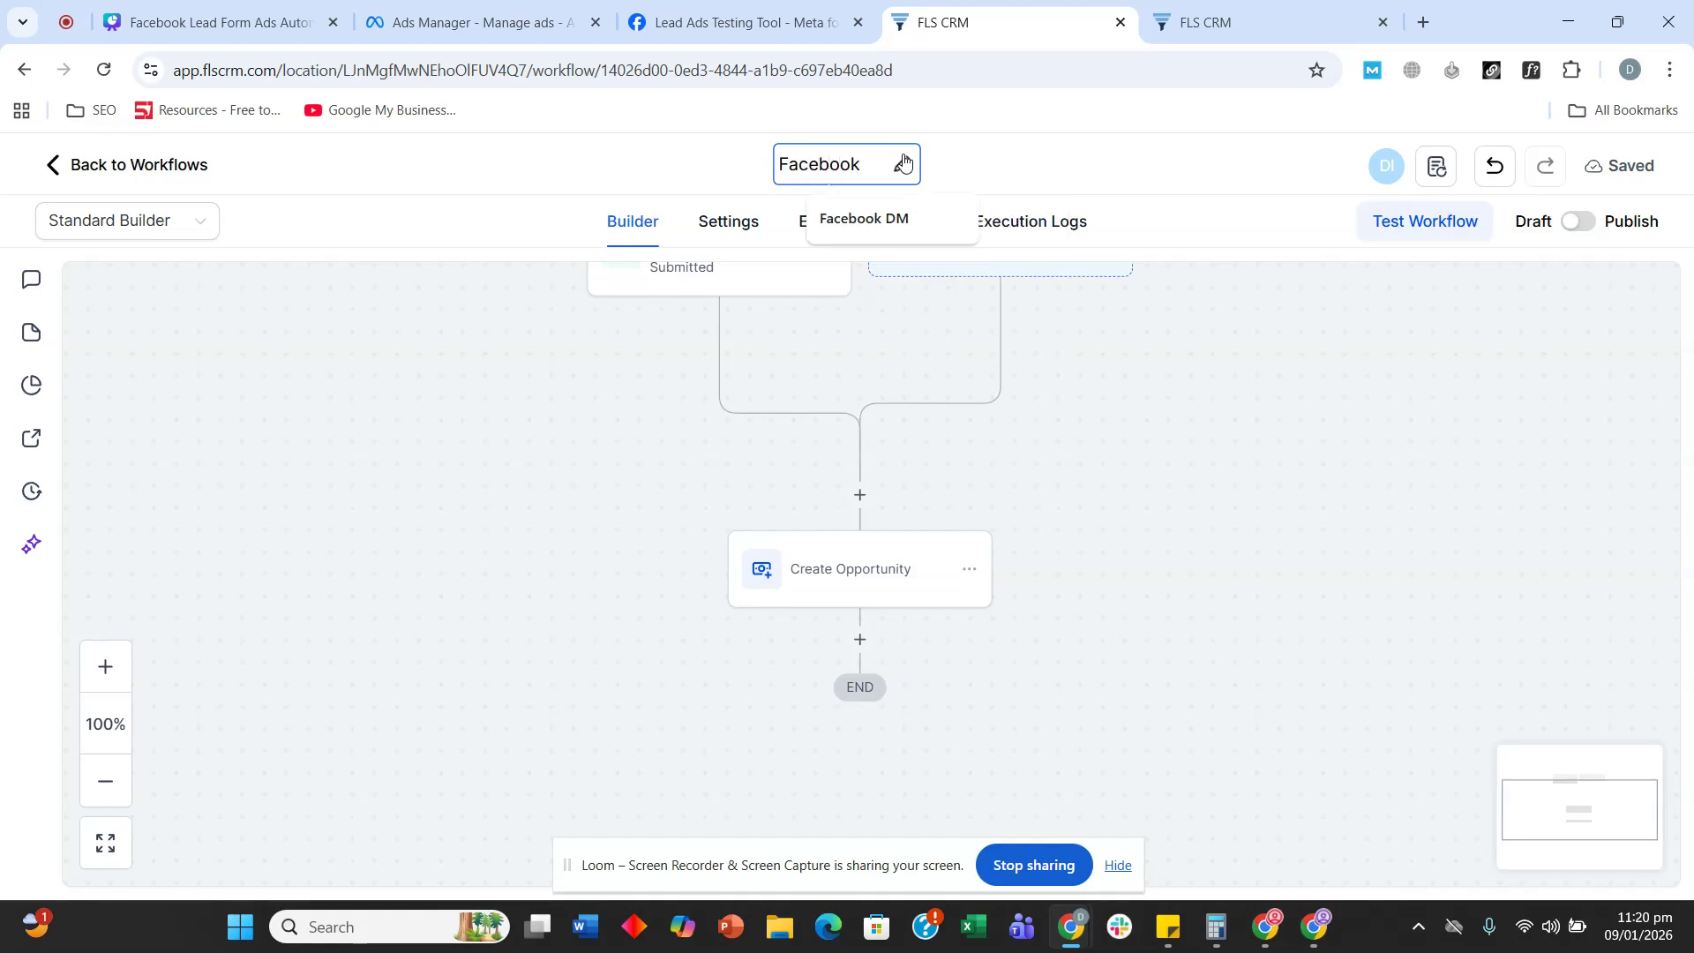
{"action": "type", "text": "k lead"}
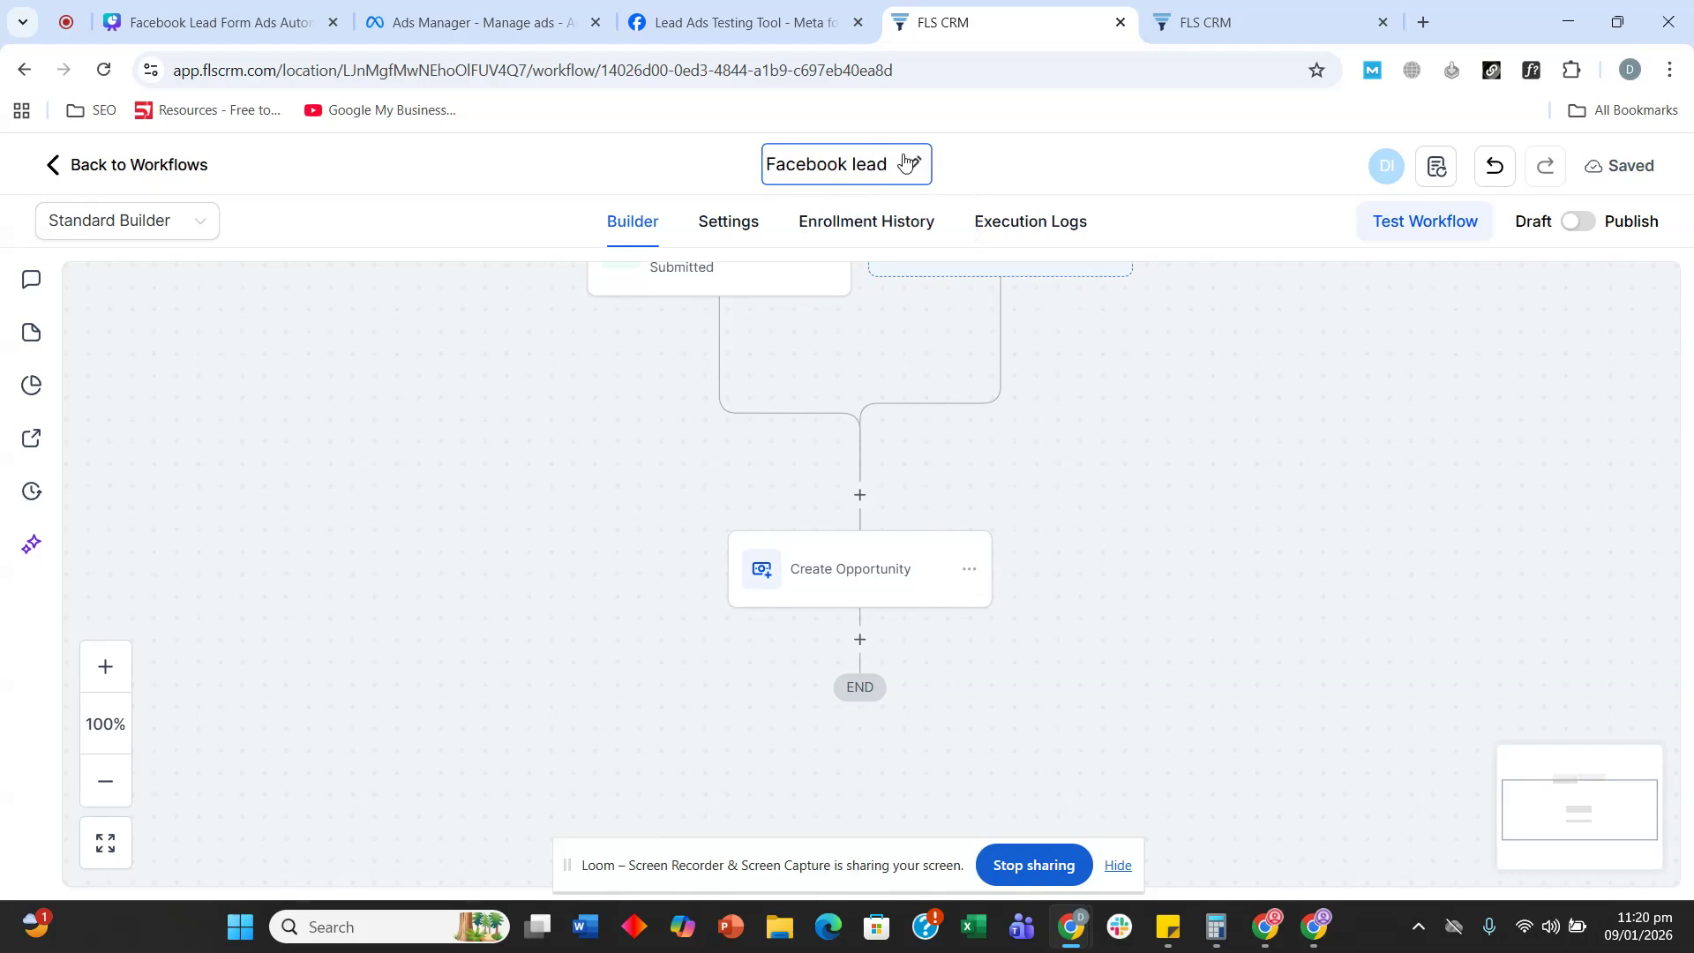
{"action": "type", "text": " >>"}
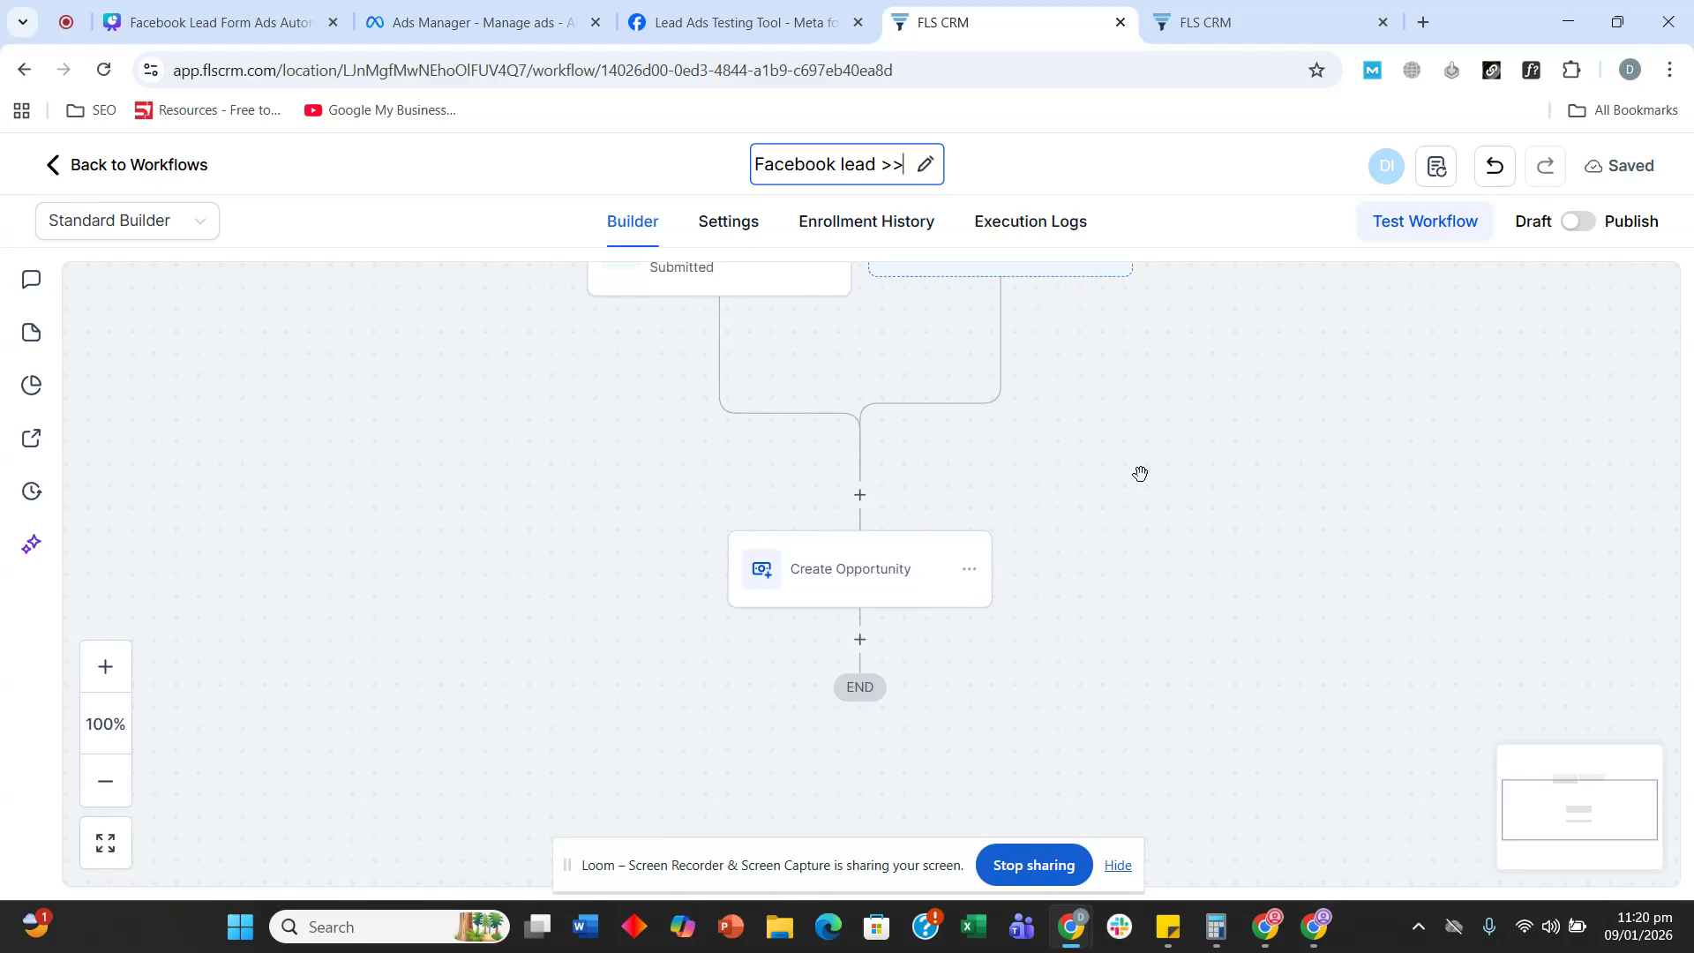
{"action": "scroll", "coordinate": [492, 511], "scroll_direction": "up", "scroll_amount": 1}
{"action": "scroll", "coordinate": [476, 443], "scroll_direction": "down", "scroll_amount": 1}
{"action": "scroll", "coordinate": [507, 415], "scroll_direction": "up", "scroll_amount": 1}
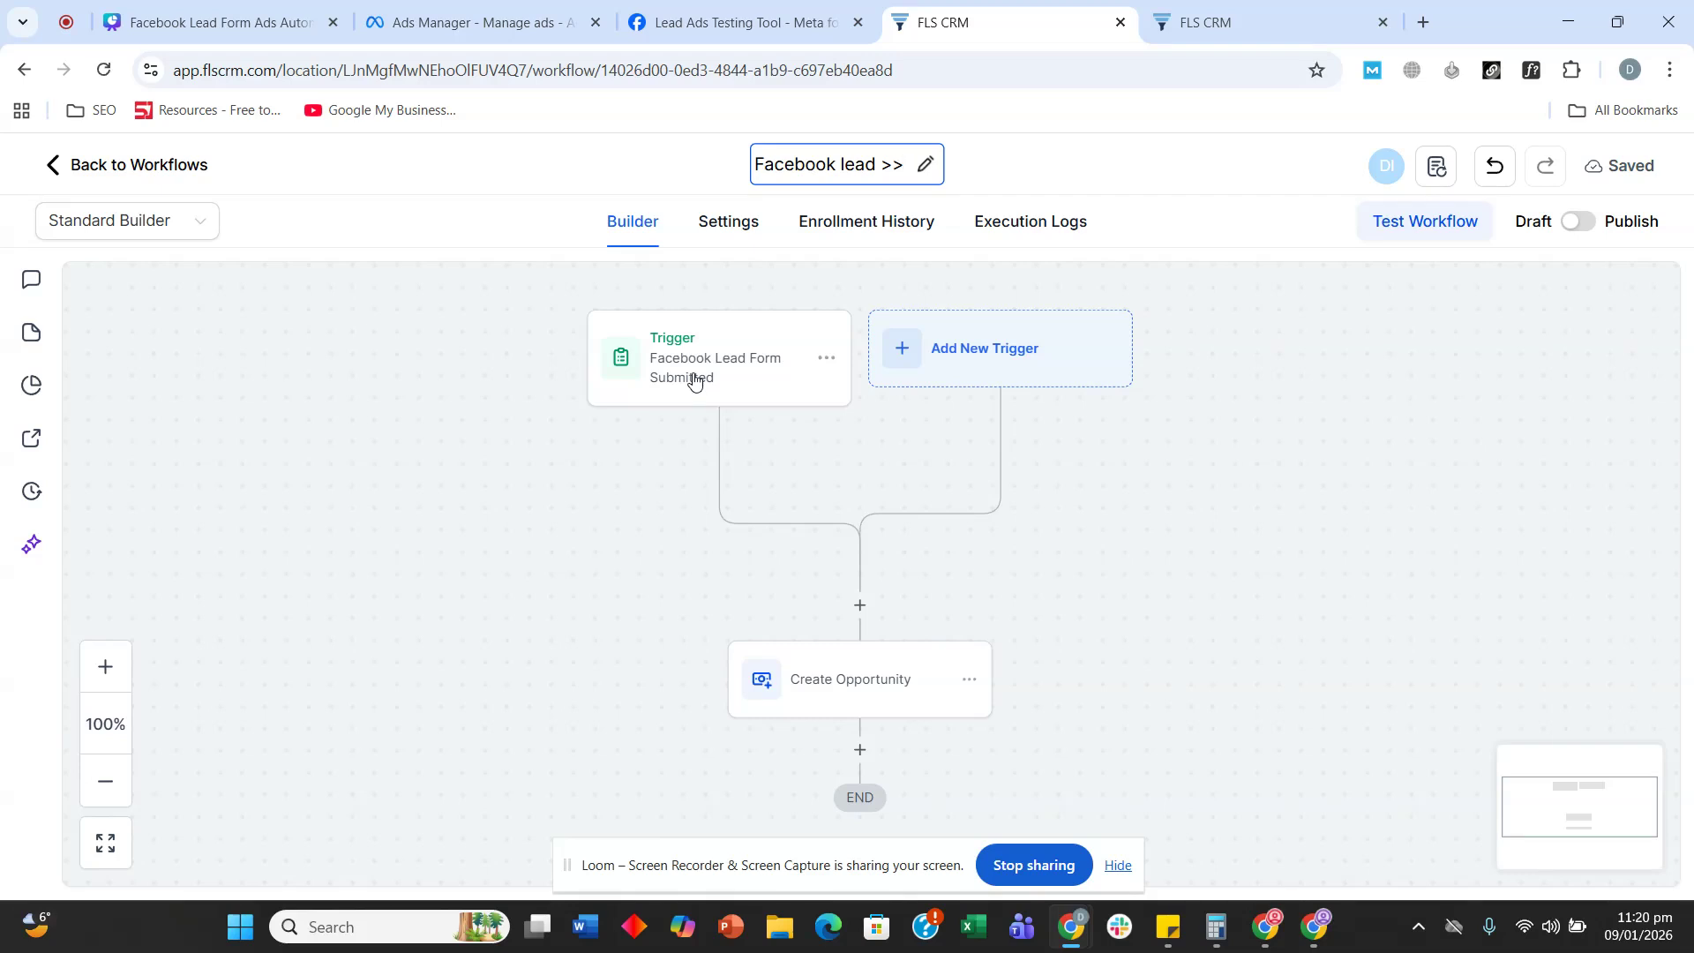
{"action": "type", "text": "p"}
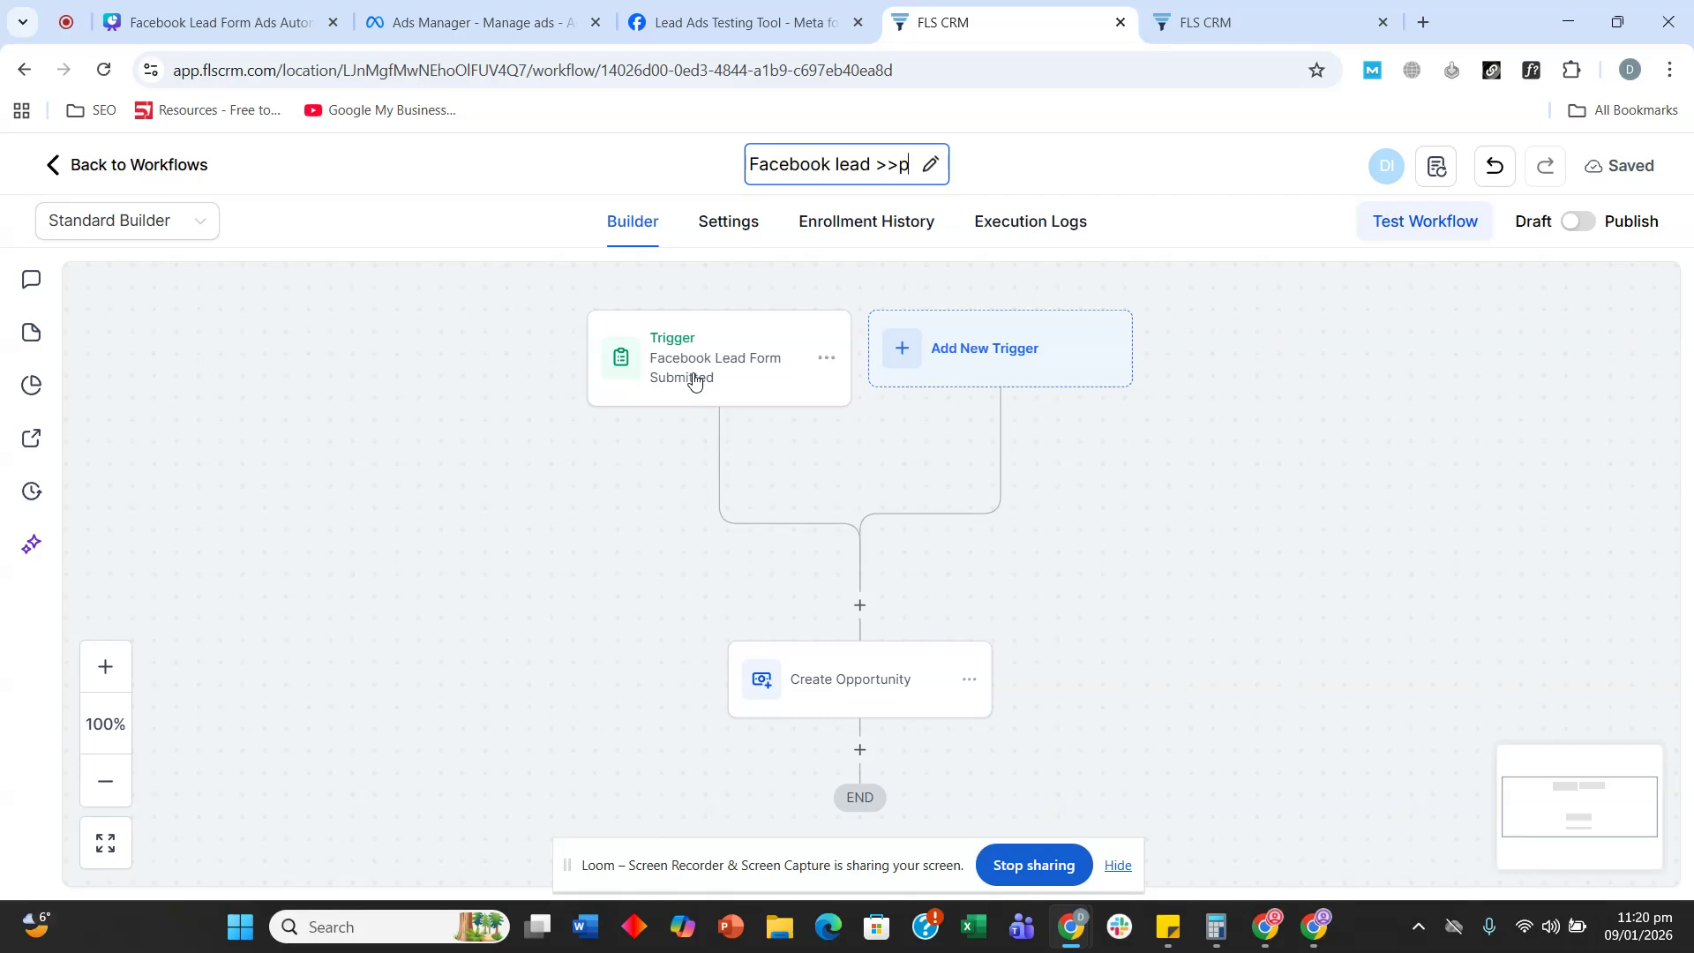
{"action": "type", "text": "ipeline +"}
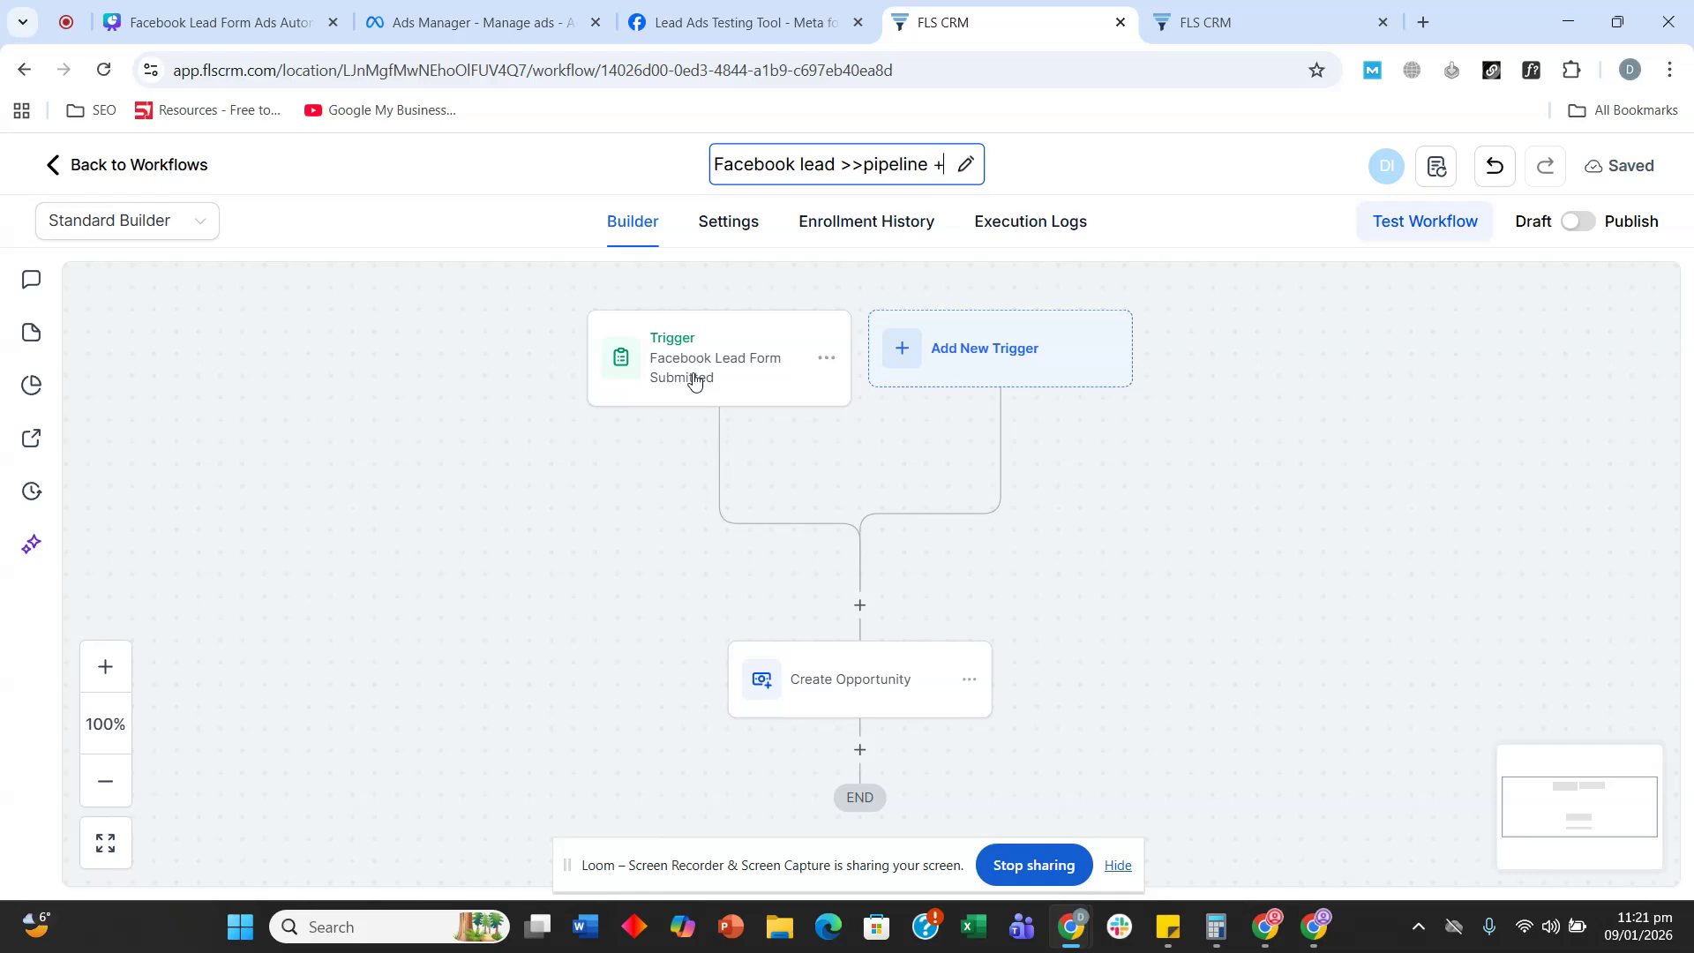
{"action": "type", "text": " followups"}
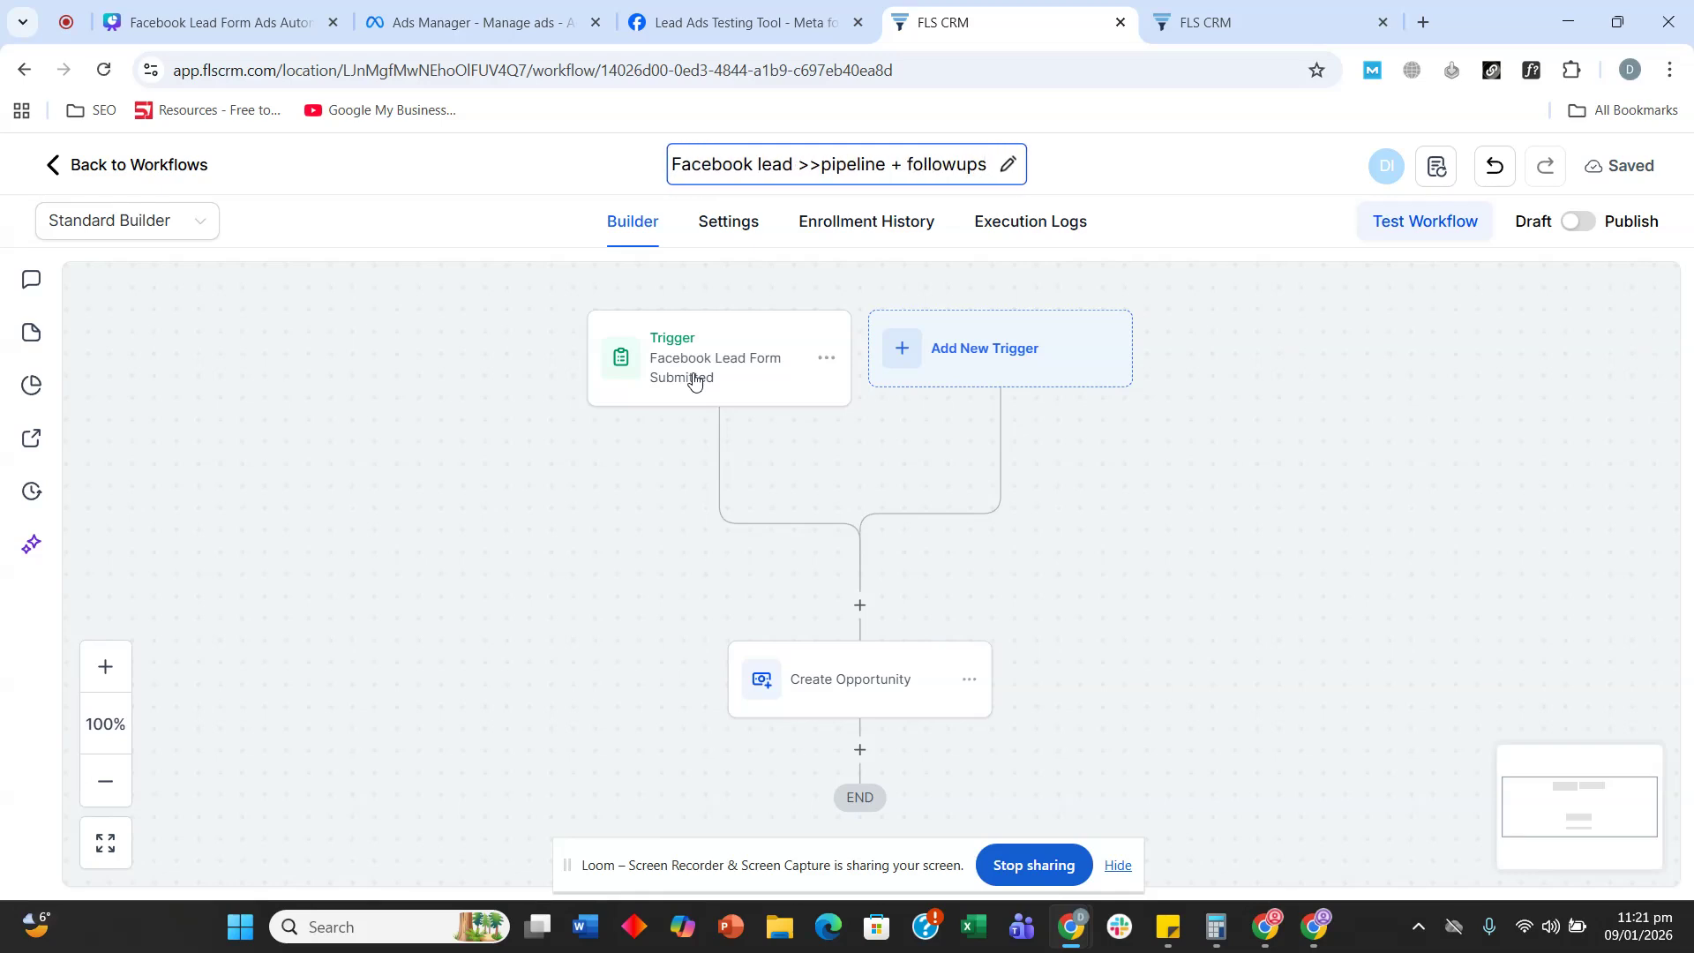
{"action": "key", "text": "Return"}
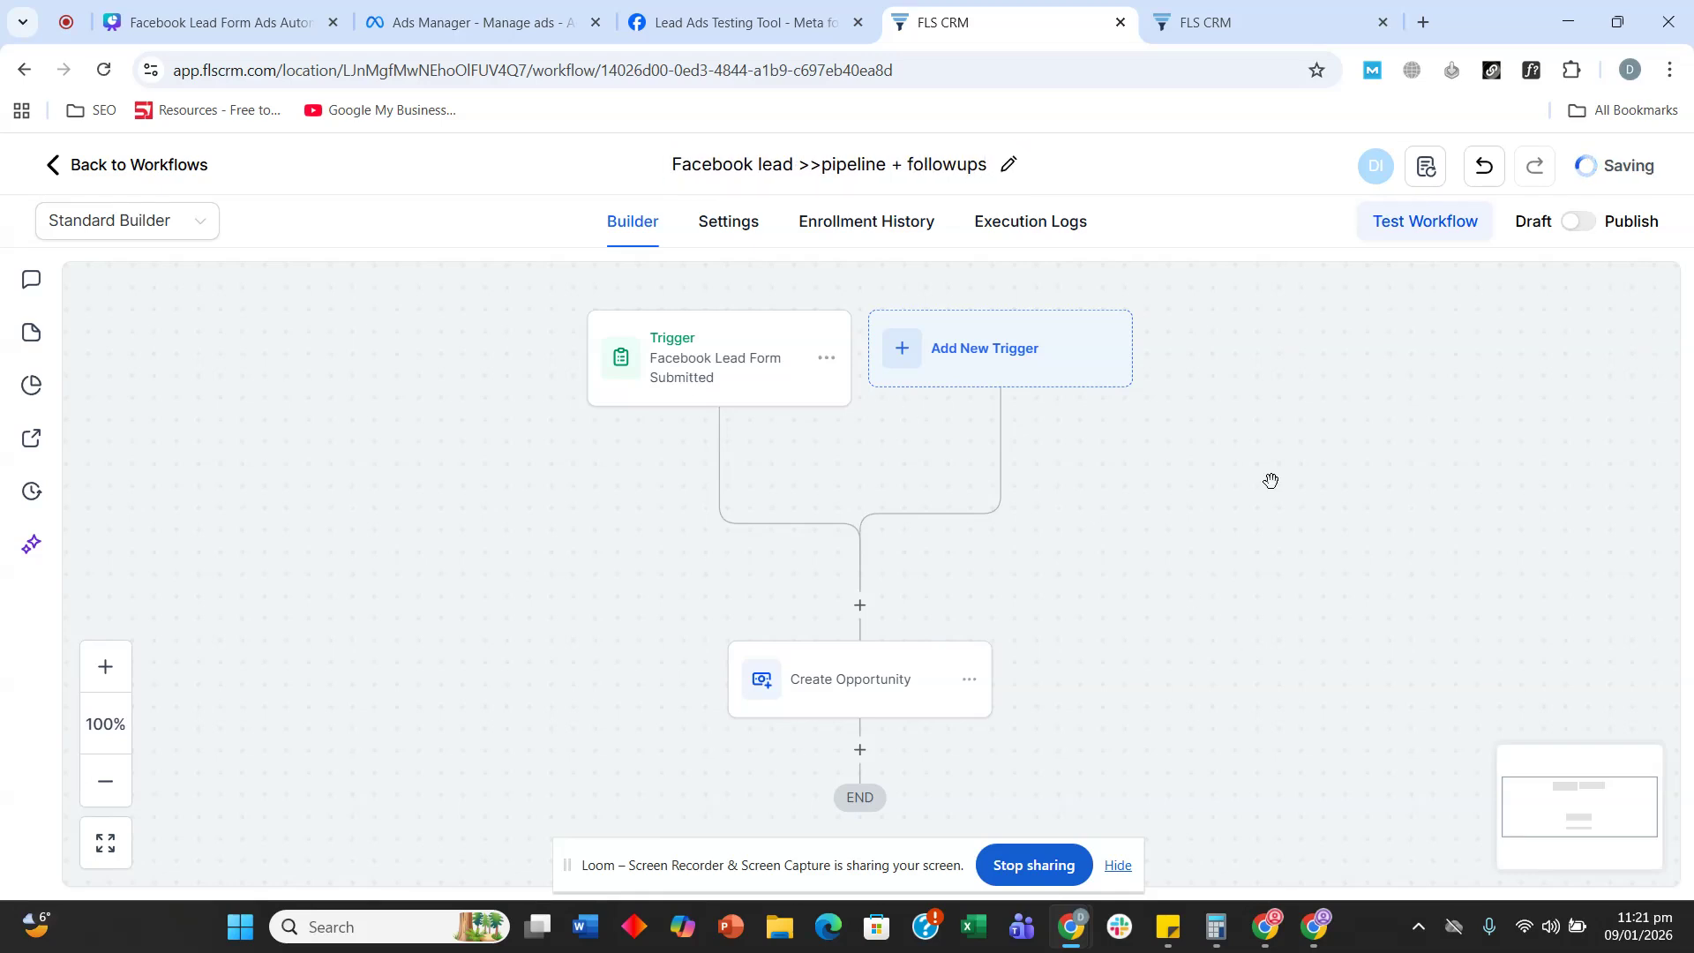
- Switch the workflow from draft to published and save it
{"action": "left_click", "coordinate": [1578, 222]}
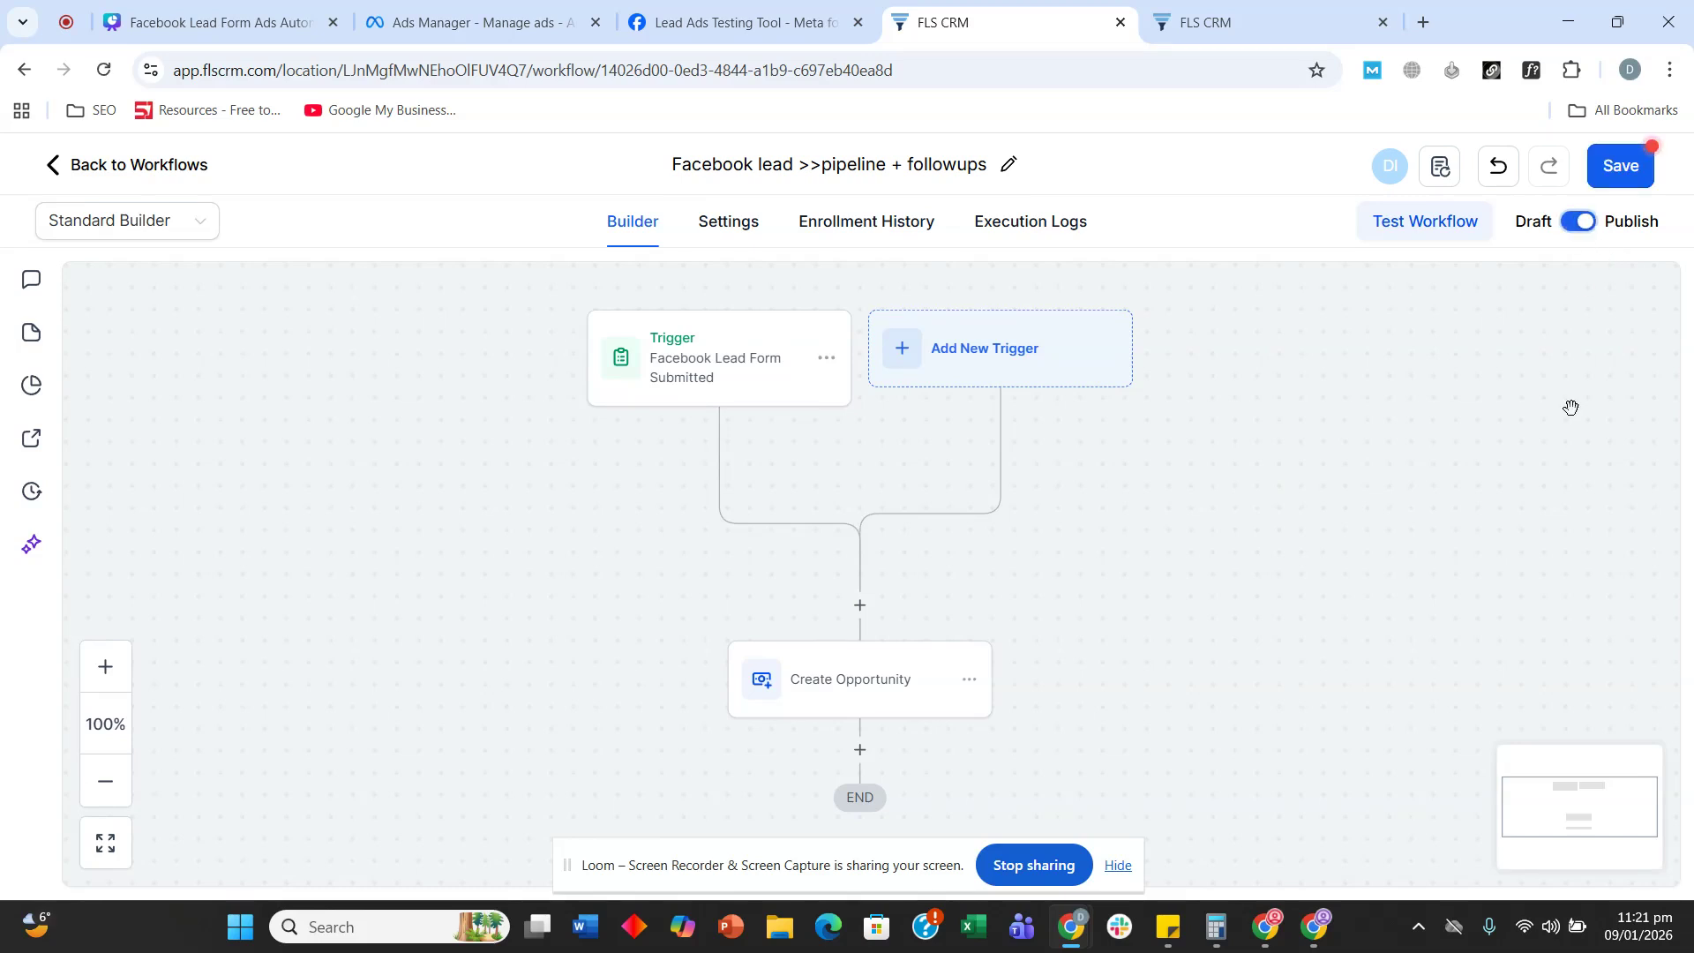
{"action": "left_click", "coordinate": [1618, 165]}
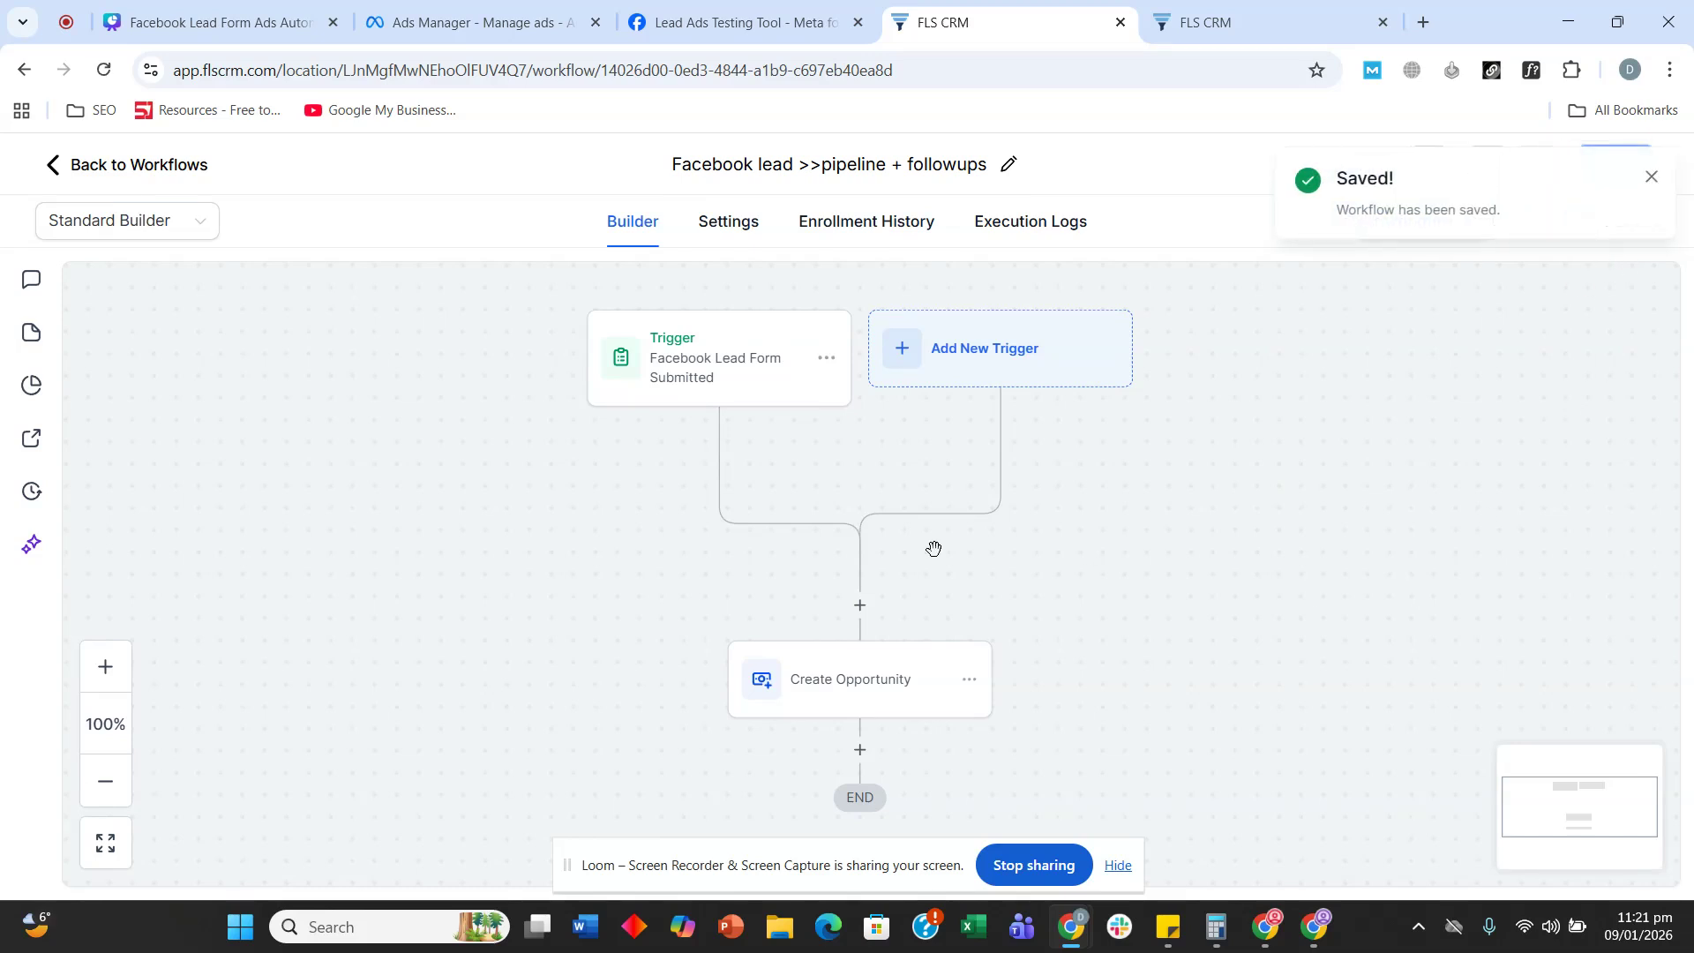
- Switch to Meta's Lead Ads Testing Tool, reload it, and select the business page for the test lead again
{"action": "left_click", "coordinate": [704, 12]}
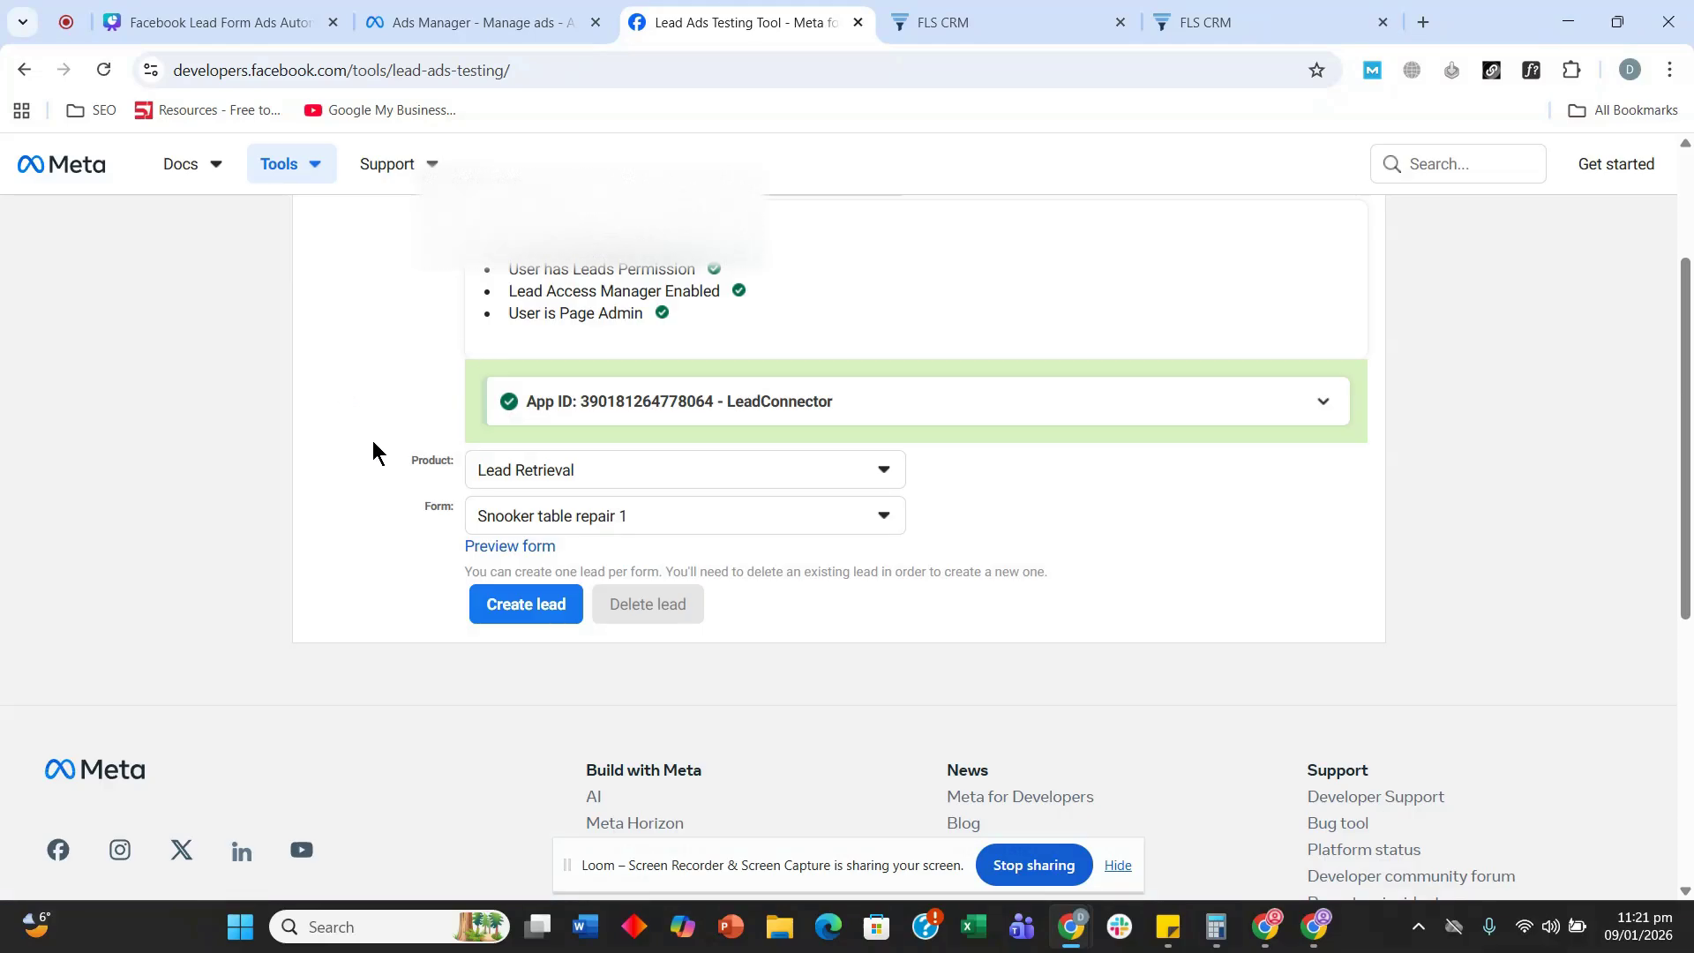
{"action": "scroll", "coordinate": [405, 457], "scroll_direction": "up", "scroll_amount": 1}
{"action": "scroll", "coordinate": [466, 321], "scroll_direction": "down", "scroll_amount": 2}
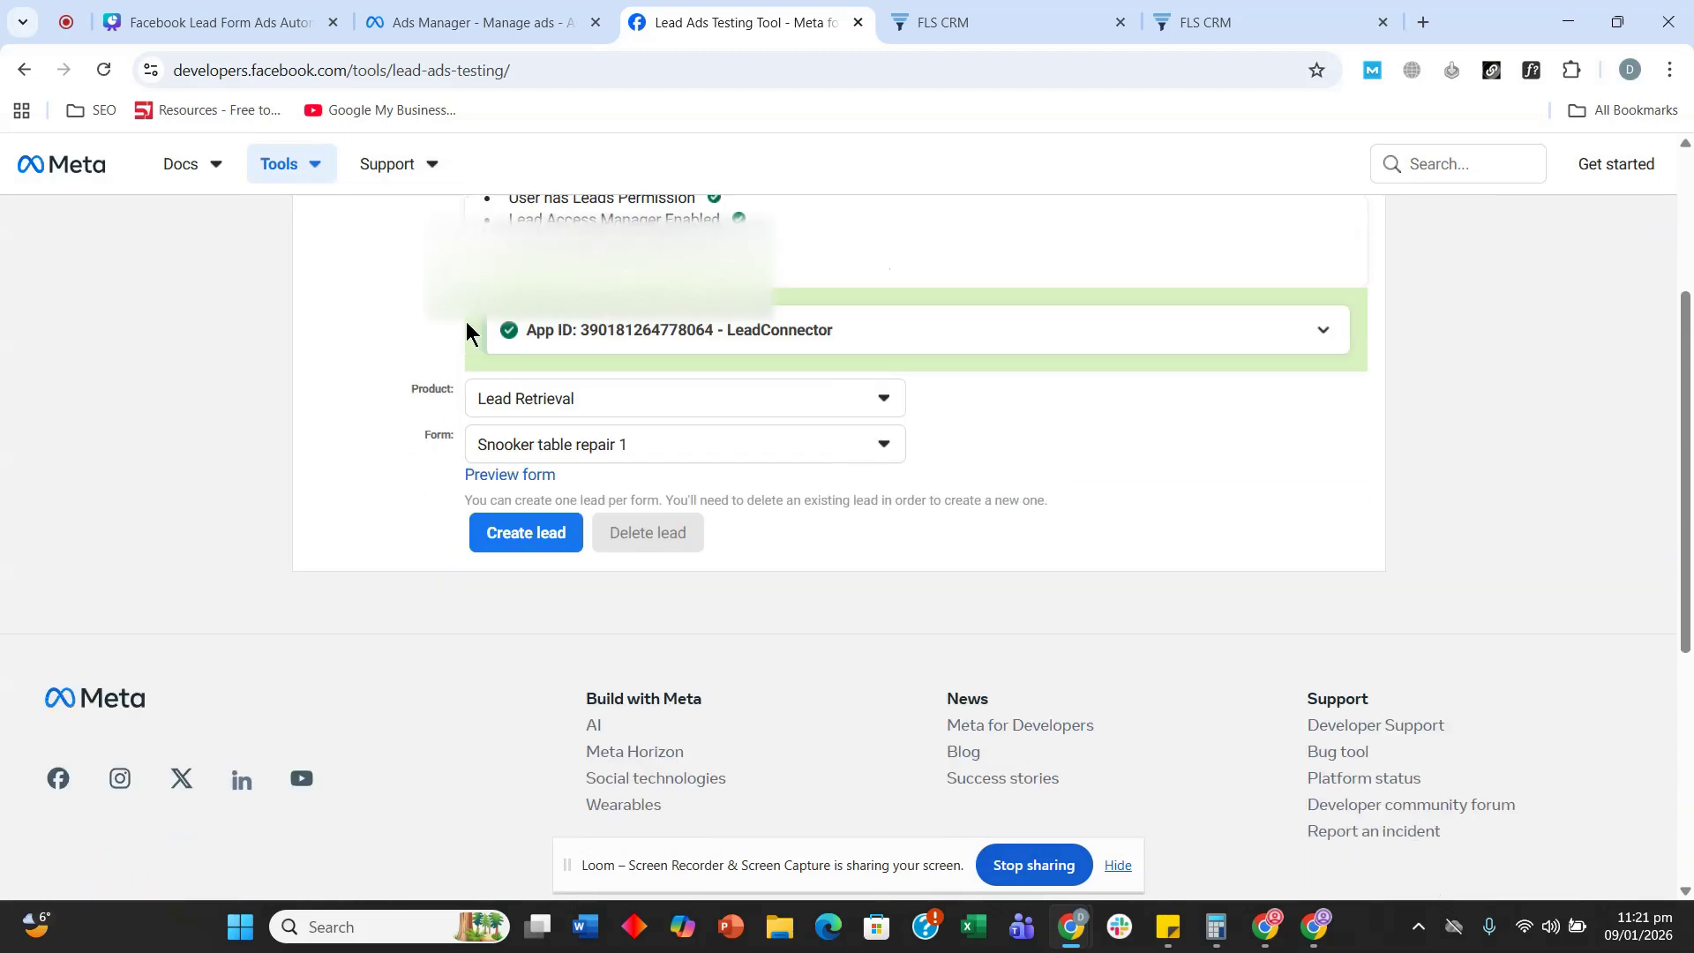
{"action": "left_click", "coordinate": [104, 71]}
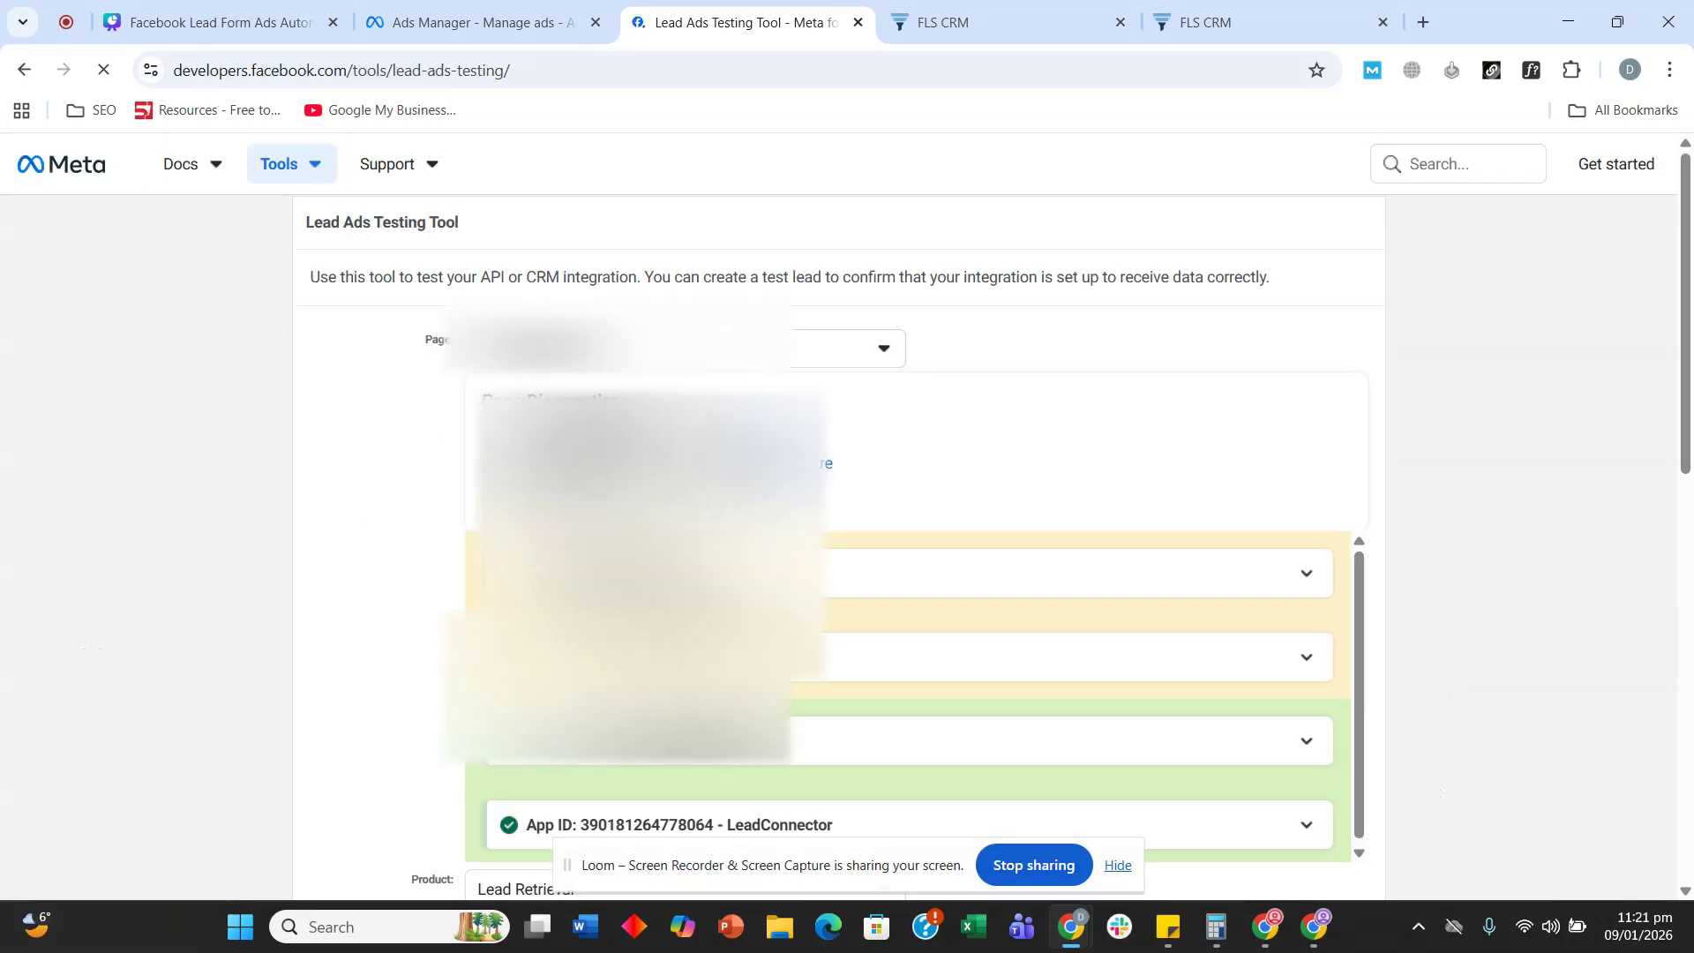
{"action": "scroll", "coordinate": [265, 348], "scroll_direction": "down", "scroll_amount": 1}
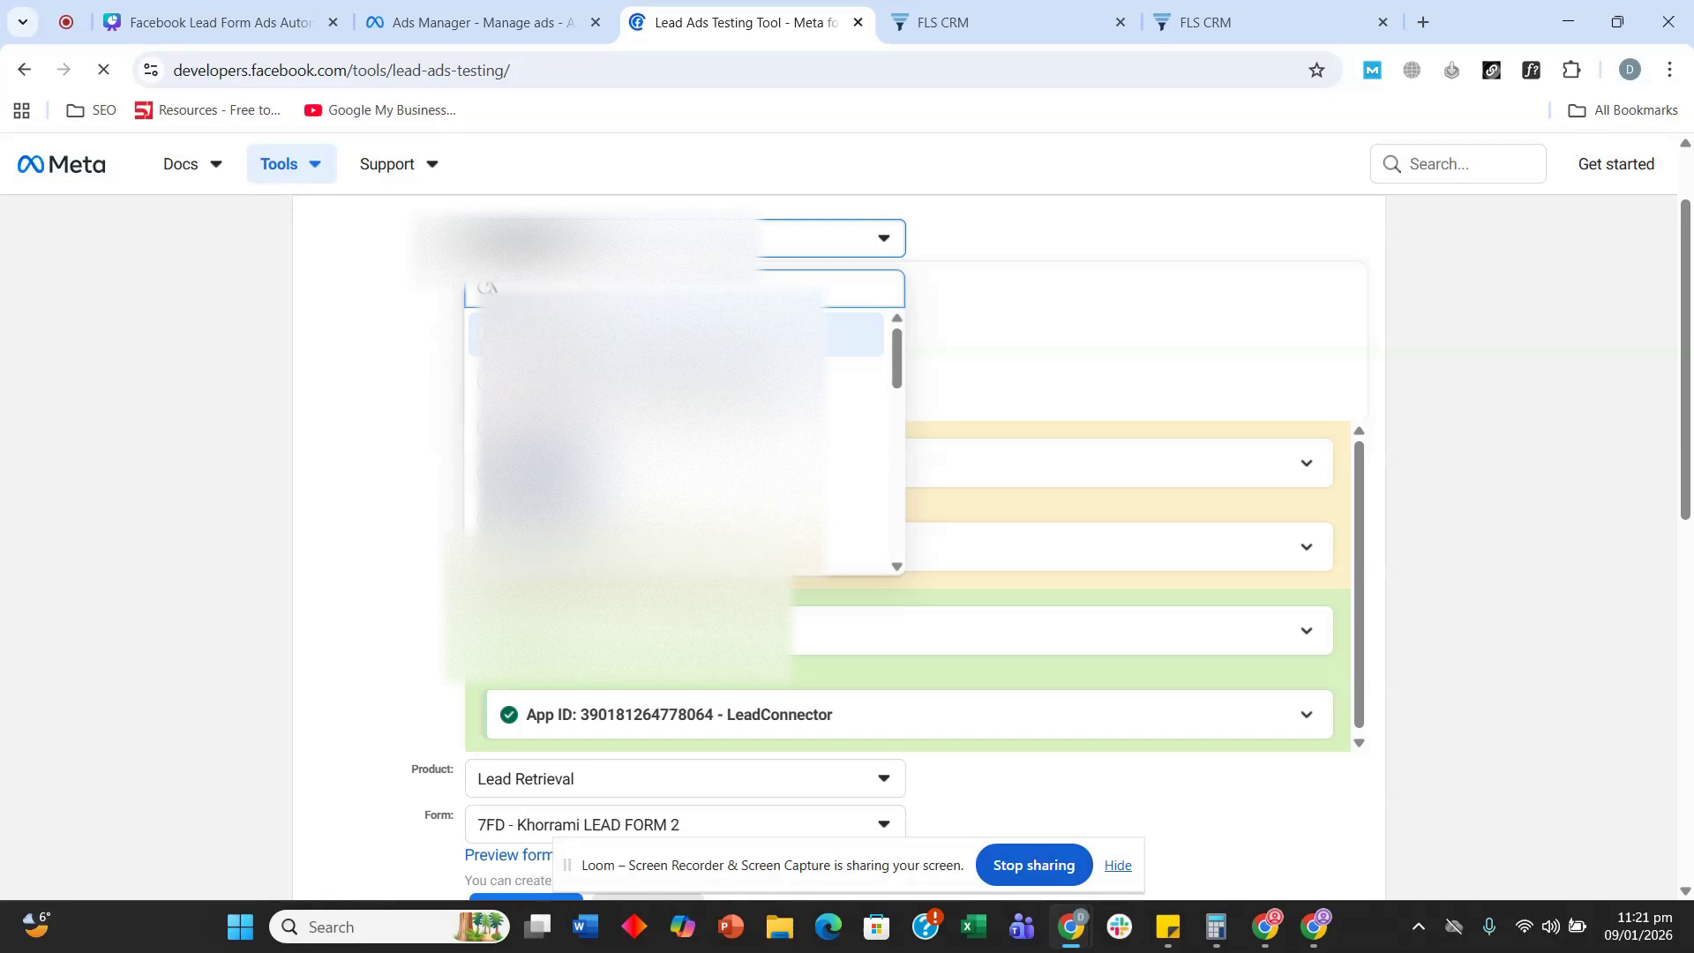
{"action": "scroll", "coordinate": [680, 442], "scroll_direction": "down", "scroll_amount": 2}
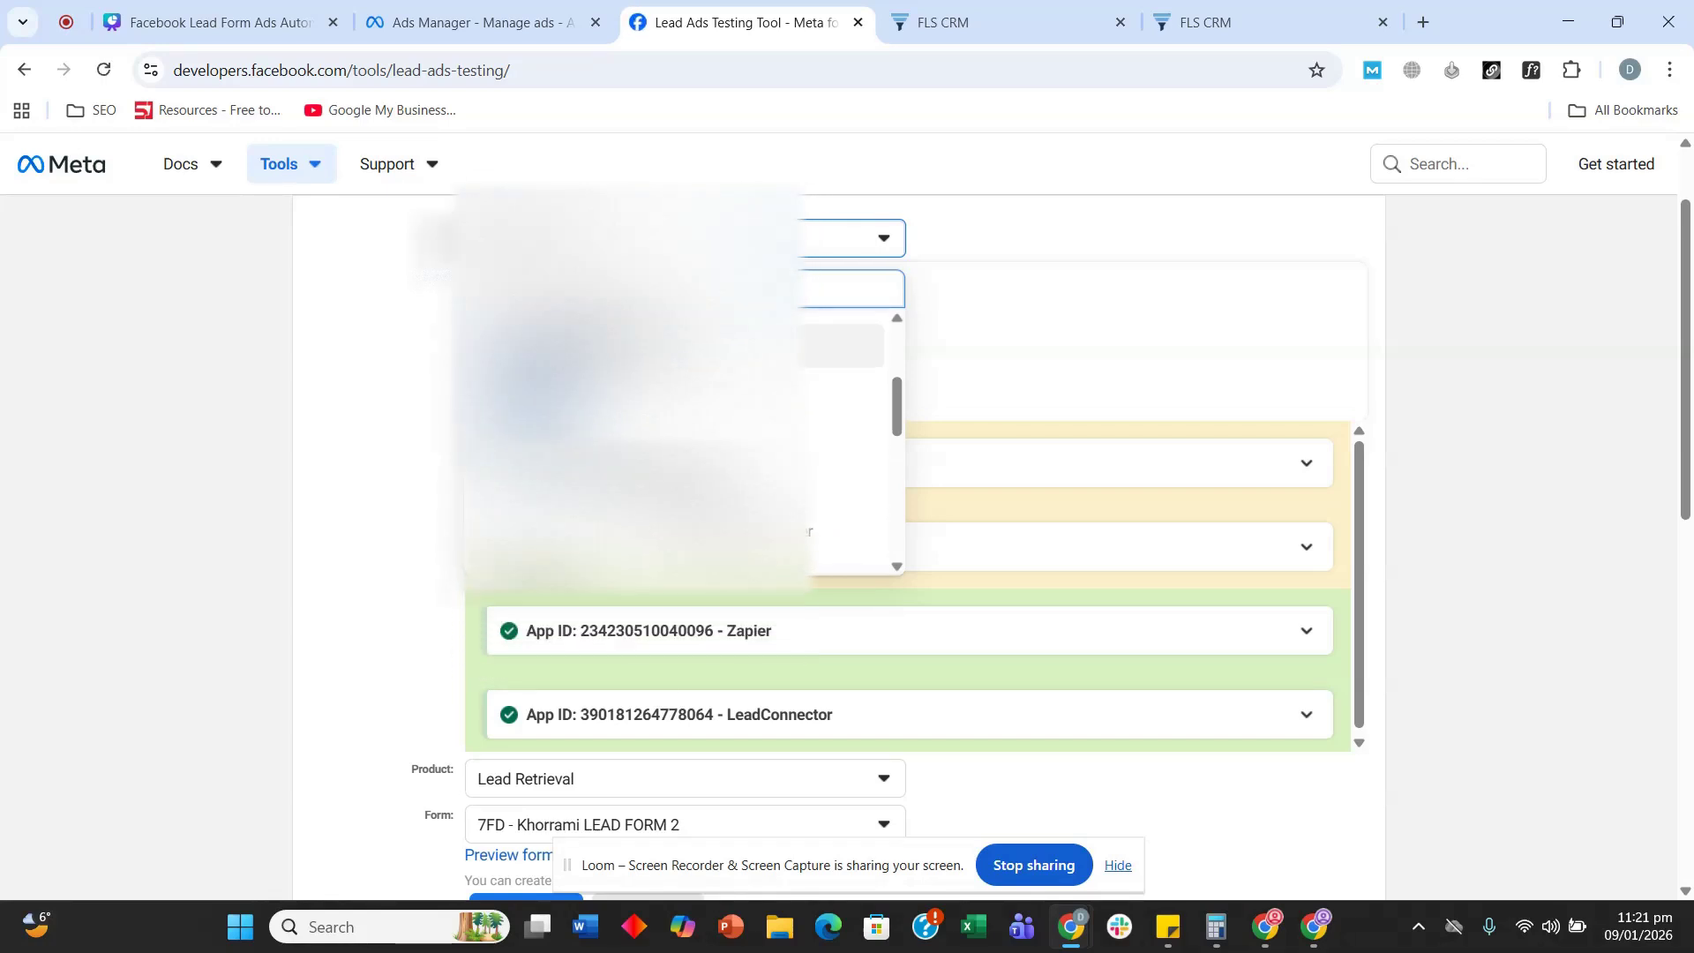
{"action": "left_click", "coordinate": [680, 439]}
{"action": "scroll", "coordinate": [334, 445], "scroll_direction": "up", "scroll_amount": 1}
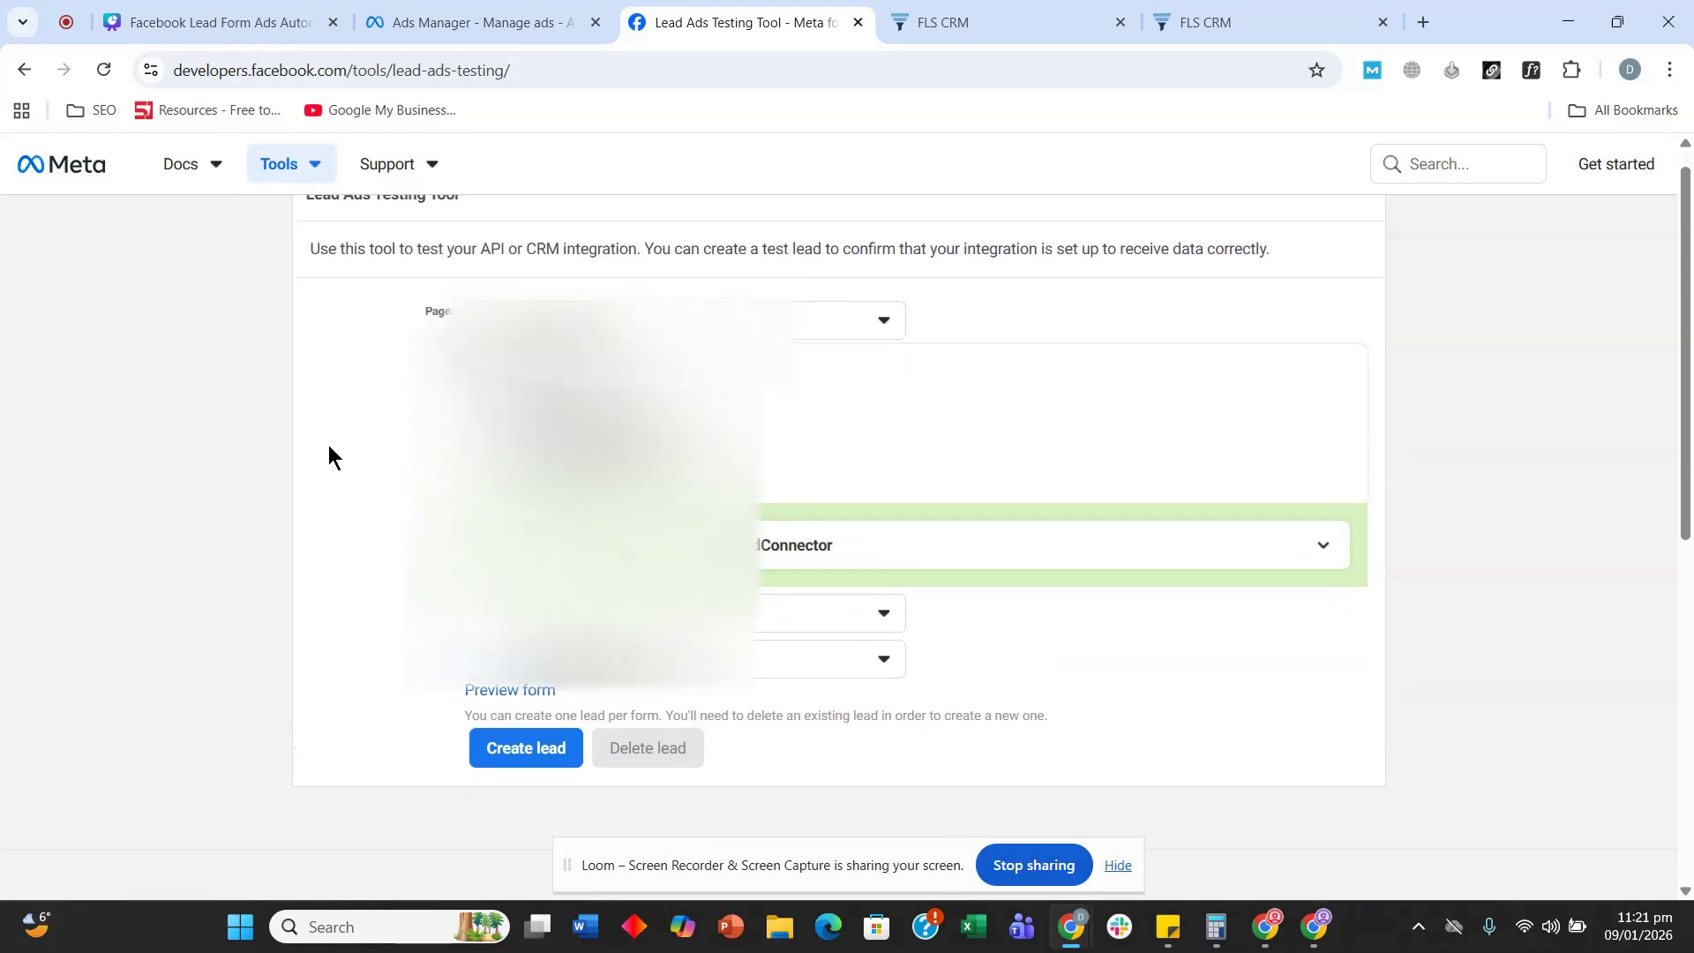
- Choose the Lead Retrieval product and the "Snooker Table repair new year offer" form for the test lead, and open the form's preview
{"action": "scroll", "coordinate": [331, 444], "scroll_direction": "down", "scroll_amount": 3}
{"action": "left_click", "coordinate": [480, 357]}
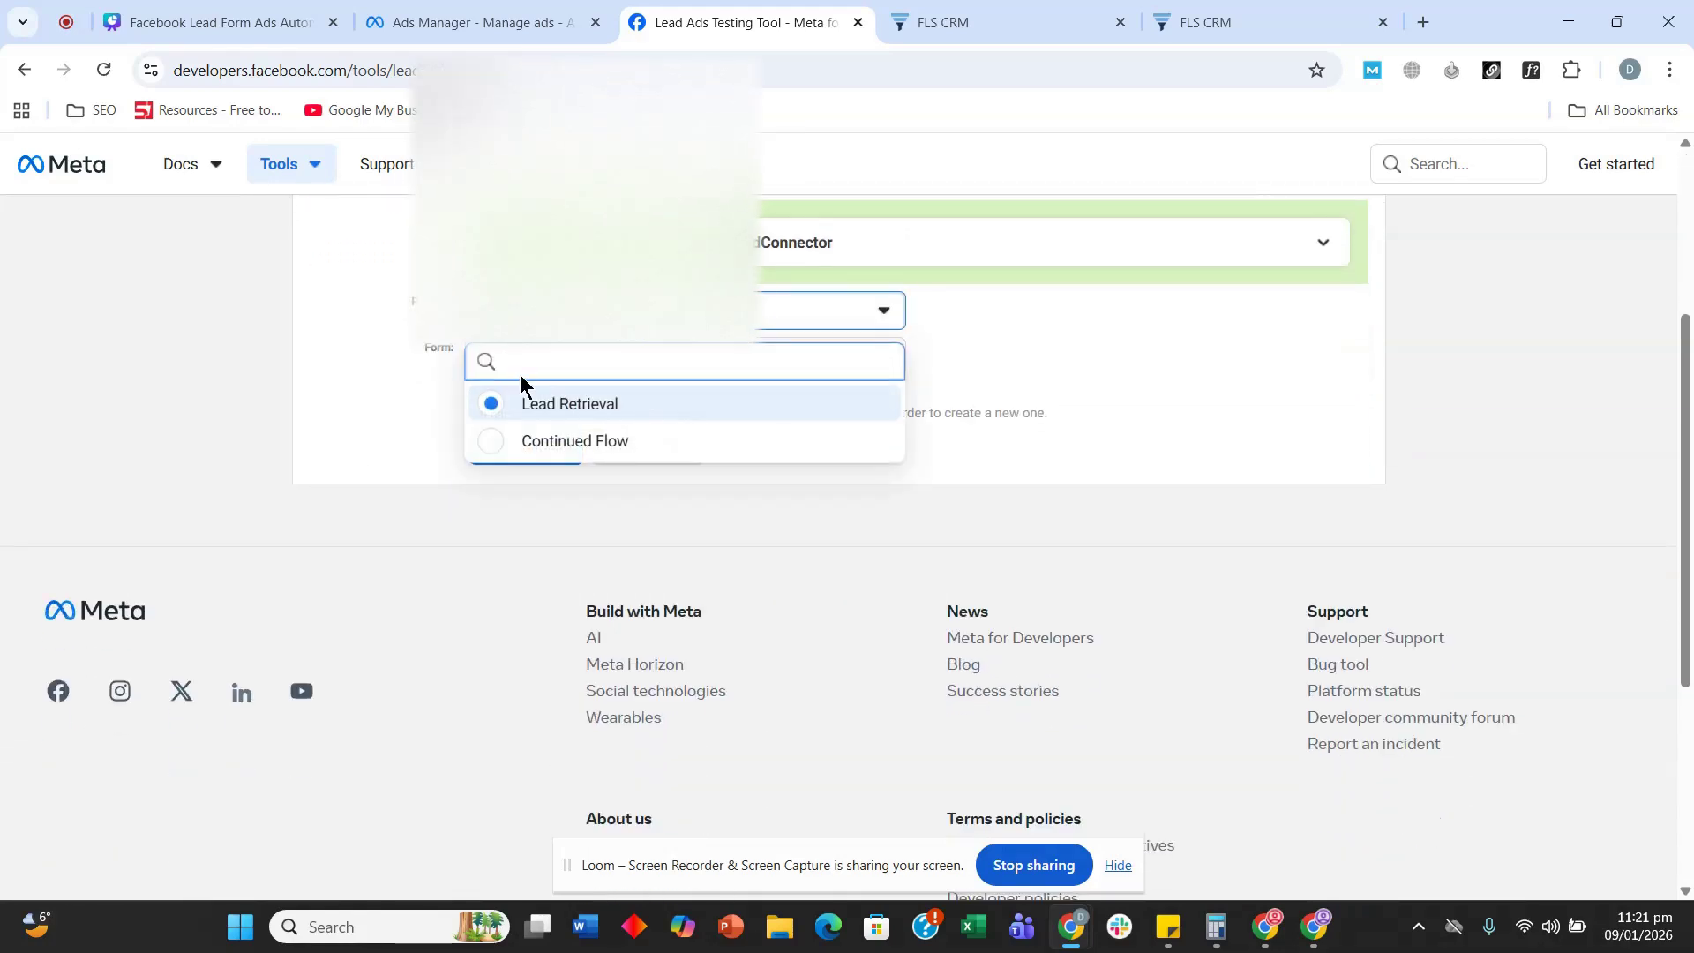
{"action": "left_click", "coordinate": [512, 407]}
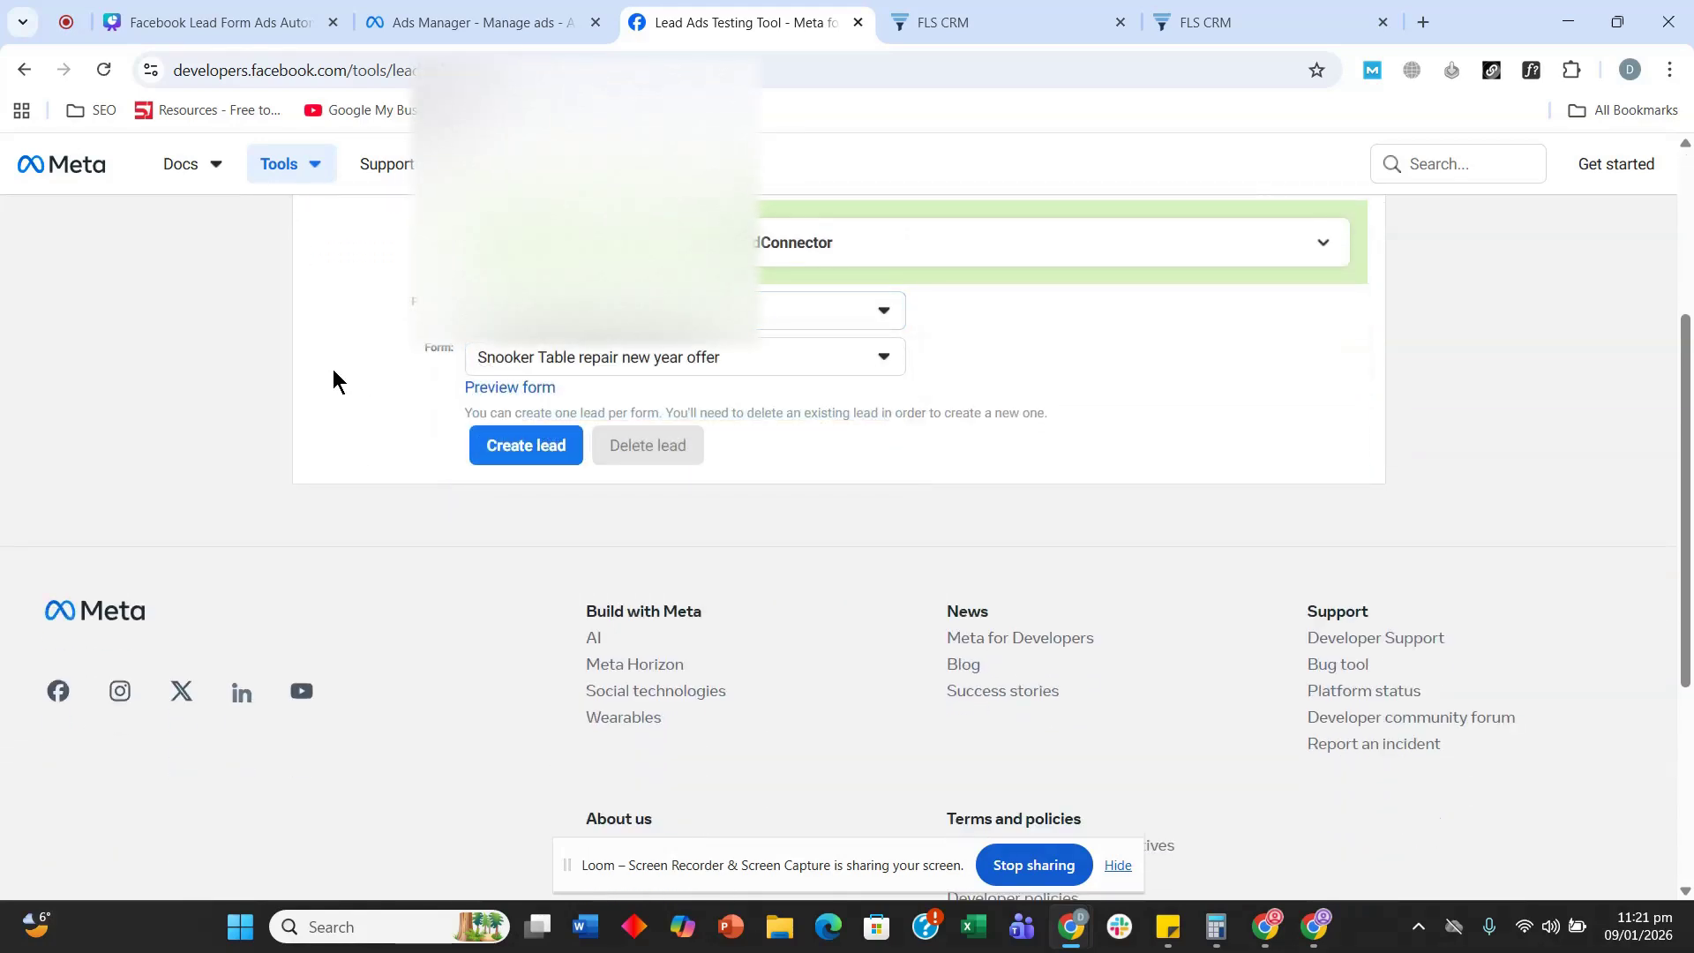
{"action": "left_click", "coordinate": [499, 360]}
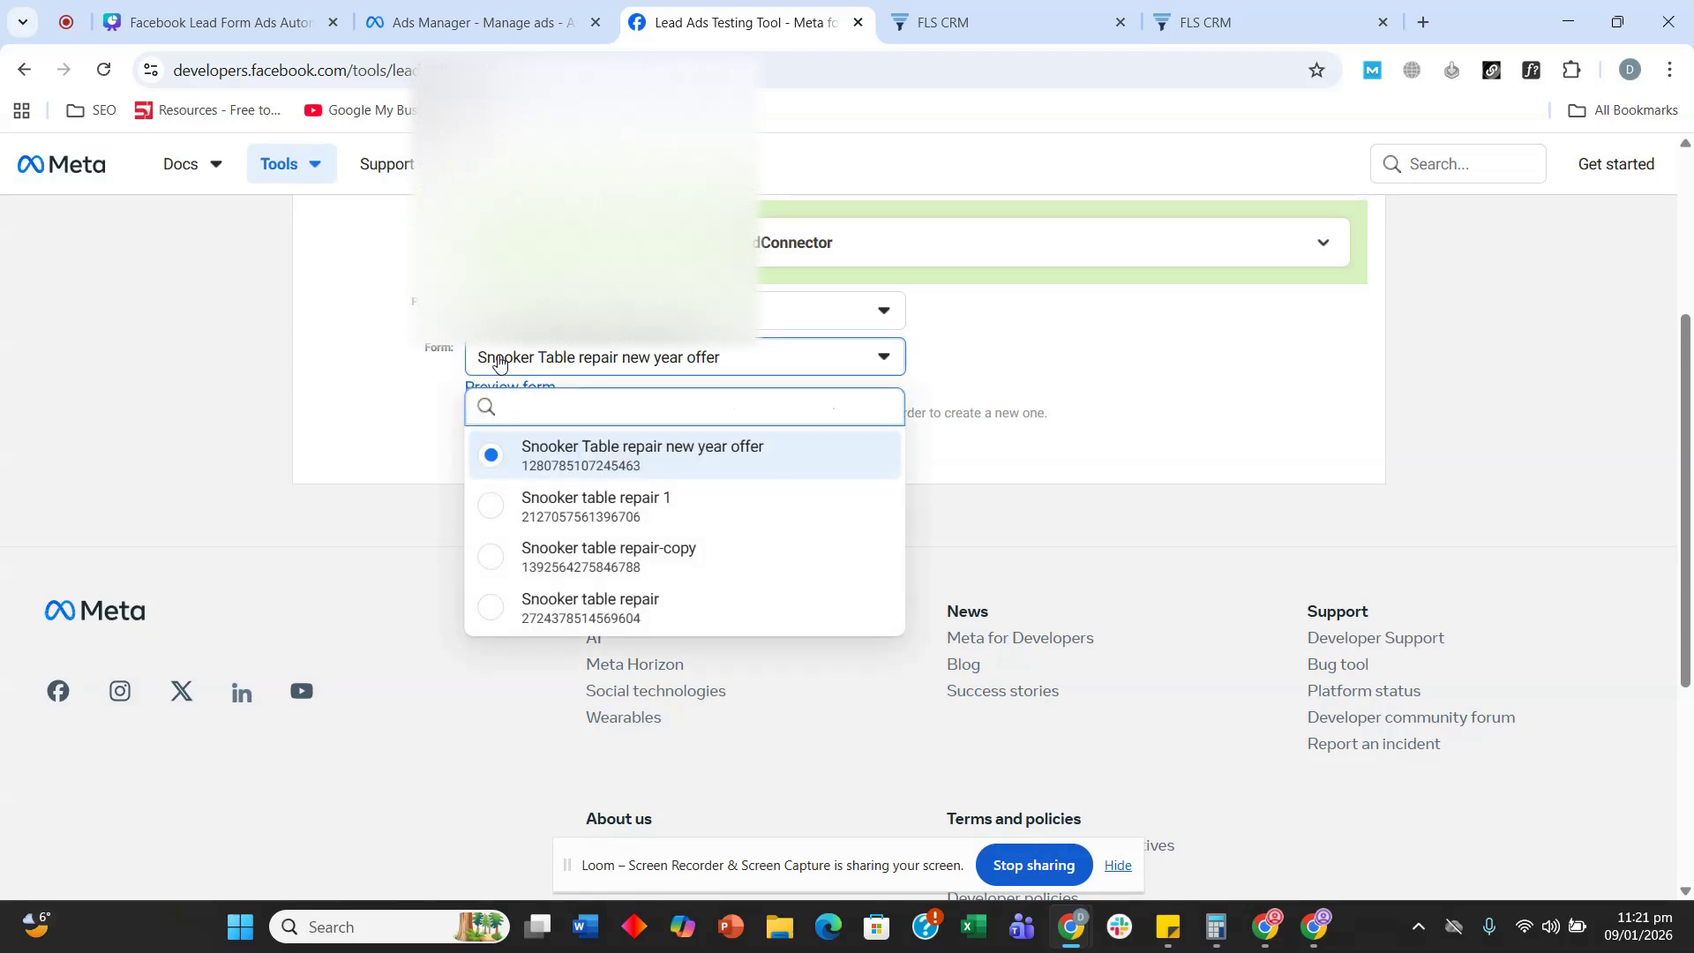
{"action": "left_click", "coordinate": [416, 374]}
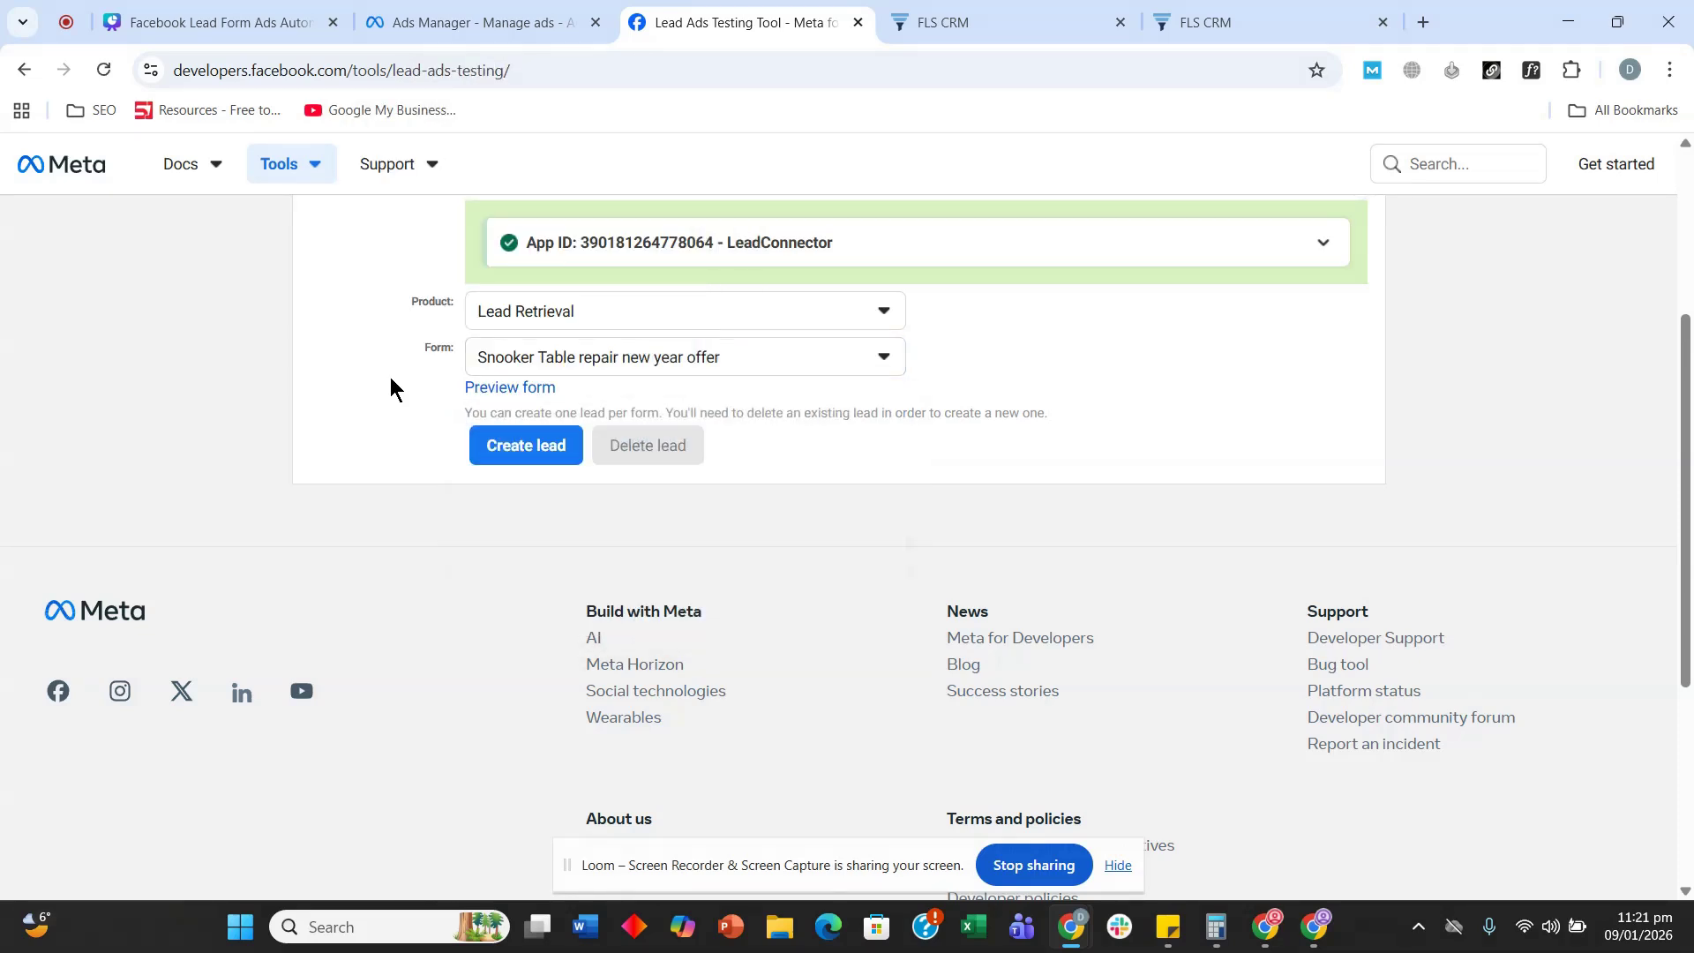
{"action": "left_click", "coordinate": [494, 388]}
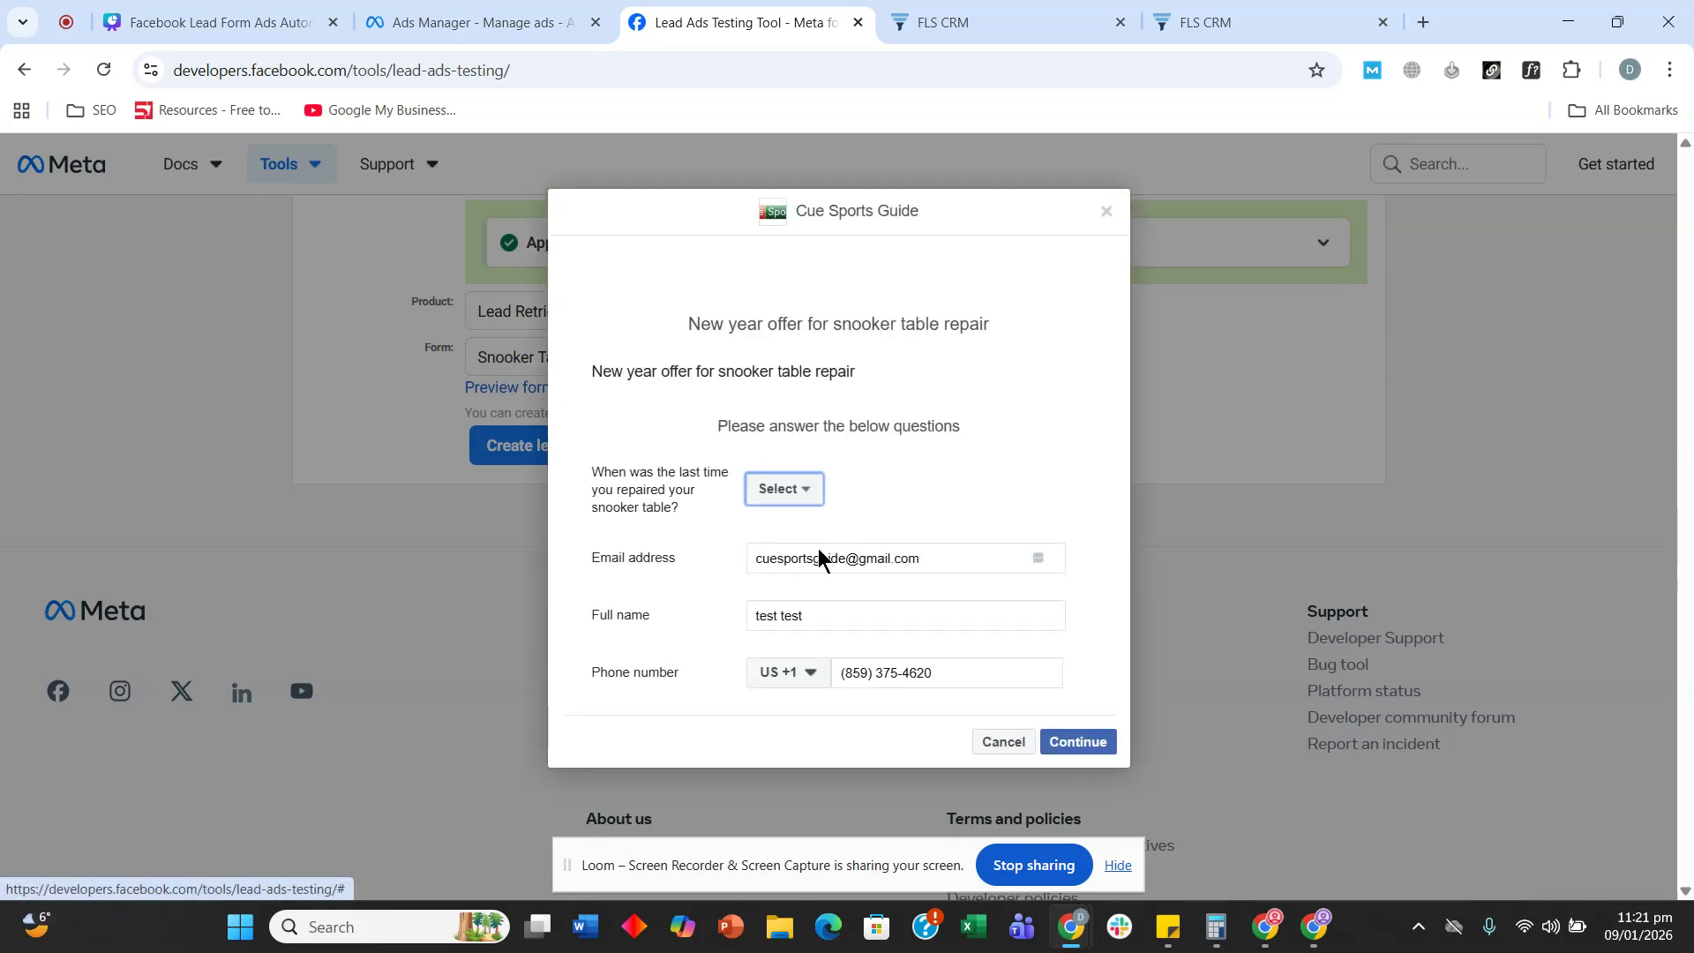
- Answer the last-repair question with "A year ago", alter the email address, and replace the full name with a different test name
{"action": "triple_click", "coordinate": [819, 558]}
{"action": "left_click", "coordinate": [780, 501]}
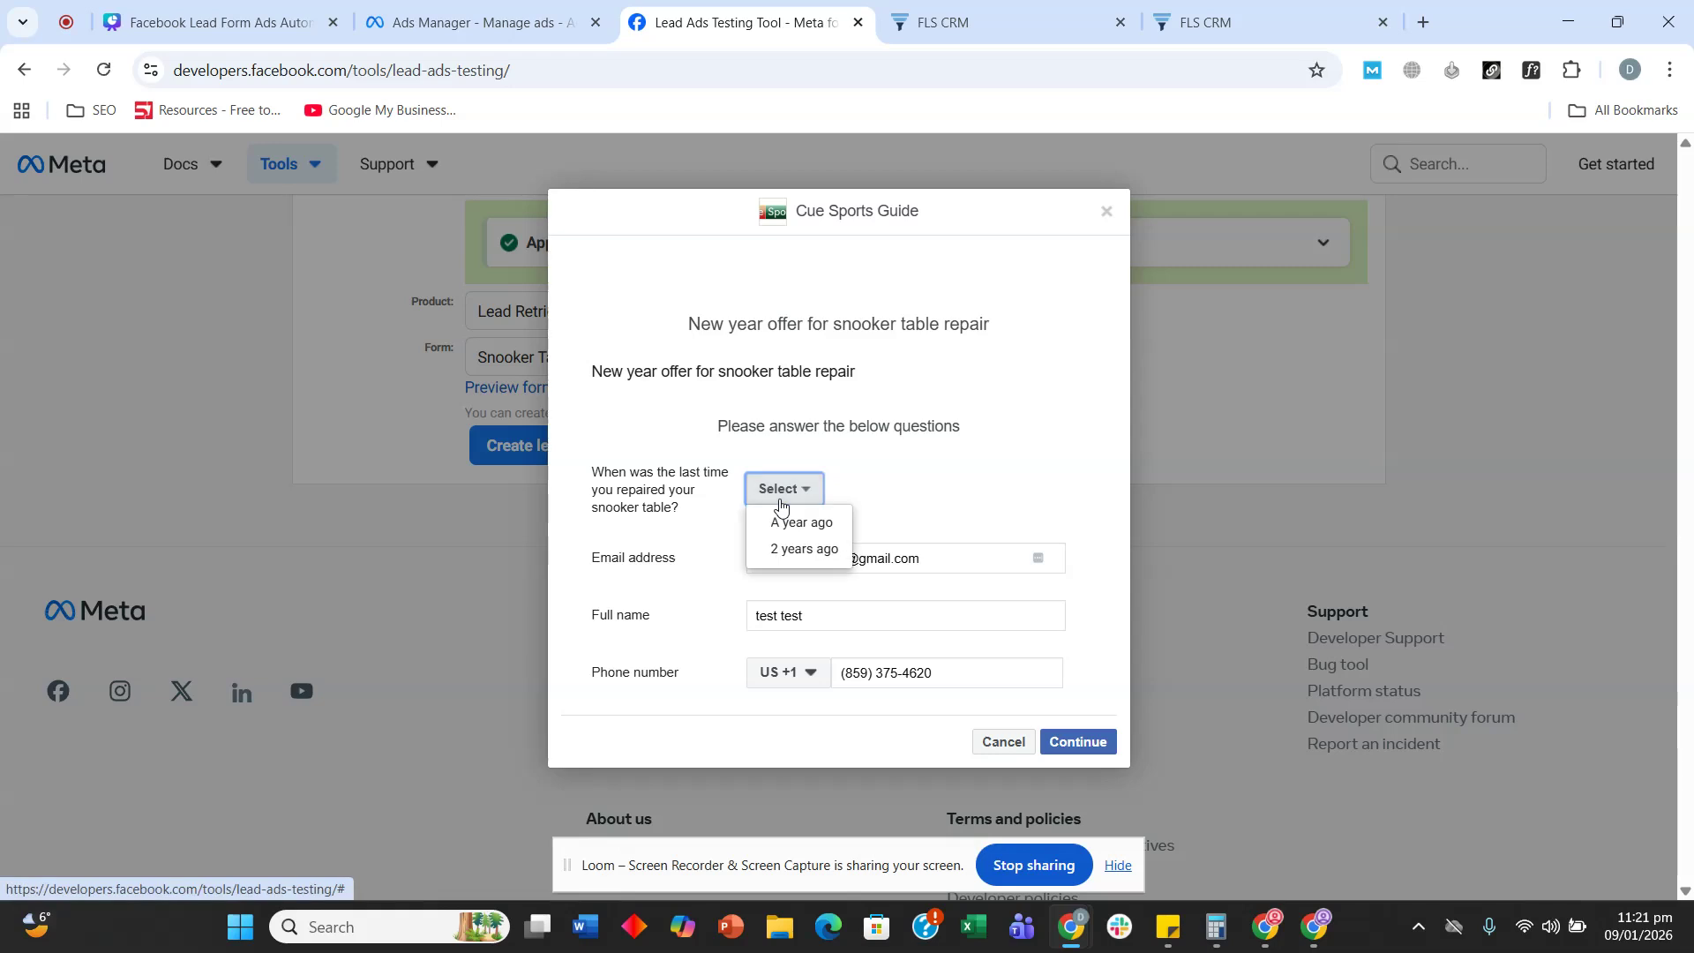
{"action": "left_click", "coordinate": [777, 522]}
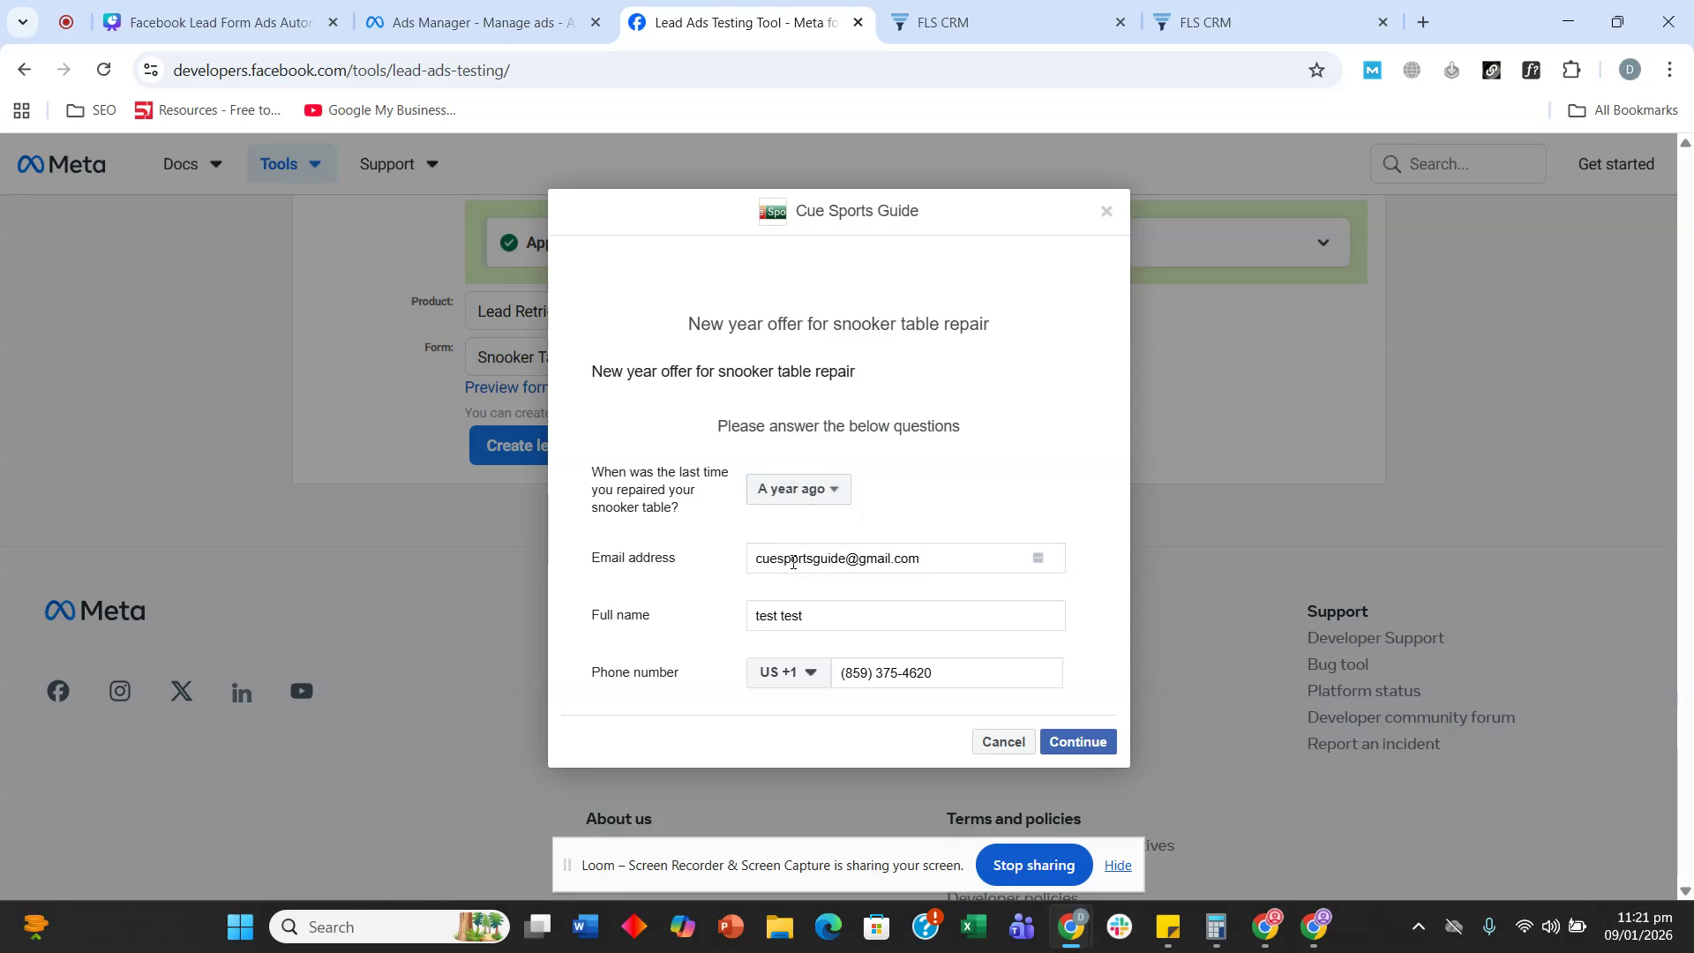
{"action": "left_click", "coordinate": [793, 558]}
{"action": "key", "text": "BackSpace"}
{"action": "key", "text": "BackSpace"}
{"action": "triple_click", "coordinate": [812, 617]}
{"action": "key", "text": "BackSpace"}
{"action": "type", "text": "cue1234"}
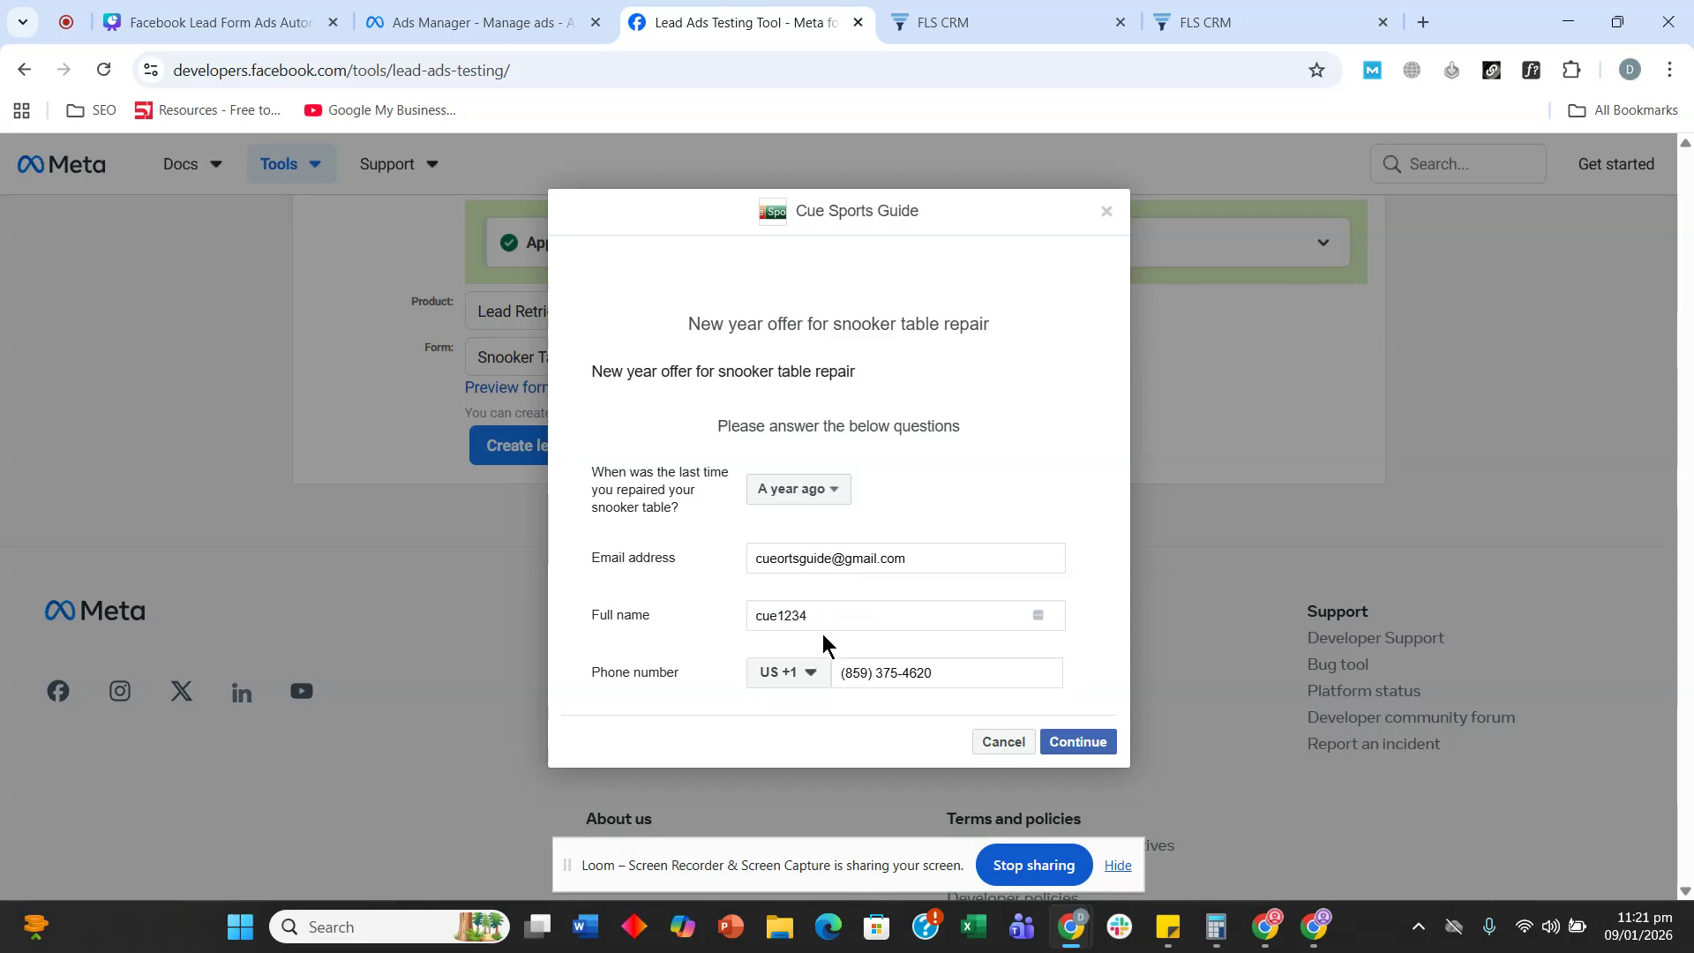
- Submit the test lead form, close it, and track the status of the submitted lead's realtime updates
{"action": "left_click", "coordinate": [868, 671]}
{"action": "left_click", "coordinate": [1049, 757]}
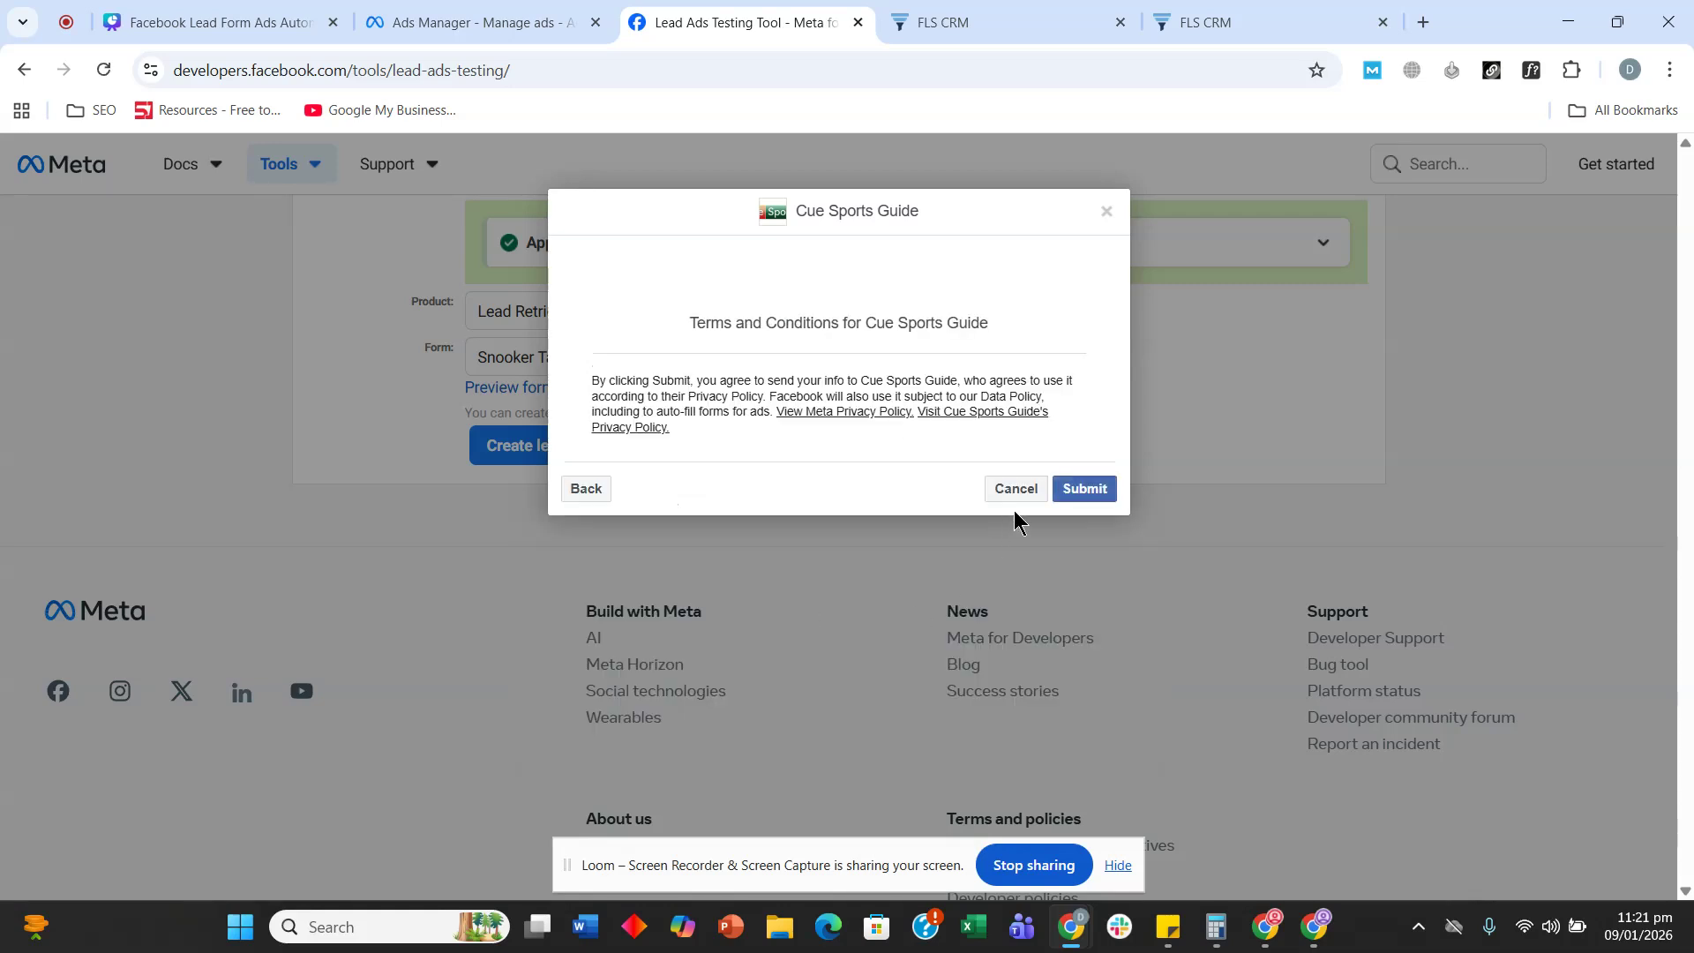
{"action": "left_click", "coordinate": [1068, 491]}
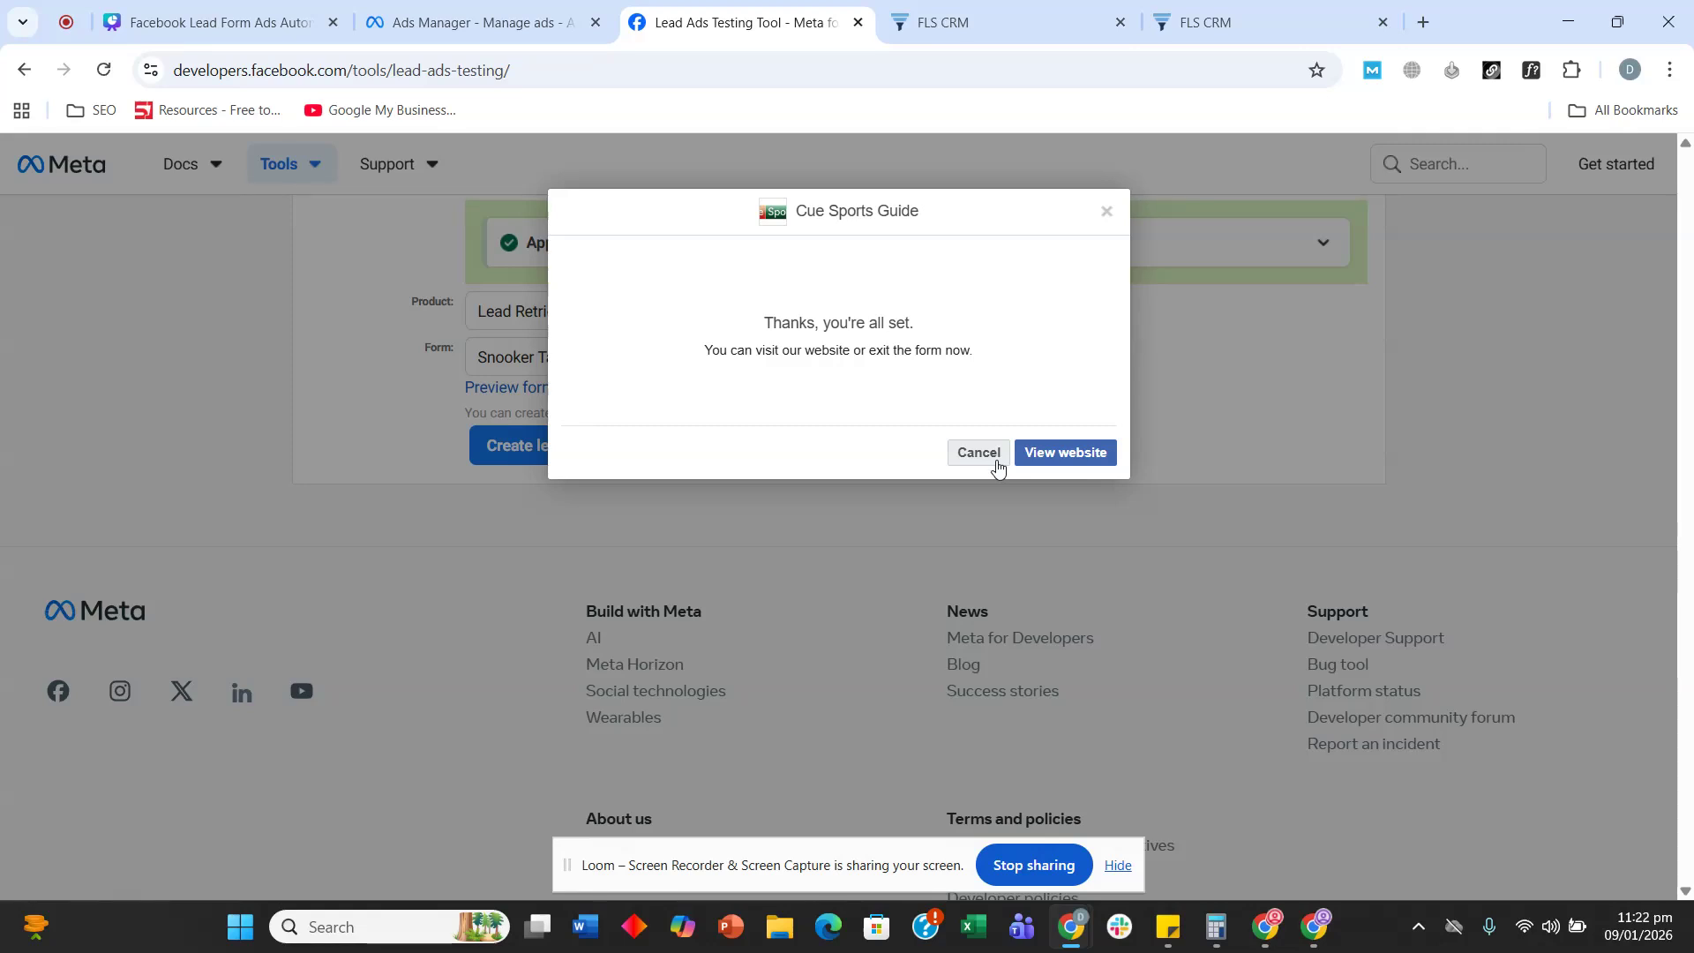
{"action": "left_click", "coordinate": [980, 453]}
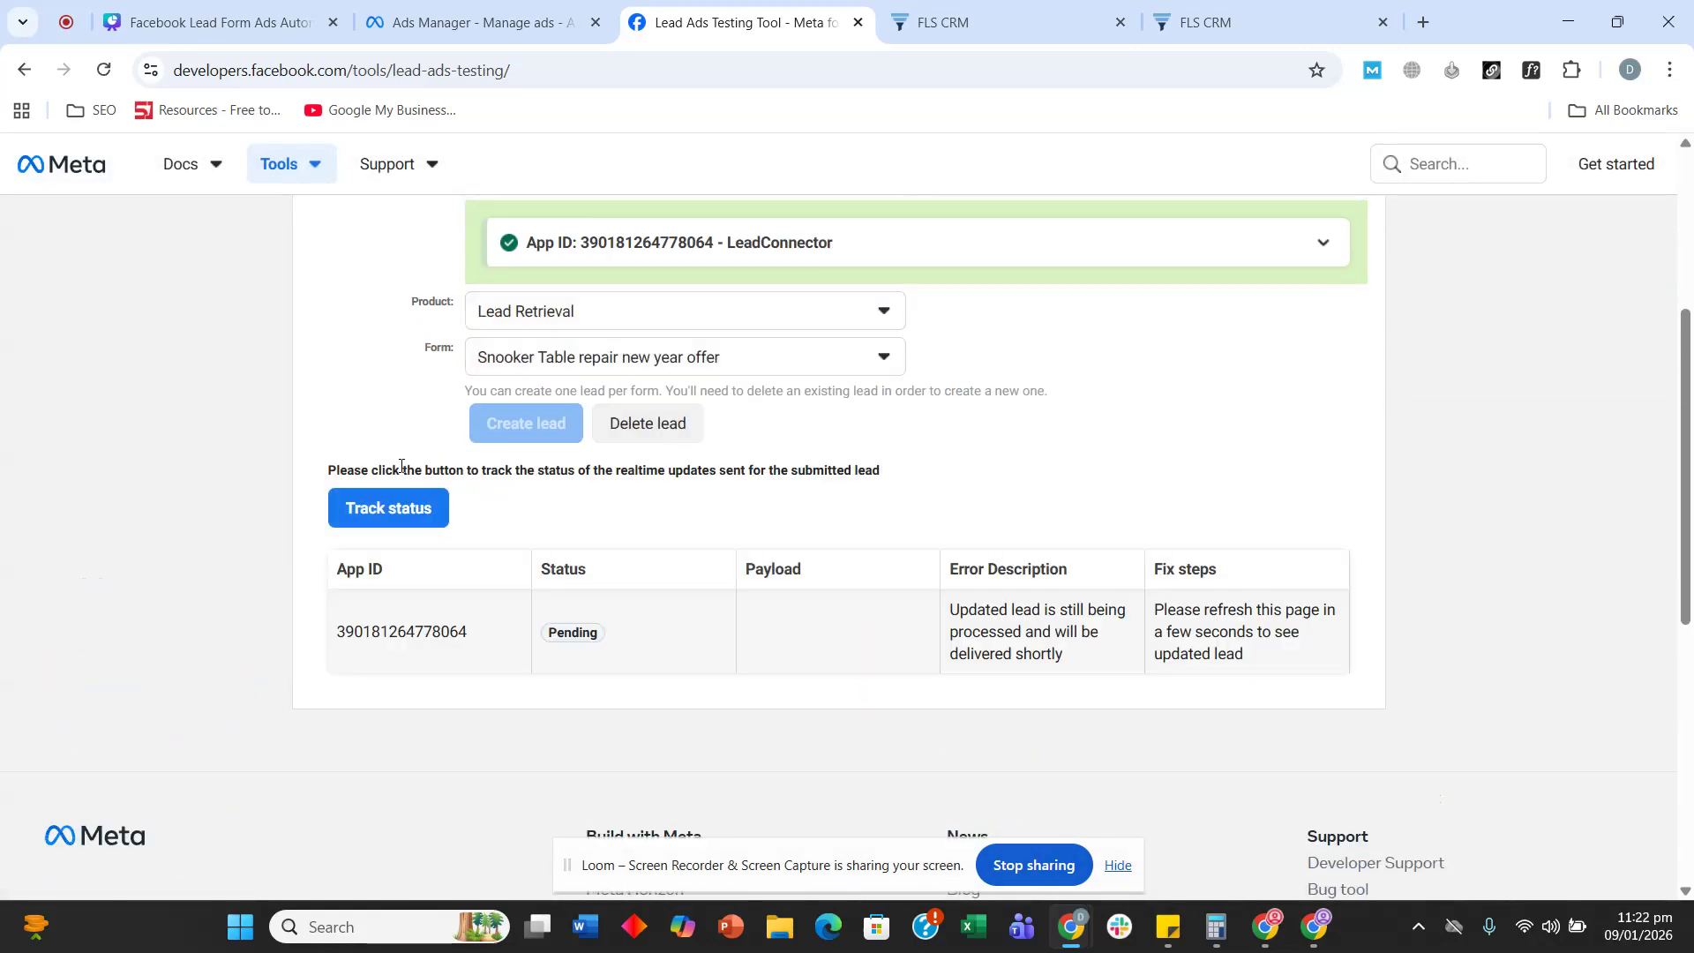
{"action": "left_click", "coordinate": [395, 510]}
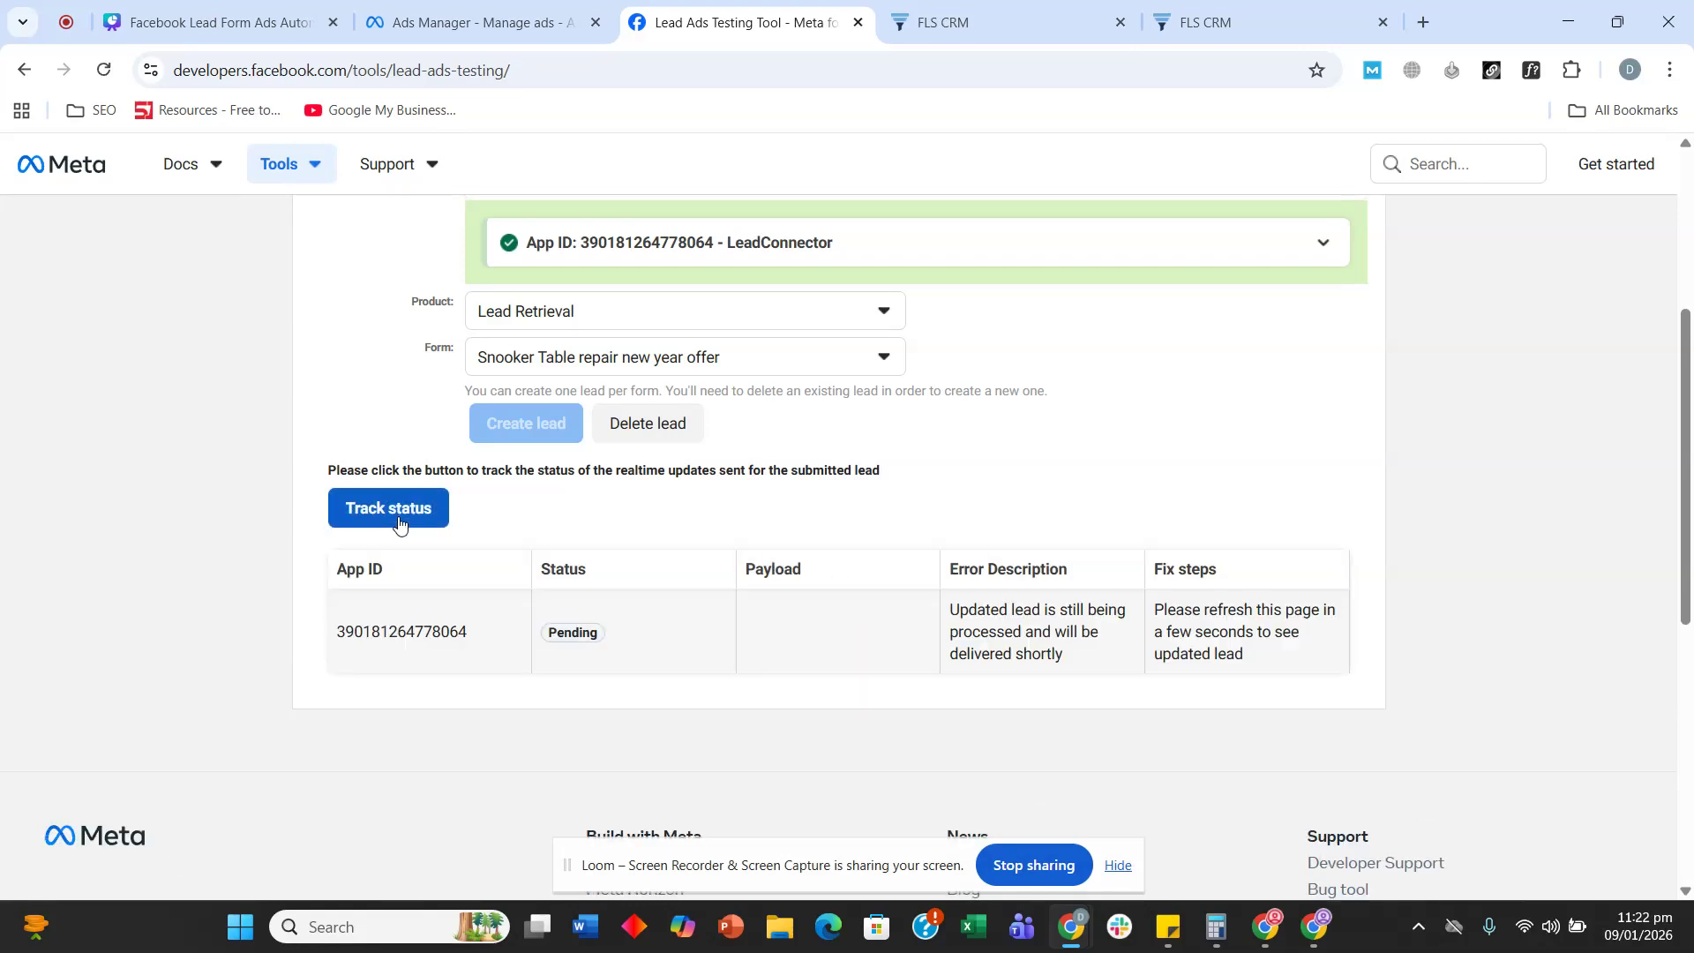
{"action": "left_click", "coordinate": [399, 521]}
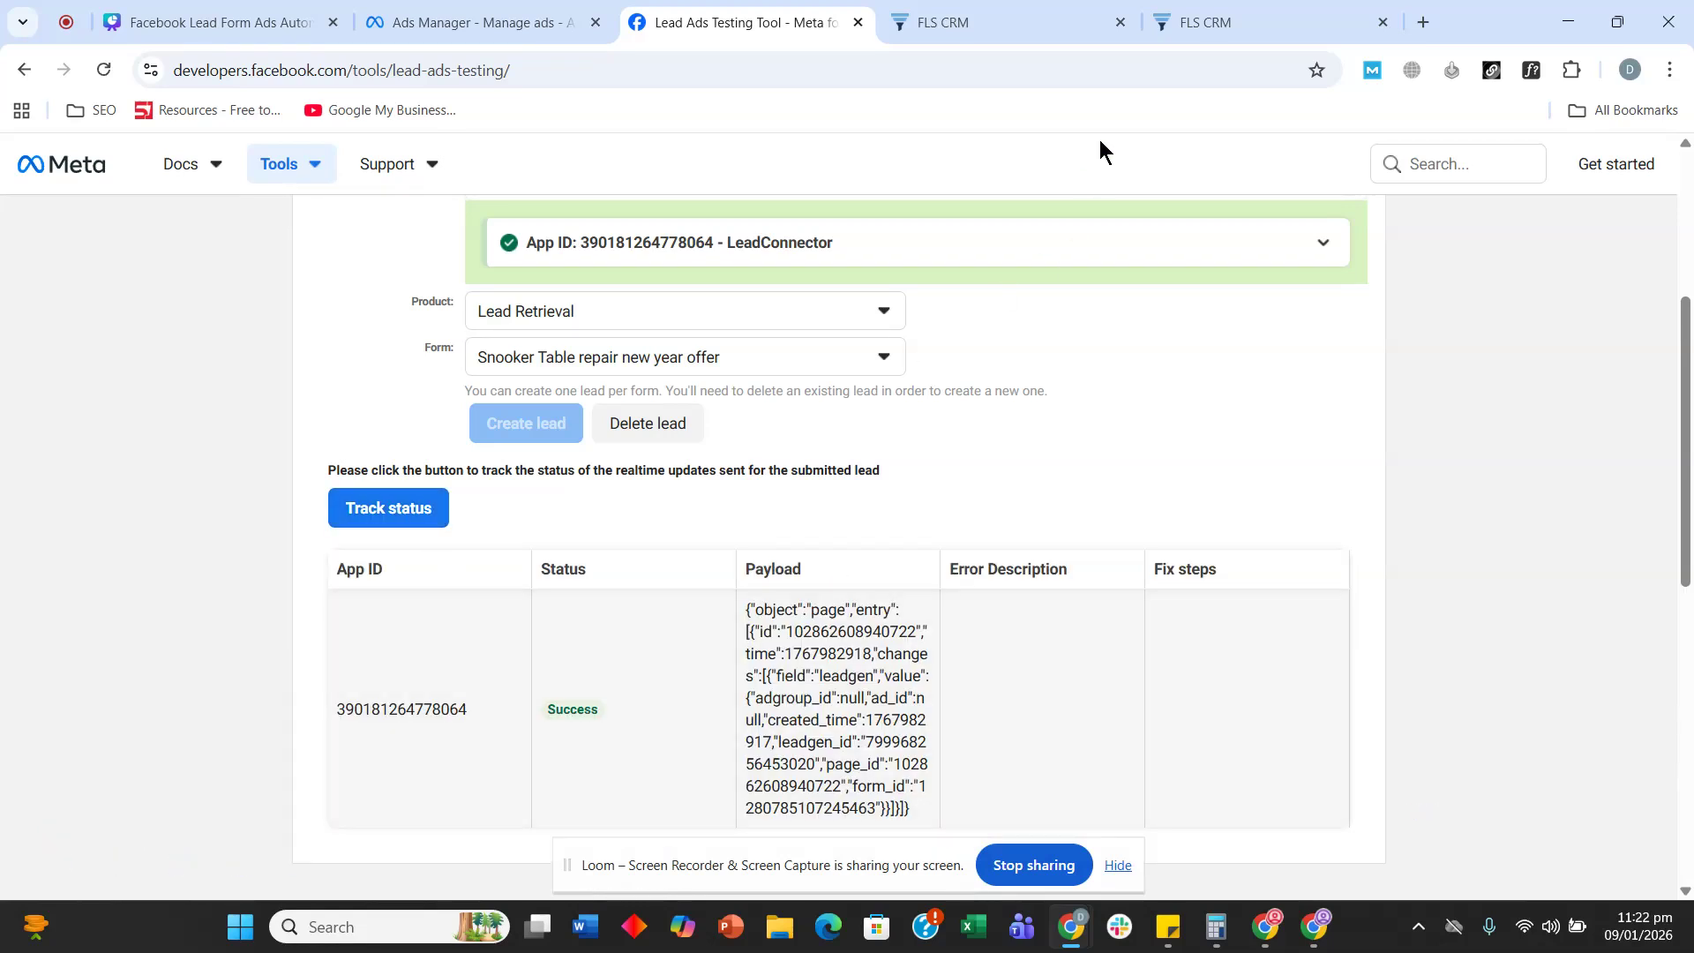
- Switch to FLS CRM, leave the settings, and open the new test lead's record in Contacts to check its activity
{"action": "left_click", "coordinate": [1187, 22]}
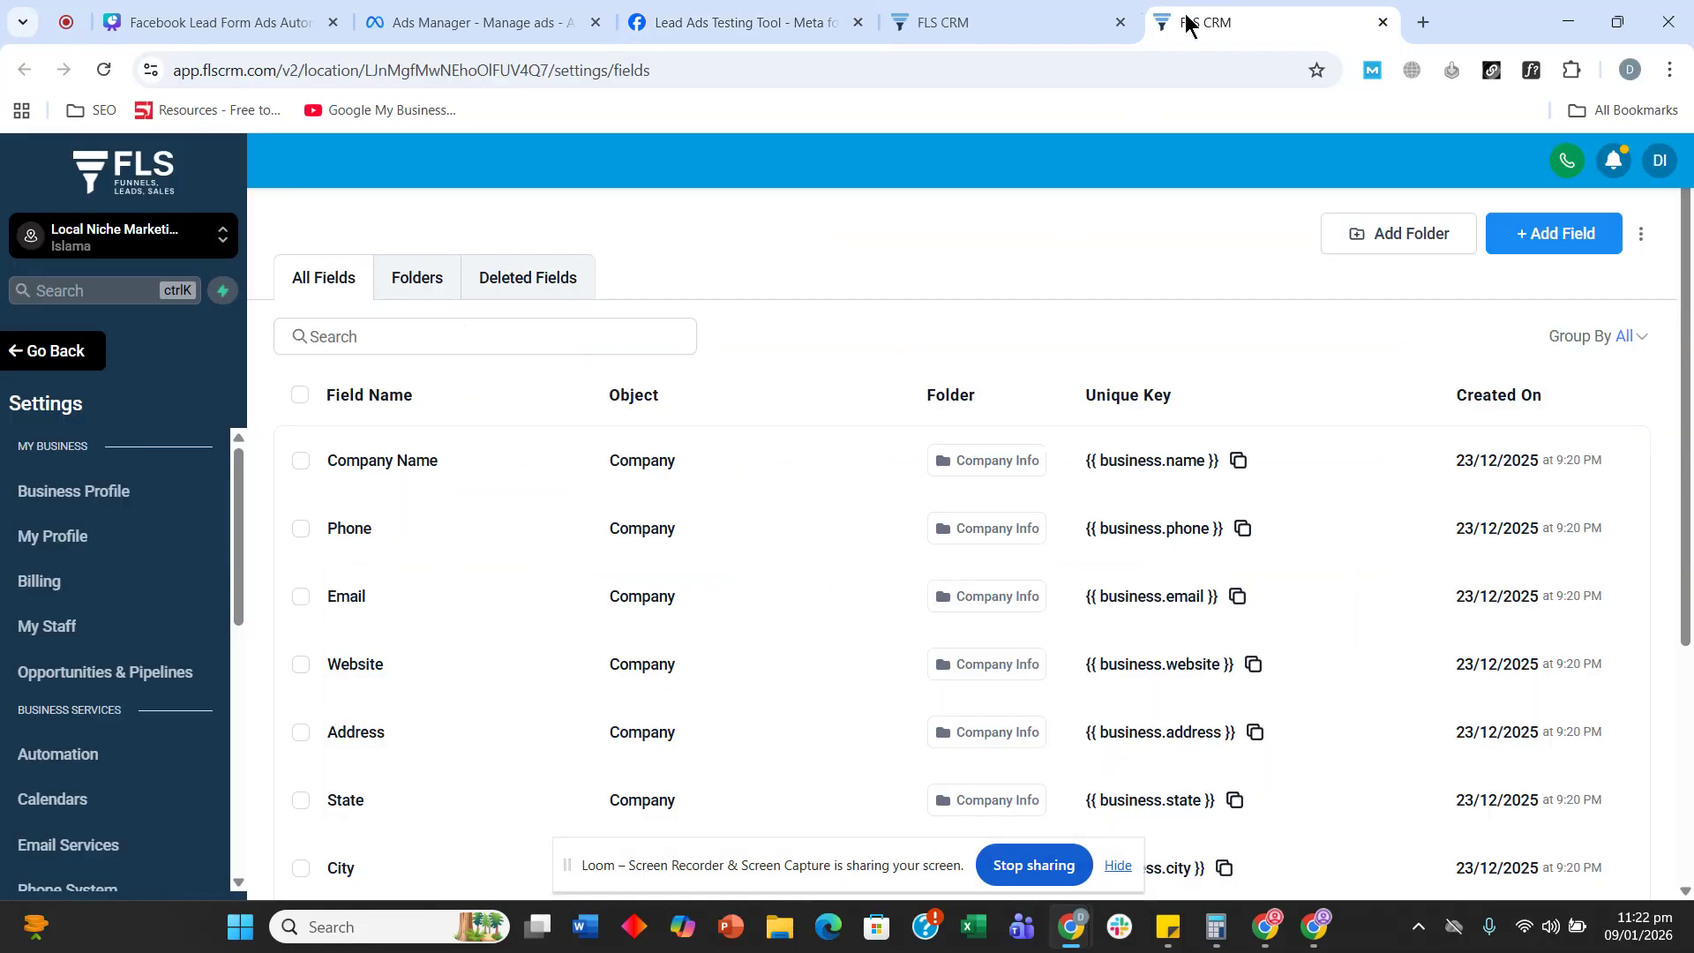
{"action": "left_click", "coordinate": [56, 352]}
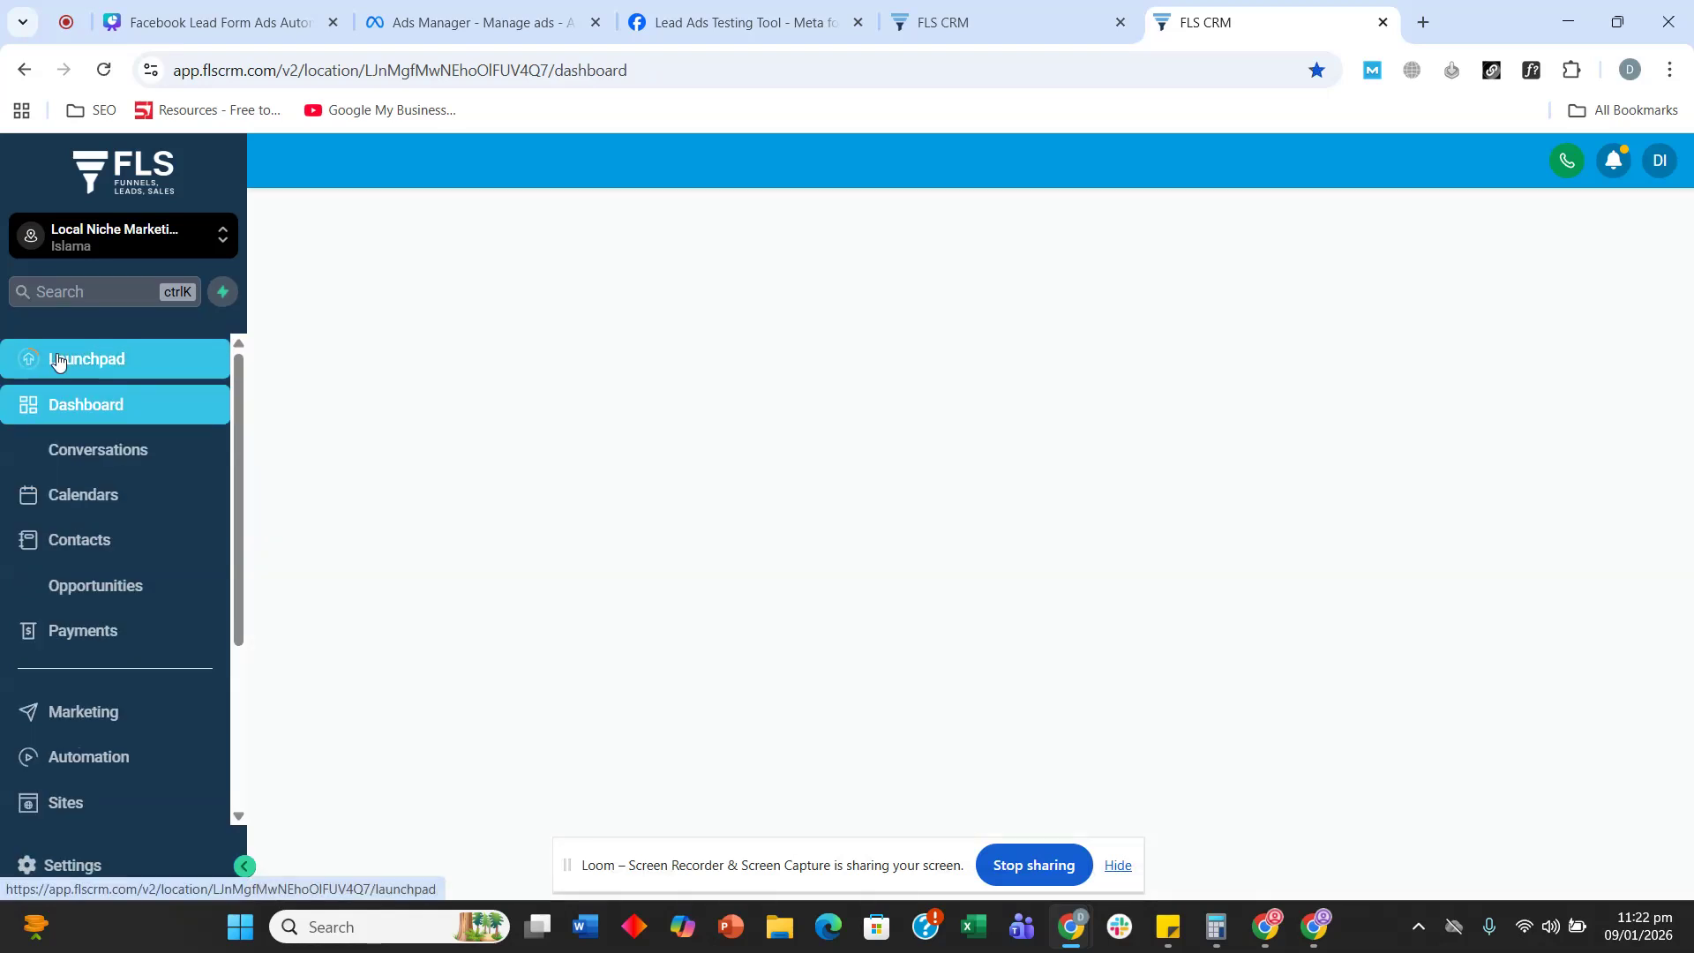
{"action": "left_click", "coordinate": [85, 551]}
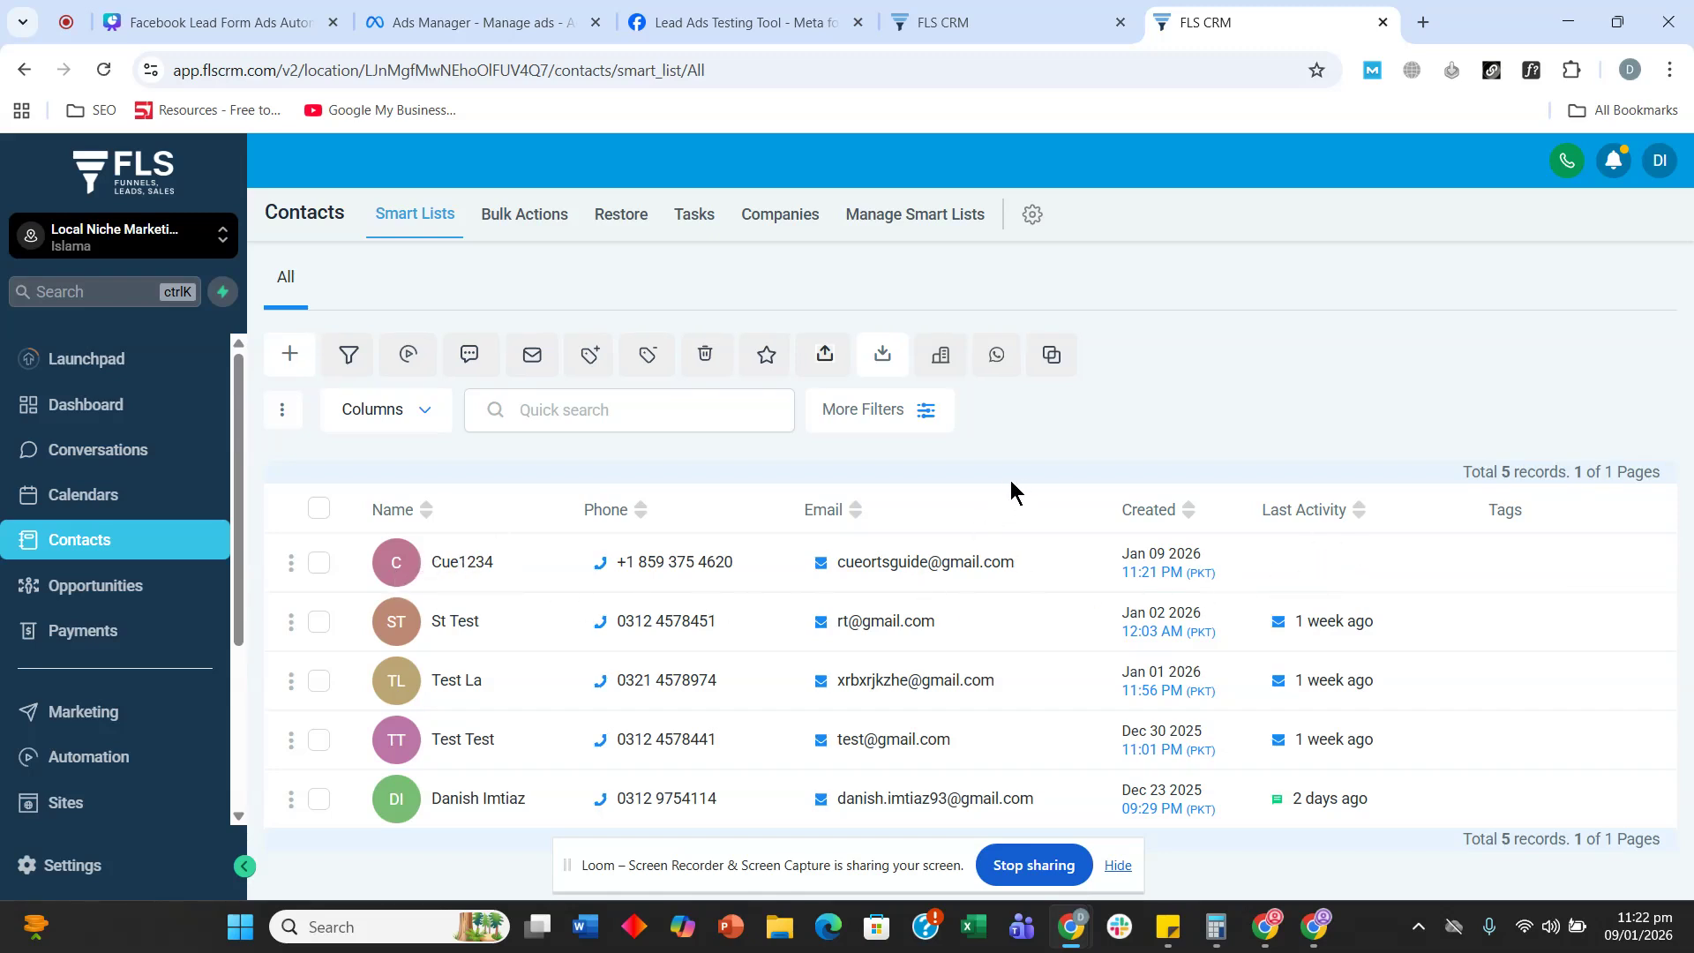
{"action": "left_click", "coordinate": [489, 538]}
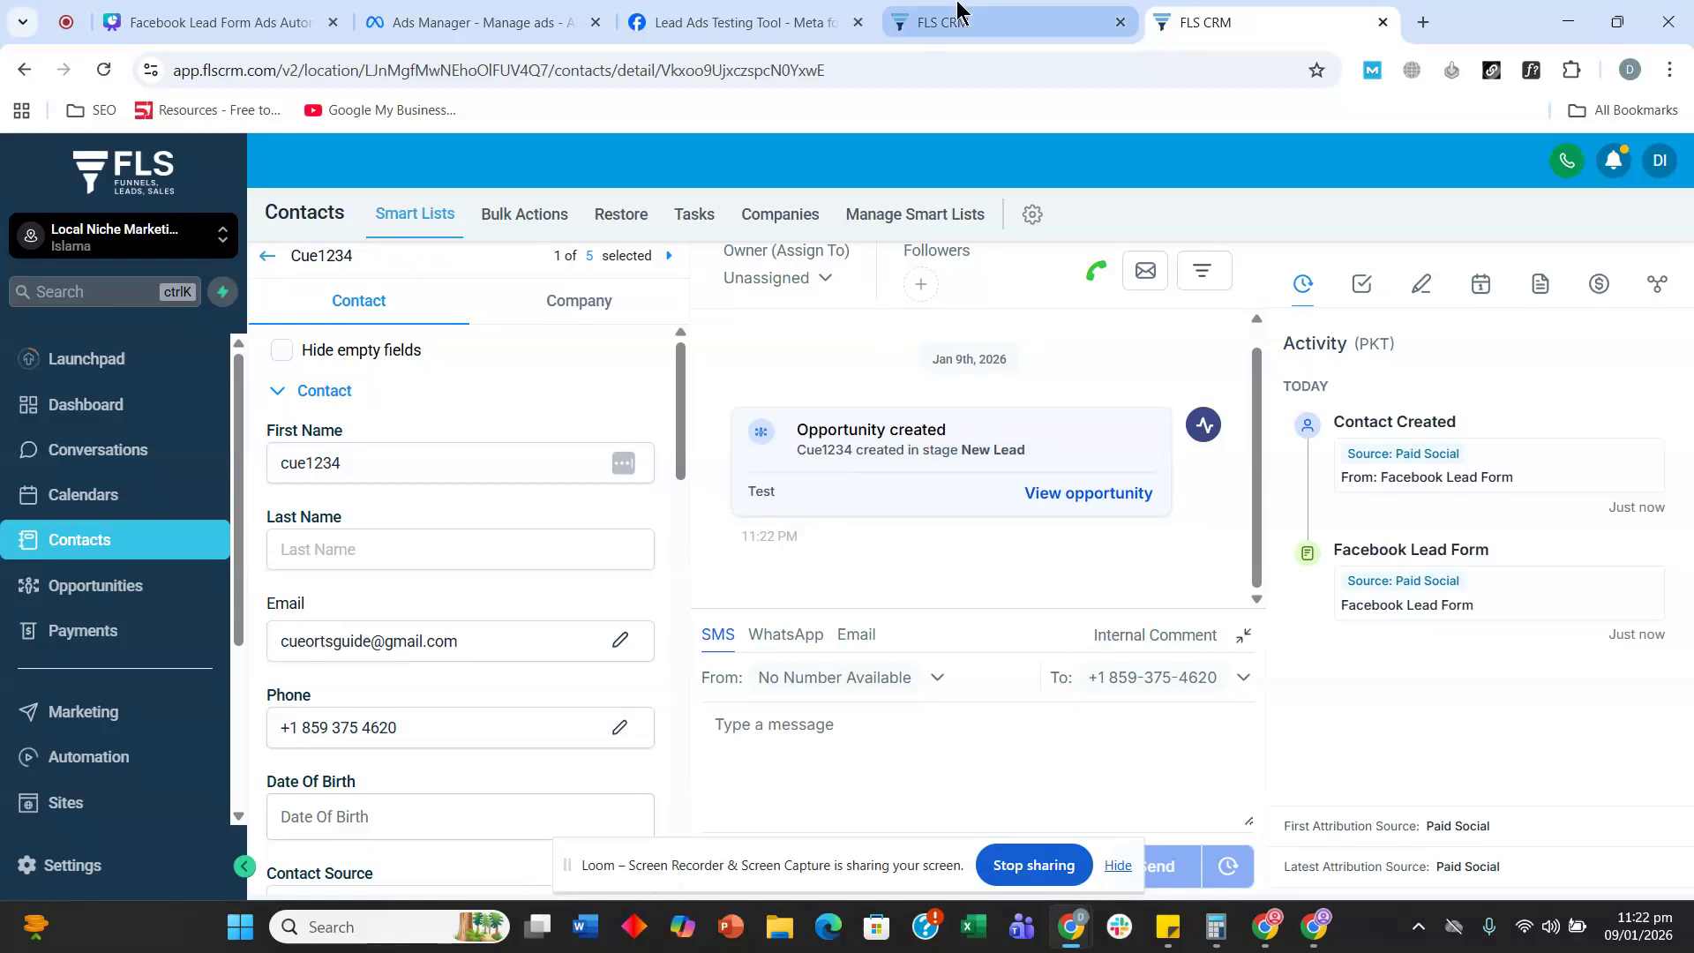
- Return to the "Facebook lead >>pipeline + followups" workflow and choose a Send Internal Notification action after Create Opportunity
{"action": "left_click", "coordinate": [942, 26]}
{"action": "scroll", "coordinate": [1256, 423], "scroll_direction": "down", "scroll_amount": 3}
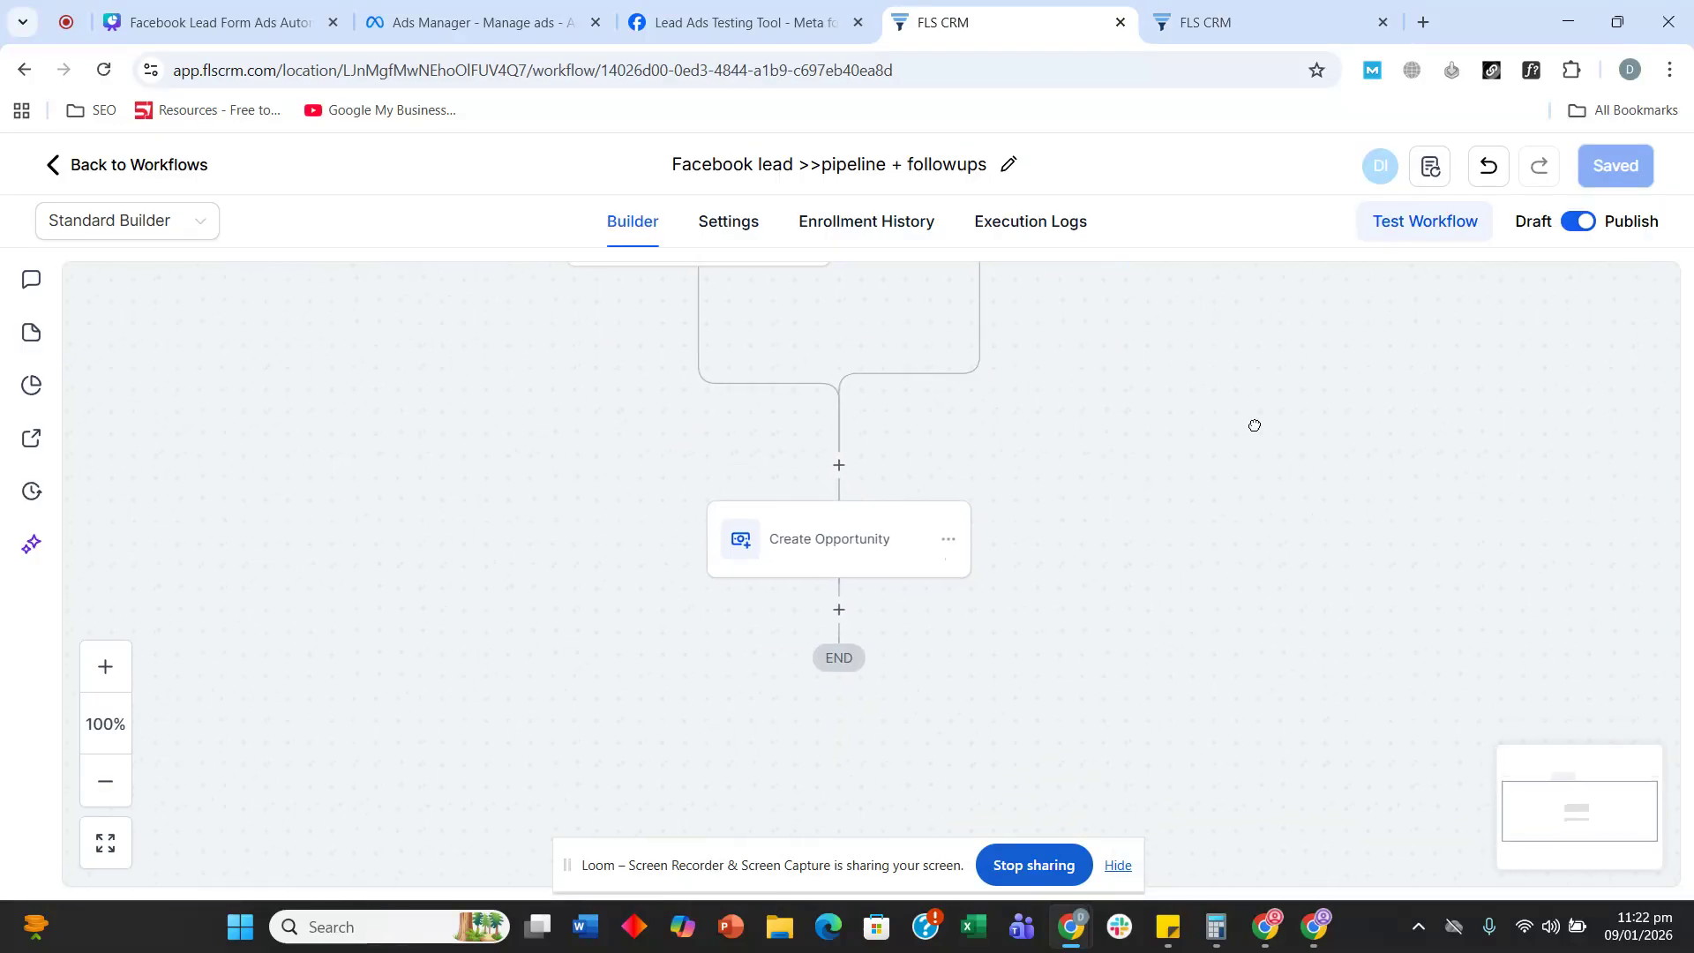
{"action": "left_click_drag", "start_coordinate": [1220, 650], "coordinate": [1246, 539]}
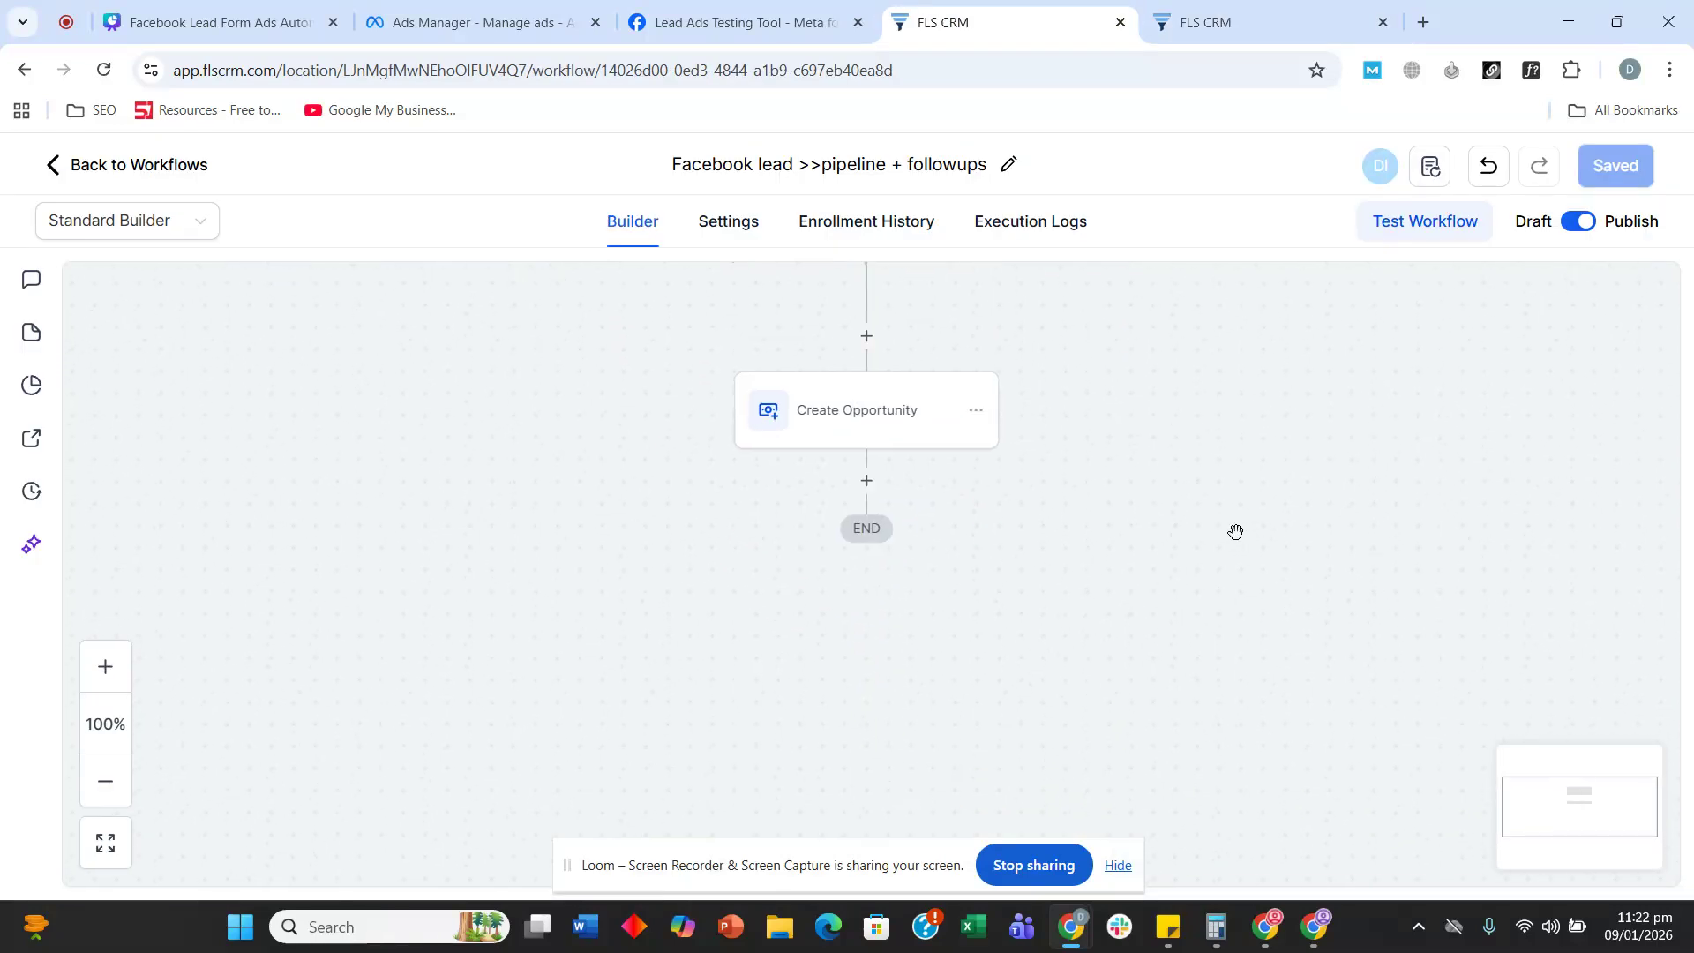
{"action": "mouse_move", "coordinate": [1204, 616]}
{"action": "left_mouse_down"}
{"action": "mouse_move", "coordinate": [1212, 584]}
{"action": "mouse_move", "coordinate": [1217, 608]}
{"action": "left_mouse_up"}
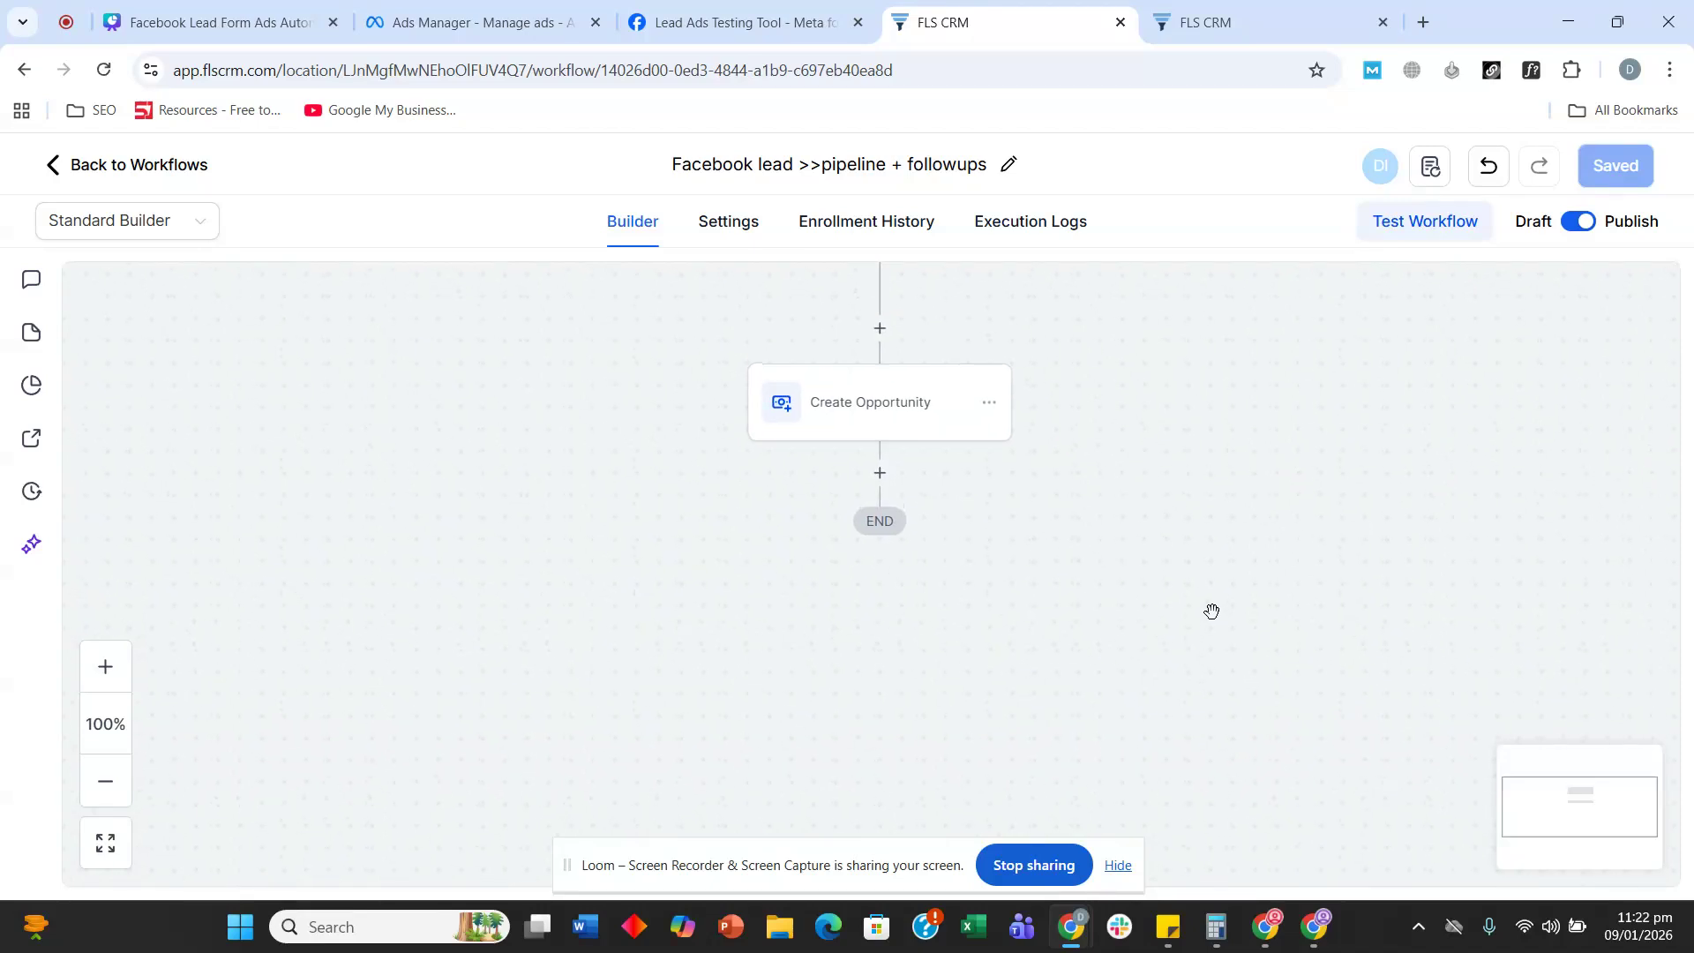
{"action": "left_click", "coordinate": [880, 477]}
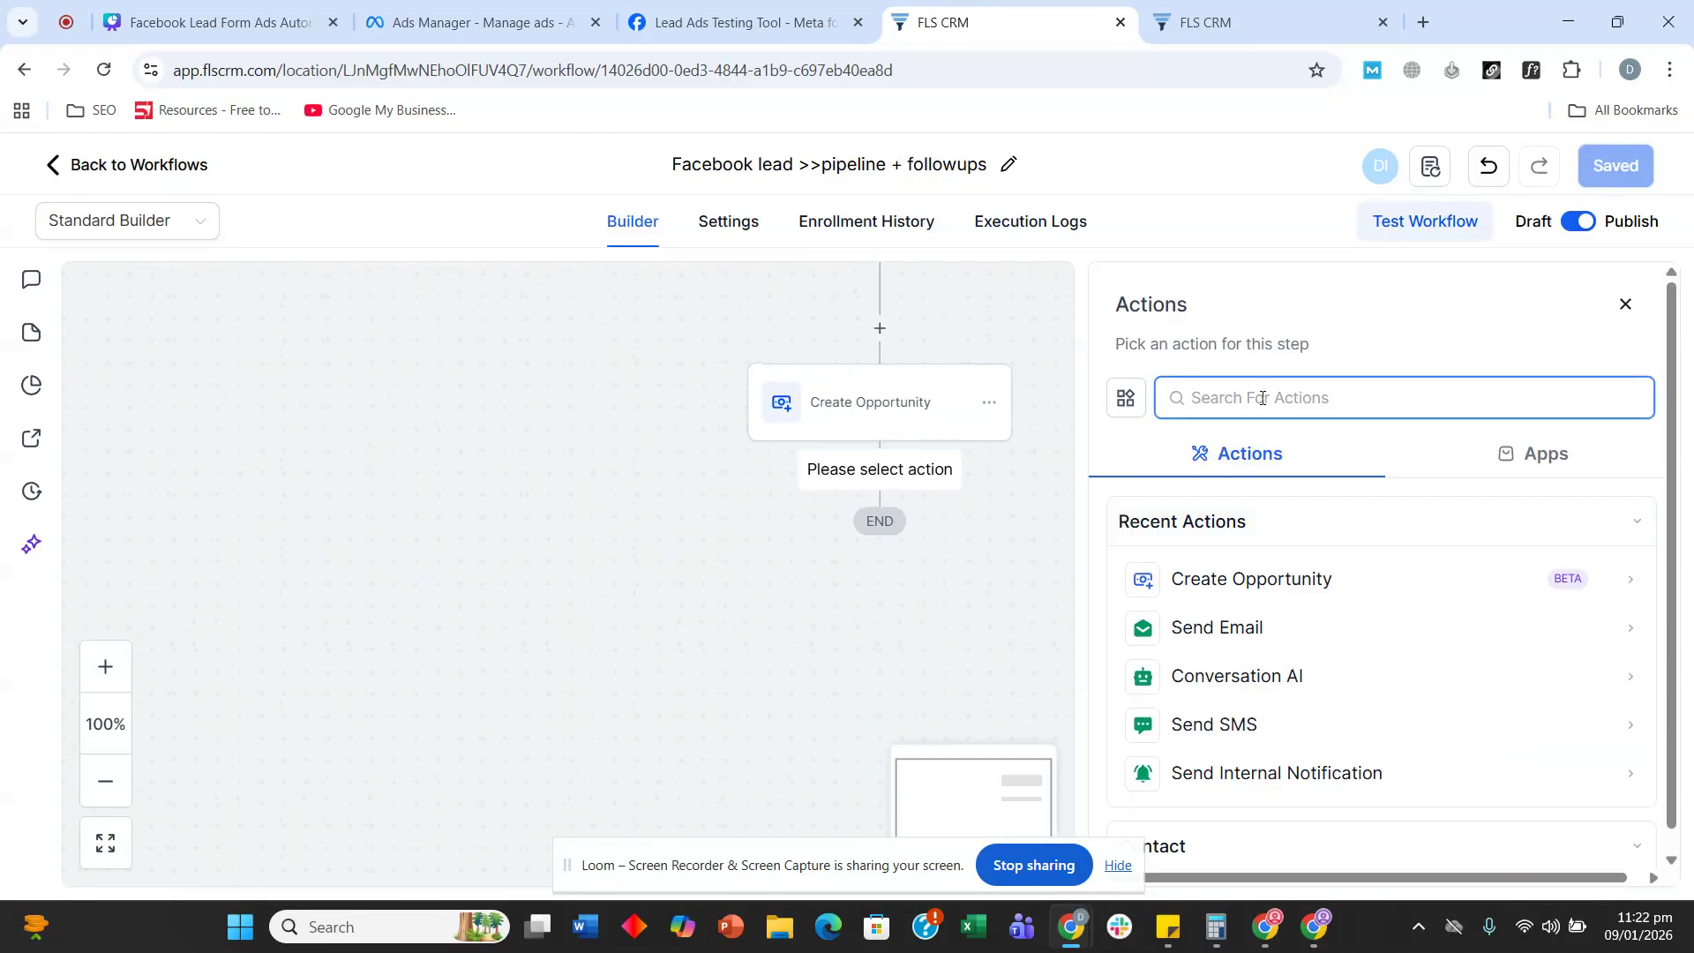
{"action": "type", "text": "interna"}
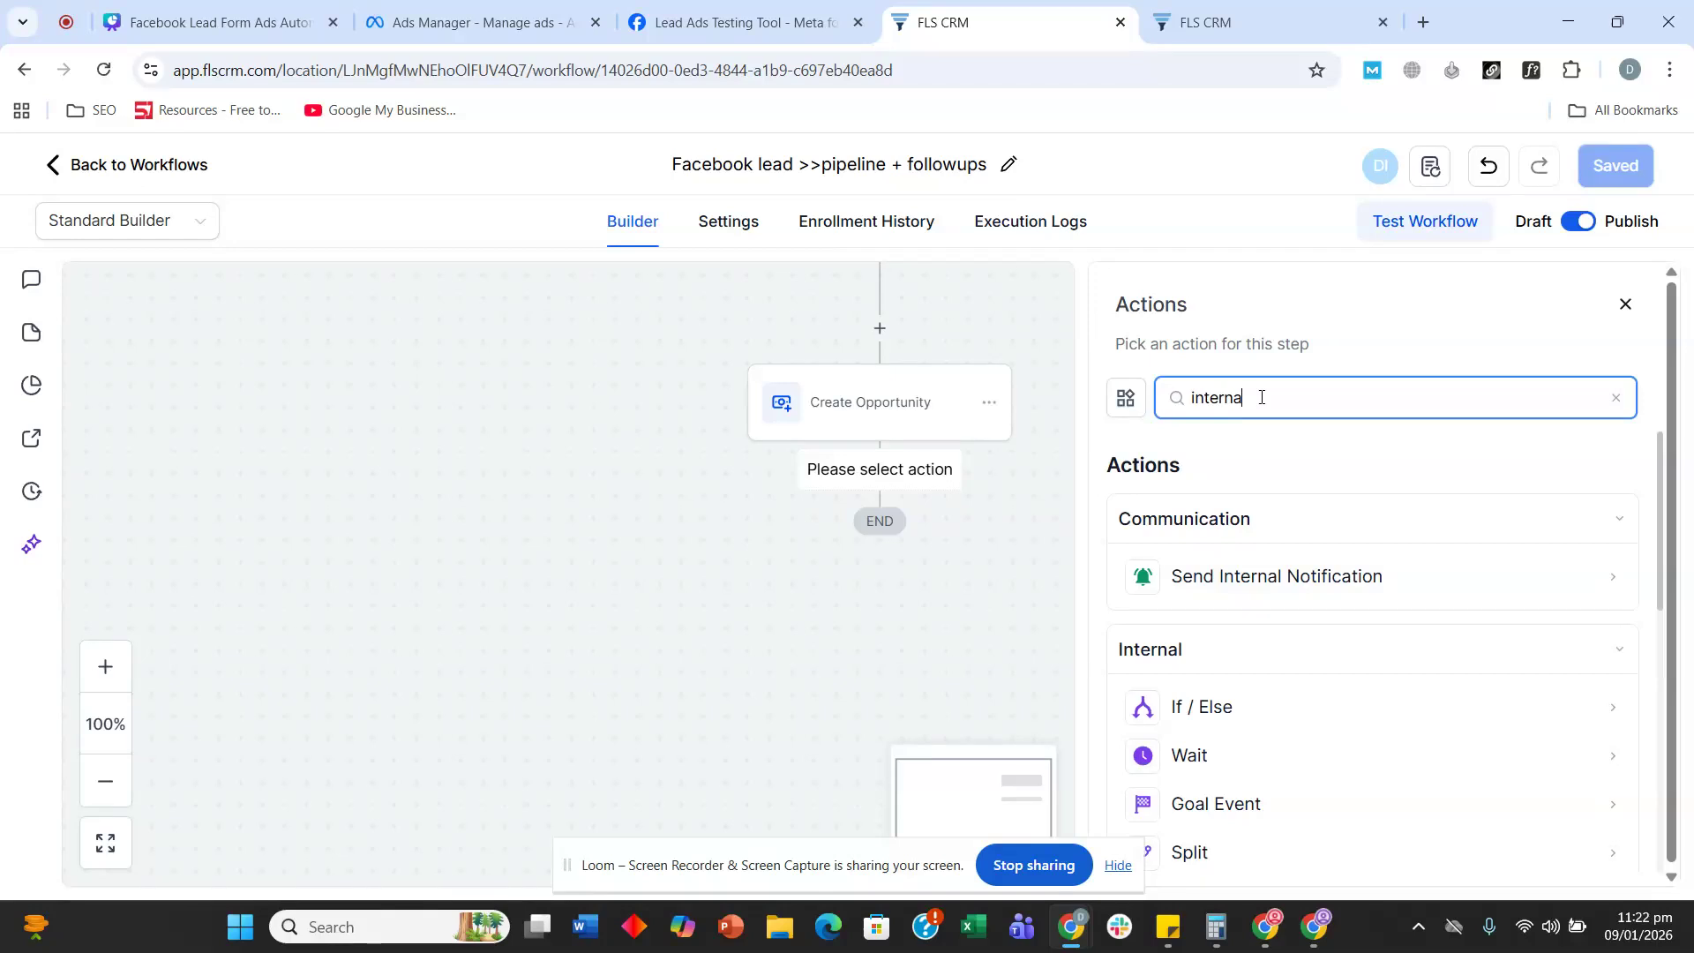
{"action": "left_click", "coordinate": [1222, 577]}
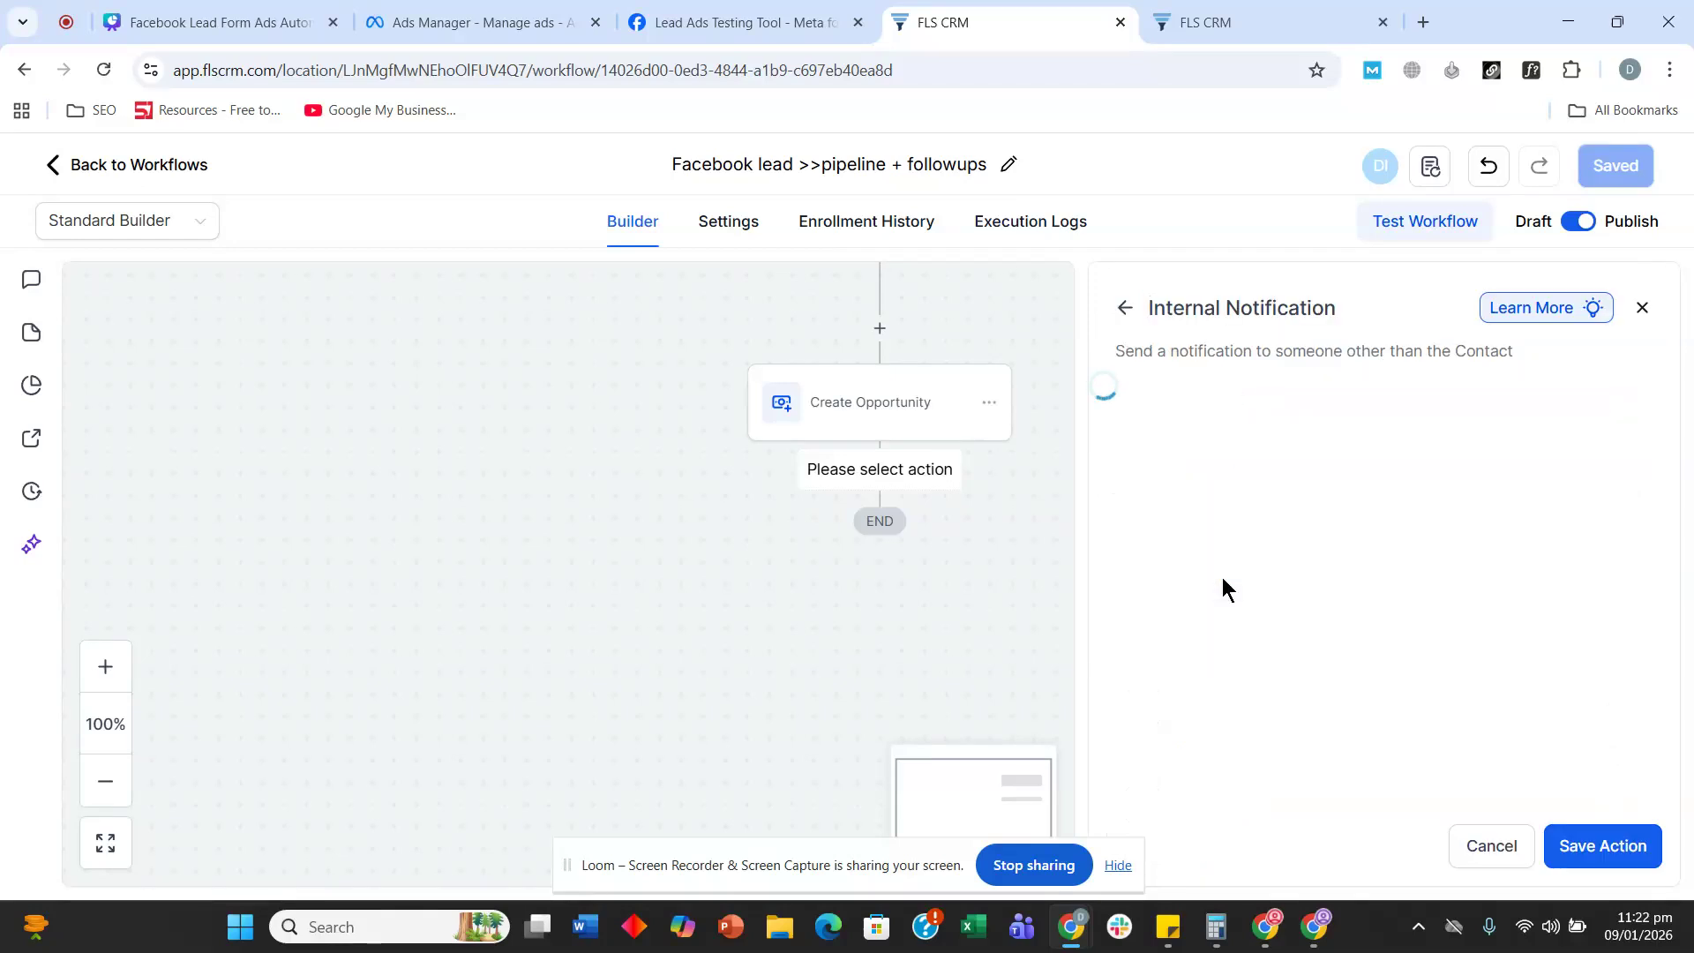
- Set the internal notification's type to Email and its recipient user type to Assigned User
{"action": "left_click", "coordinate": [1235, 537]}
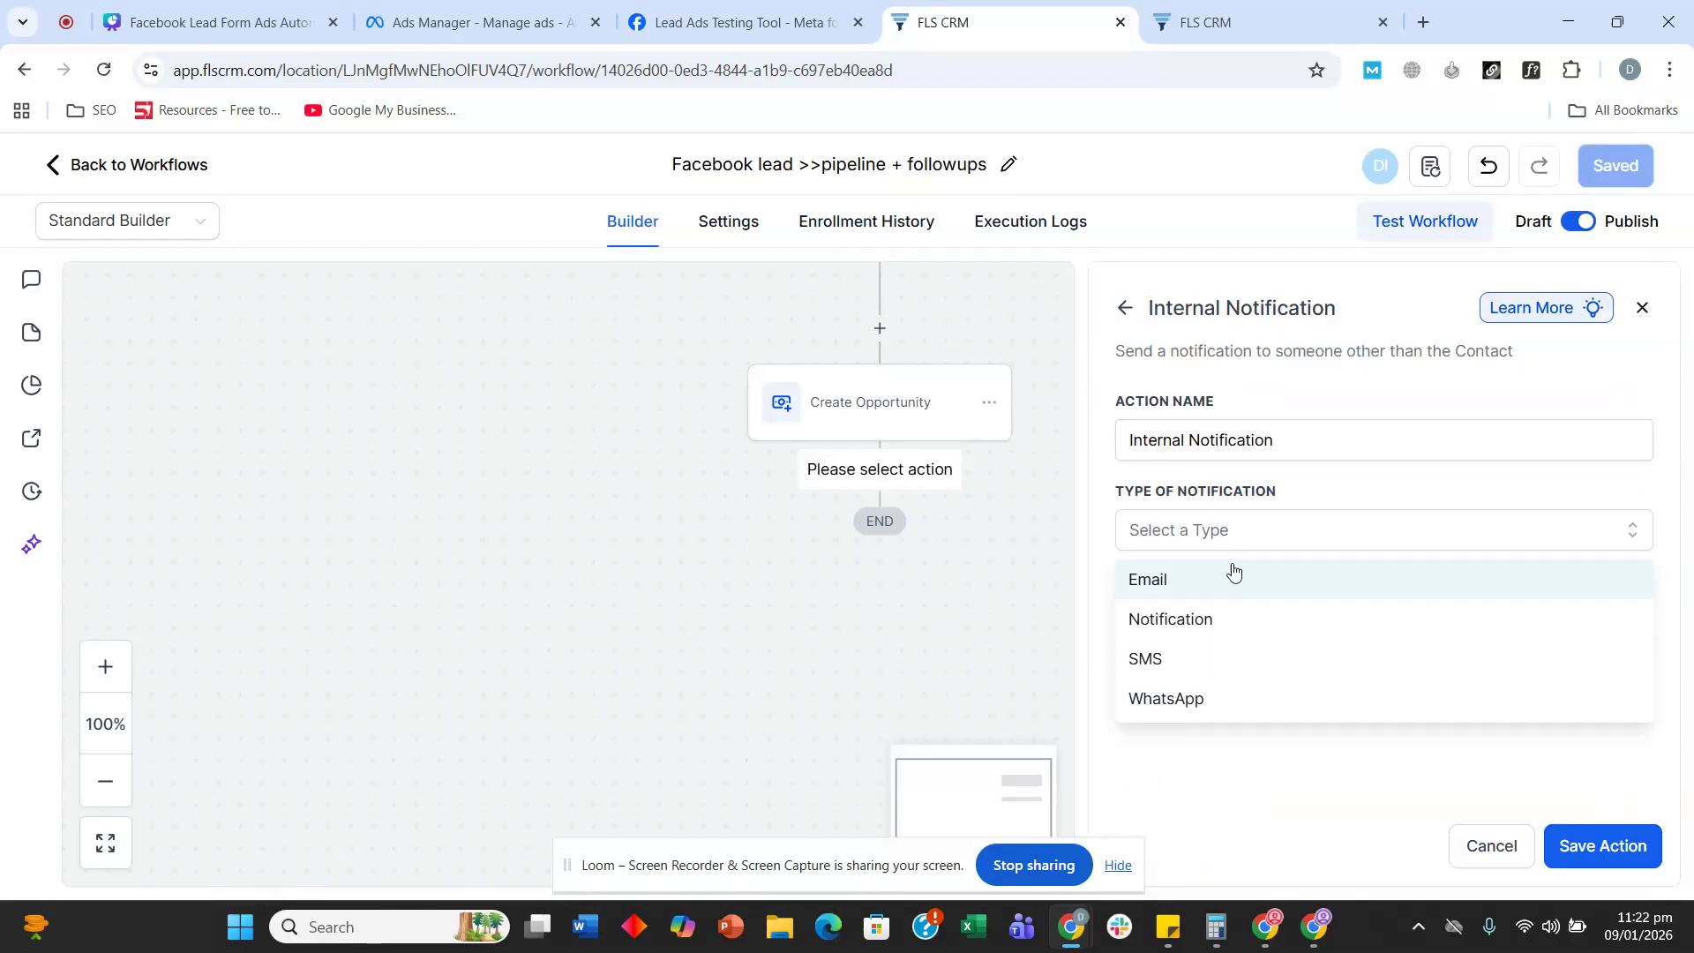
{"action": "left_click", "coordinate": [1192, 583]}
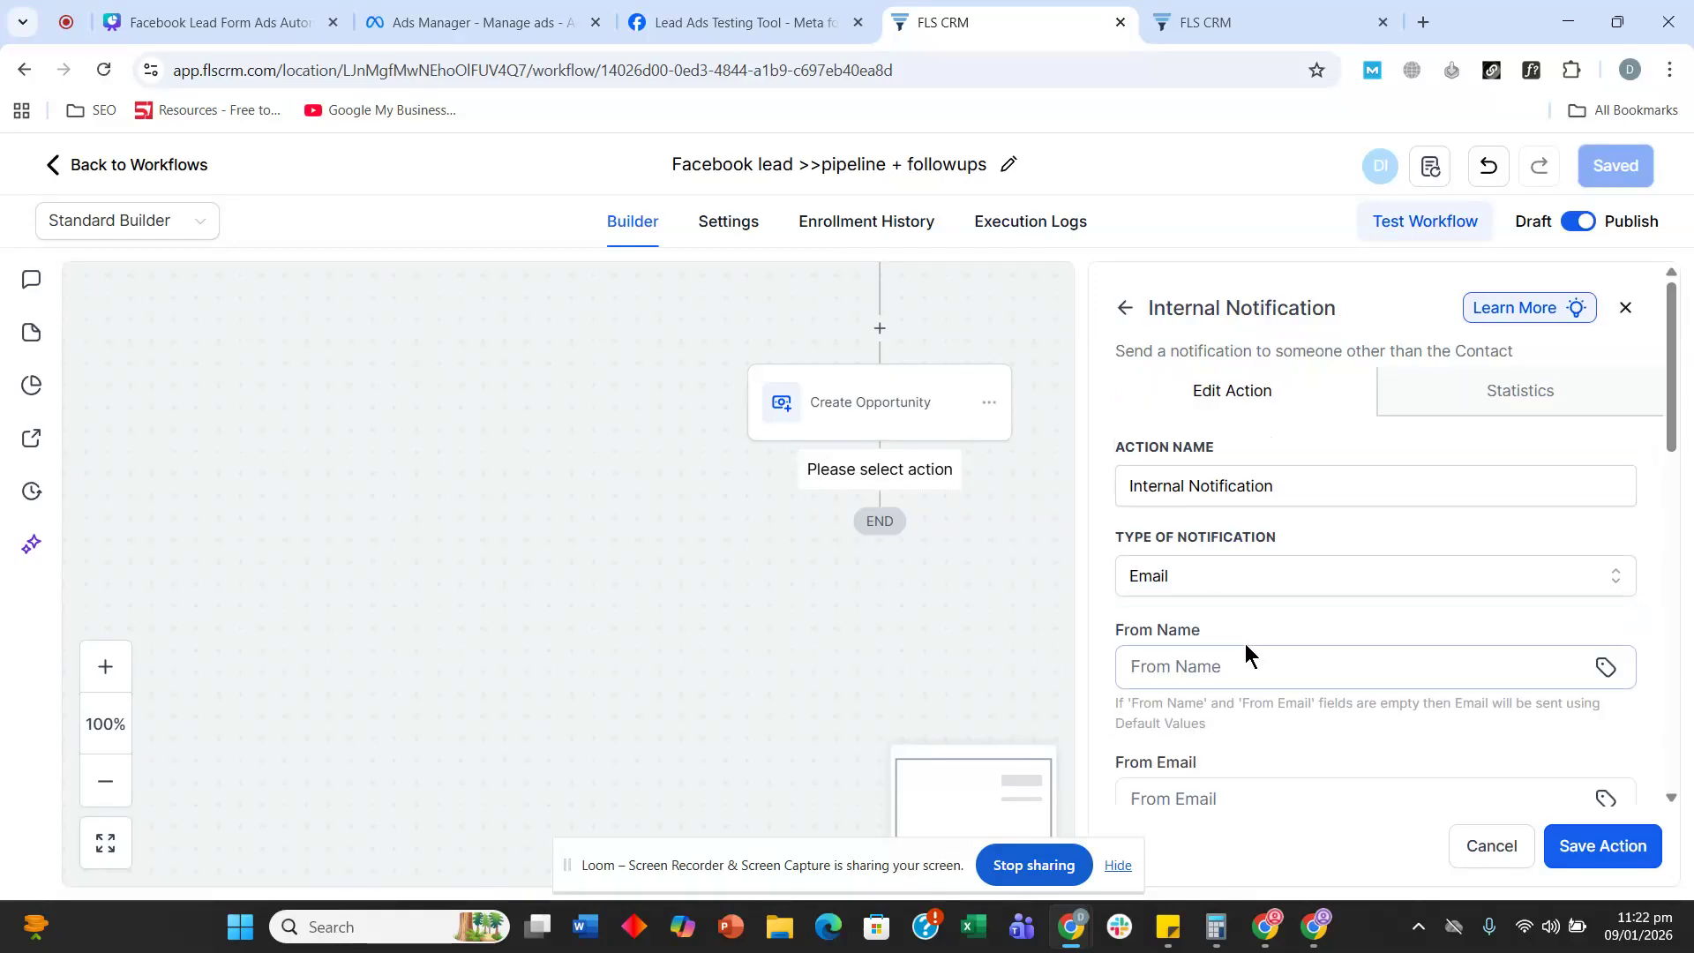
{"action": "scroll", "coordinate": [1245, 643], "scroll_direction": "down", "scroll_amount": 1}
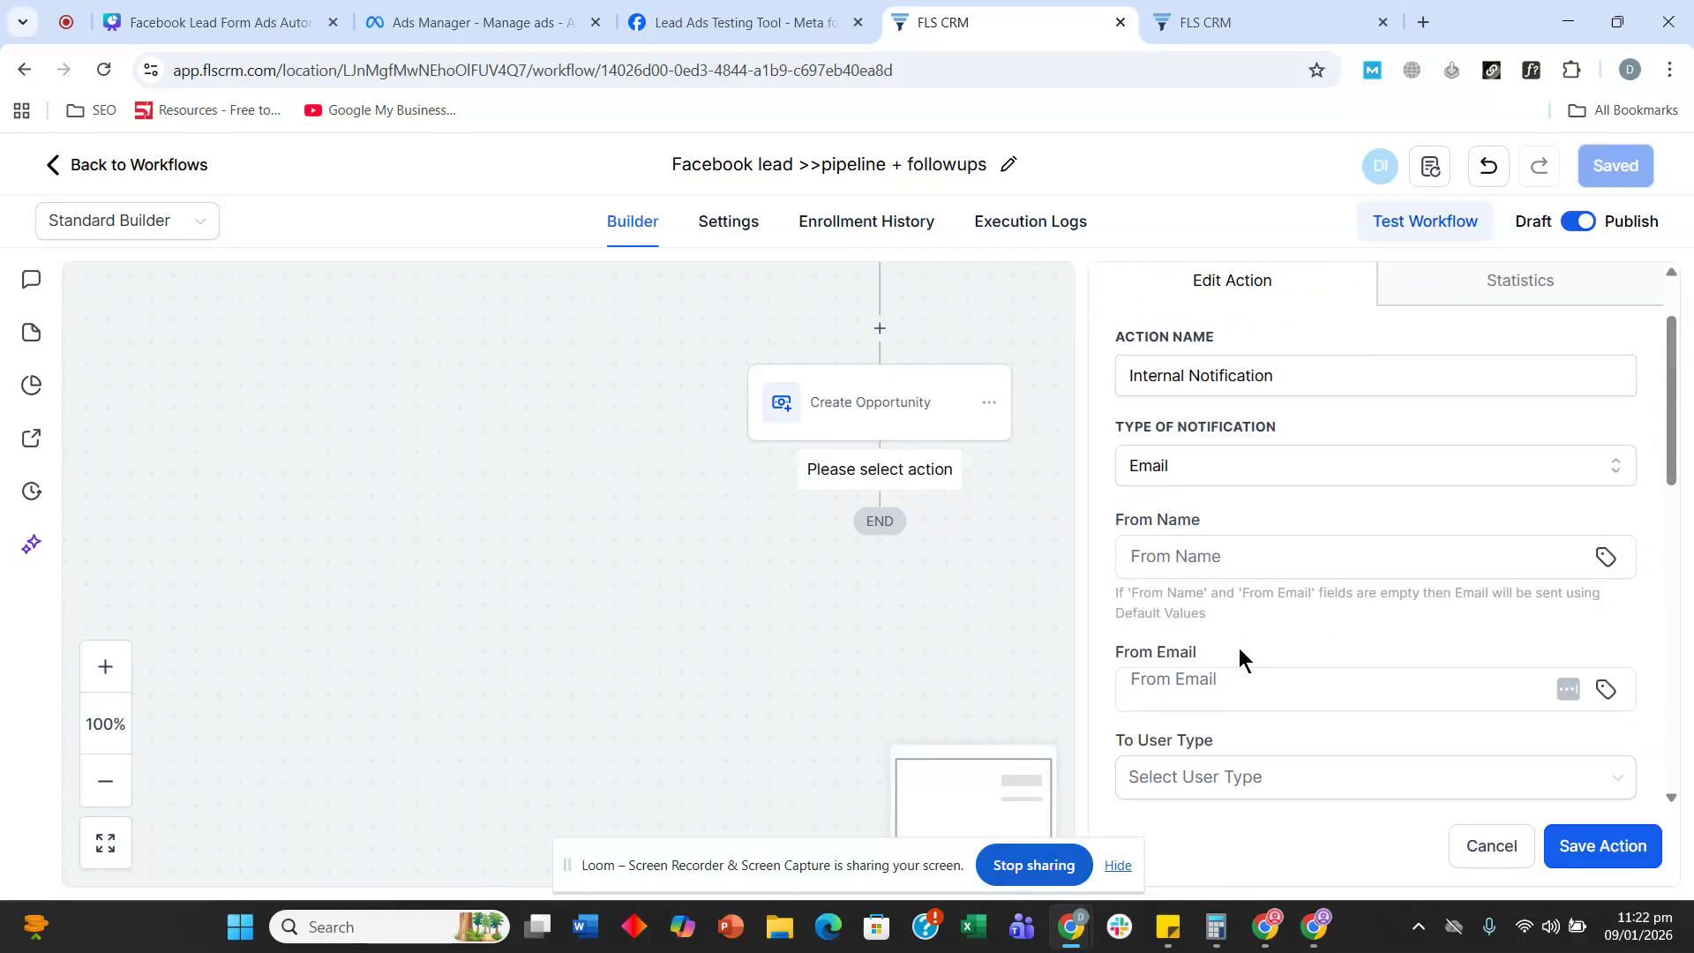
{"action": "scroll", "coordinate": [1237, 655], "scroll_direction": "down", "scroll_amount": 2}
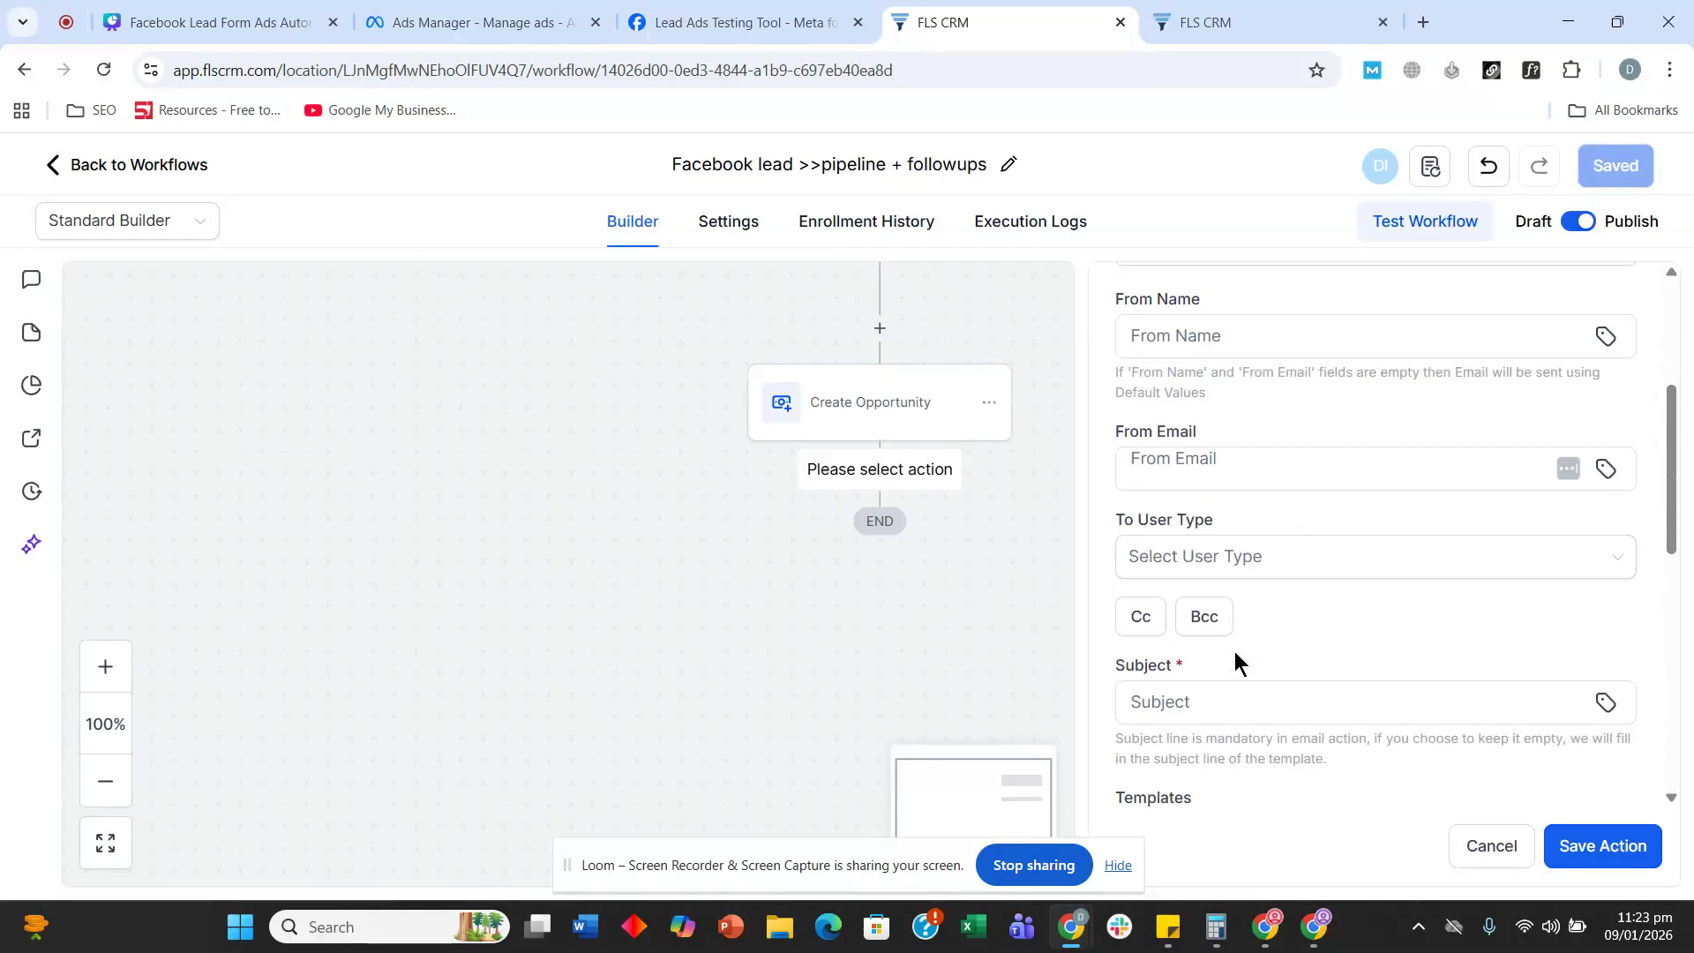
{"action": "left_click", "coordinate": [1226, 558]}
{"action": "left_click", "coordinate": [1224, 647]}
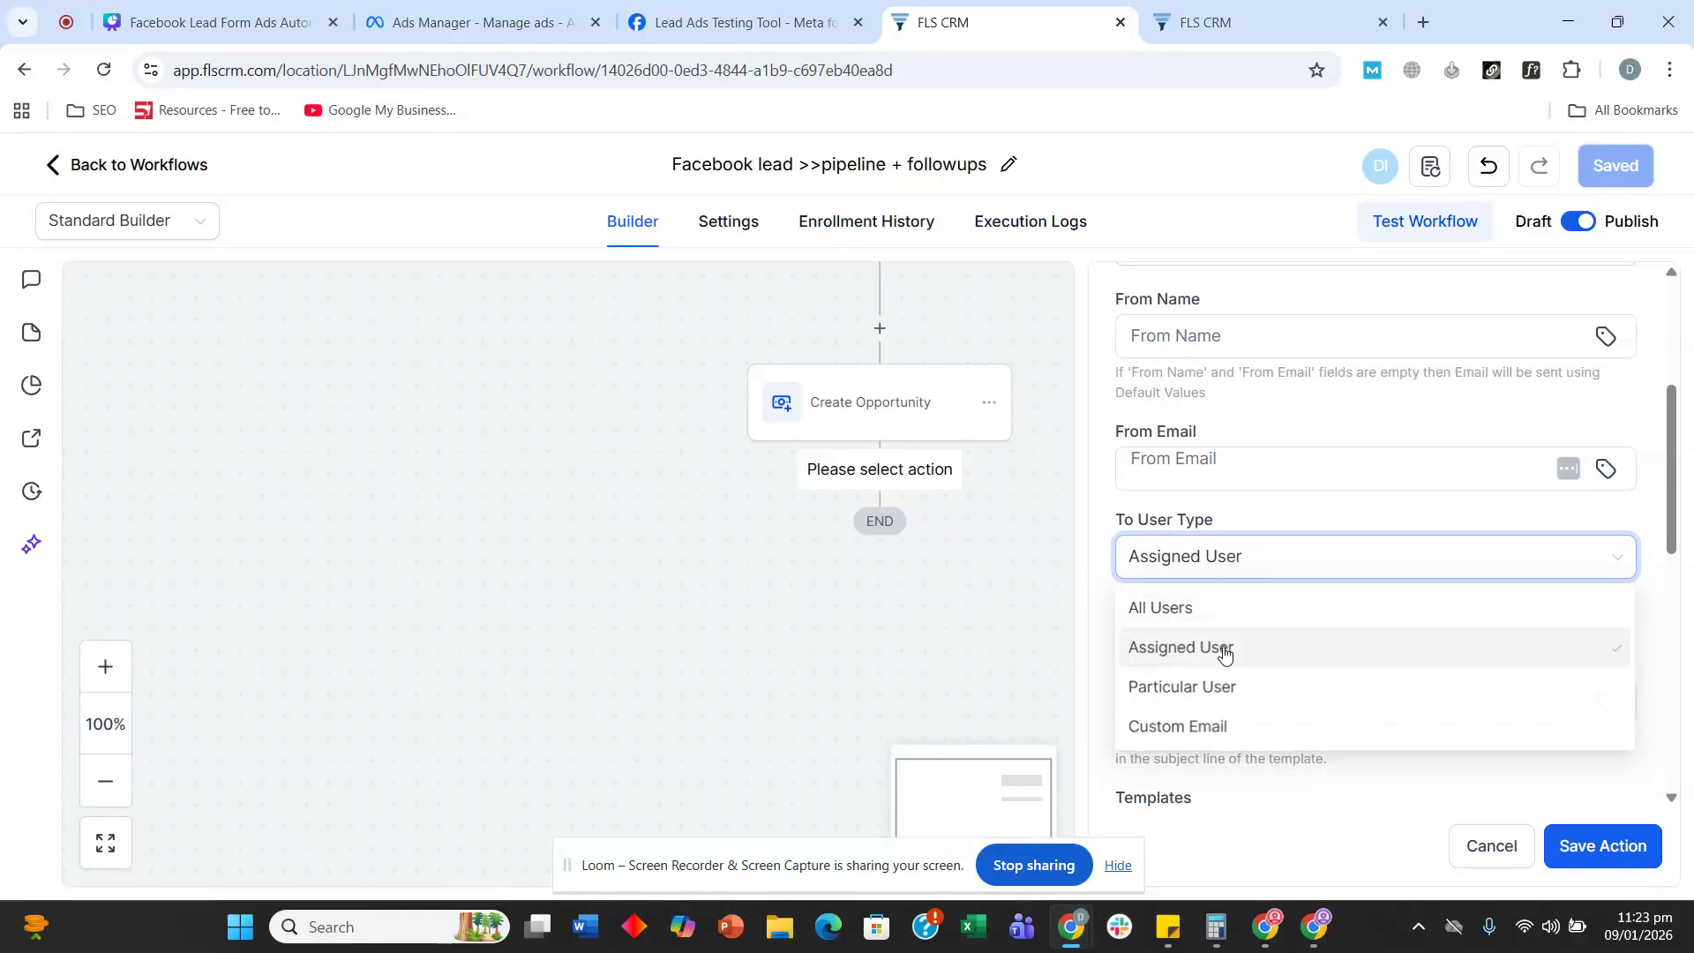
- Enter "a cold lead came from facebook - contact them asap" as the notification email's subject
{"action": "left_click", "coordinate": [1225, 701]}
{"action": "type", "text": "a"}
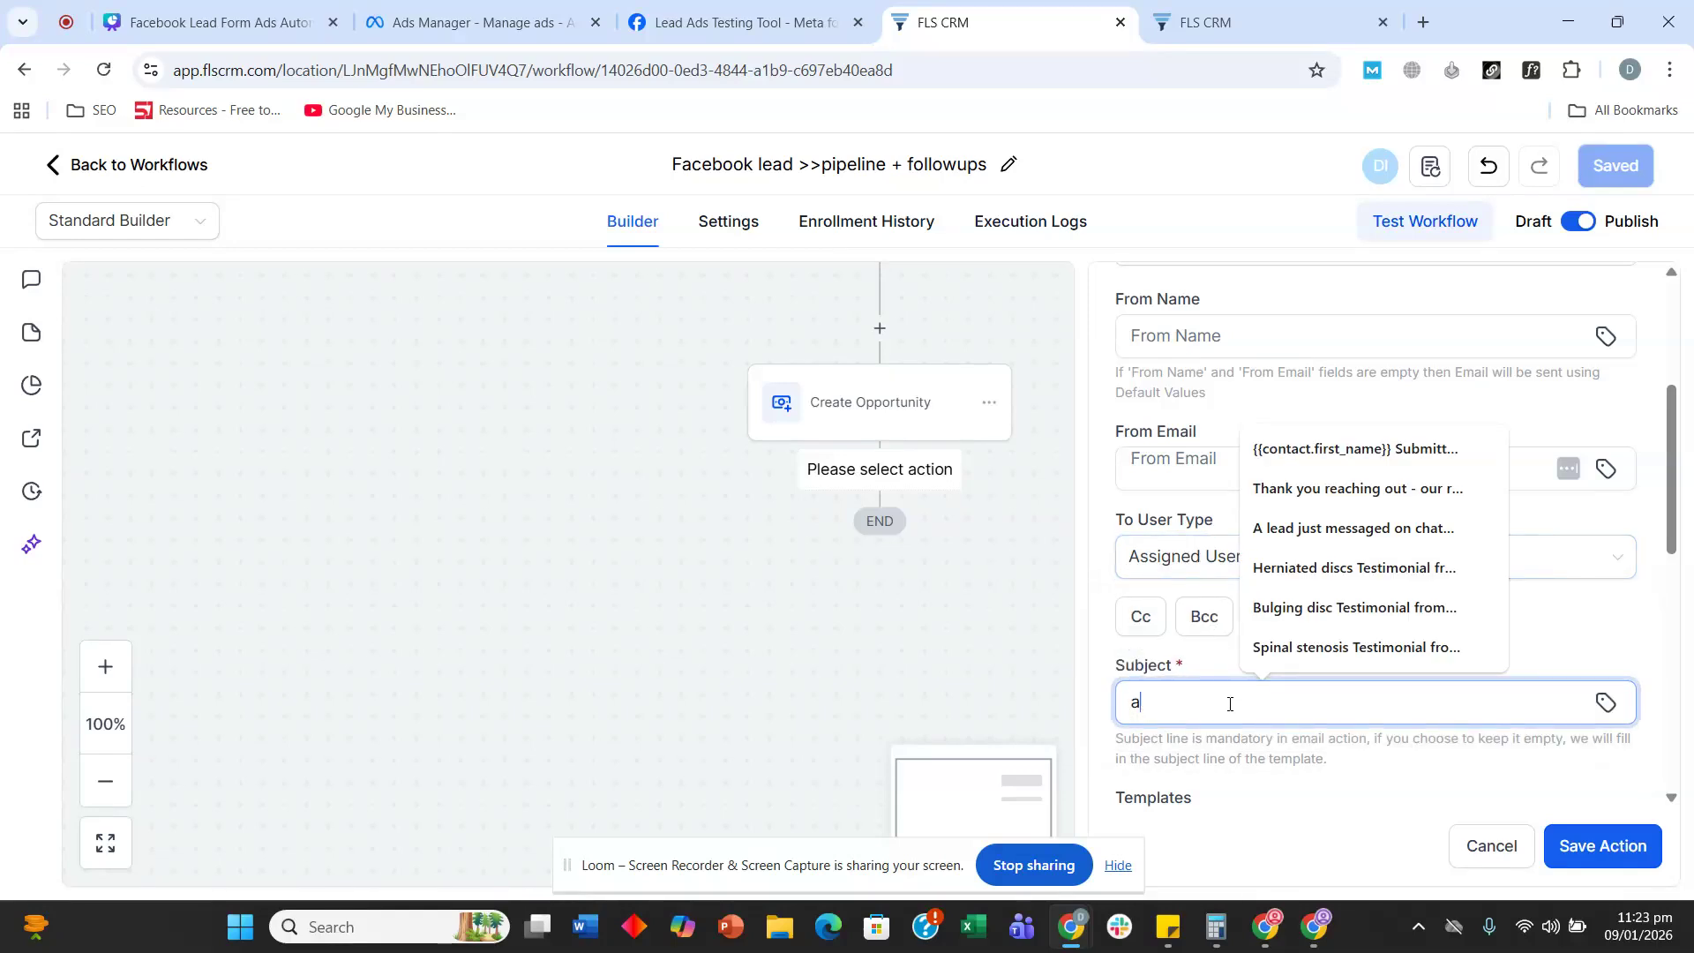
{"action": "type", "text": " lead came"}
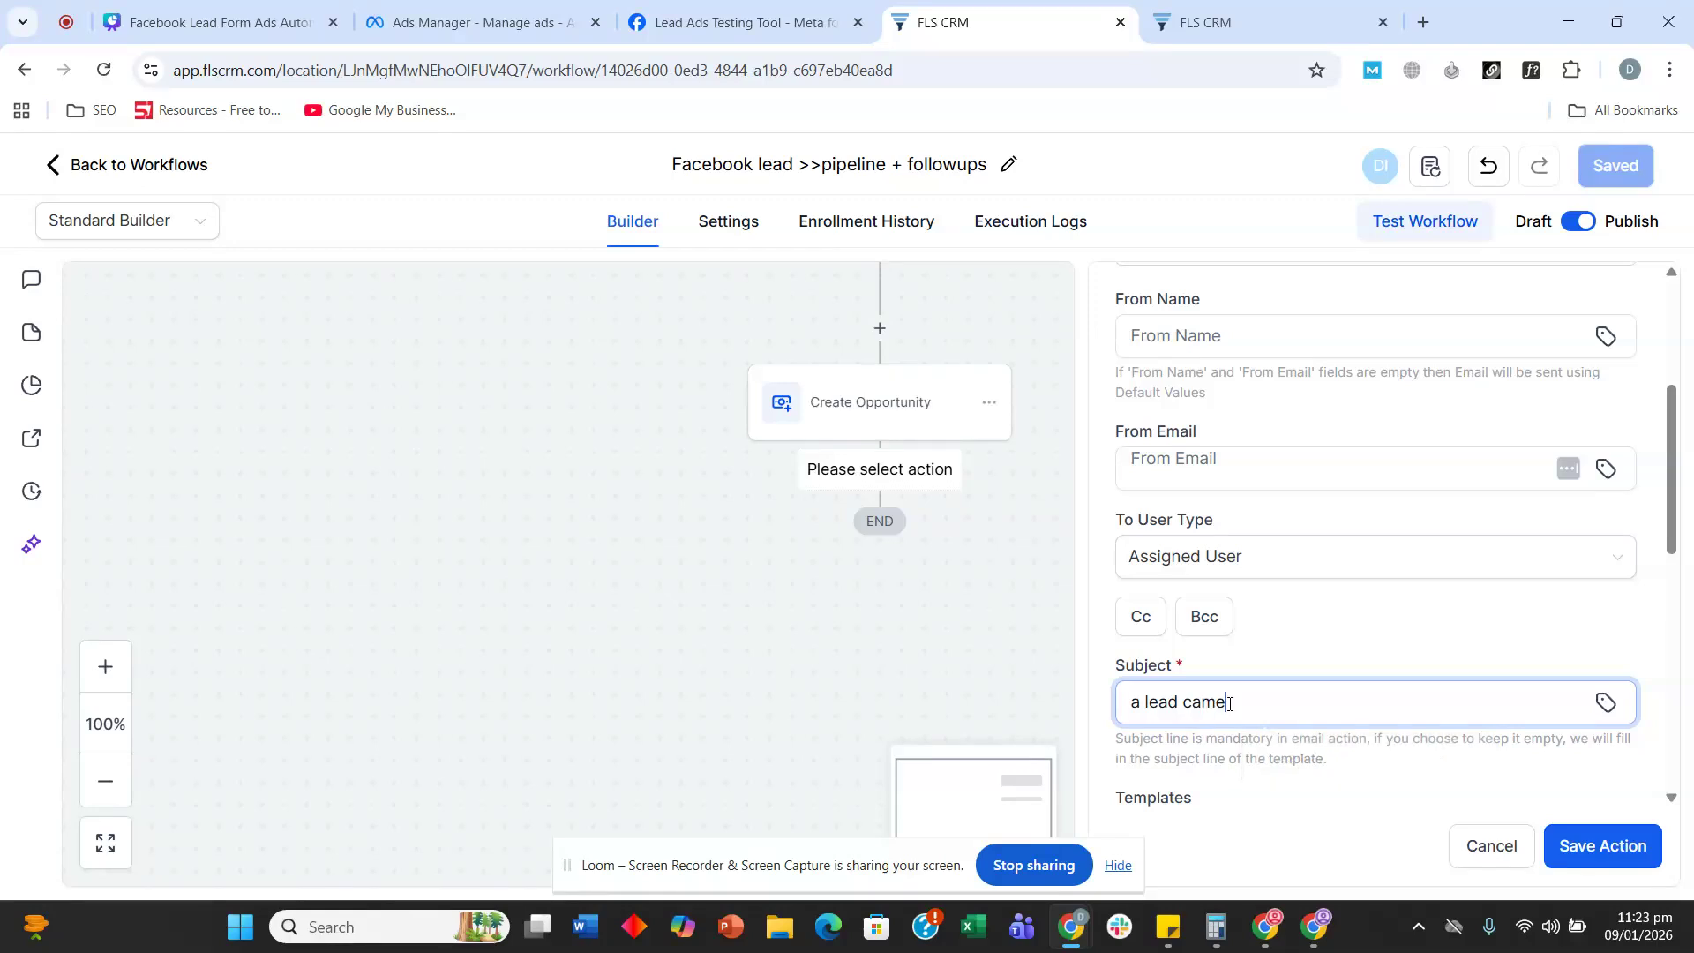
{"action": "type", "text": " from facebook - contact"}
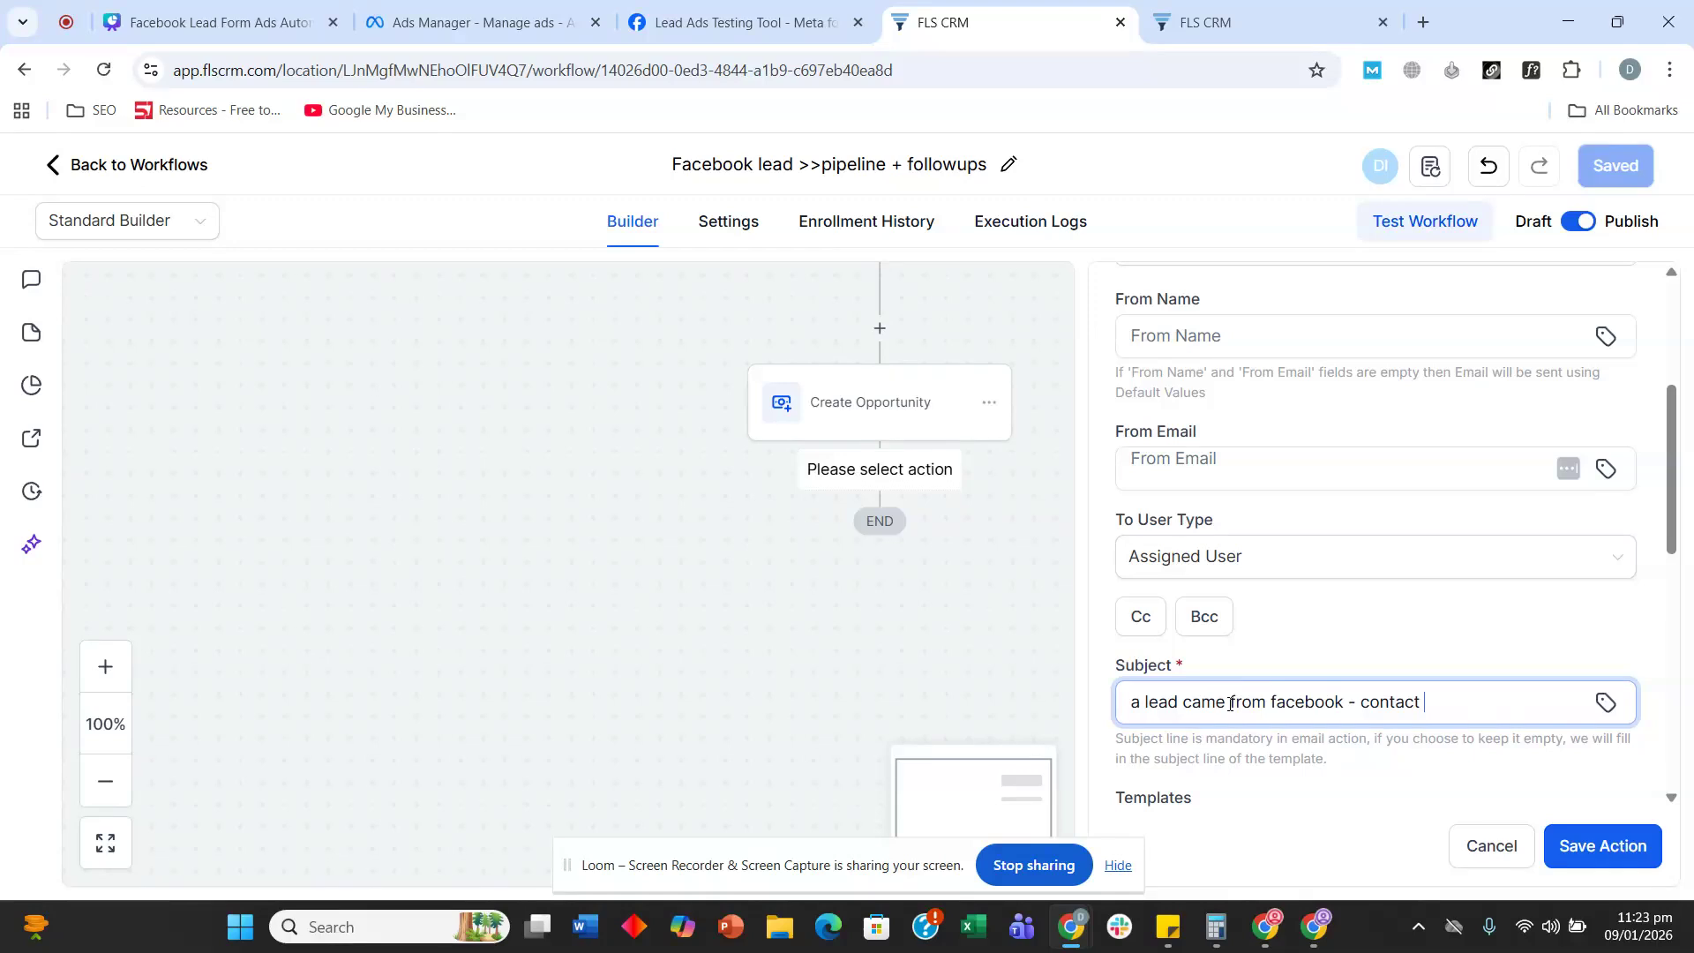
{"action": "type", "text": " them asap"}
{"action": "scroll", "coordinate": [1413, 632], "scroll_direction": "down", "scroll_amount": 4}
{"action": "scroll", "coordinate": [1389, 635], "scroll_direction": "up", "scroll_amount": 1}
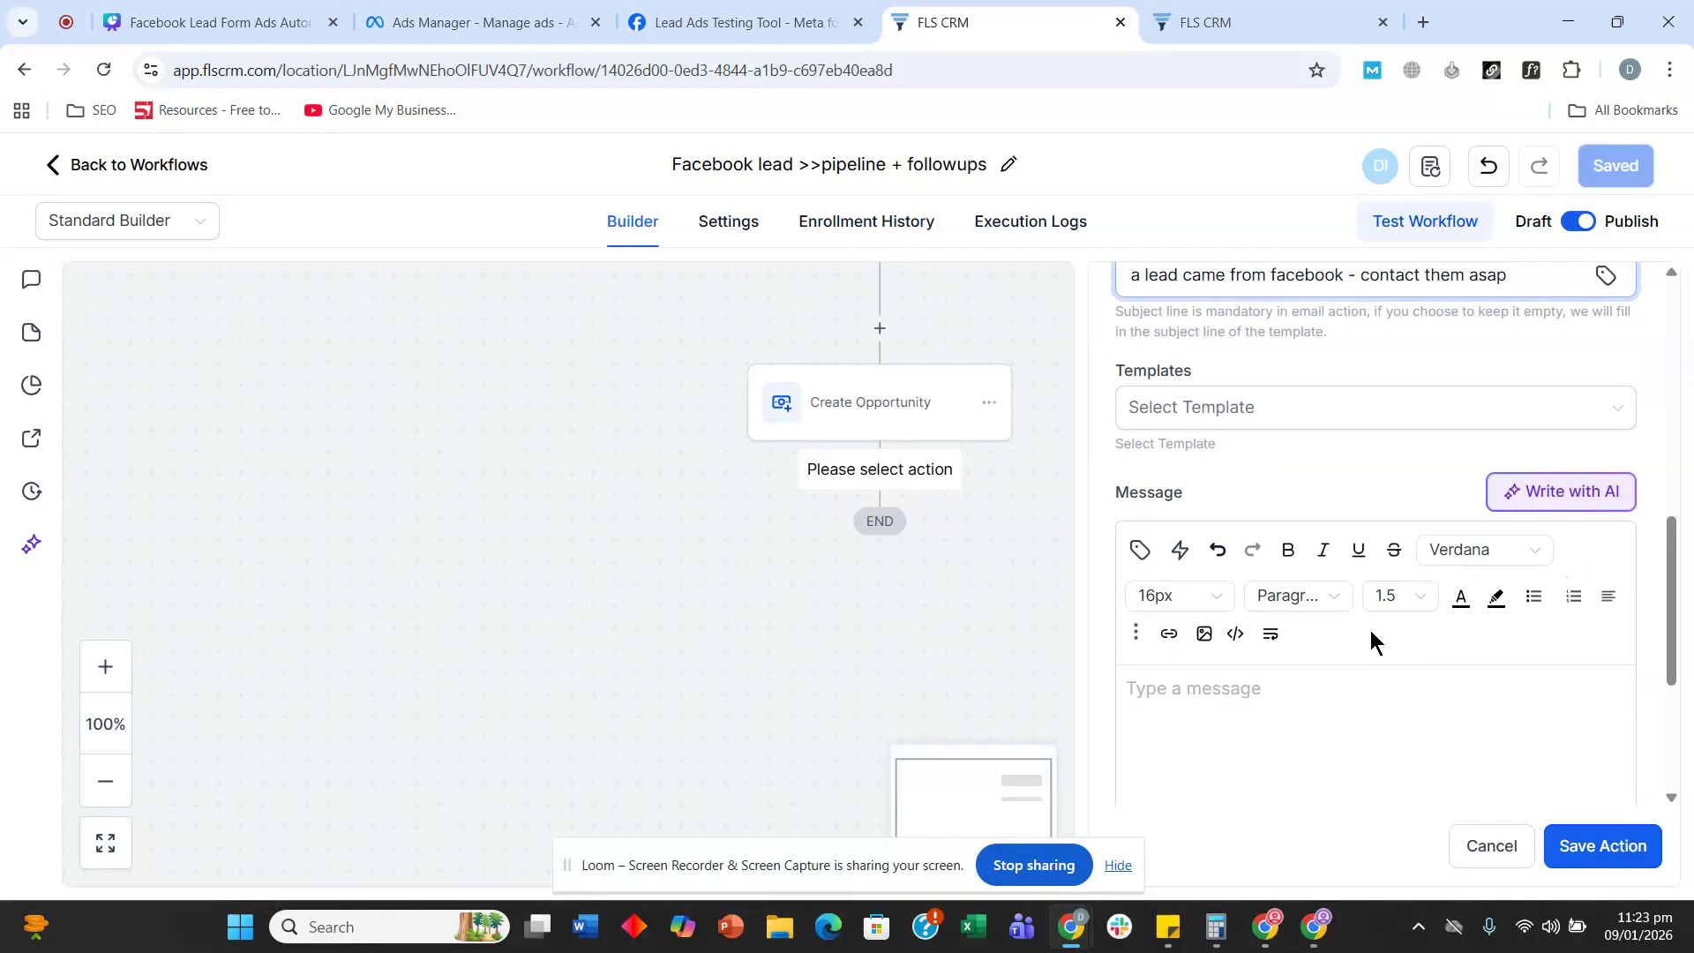
{"action": "left_click", "coordinate": [1148, 379]}
{"action": "type", "text": "cold"}
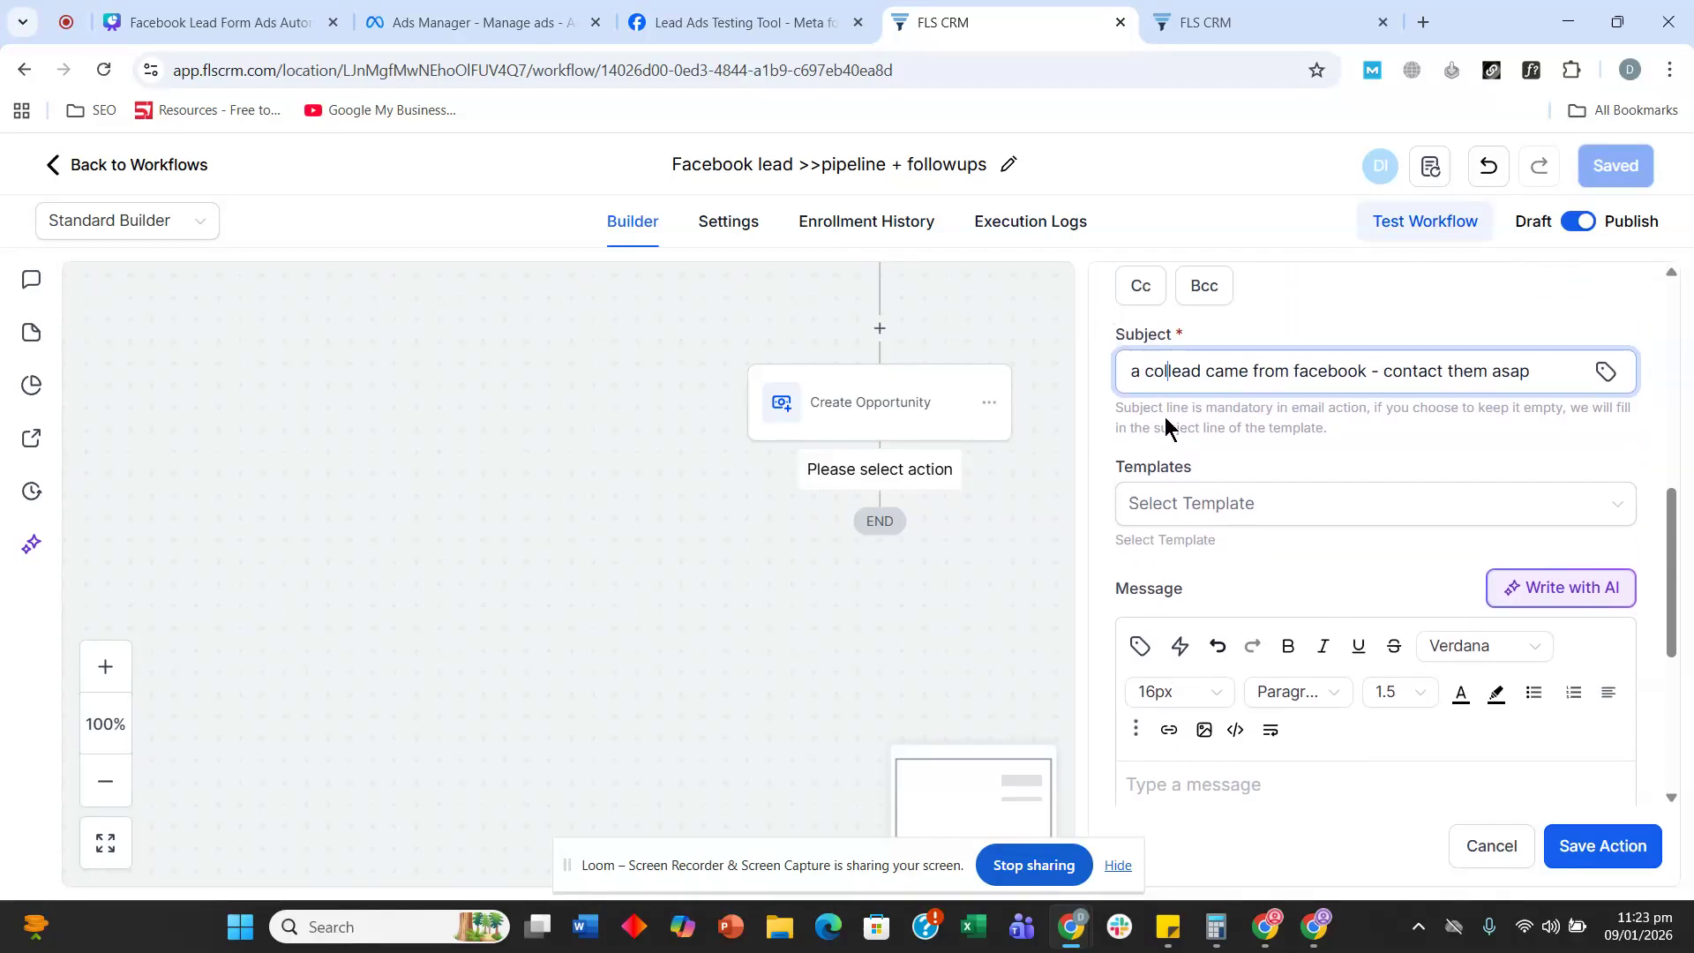
- Copy the subject text into the notification's message body and start a new line below it
{"action": "key", "text": "ctrl+a"}
{"action": "key", "text": "ctrl+c"}
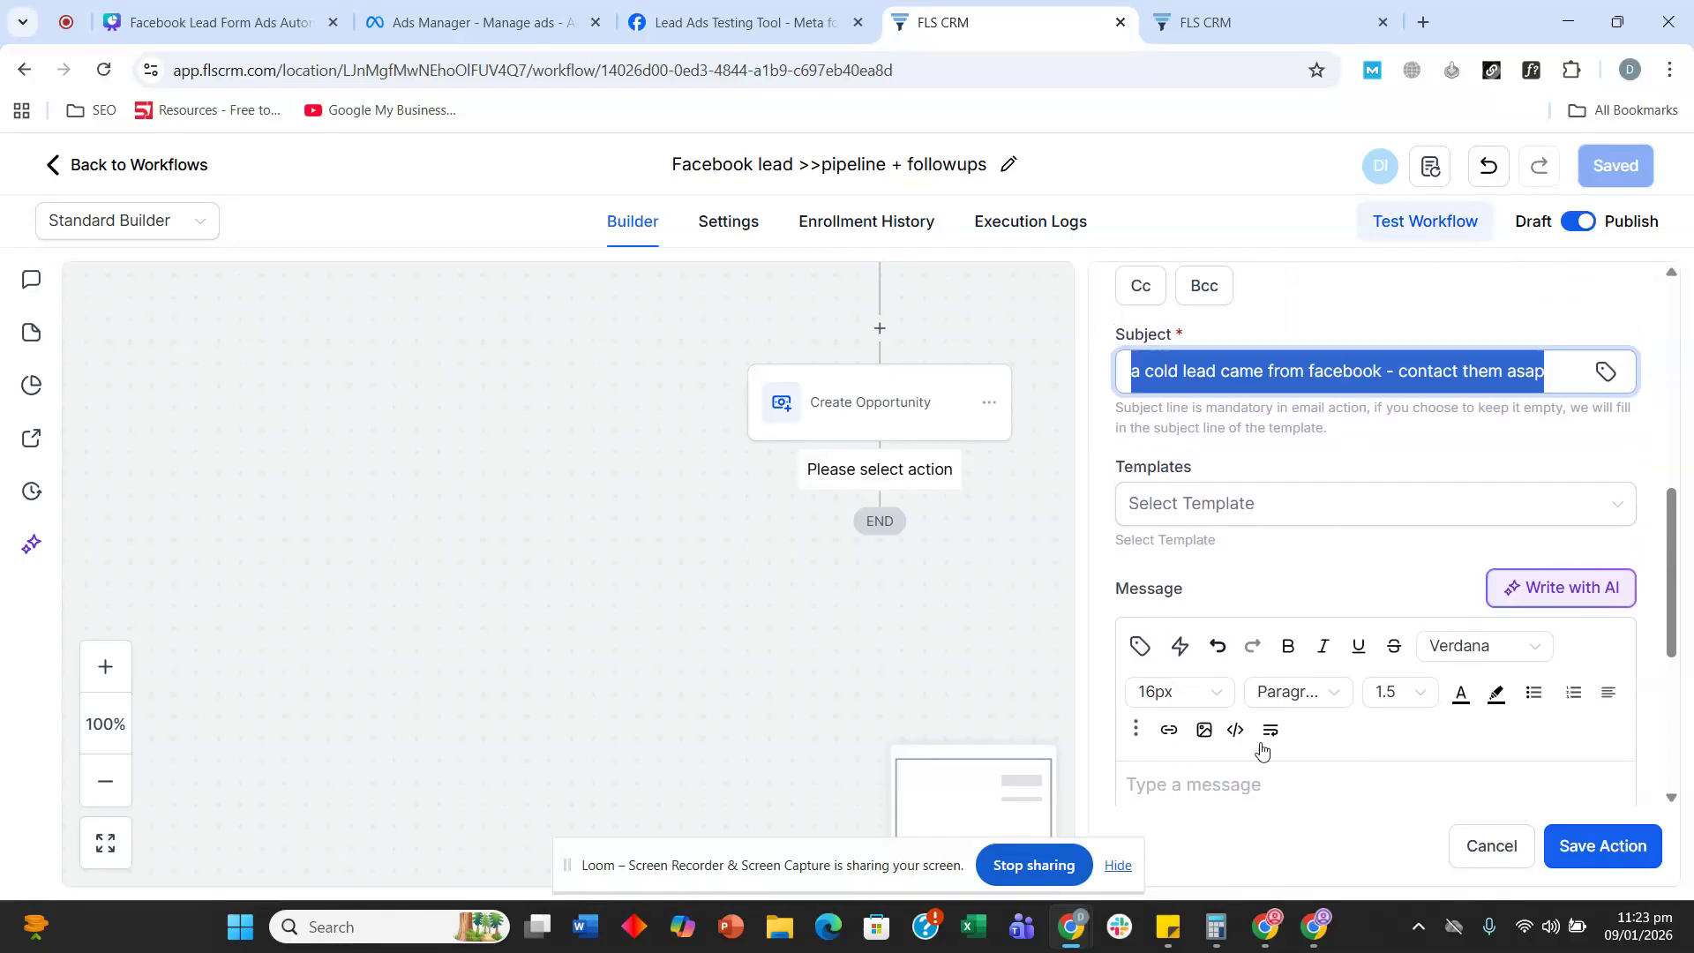
{"action": "double_click", "coordinate": [1519, 372]}
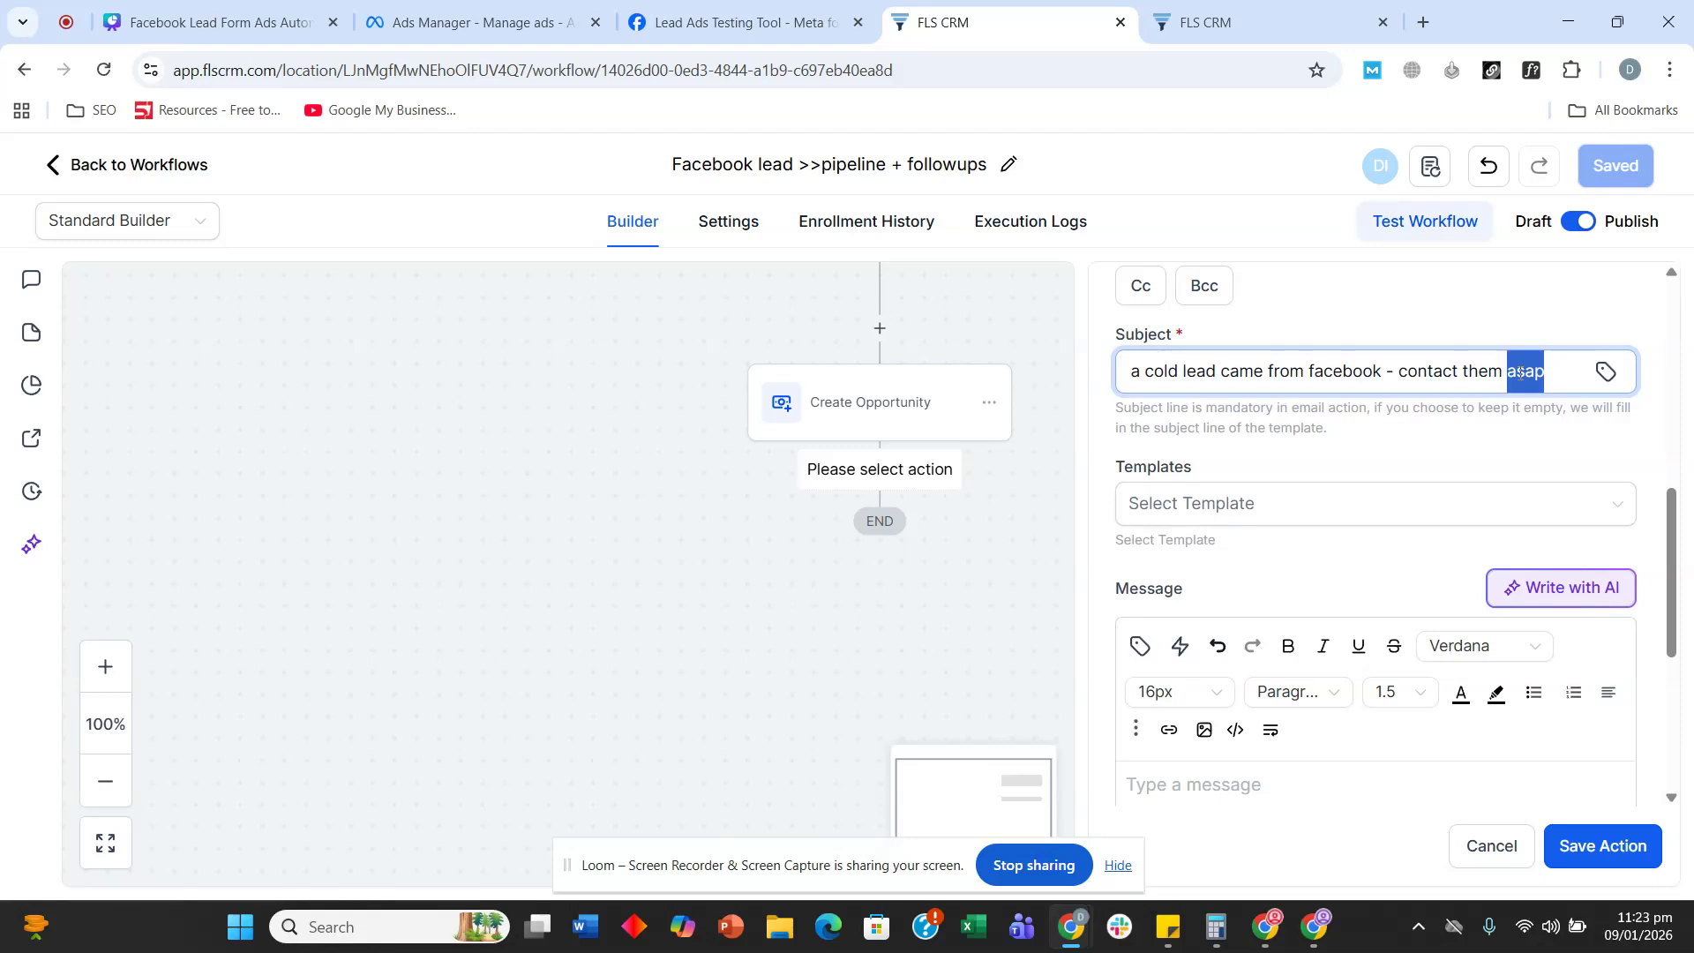
{"action": "left_click", "coordinate": [1355, 806]}
{"action": "key", "text": "ctrl+v"}
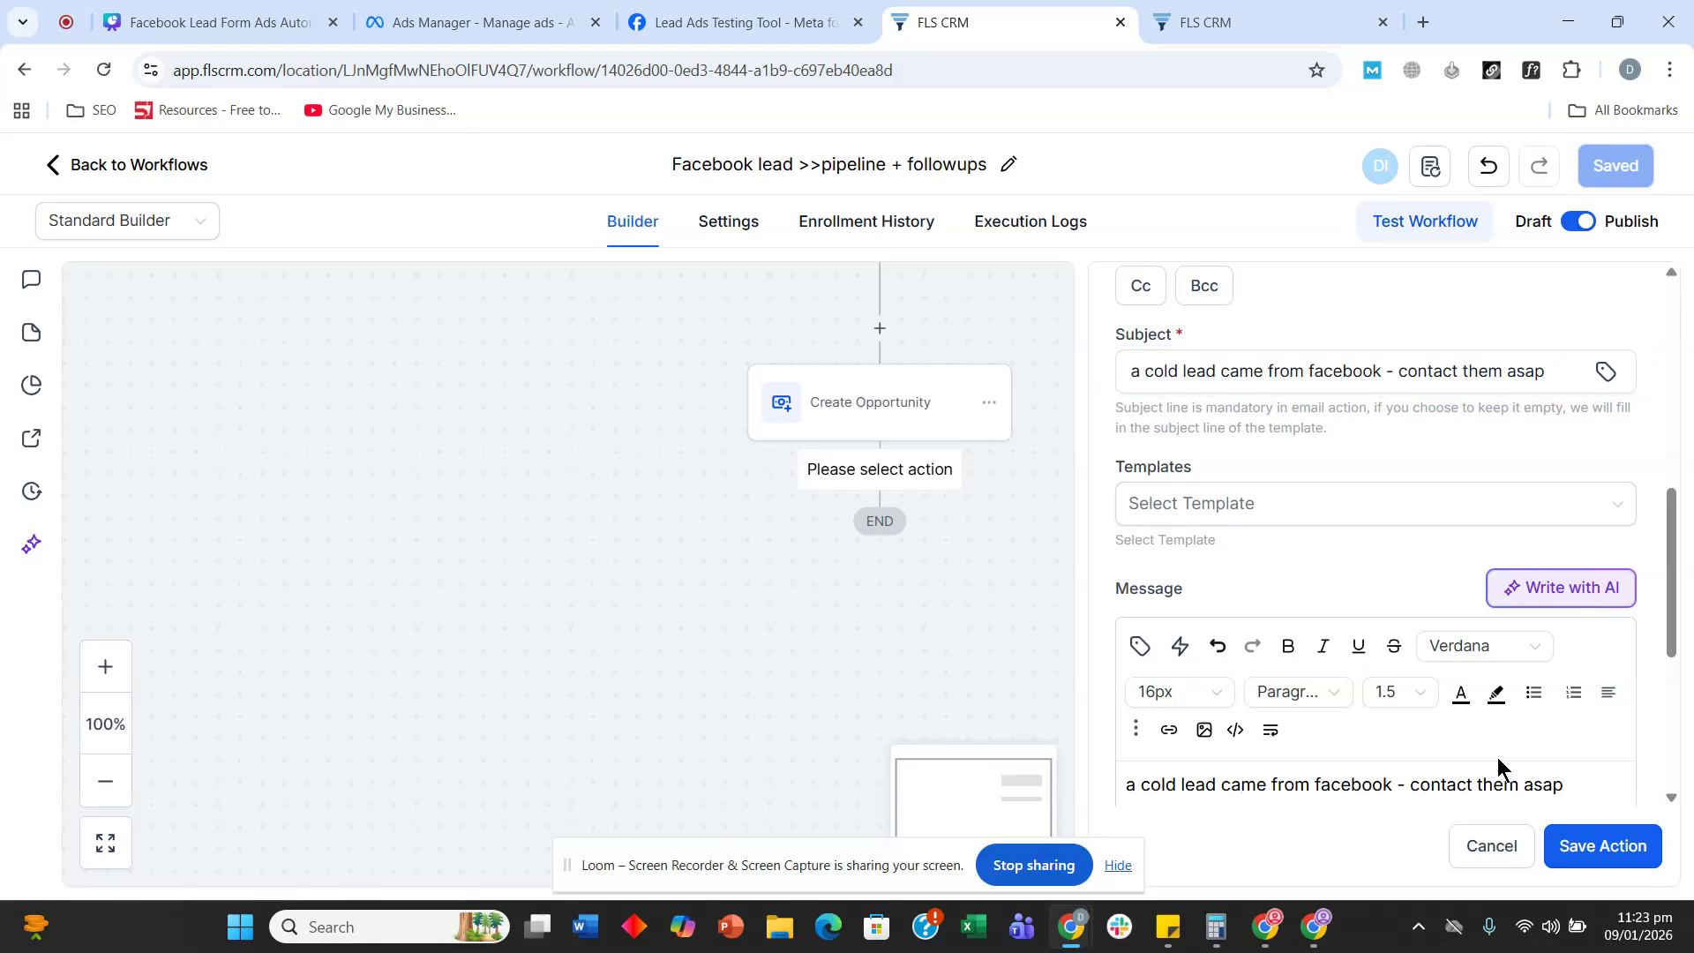
{"action": "scroll", "coordinate": [1147, 592], "scroll_direction": "down", "scroll_amount": 3}
{"action": "key", "text": "Return"}
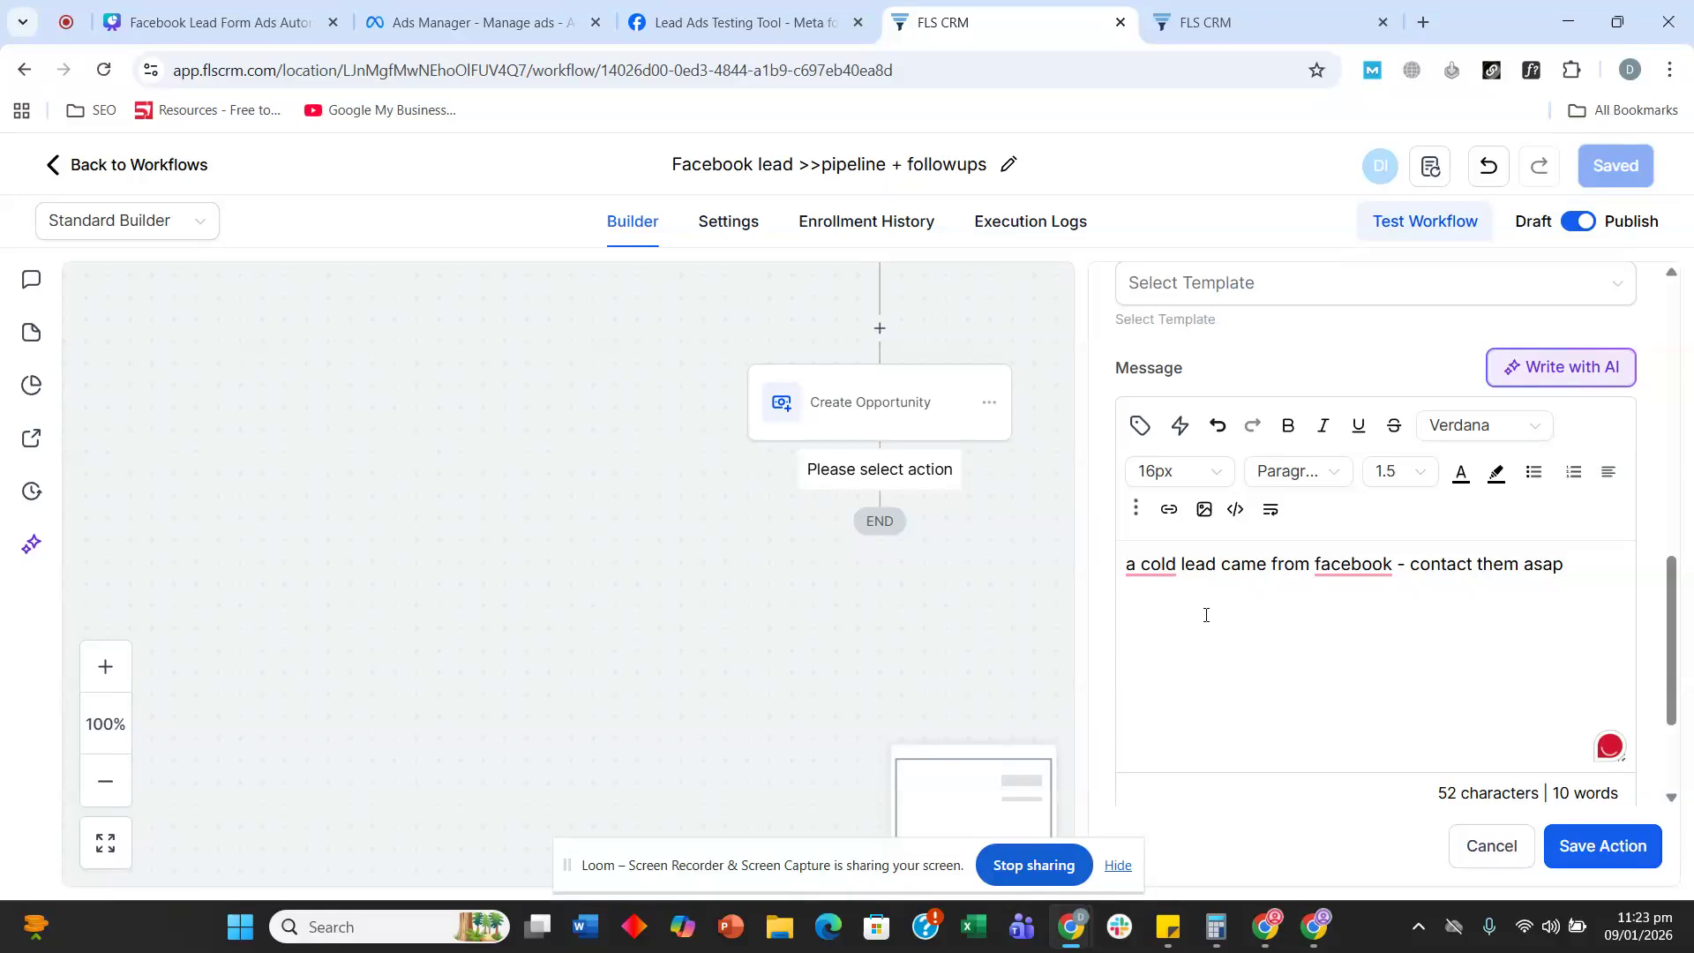
- Add "Here are the details:" to the notification message, followed by the contact's full name, email and phone custom values on separate lines
{"action": "type", "text": "Here are the d"}
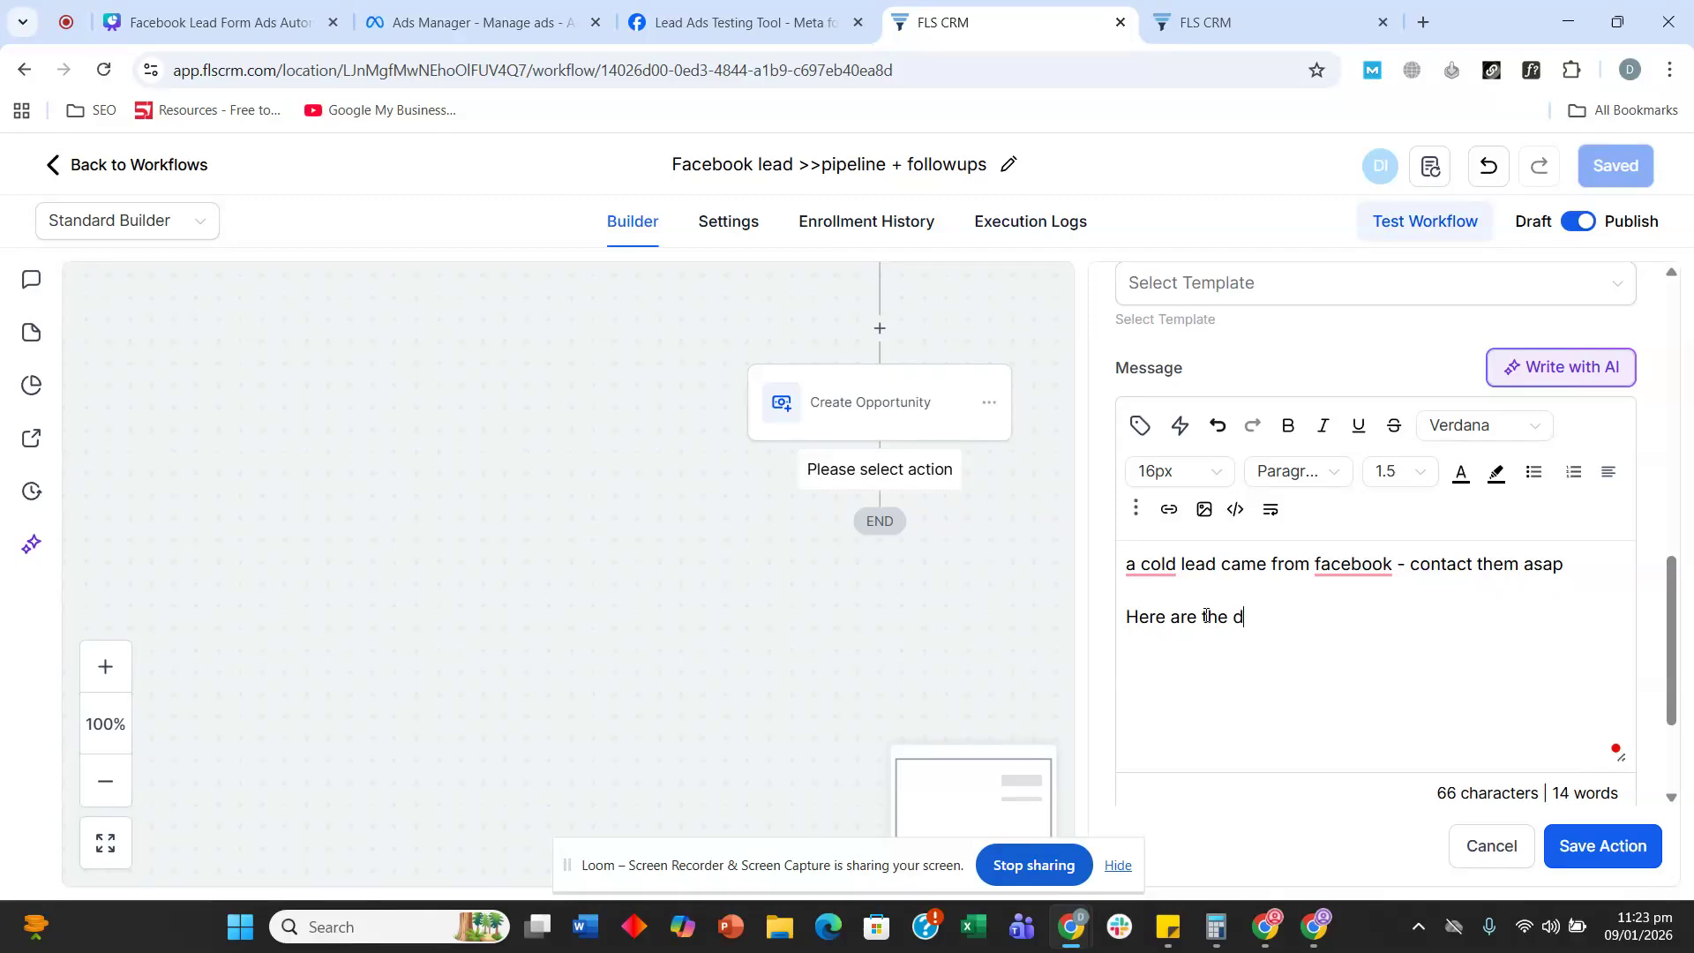
{"action": "type", "text": "etails:"}
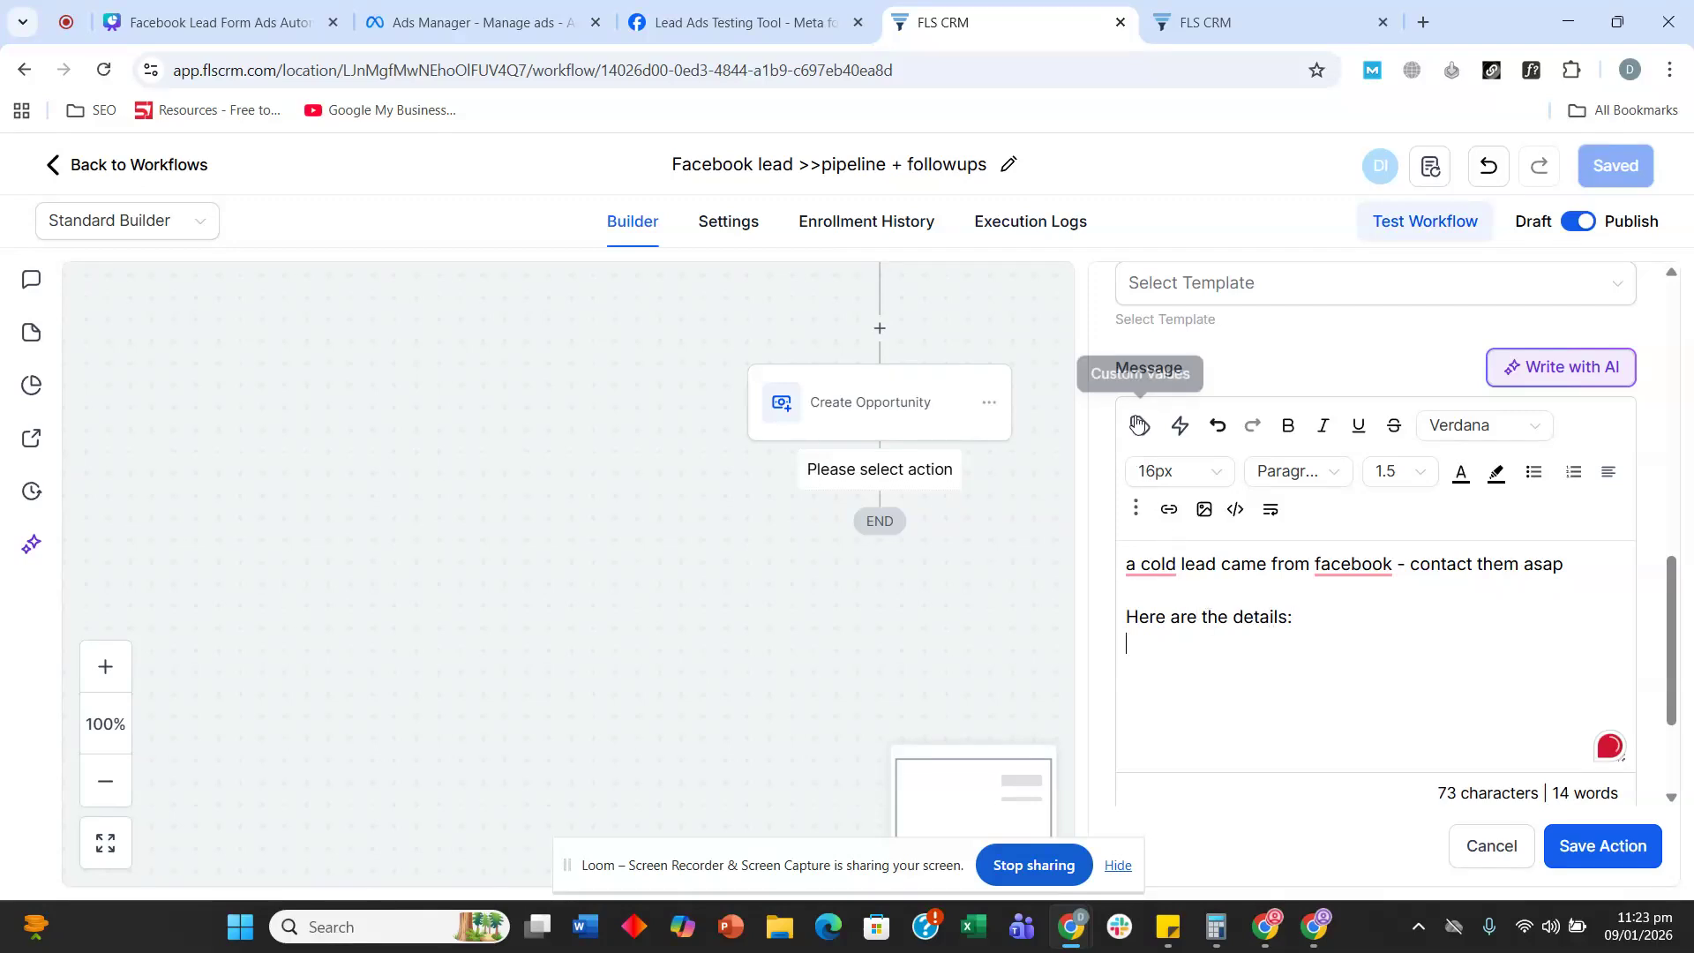
{"action": "left_click", "coordinate": [1140, 426]}
{"action": "left_click", "coordinate": [1054, 231]}
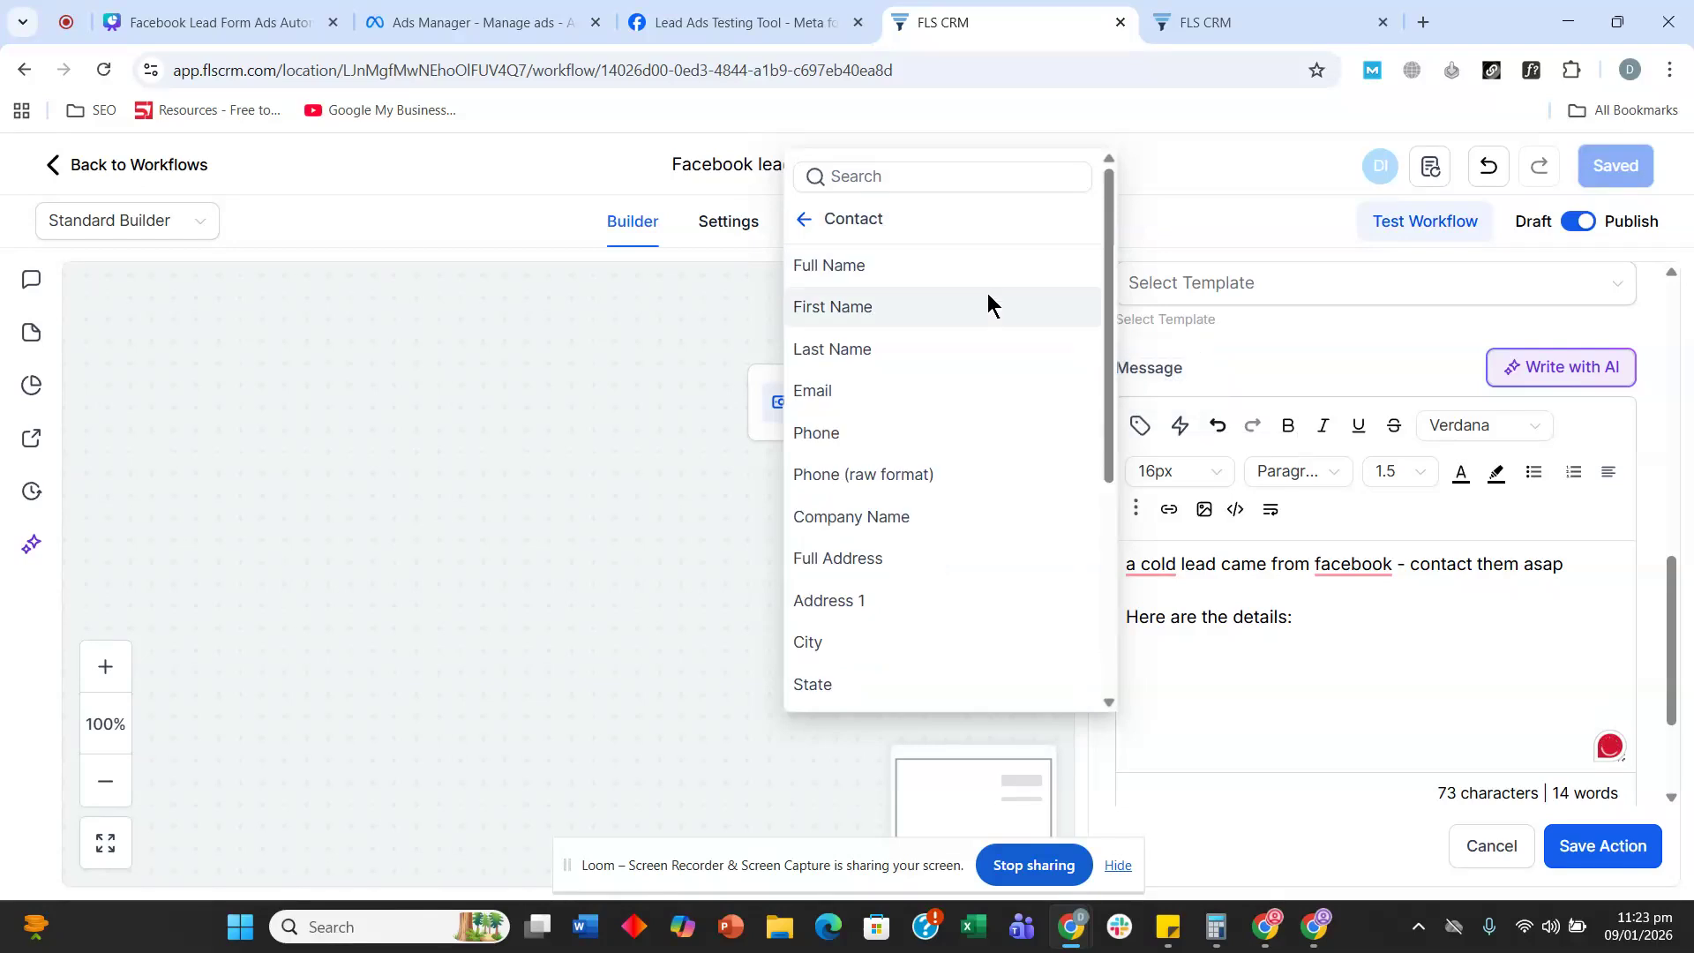
{"action": "left_click", "coordinate": [915, 279]}
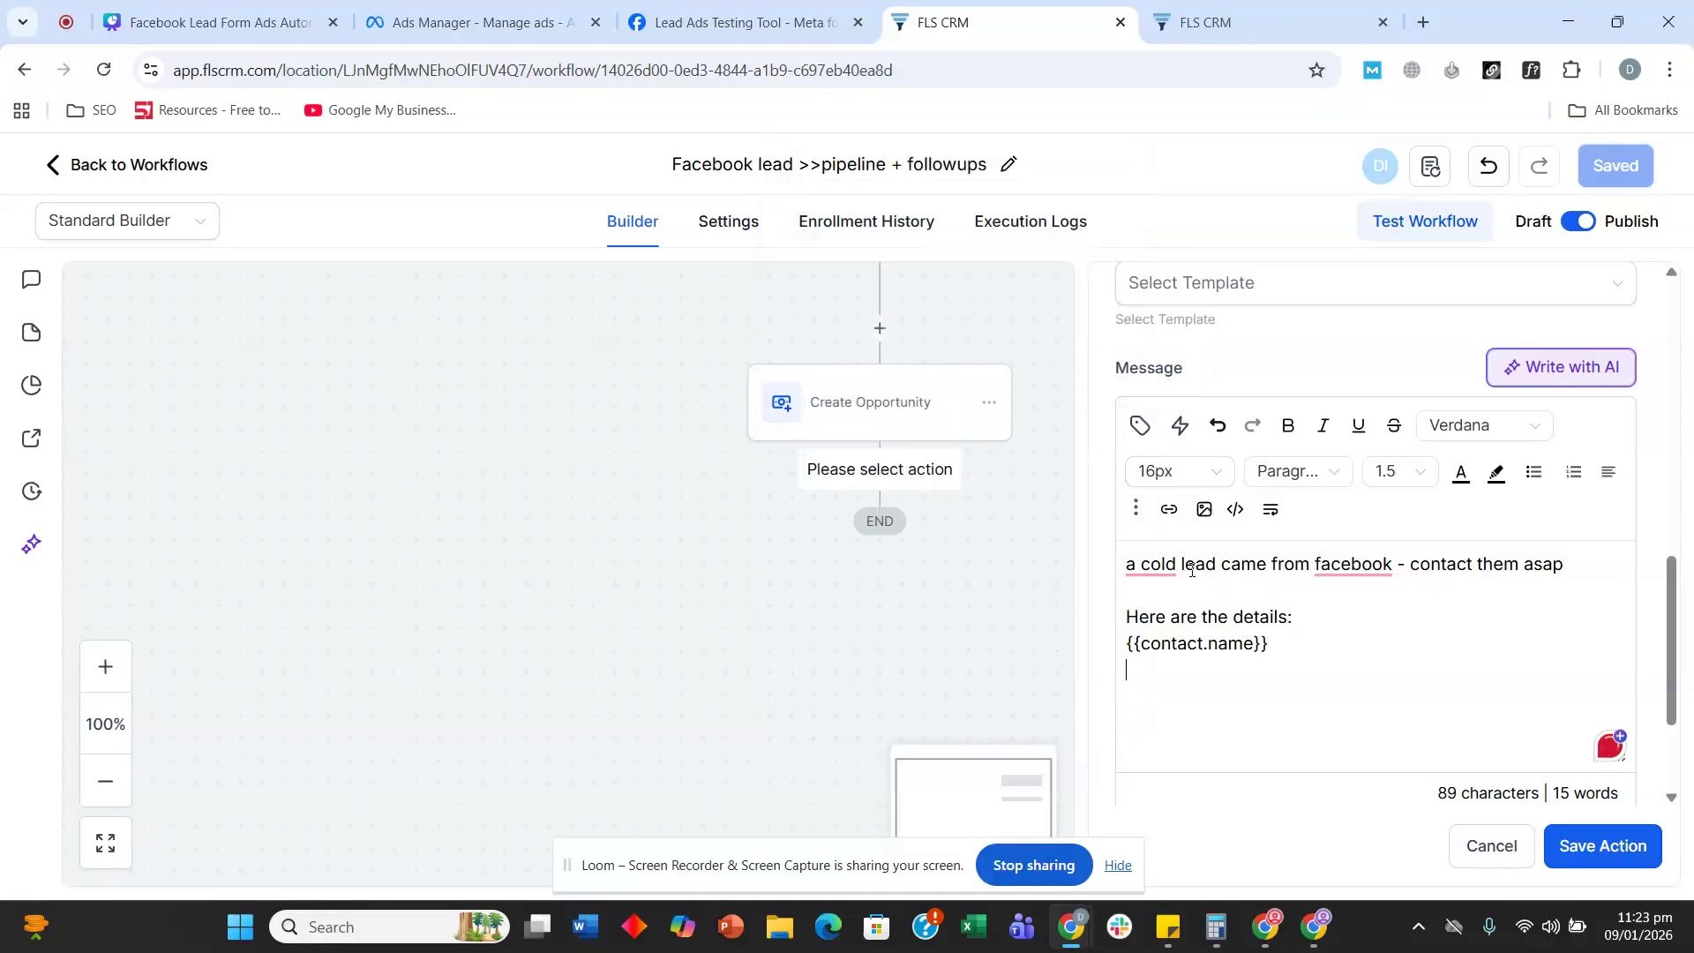
{"action": "left_click", "coordinate": [1140, 426]}
{"action": "left_click", "coordinate": [940, 390]}
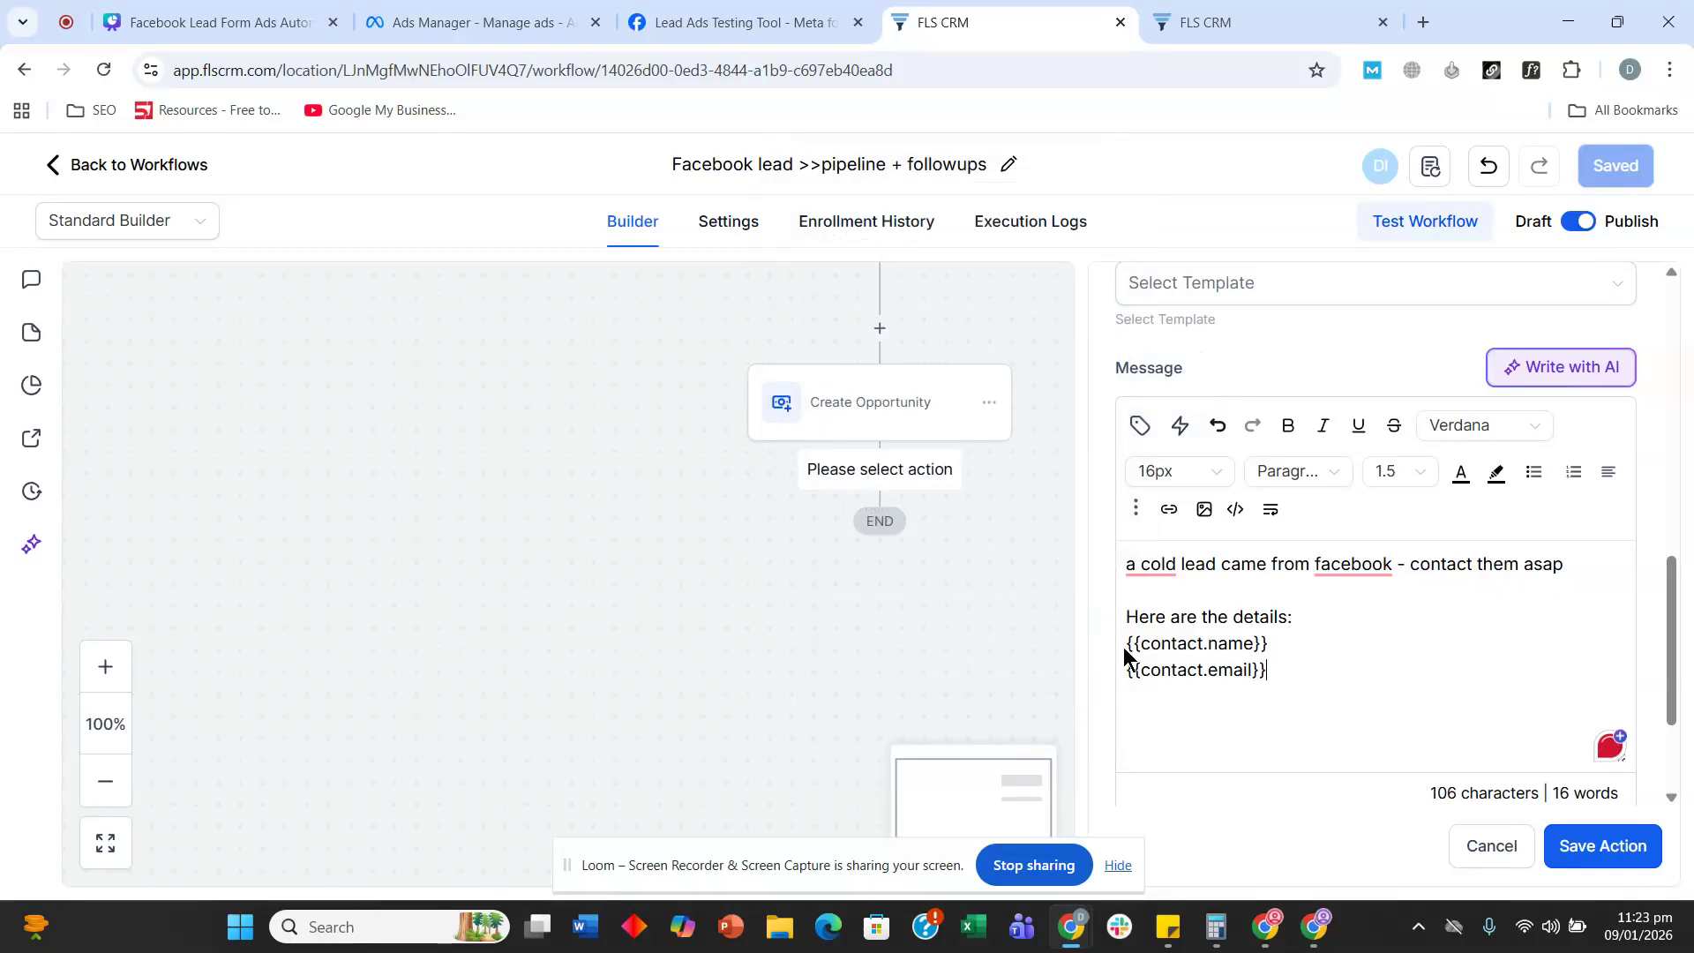
{"action": "left_click", "coordinate": [1140, 425]}
{"action": "left_click", "coordinate": [924, 437]}
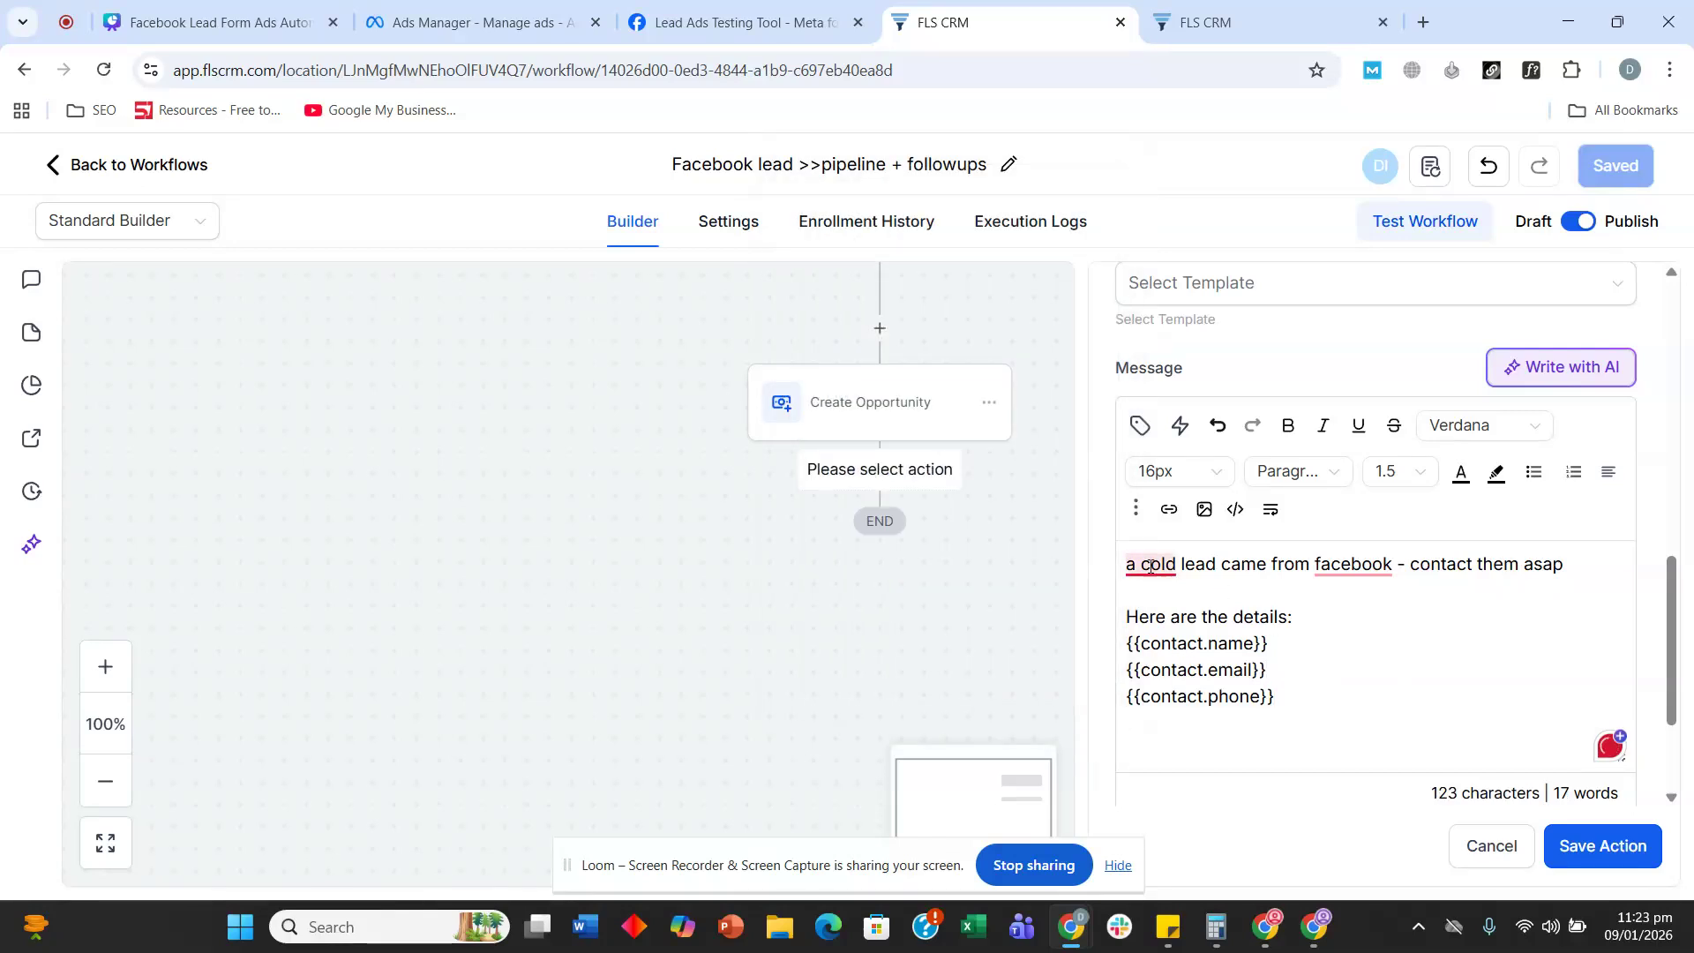
- Accept the suggested capitalisation corrections "A cold" and "Facebook" in the notification message and save the action
{"action": "mouse_move", "coordinate": [1152, 569]}
{"action": "left_click", "coordinate": [1150, 627]}
{"action": "mouse_move", "coordinate": [1349, 576]}
{"action": "left_click", "coordinate": [1359, 628]}
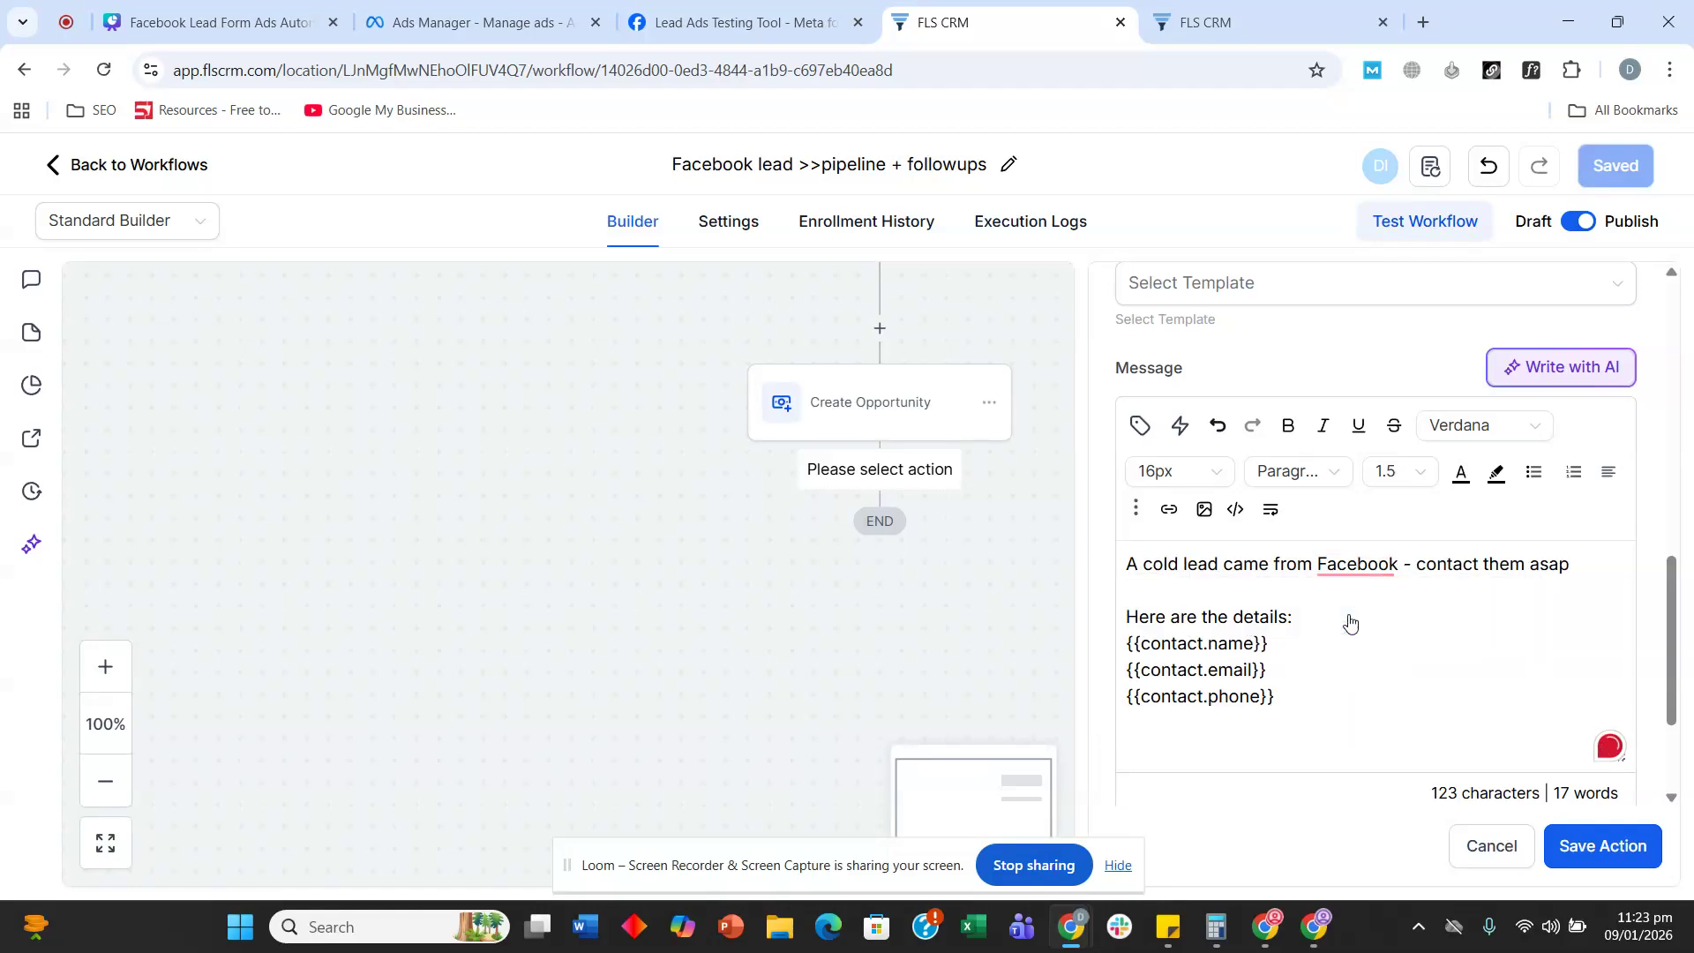
{"action": "scroll", "coordinate": [1359, 554], "scroll_direction": "up", "scroll_amount": 3}
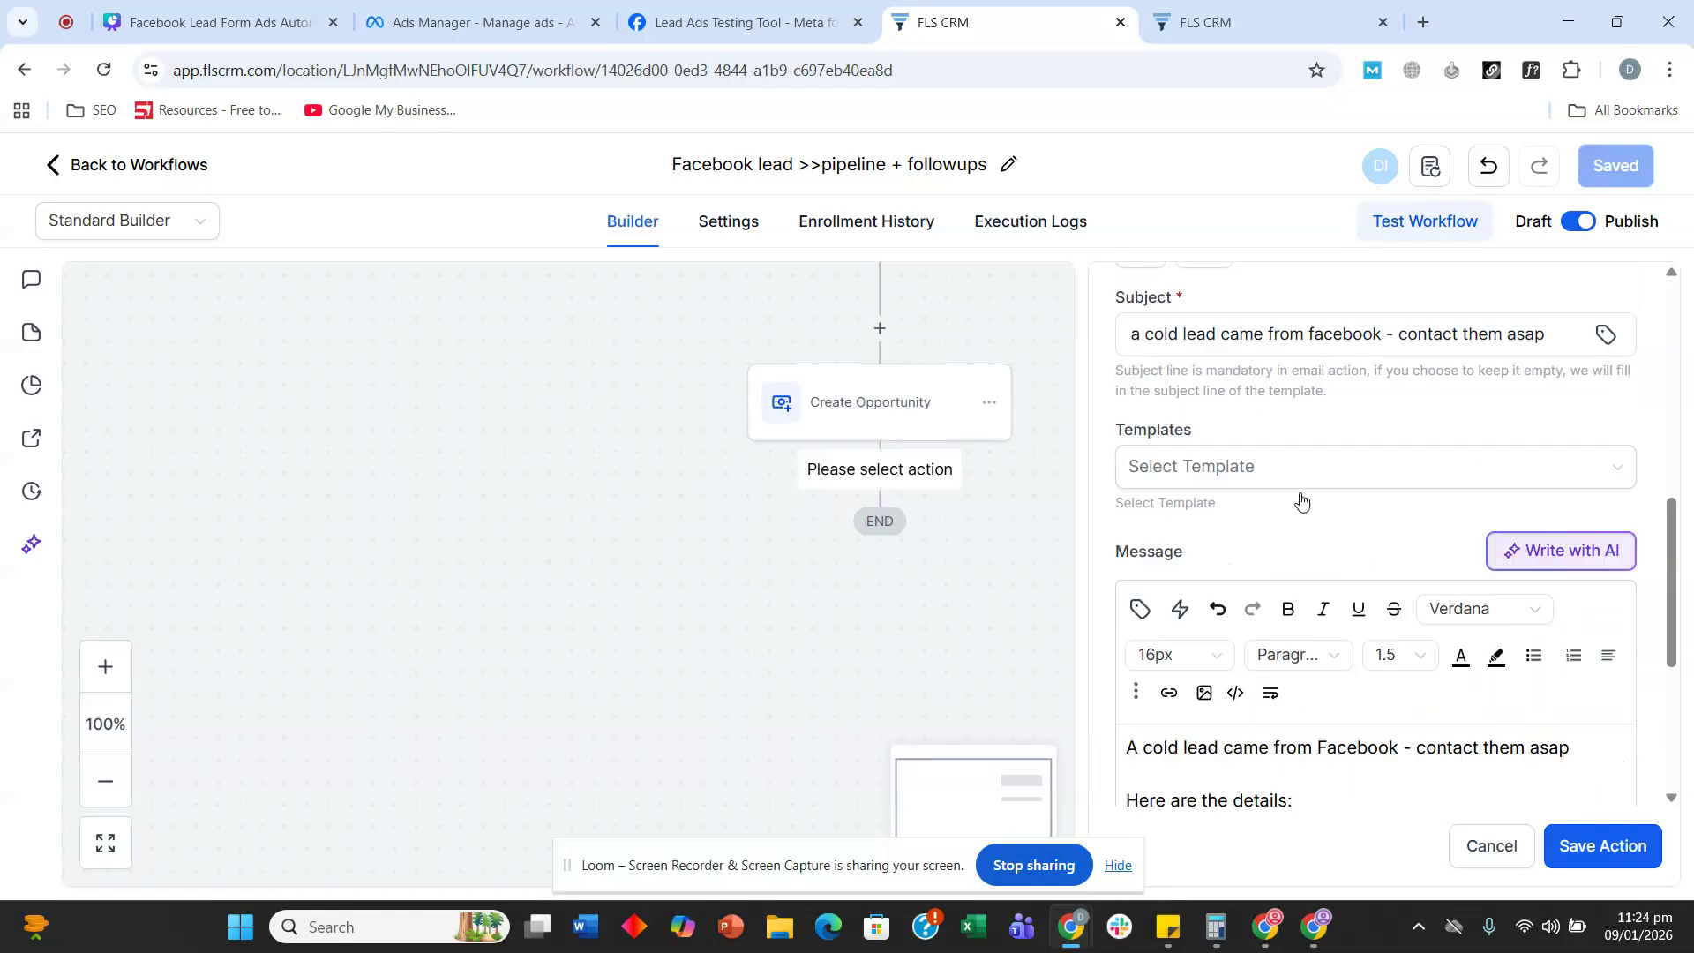
{"action": "left_click", "coordinate": [1589, 845]}
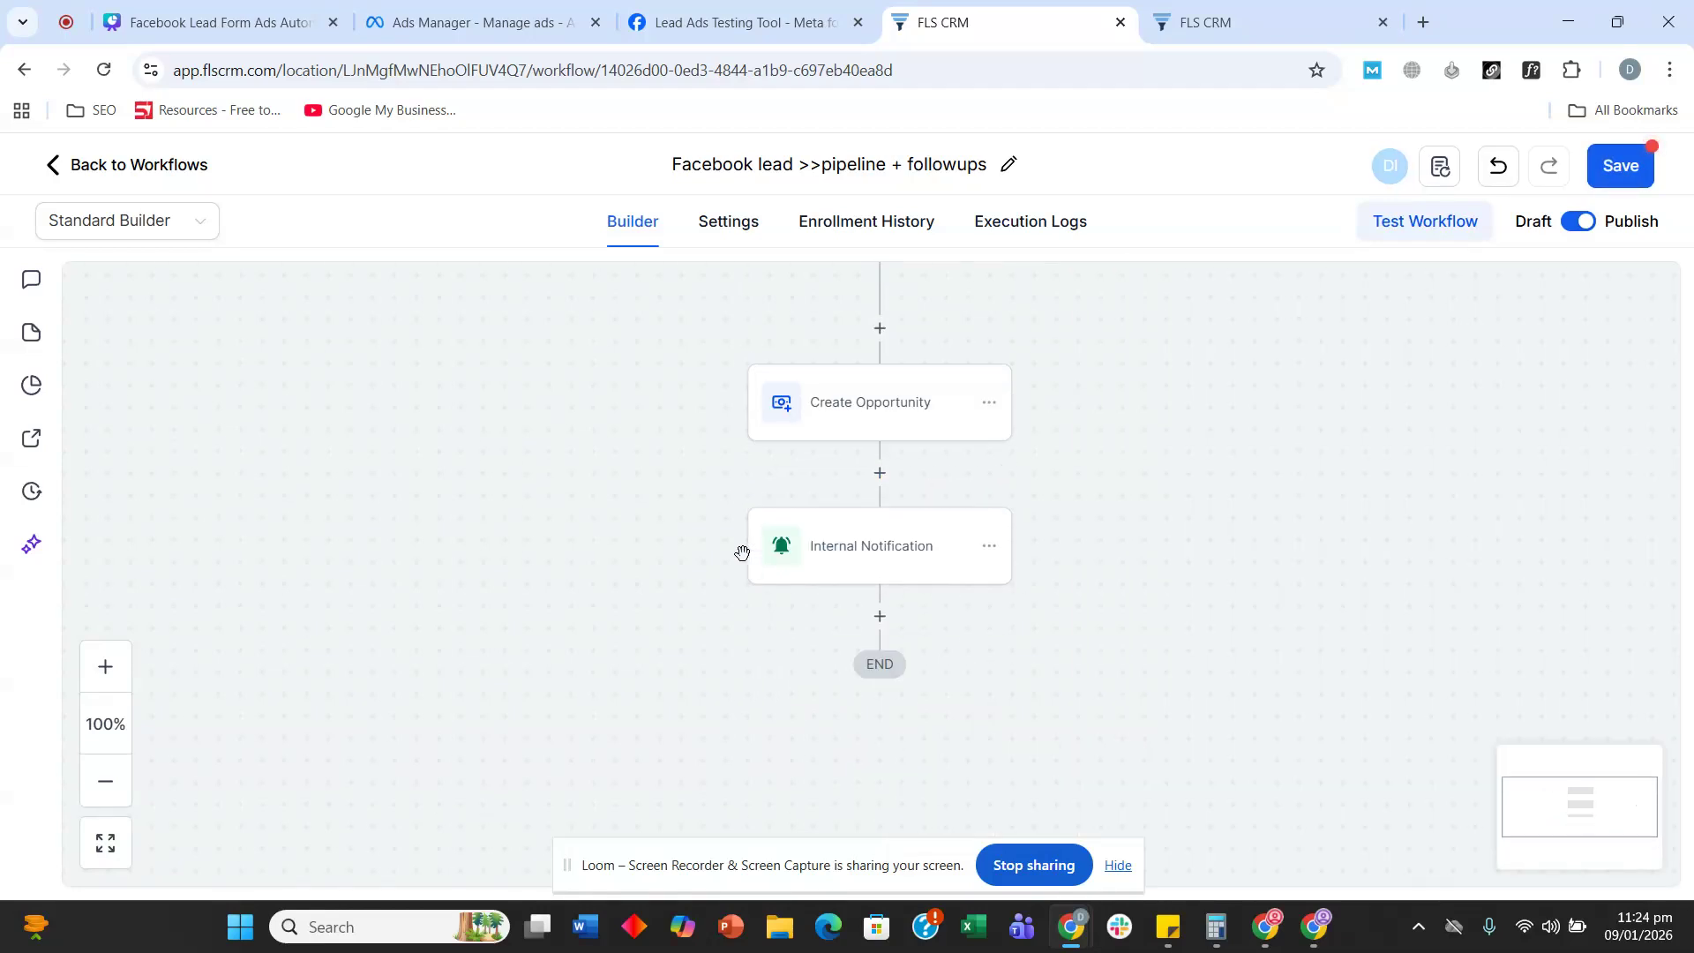
- Add a Send Email action below the Internal Notification step of the workflow
{"action": "left_click", "coordinate": [880, 617]}
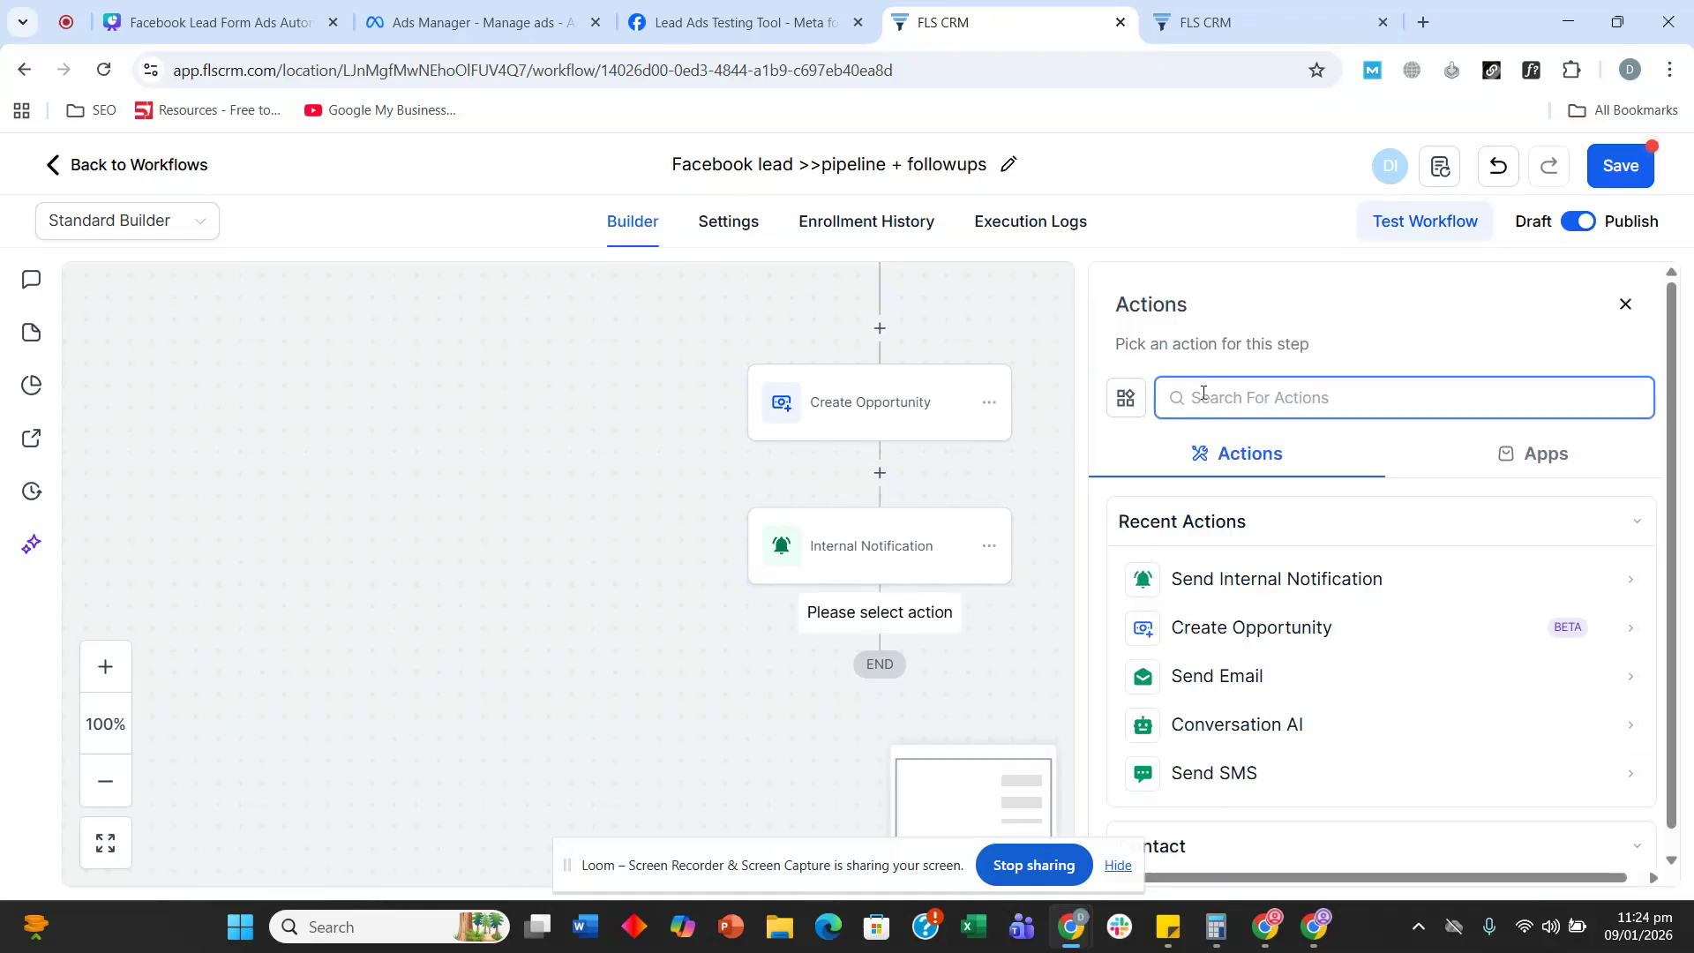
{"action": "type", "text": "send"}
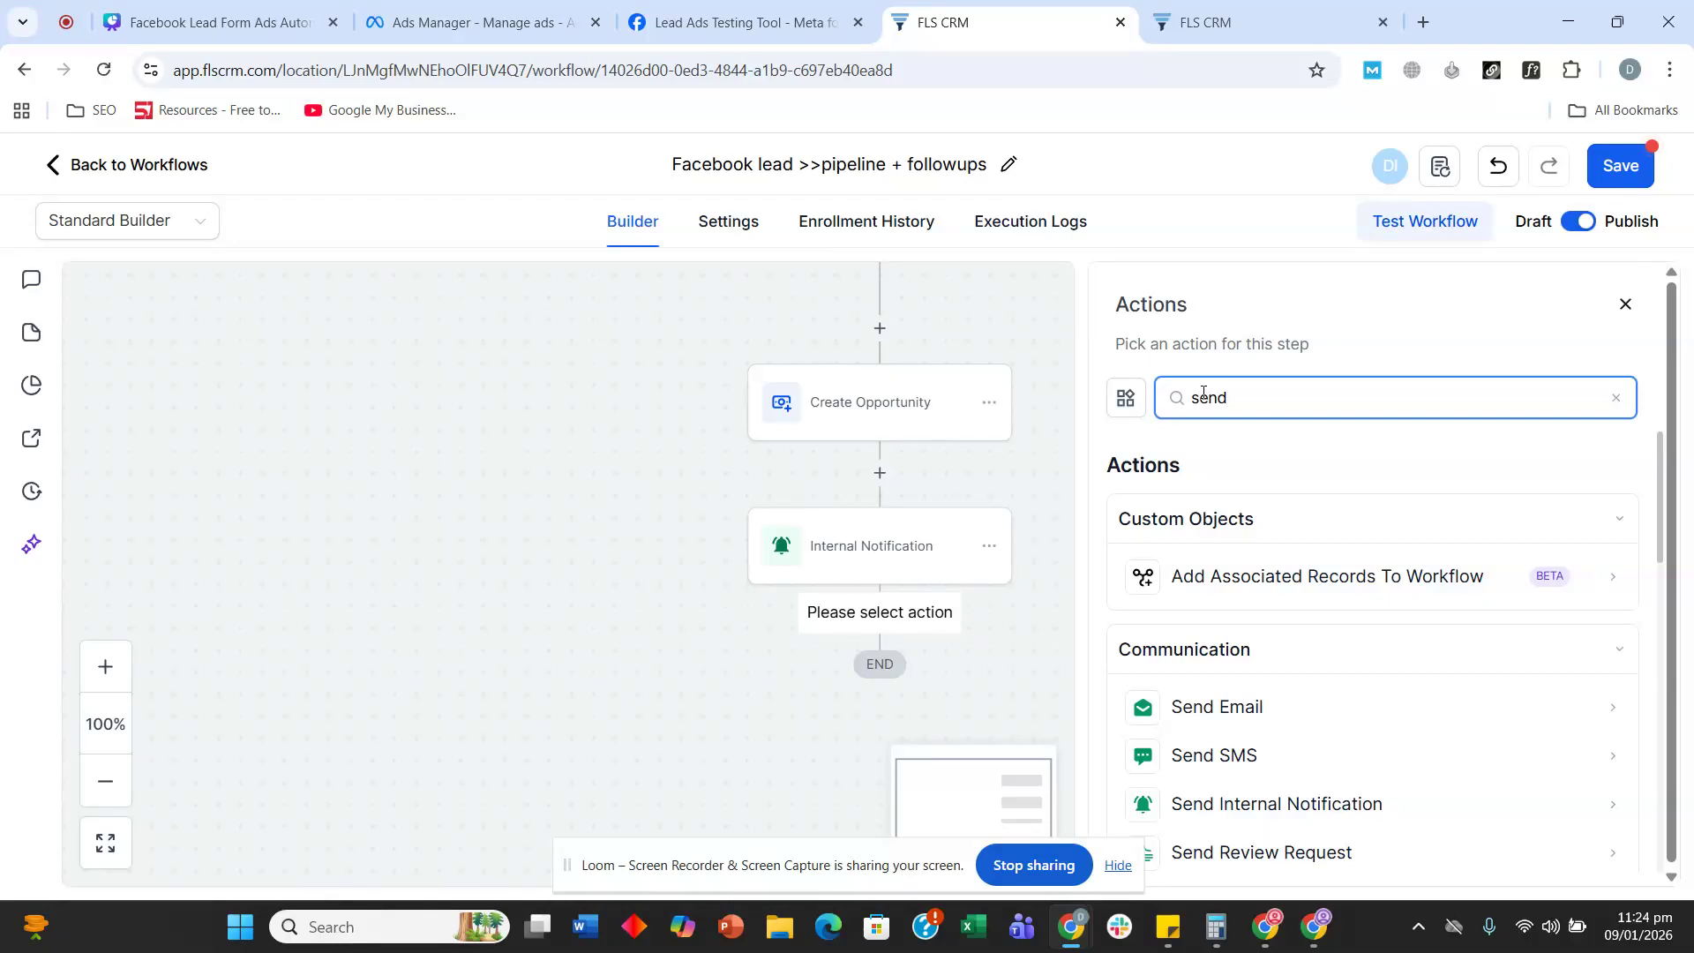
{"action": "left_click", "coordinate": [1223, 707]}
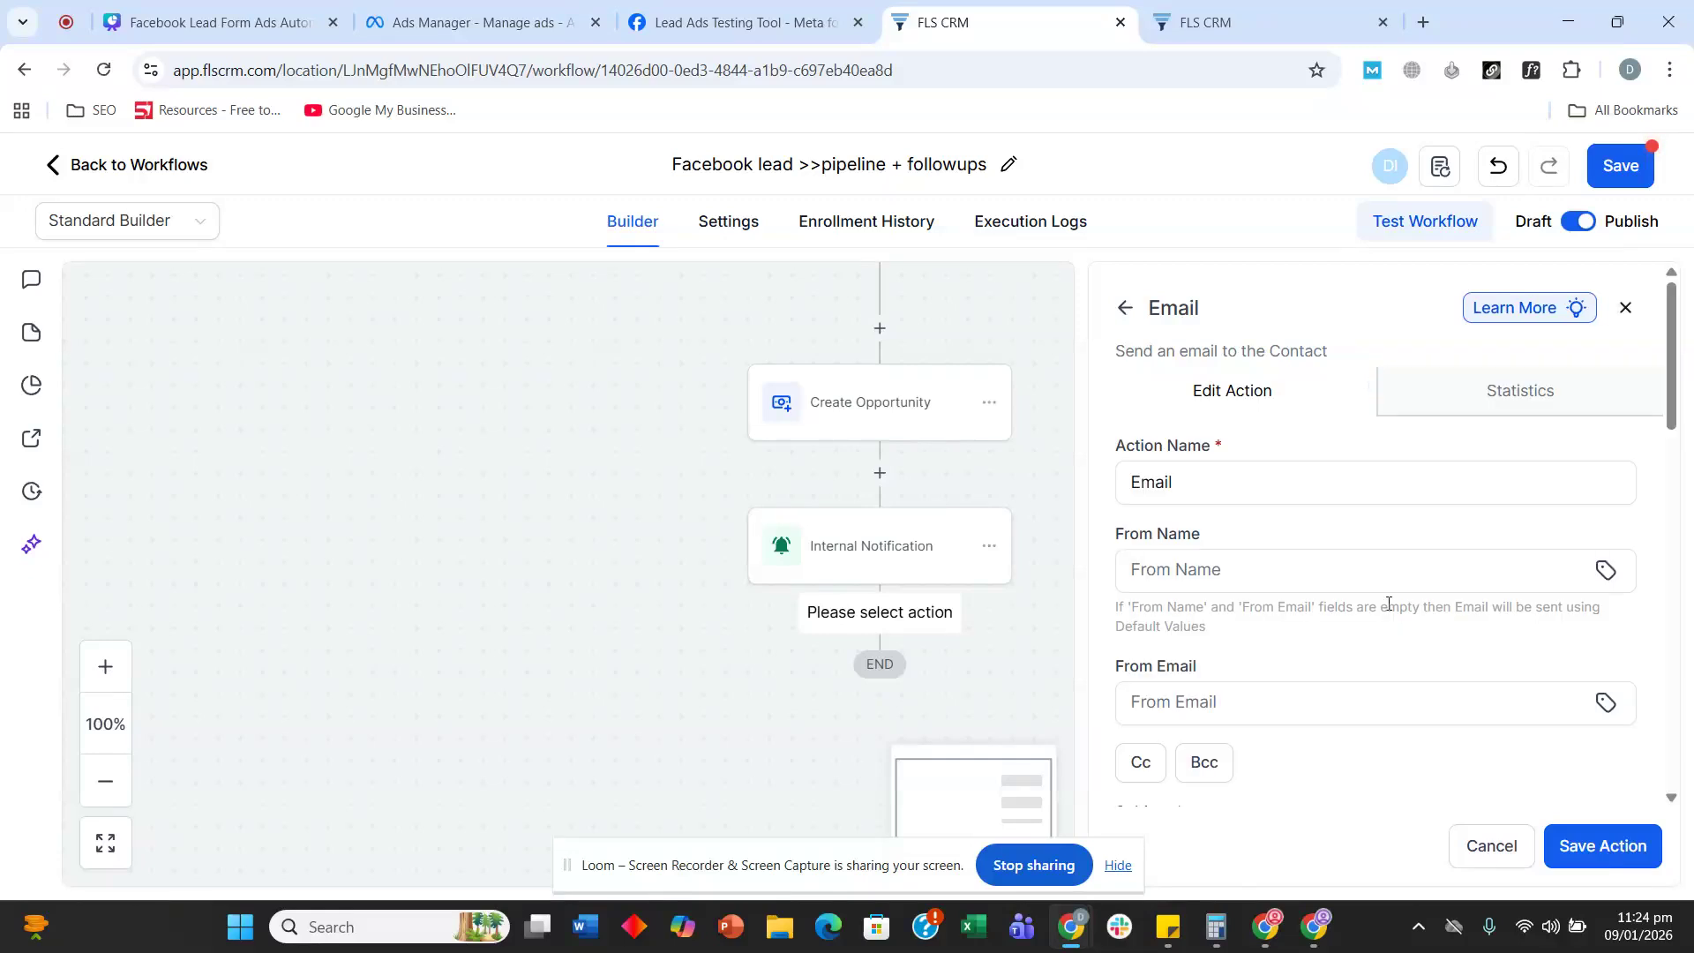
- Set the email subject to "Thanks for showing interest in our snooker table repair new year offer."
{"action": "left_click", "coordinate": [1233, 480]}
{"action": "scroll", "coordinate": [1233, 491], "scroll_direction": "down", "scroll_amount": 4}
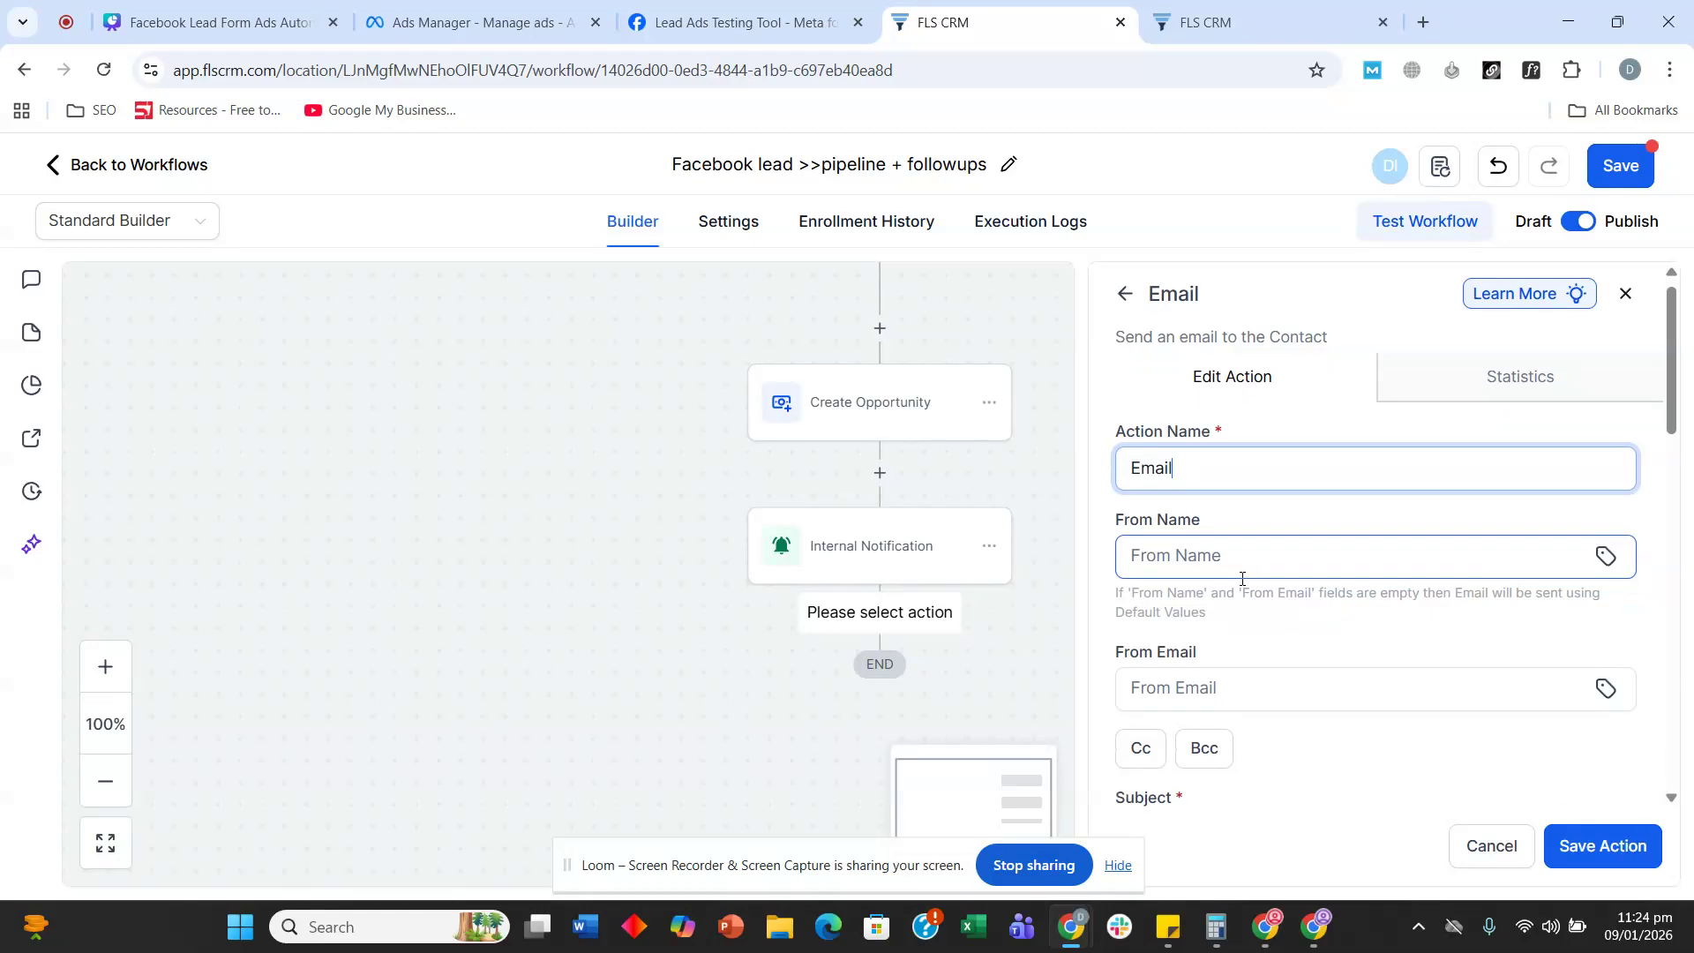
{"action": "left_click", "coordinate": [1234, 514]}
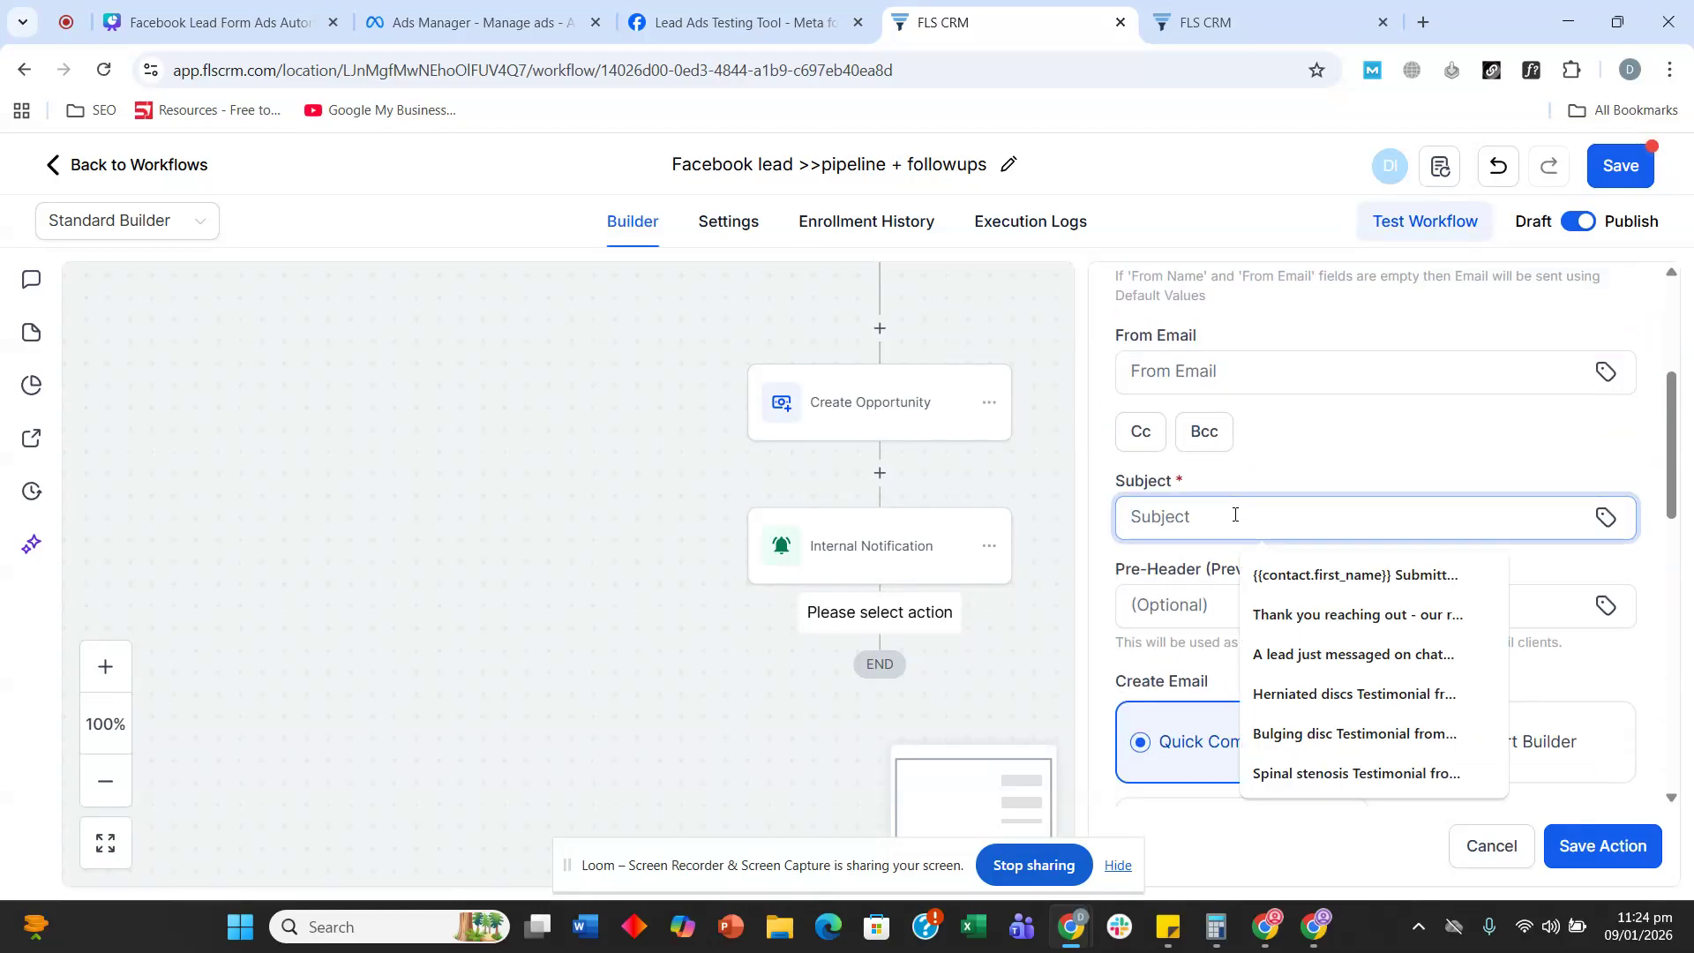
{"action": "type", "text": "Thanks for"}
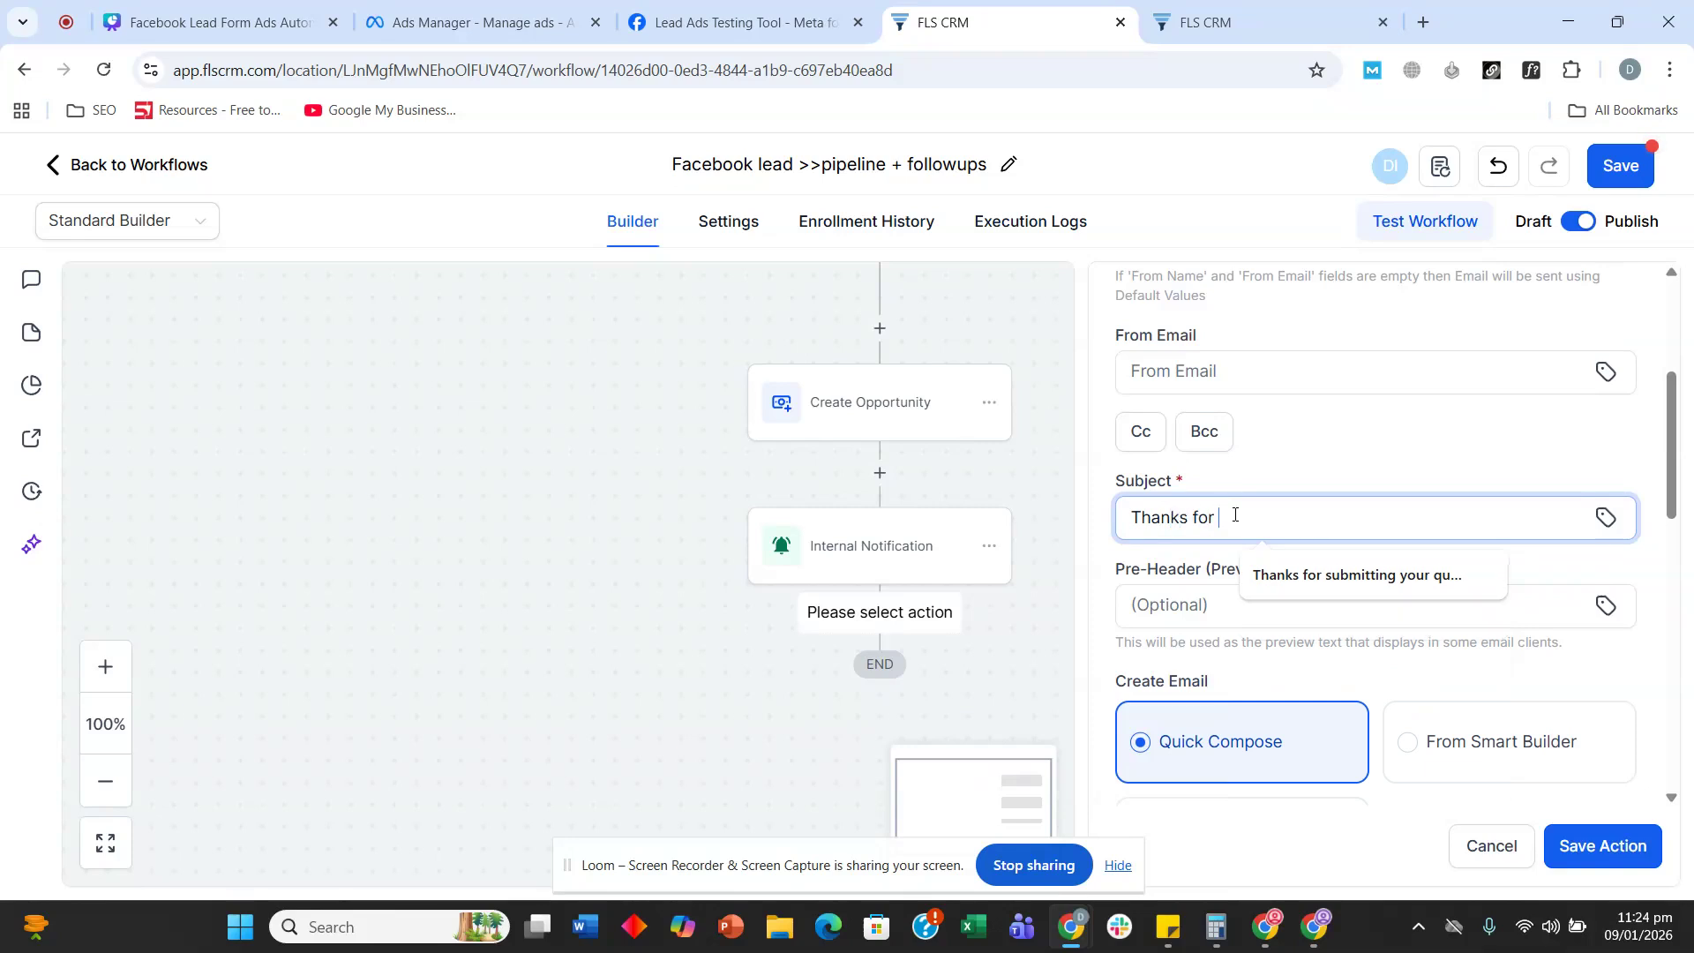
{"action": "type", "text": "showing"}
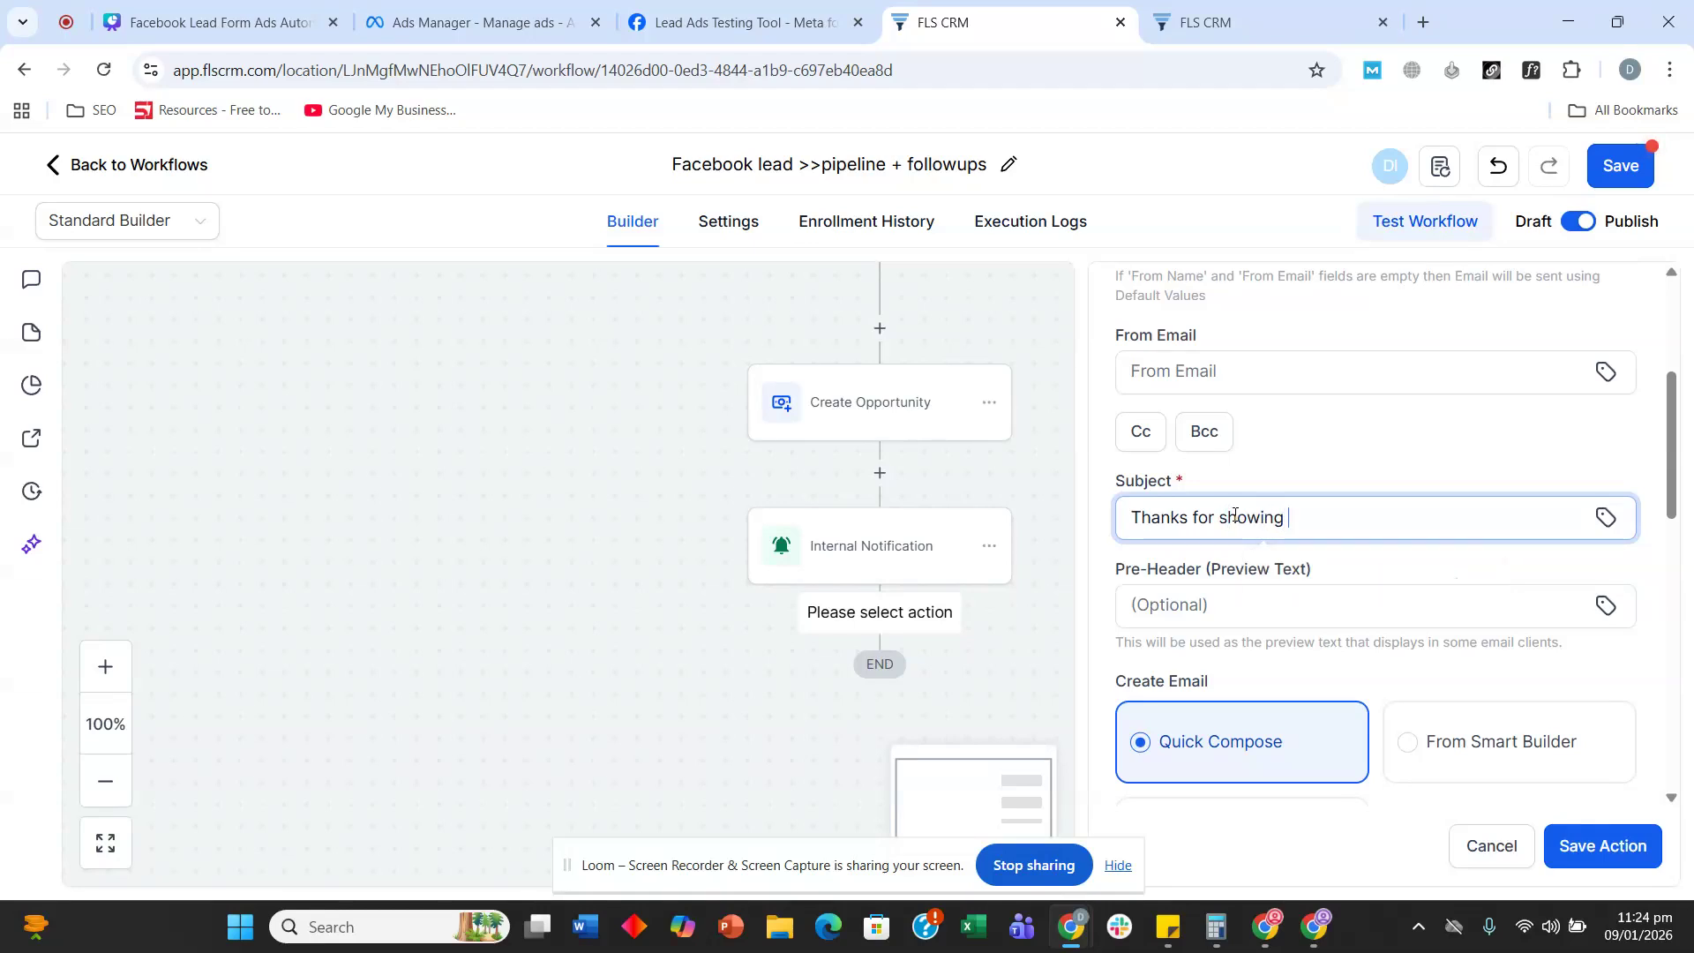
{"action": "type", "text": " inter"}
{"action": "type", "text": "est in our snoo"}
{"action": "type", "text": "e reas"}
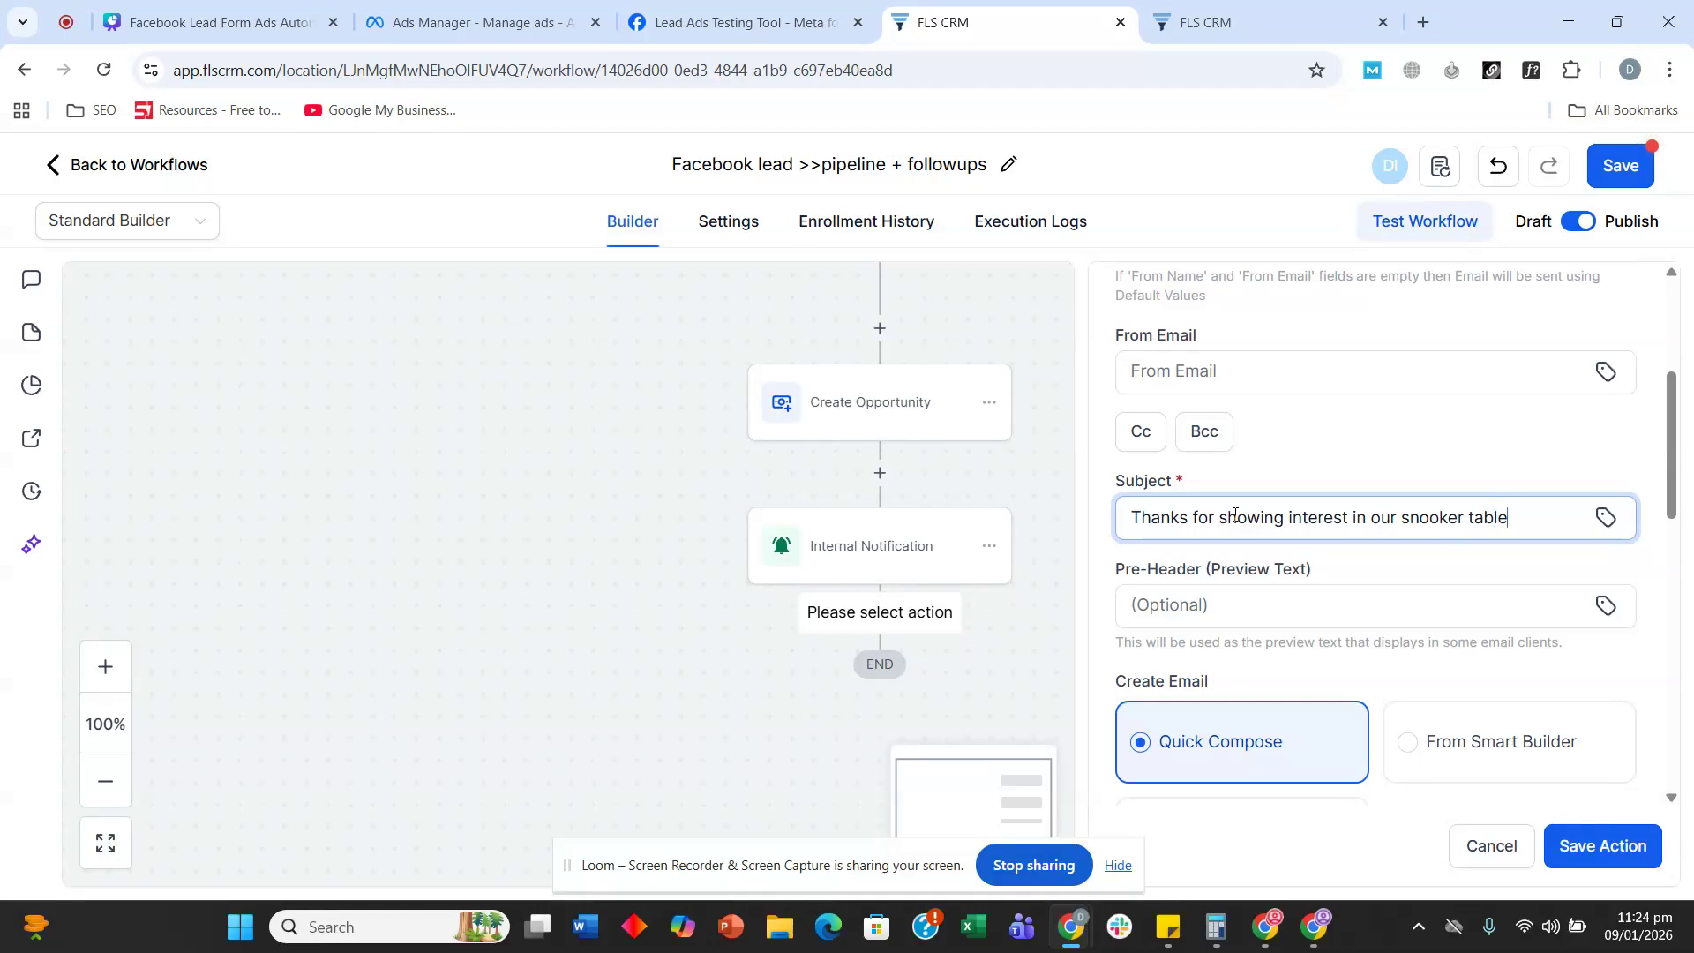
{"action": "key", "text": "BackSpace"}
{"action": "key", "text": "BackSpace"}
{"action": "type", "text": "pair new"}
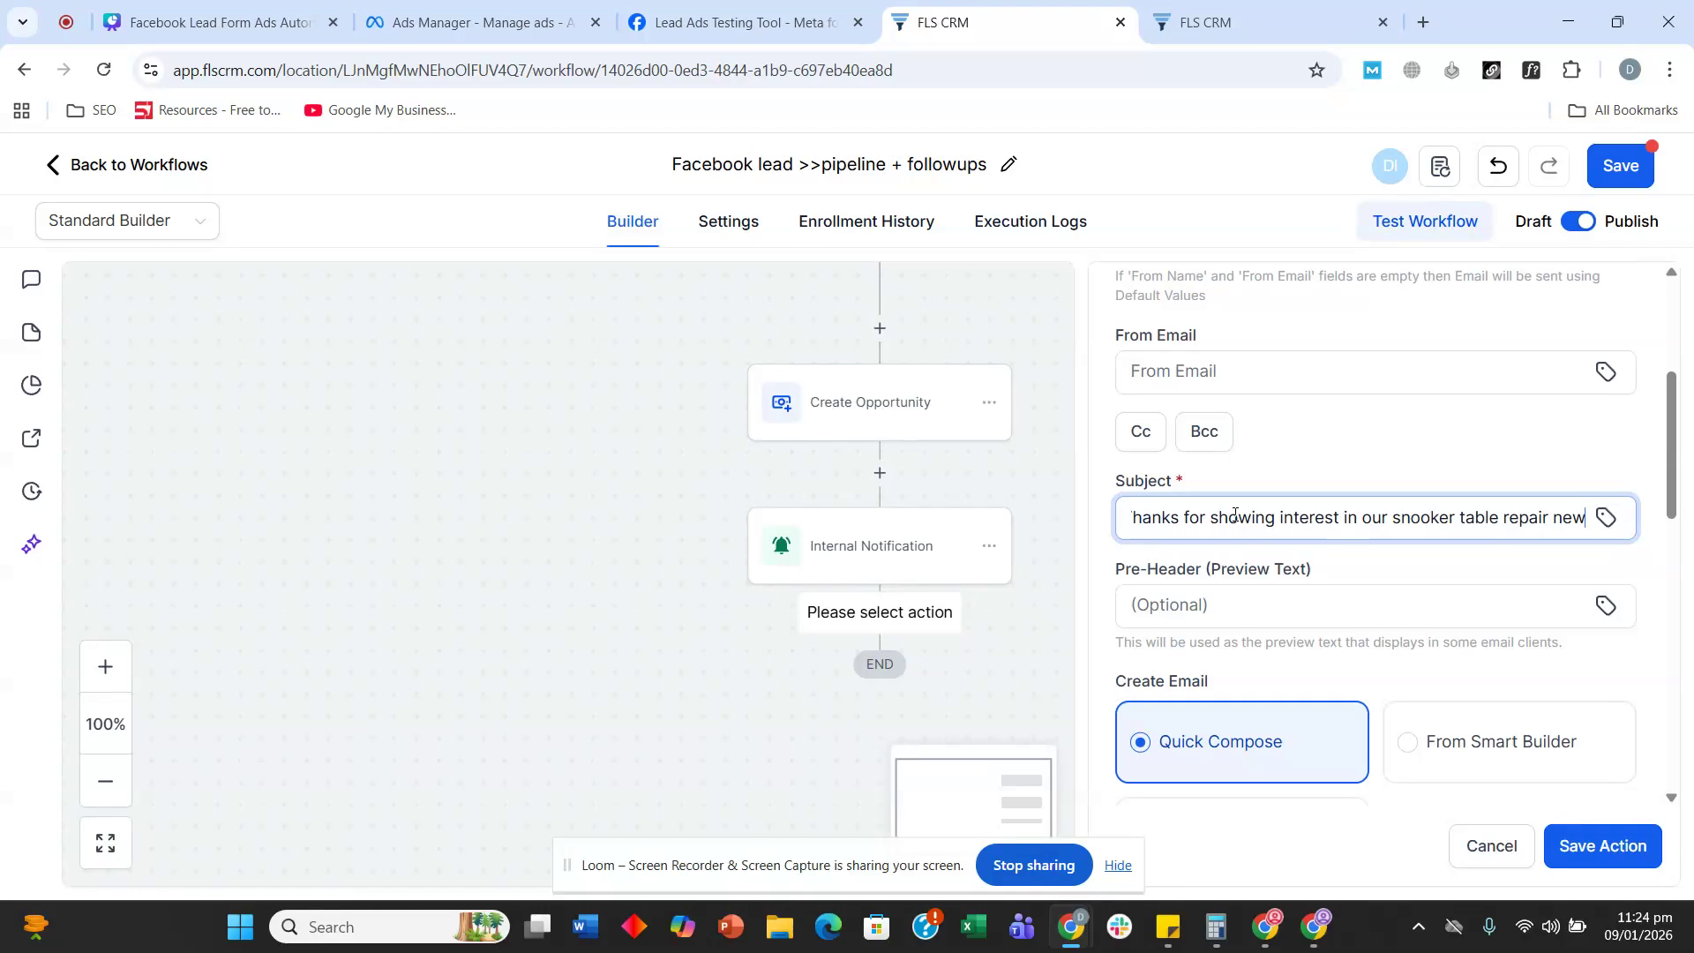
{"action": "type", "text": " year off"}
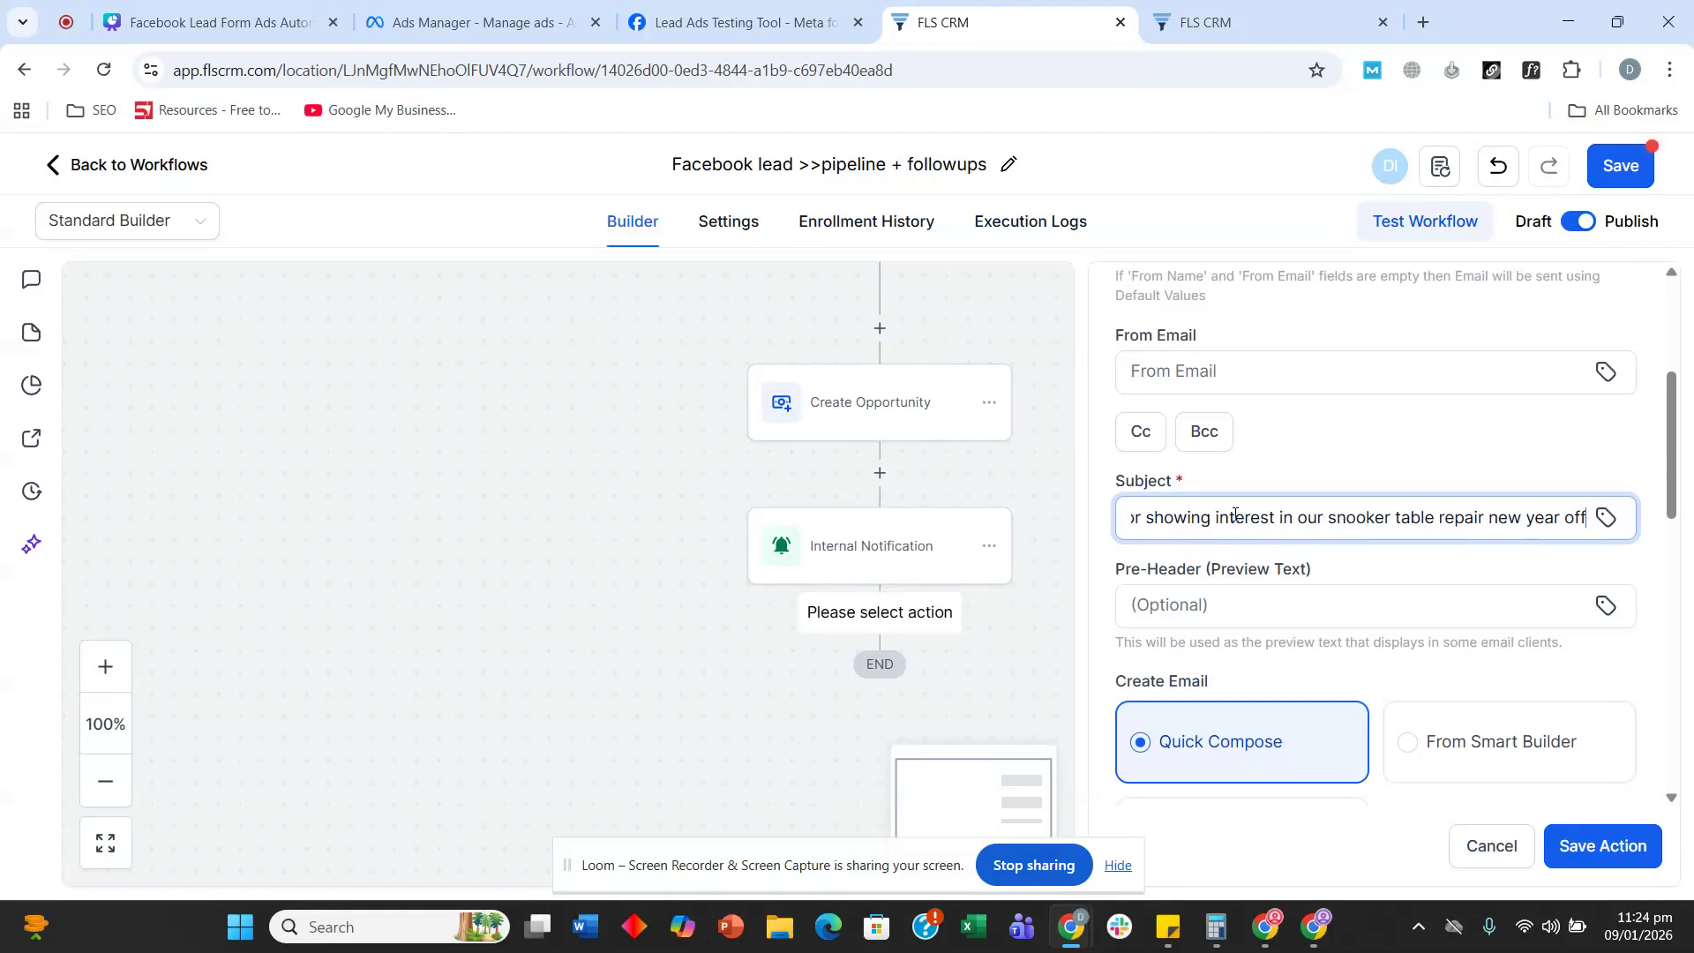
{"action": "type", "text": "er."}
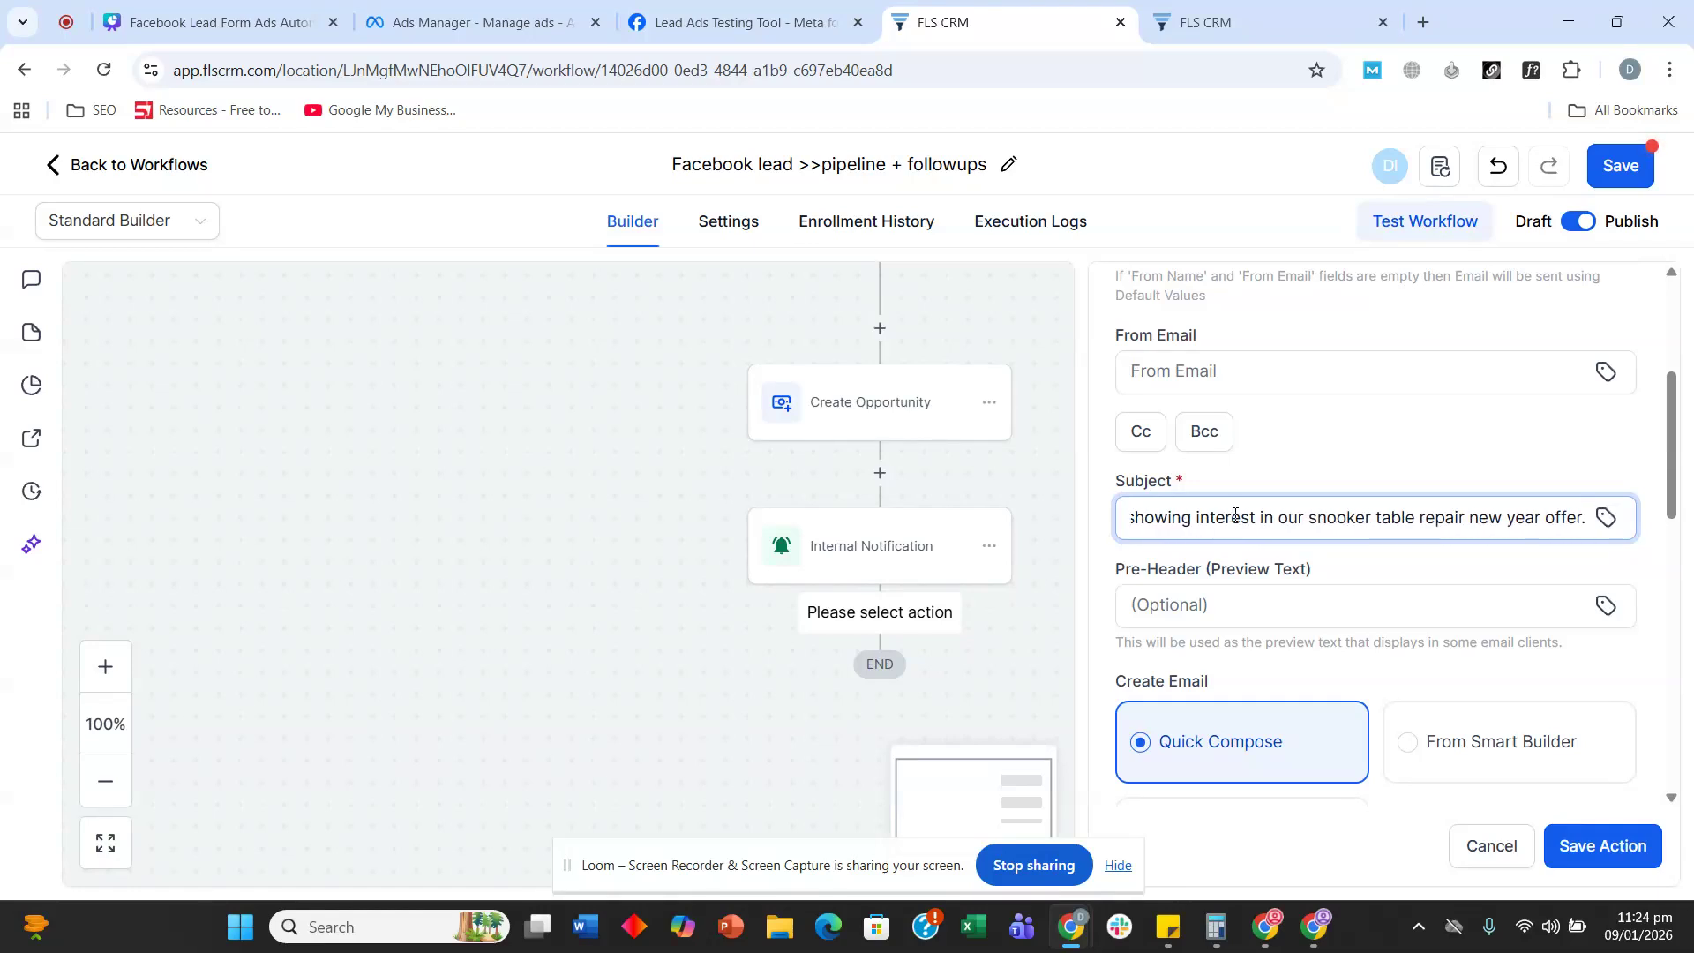
{"action": "scroll", "coordinate": [1245, 454], "scroll_direction": "down", "scroll_amount": 1}
{"action": "key", "text": "ctrl+a"}
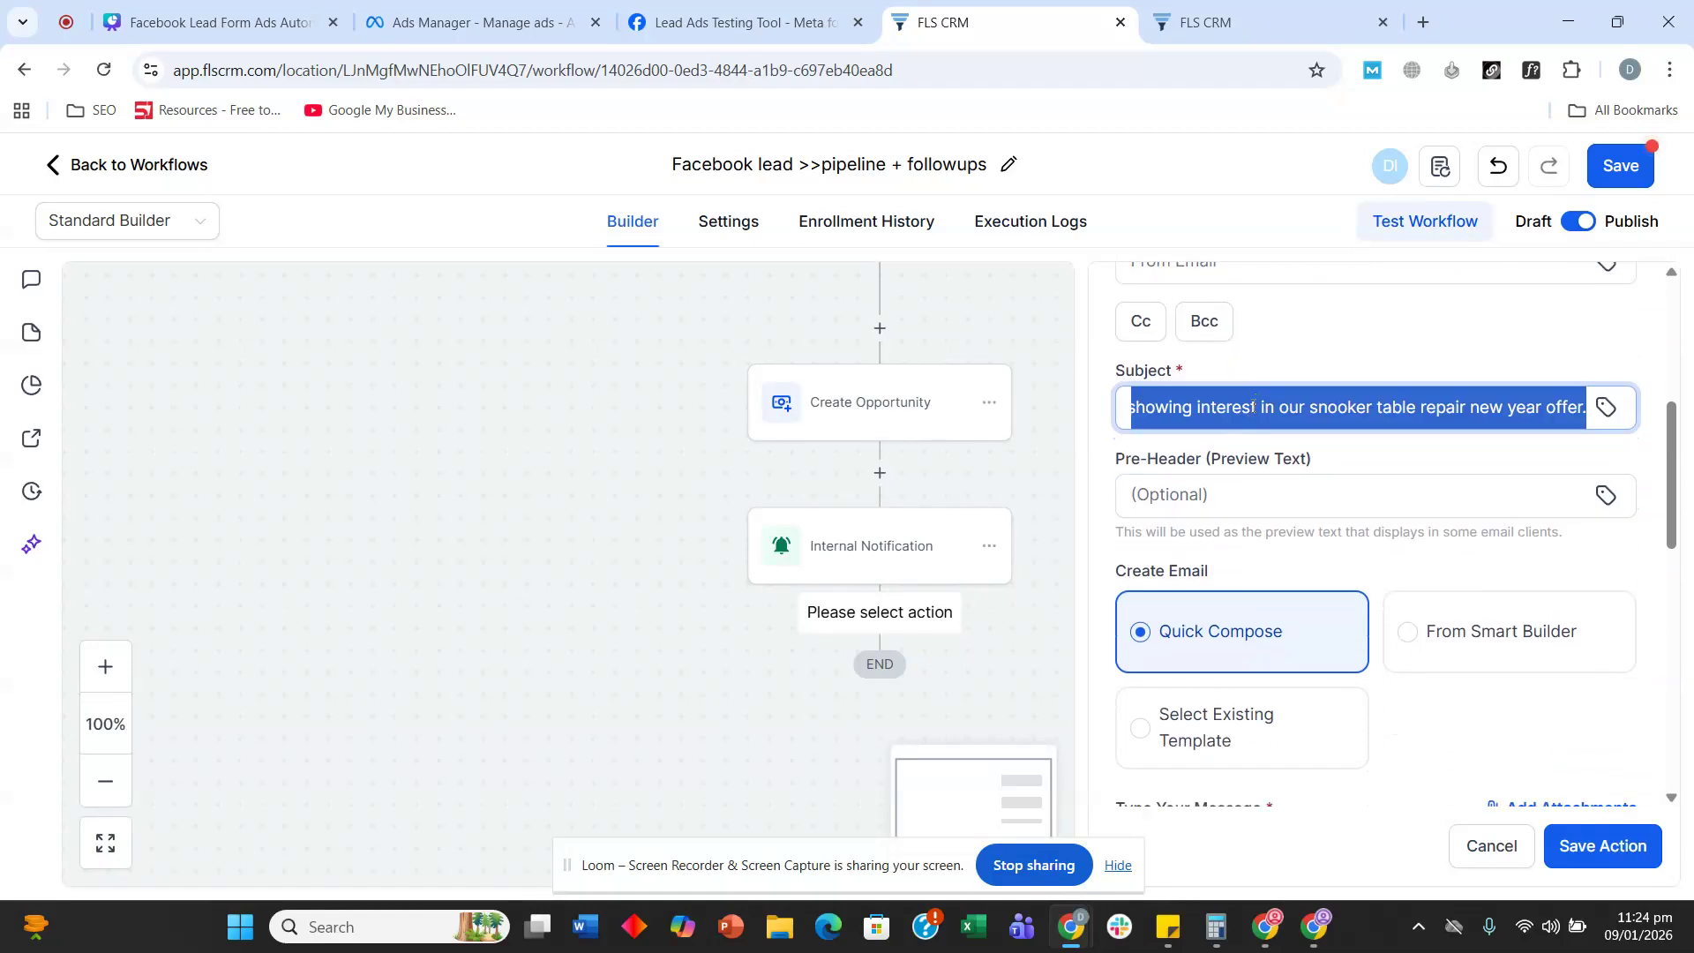
{"action": "left_click", "coordinate": [1255, 406]}
- Begin the email message with the greeting "Hi {{contact.name}}," using the contact's Full Name custom value, and leave a blank line below it
{"action": "scroll", "coordinate": [1257, 552], "scroll_direction": "down", "scroll_amount": 3}
{"action": "left_click", "coordinate": [1234, 668]}
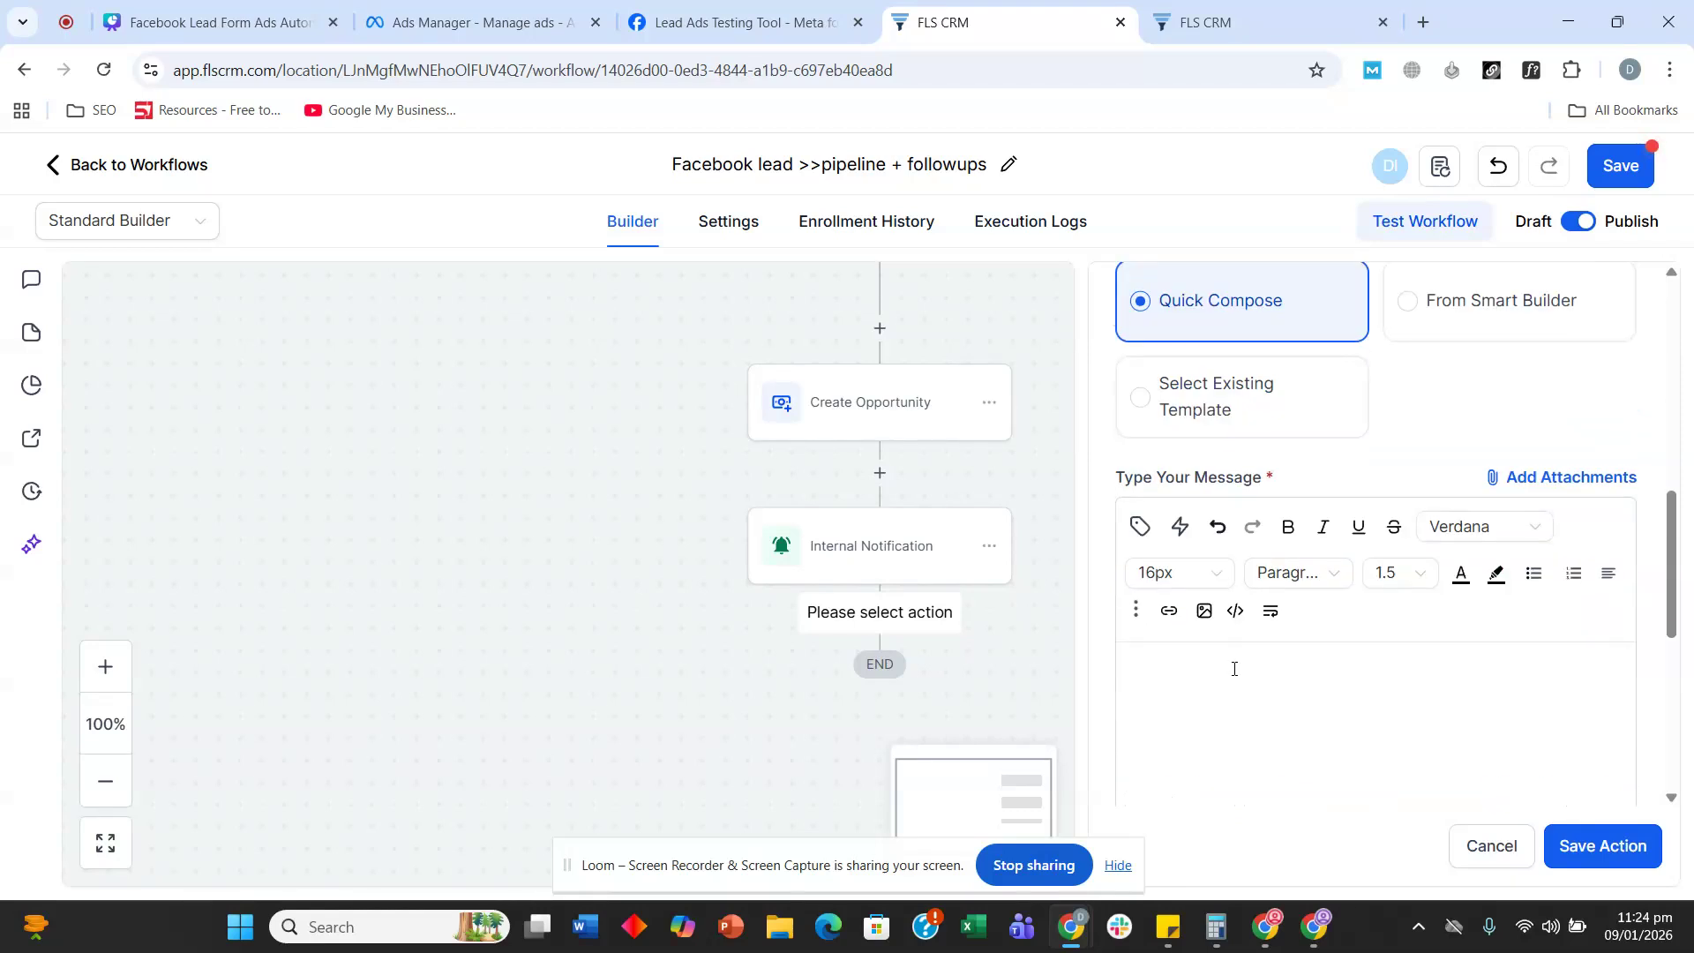
{"action": "type", "text": "Hi"}
{"action": "left_click", "coordinate": [1140, 526]}
{"action": "left_click", "coordinate": [988, 330]}
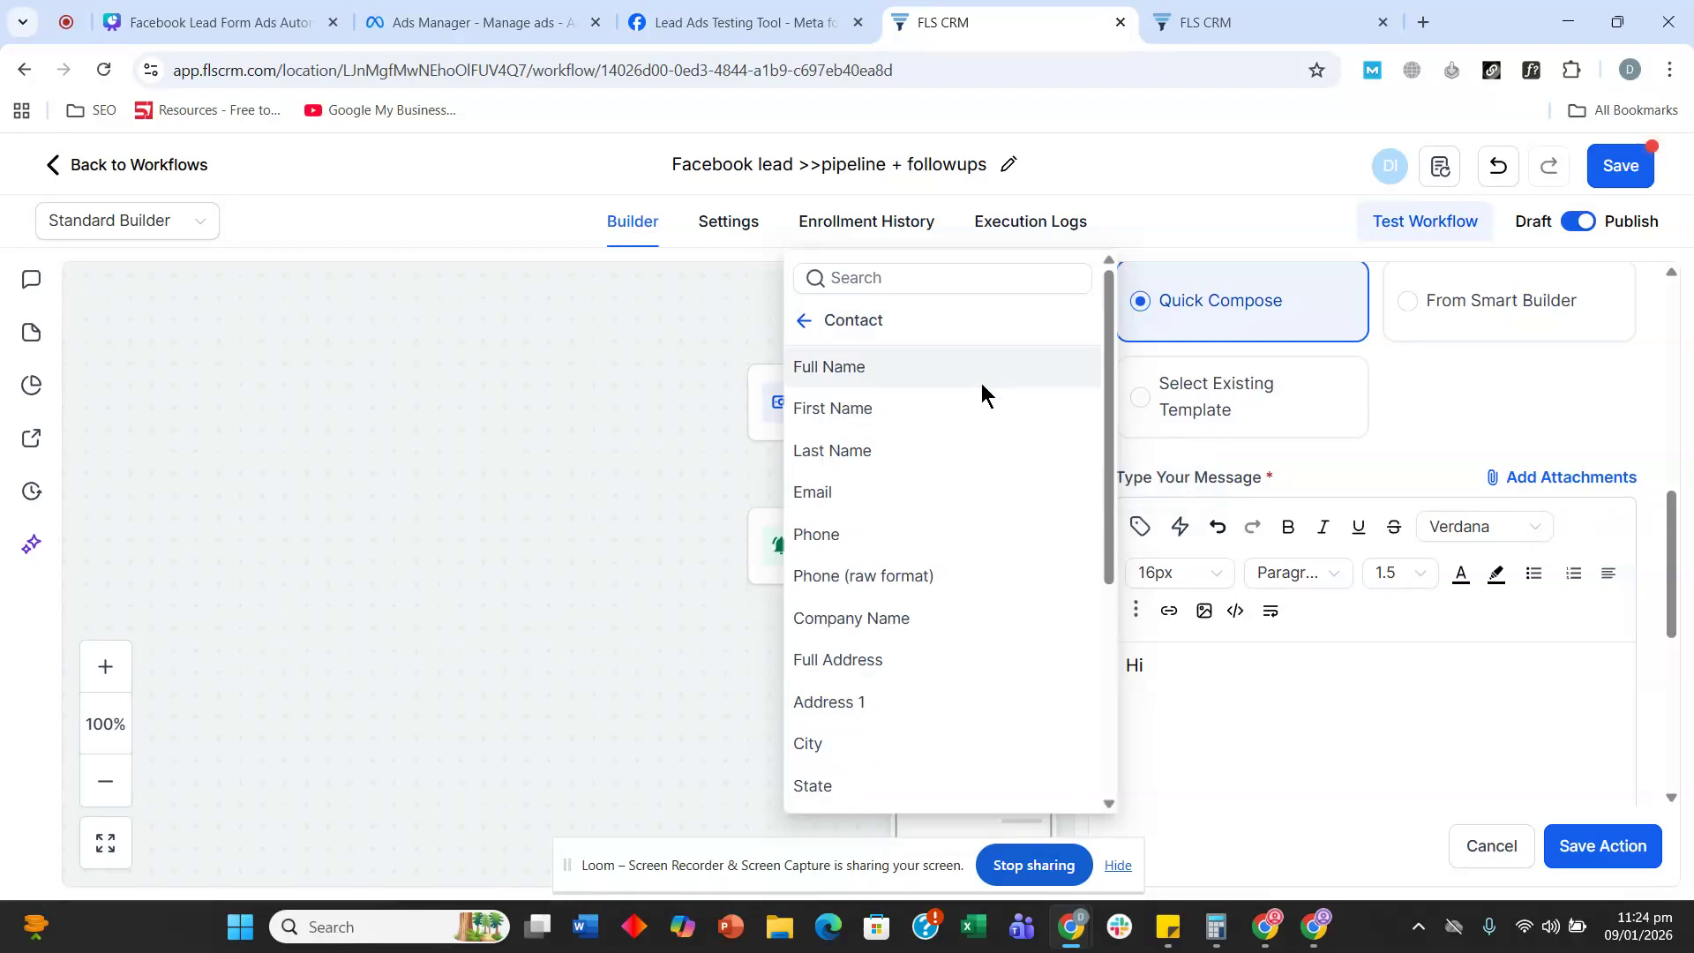
{"action": "left_click", "coordinate": [981, 371]}
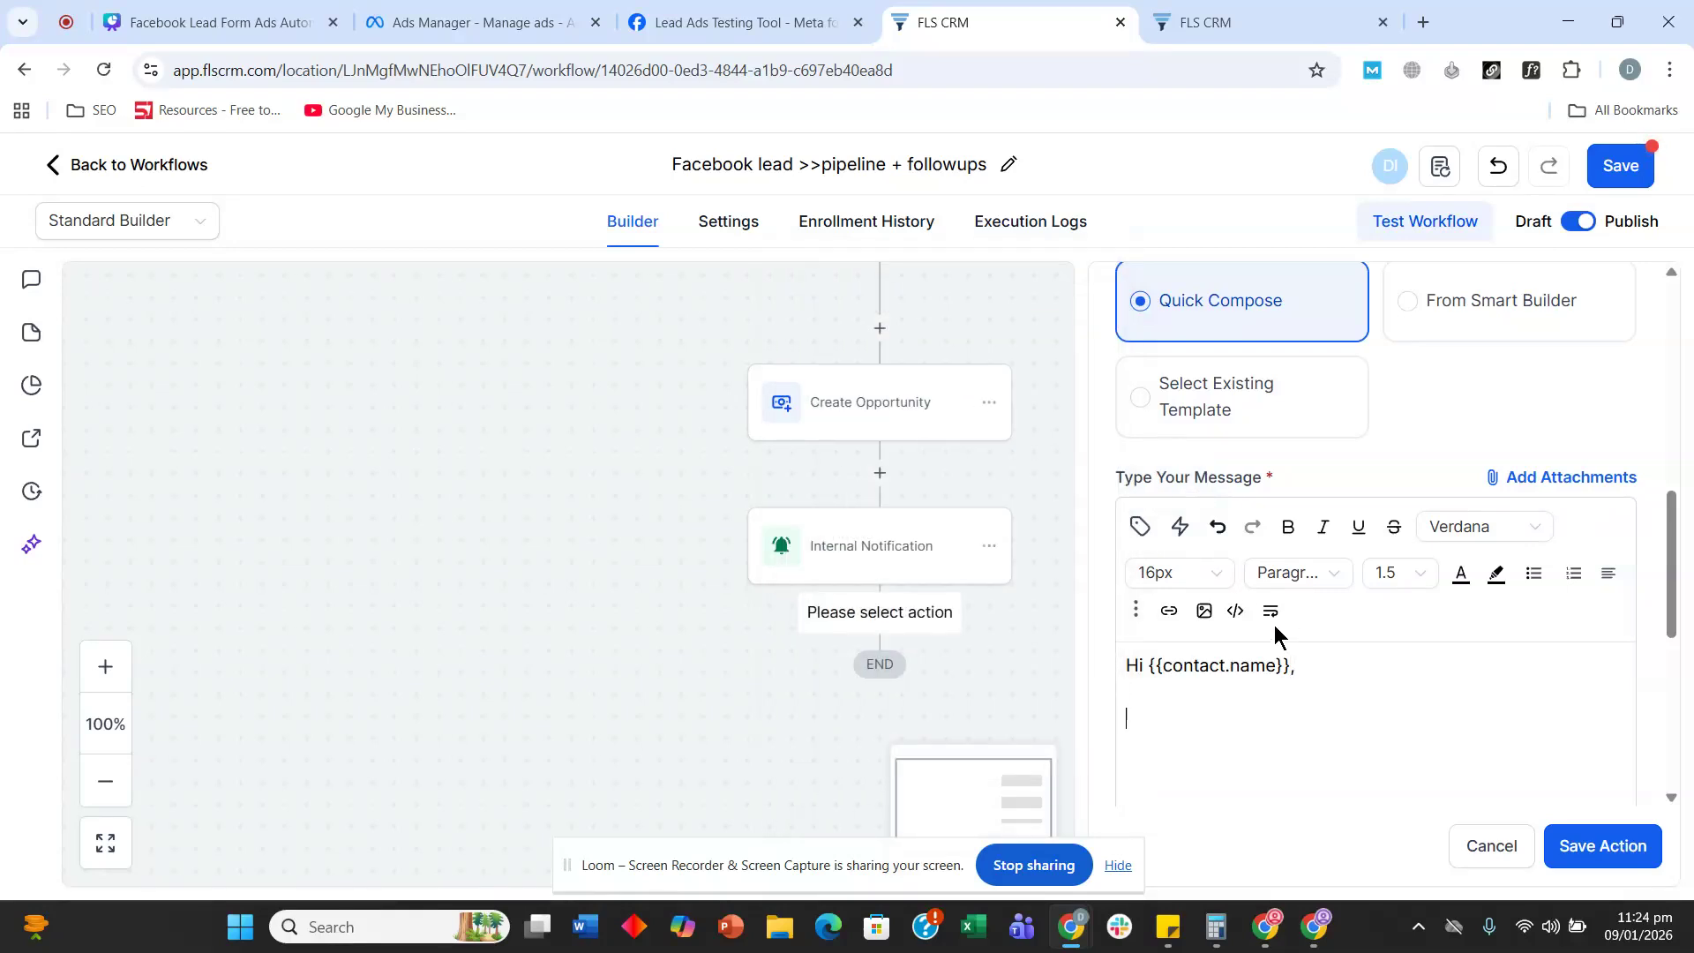
{"action": "type", "text": ","}
{"action": "key", "text": "Return"}
{"action": "key", "text": "Return"}
- Write "Thanks for claiming your free snooker cloth assessment." below the greeting in the email message
{"action": "type", "text": "Thanks "}
{"action": "type", "text": "for "}
{"action": "type", "text": "rea"}
{"action": "key", "text": "BackSpace"}
{"action": "key", "text": "BackSpace"}
{"action": "key", "text": "BackSpace"}
{"action": "type", "text": "reachi"}
{"action": "type", "text": "ng"}
{"action": "key", "text": "BackSpace"}
{"action": "key", "text": "BackSpace"}
{"action": "key", "text": "BackSpace"}
{"action": "key", "text": "BackSpace"}
{"action": "key", "text": "BackSpace"}
{"action": "key", "text": "BackSpace"}
{"action": "key", "text": "BackSpace"}
{"action": "key", "text": "BackSpace"}
{"action": "type", "text": "claiming"}
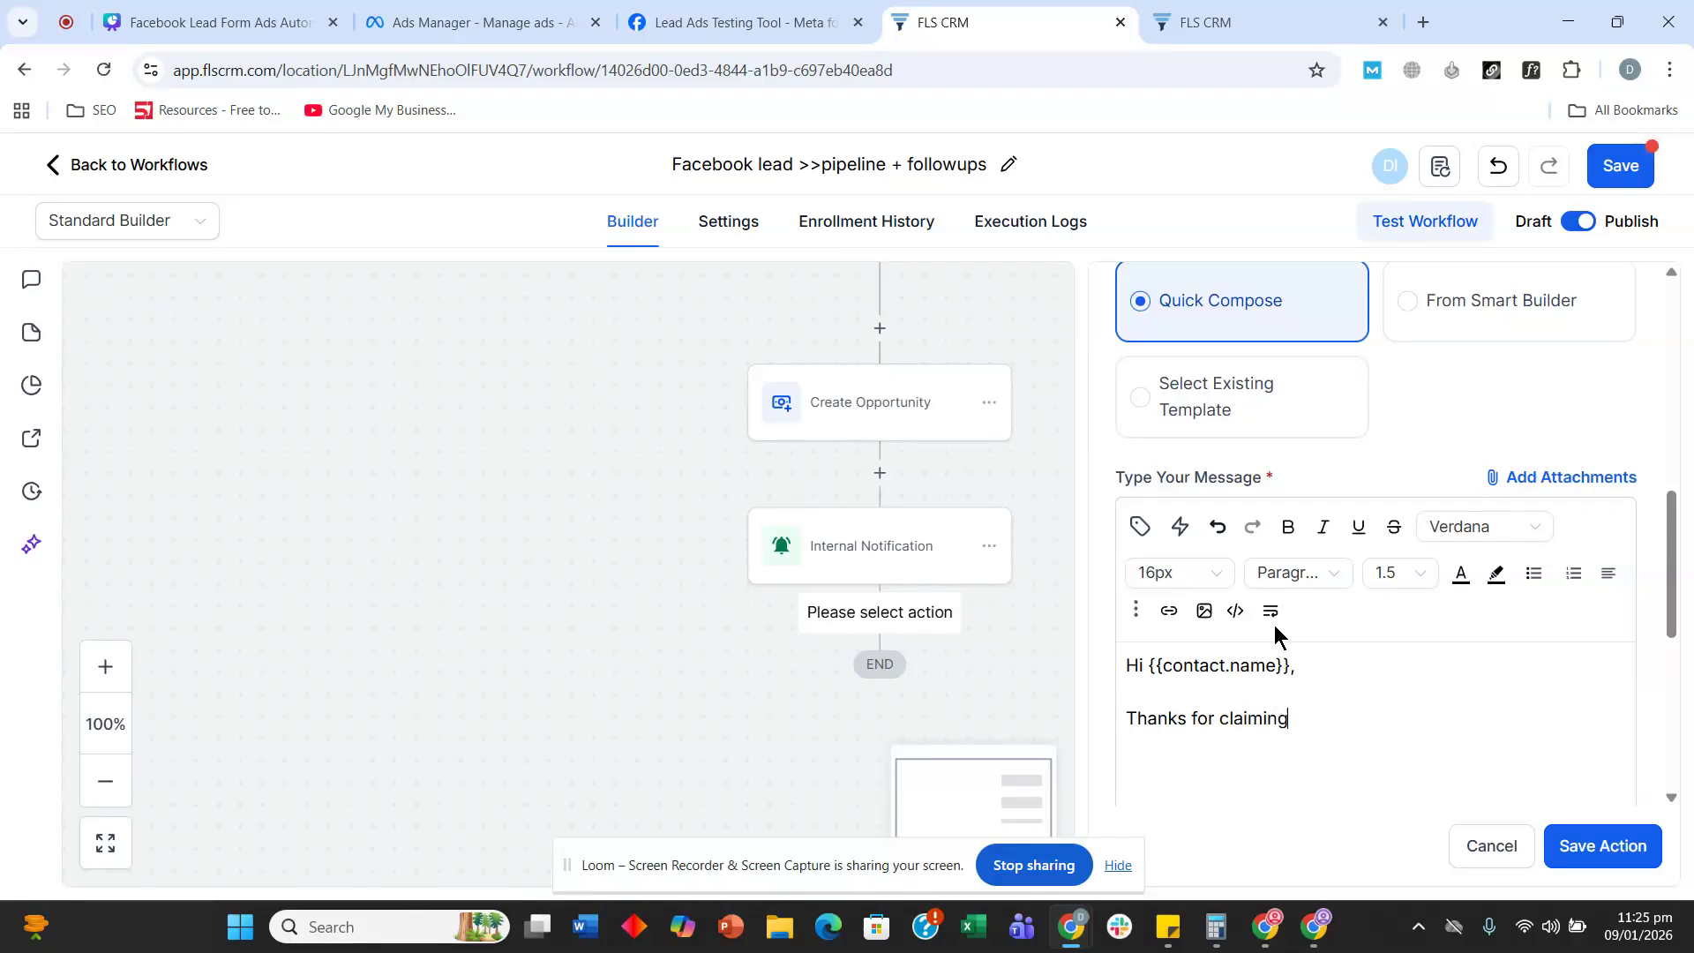
{"action": "type", "text": " your free snooker cloth assert"}
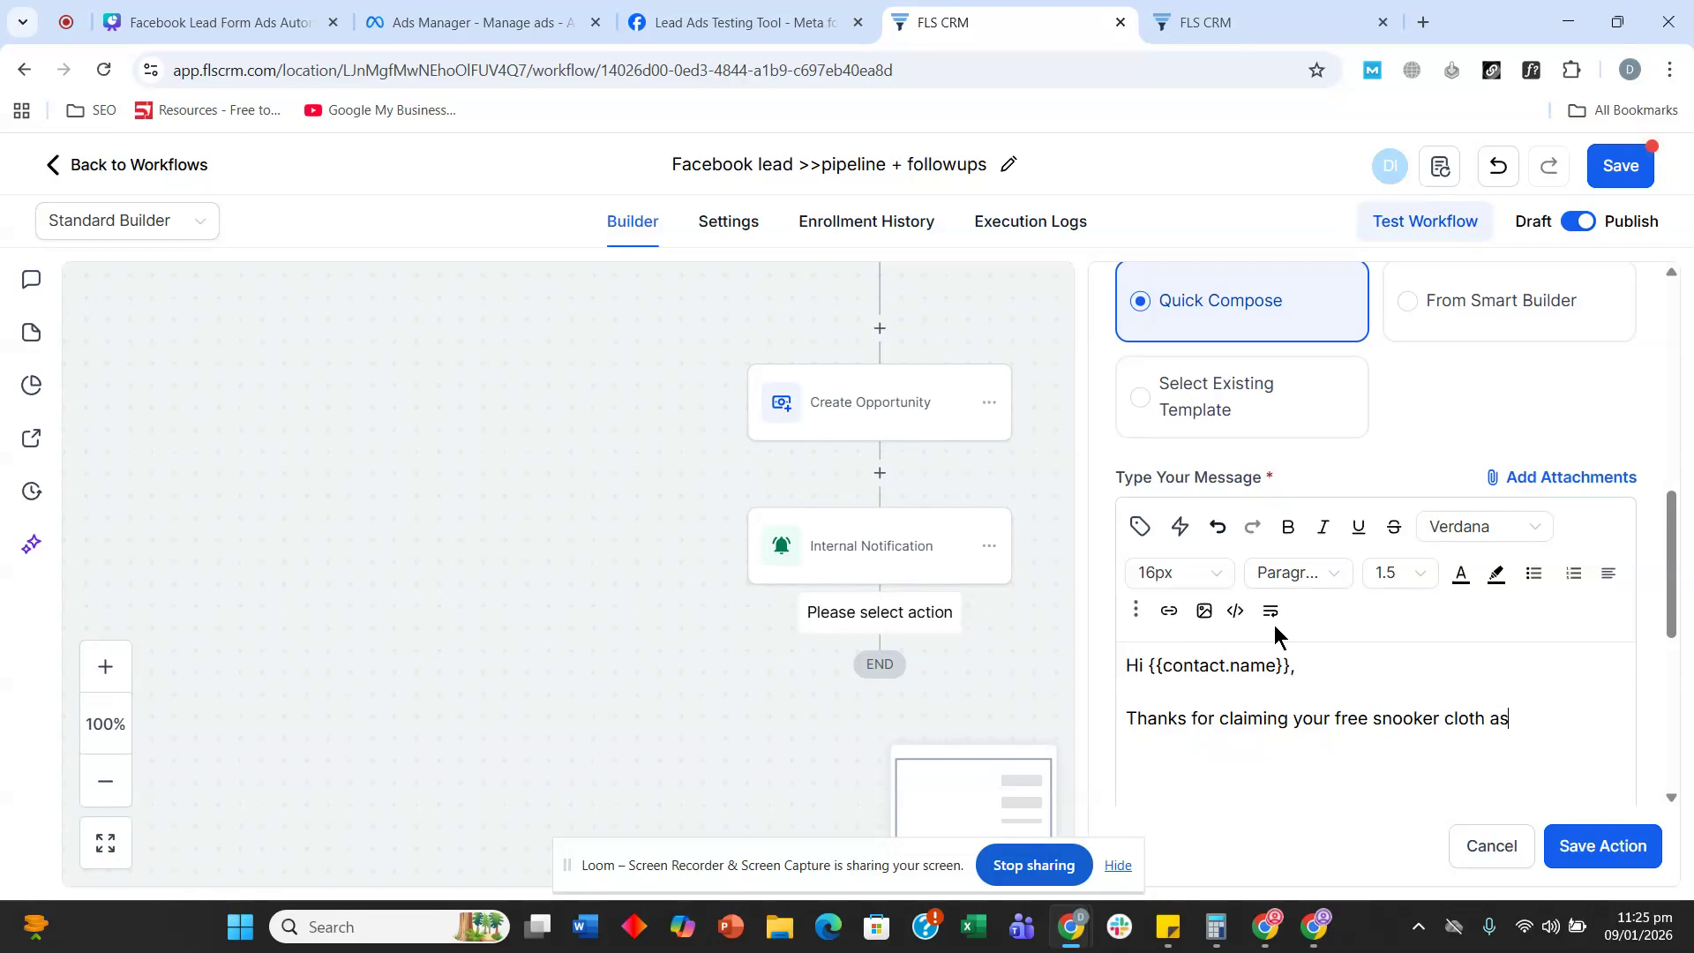
{"action": "key", "text": "BackSpace"}
{"action": "key", "text": "BackSpace"}
{"action": "type", "text": "ssment."}
{"action": "key", "text": "Return"}
- Add the line "What will be a good time to visit?" to the email message, accepting the suggested question mark
{"action": "type", "text": "What w"}
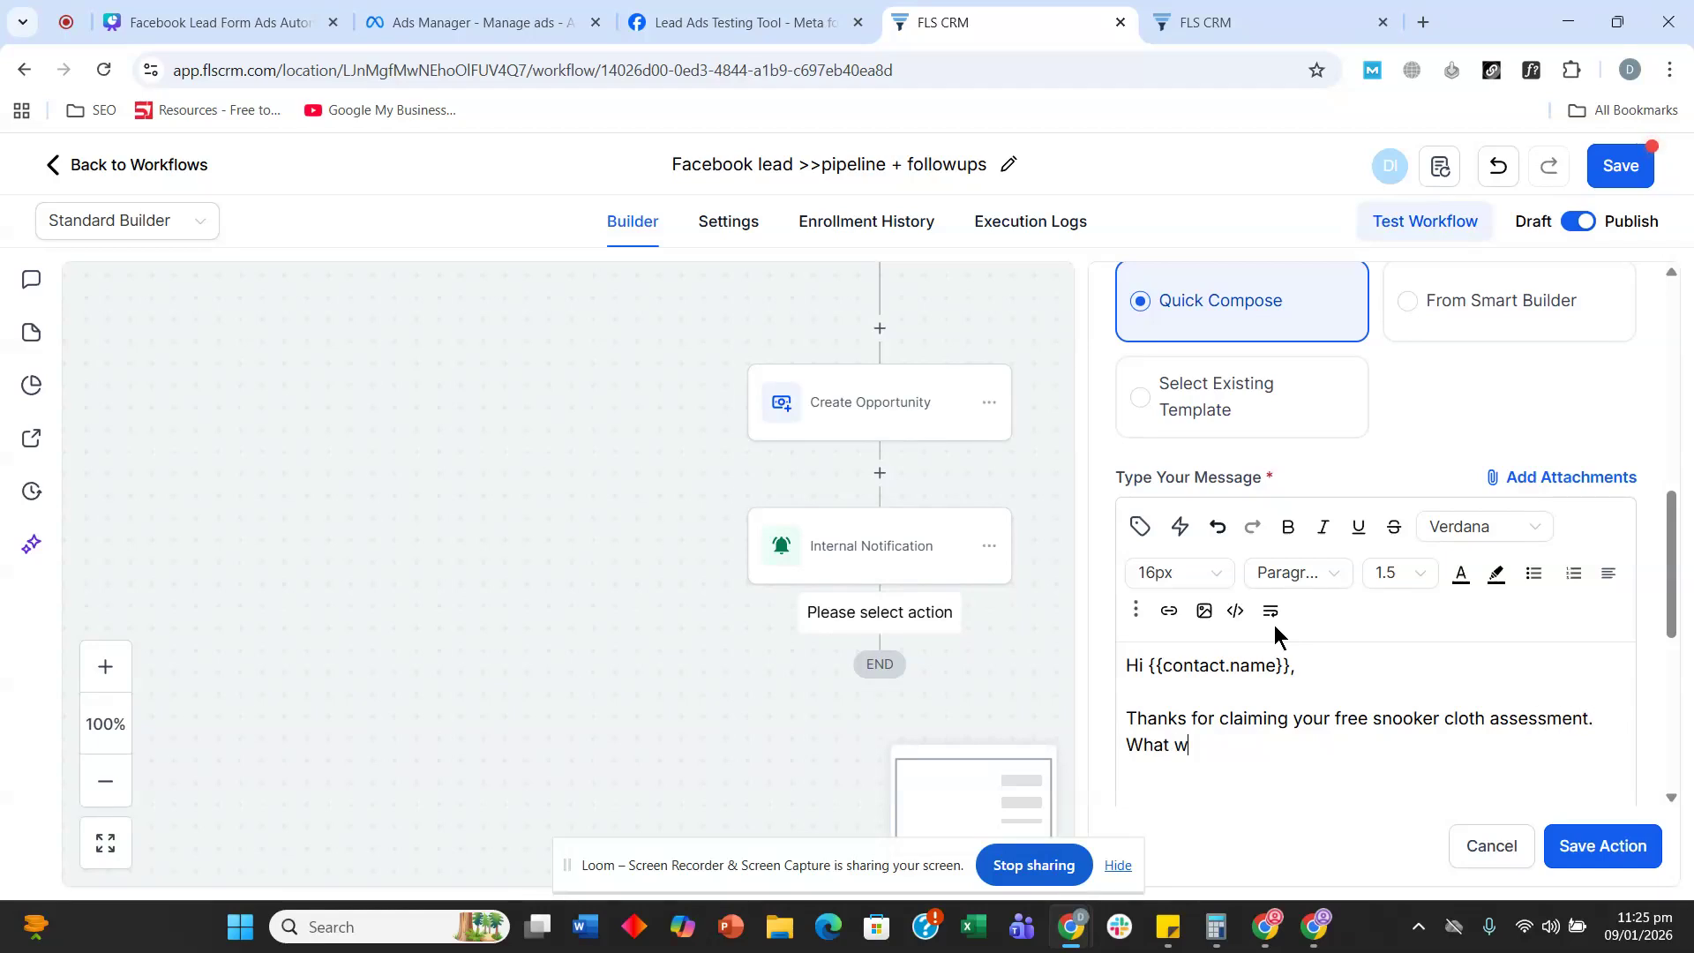
{"action": "type", "text": "ill be a good time to visit."}
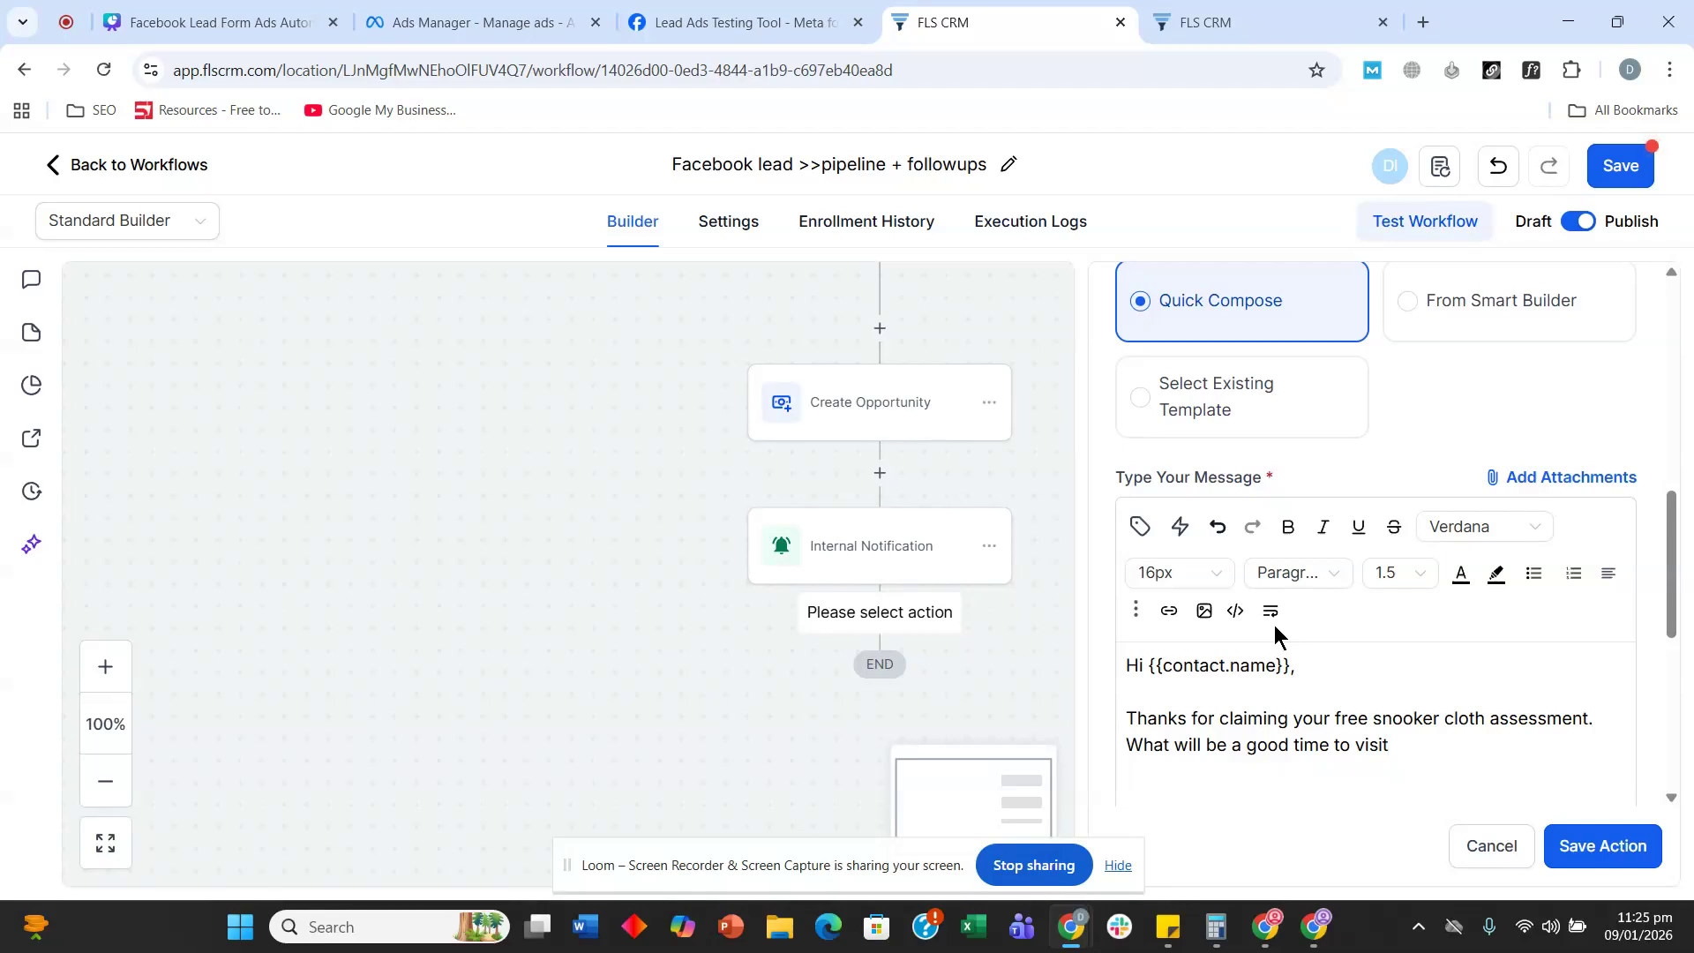
{"action": "type", "text": "."}
{"action": "scroll", "coordinate": [1292, 618], "scroll_direction": "down", "scroll_amount": 3}
{"action": "mouse_move", "coordinate": [1377, 526]}
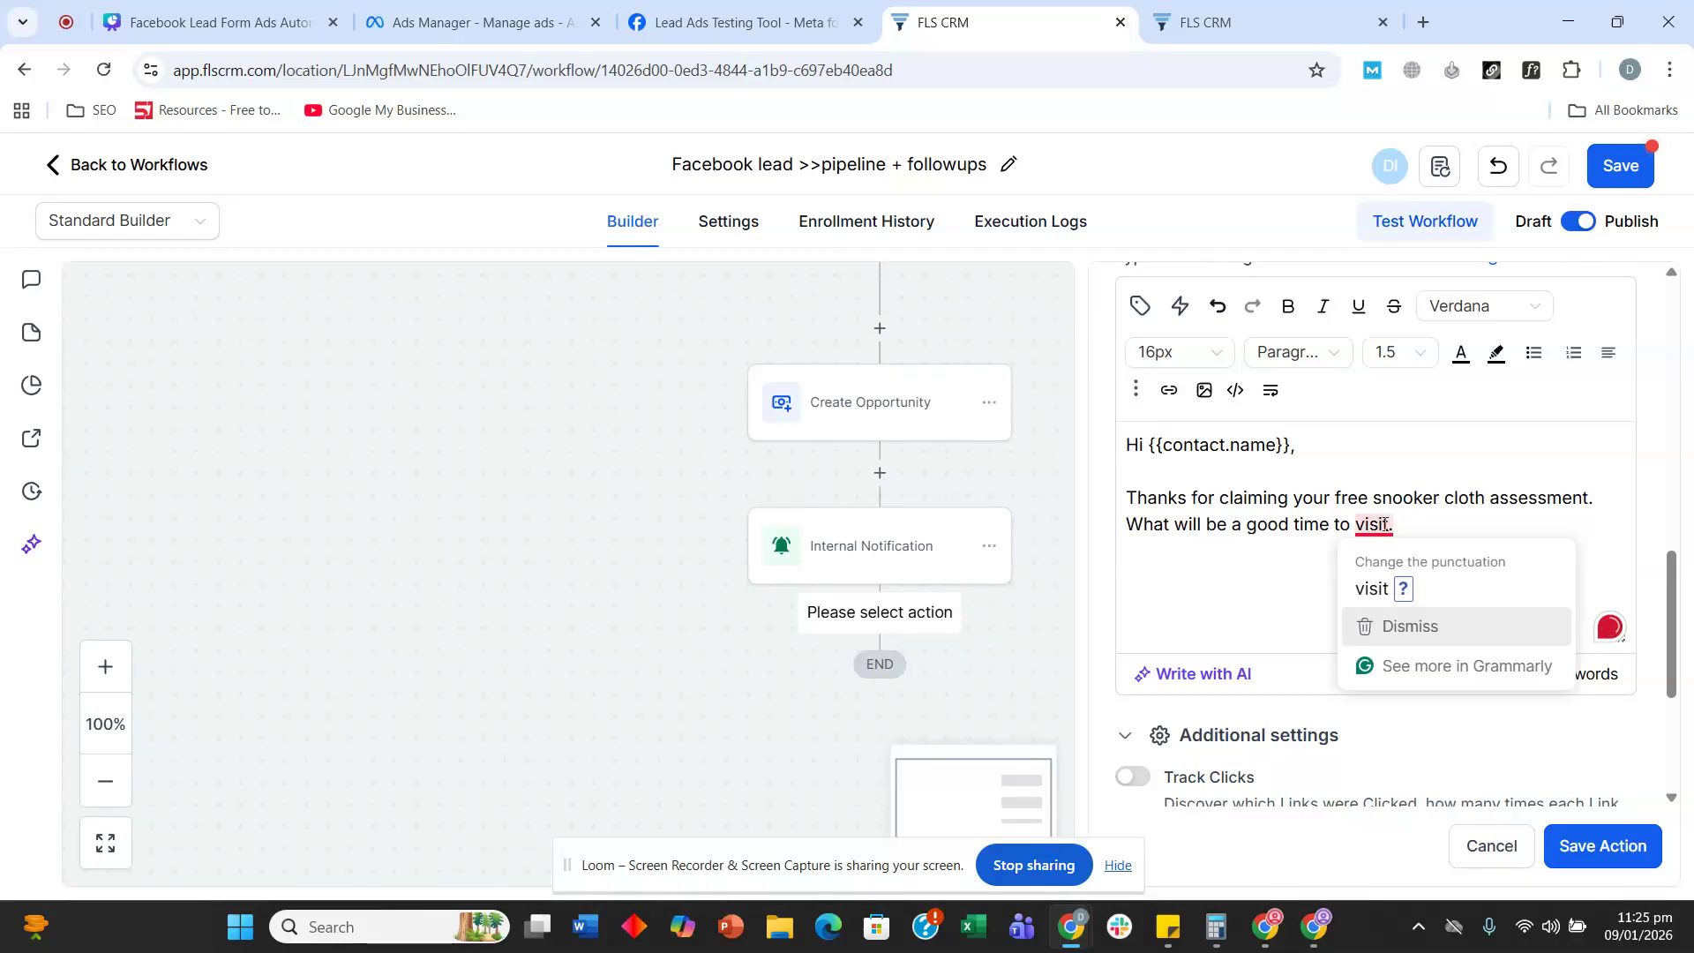
{"action": "left_click", "coordinate": [1381, 586]}
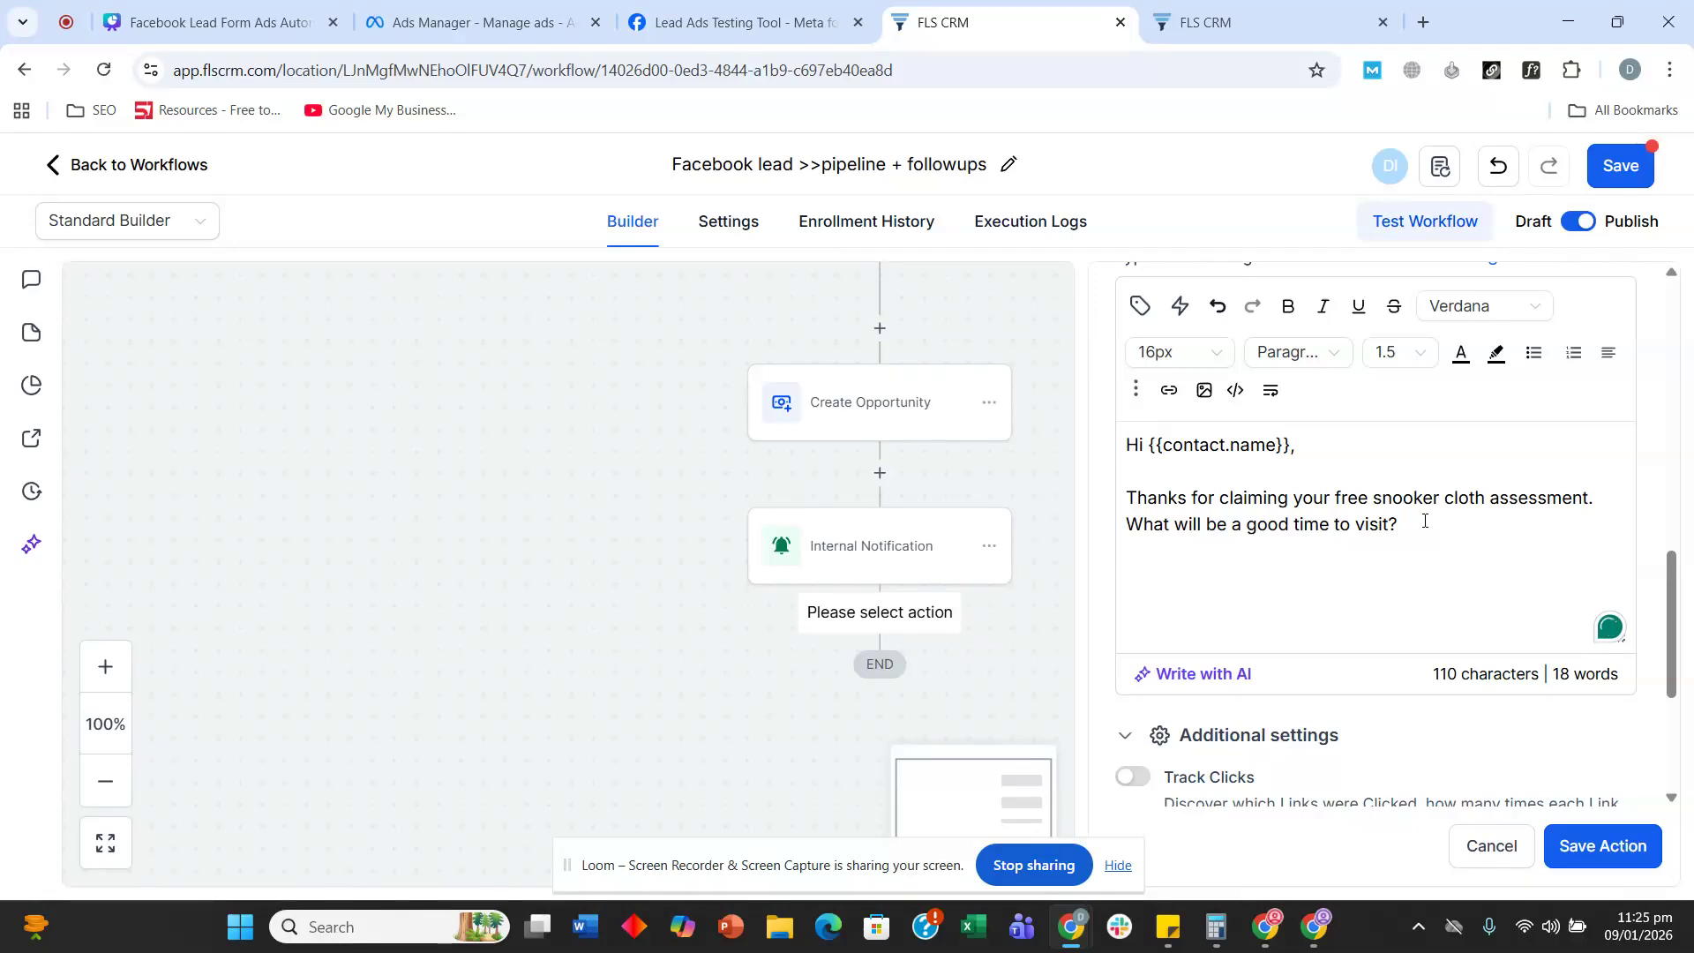
- Extend the email's closing question to read "What will be a good time to visit your location?"
{"action": "type", "text": "your location"}
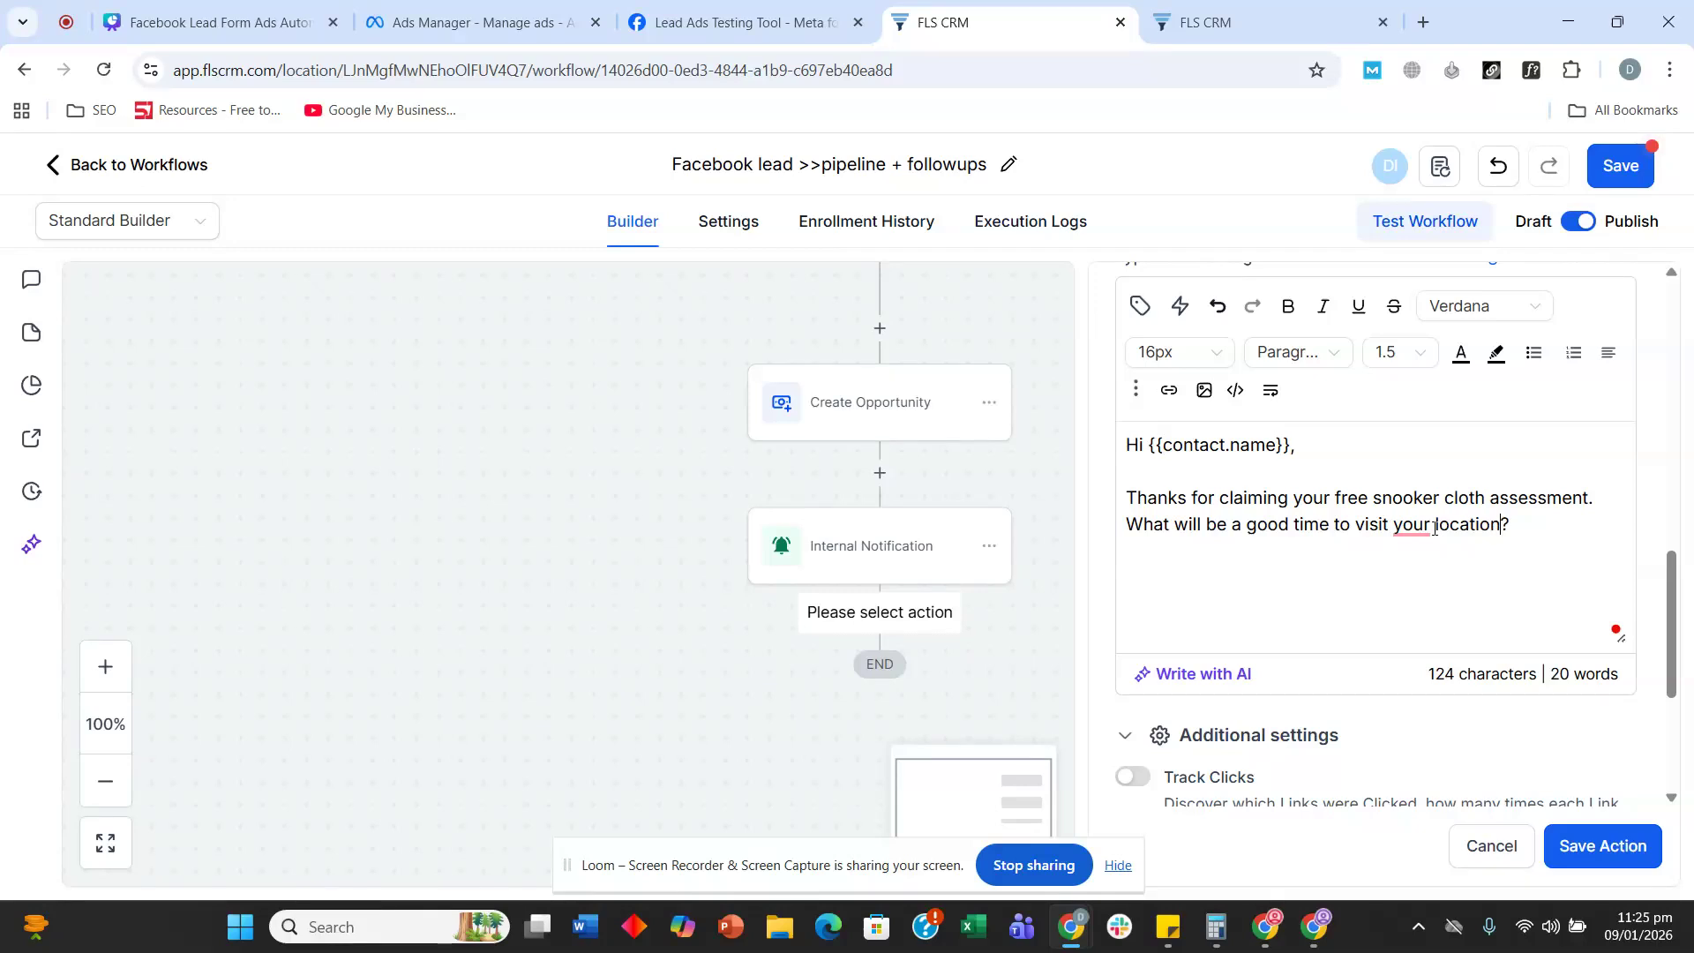
{"action": "left_click", "coordinate": [1434, 528]}
{"action": "key", "text": "BackSpace"}
{"action": "key", "text": "BackSpace"}
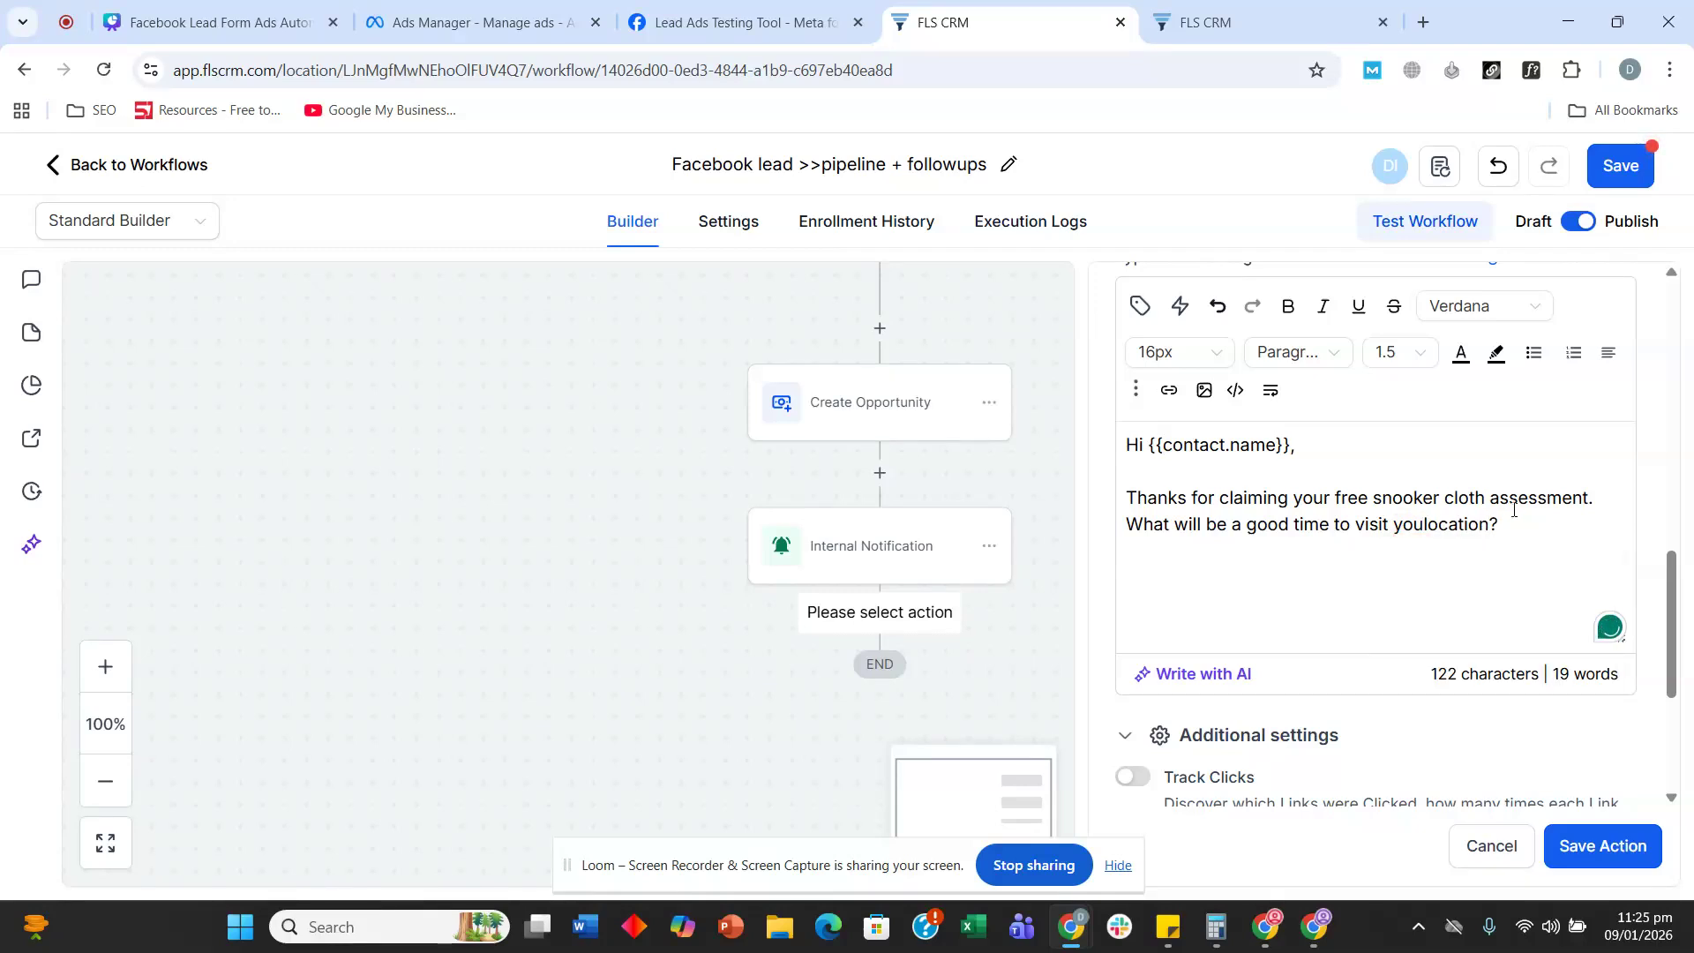
{"action": "mouse_move", "coordinate": [1444, 528]}
{"action": "left_click", "coordinate": [1431, 580]}
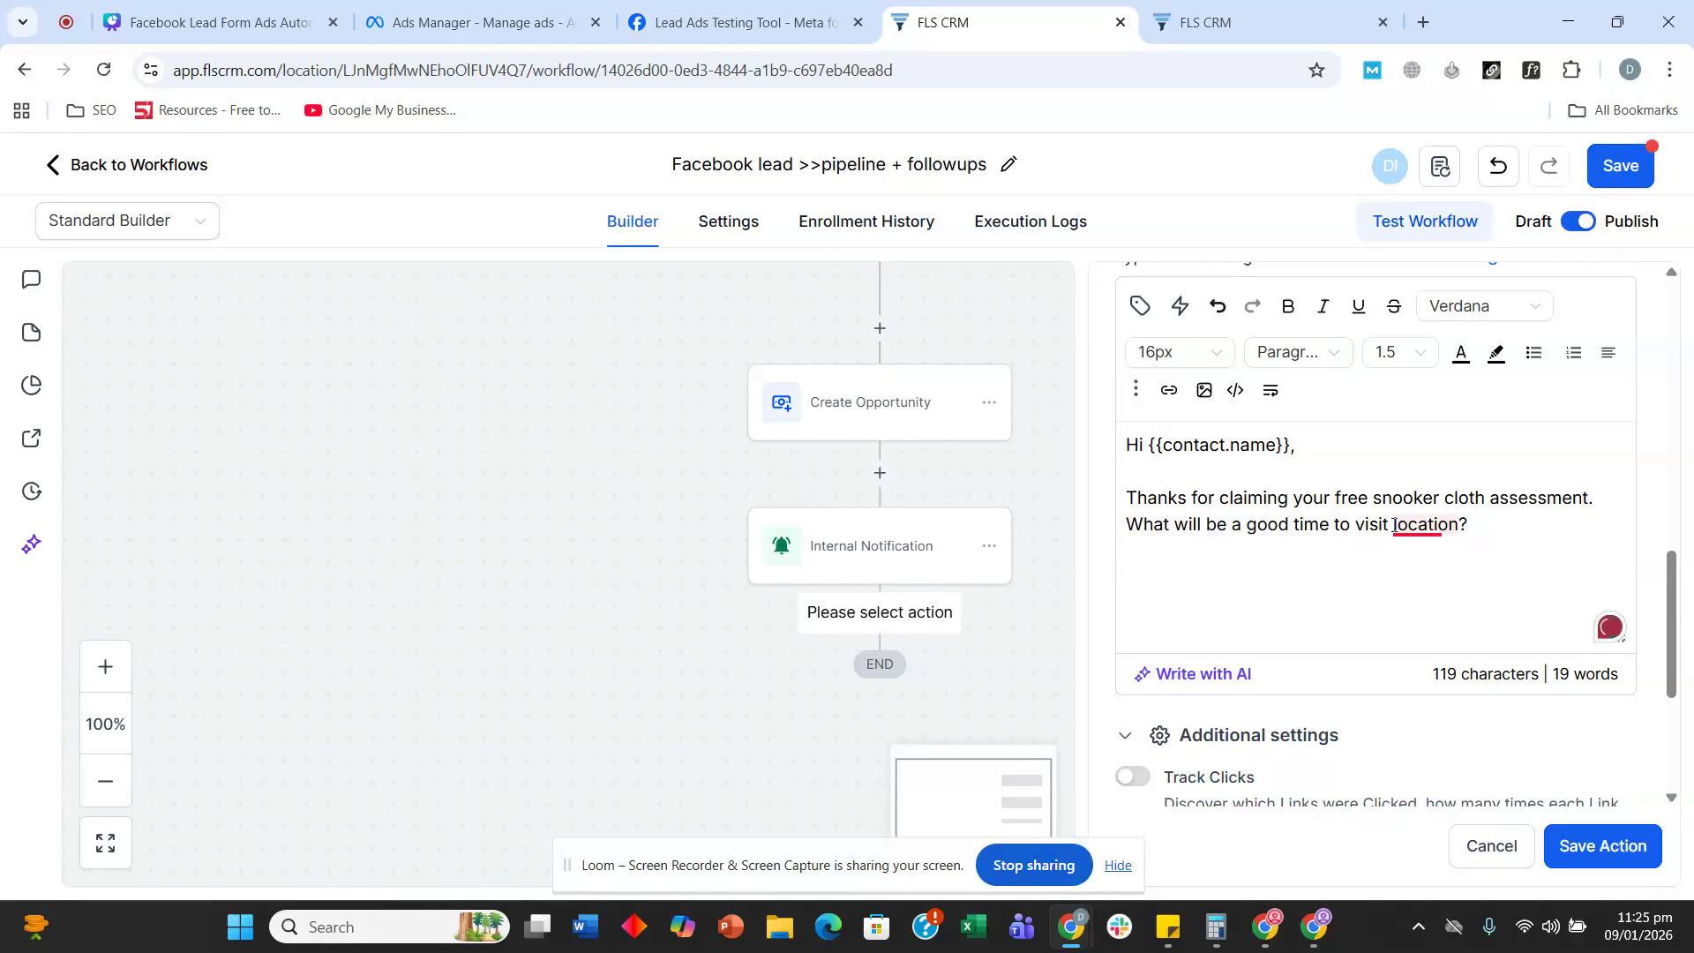
{"action": "type", "text": "y"}
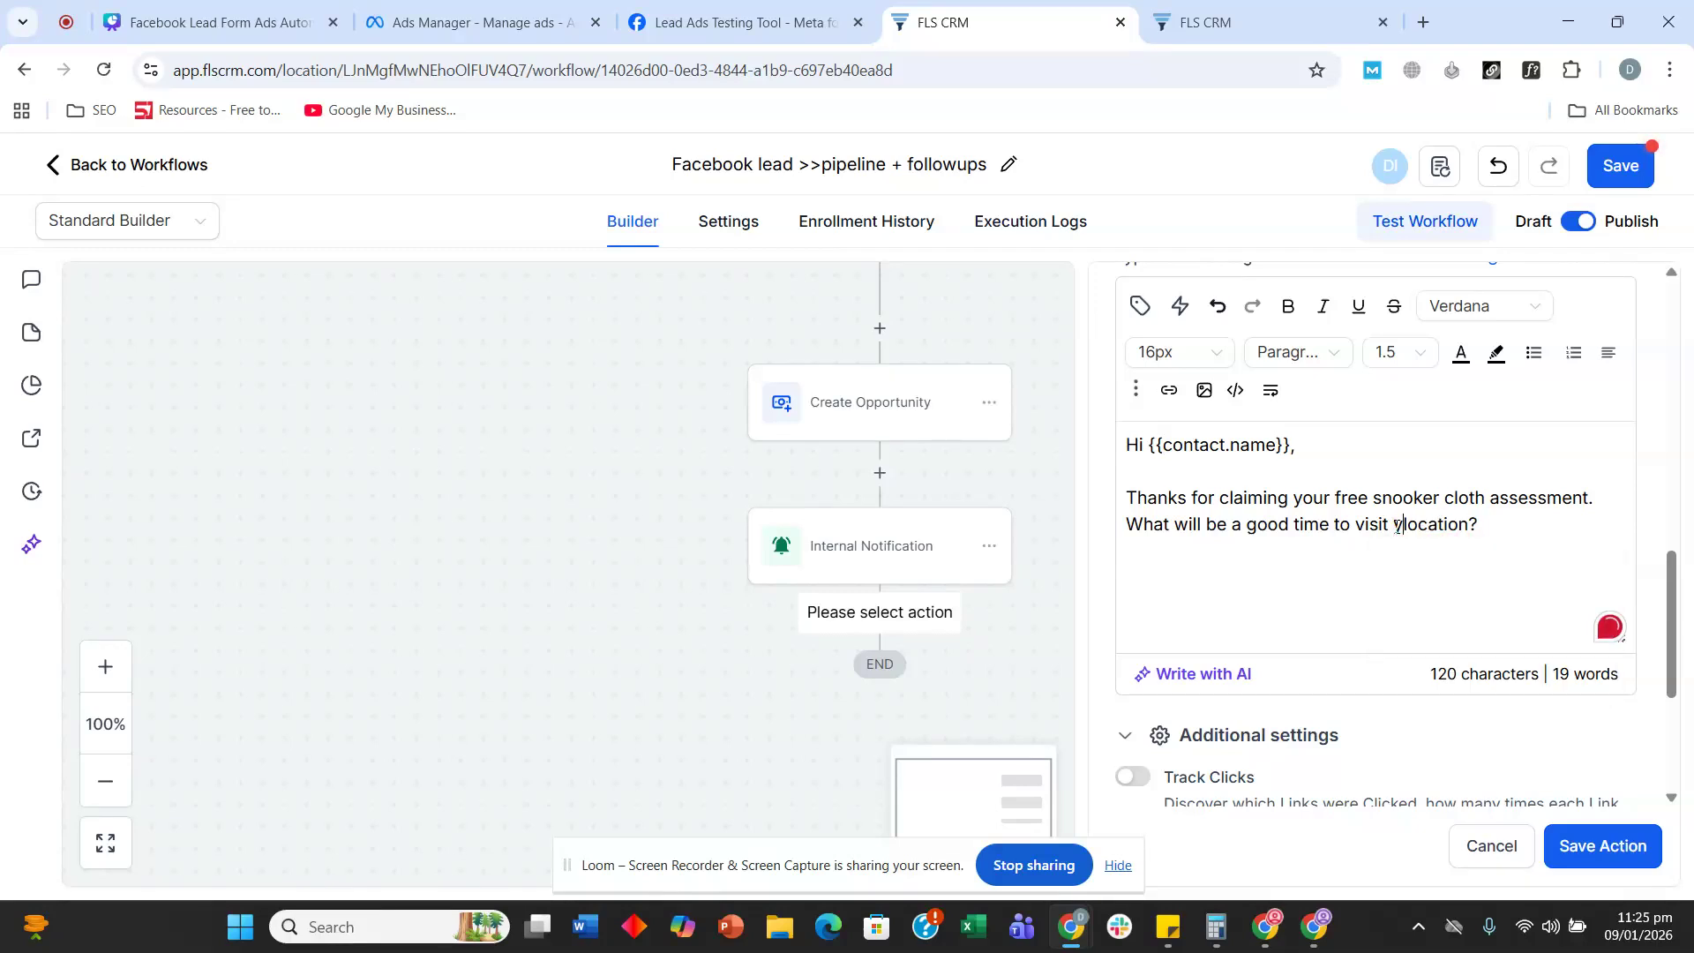
{"action": "type", "text": "our"}
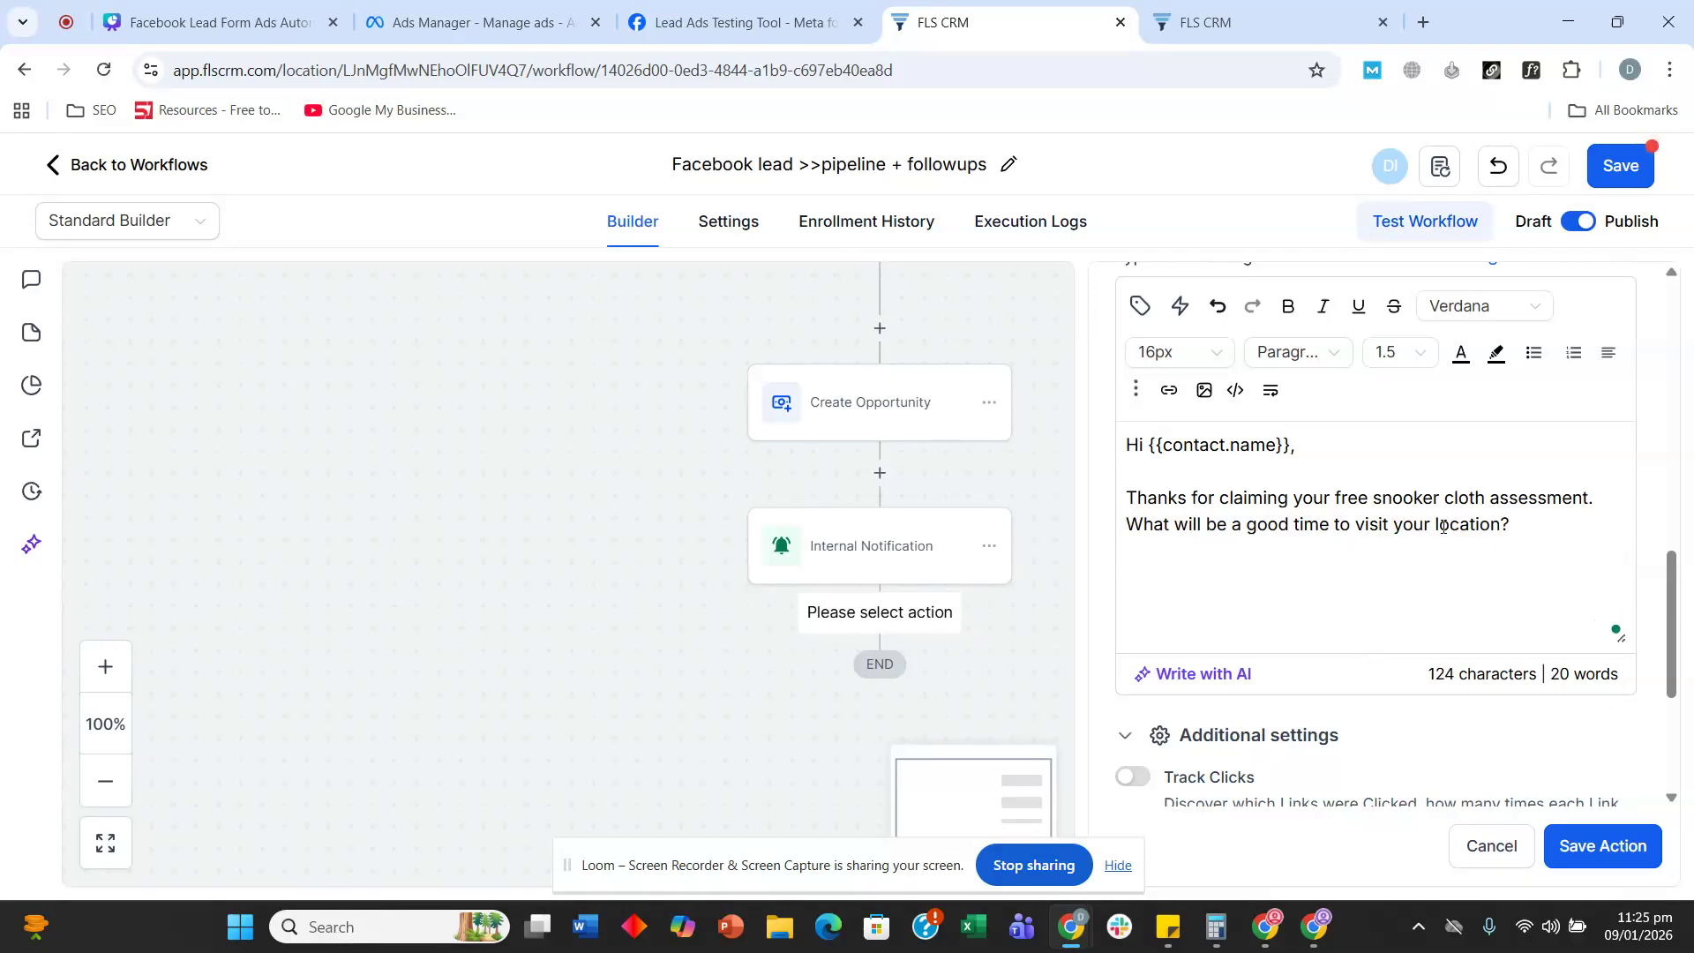
- Save the completed email action so that it follows the internal notification in the workflow
{"action": "left_click", "coordinate": [1476, 552]}
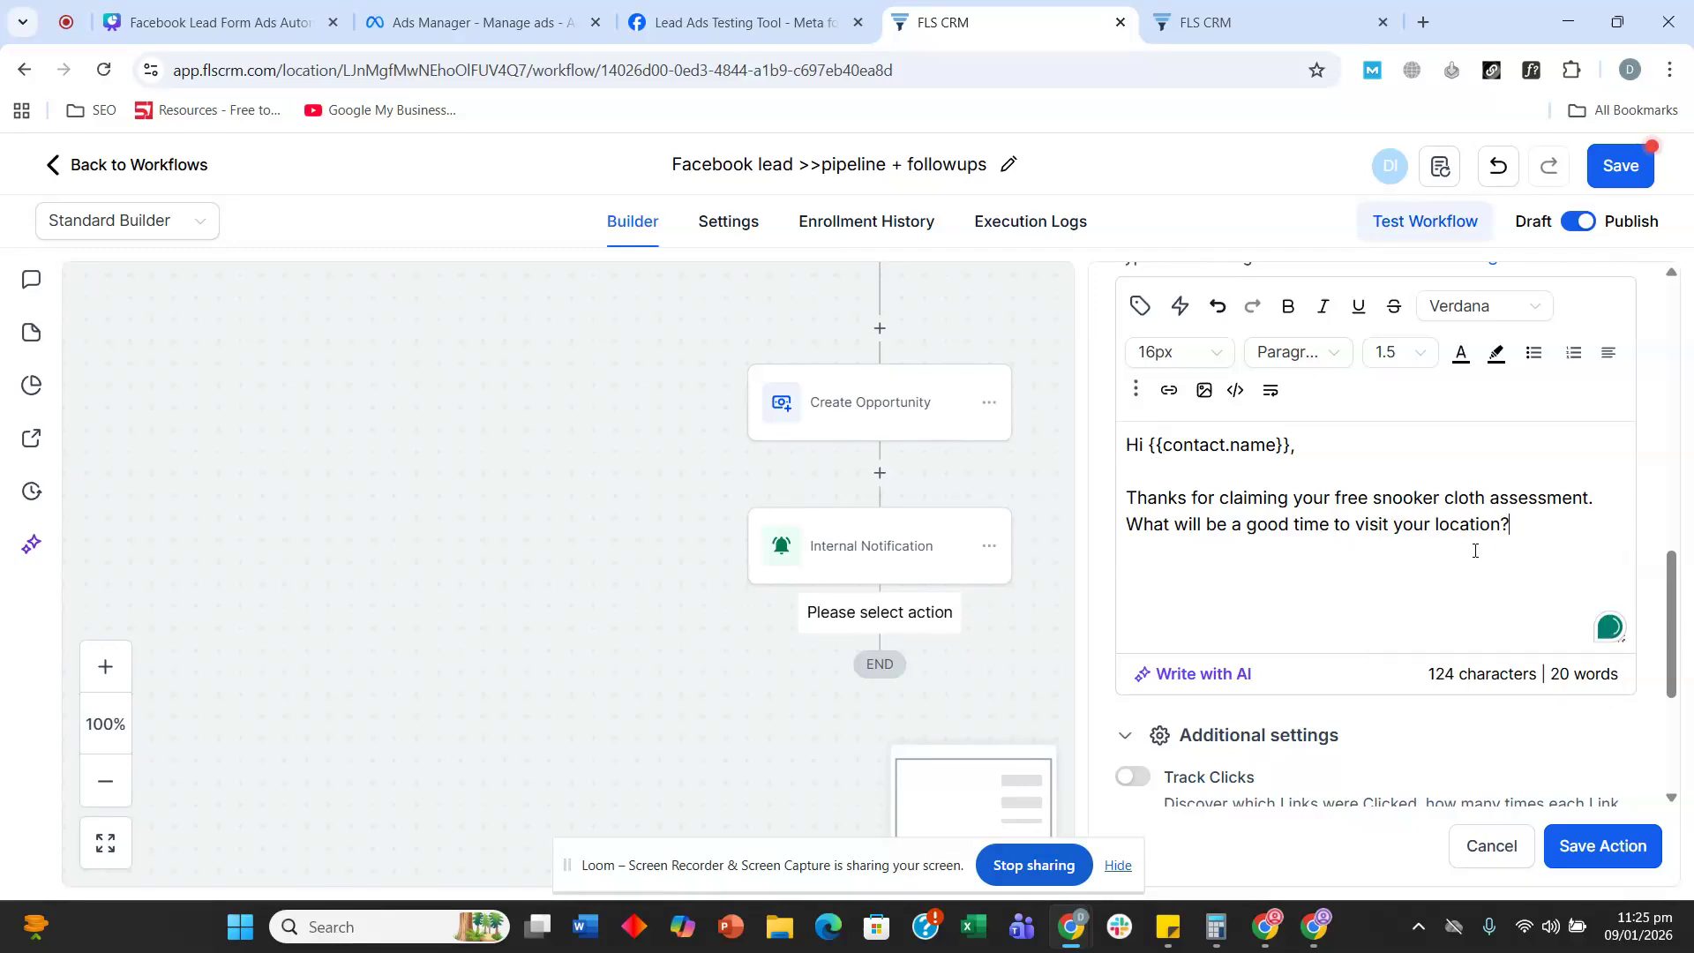
{"action": "left_click", "coordinate": [1585, 847]}
{"action": "scroll", "coordinate": [1036, 529], "scroll_direction": "down", "scroll_amount": 1}
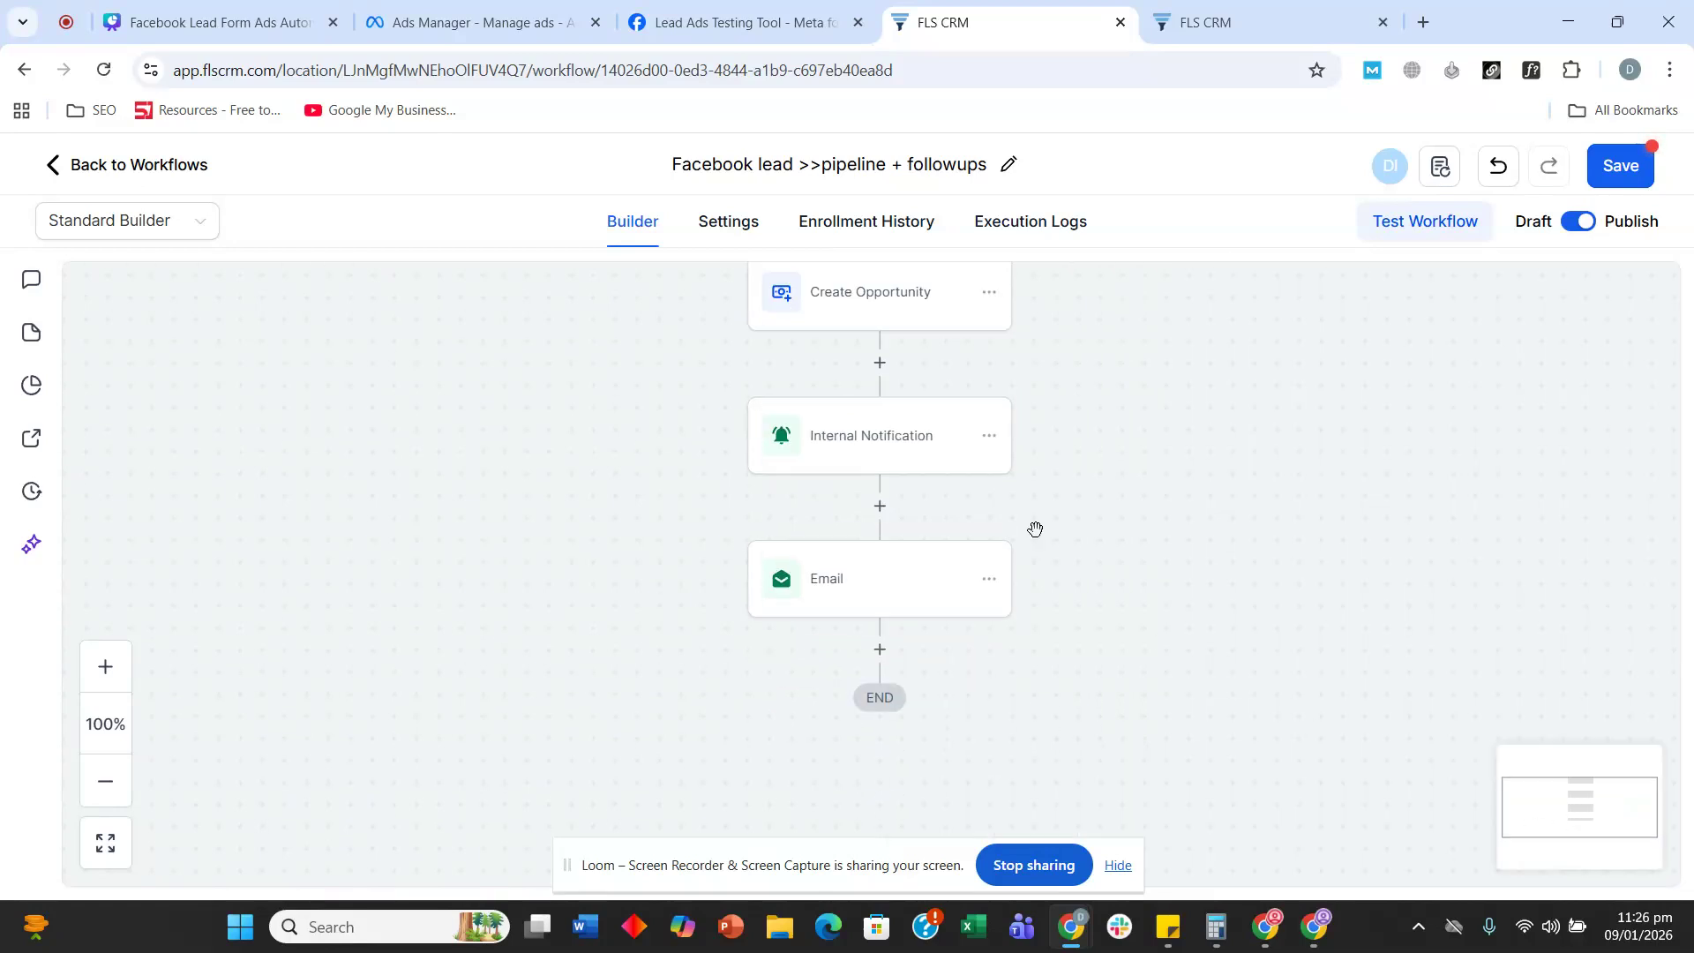
- Add an Assign To User action directly above Create Opportunity, select the account's user, and save it
{"action": "scroll", "coordinate": [1032, 606], "scroll_direction": "up", "scroll_amount": 3}
{"action": "left_click", "coordinate": [880, 439]}
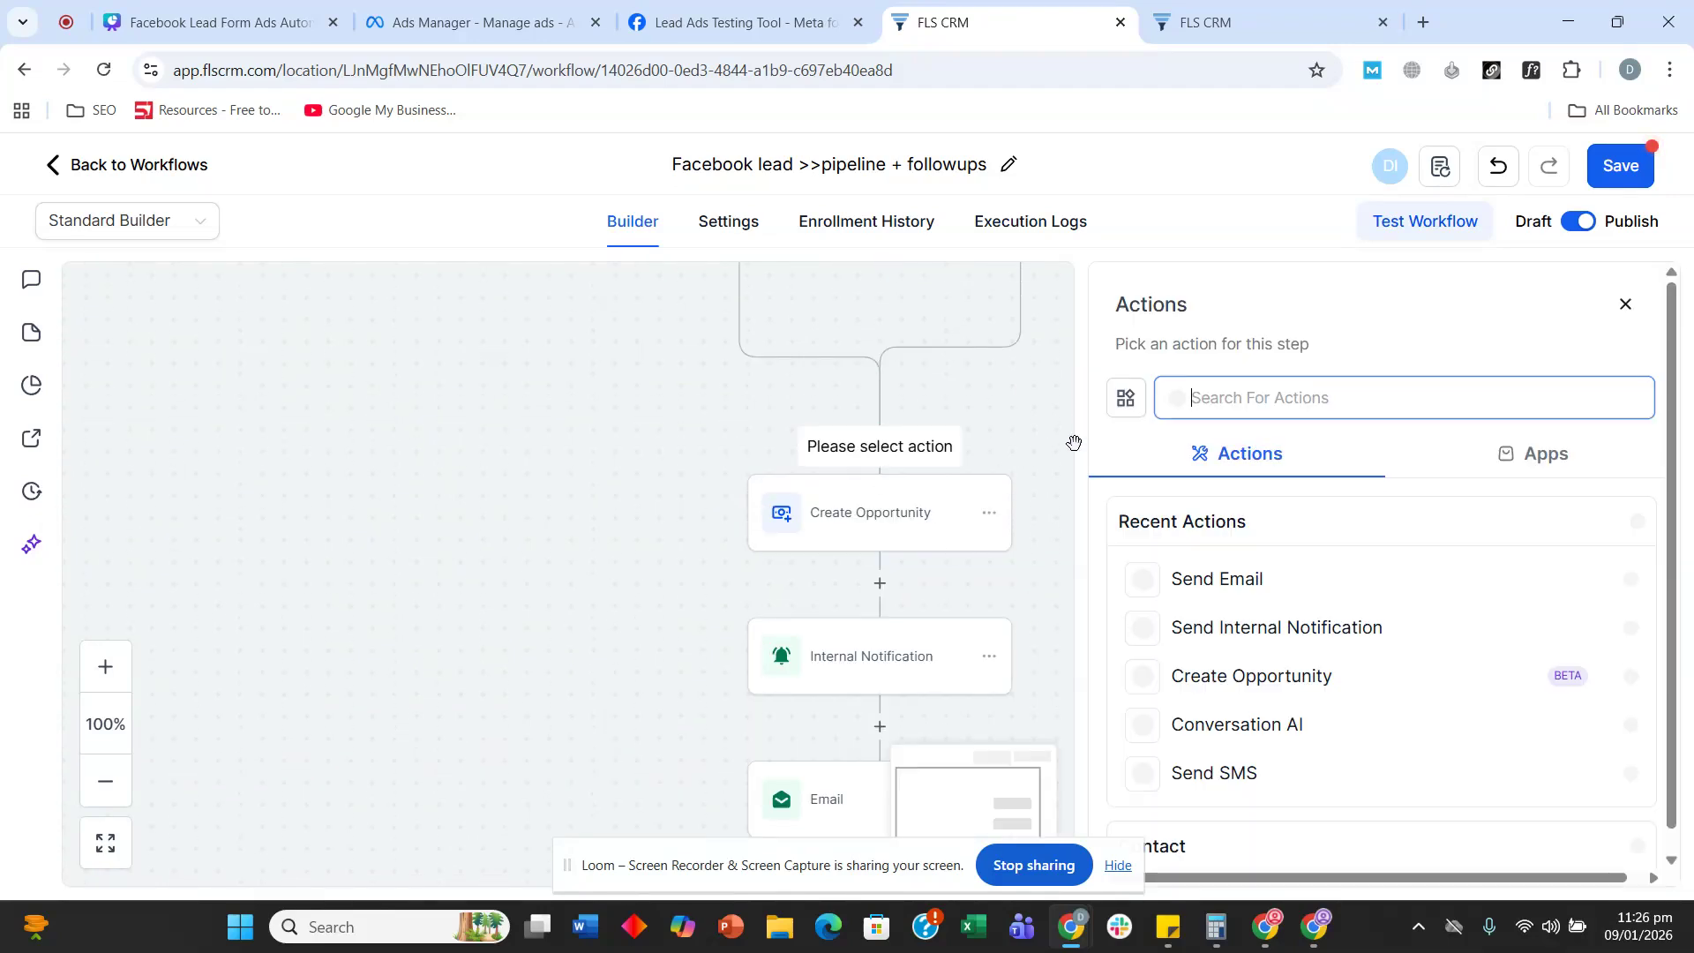
{"action": "type", "text": "ass"}
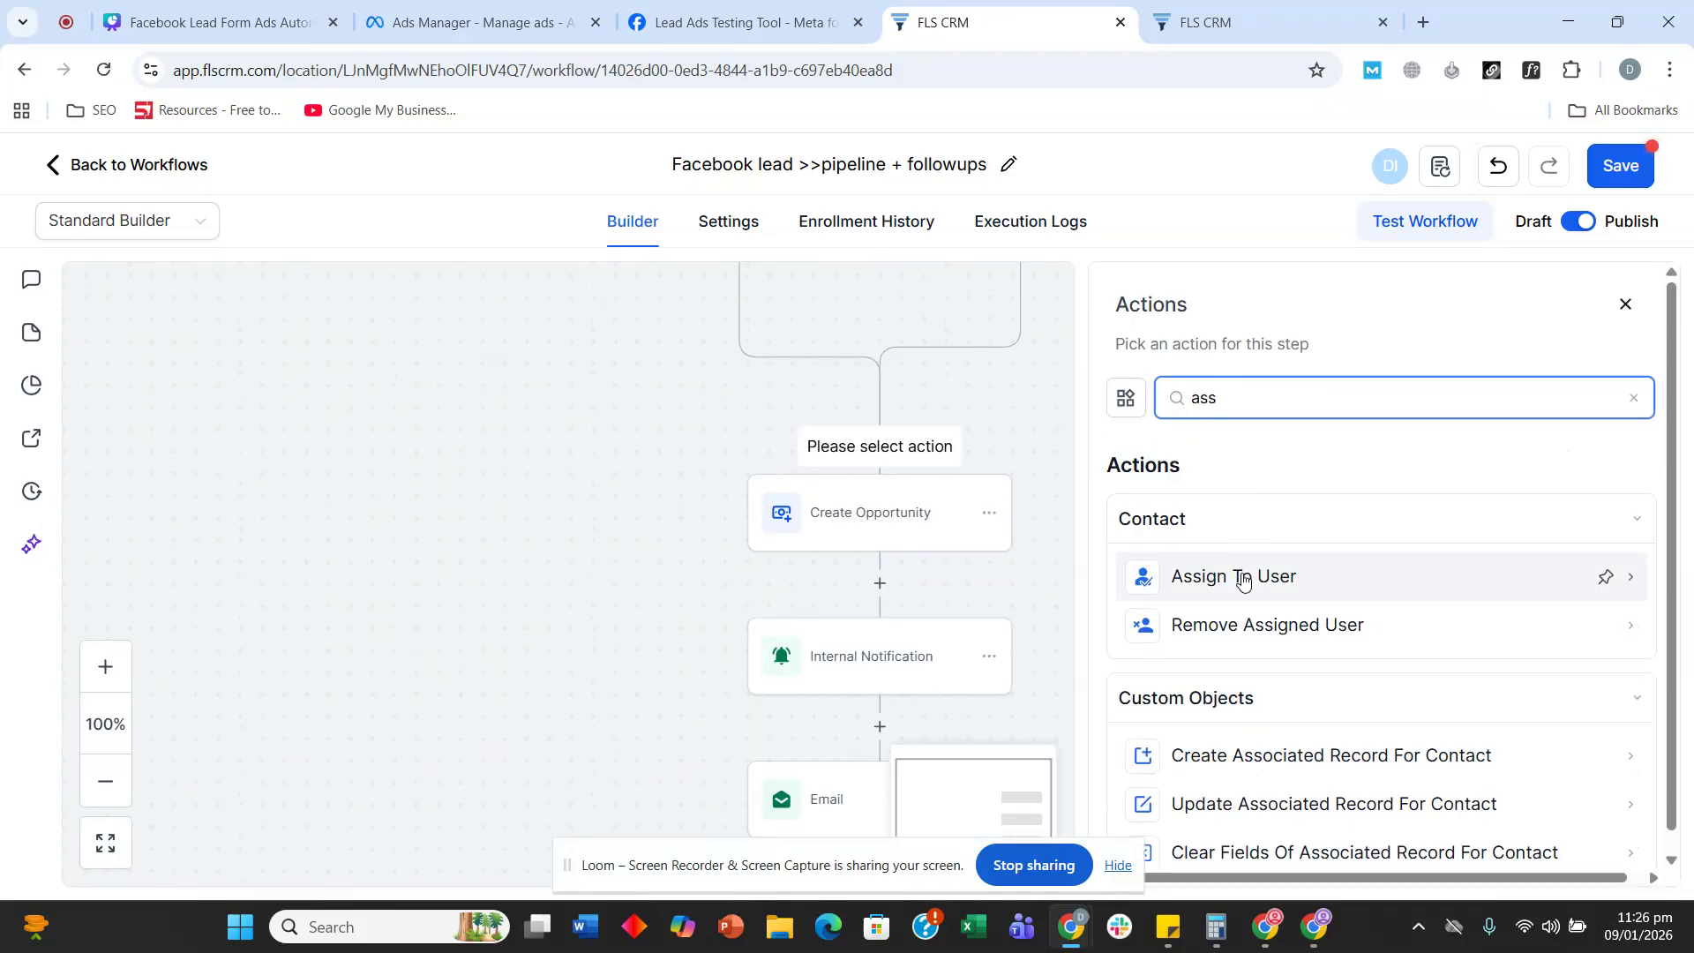
{"action": "left_click", "coordinate": [1236, 575]}
{"action": "left_click", "coordinate": [1184, 573]}
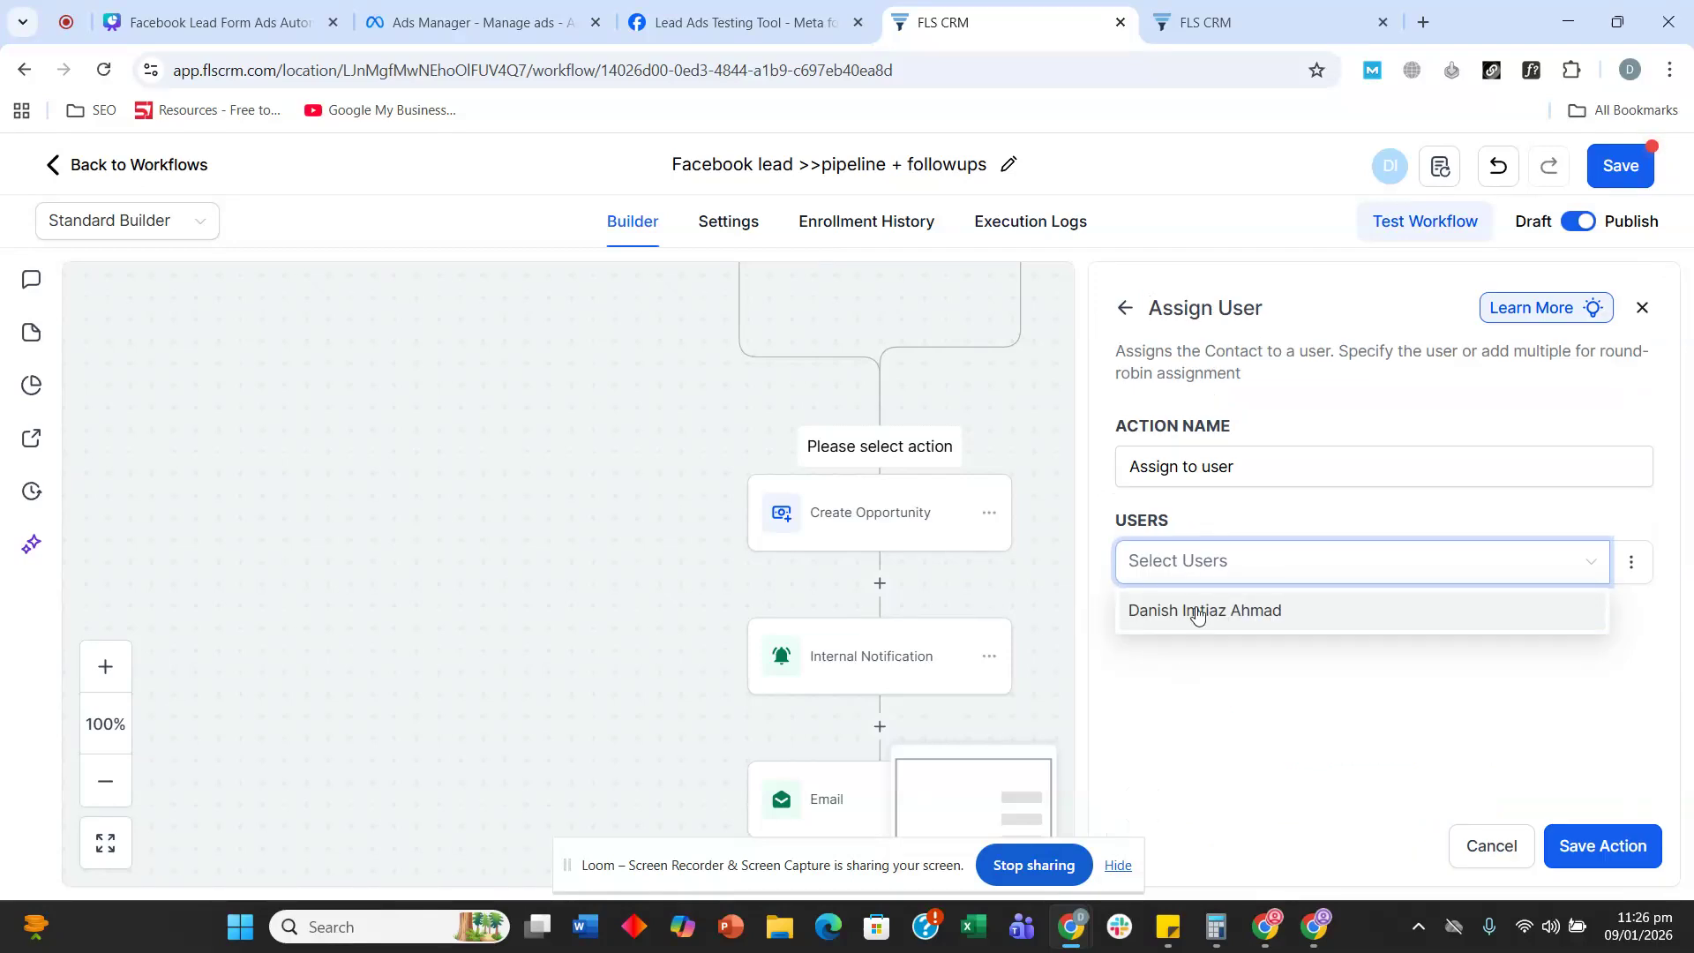
{"action": "left_click", "coordinate": [1194, 605]}
{"action": "left_click", "coordinate": [1588, 847]}
- Copy the full message text from the existing Email action and save that action again
{"action": "scroll", "coordinate": [1215, 586], "scroll_direction": "down", "scroll_amount": 6}
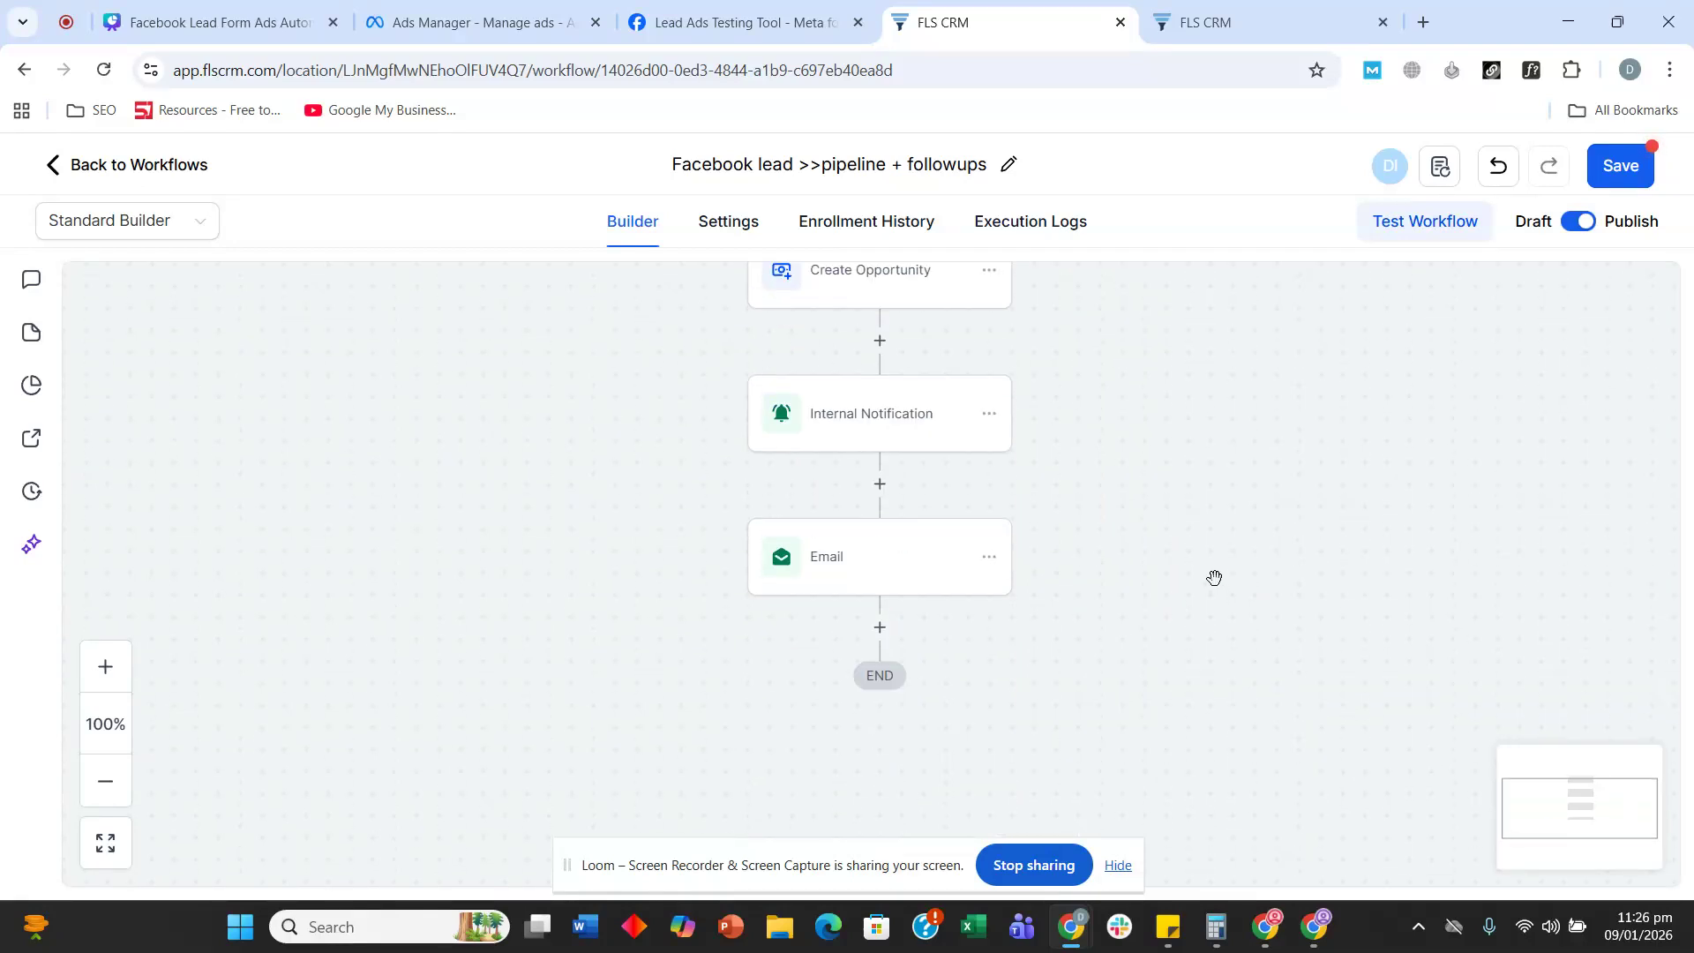
{"action": "left_click", "coordinate": [885, 474]}
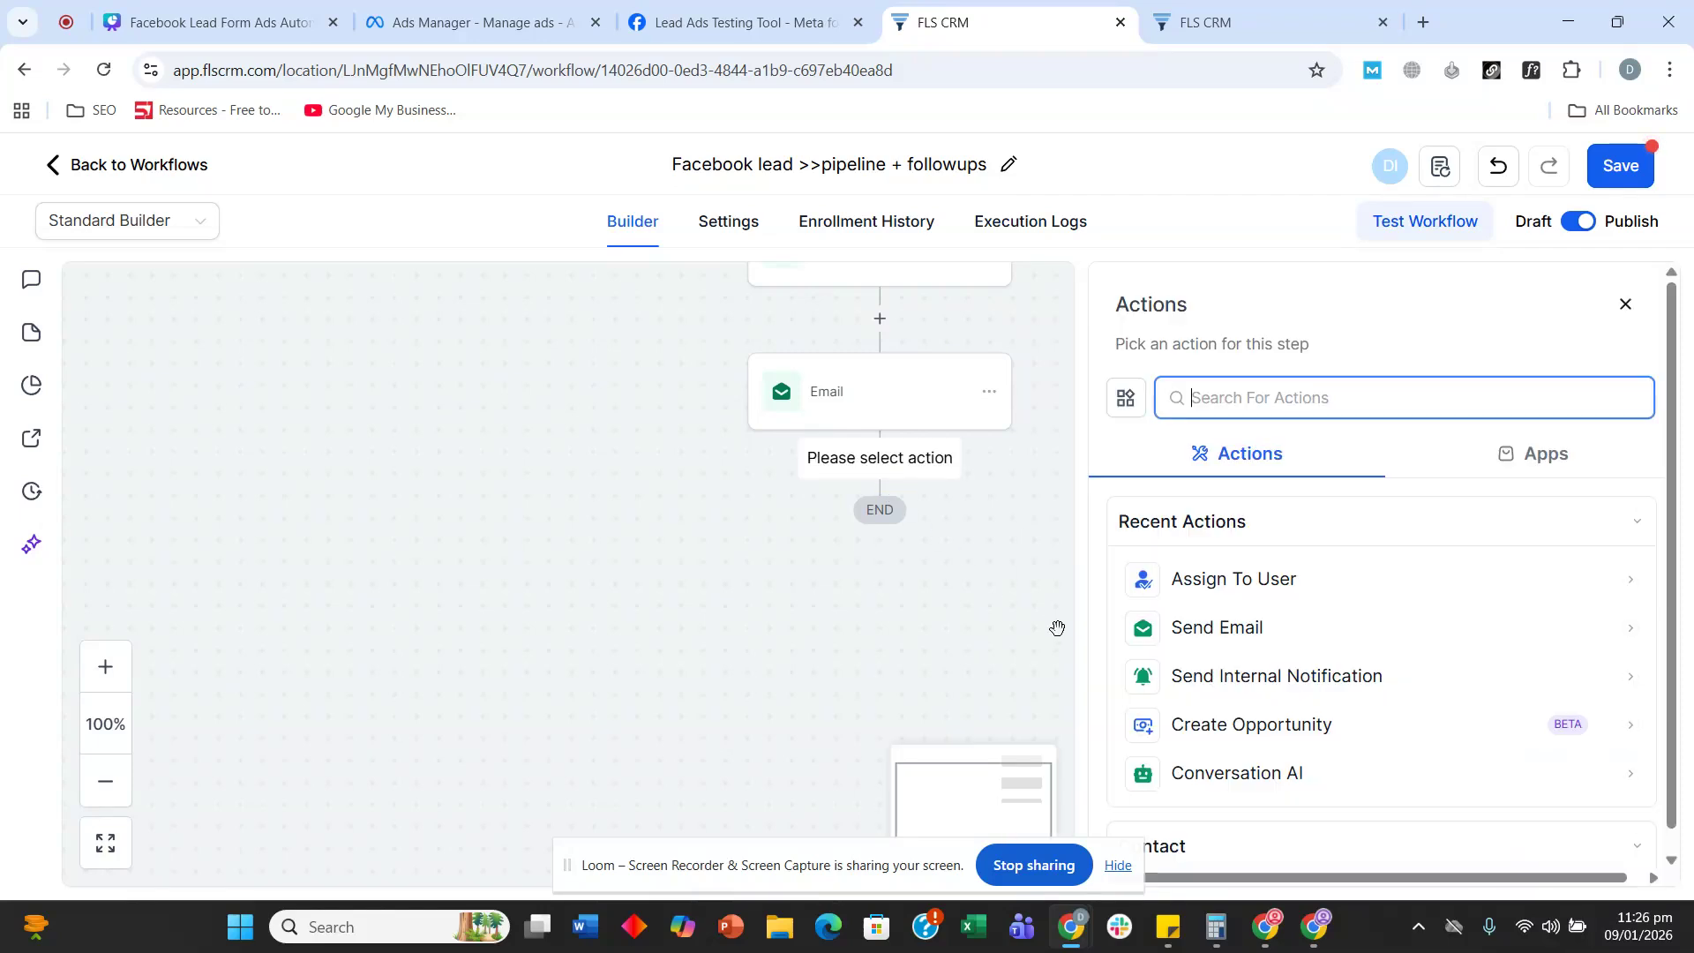
{"action": "left_click", "coordinate": [893, 394]}
{"action": "scroll", "coordinate": [1324, 548], "scroll_direction": "down", "scroll_amount": 10}
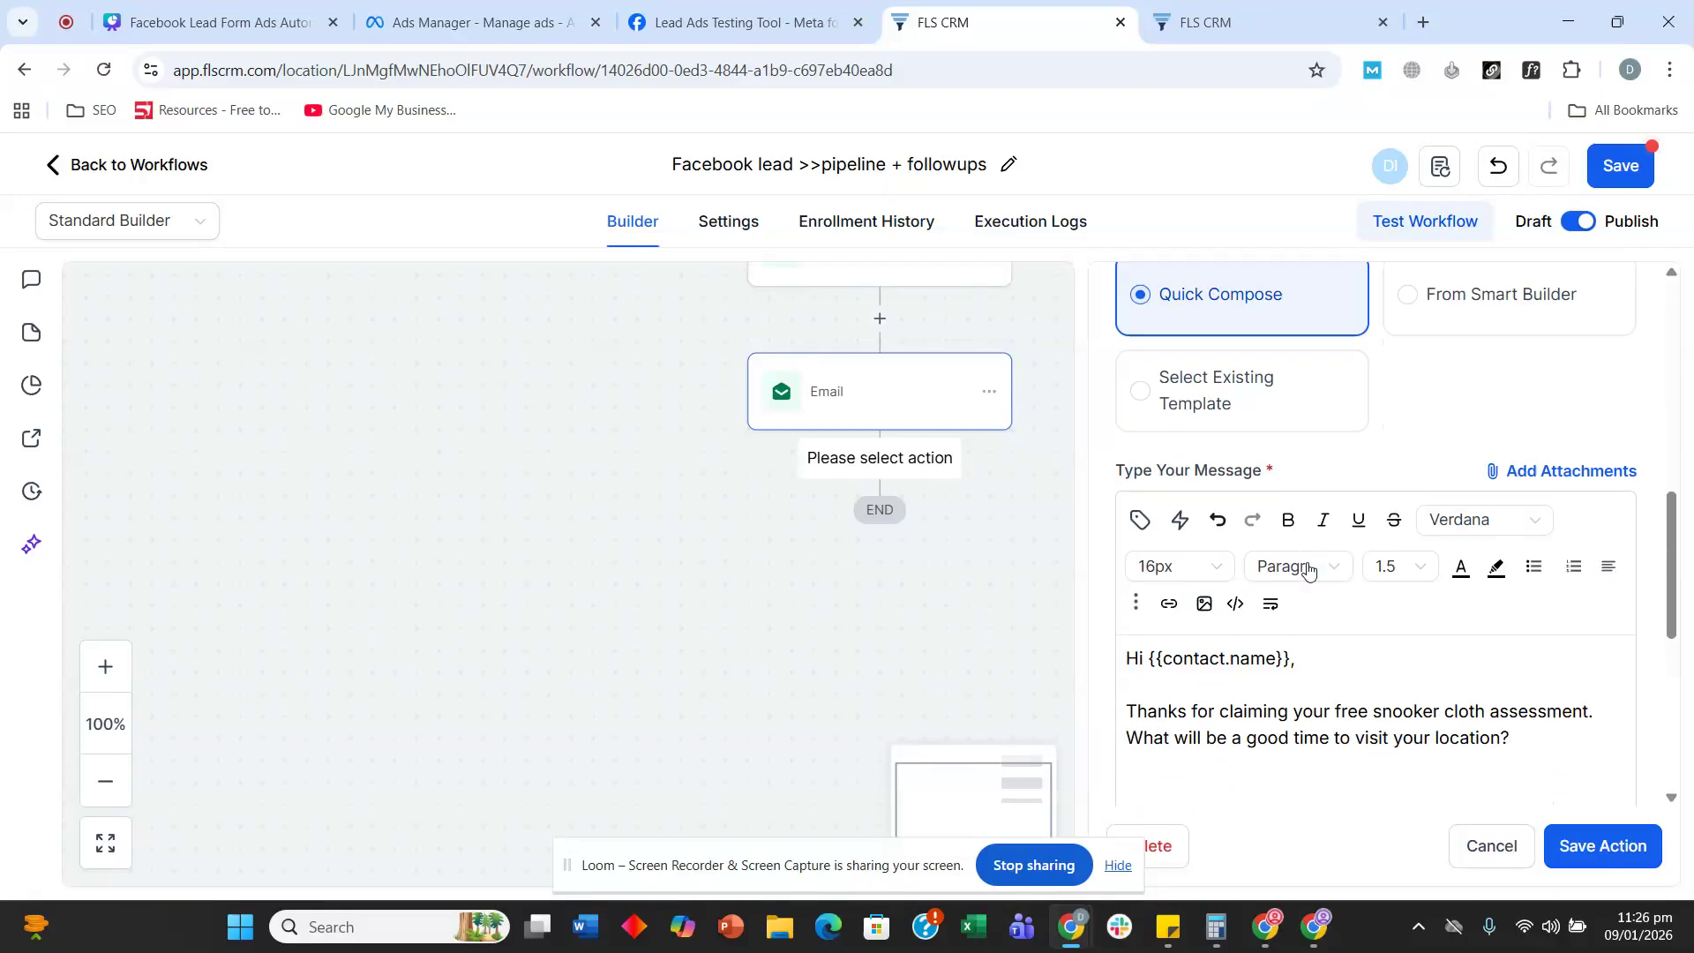
{"action": "key", "text": "ctrl+a"}
{"action": "key", "text": "ctrl+c"}
{"action": "left_click", "coordinate": [1599, 847]}
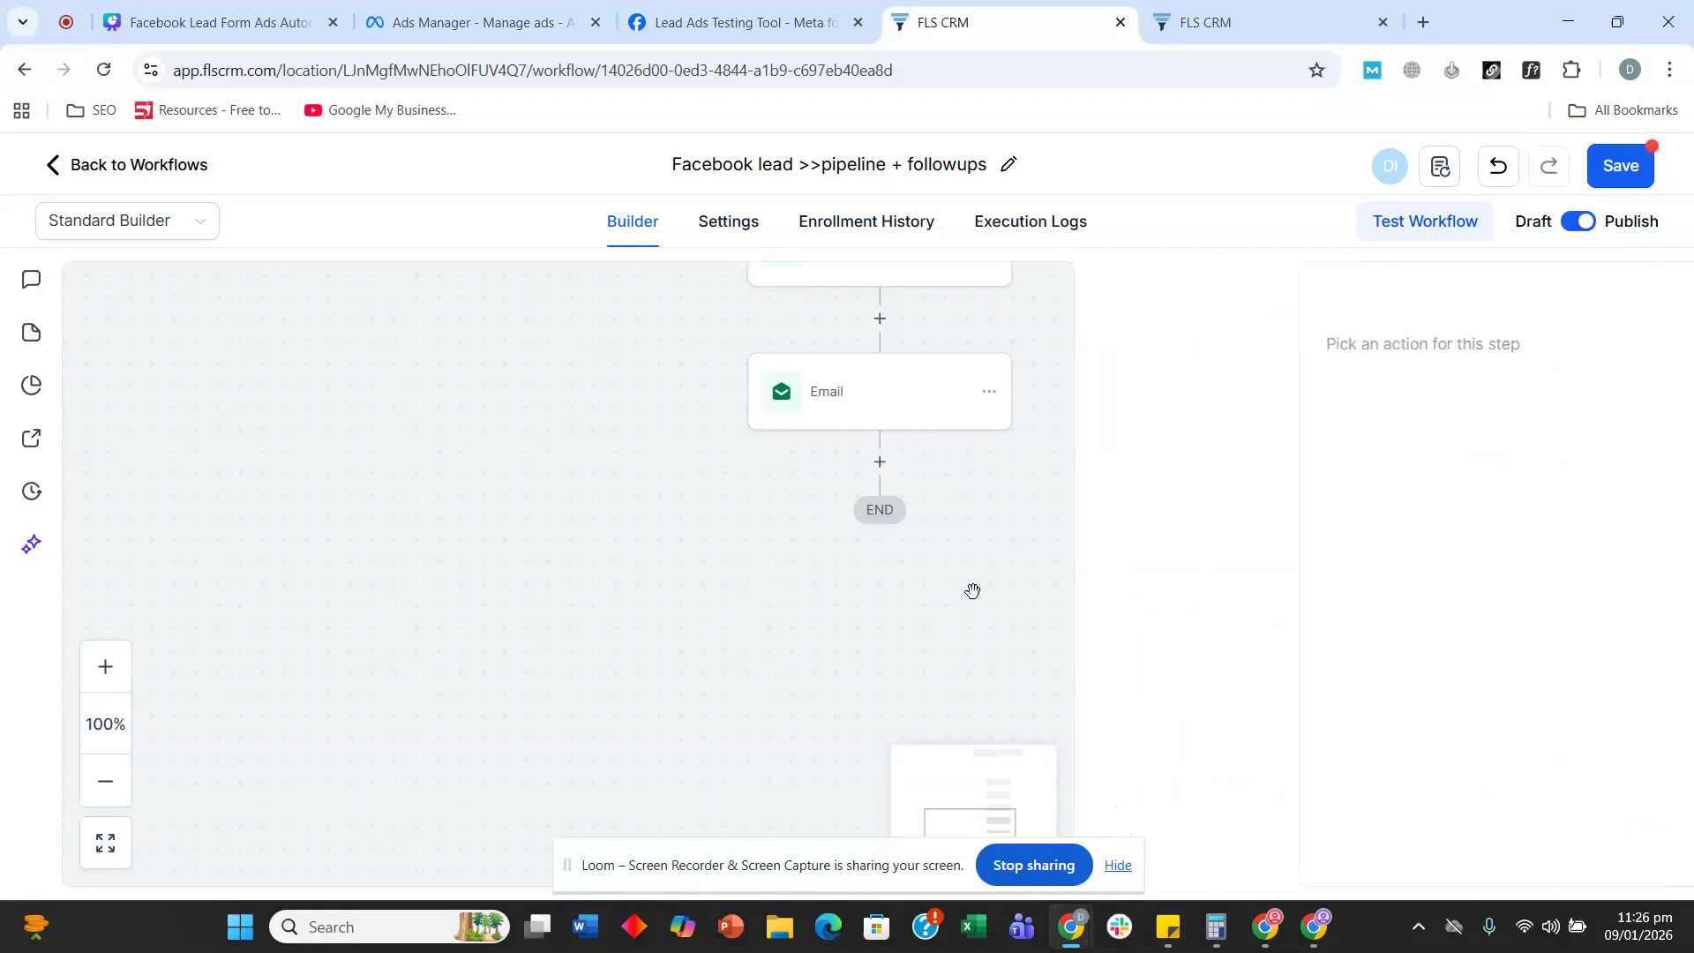
- Add a Send SMS action after the Email action, paste the copied message as its text, and save it
{"action": "left_click", "coordinate": [880, 462]}
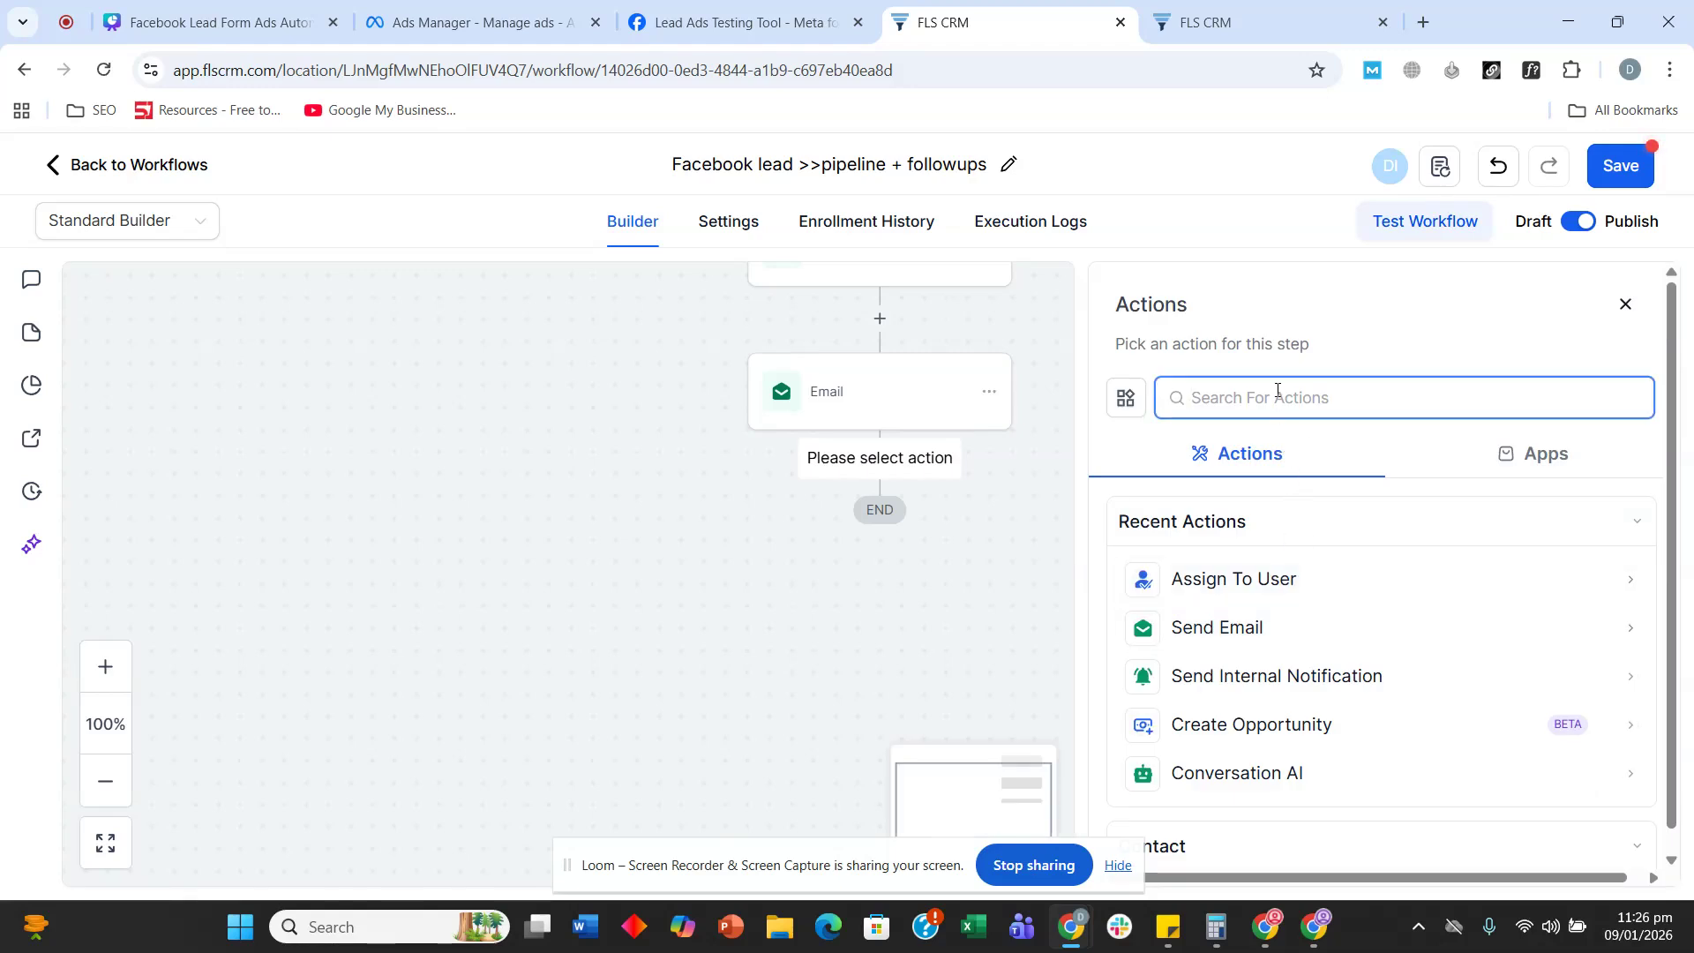
{"action": "type", "text": "sms"}
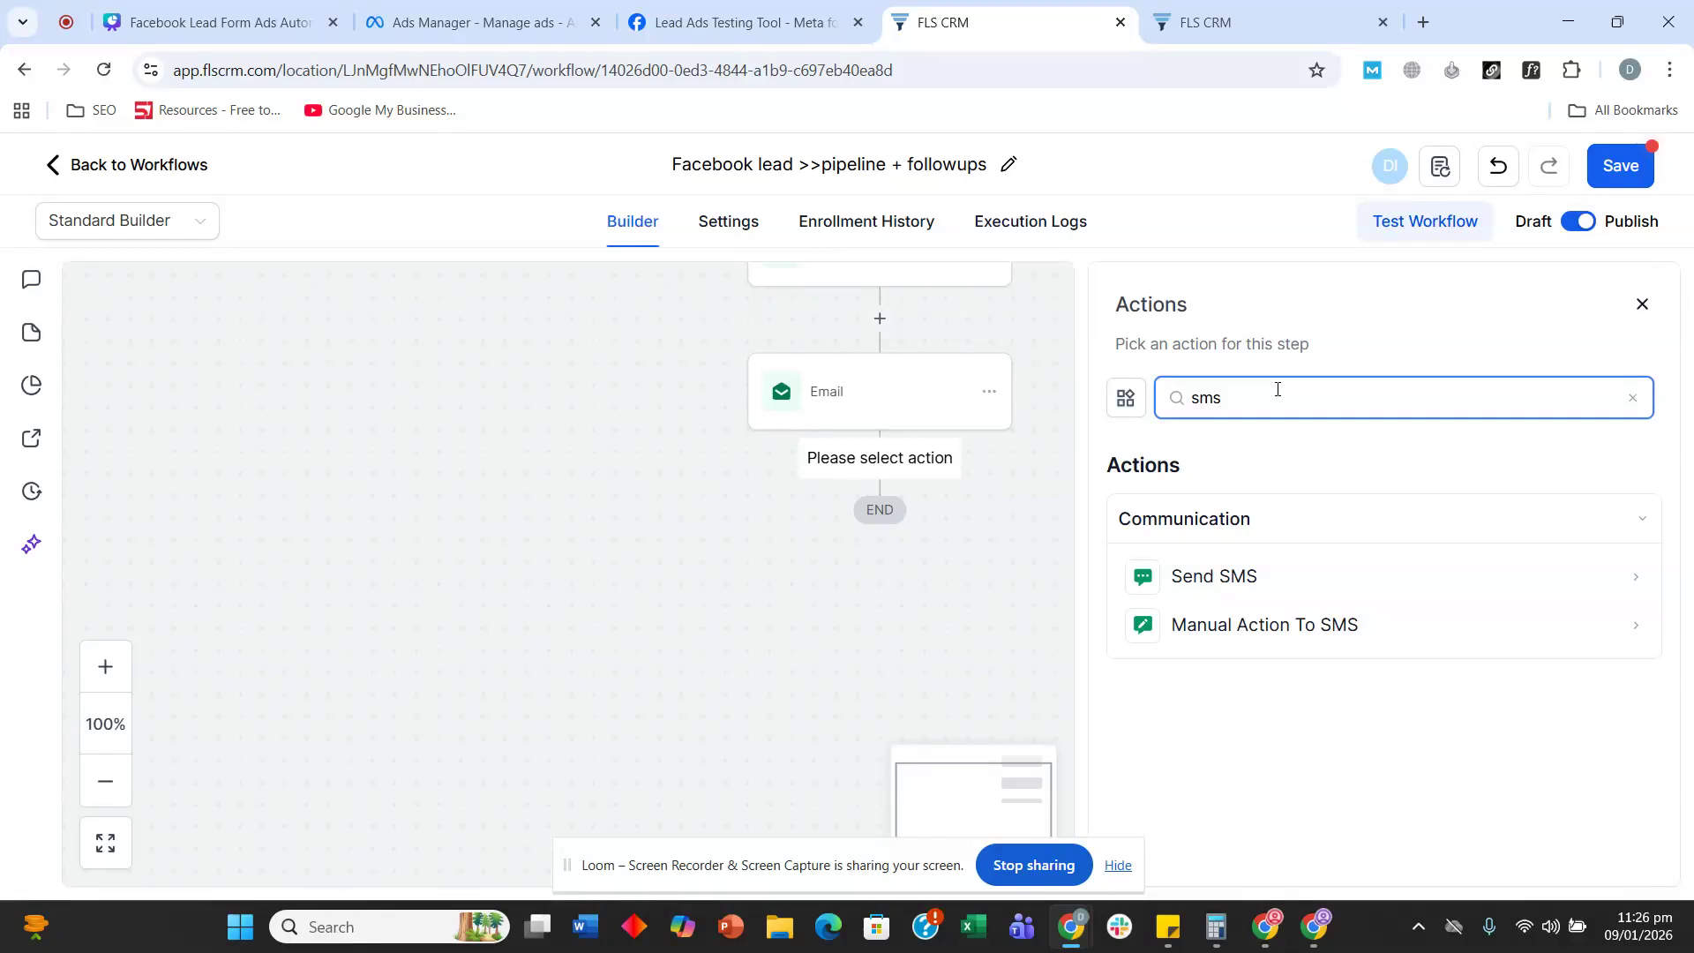
{"action": "left_click", "coordinate": [1272, 576]}
{"action": "scroll", "coordinate": [1179, 488], "scroll_direction": "down", "scroll_amount": 2}
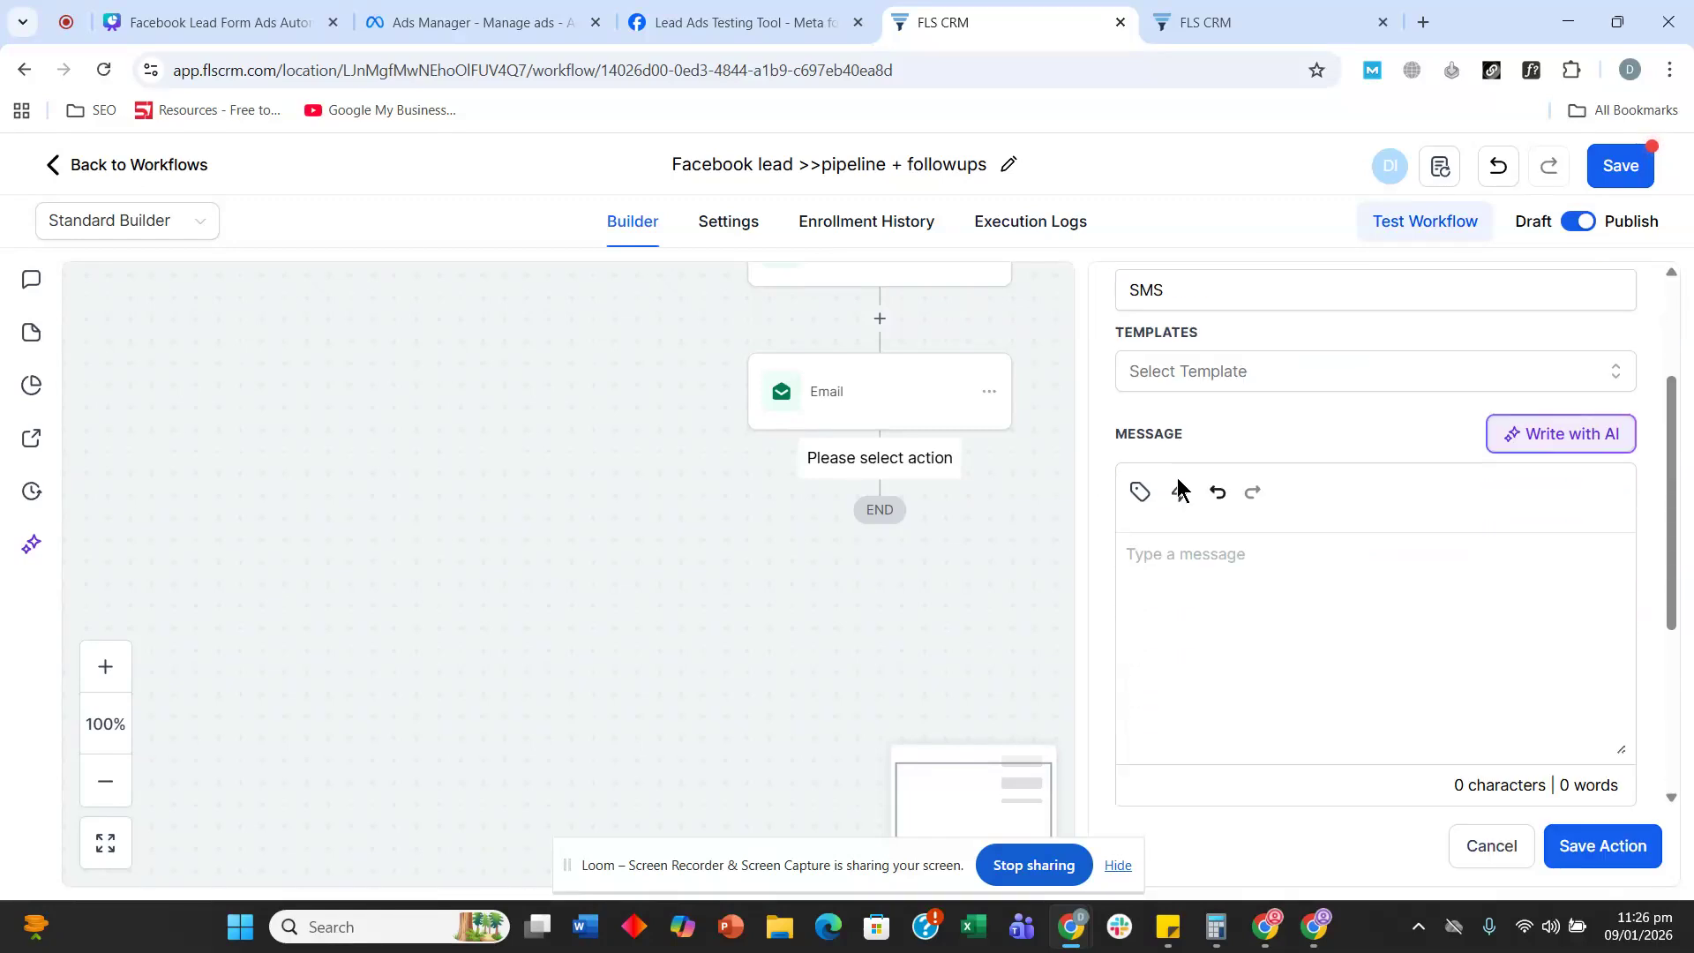
{"action": "left_click", "coordinate": [1233, 609]}
{"action": "key", "text": "ctrl+v"}
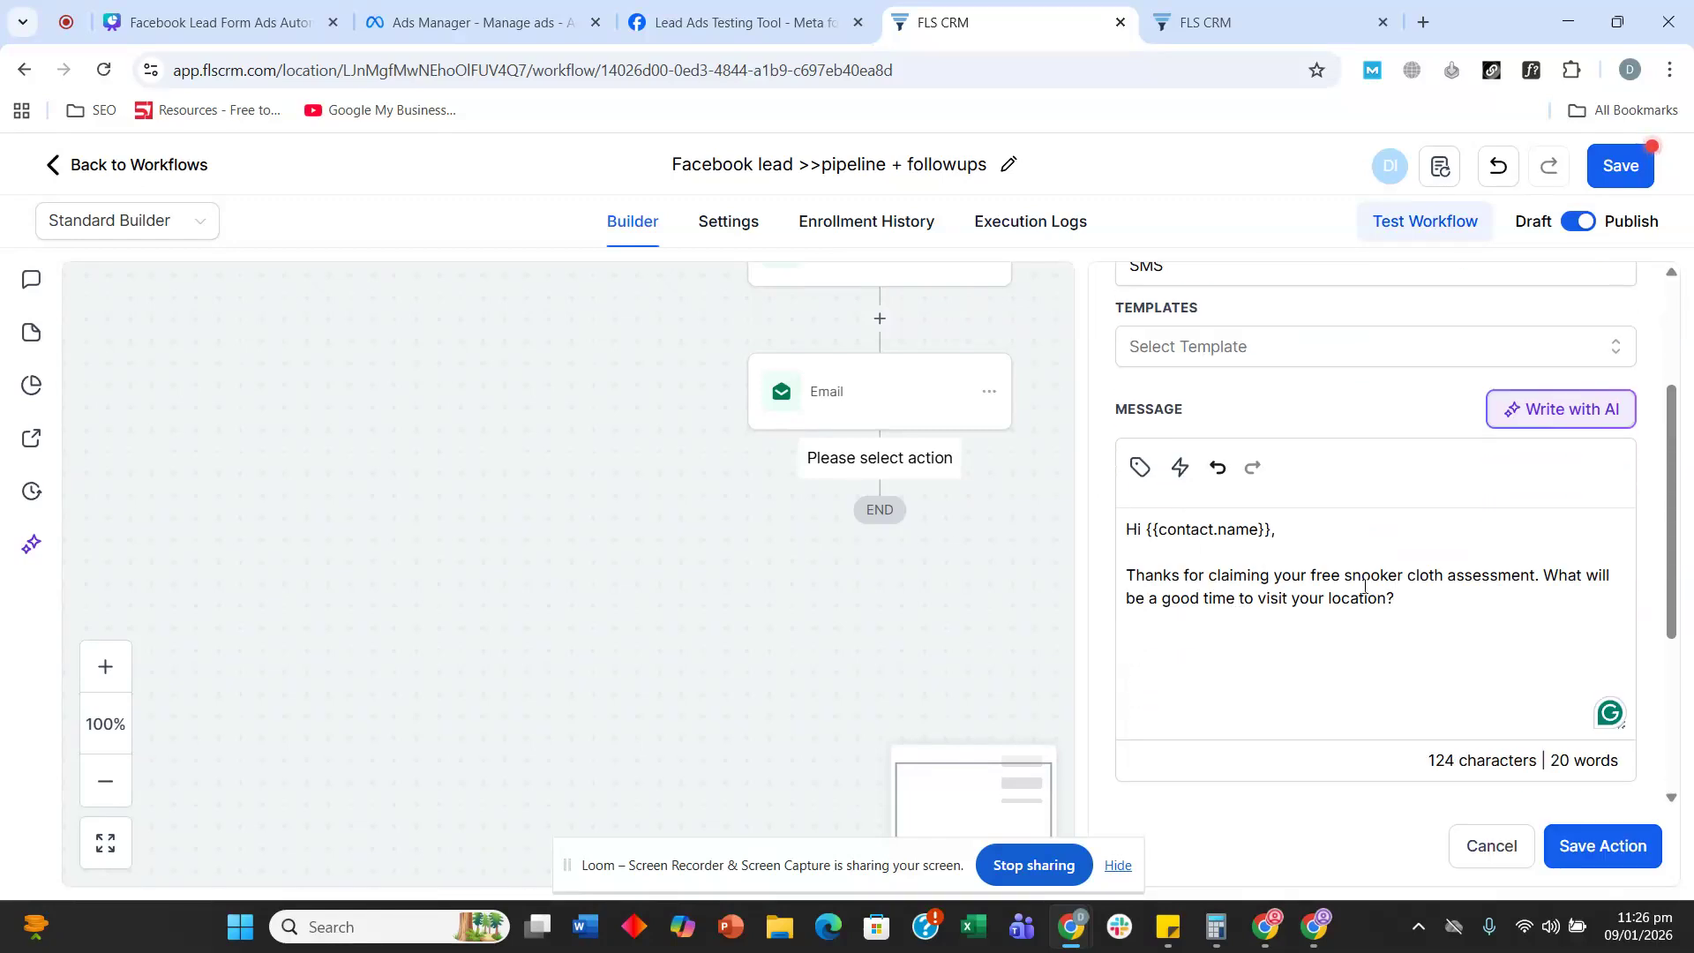
{"action": "left_click", "coordinate": [1602, 847]}
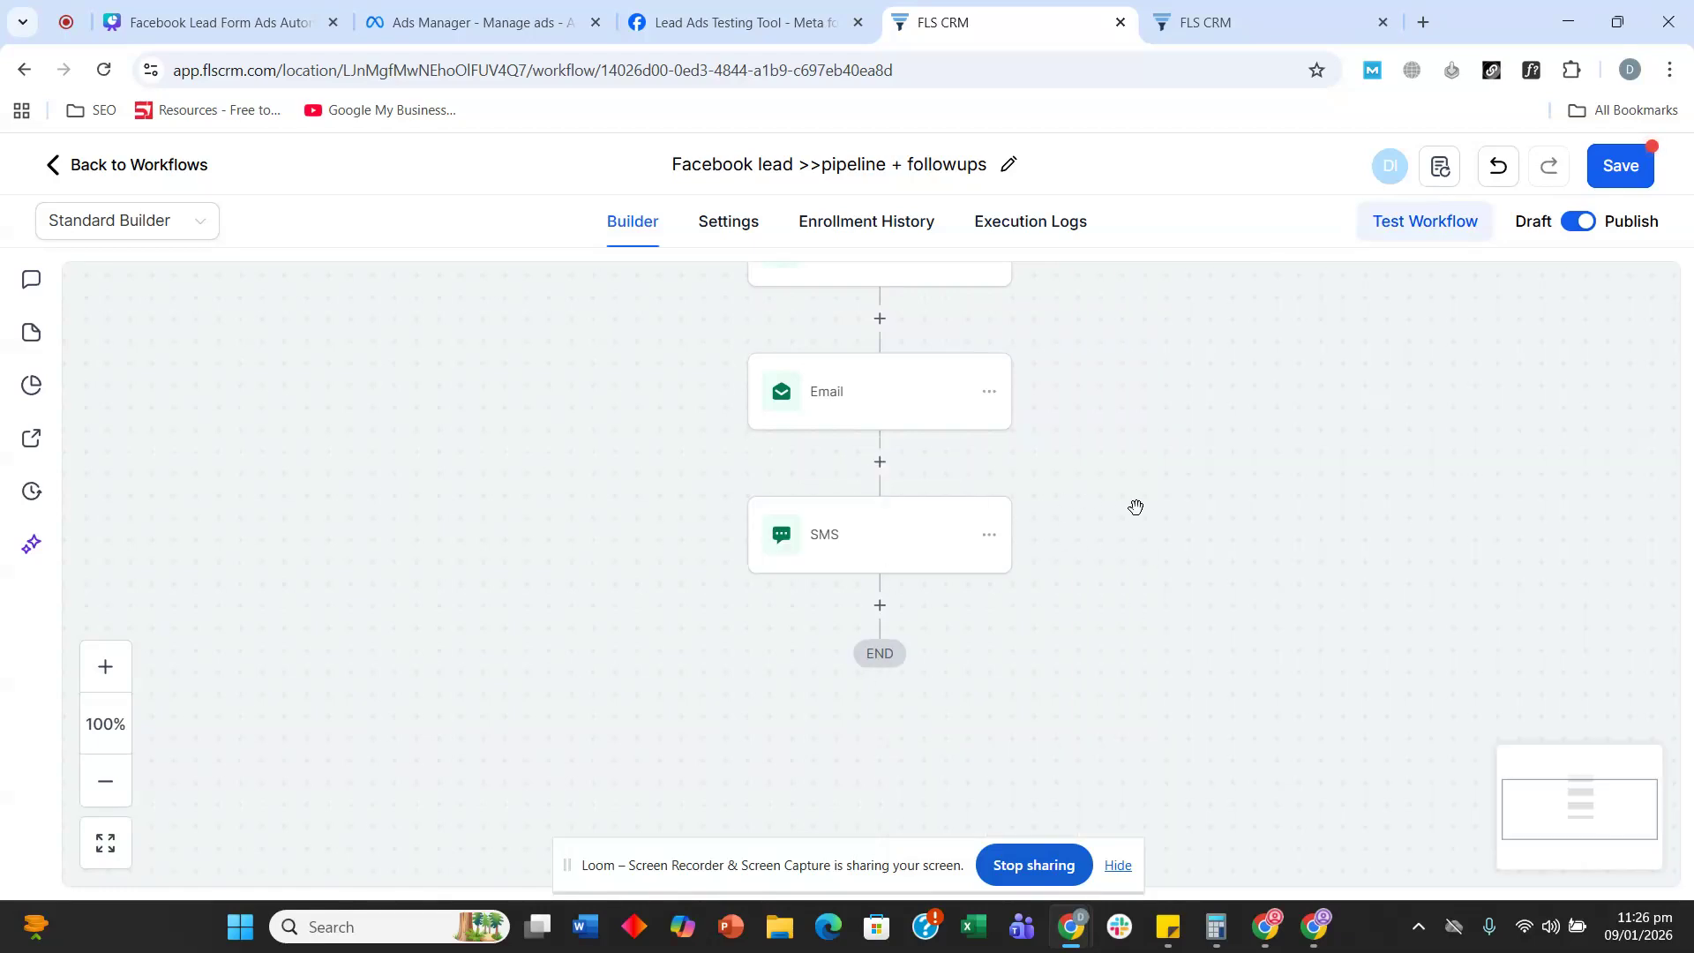
- Add a Wait action after the SMS action with a time delay of 2 hours and save it
{"action": "scroll", "coordinate": [1259, 578], "scroll_direction": "up", "scroll_amount": 2}
{"action": "scroll", "coordinate": [1259, 574], "scroll_direction": "down", "scroll_amount": 3}
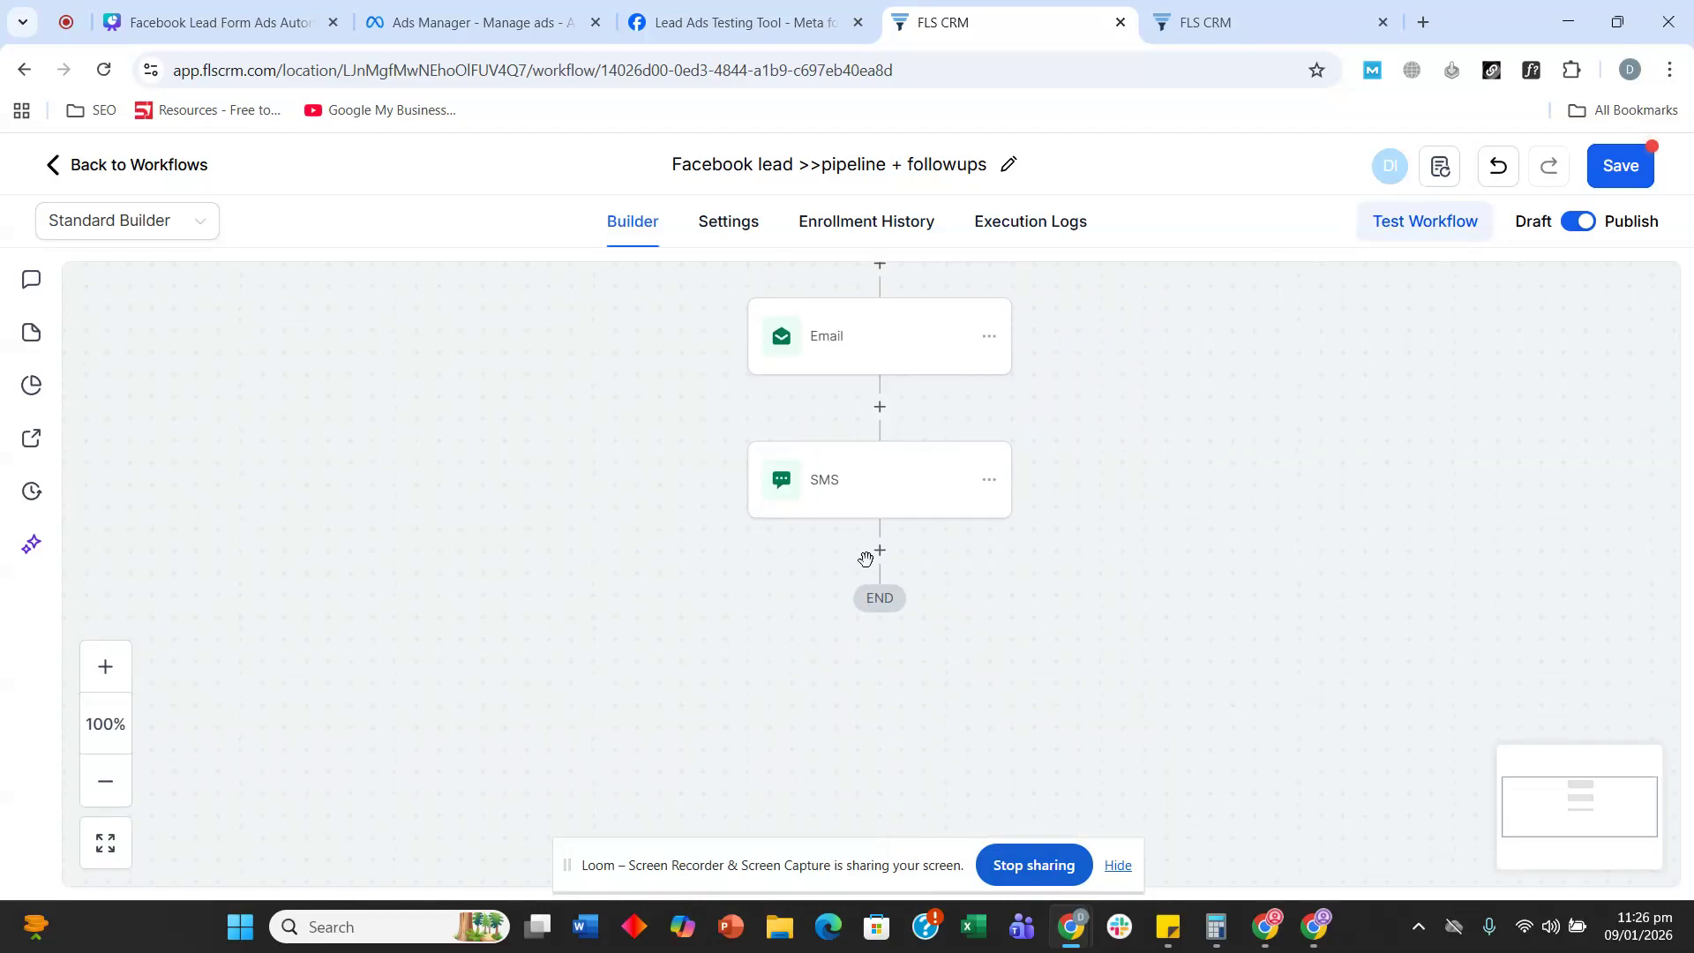
{"action": "left_click", "coordinate": [880, 550]}
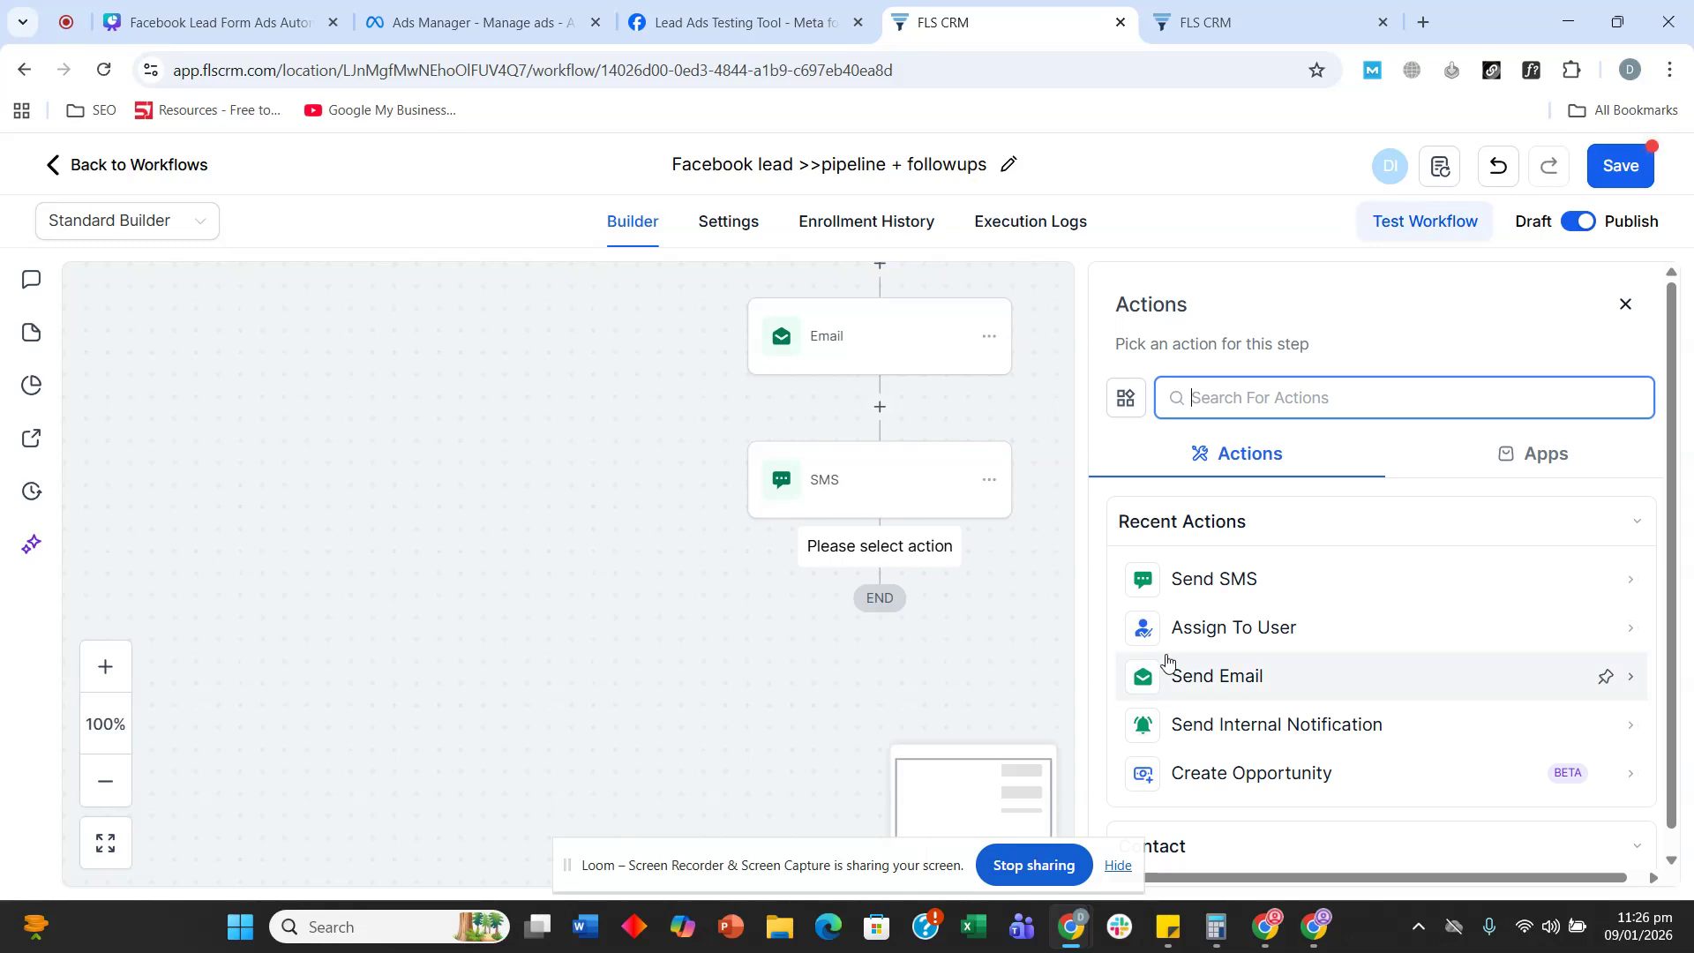
{"action": "type", "text": "wai"}
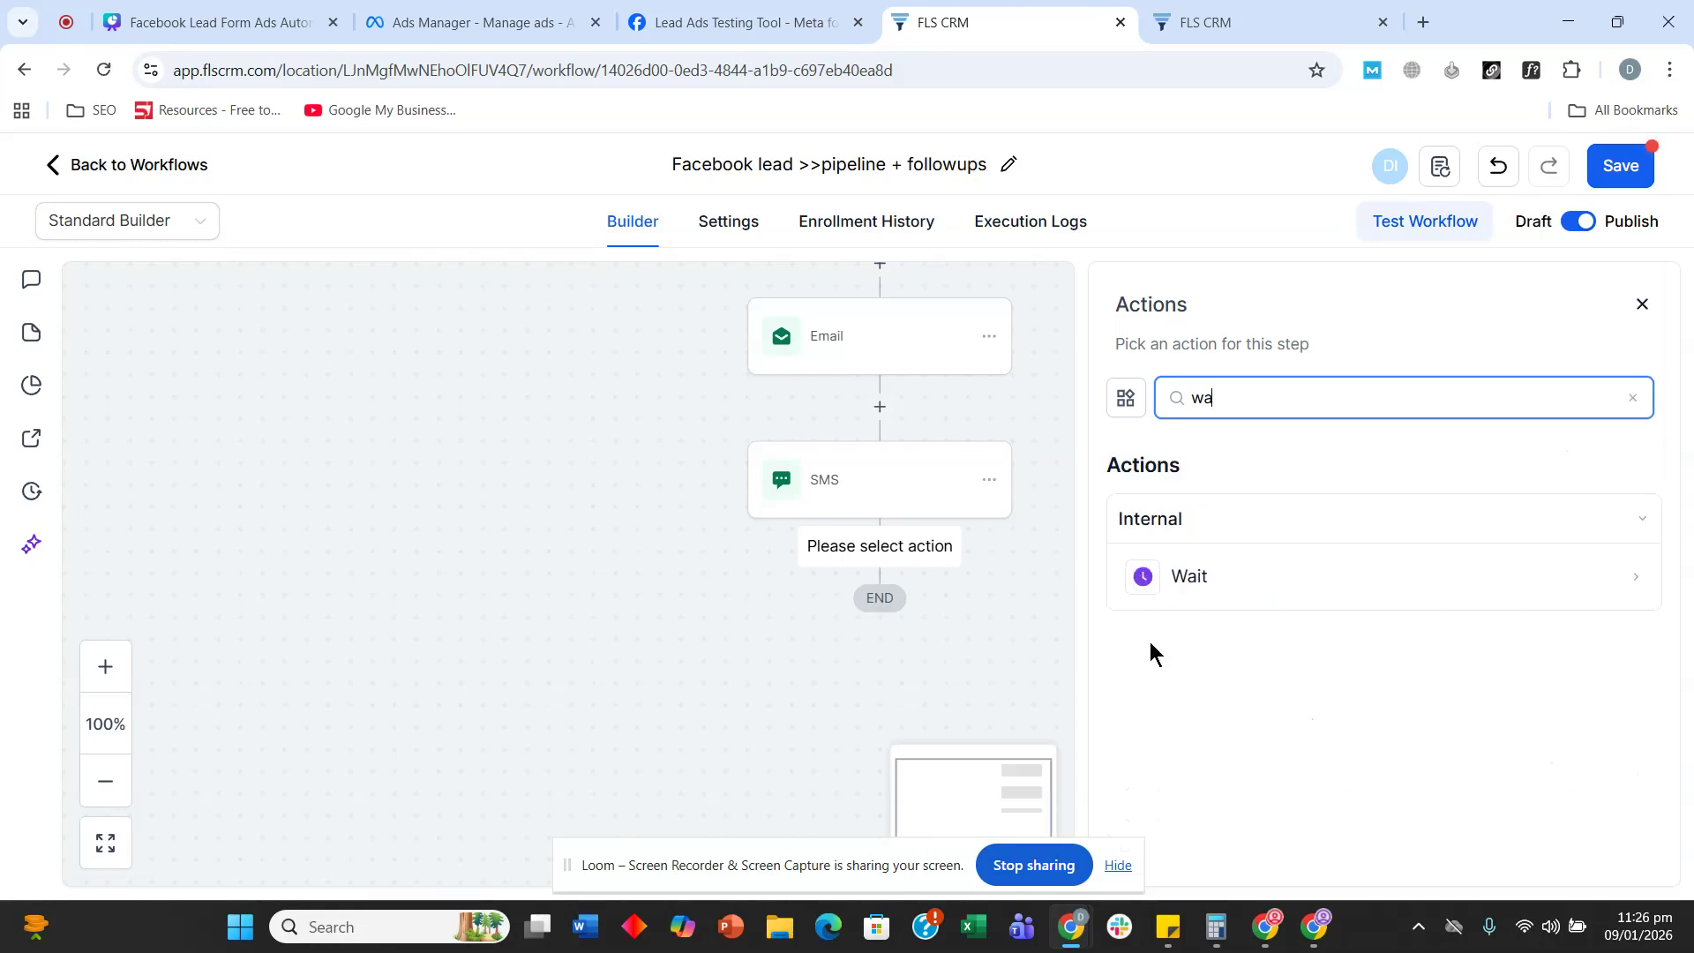
{"action": "left_click", "coordinate": [1171, 600]}
{"action": "left_click", "coordinate": [913, 632]}
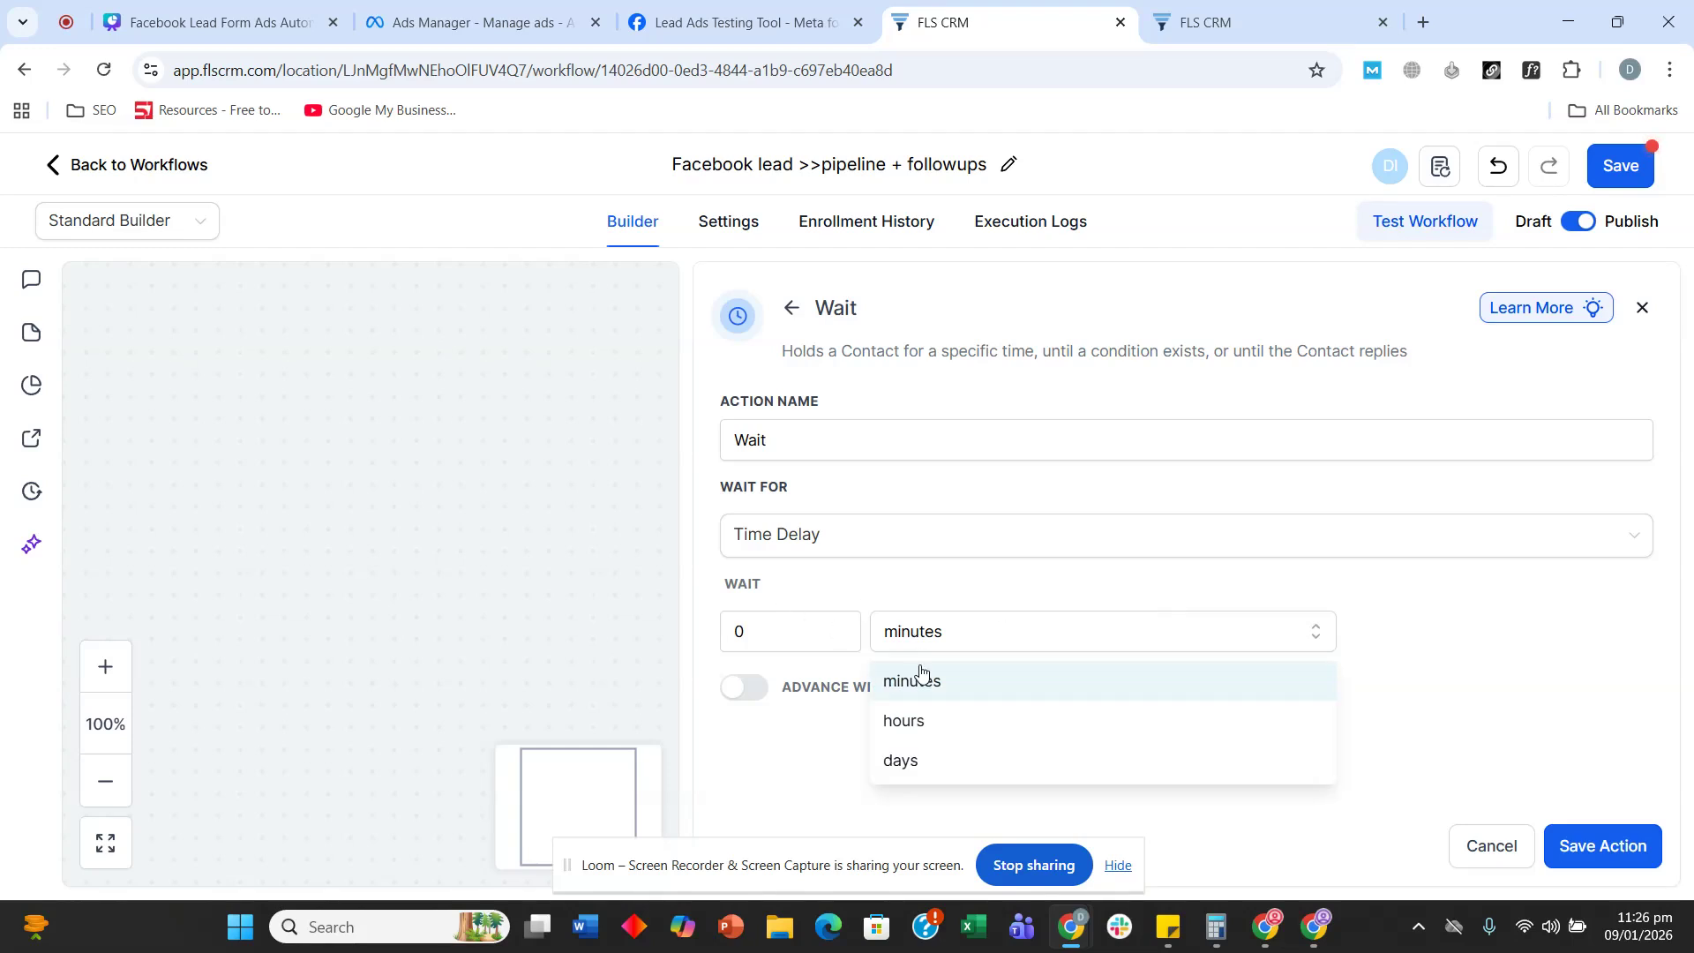
{"action": "left_click", "coordinate": [926, 722]}
{"action": "double_click", "coordinate": [745, 632]}
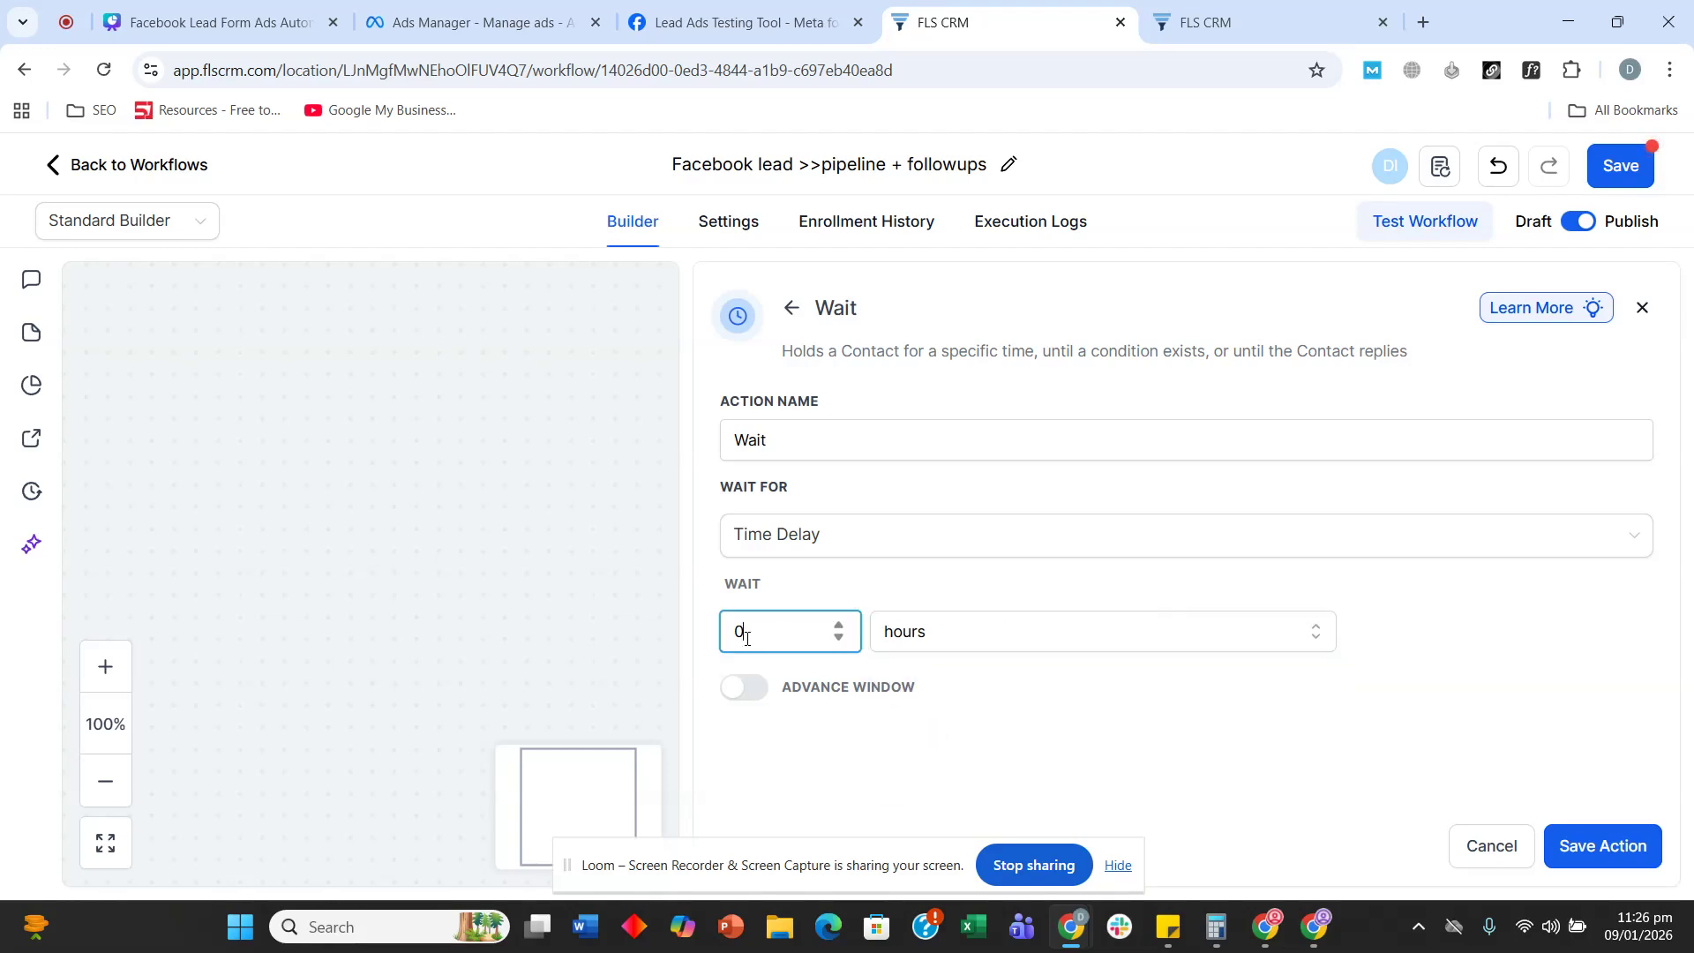
{"action": "type", "text": "2"}
{"action": "left_click", "coordinate": [1604, 845]}
- Reopen the Wait action and change what it waits for to Email Event
{"action": "left_click", "coordinate": [881, 472]}
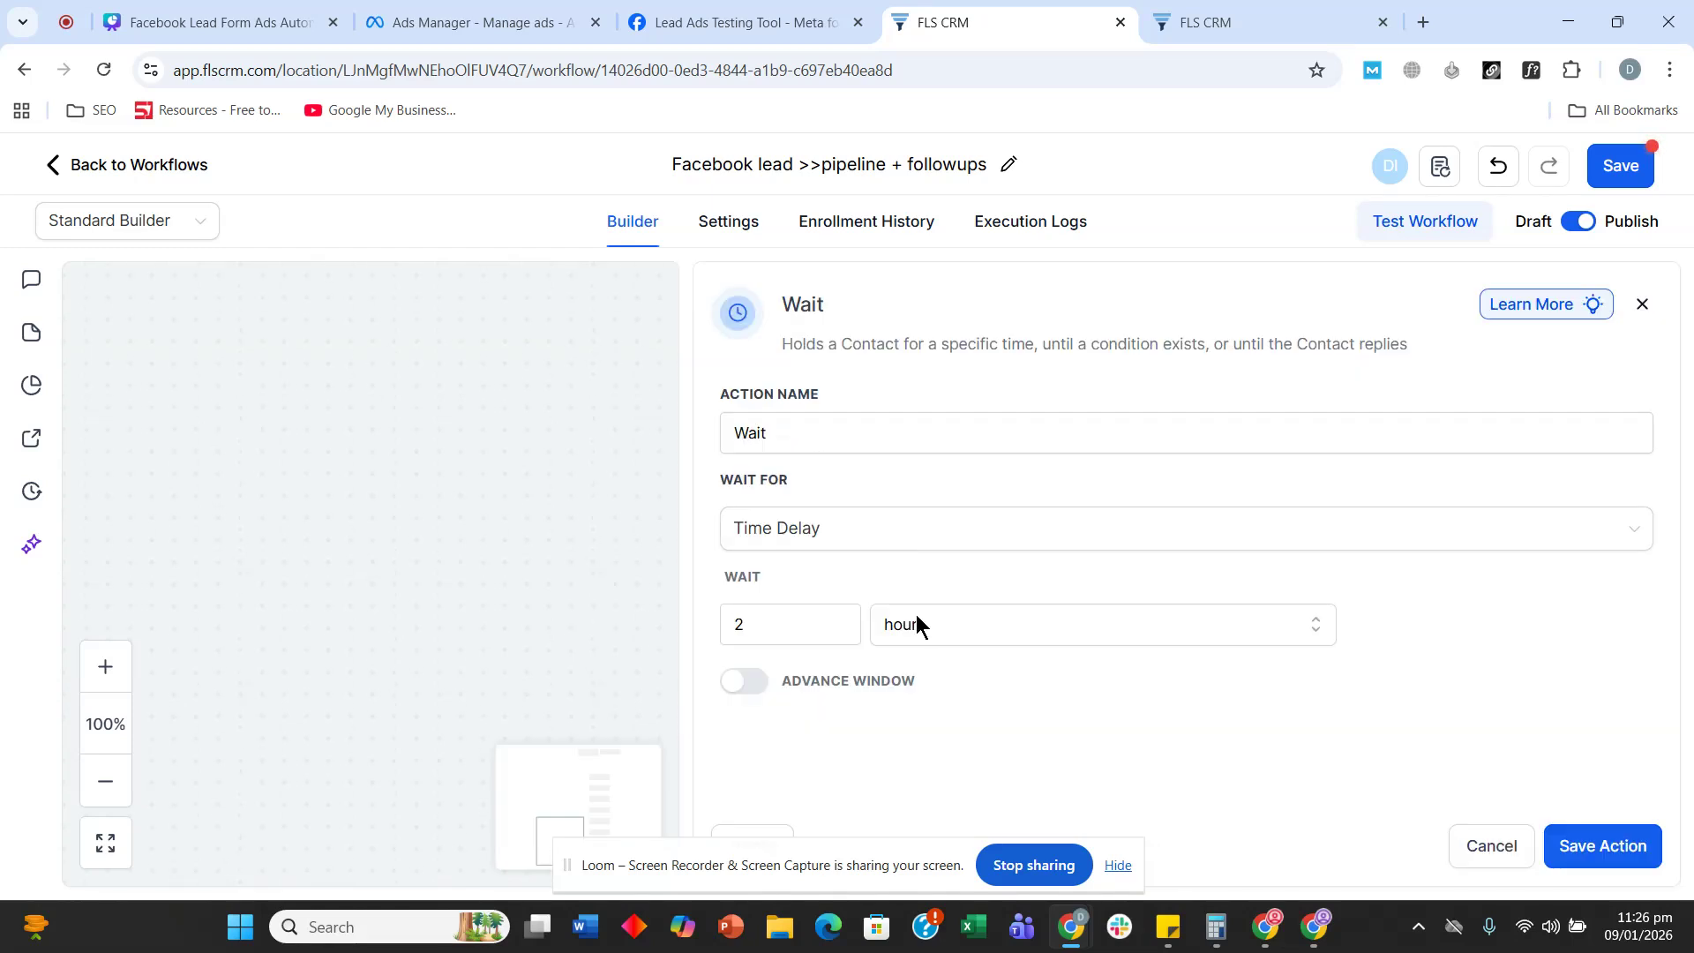
{"action": "left_click", "coordinate": [839, 528]}
{"action": "scroll", "coordinate": [847, 591], "scroll_direction": "down", "scroll_amount": 1}
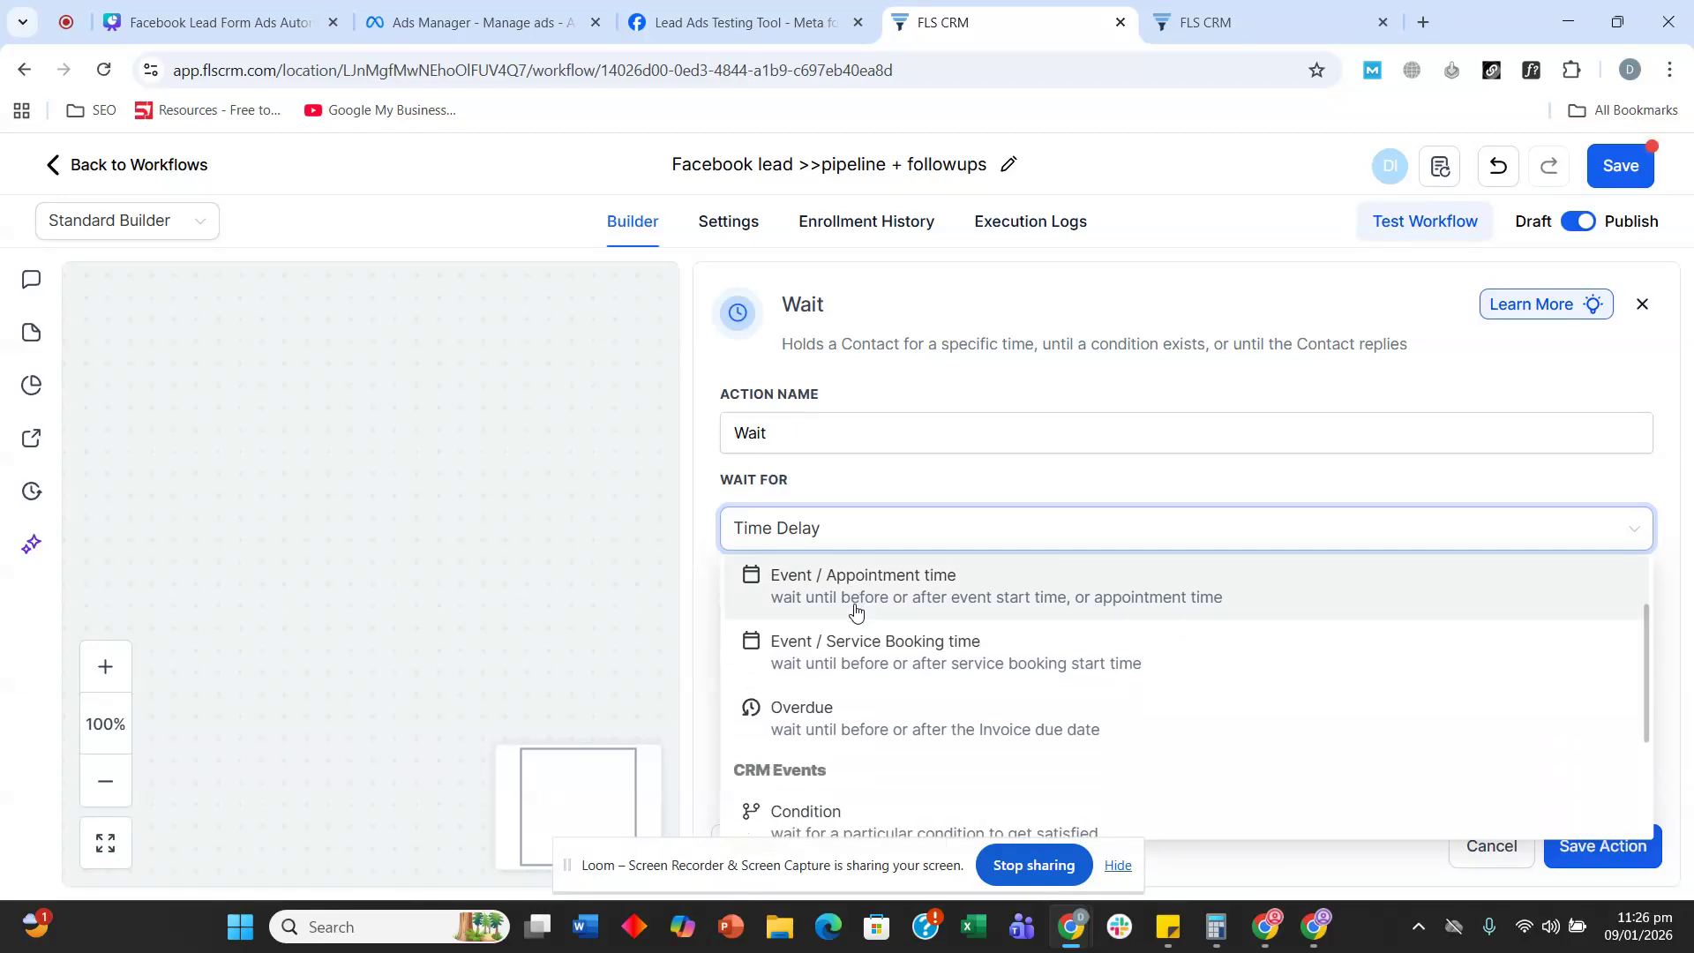
{"action": "scroll", "coordinate": [856, 609], "scroll_direction": "down", "scroll_amount": 1}
{"action": "scroll", "coordinate": [856, 609], "scroll_direction": "up", "scroll_amount": 2}
{"action": "scroll", "coordinate": [858, 614], "scroll_direction": "down", "scroll_amount": 2}
{"action": "scroll", "coordinate": [861, 617], "scroll_direction": "down", "scroll_amount": 1}
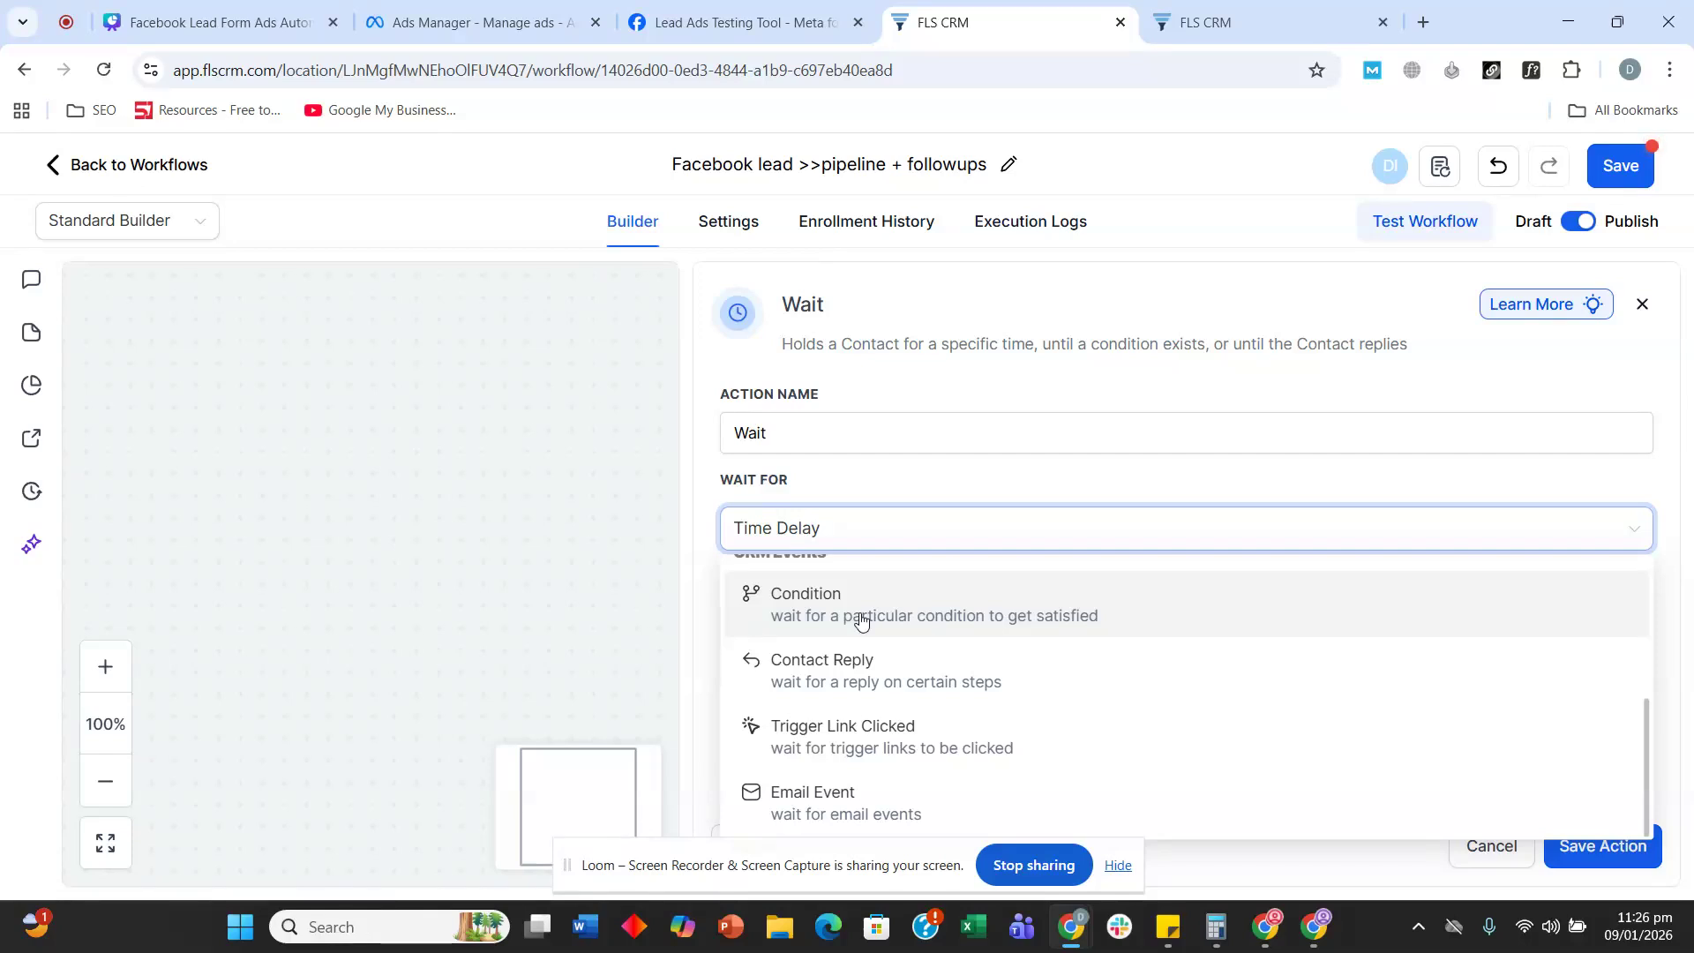
{"action": "left_click", "coordinate": [816, 798]}
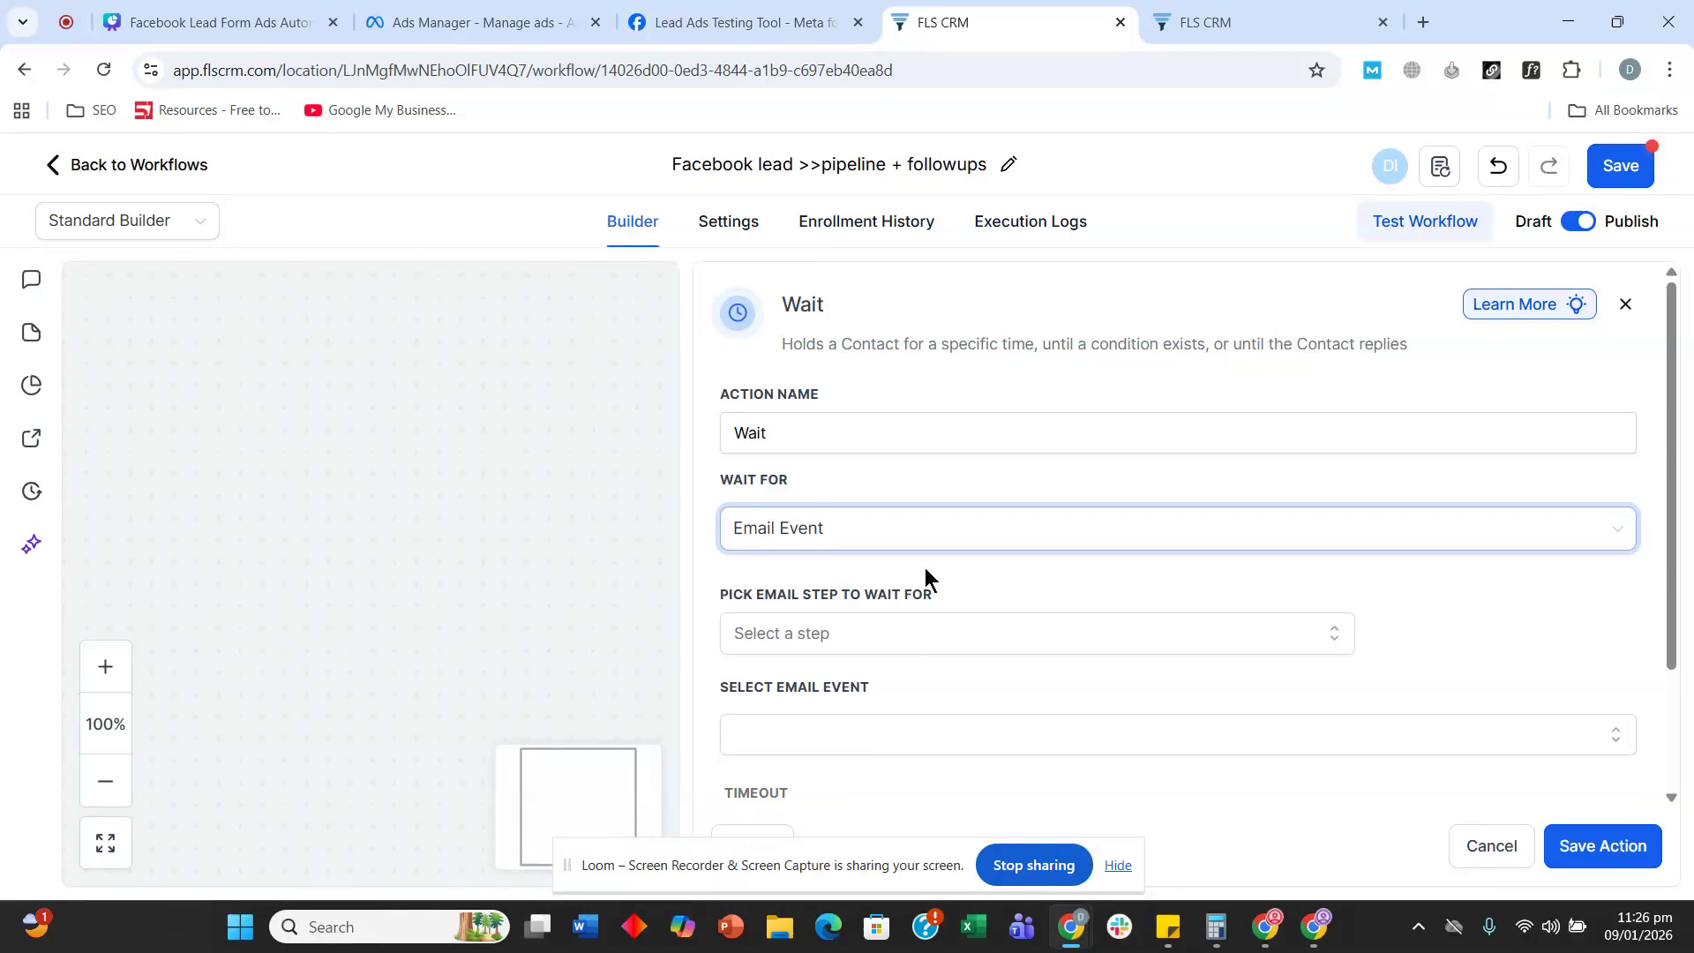
- Choose Email as the email step that the Wait action waits for
{"action": "left_click", "coordinate": [913, 633]}
{"action": "scroll", "coordinate": [907, 637], "scroll_direction": "down", "scroll_amount": 2}
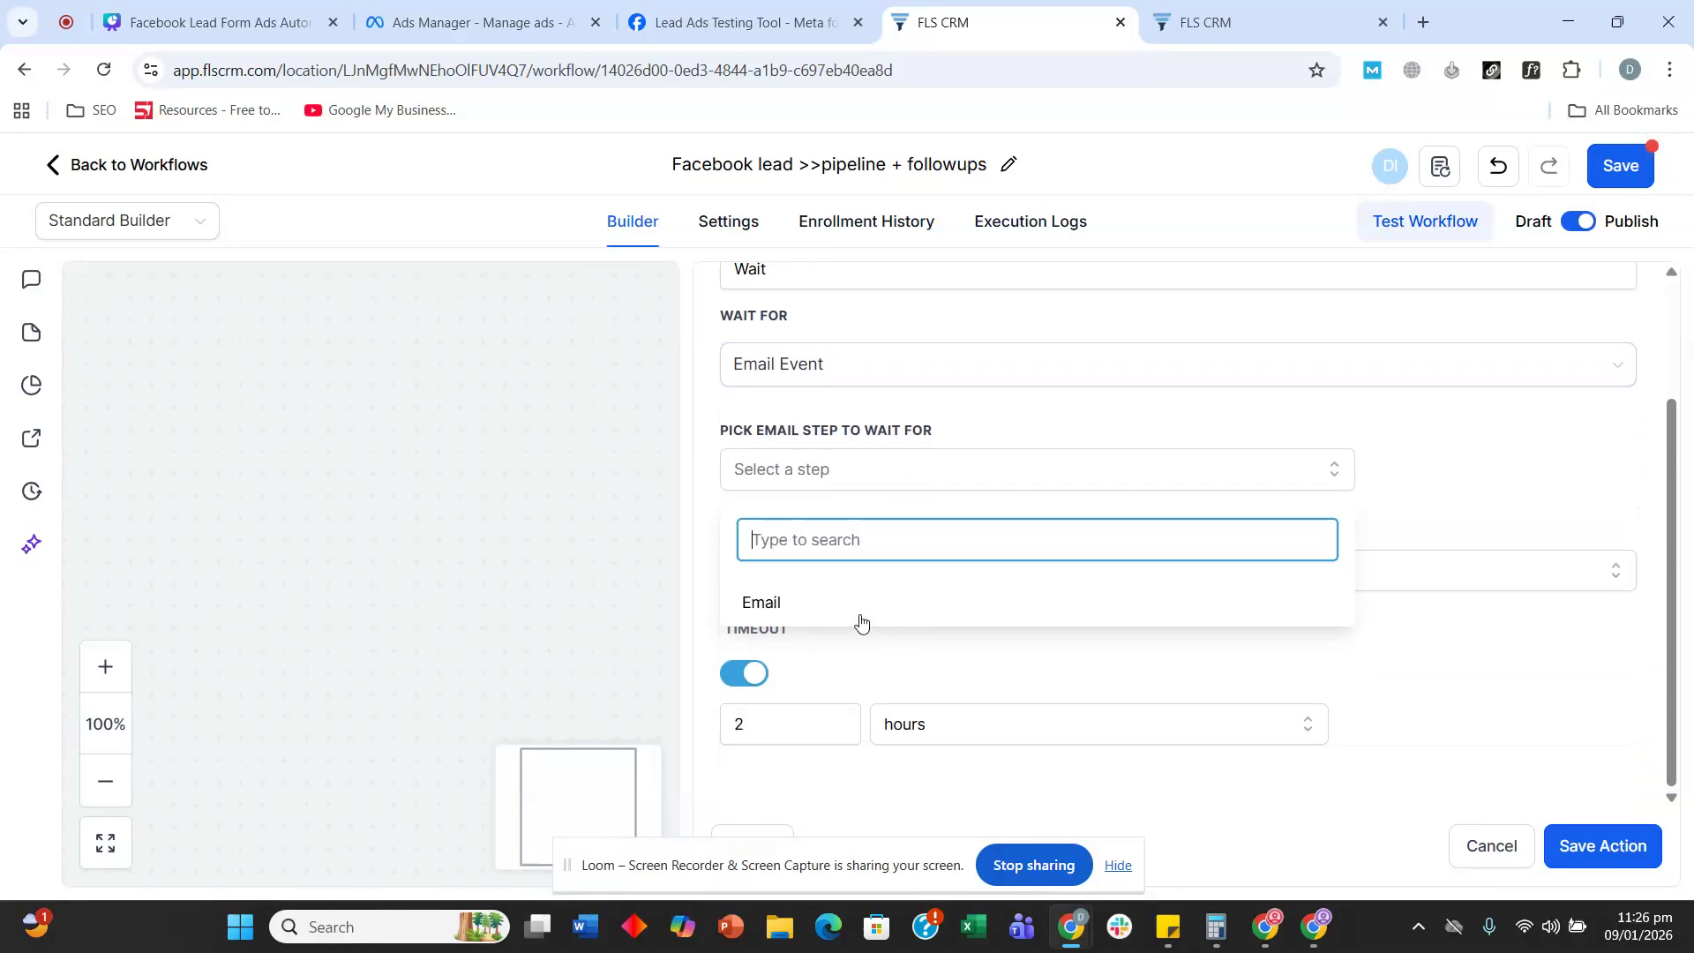
{"action": "left_click", "coordinate": [861, 612]}
{"action": "left_click", "coordinate": [819, 609]}
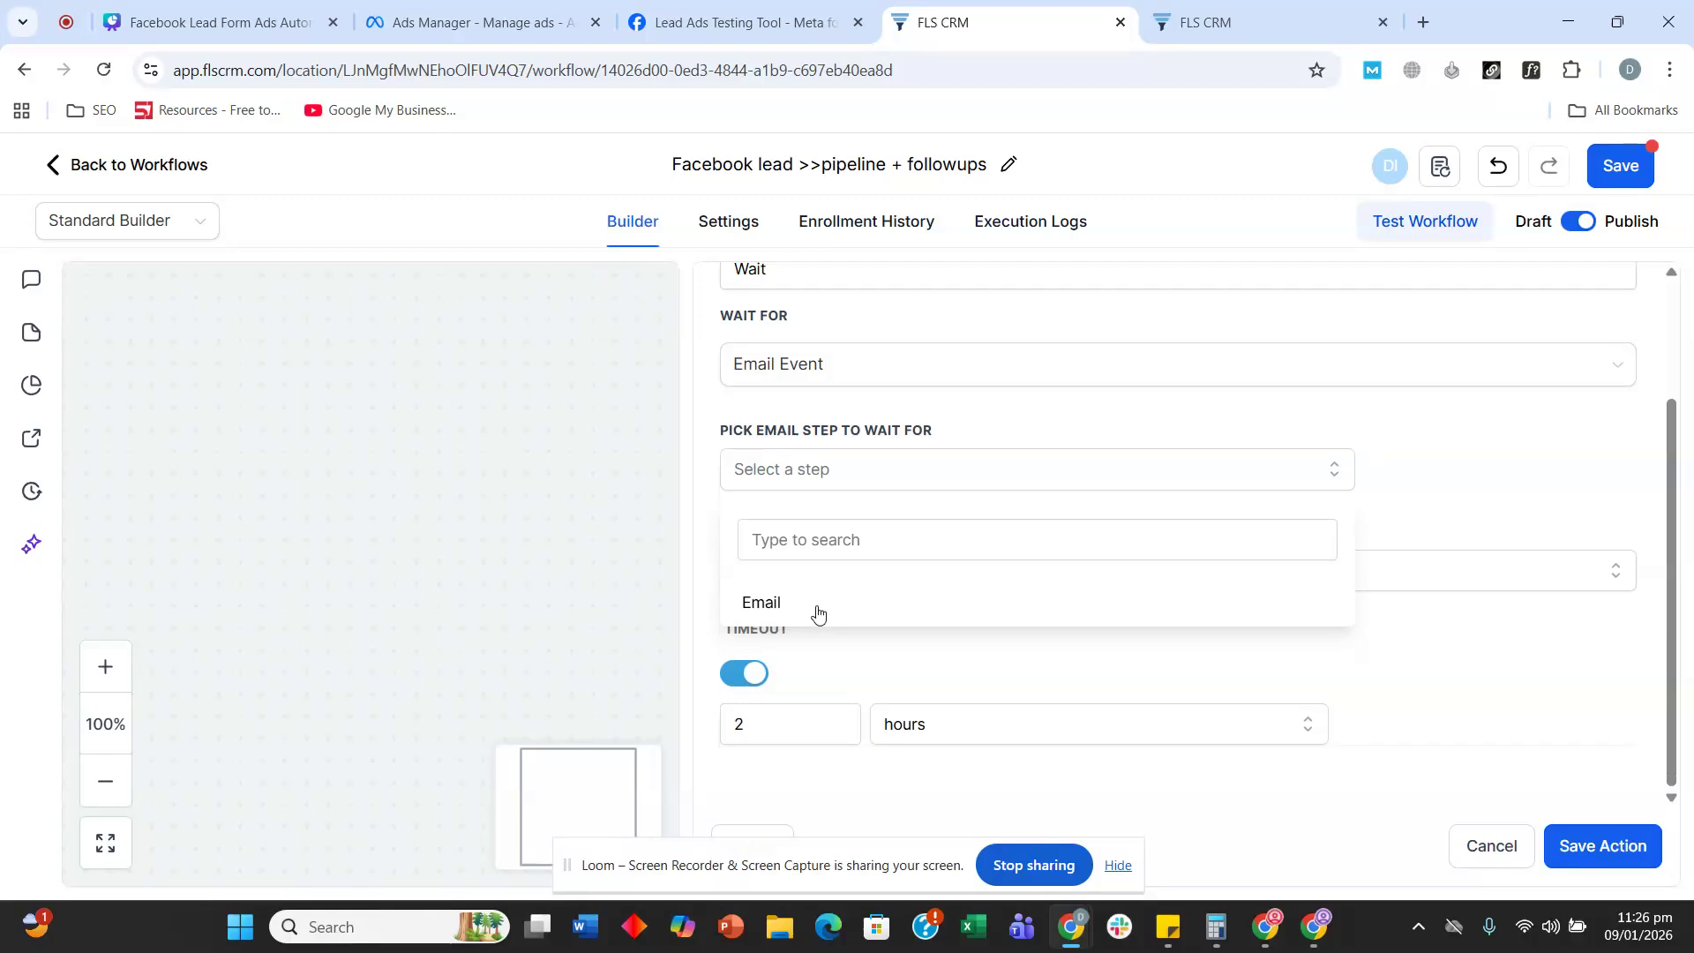
{"action": "left_click", "coordinate": [797, 480]}
{"action": "left_click", "coordinate": [802, 487]}
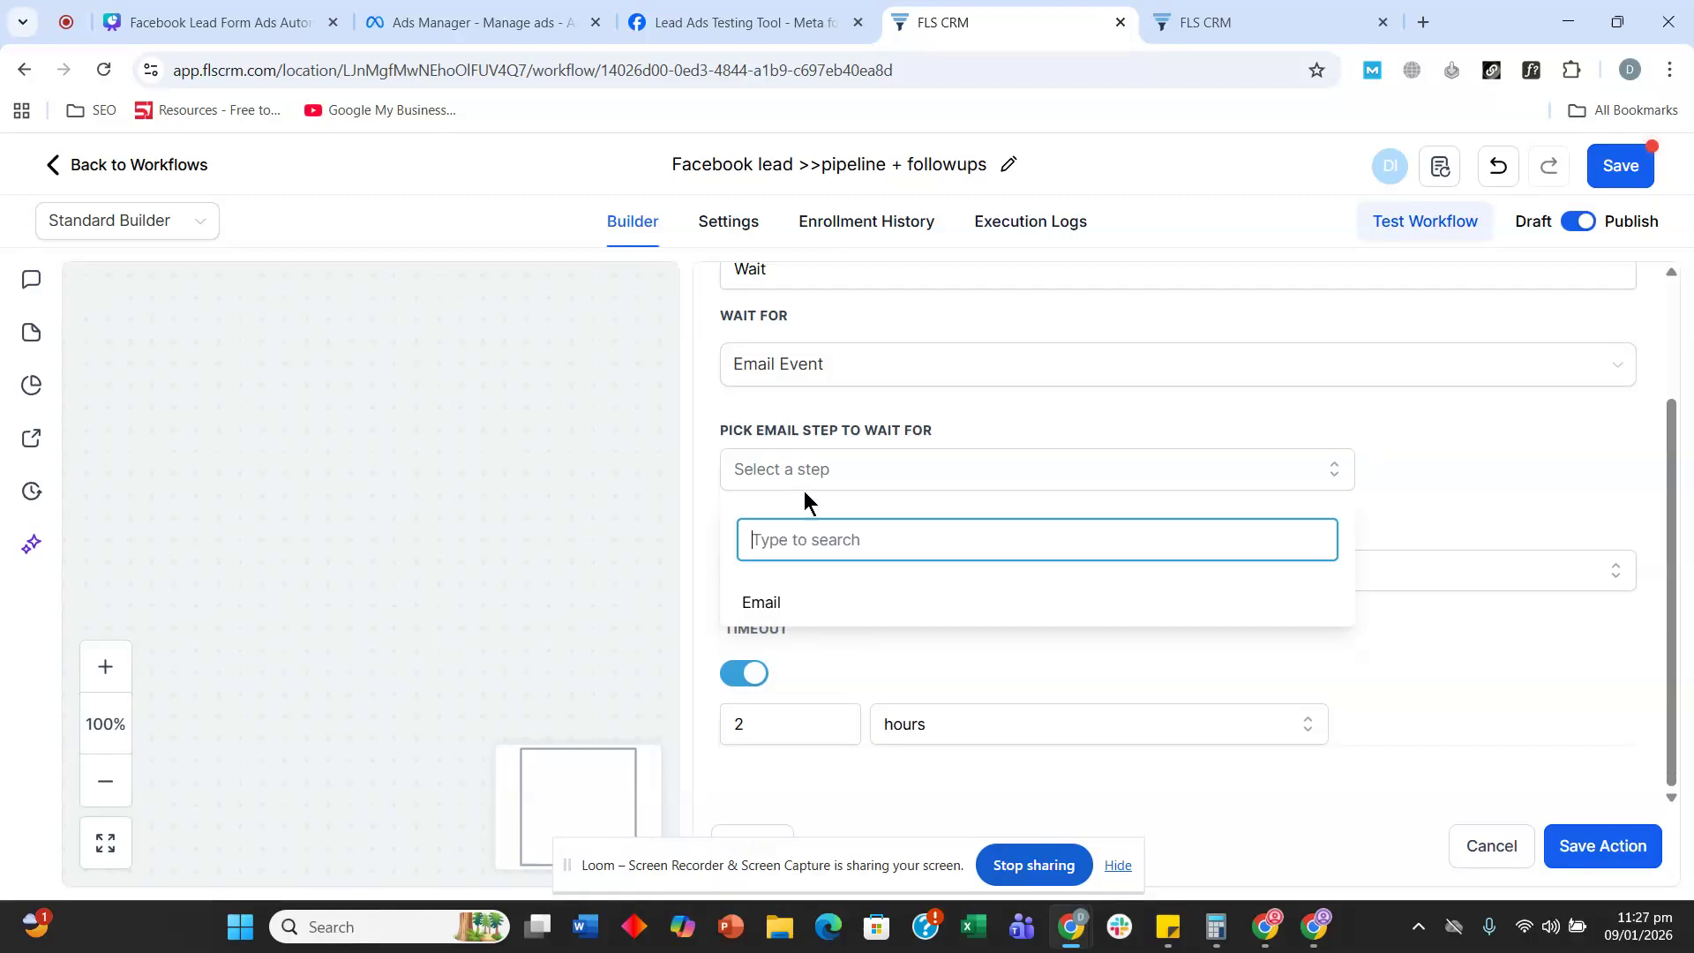
{"action": "left_click", "coordinate": [785, 611]}
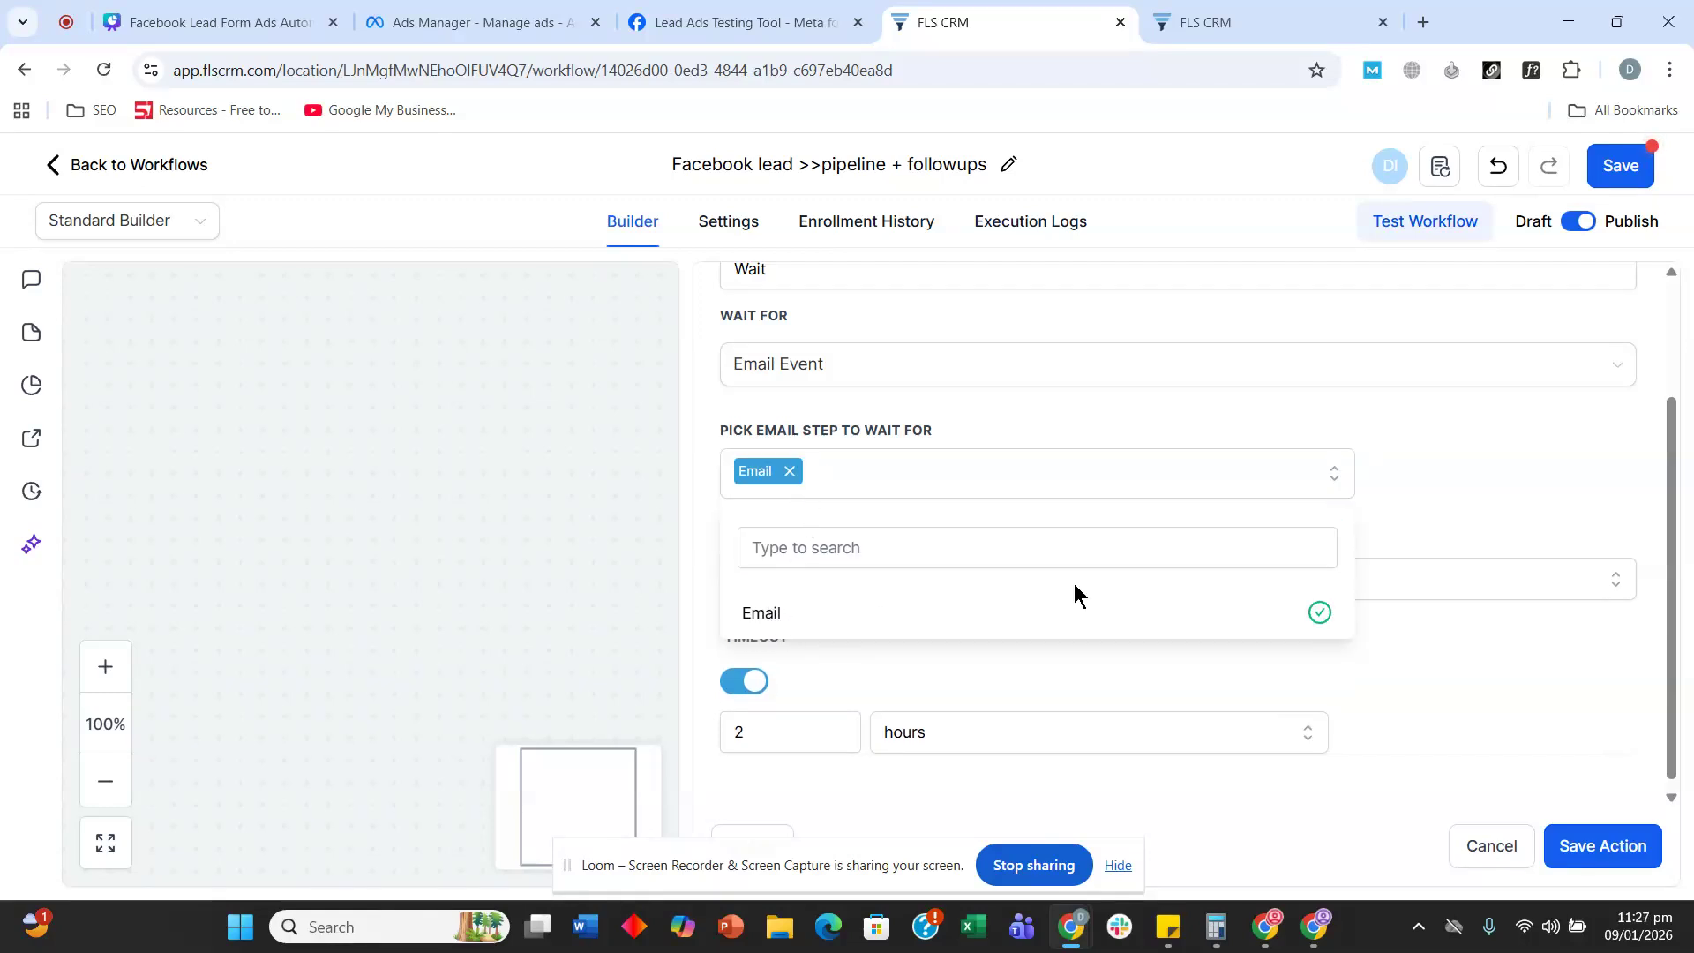
{"action": "left_click", "coordinate": [1486, 491]}
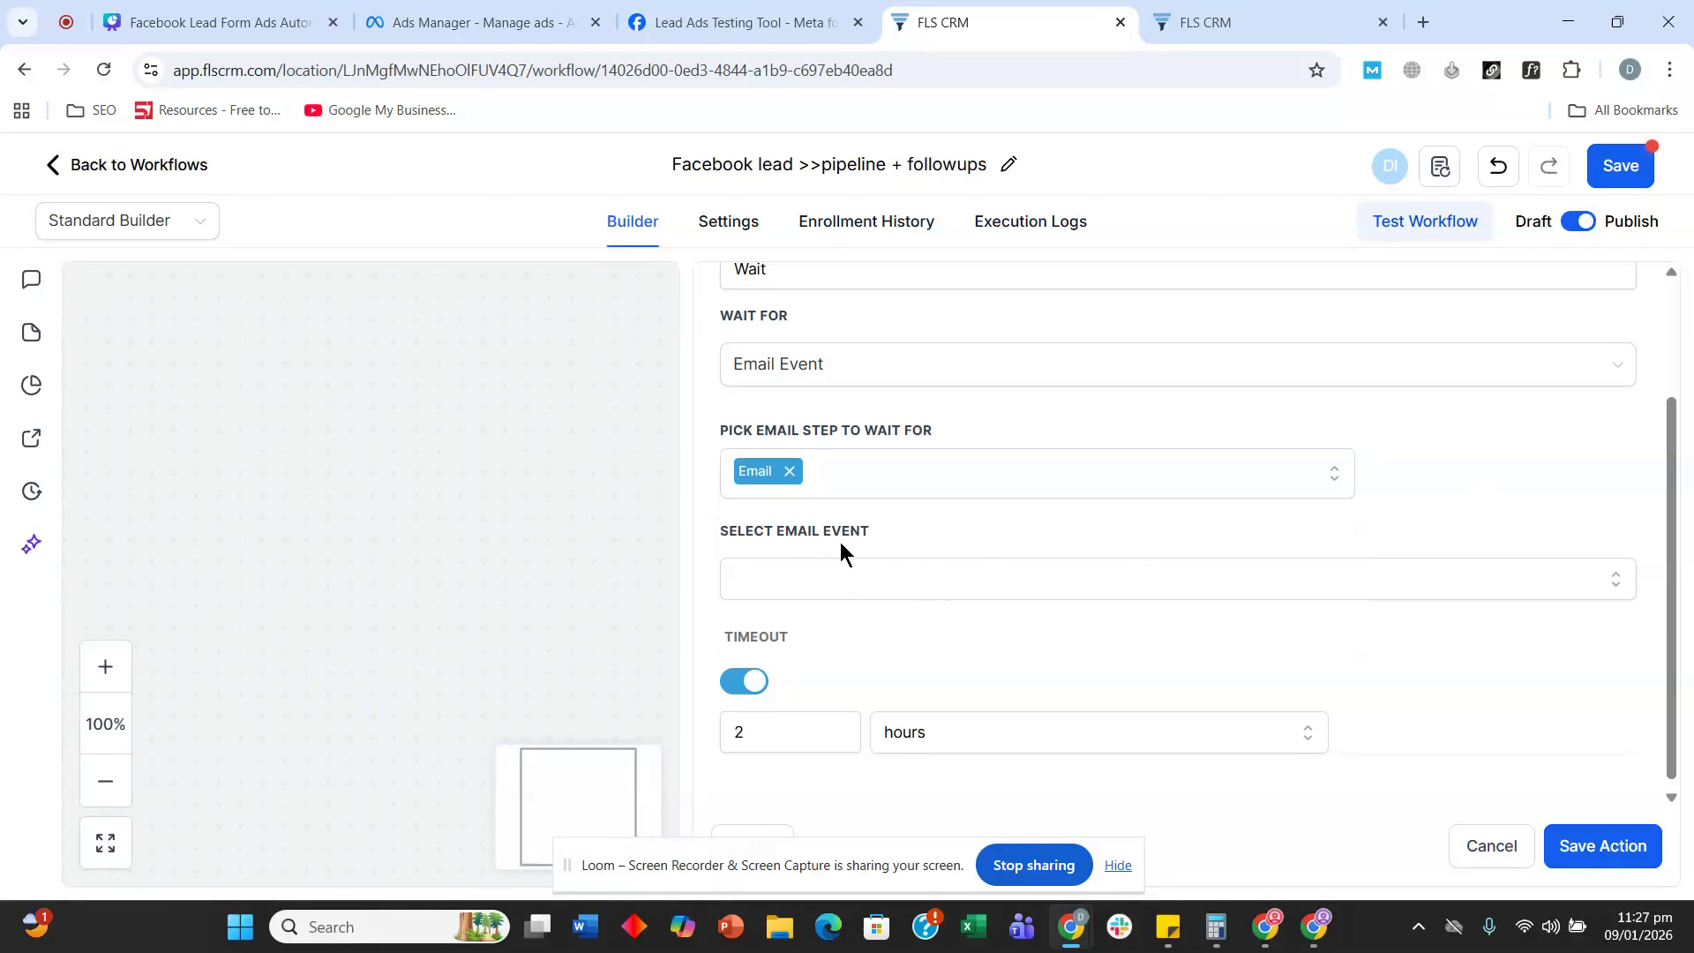
- Select Opened as the email event for the Wait action and save the action
{"action": "left_click", "coordinate": [832, 587]}
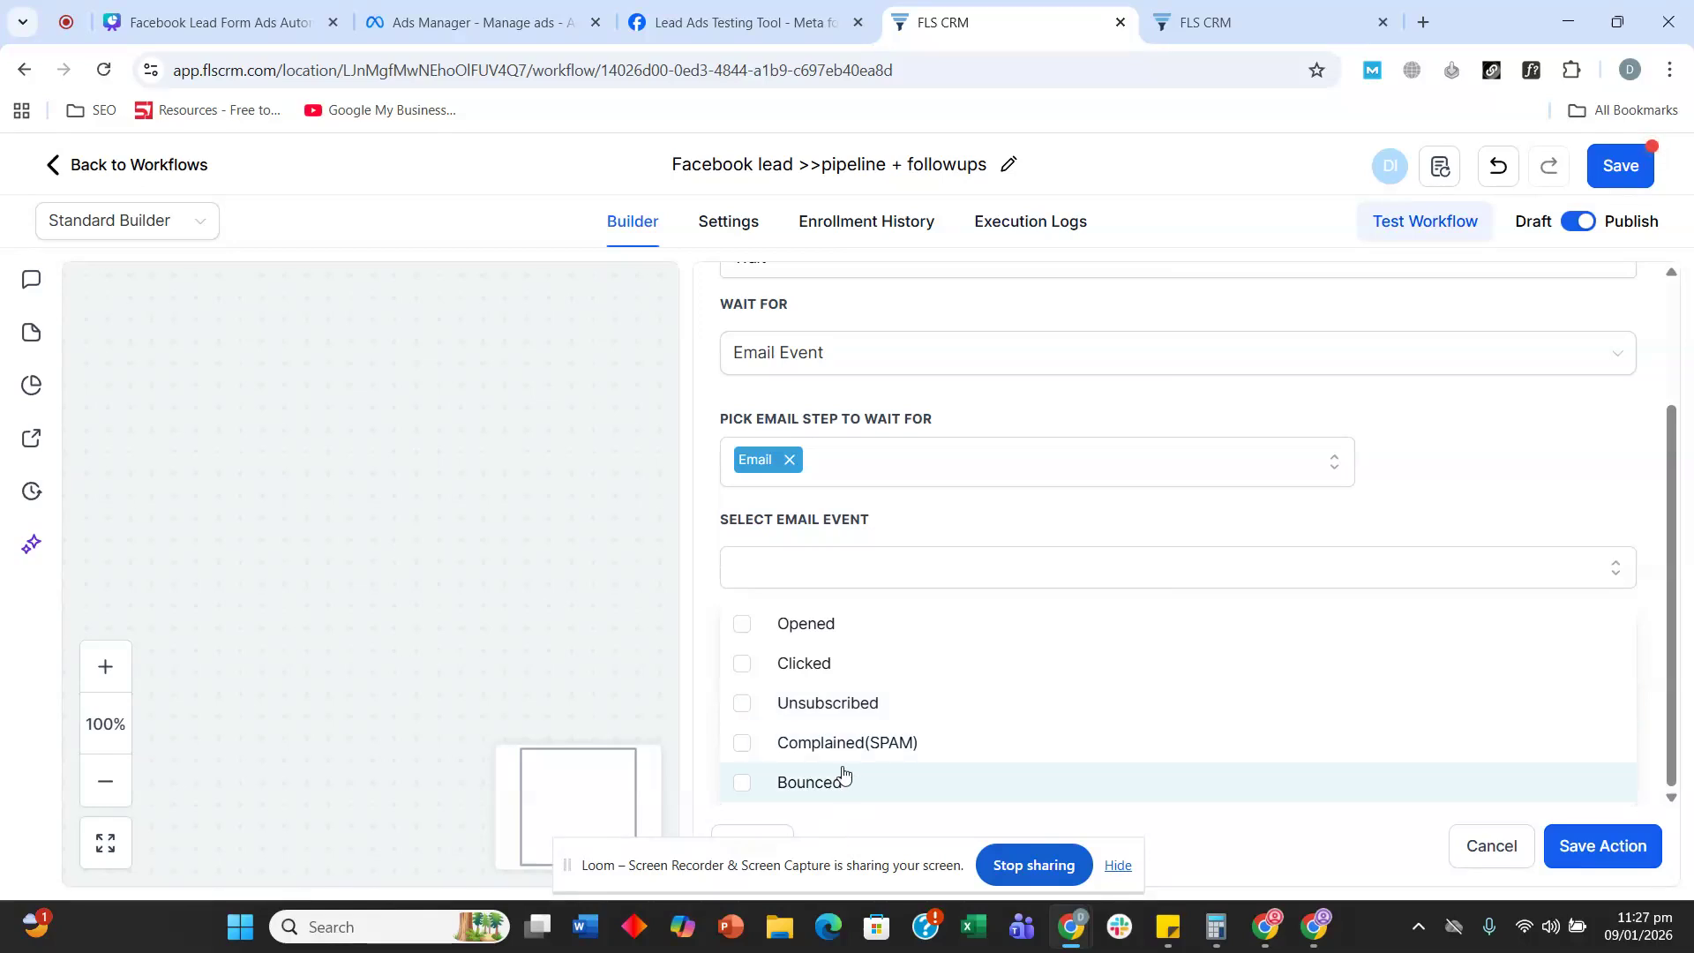
{"action": "scroll", "coordinate": [843, 772], "scroll_direction": "up", "scroll_amount": 2}
{"action": "scroll", "coordinate": [826, 692], "scroll_direction": "down", "scroll_amount": 2}
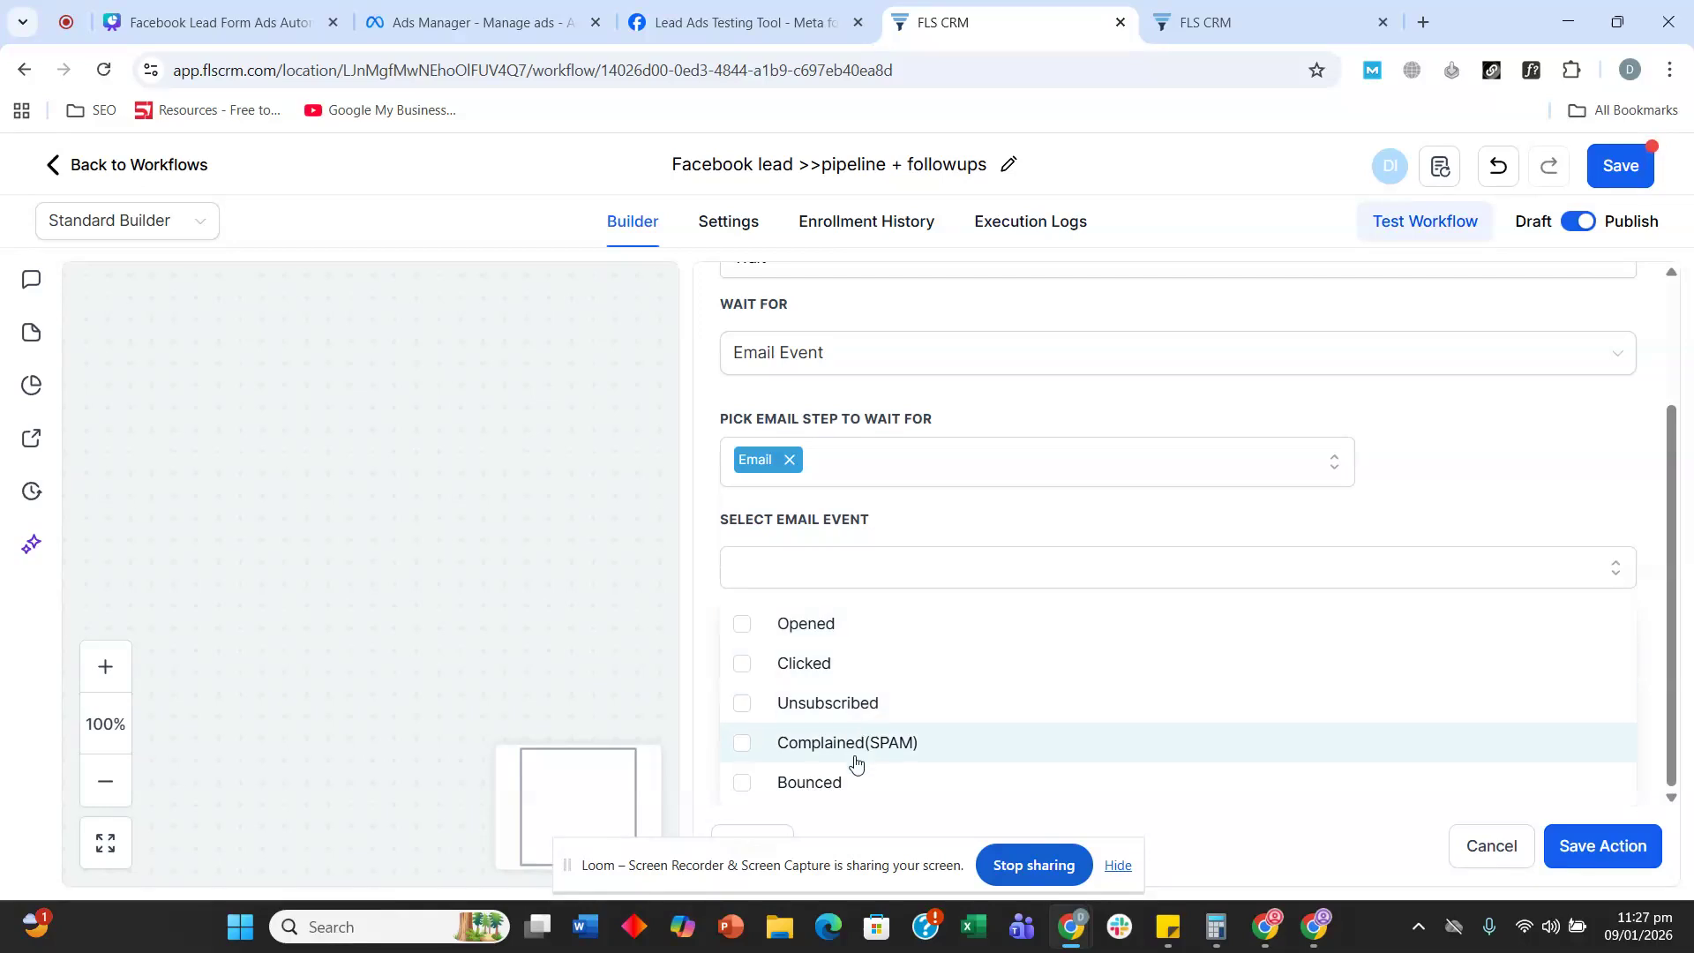
{"action": "left_click", "coordinate": [824, 627]}
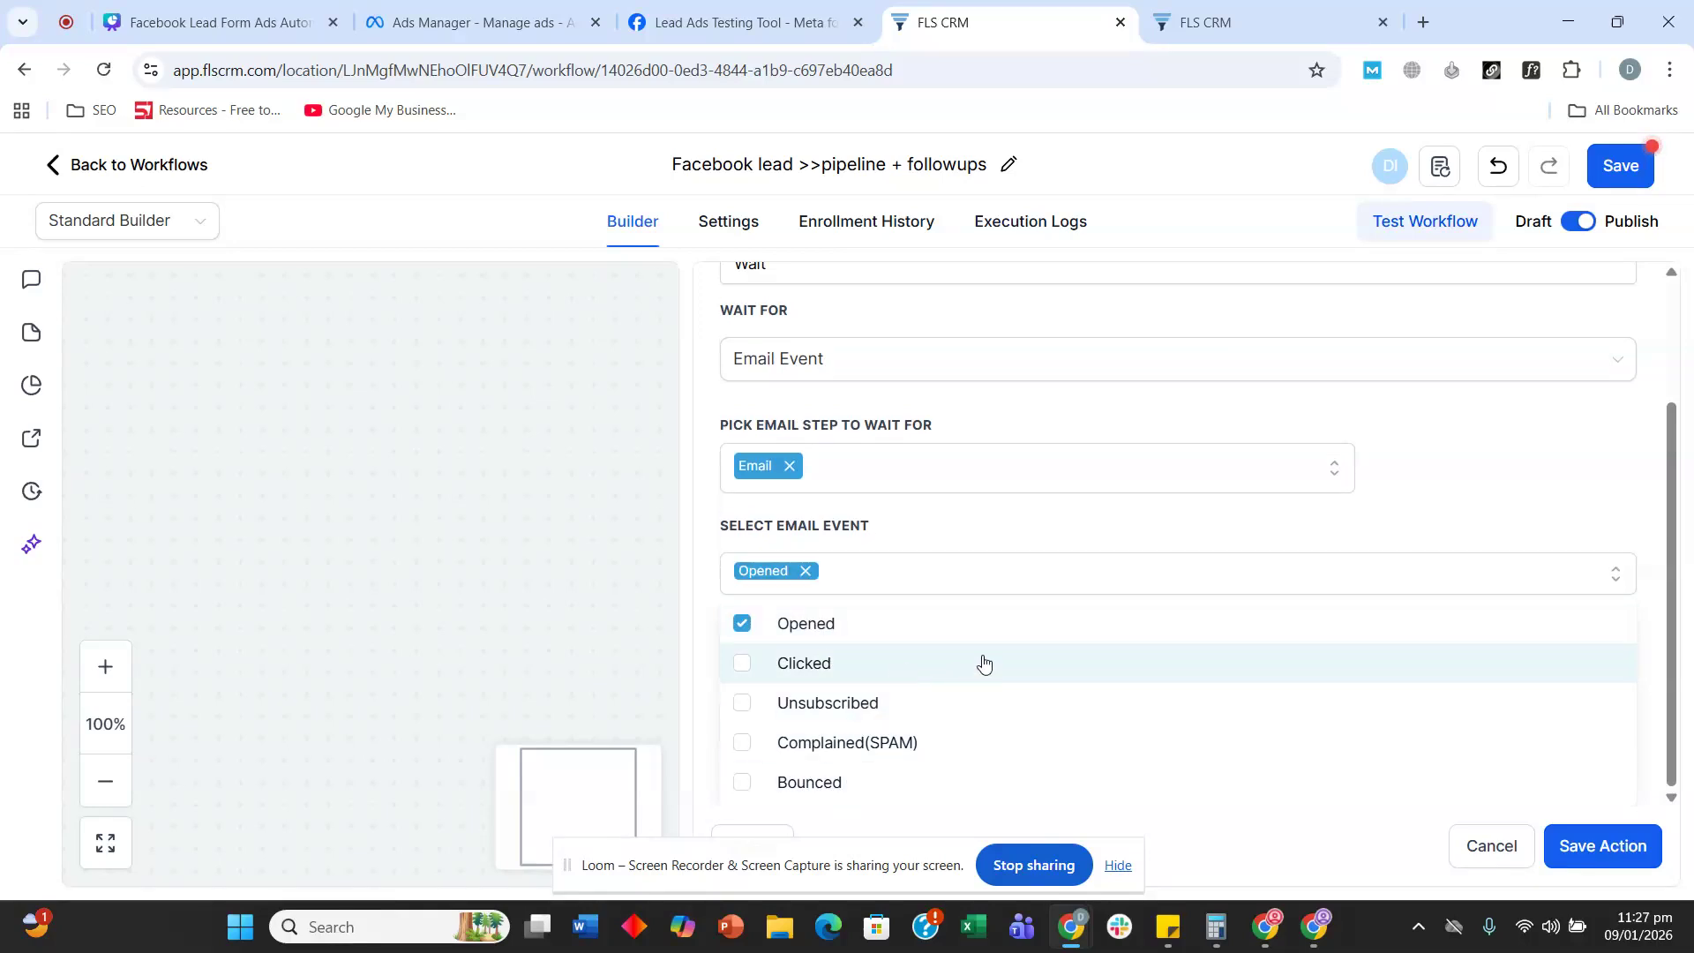
{"action": "left_click", "coordinate": [1452, 508]}
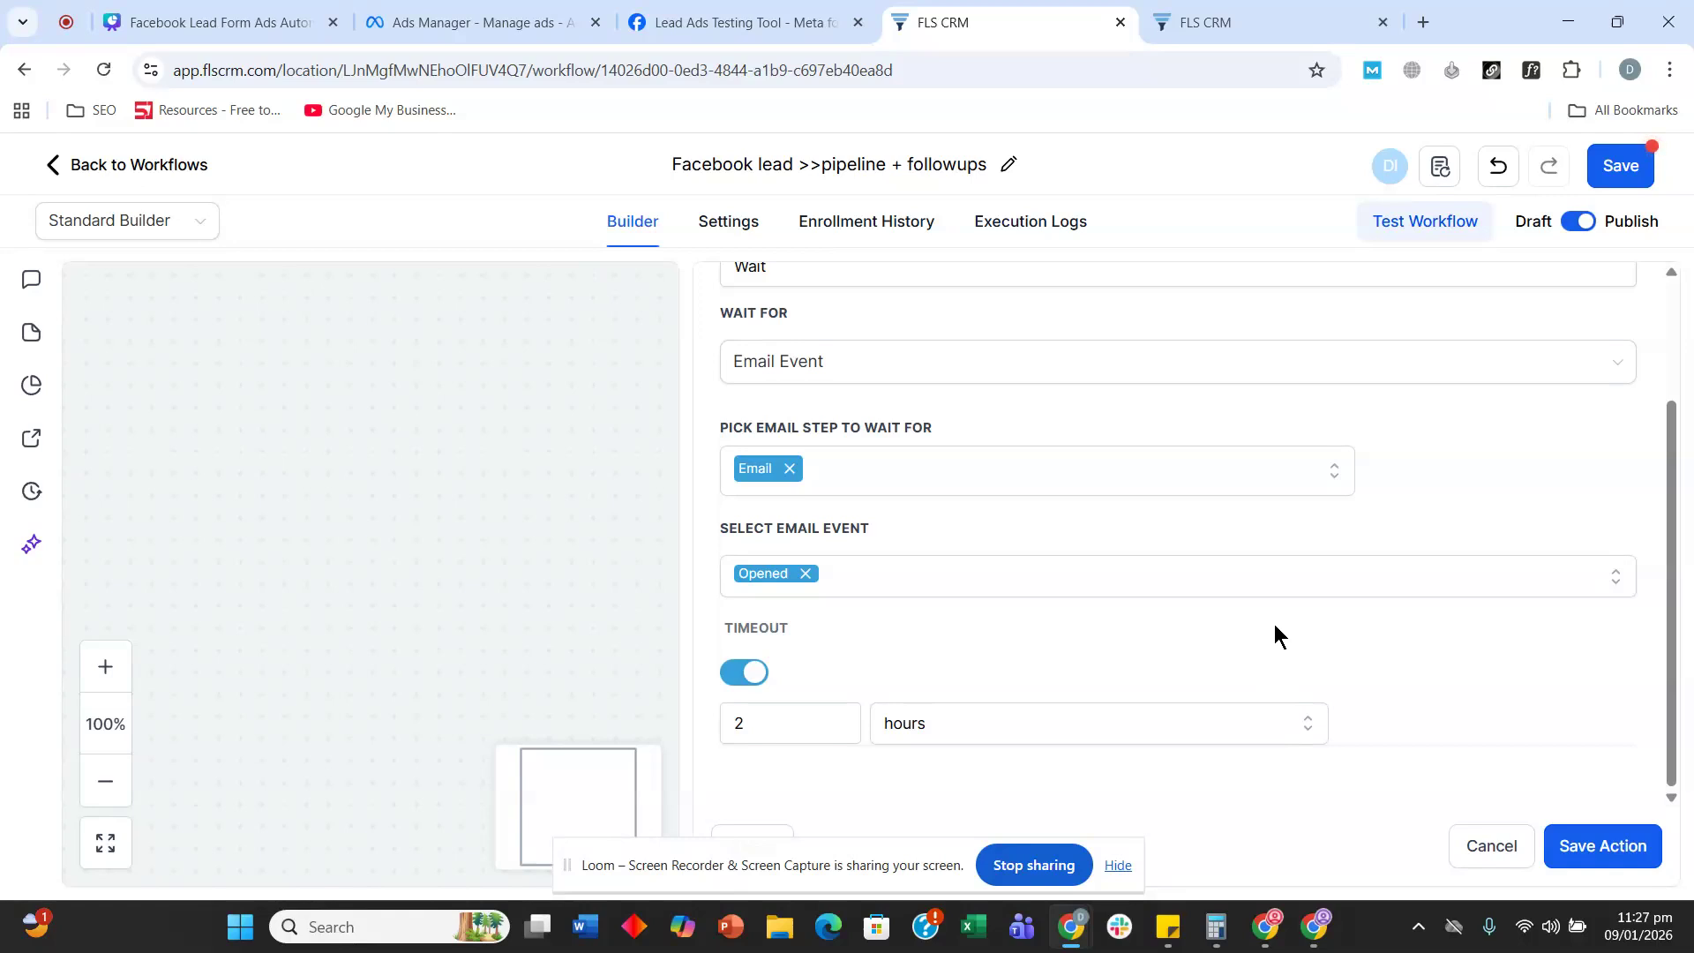
{"action": "left_click", "coordinate": [1632, 847]}
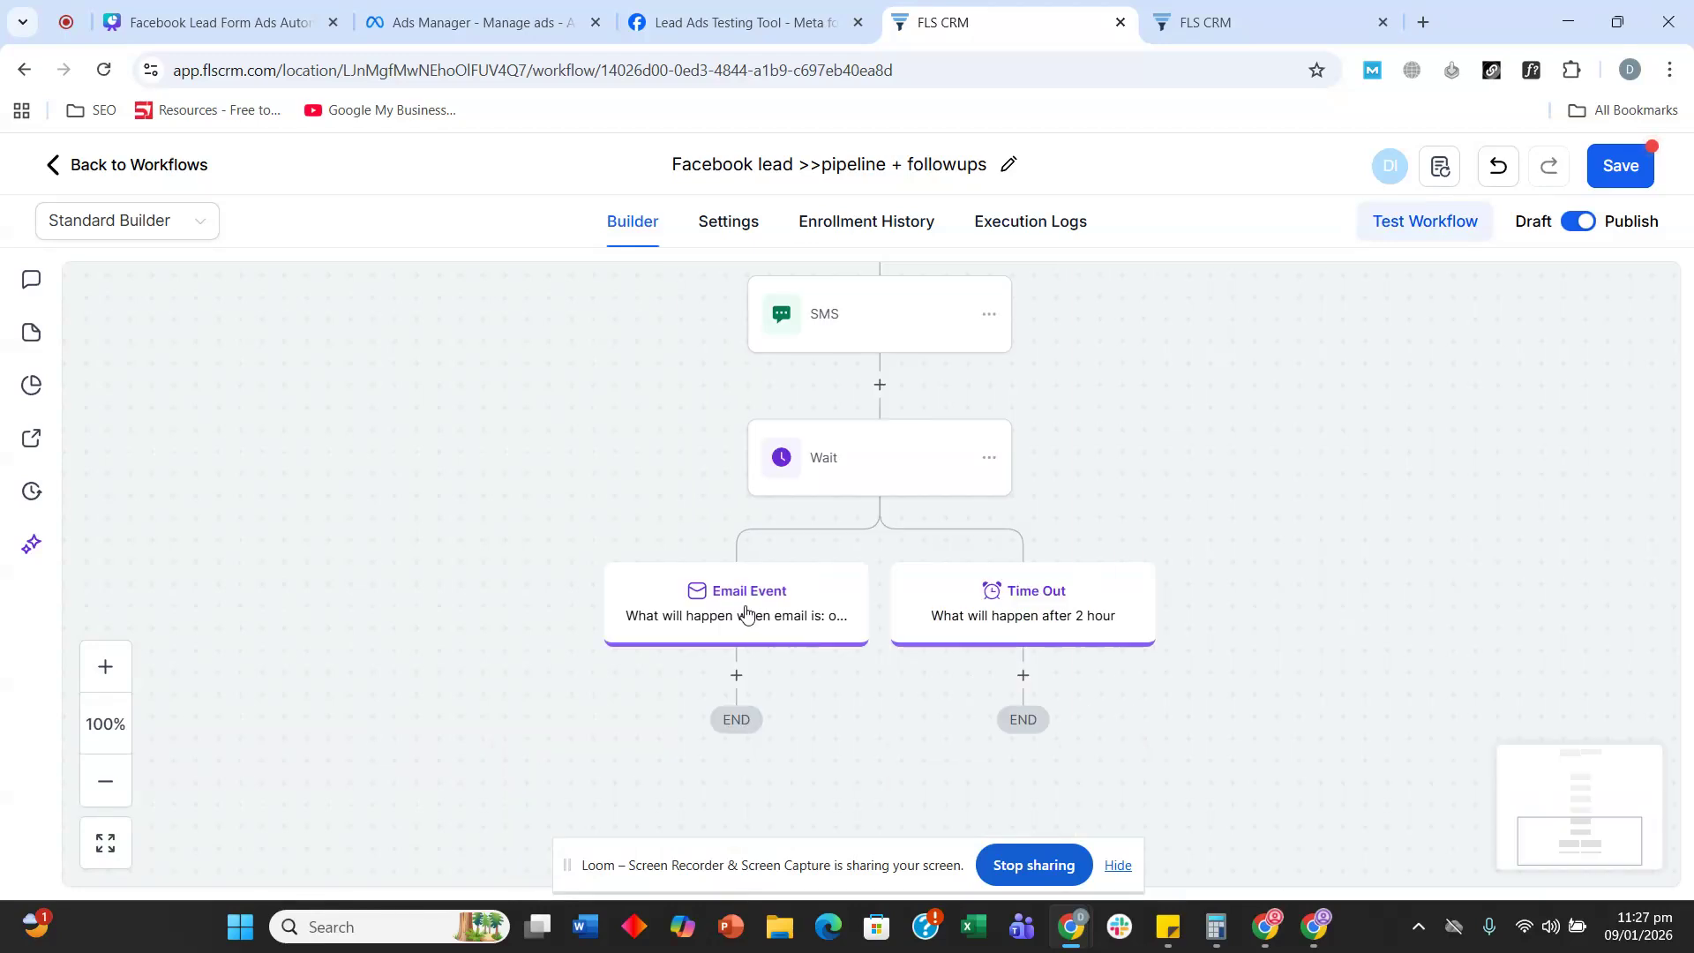
{"action": "scroll", "coordinate": [839, 760], "scroll_direction": "down", "scroll_amount": 1}
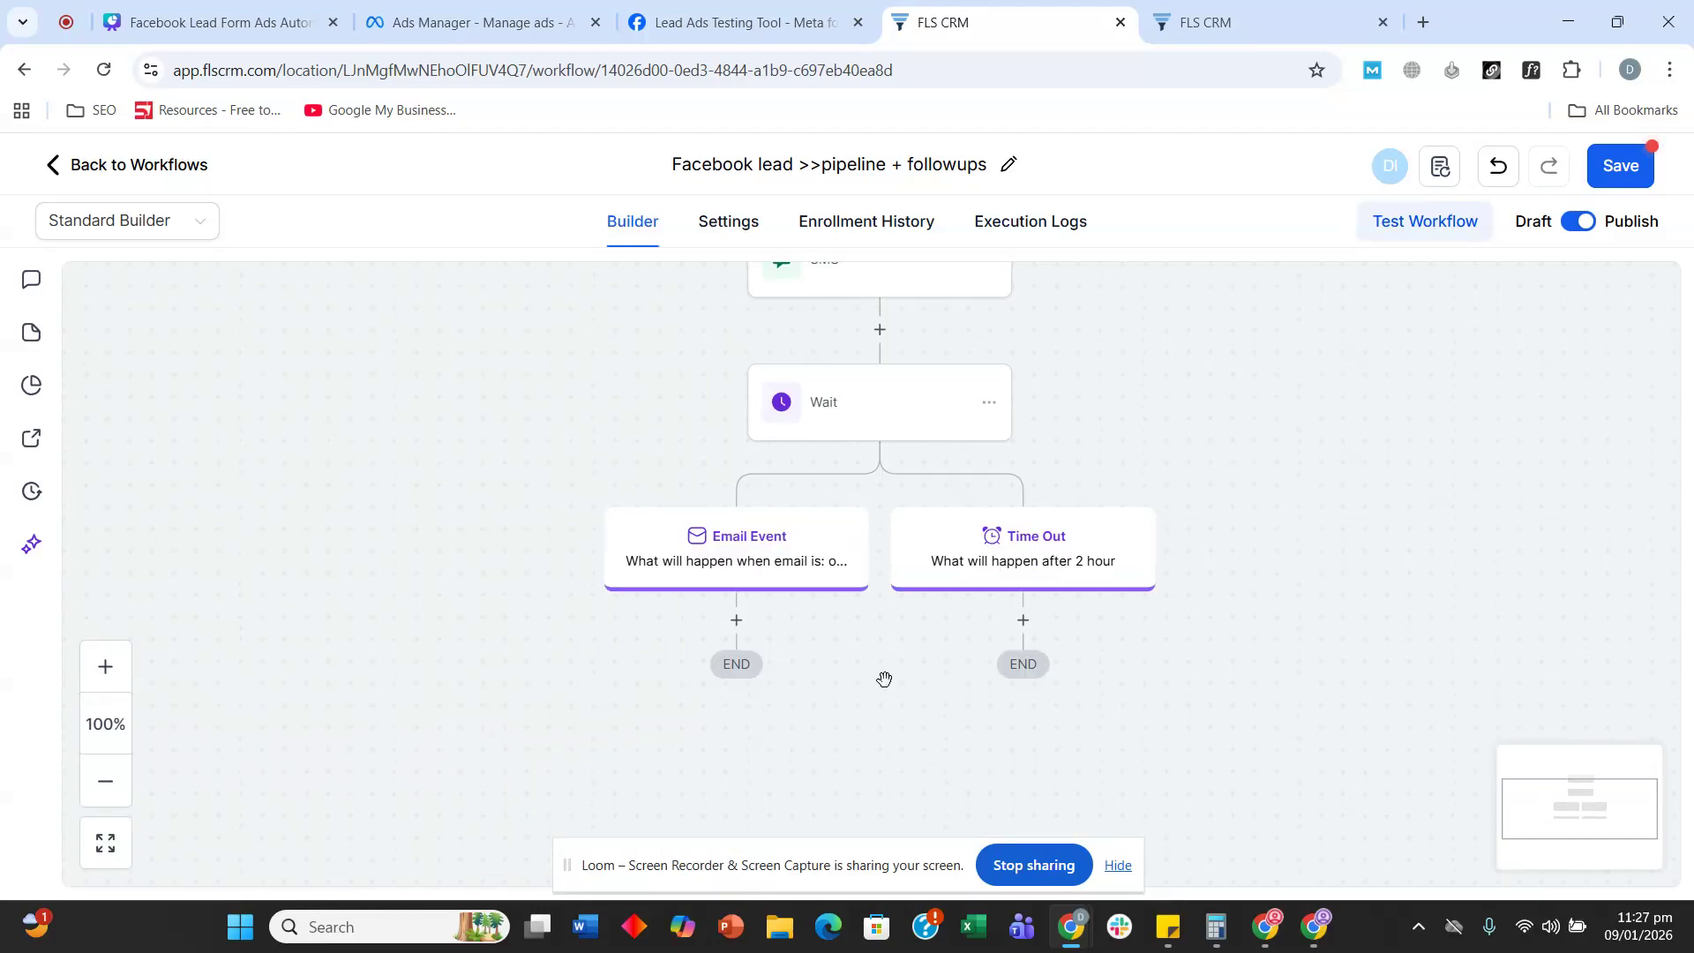
{"action": "left_click", "coordinate": [1024, 623]}
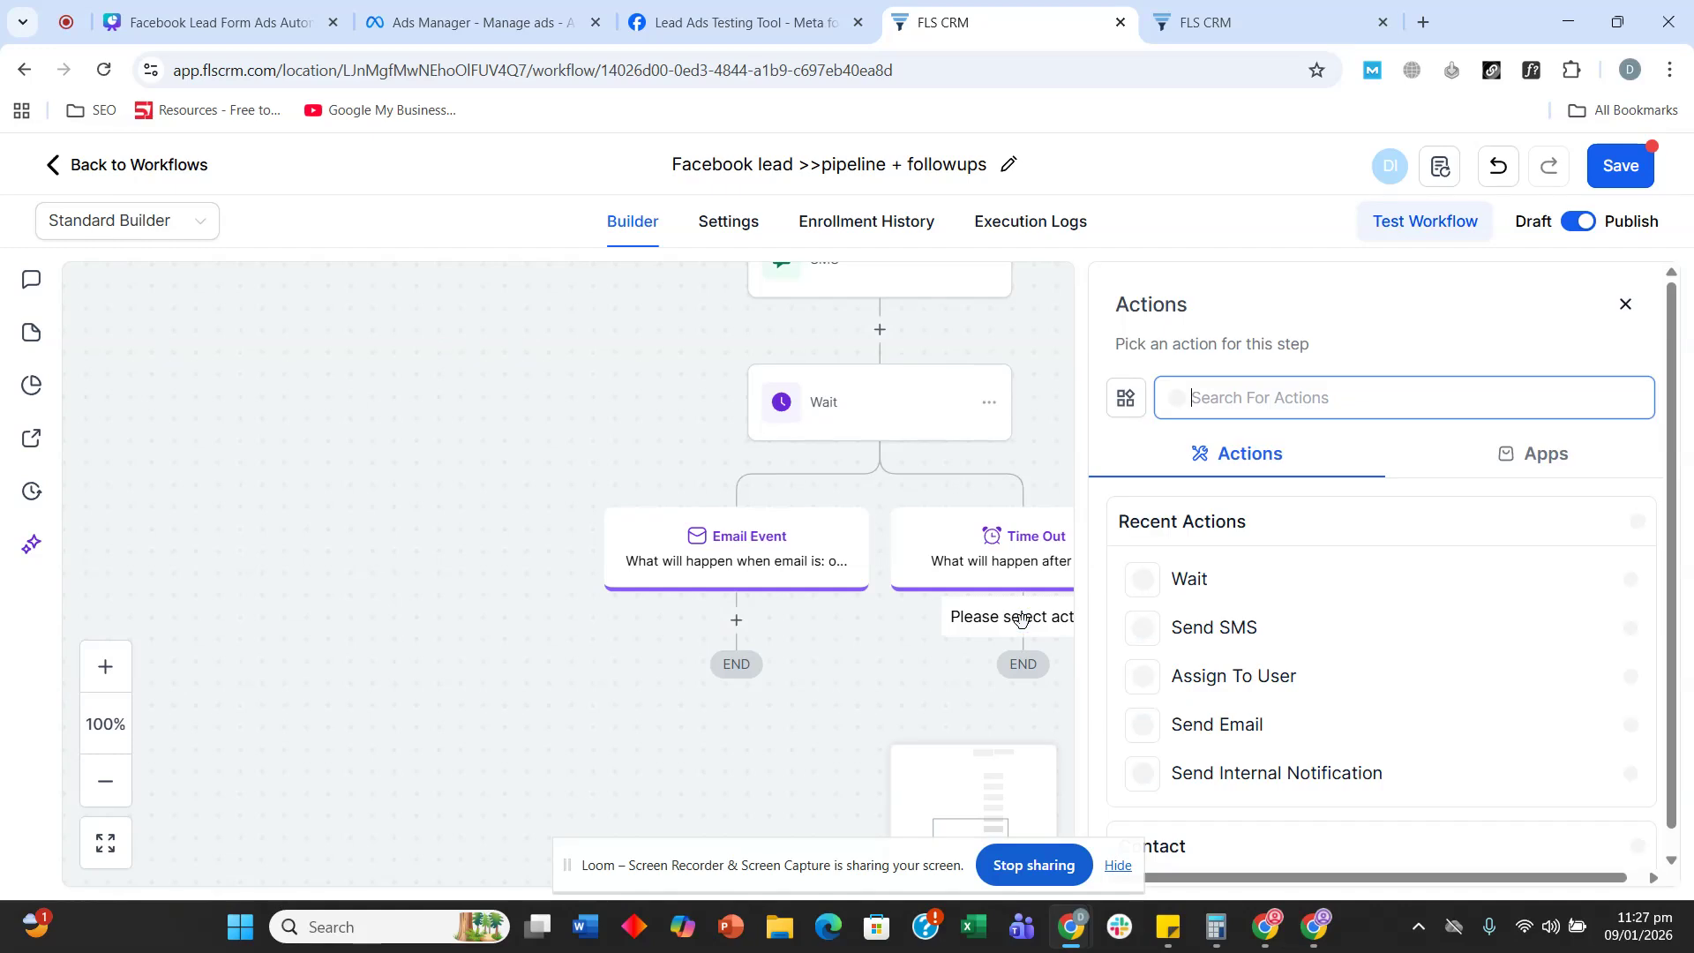
{"action": "left_click", "coordinate": [1271, 726]}
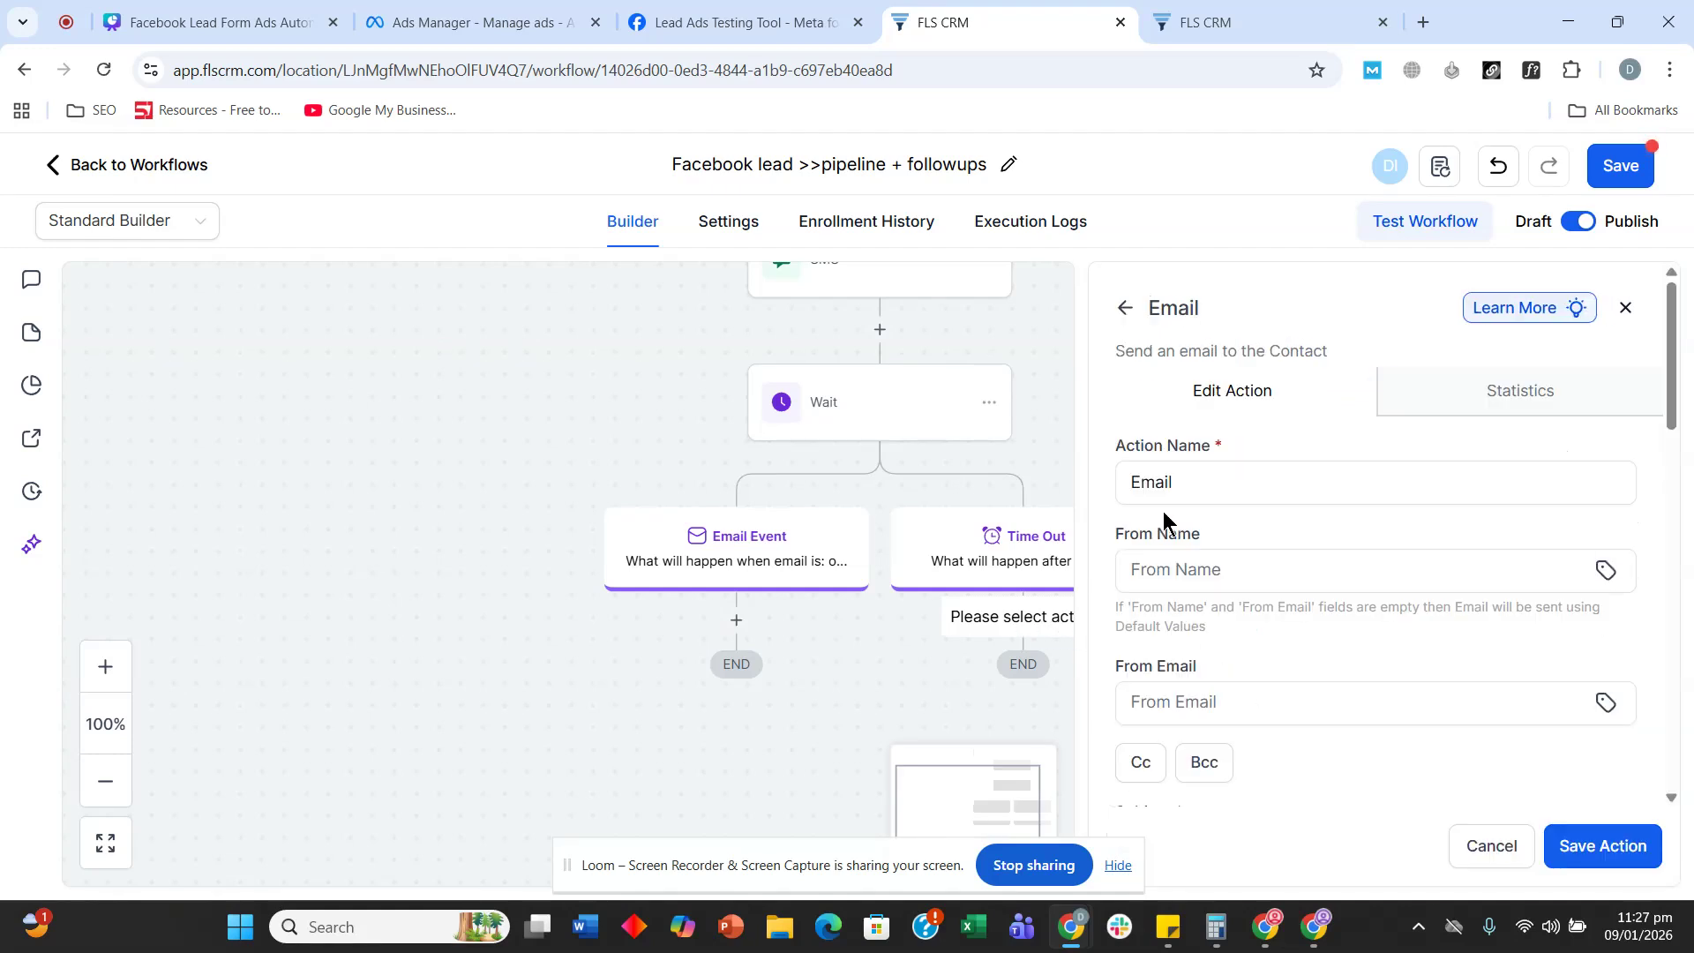
{"action": "left_click", "coordinate": [1492, 846]}
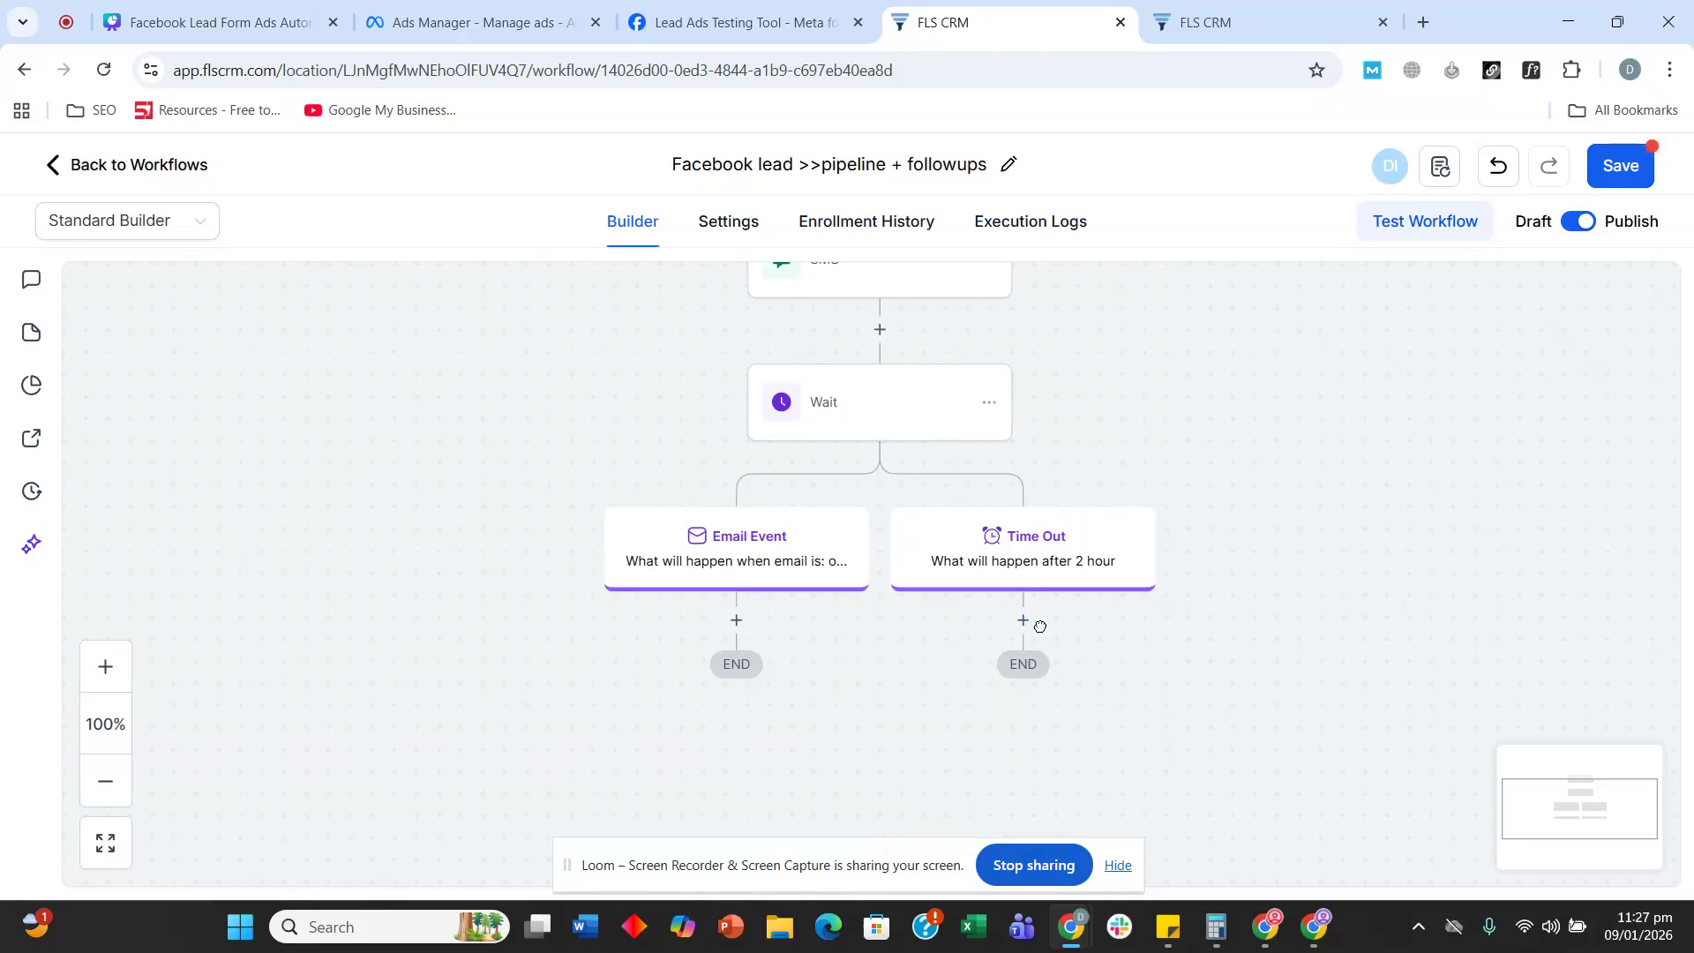
- Add a Wait action to the Time Out branch with a time delay of 6 hours and save it
{"action": "left_click", "coordinate": [1023, 622]}
{"action": "type", "text": "wait"}
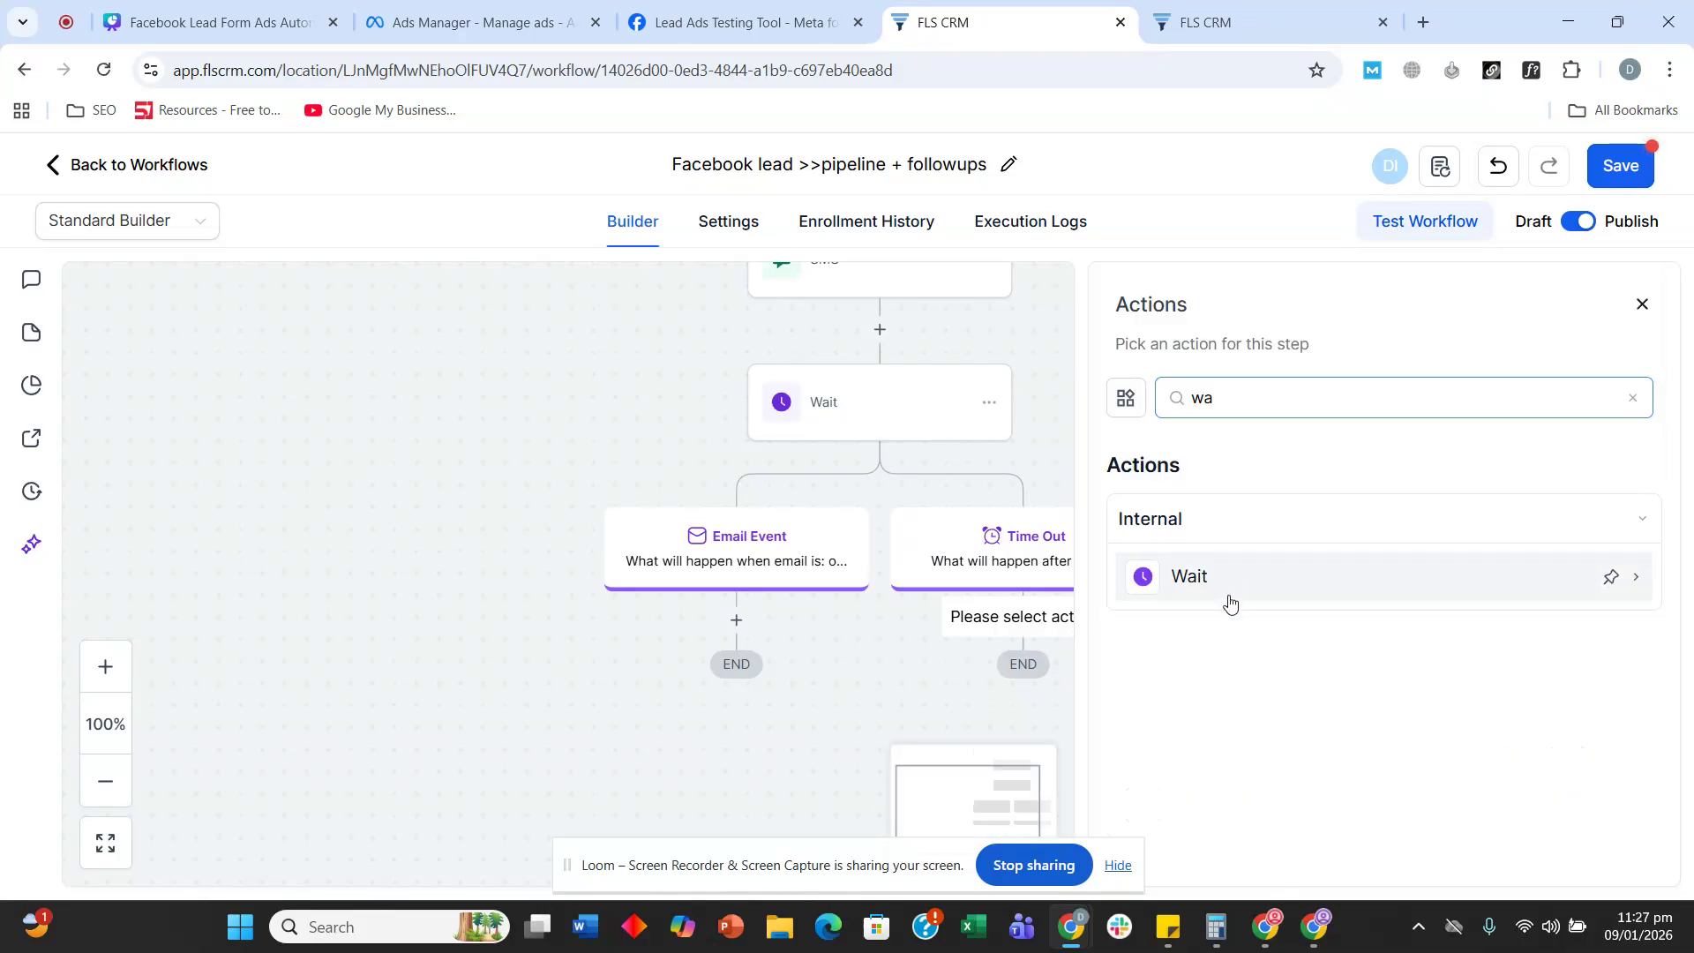
{"action": "left_click", "coordinate": [1227, 582]}
{"action": "left_click", "coordinate": [962, 646]}
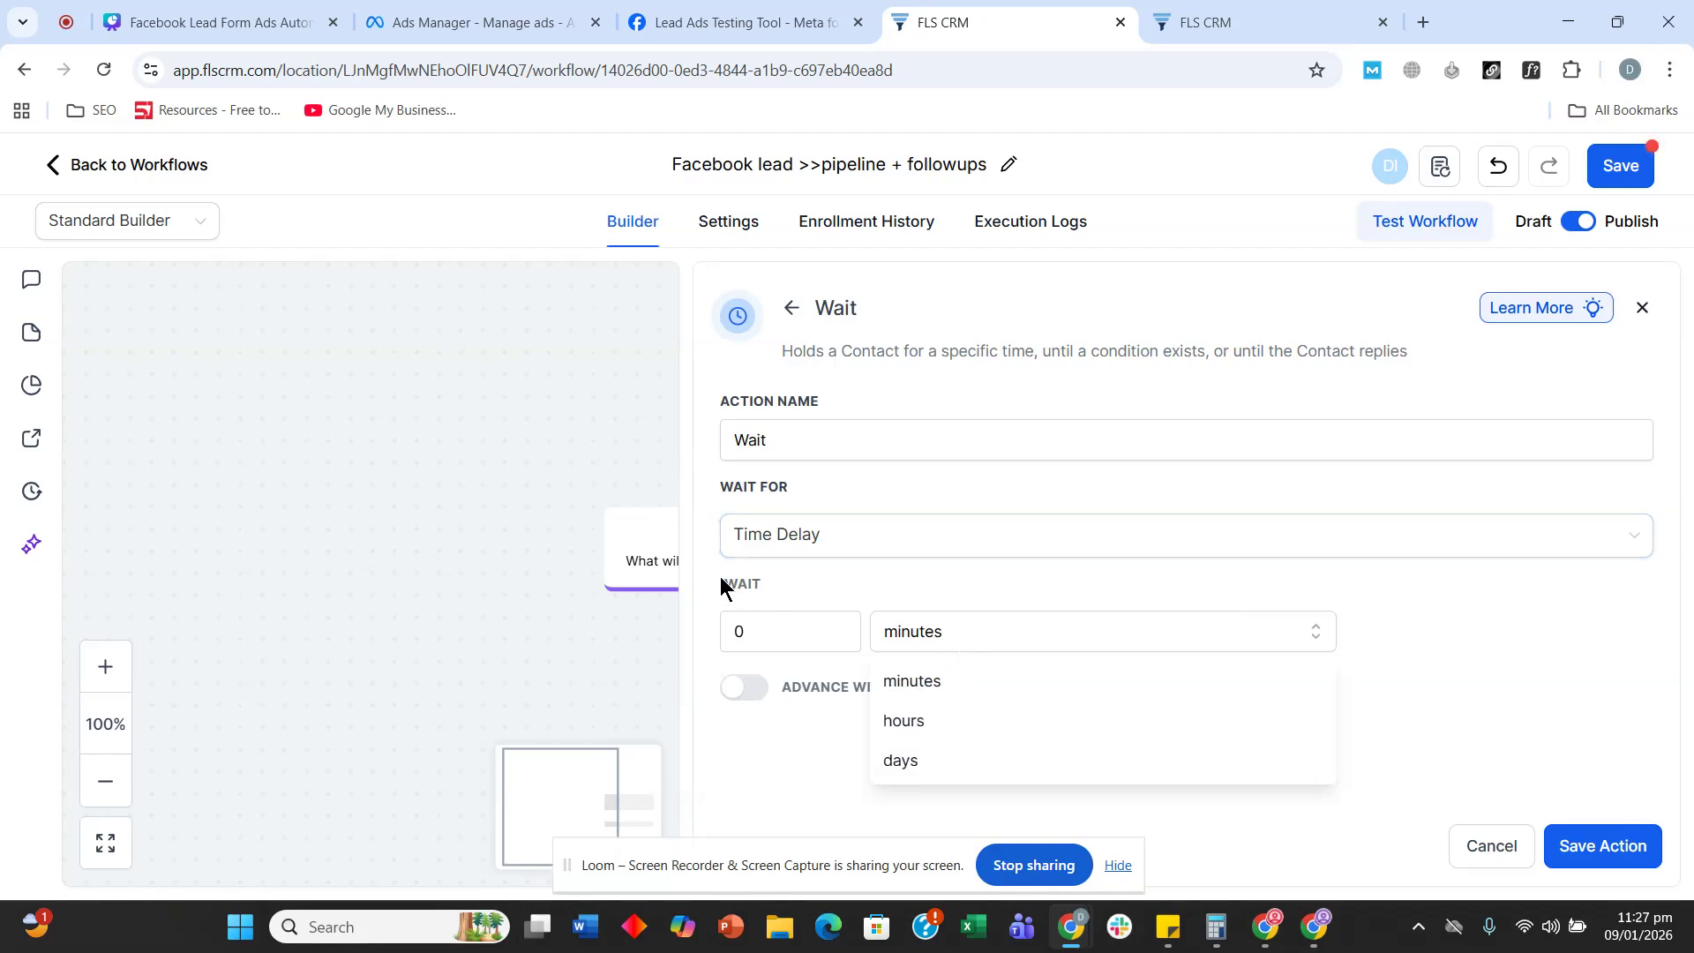
{"action": "left_click", "coordinate": [753, 631]}
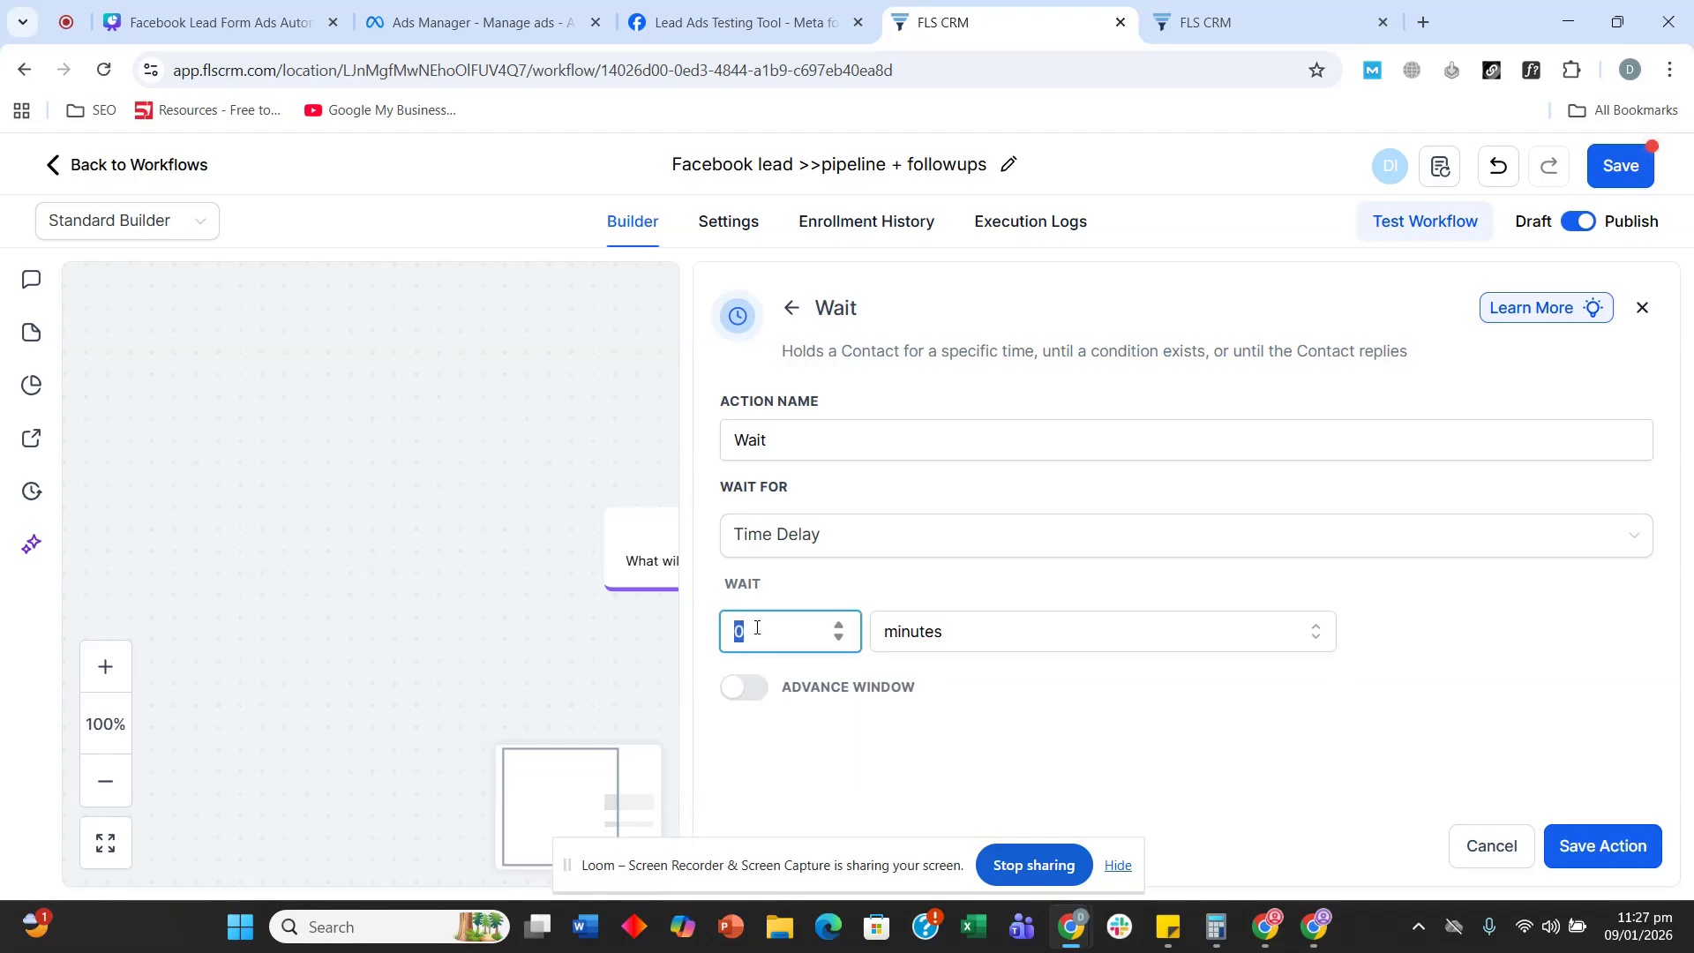
{"action": "type", "text": "5"}
{"action": "left_click", "coordinate": [953, 634]}
{"action": "left_click", "coordinate": [960, 720]}
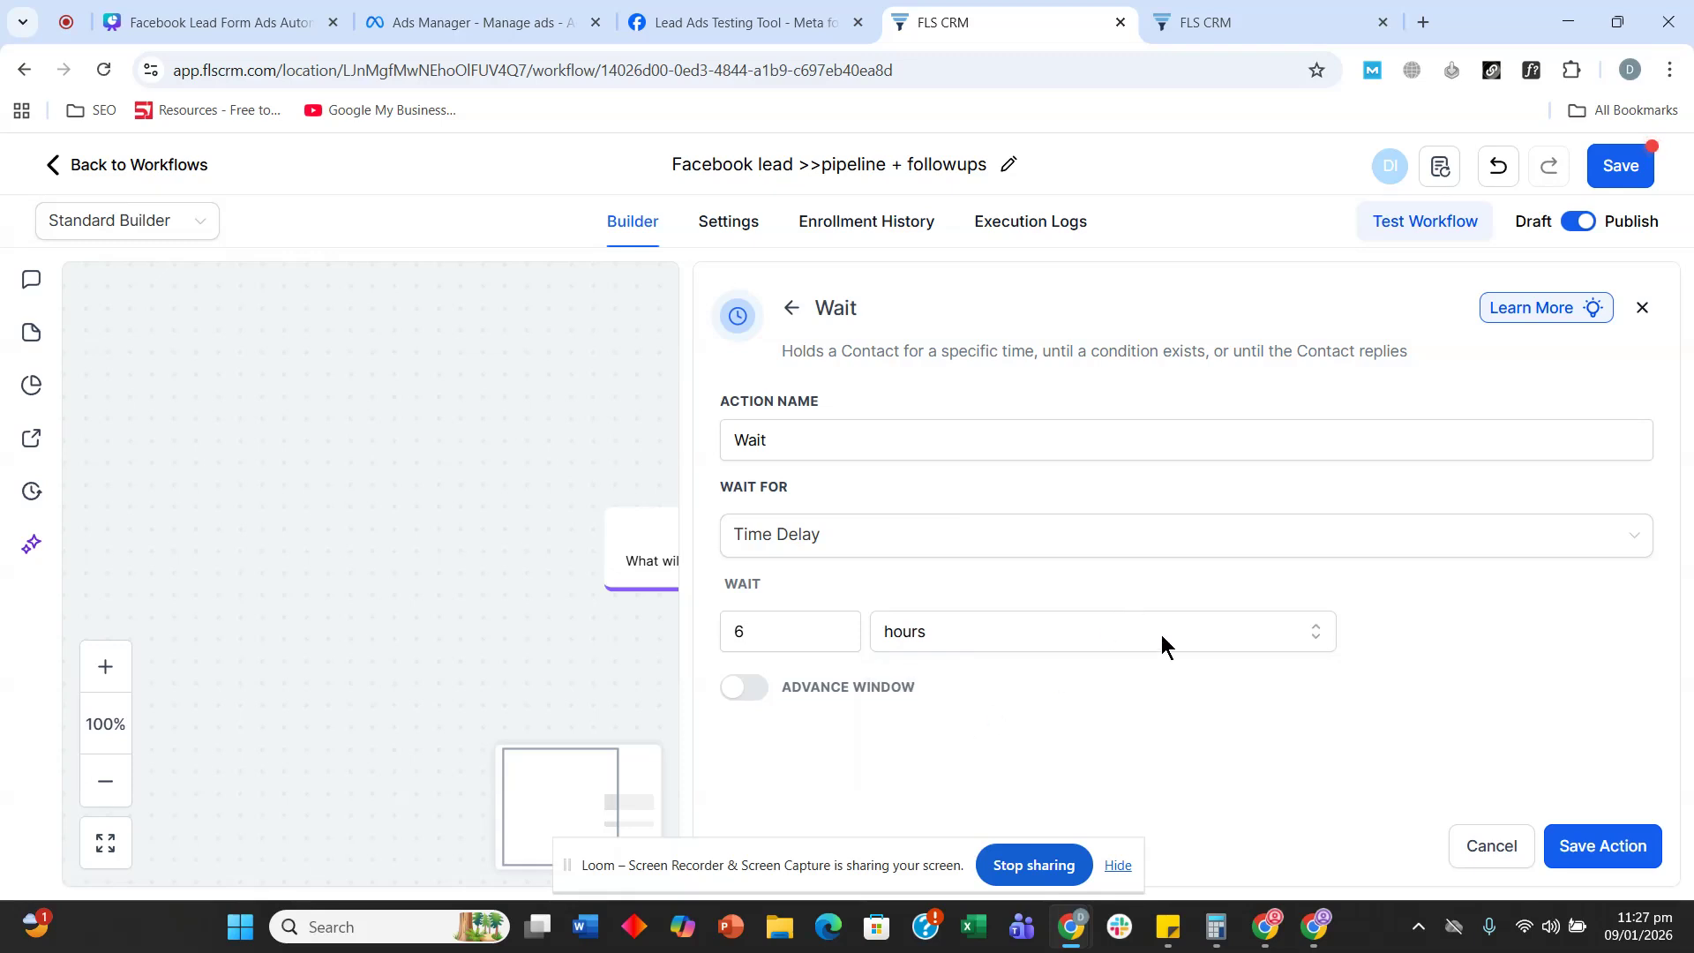
{"action": "left_click", "coordinate": [1623, 858]}
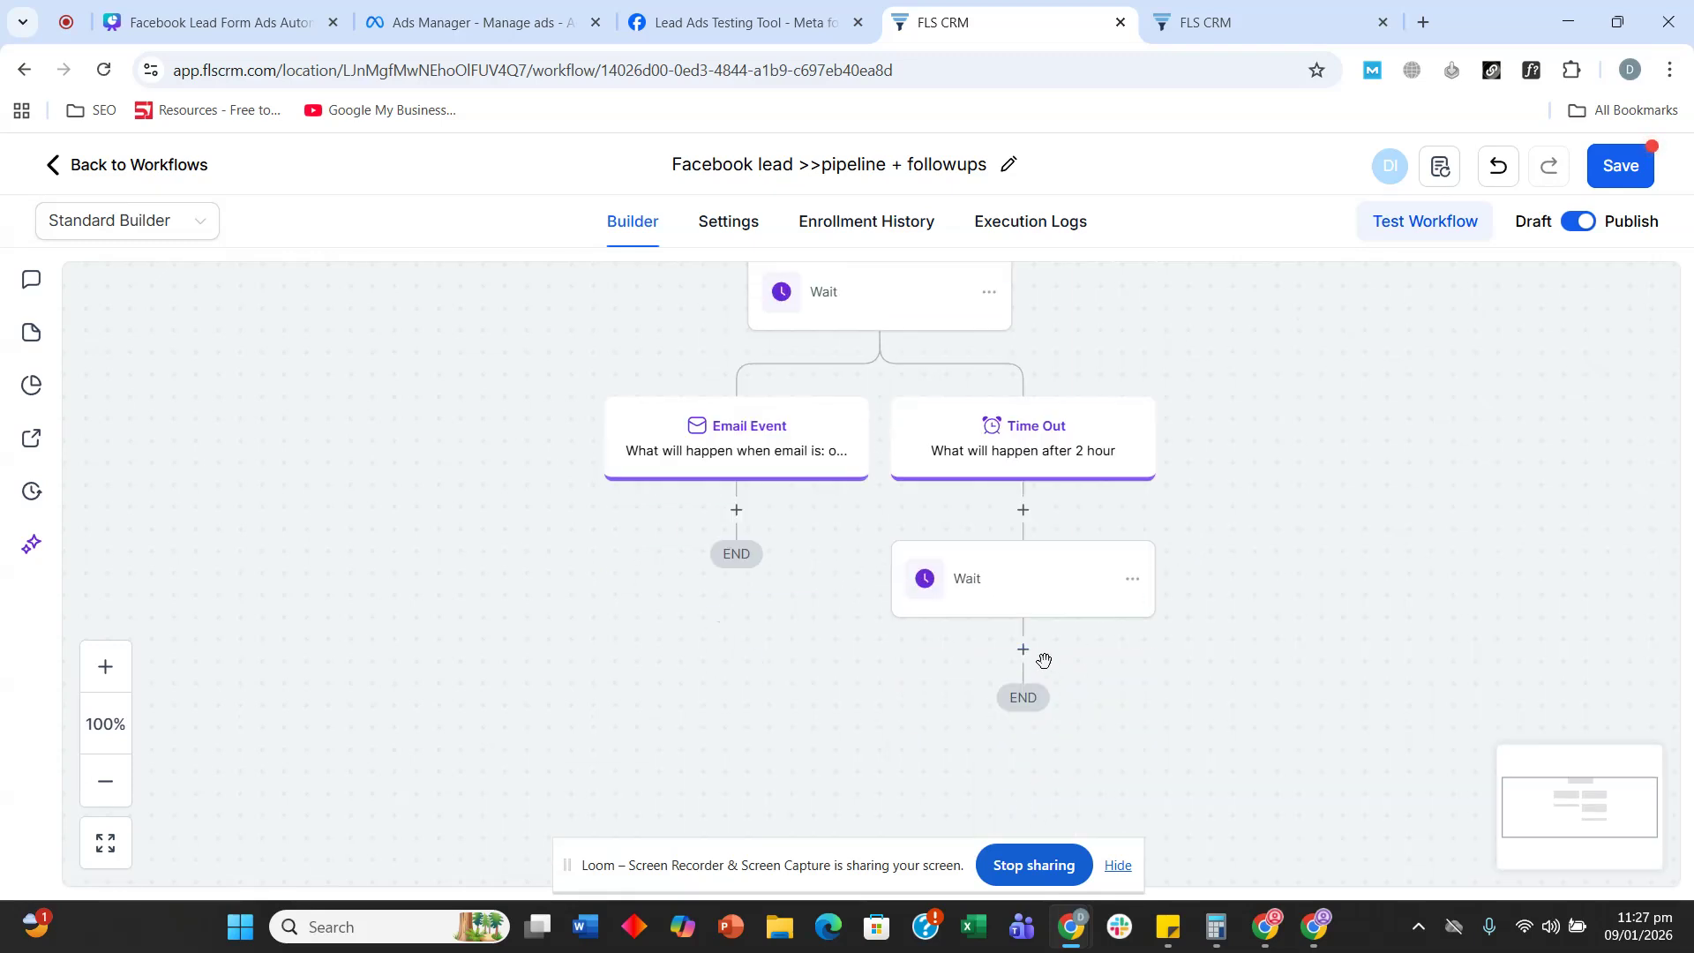
- Add a Send Email action after the Time Out branch's Wait action with the subject "Last slot left for free assessment"
{"action": "left_click", "coordinate": [1022, 650]}
{"action": "type", "text": "e"}
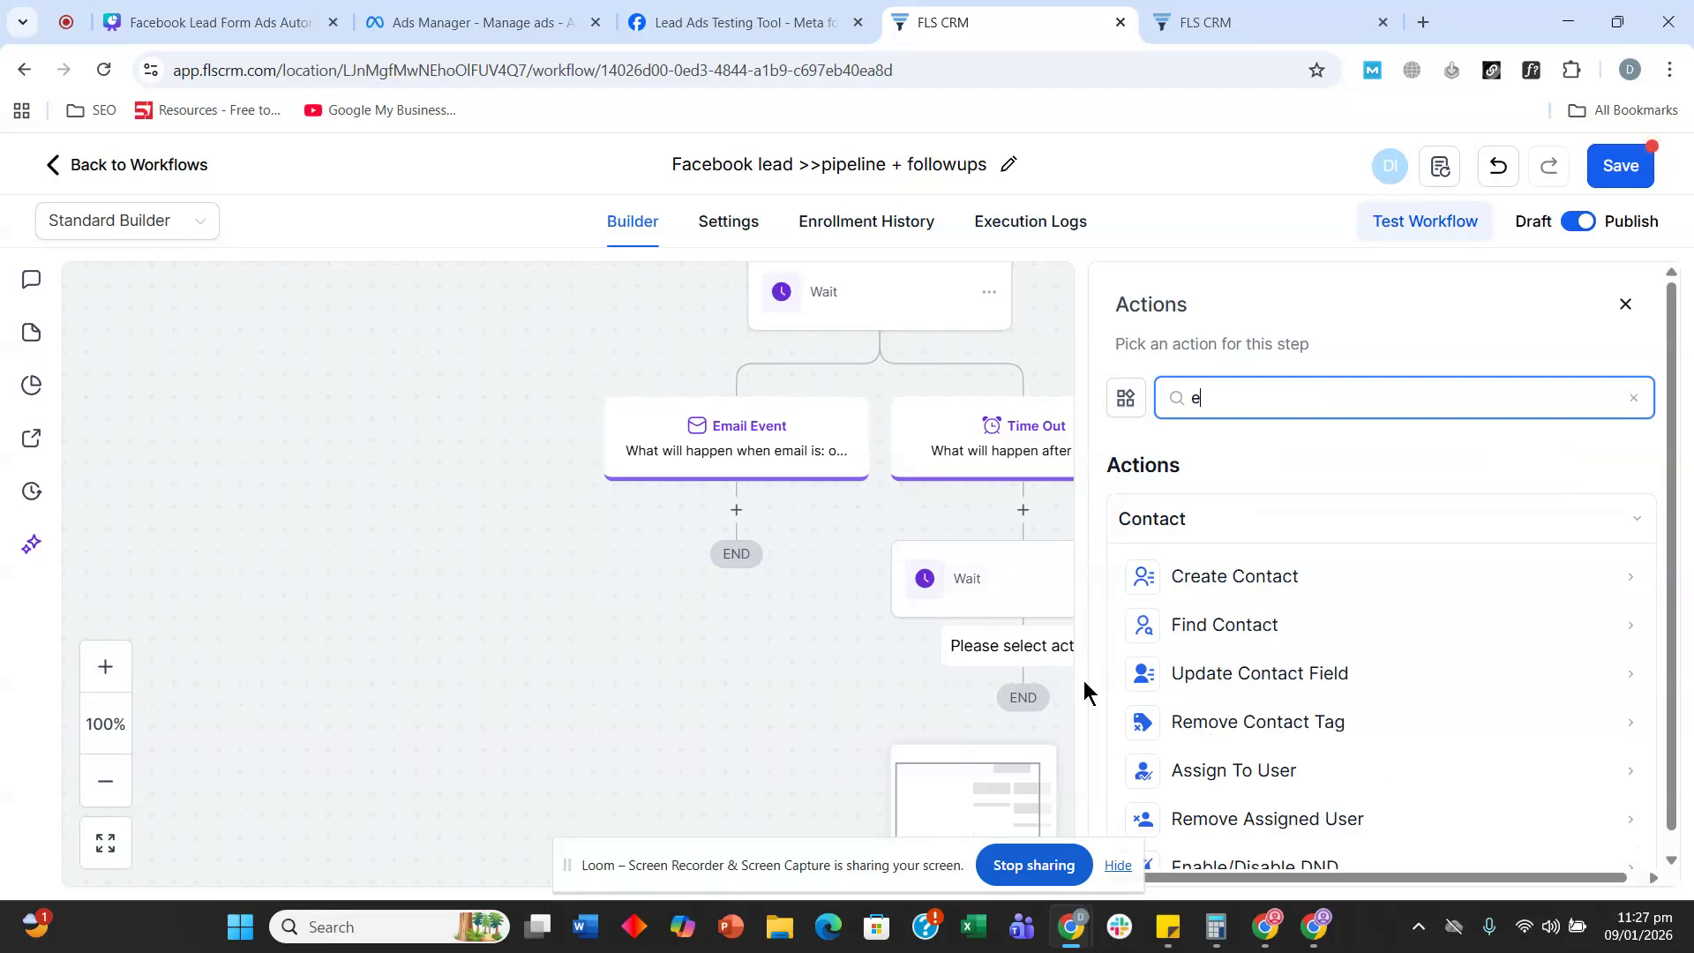
{"action": "type", "text": "ma"}
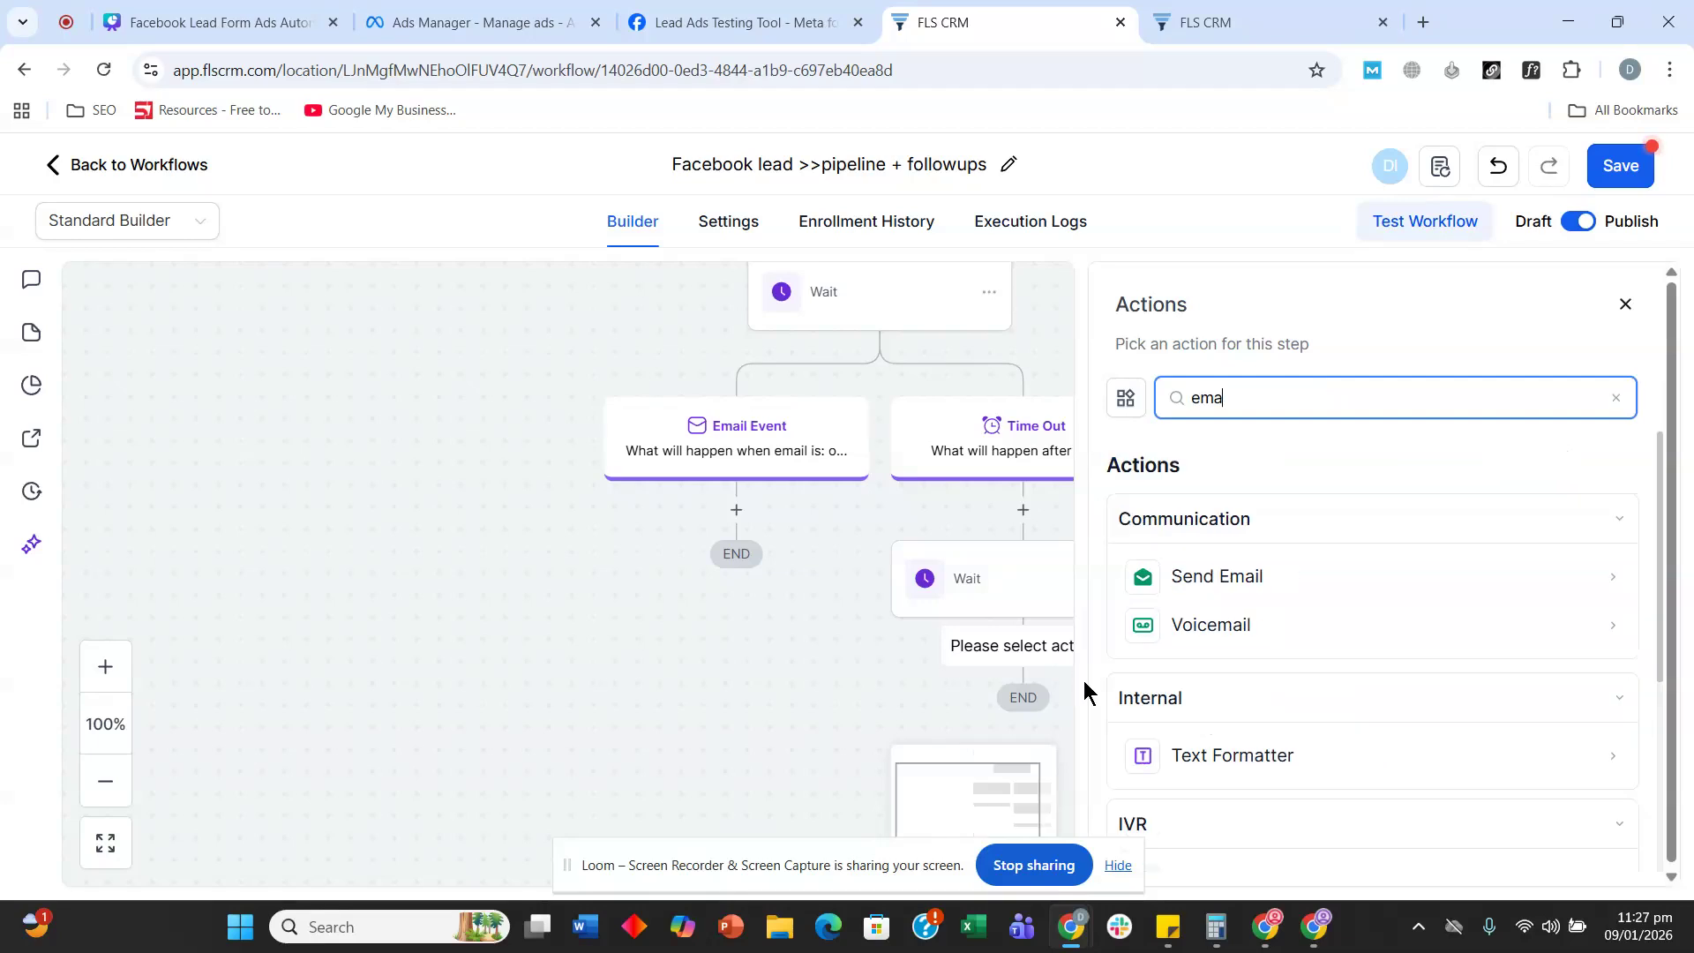
{"action": "left_click", "coordinate": [1235, 578]}
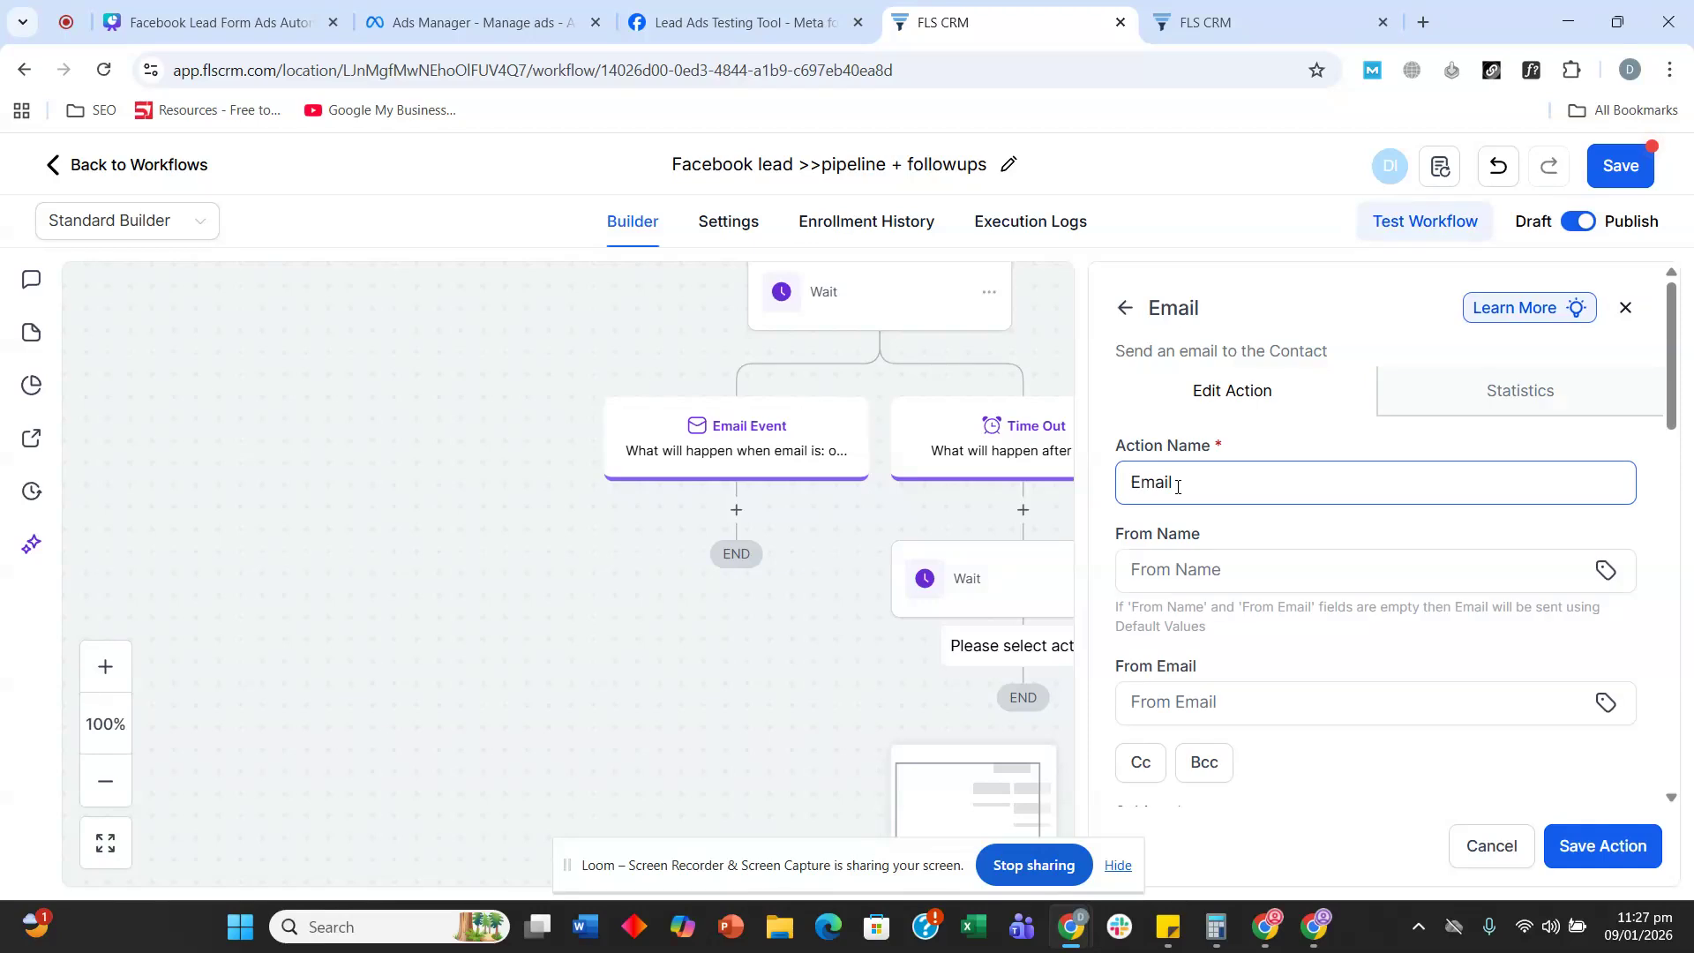
{"action": "scroll", "coordinate": [1179, 498], "scroll_direction": "down", "scroll_amount": 4}
{"action": "left_click", "coordinate": [1194, 513]}
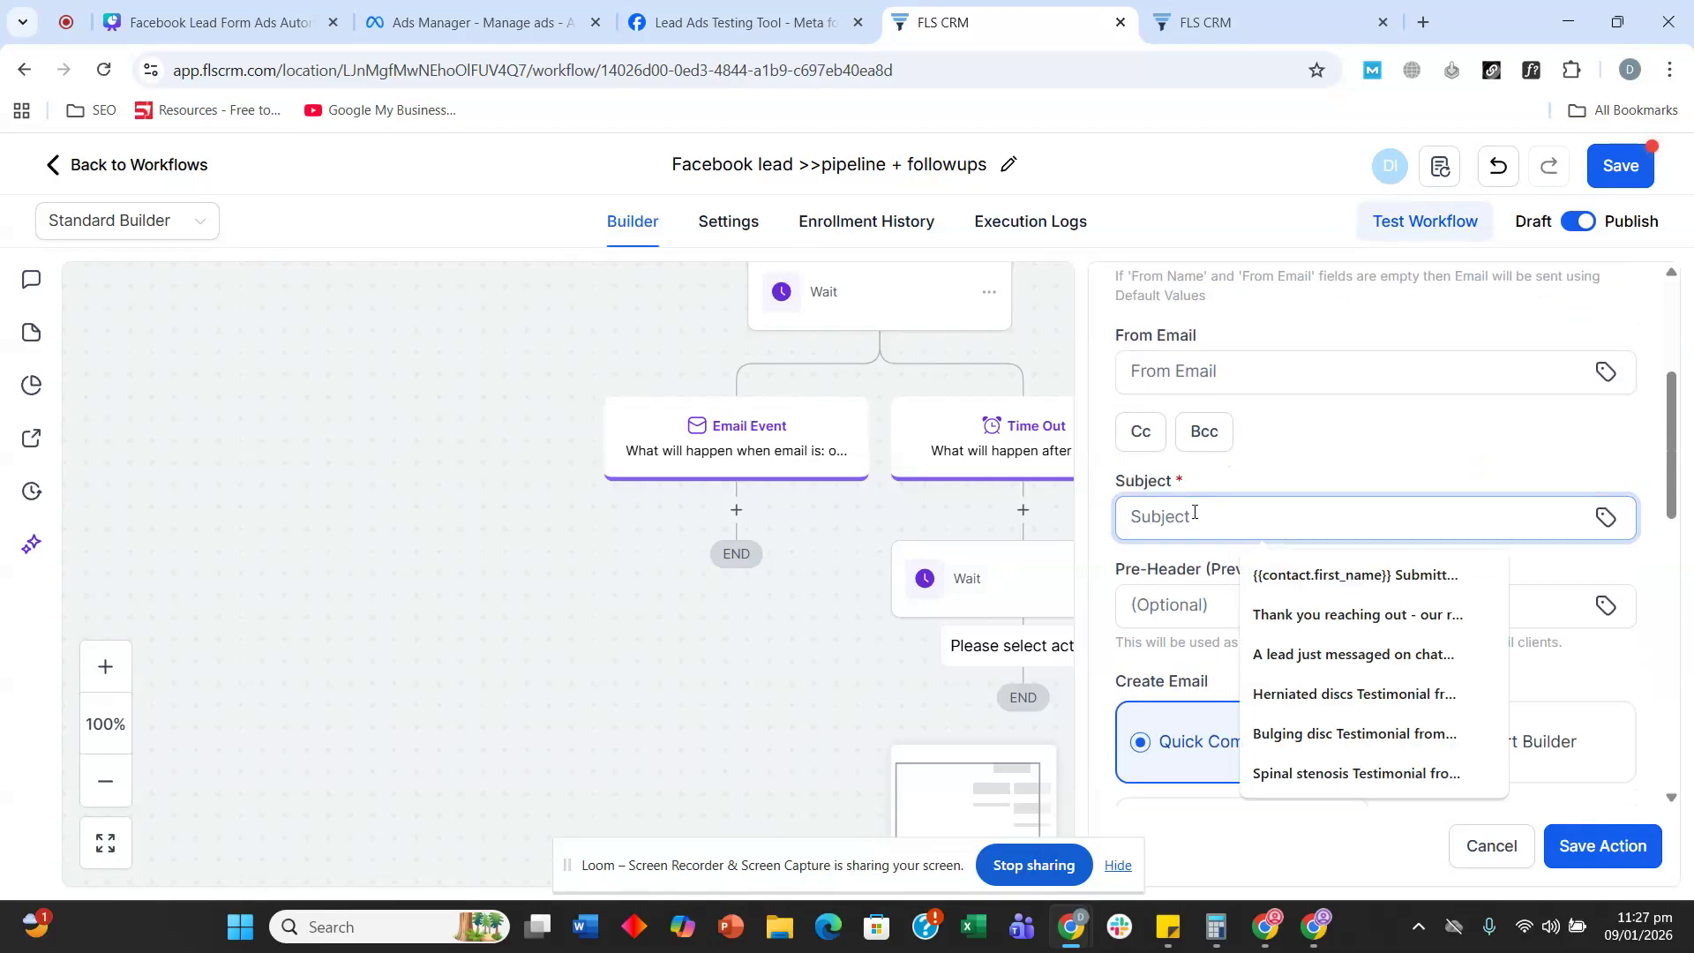
{"action": "type", "text": "Last"}
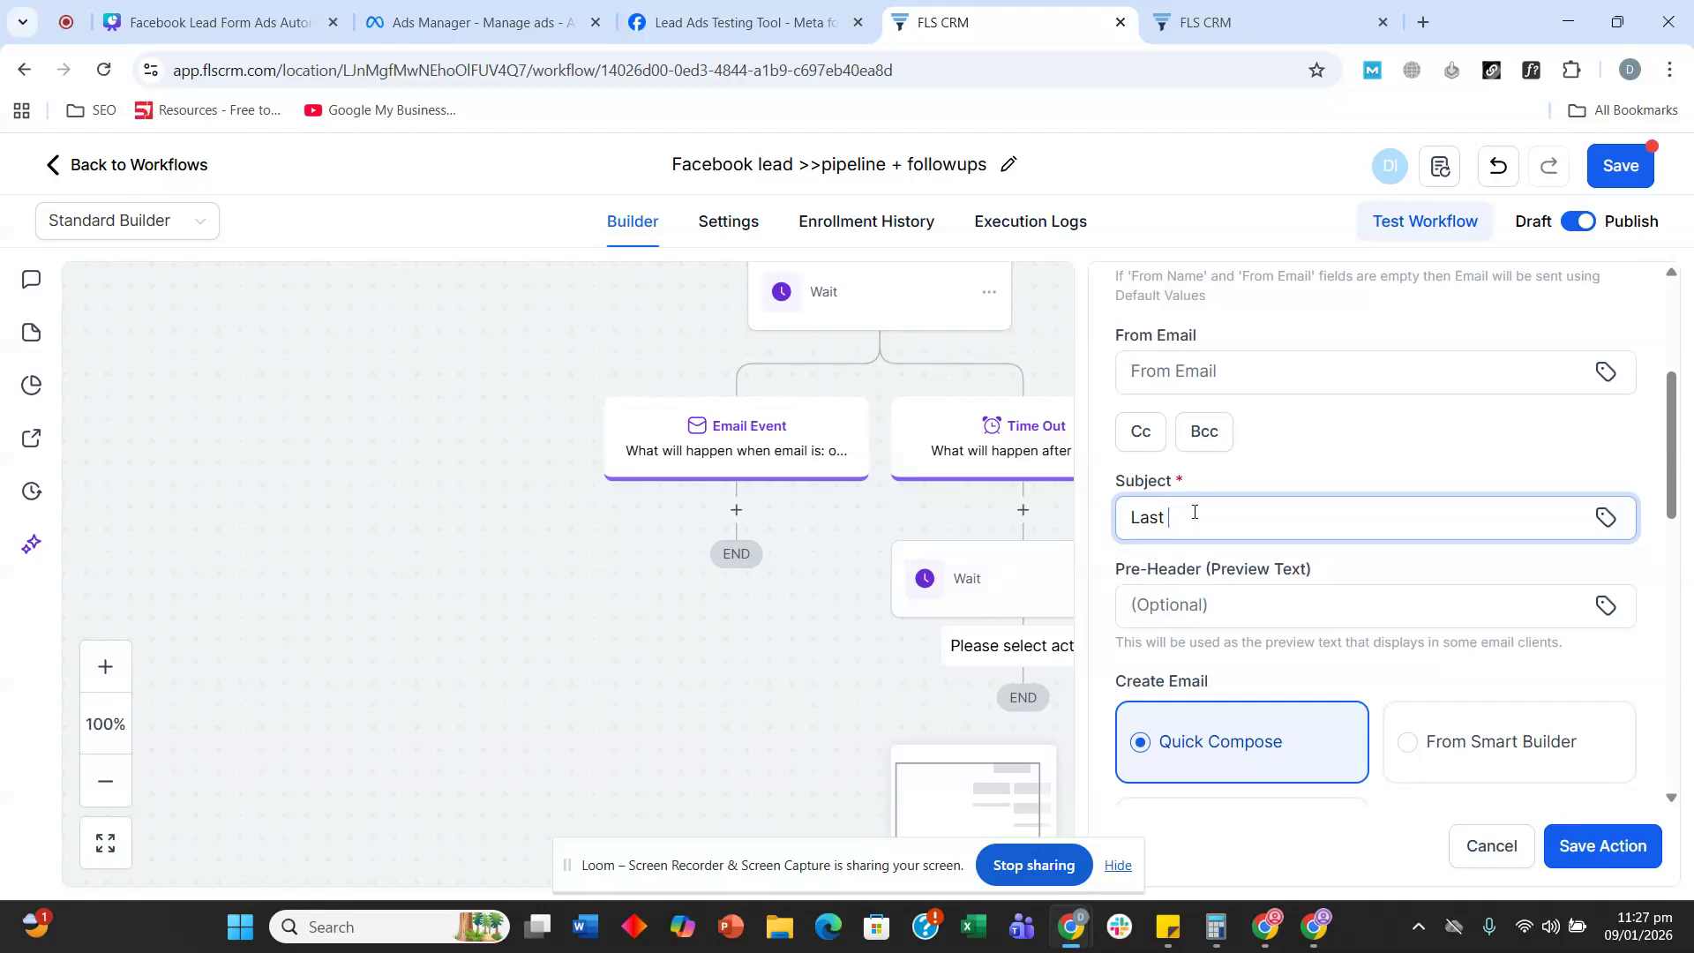
{"action": "type", "text": " slot left for free assessment"}
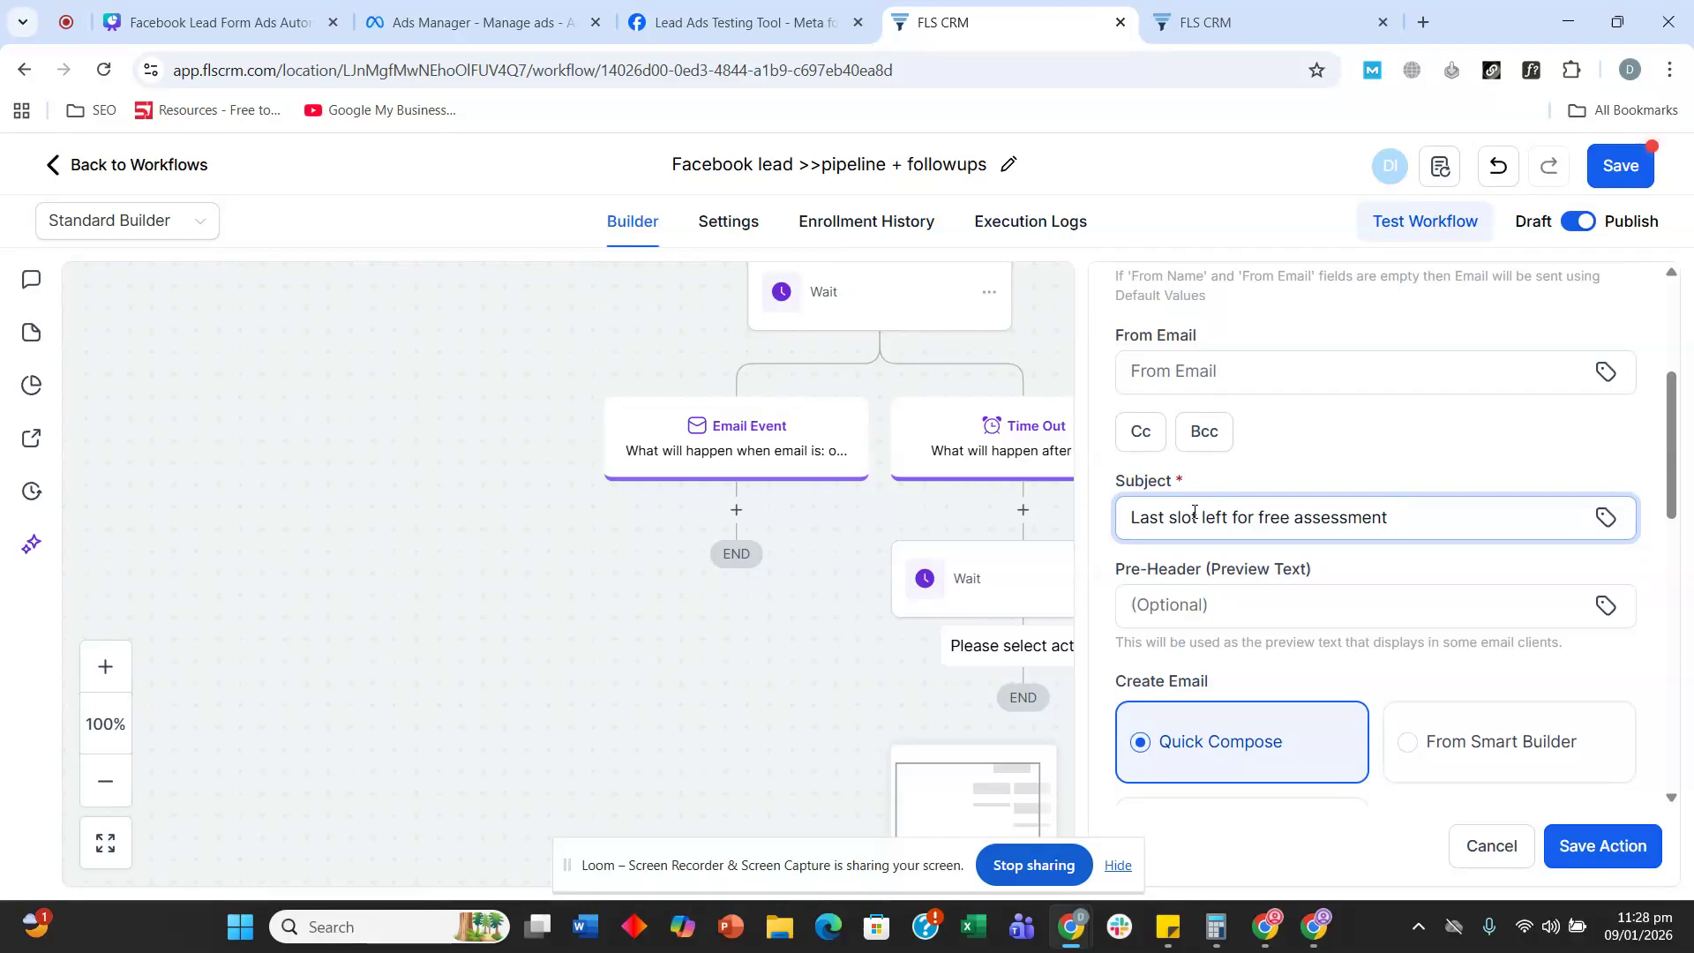
- Begin the email message with the greeting "Hi {{contact.name}}", inserting the contact's name as a custom value
{"action": "triple_click", "coordinate": [1194, 512]}
{"action": "scroll", "coordinate": [1251, 761], "scroll_direction": "down", "scroll_amount": 4}
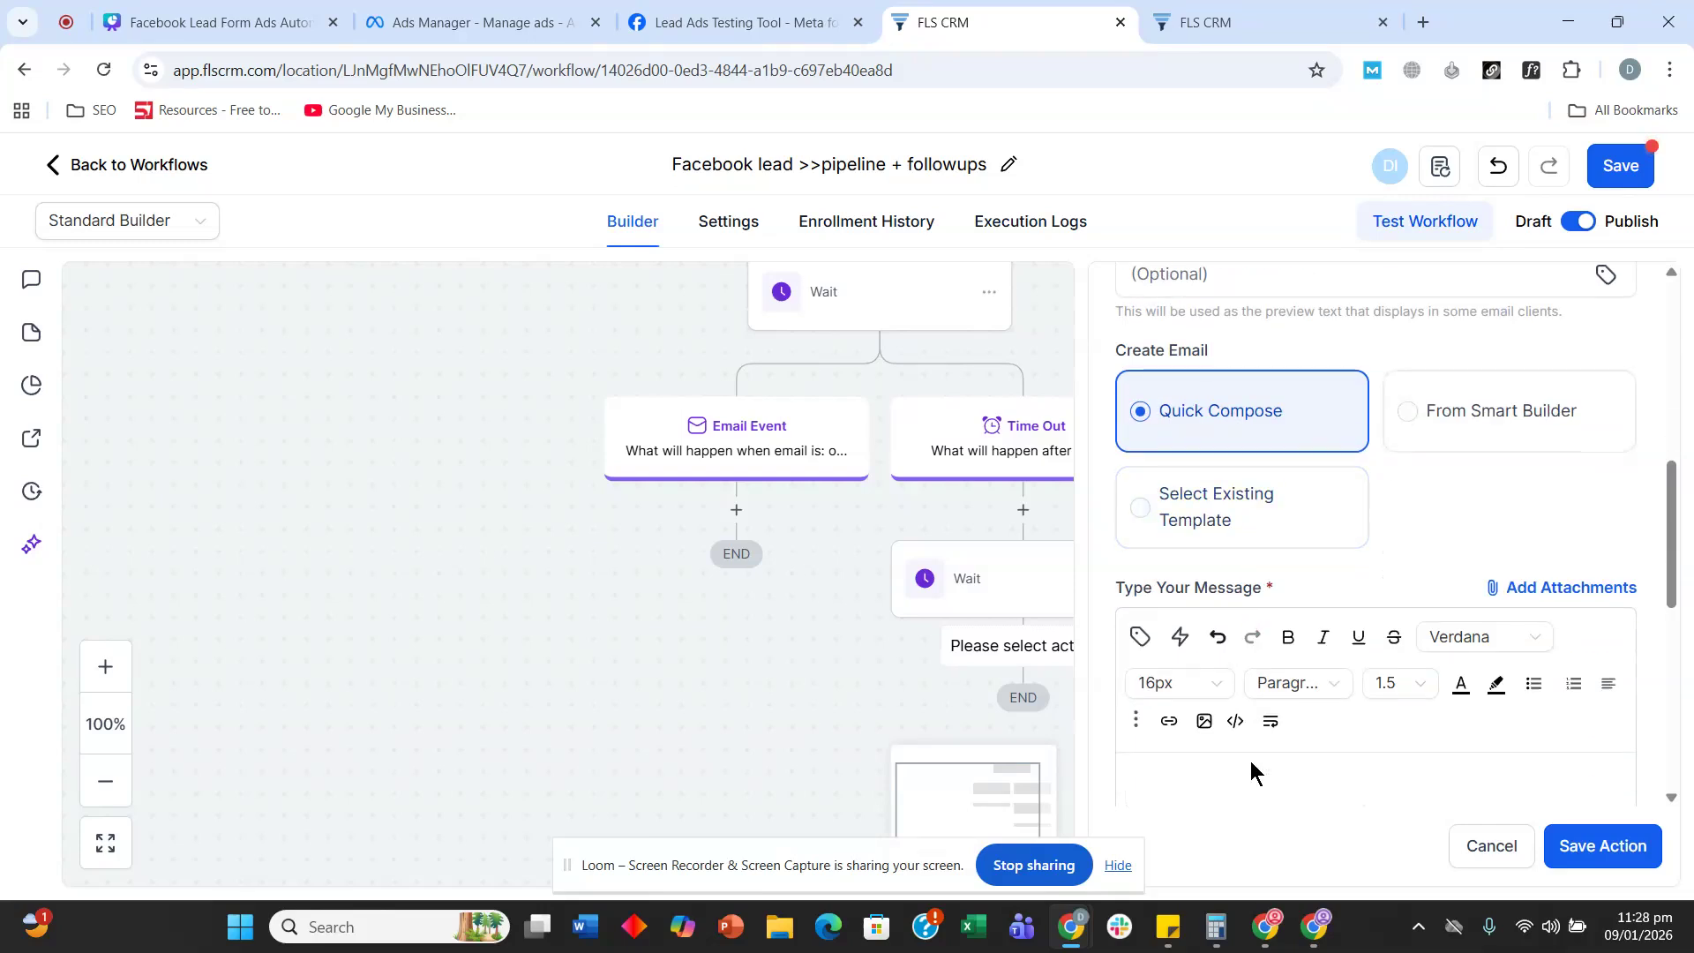
{"action": "scroll", "coordinate": [1259, 788], "scroll_direction": "down", "scroll_amount": 1}
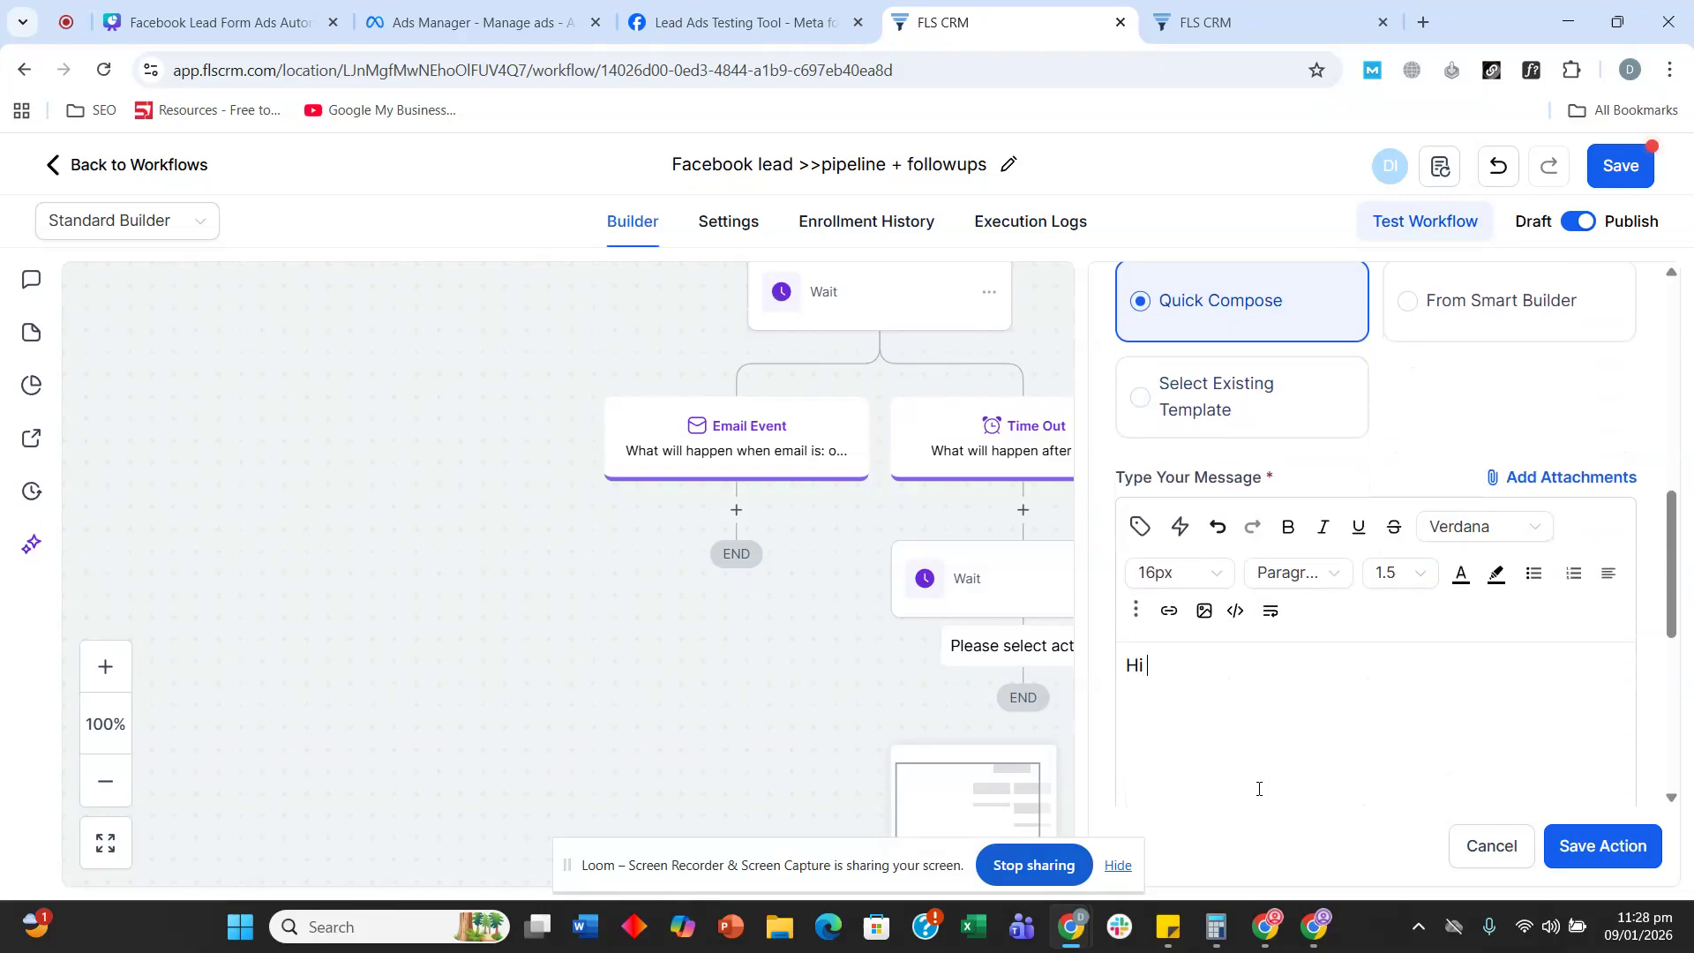
{"action": "left_click", "coordinate": [1140, 526]}
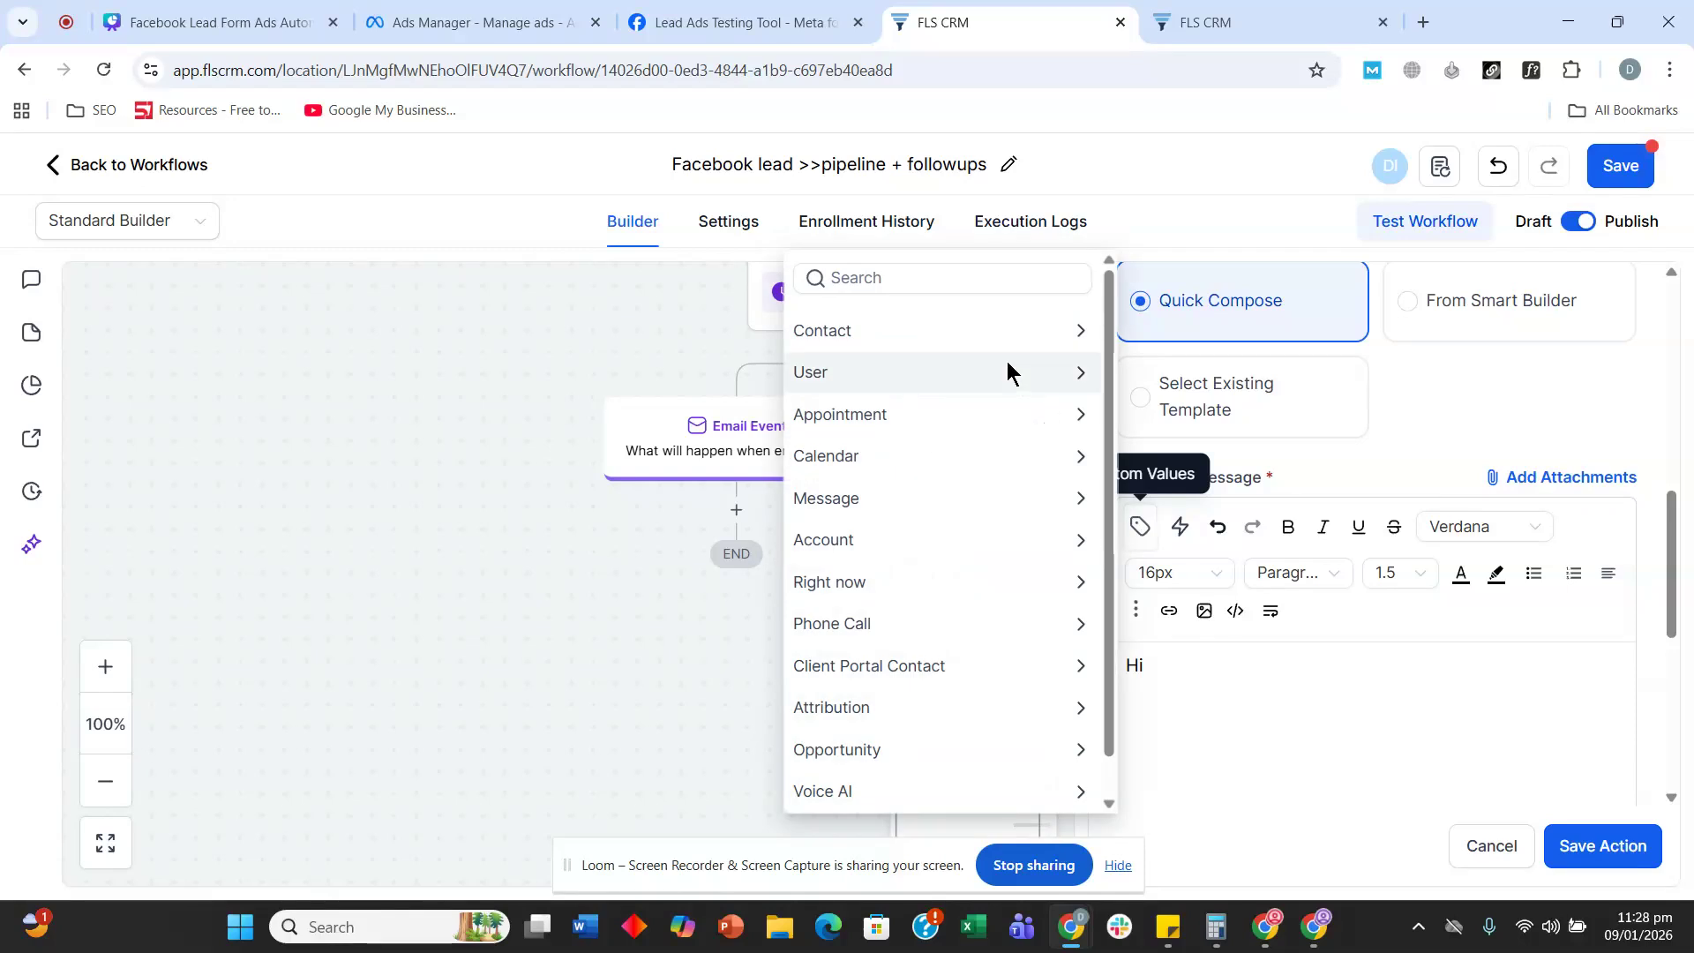
{"action": "left_click", "coordinate": [971, 330]}
{"action": "left_click", "coordinate": [956, 367]}
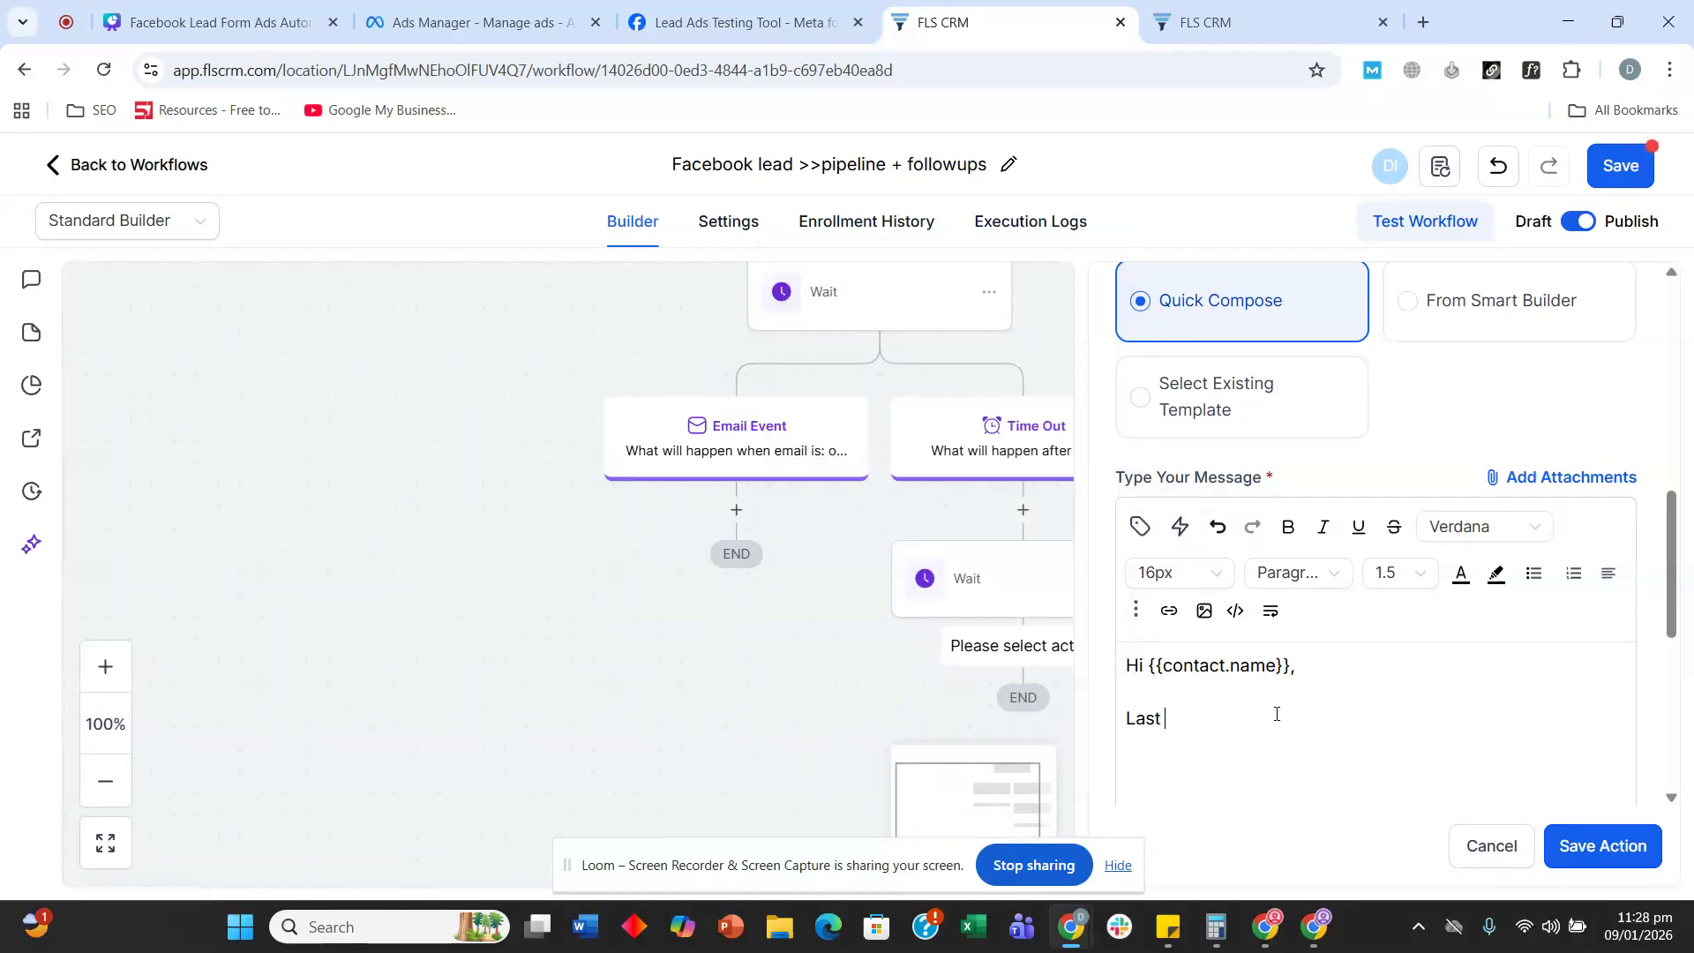
- Write below the greeting "Last slot left for free assessment of your snooker cloth. Please reply book to schedule you appointment"
{"action": "key", "text": "BackSpace"}
{"action": "key", "text": "BackSpace"}
{"action": "type", "text": "ast slot left for free assessment "}
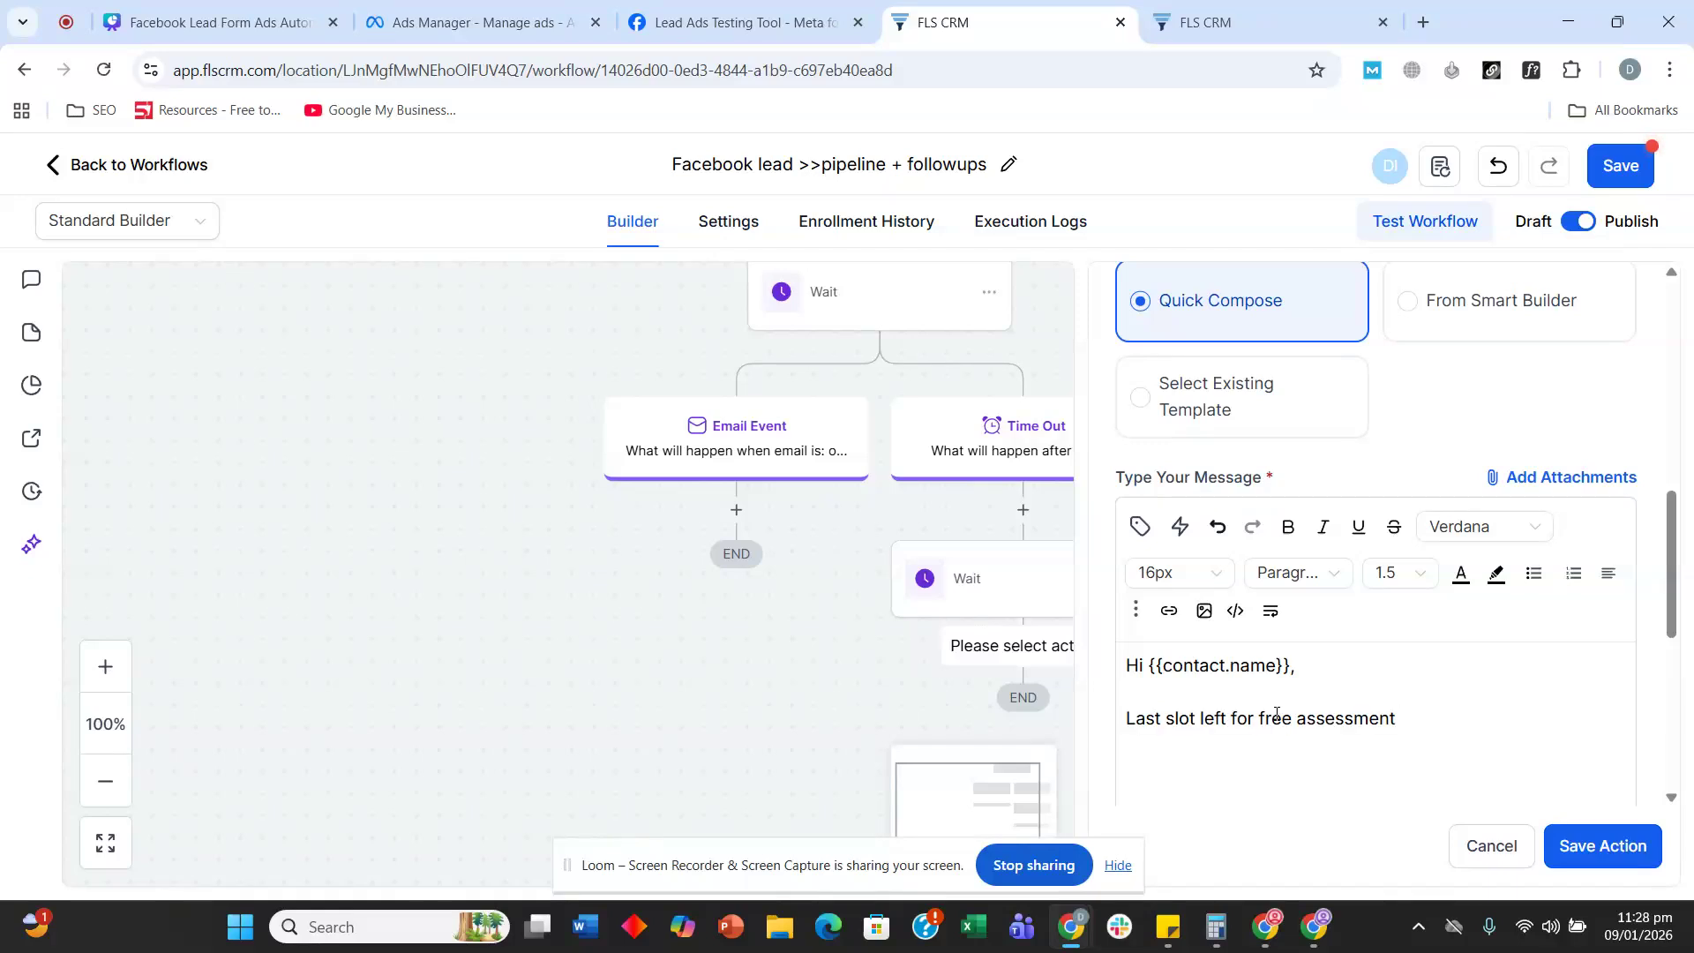
{"action": "type", "text": "of your snooker cloth"}
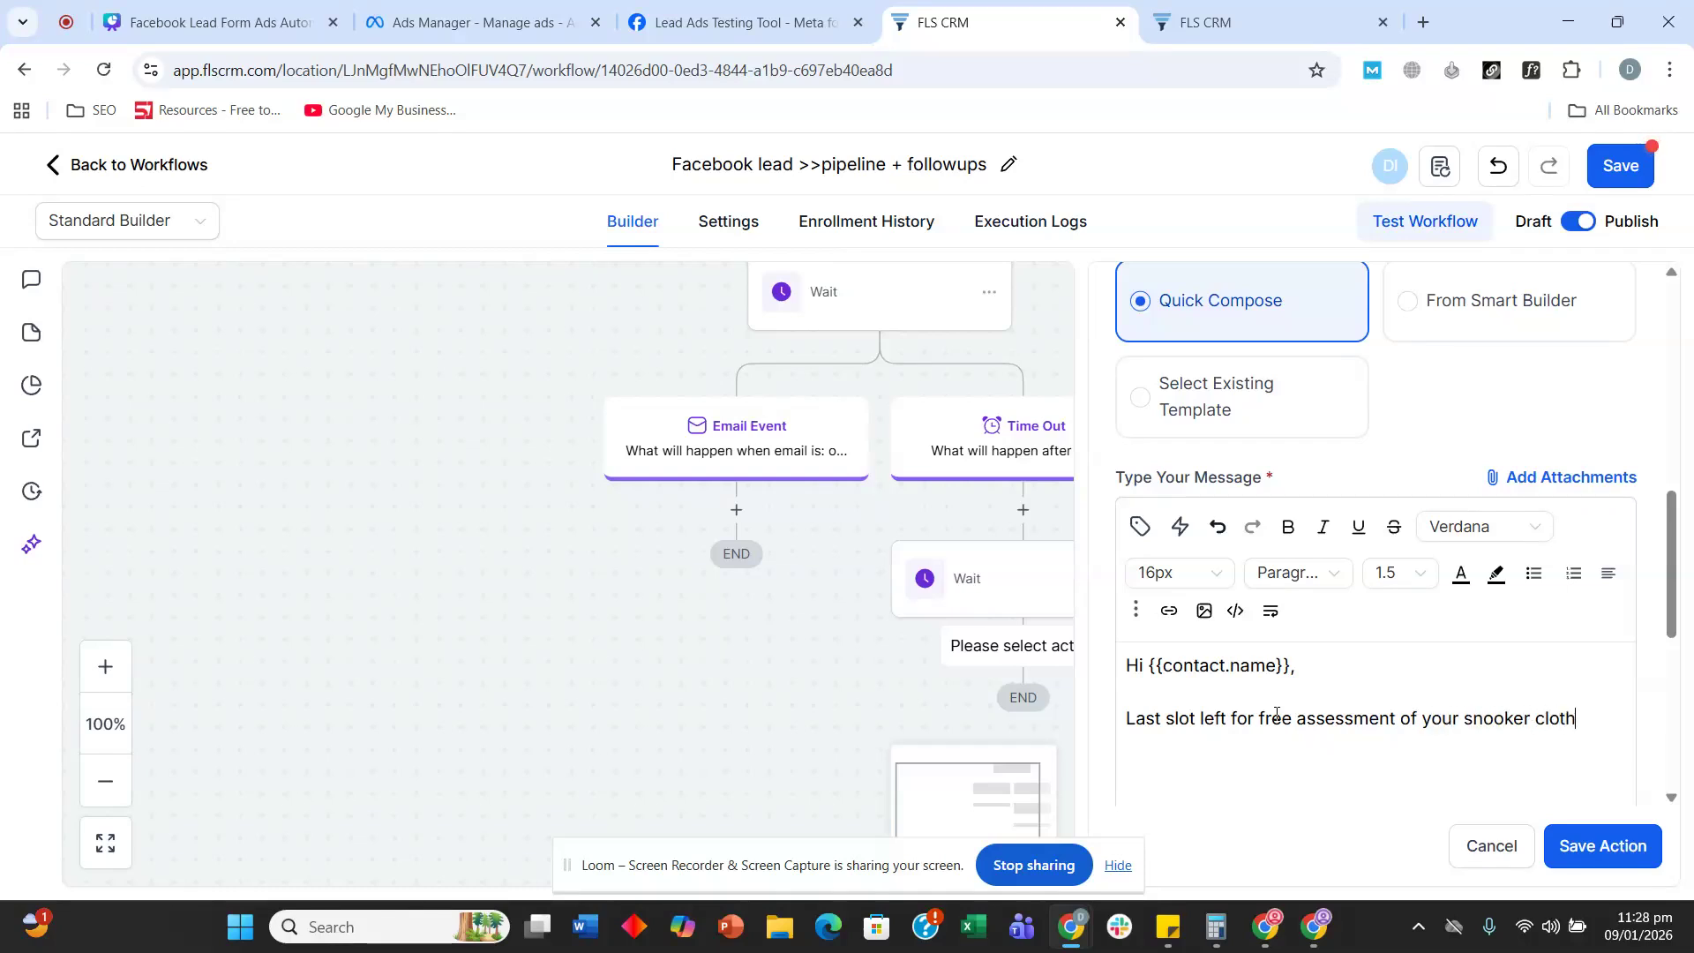
{"action": "type", "text": ". Please reply book "}
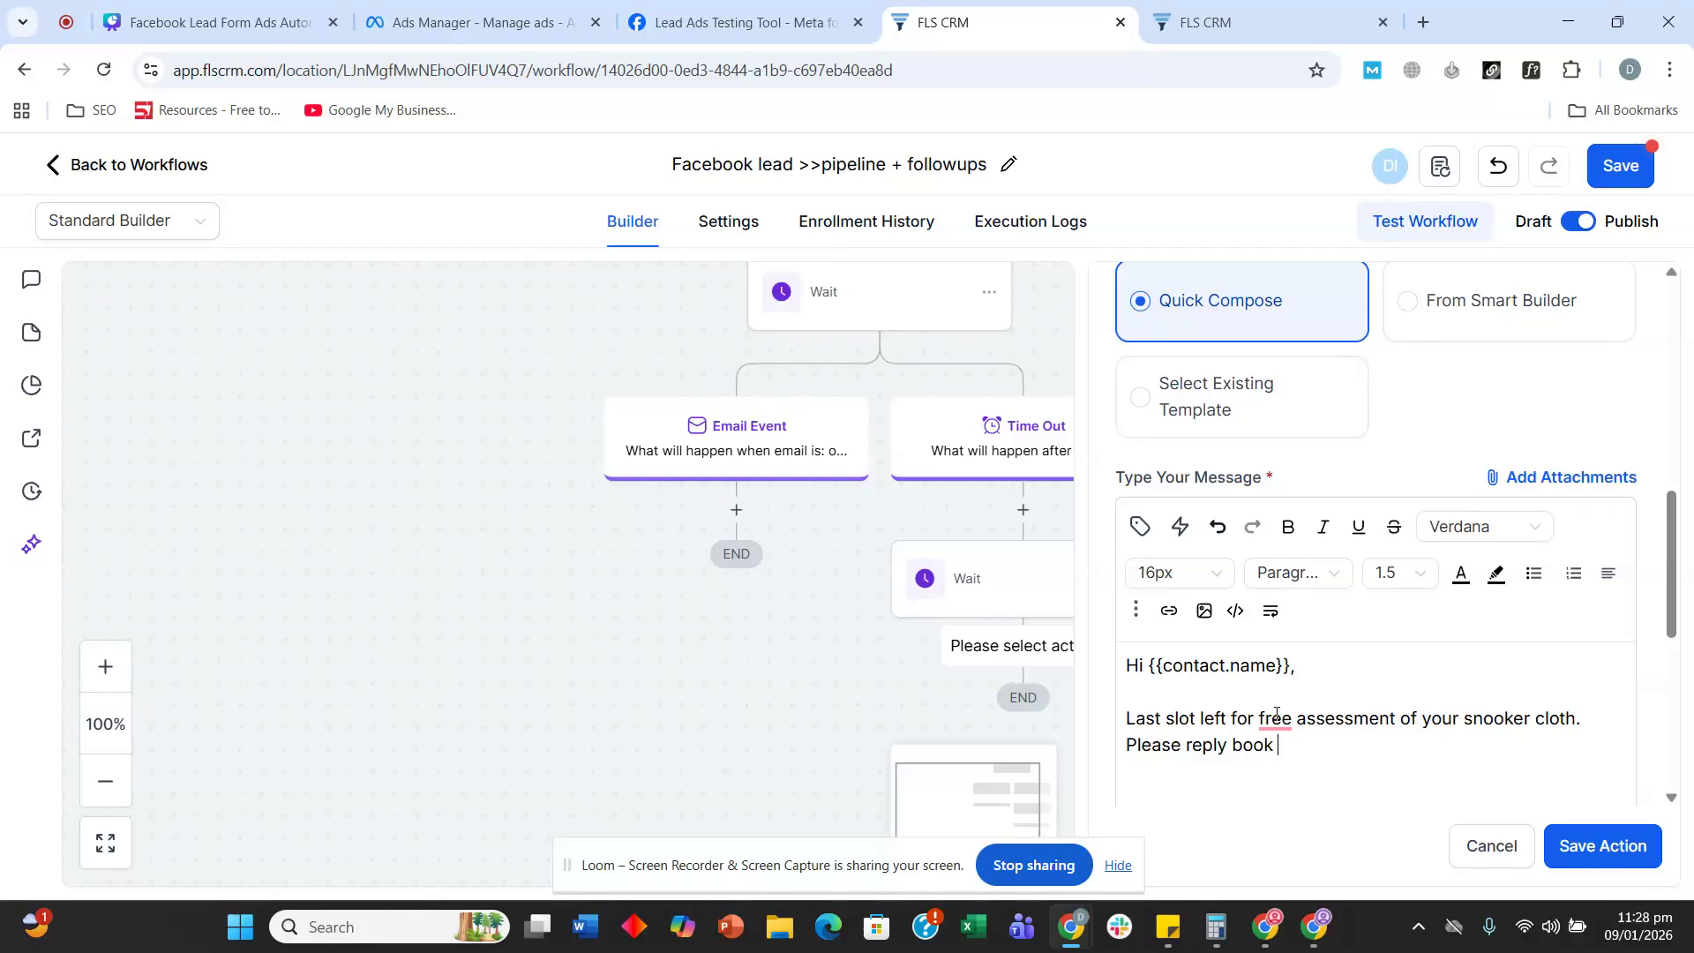
{"action": "type", "text": "to schedule you appointment"}
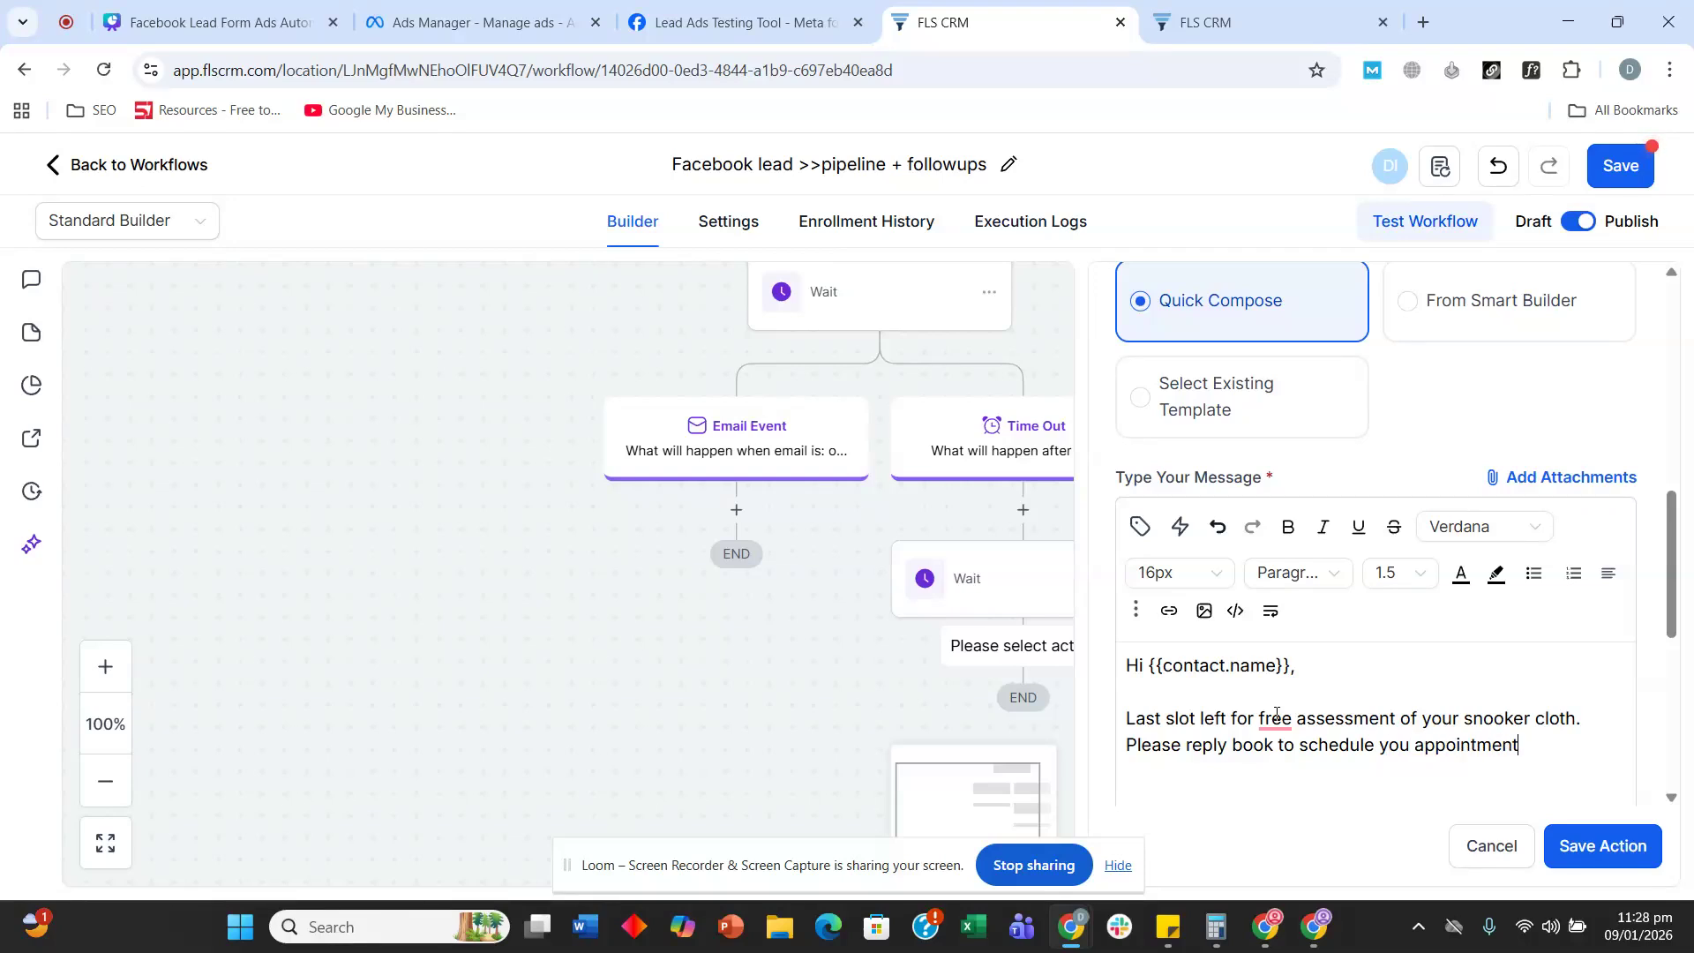
- Correct the message wording to "a free assessment" and "your appointment" using the grammar suggestions, and save the email action
{"action": "mouse_move", "coordinate": [1277, 713]}
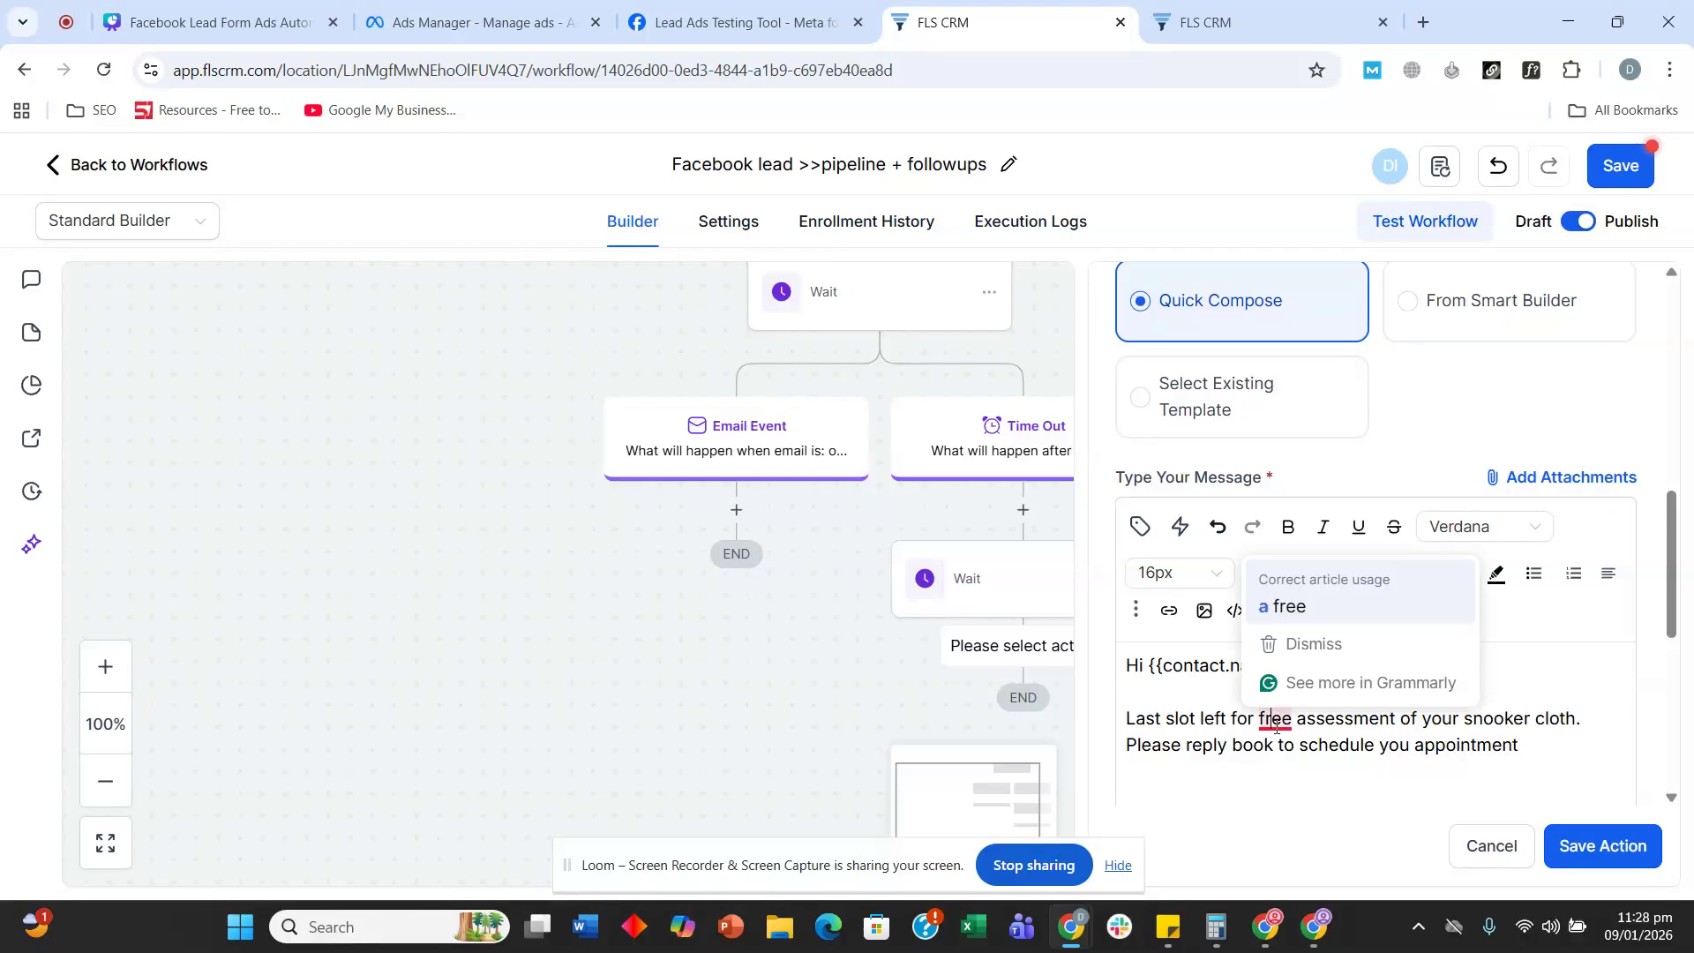
{"action": "left_click", "coordinate": [1303, 609]}
{"action": "mouse_move", "coordinate": [1394, 746]}
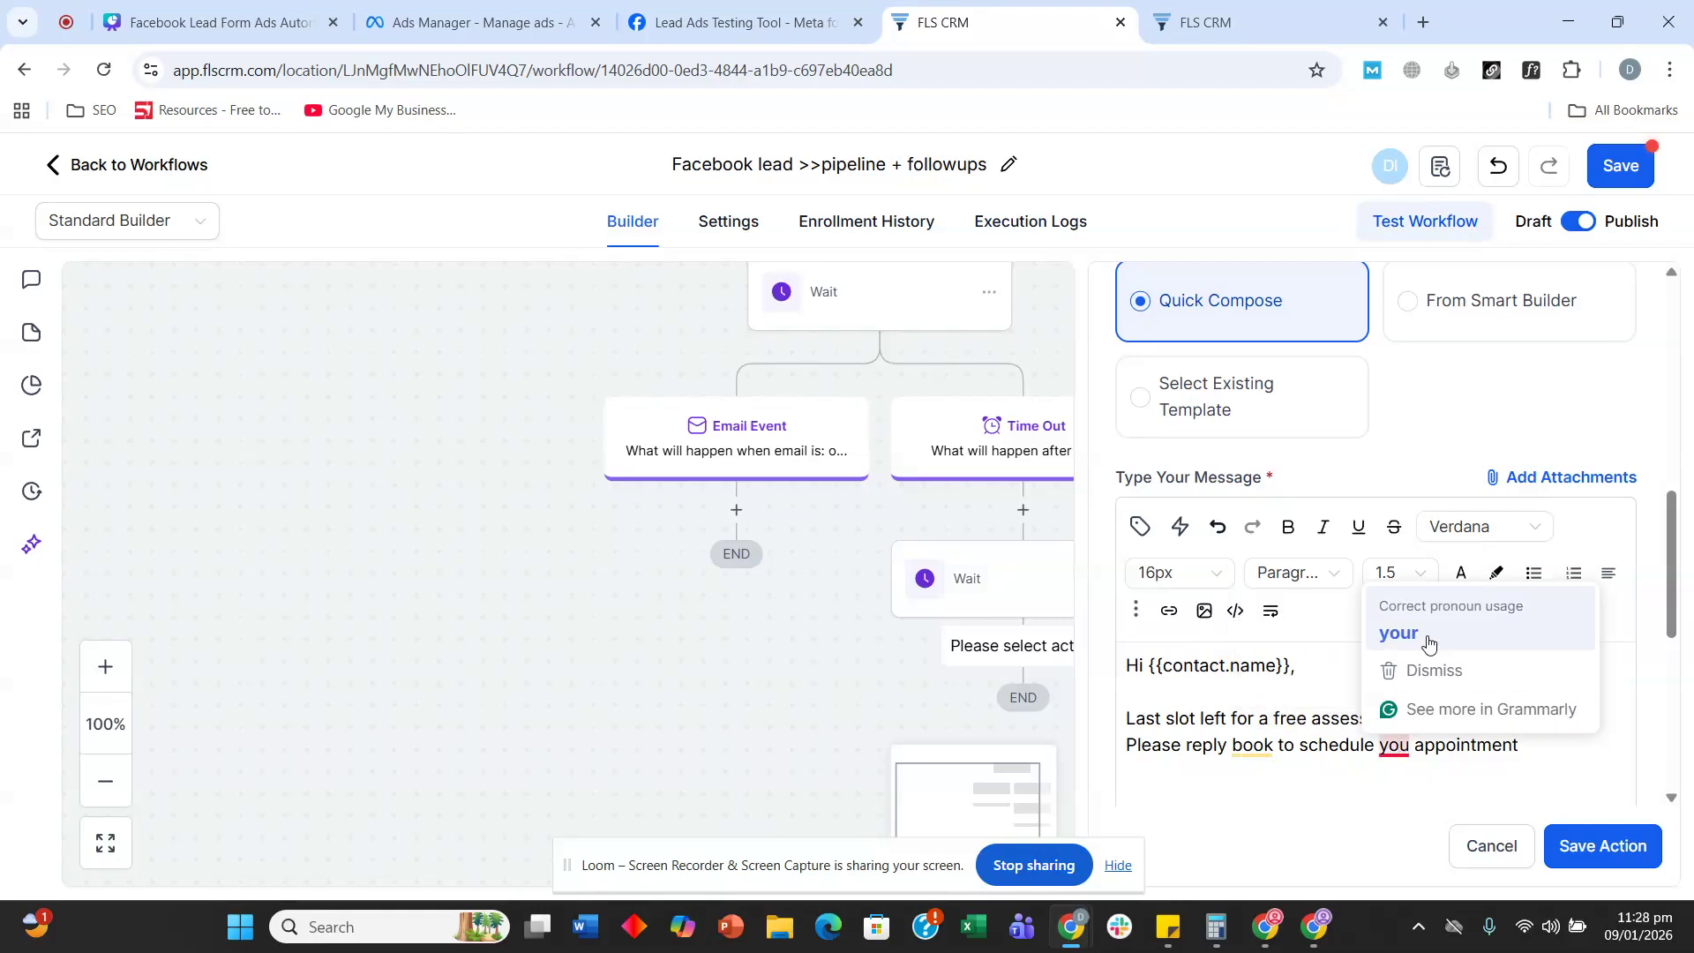
{"action": "left_click", "coordinate": [1401, 634]}
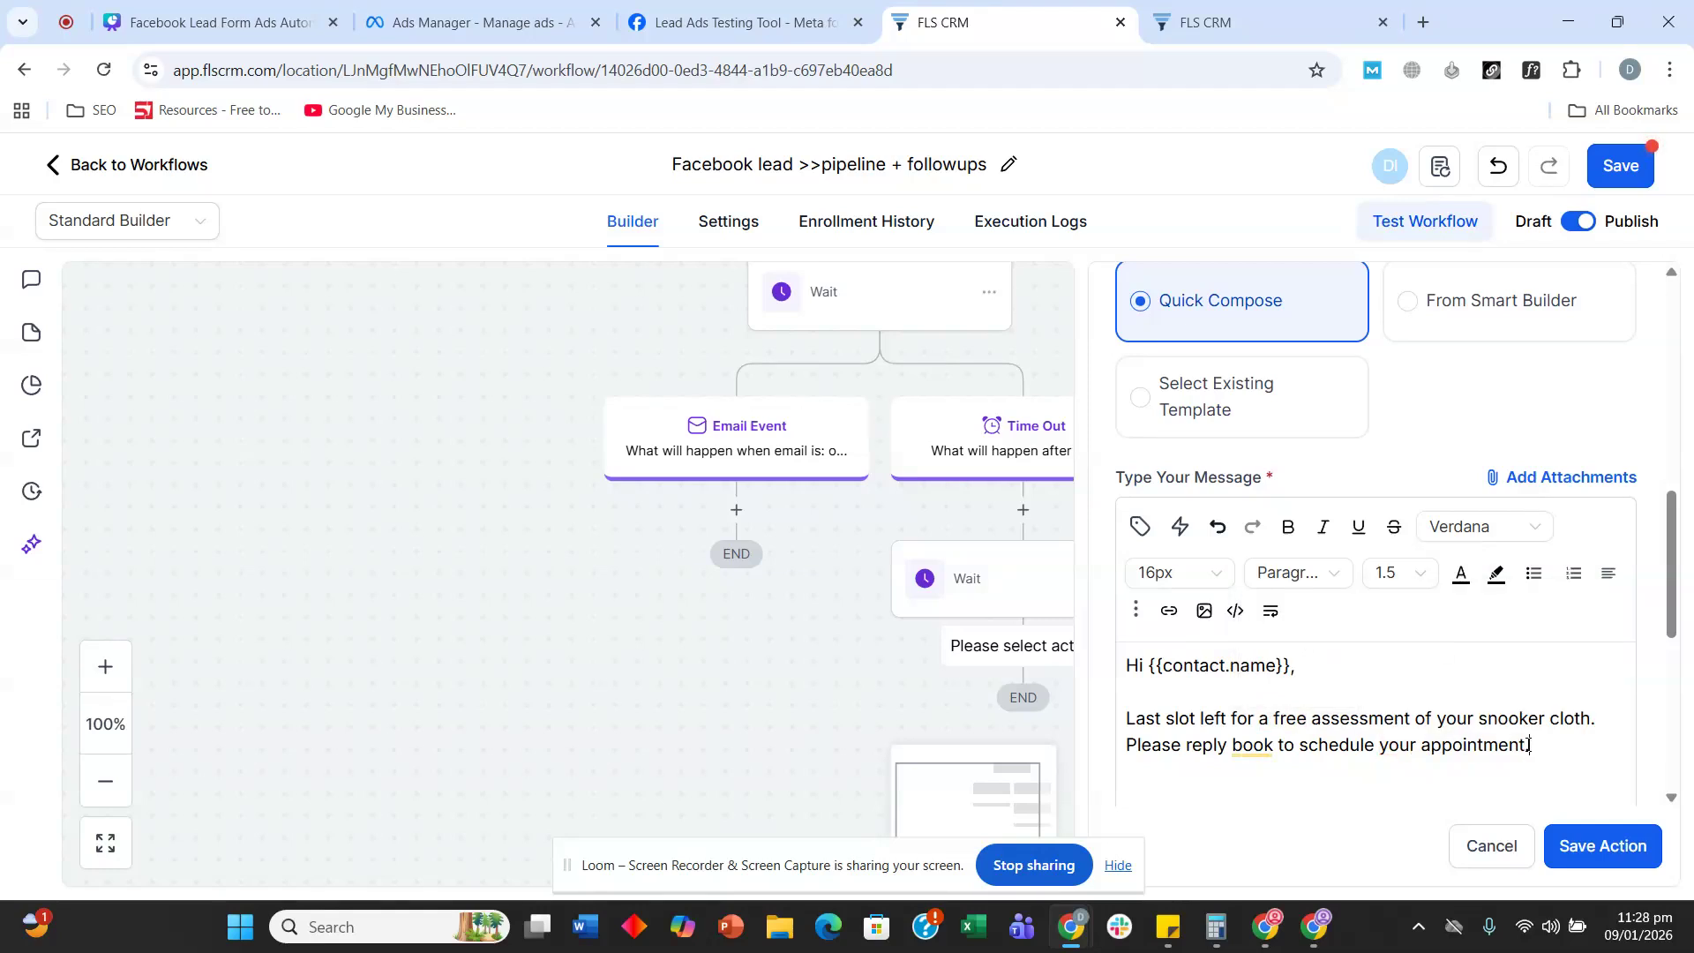
{"action": "left_click", "coordinate": [1602, 849]}
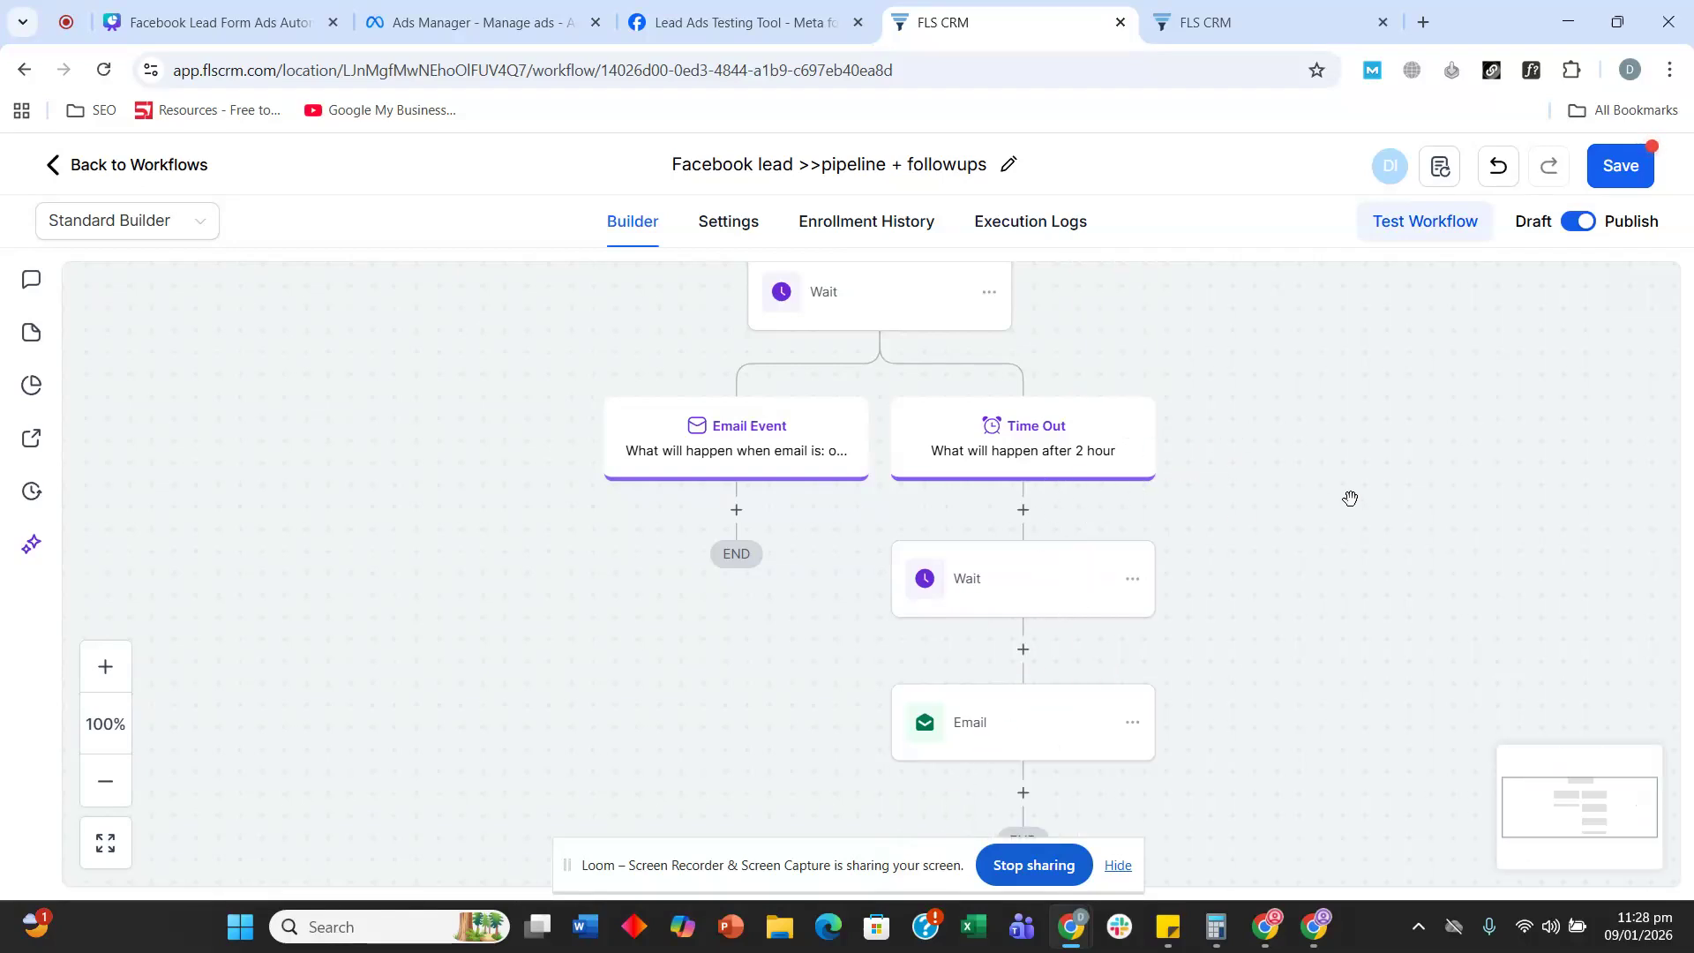
- Add a Send Internal Notification action to the Email Event branch and set its notification type to Email
{"action": "left_click", "coordinate": [737, 512]}
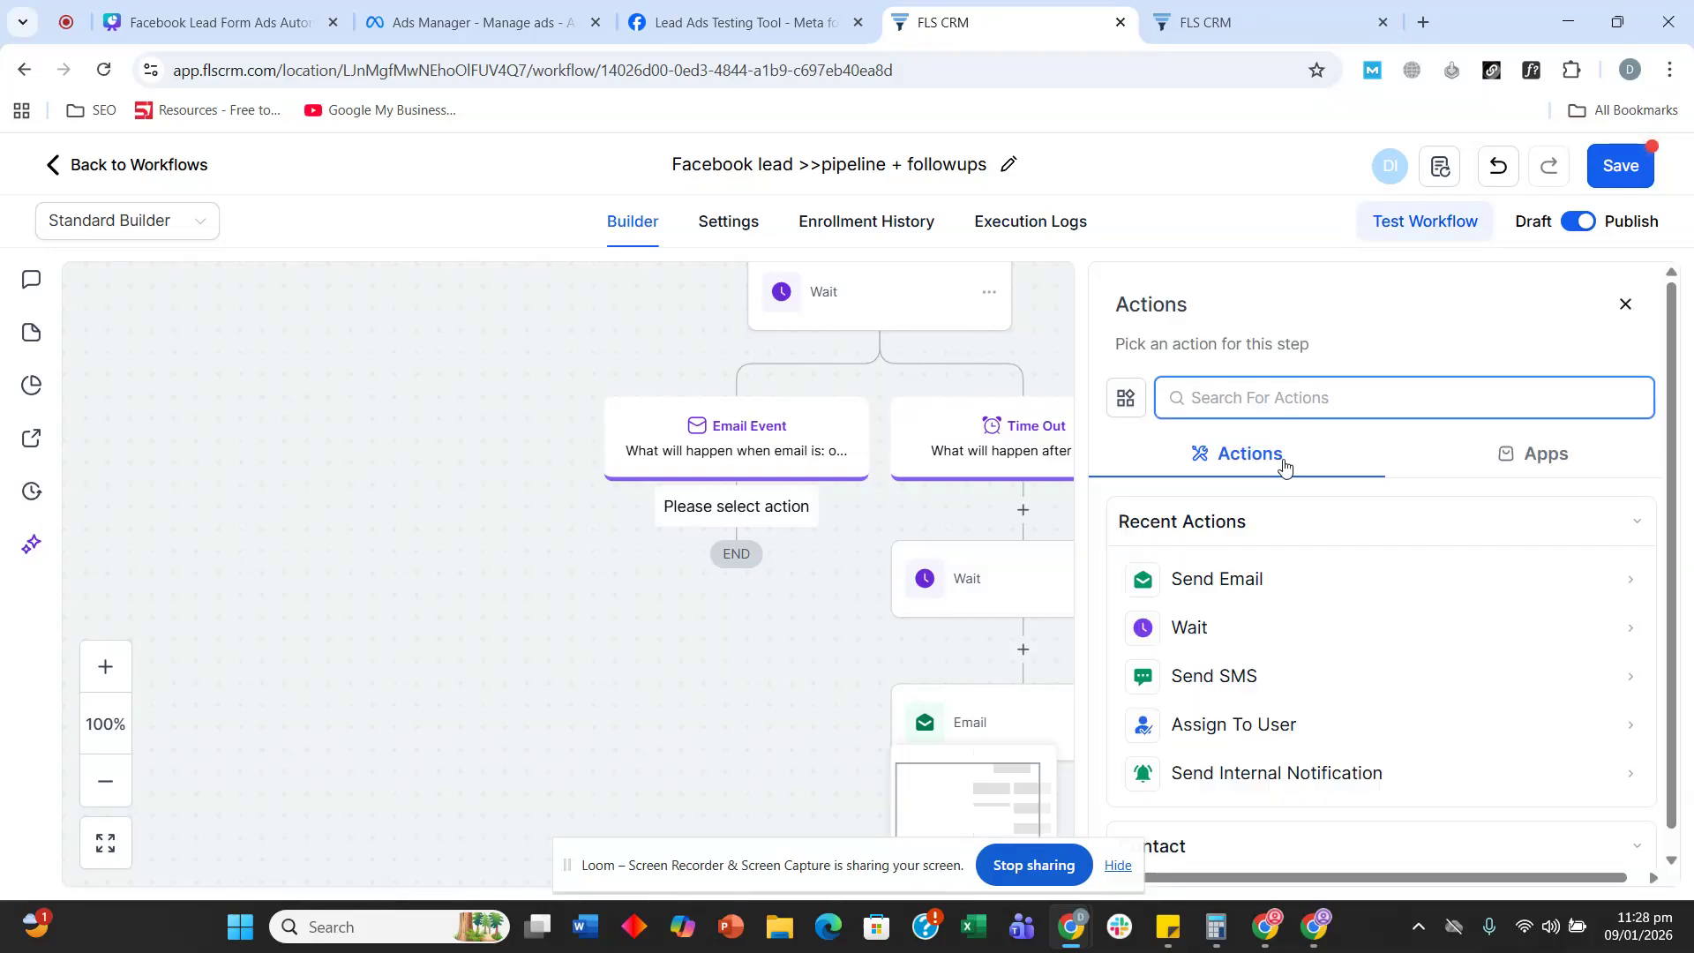
{"action": "type", "text": "interna"}
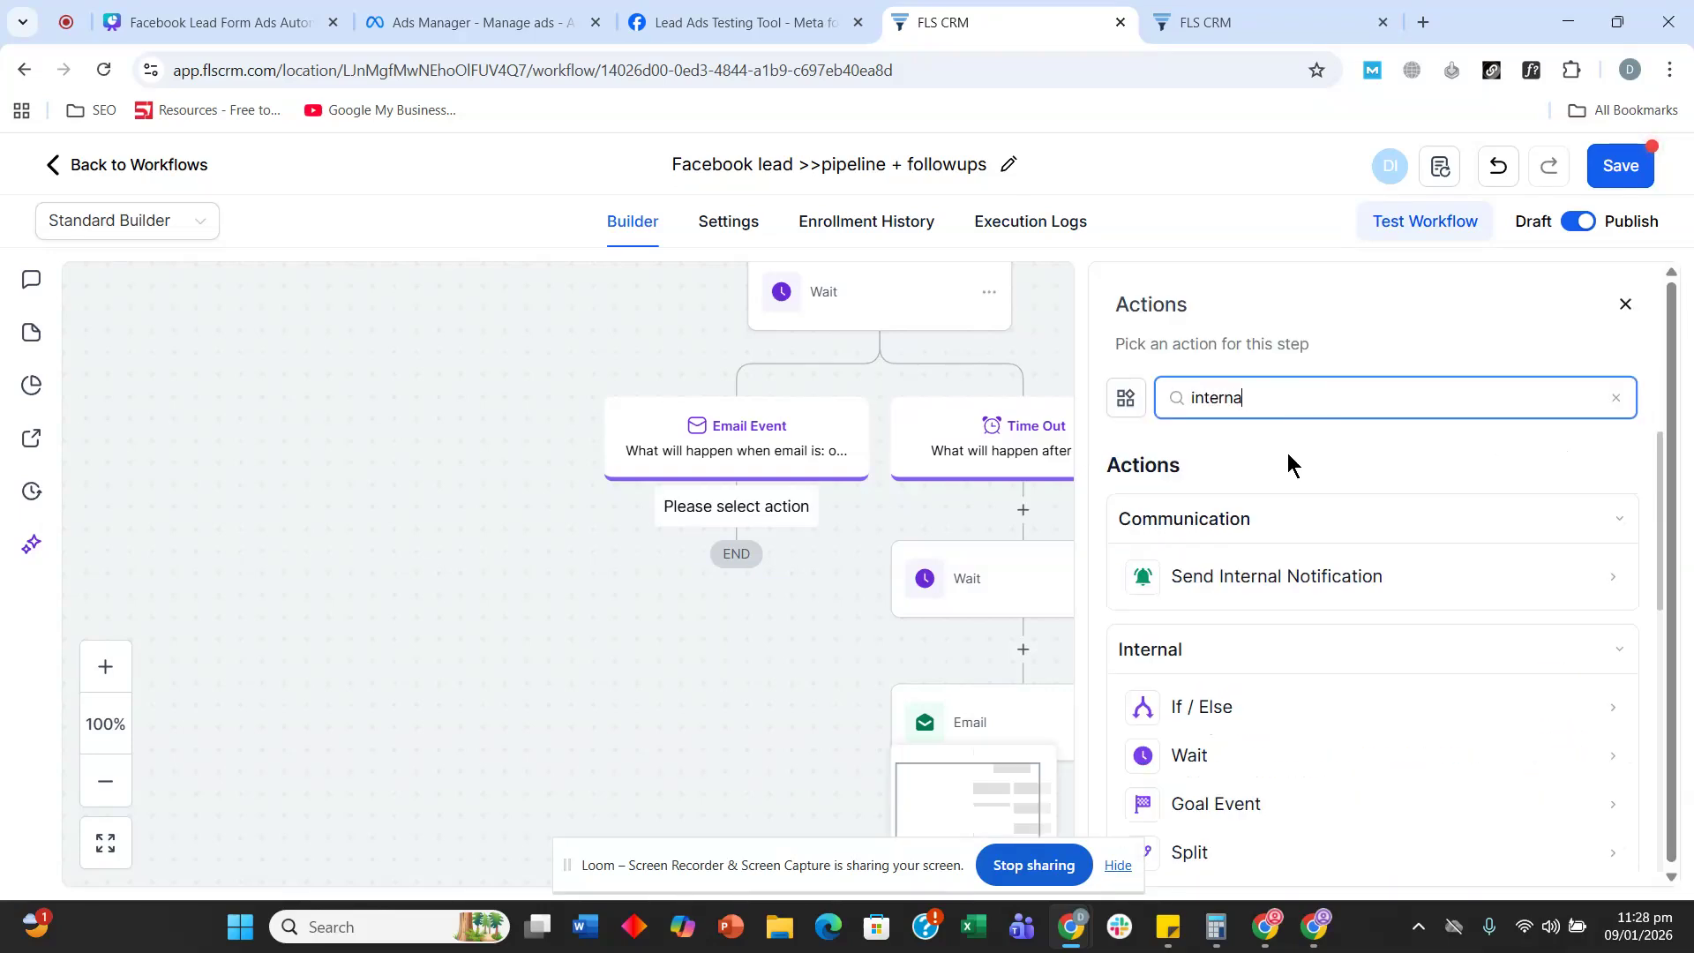
{"action": "left_click", "coordinate": [1253, 576]}
{"action": "left_click", "coordinate": [1246, 528]}
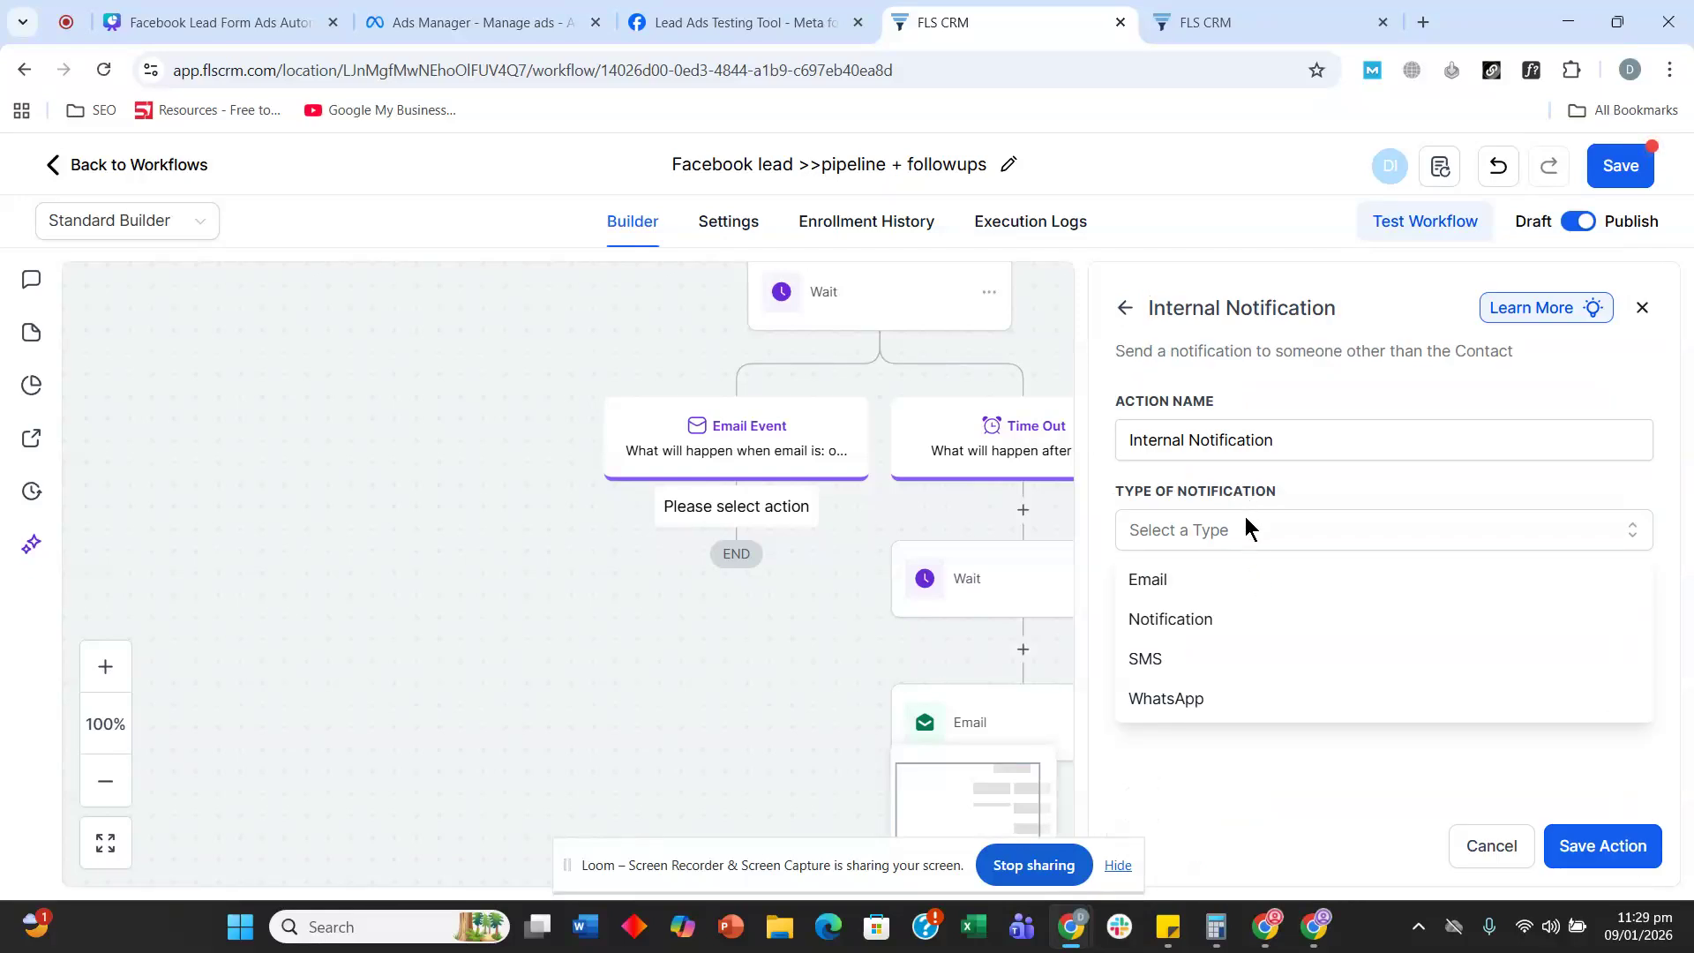
{"action": "left_click", "coordinate": [1214, 578]}
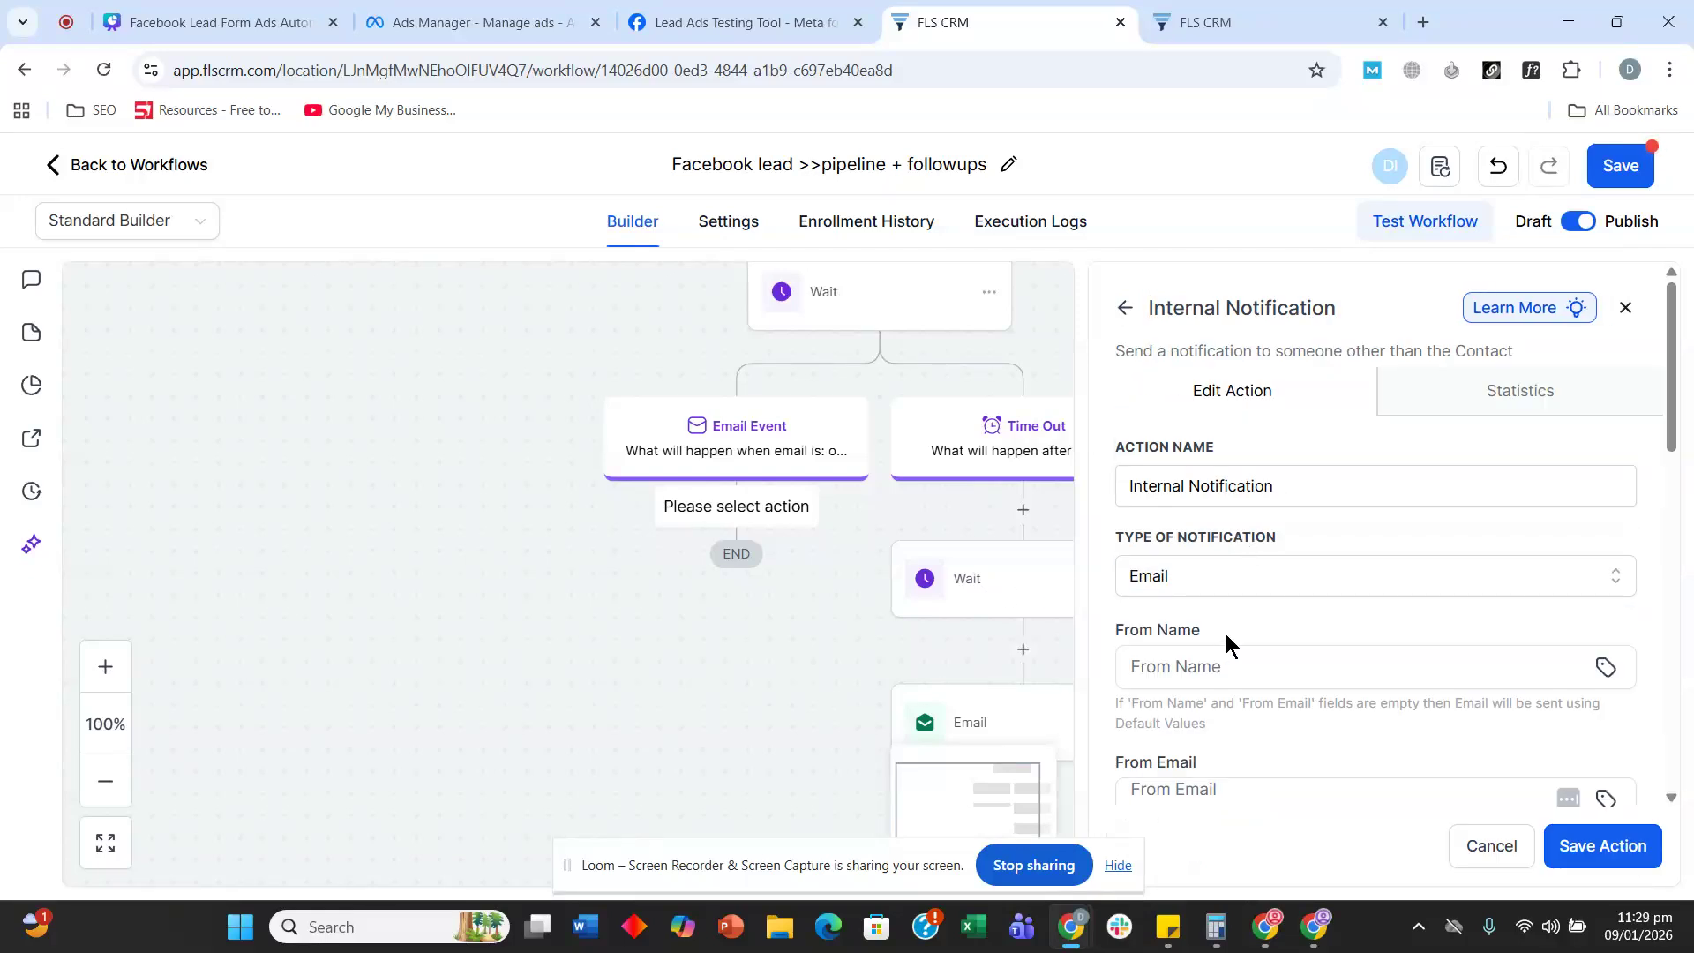
- Set the internal notification's subject to "{{contact.name}} opened the email for free assessment", inserting the contact's name as a custom value
{"action": "scroll", "coordinate": [1226, 633], "scroll_direction": "down", "scroll_amount": 5}
{"action": "left_click", "coordinate": [1233, 582]}
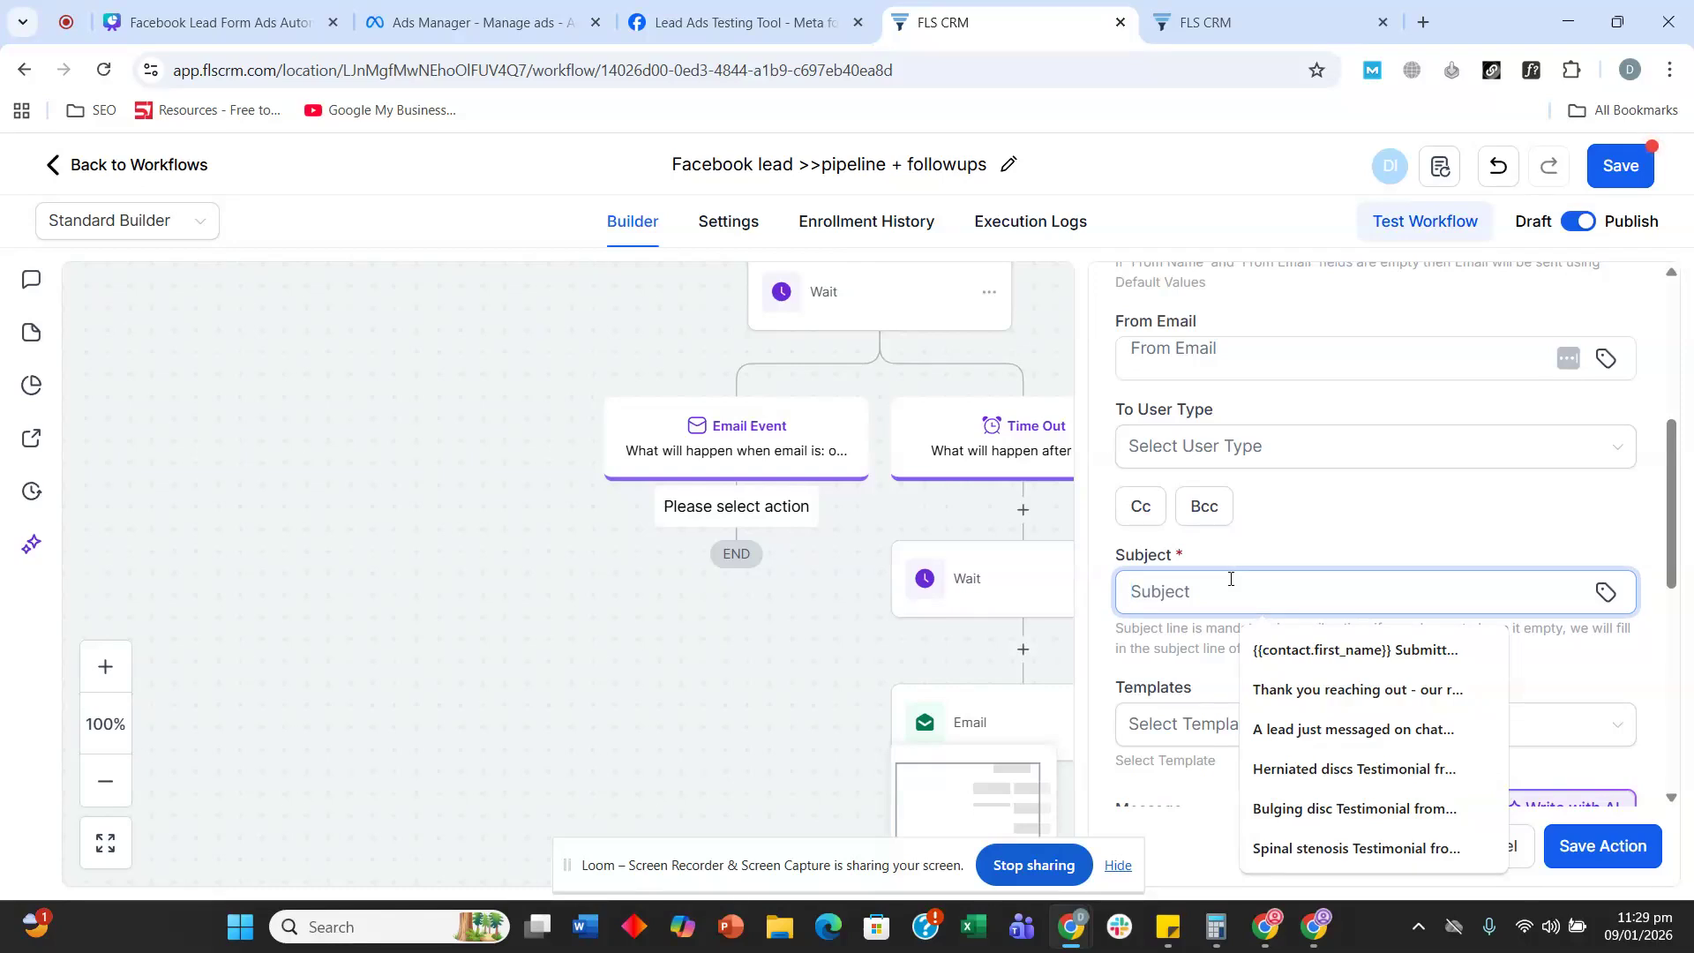
{"action": "left_click", "coordinate": [1606, 592]}
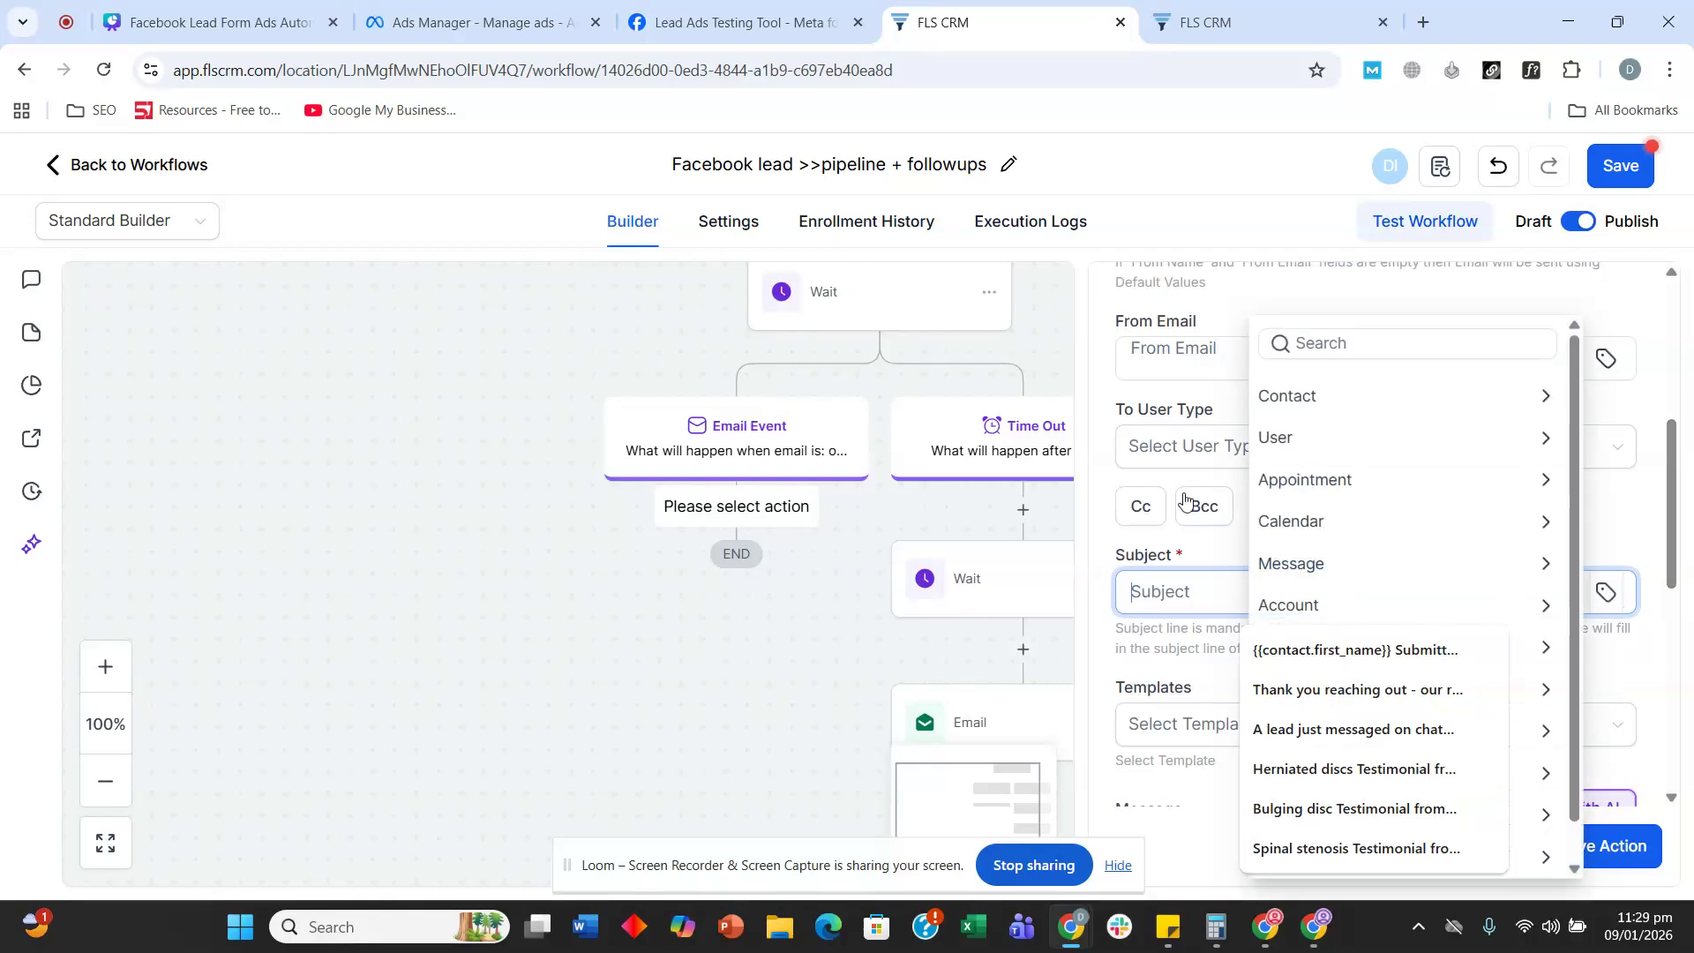
{"action": "left_click", "coordinate": [1360, 391]}
{"action": "left_click", "coordinate": [1276, 431]}
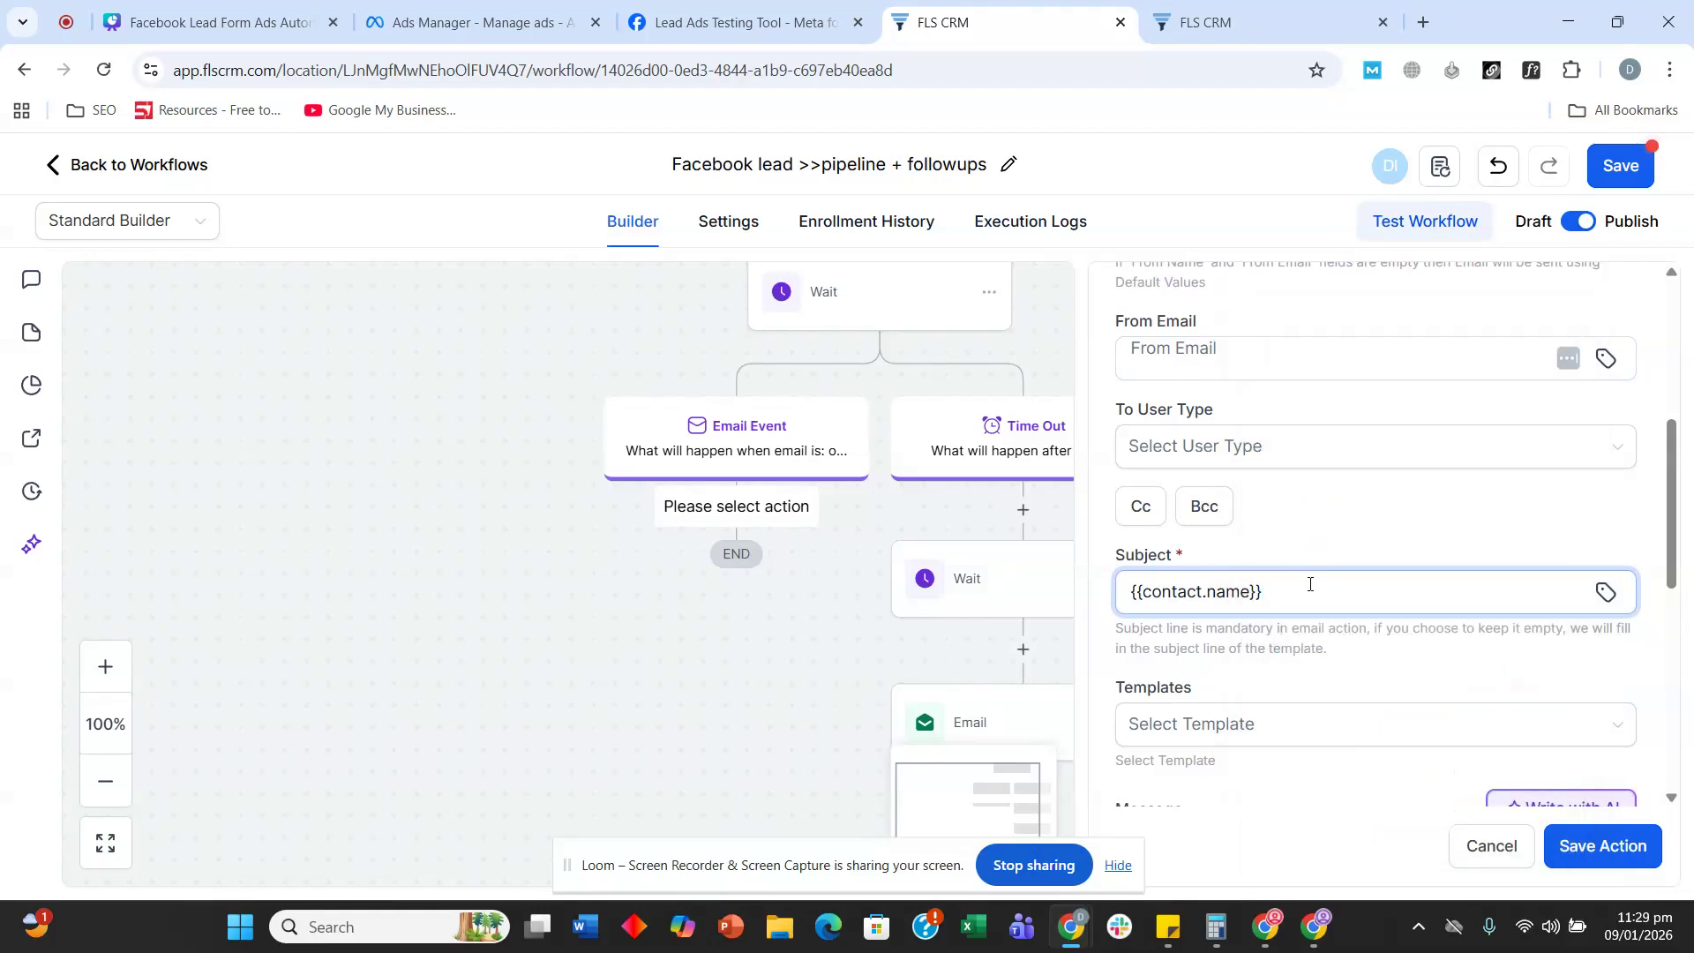
{"action": "type", "text": "opened the email for free assessment"}
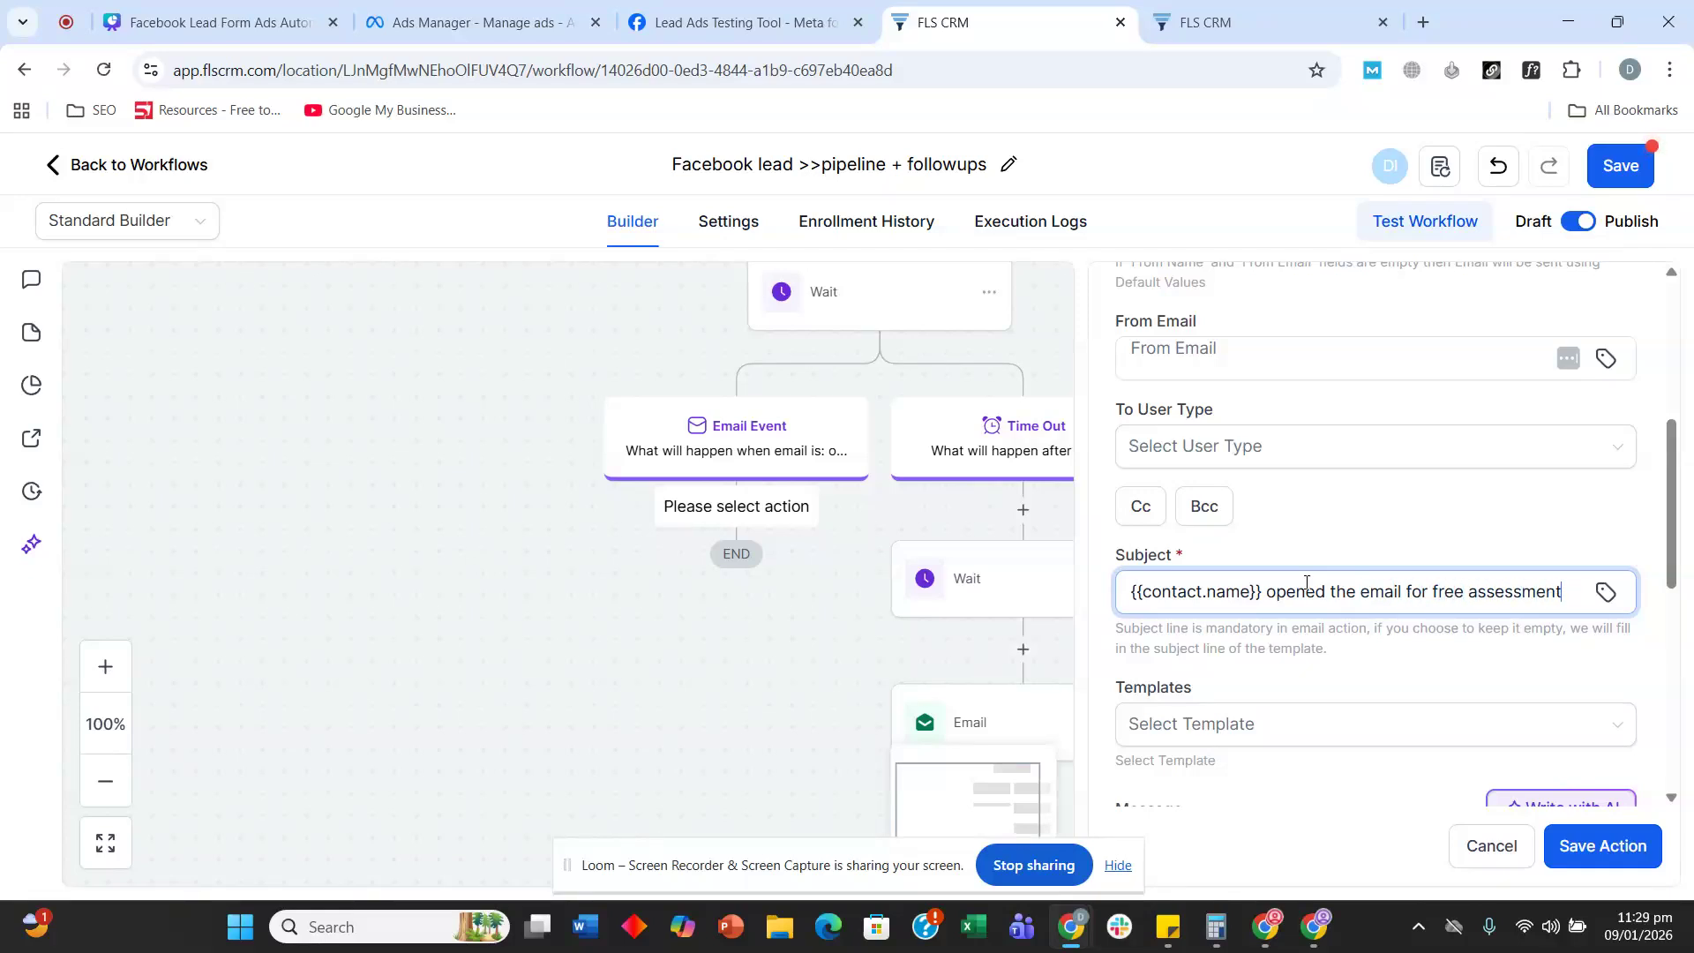
- Write "Contact them asap." as the internal notification's message and start a new line below it
{"action": "scroll", "coordinate": [1289, 587], "scroll_direction": "down", "scroll_amount": 3}
{"action": "scroll", "coordinate": [1323, 538], "scroll_direction": "down", "scroll_amount": 4}
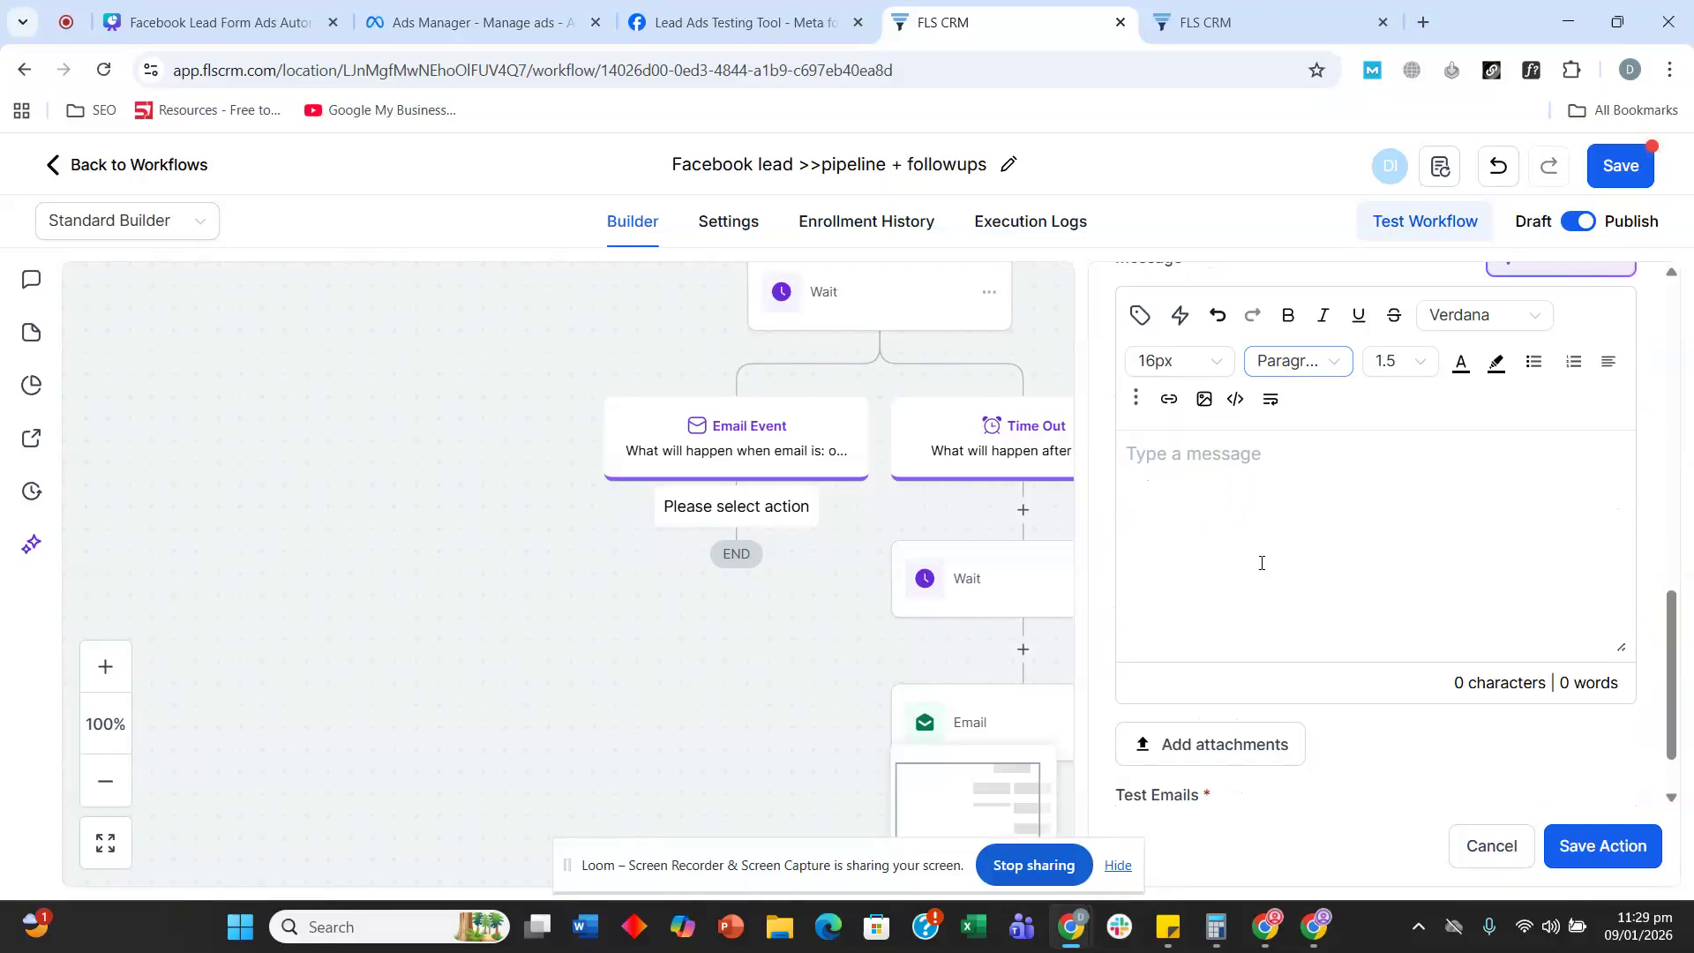
{"action": "left_click", "coordinate": [1264, 516]}
{"action": "type", "text": "Contact"}
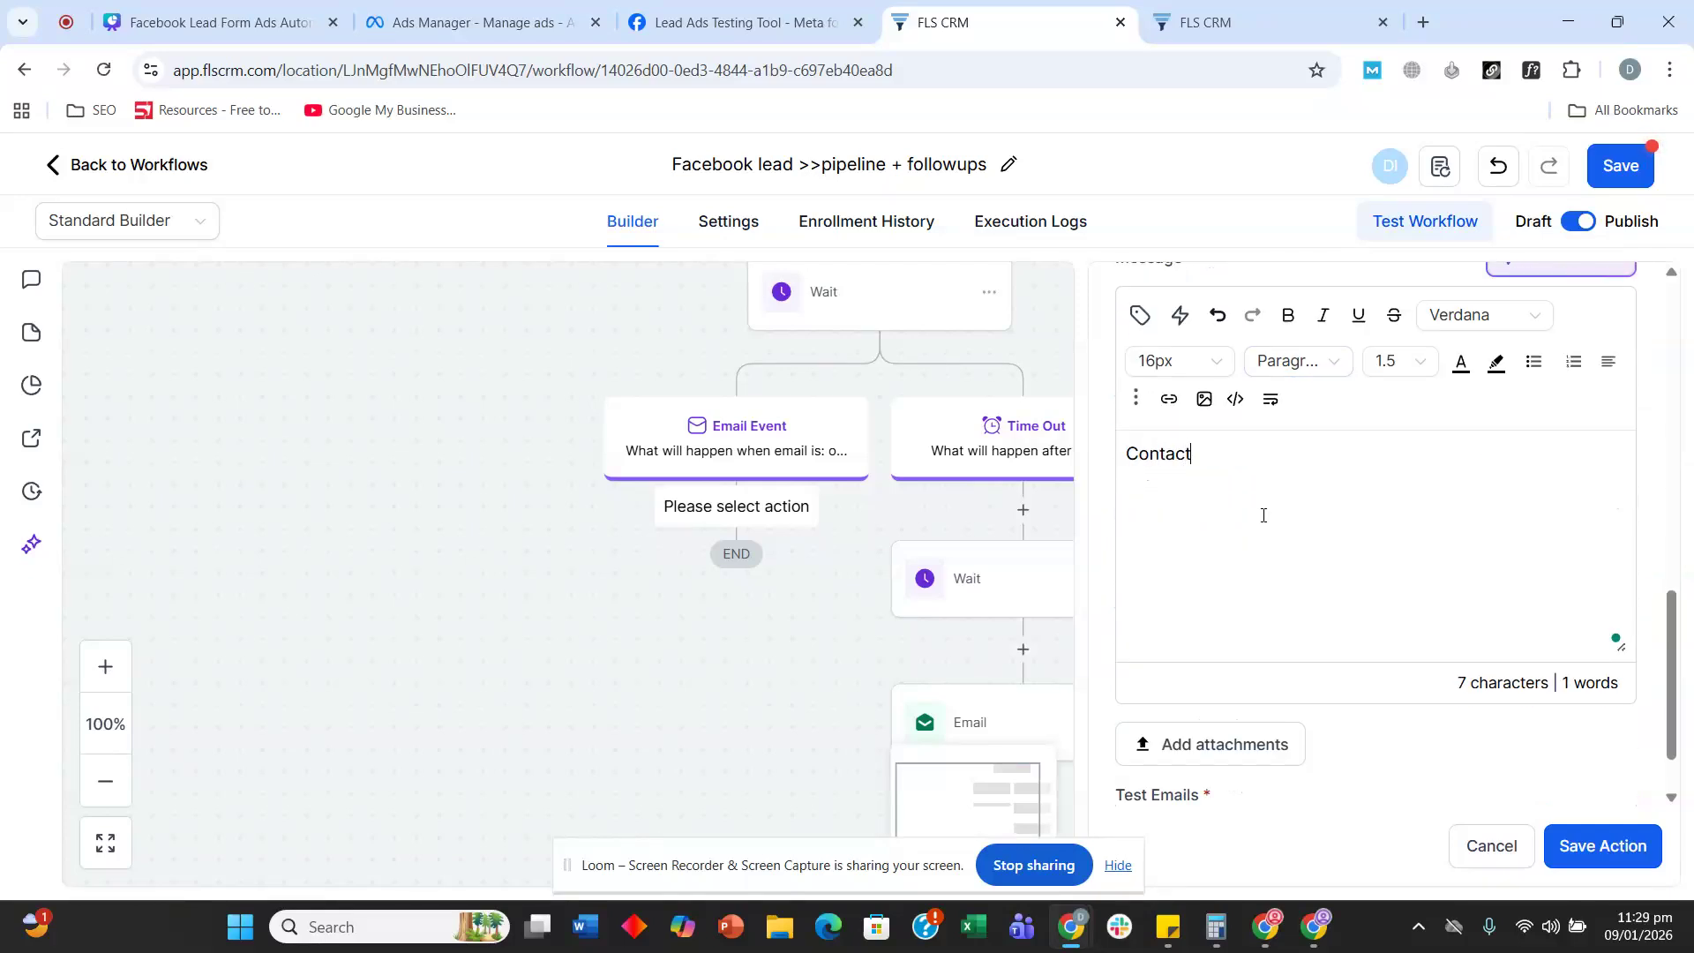
{"action": "type", "text": " them asap"}
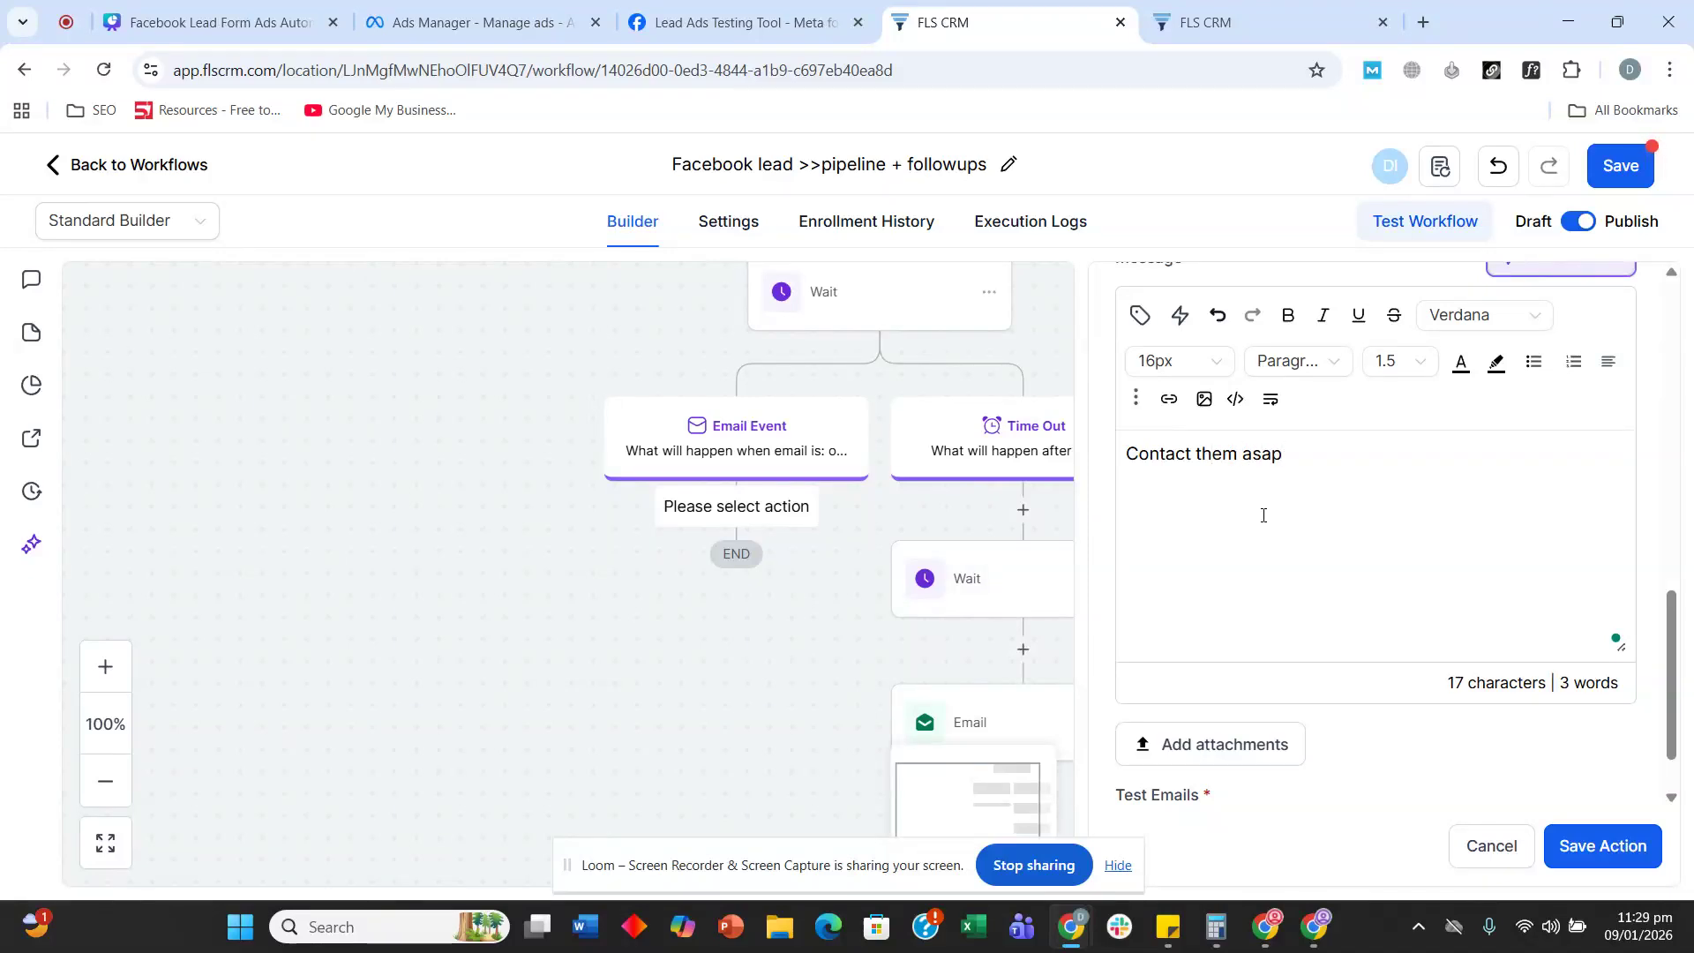
{"action": "type", "text": "."}
{"action": "key", "text": "Return"}
- Add the line "Phone: {{contact.phone}}" to the notification message, inserting the contact's phone as a custom value
{"action": "left_click", "coordinate": [1139, 315]}
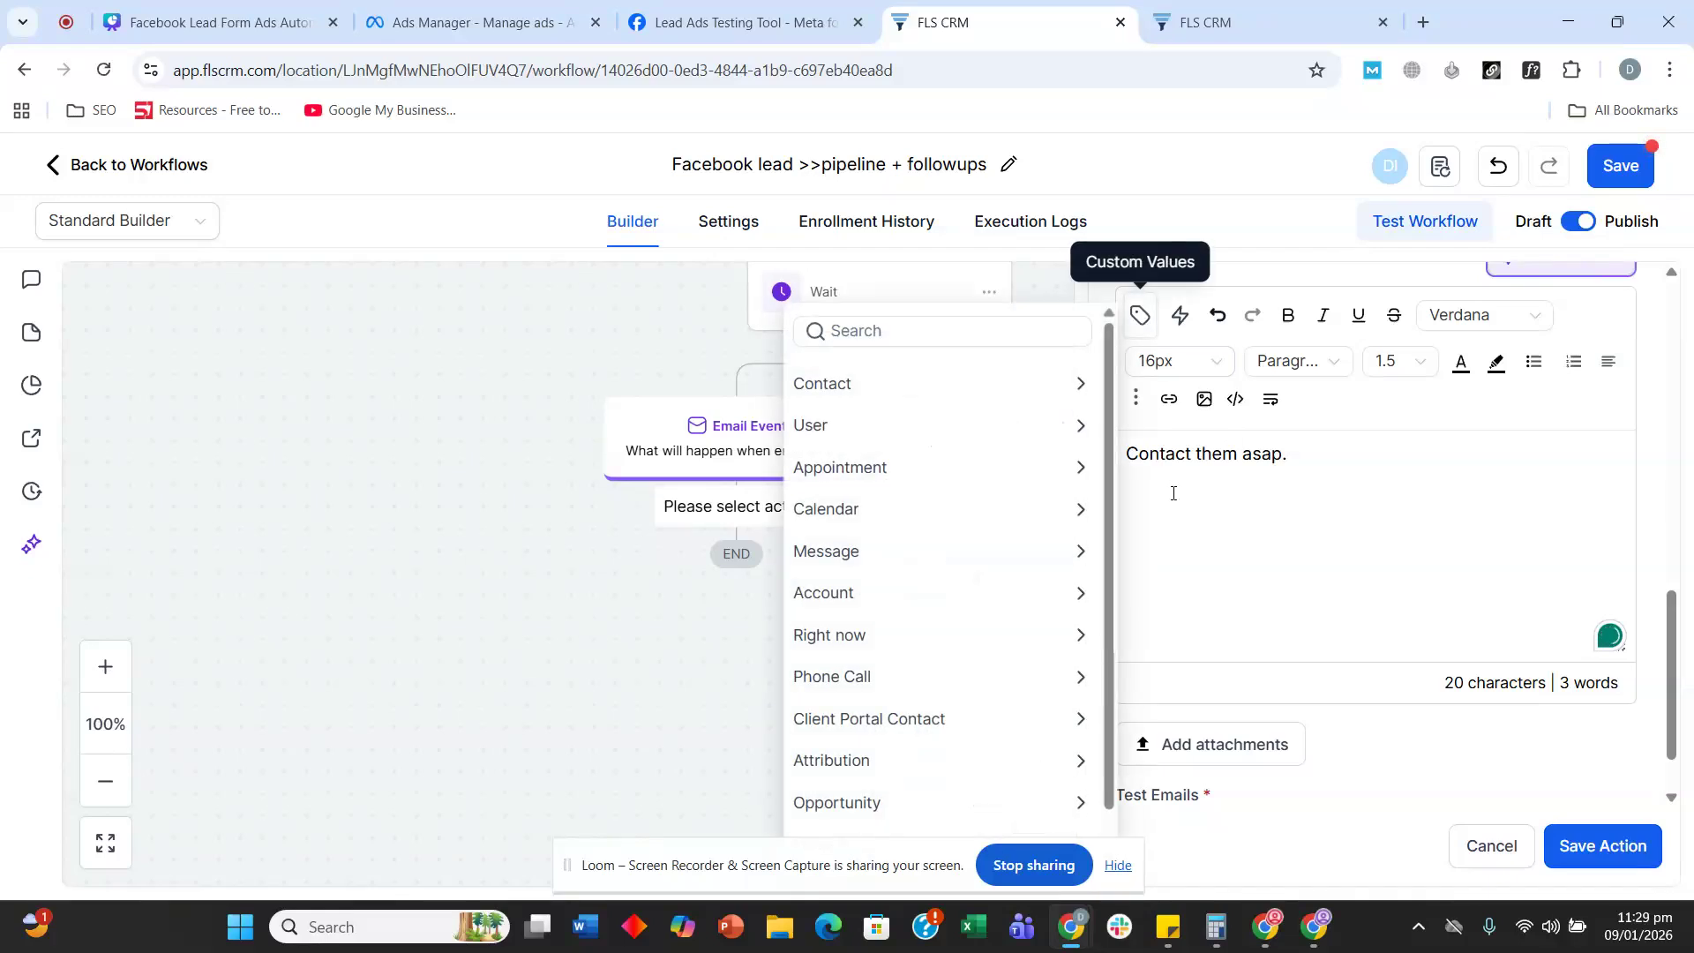
{"action": "left_click", "coordinate": [886, 383]}
{"action": "left_click", "coordinate": [953, 583]}
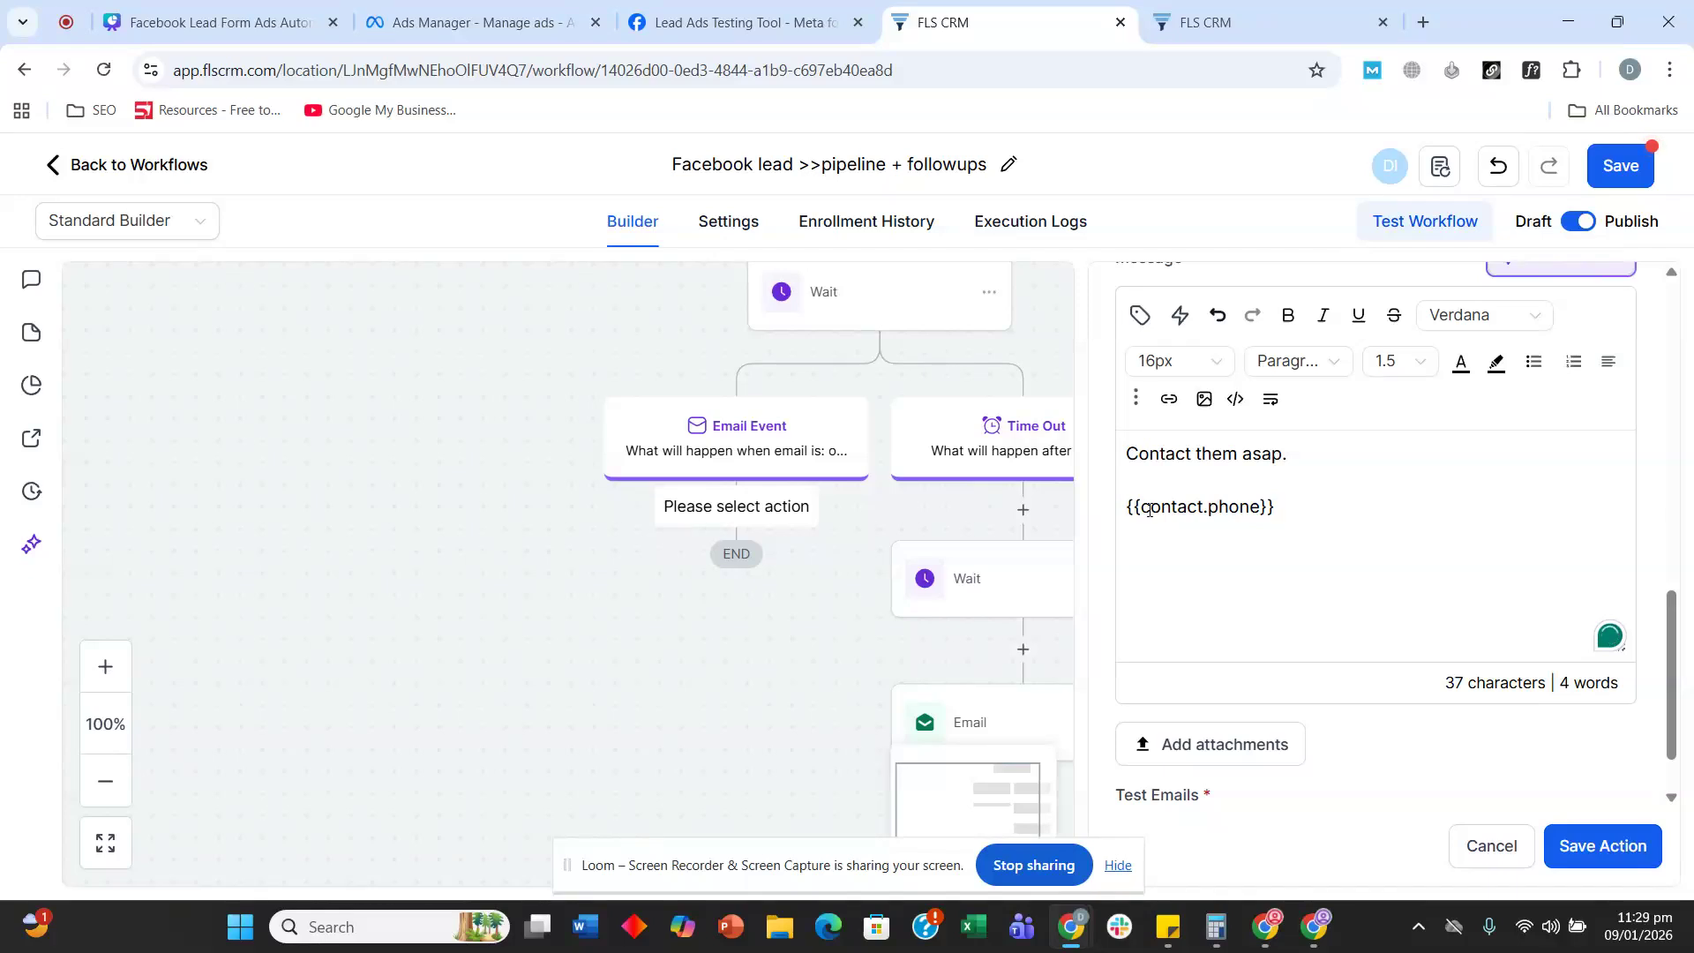
{"action": "type", "text": "Phone:"}
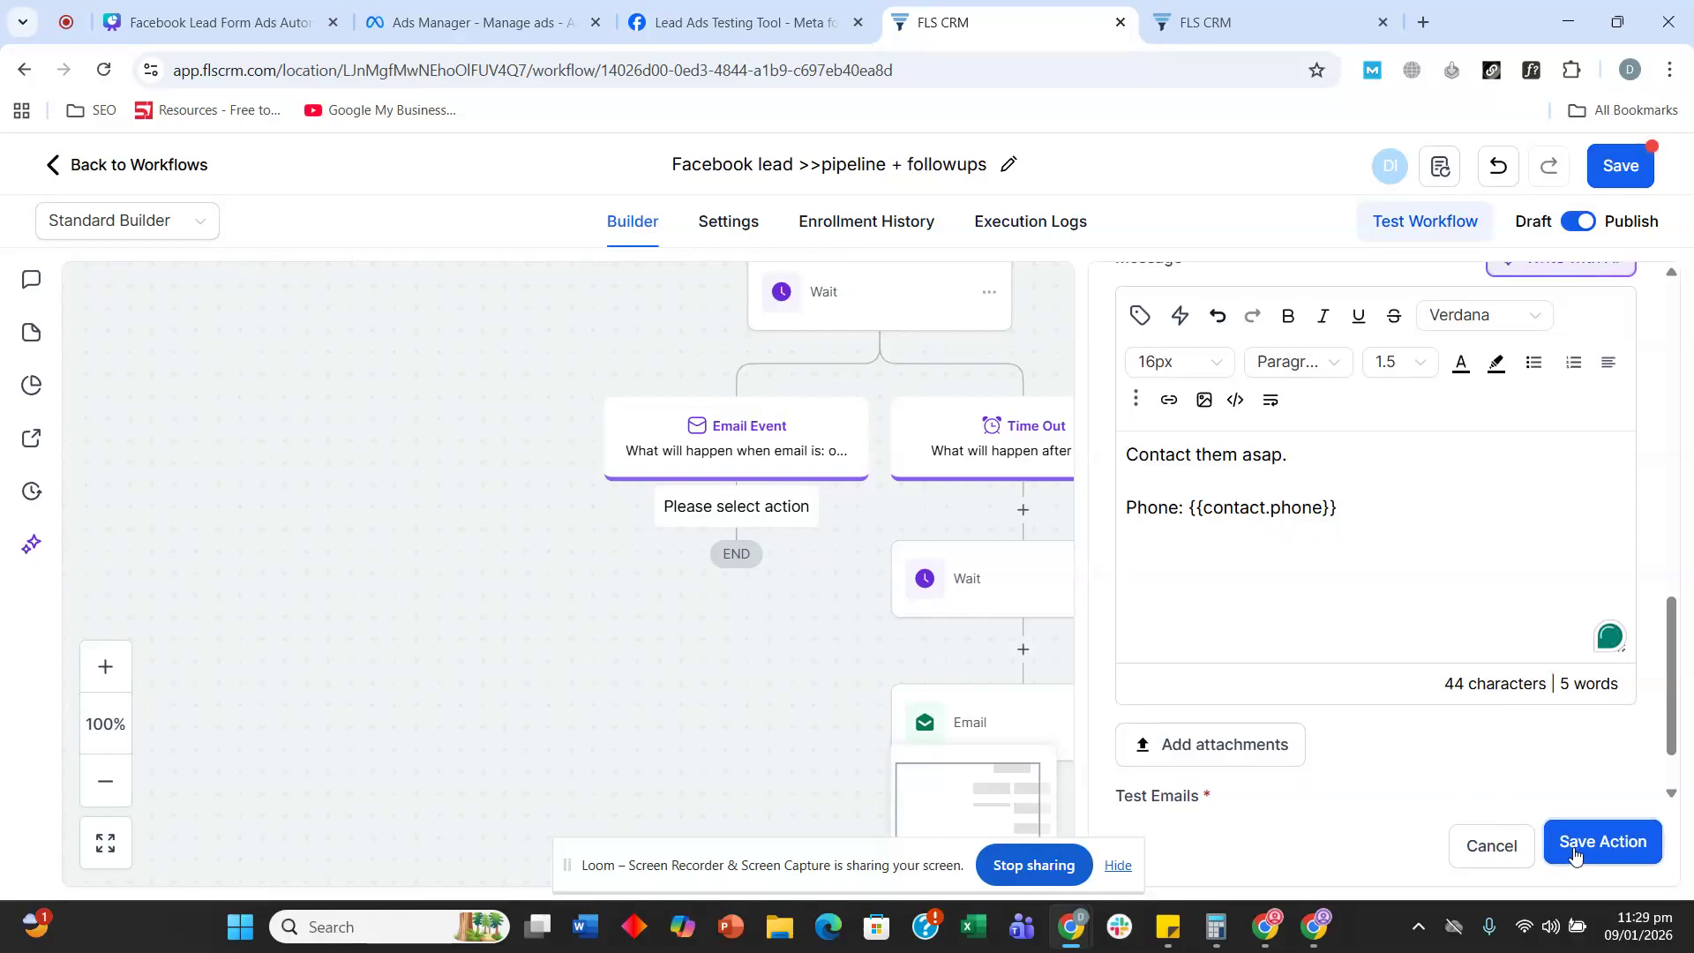
- Set the internal notification's recipient user type to Assigned User and save the action
{"action": "scroll", "coordinate": [1451, 514], "scroll_direction": "up", "scroll_amount": 6}
{"action": "left_click", "coordinate": [1369, 423]}
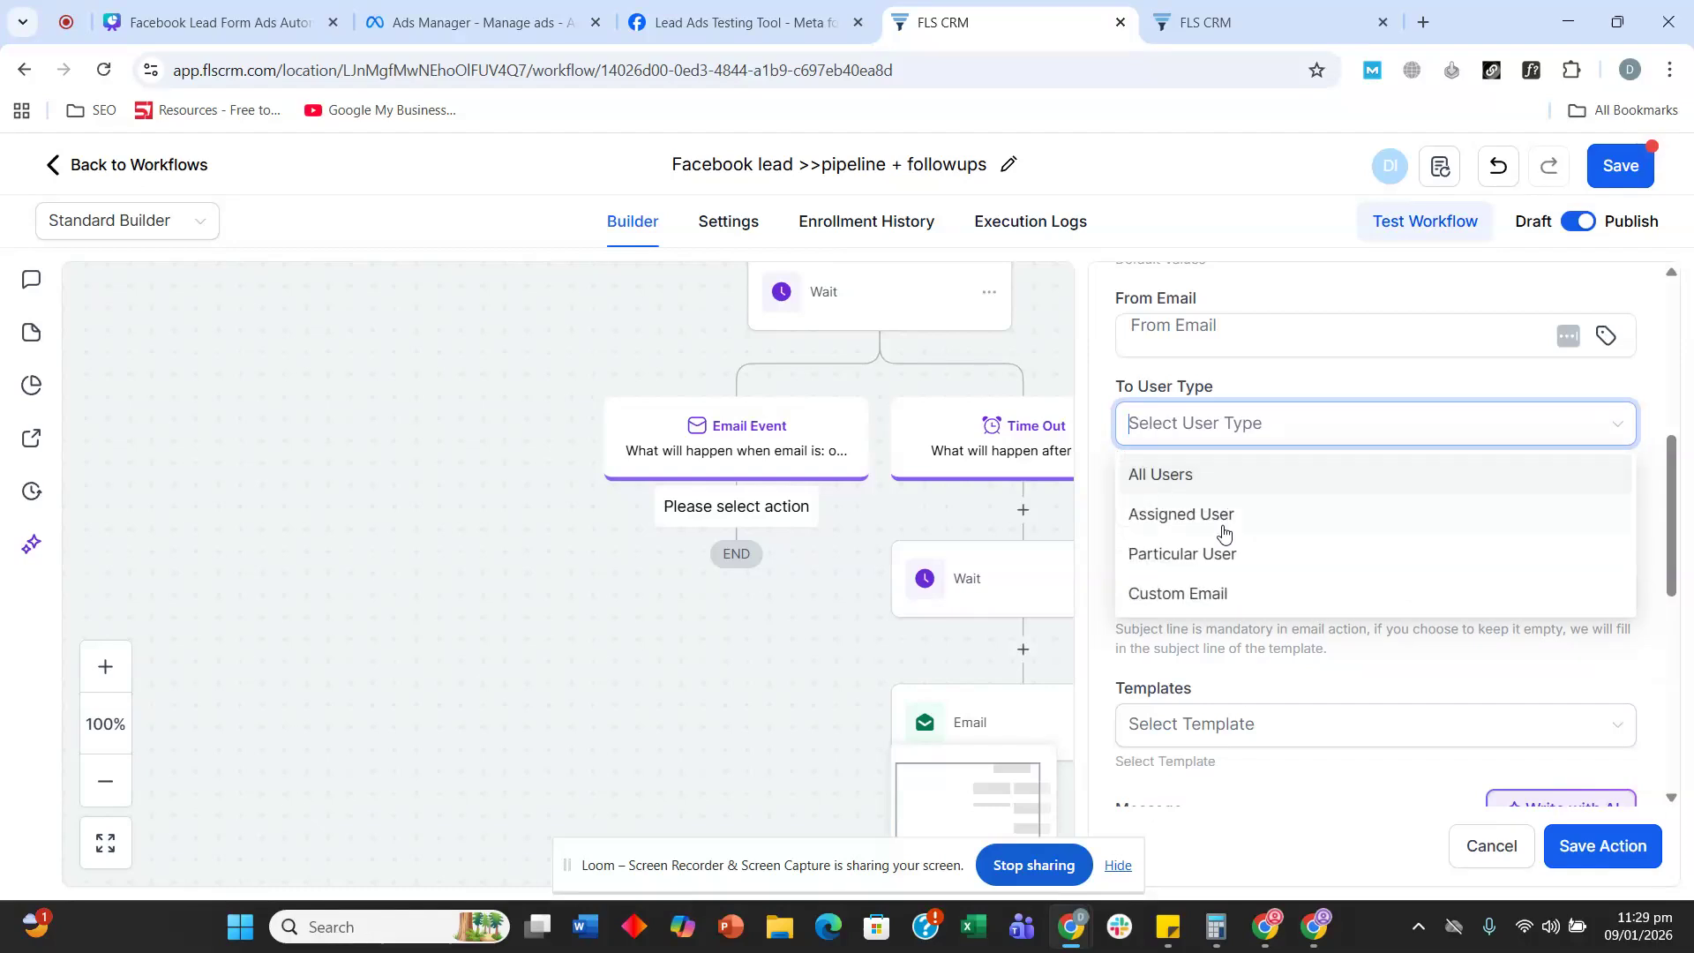
{"action": "left_click", "coordinate": [1211, 516]}
{"action": "left_click", "coordinate": [1577, 844]}
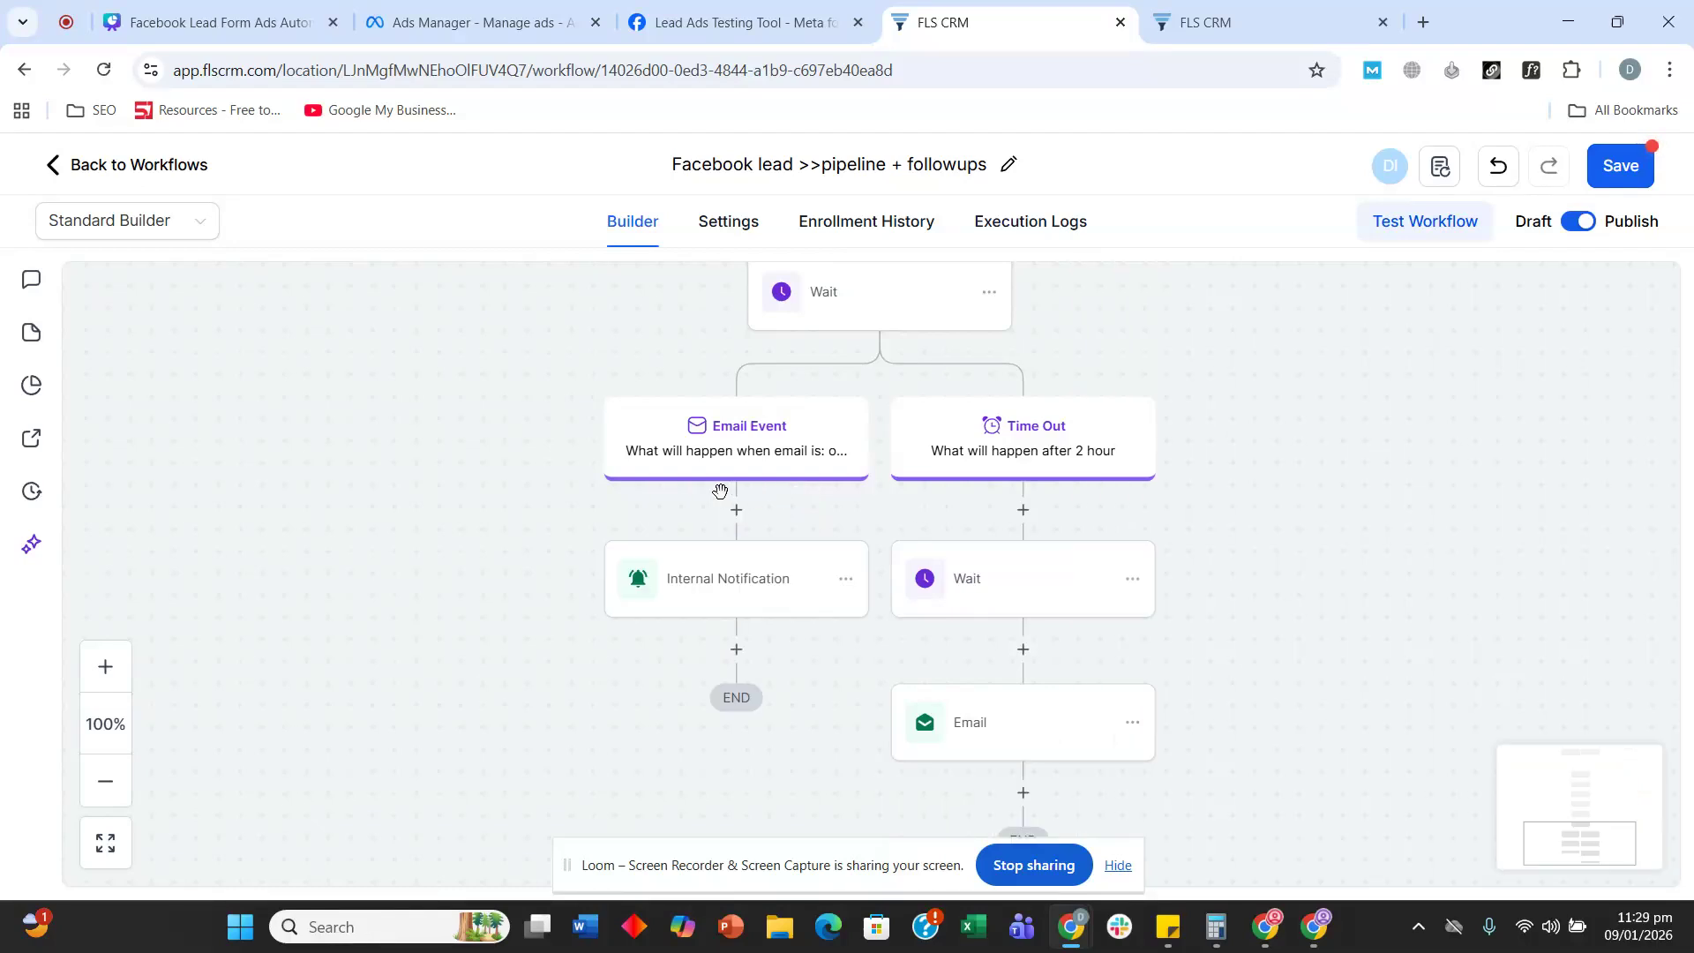
{"action": "scroll", "coordinate": [416, 477], "scroll_direction": "up", "scroll_amount": 3}
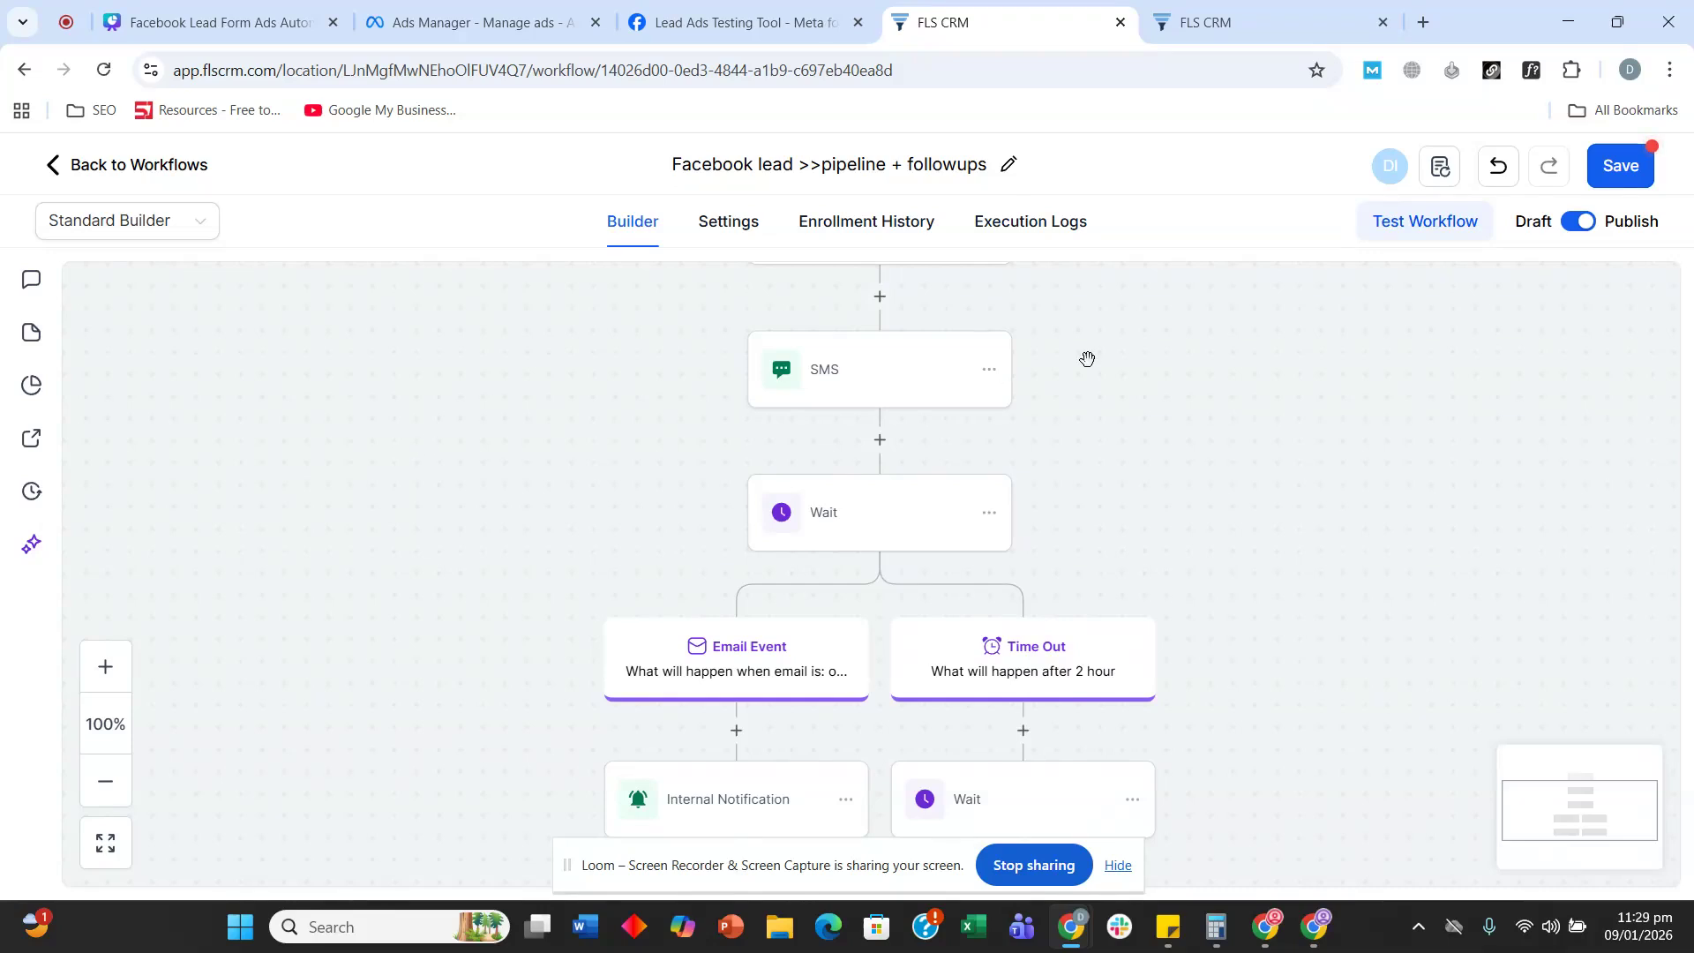
{"action": "scroll", "coordinate": [1143, 461], "scroll_direction": "up", "scroll_amount": 1}
{"action": "scroll", "coordinate": [1132, 459], "scroll_direction": "down", "scroll_amount": 1}
{"action": "scroll", "coordinate": [1131, 459], "scroll_direction": "up", "scroll_amount": 2}
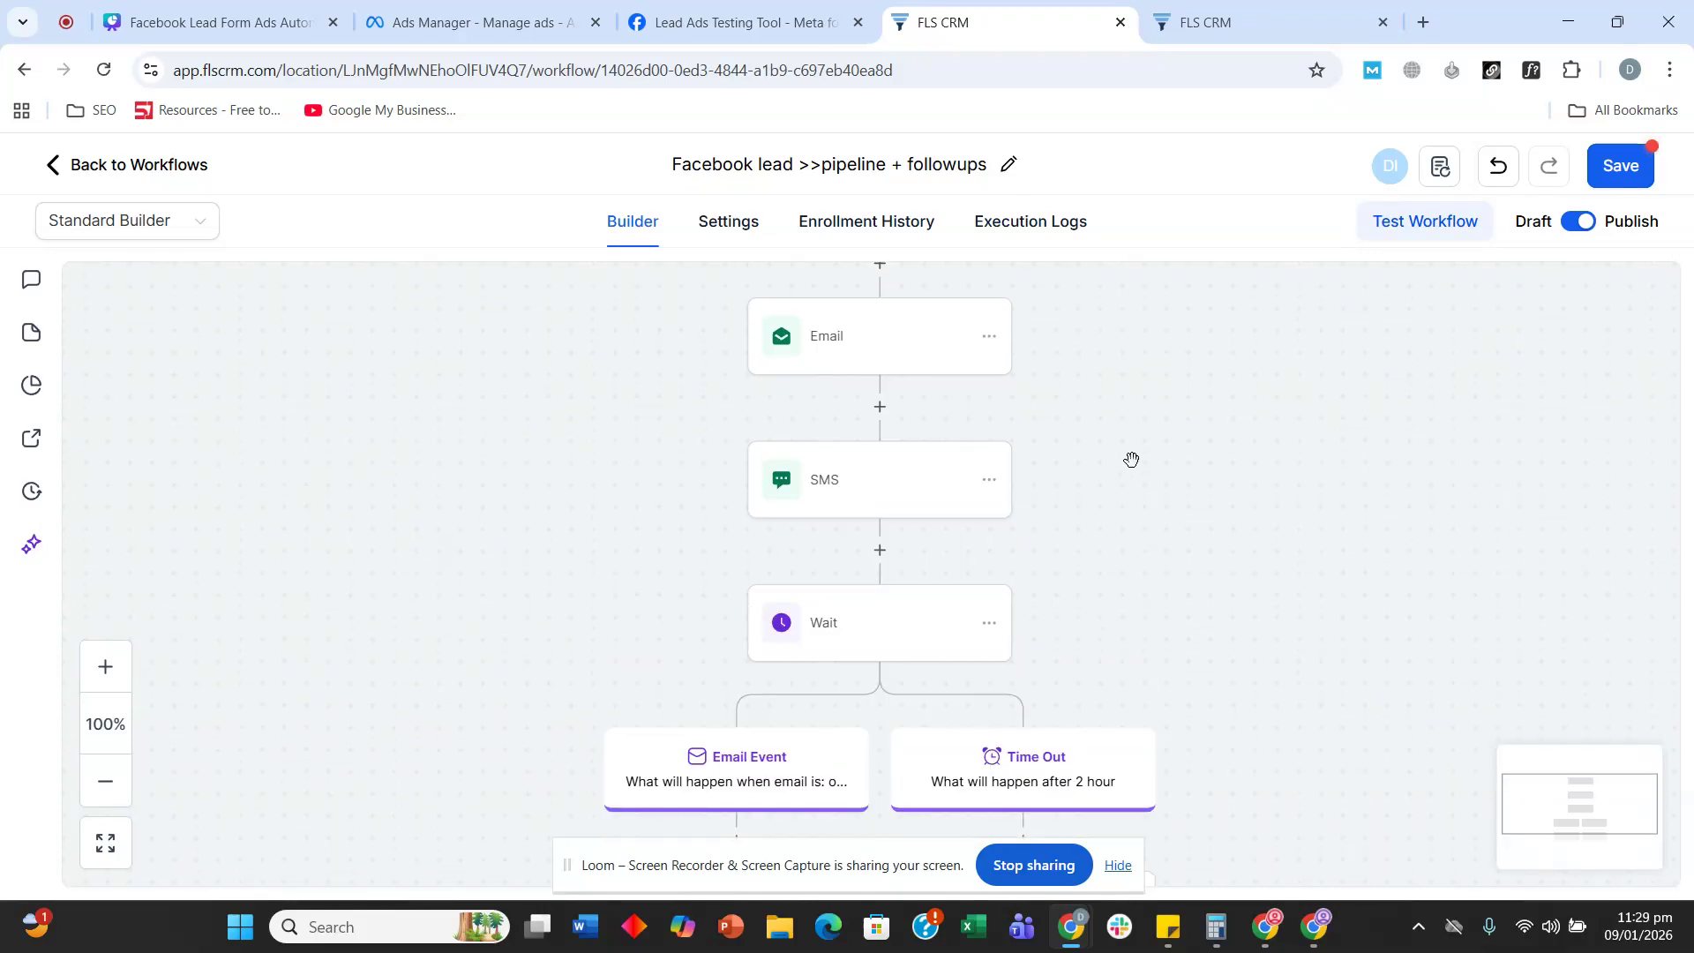
{"action": "scroll", "coordinate": [1132, 455], "scroll_direction": "down", "scroll_amount": 4}
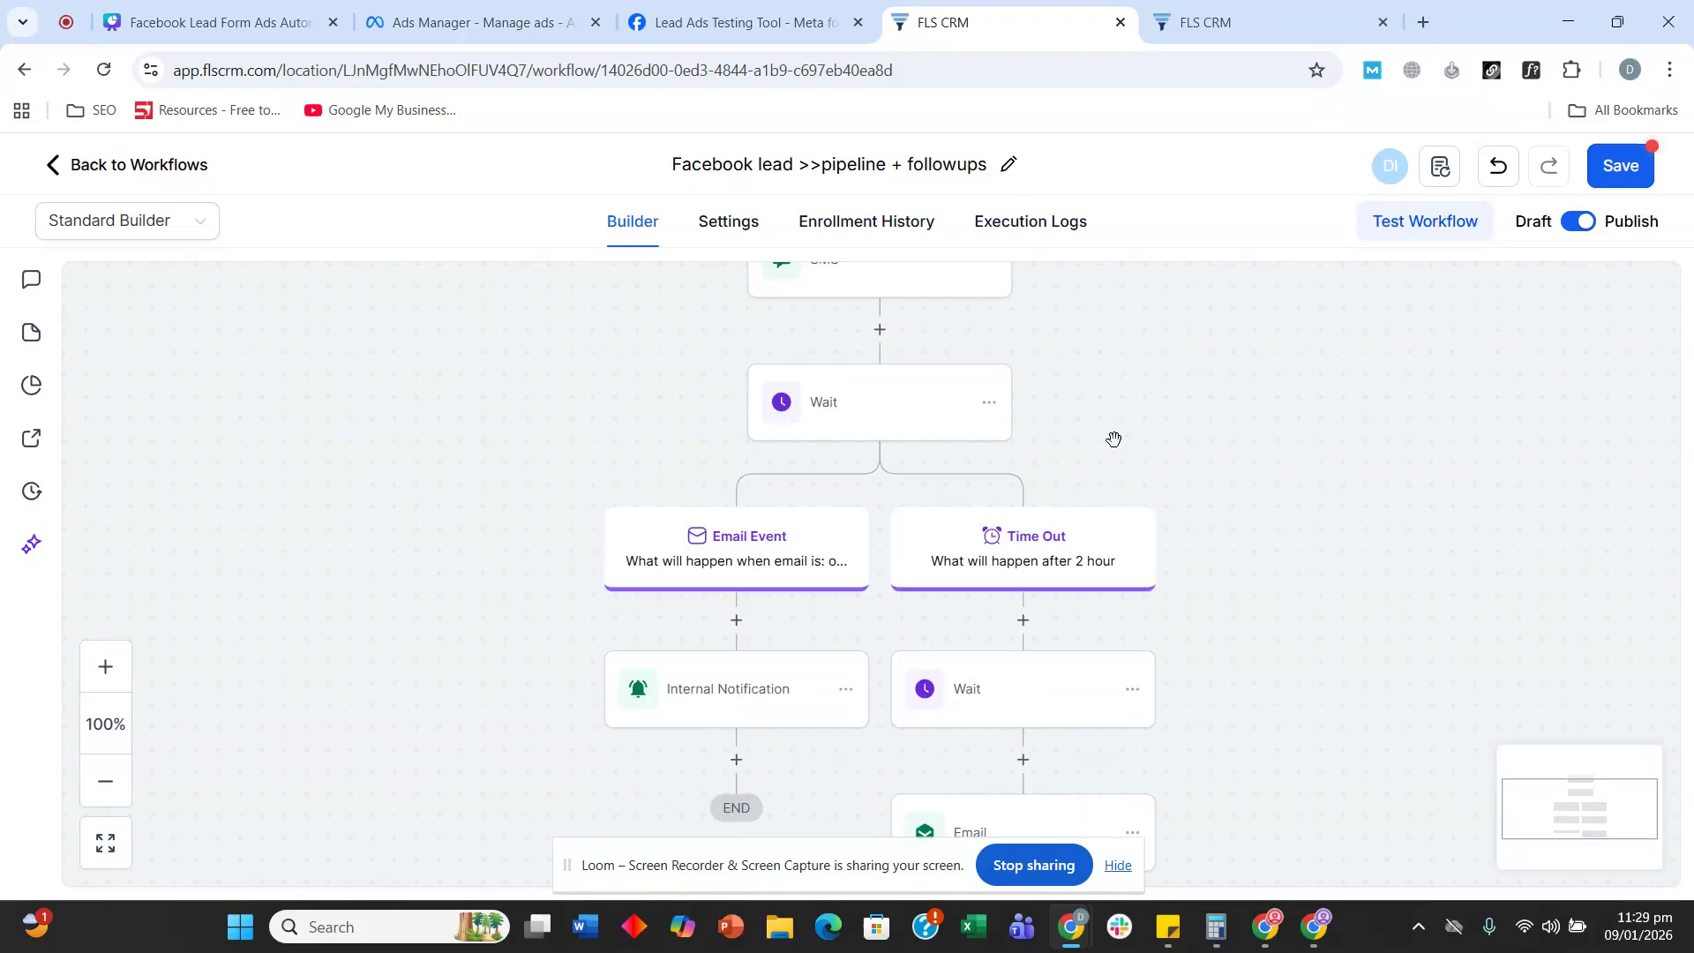
{"action": "scroll", "coordinate": [1112, 438], "scroll_direction": "up", "scroll_amount": 1}
{"action": "scroll", "coordinate": [1194, 462], "scroll_direction": "up", "scroll_amount": 1}
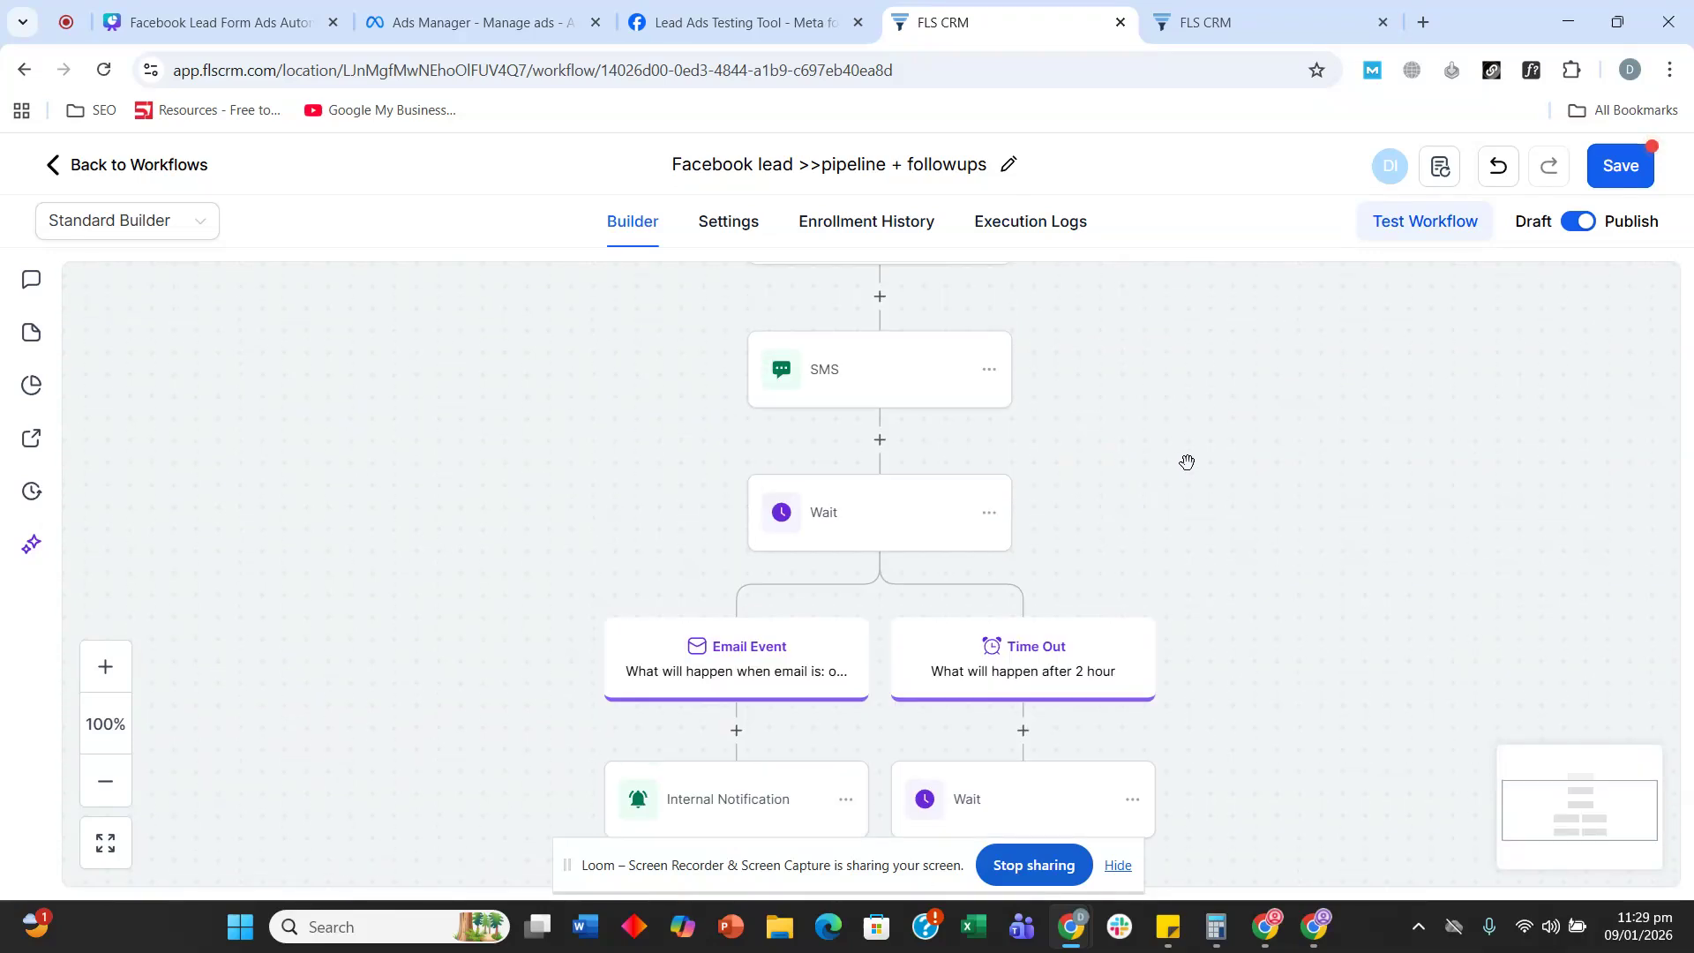
{"action": "left_click", "coordinate": [881, 439]}
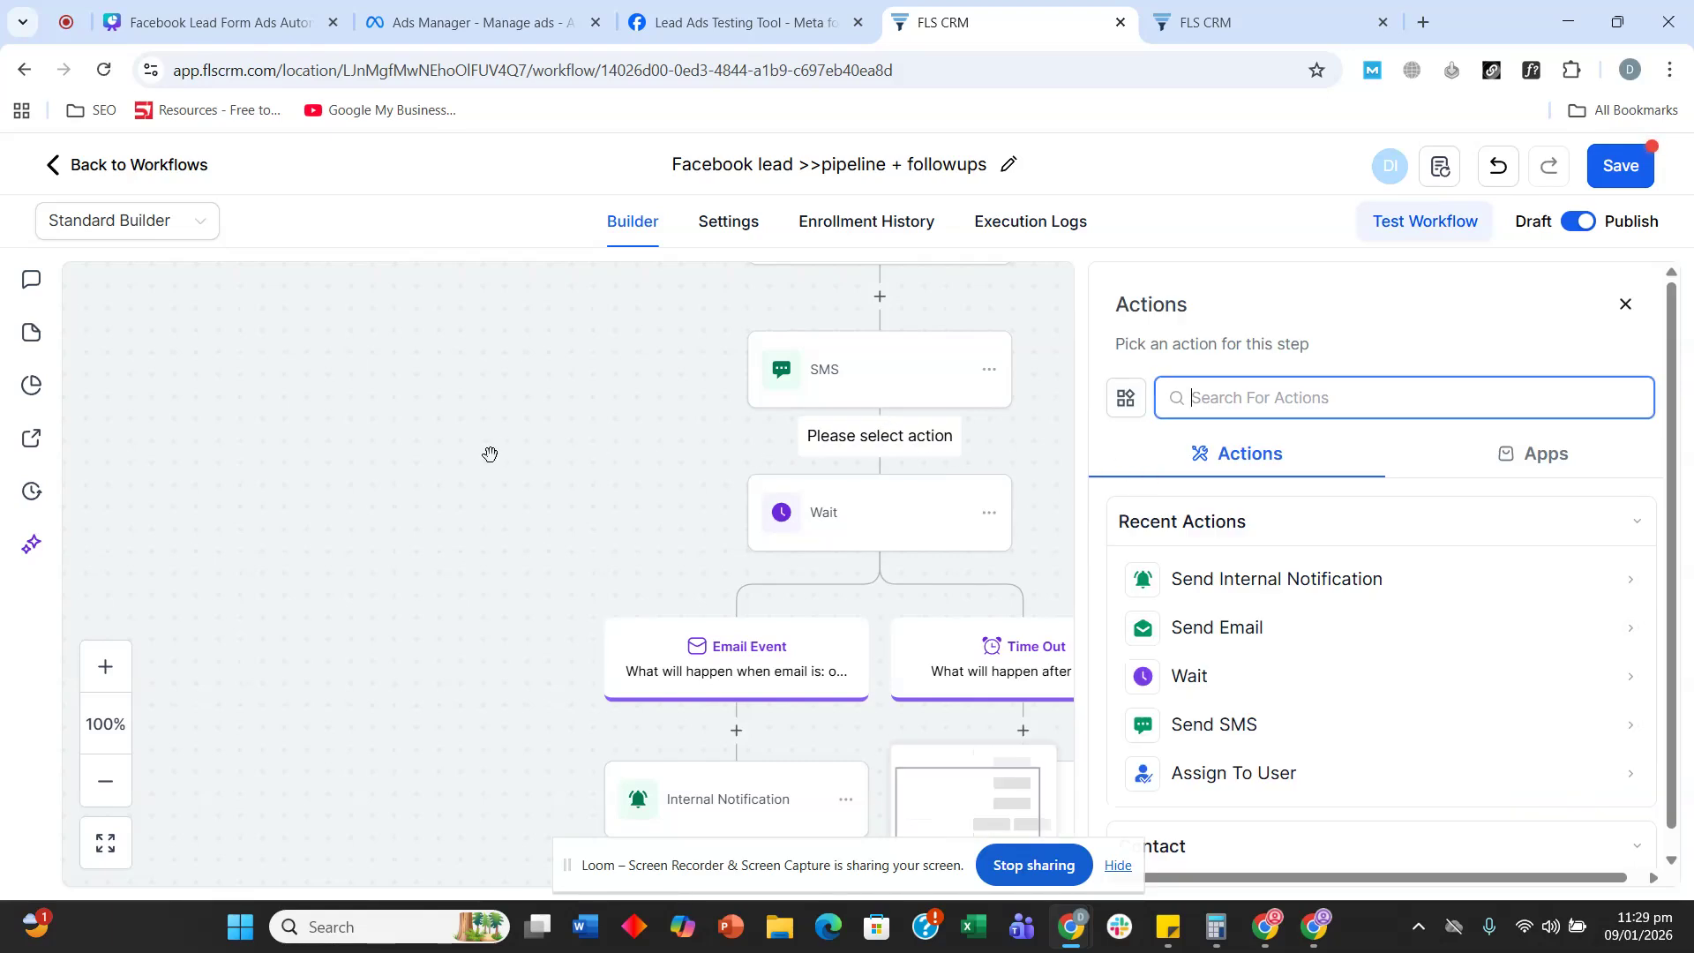
{"action": "left_click", "coordinate": [1625, 303]}
{"action": "left_click", "coordinate": [881, 438]}
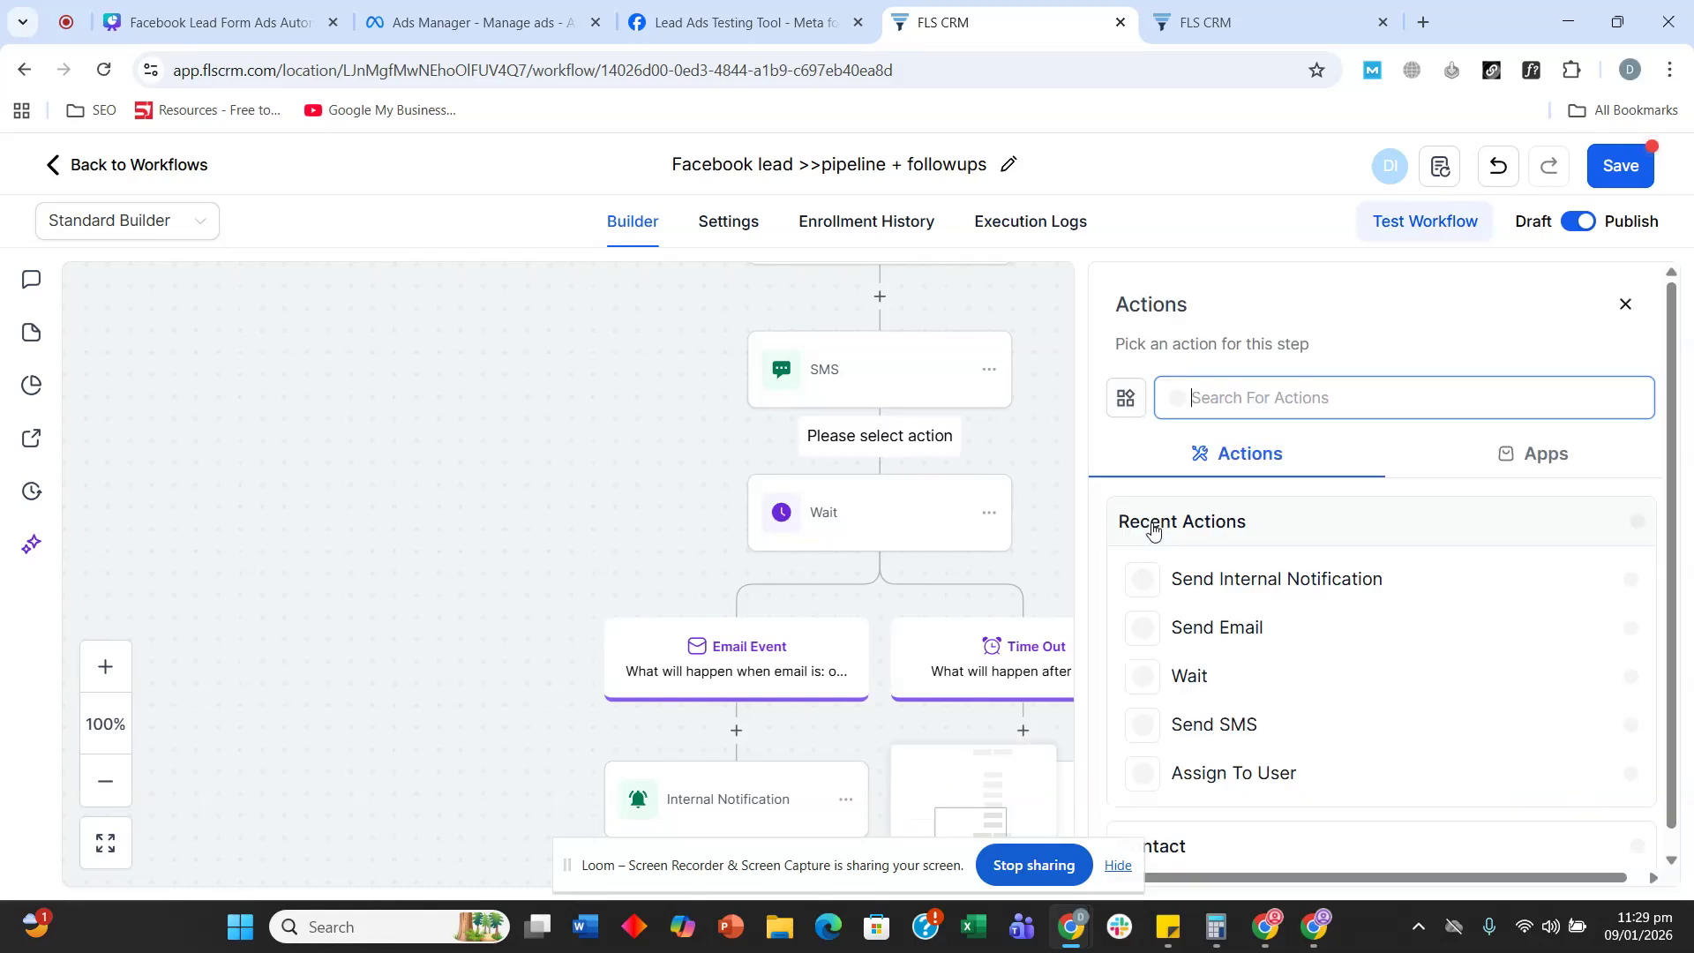
{"action": "left_click", "coordinate": [1236, 687]}
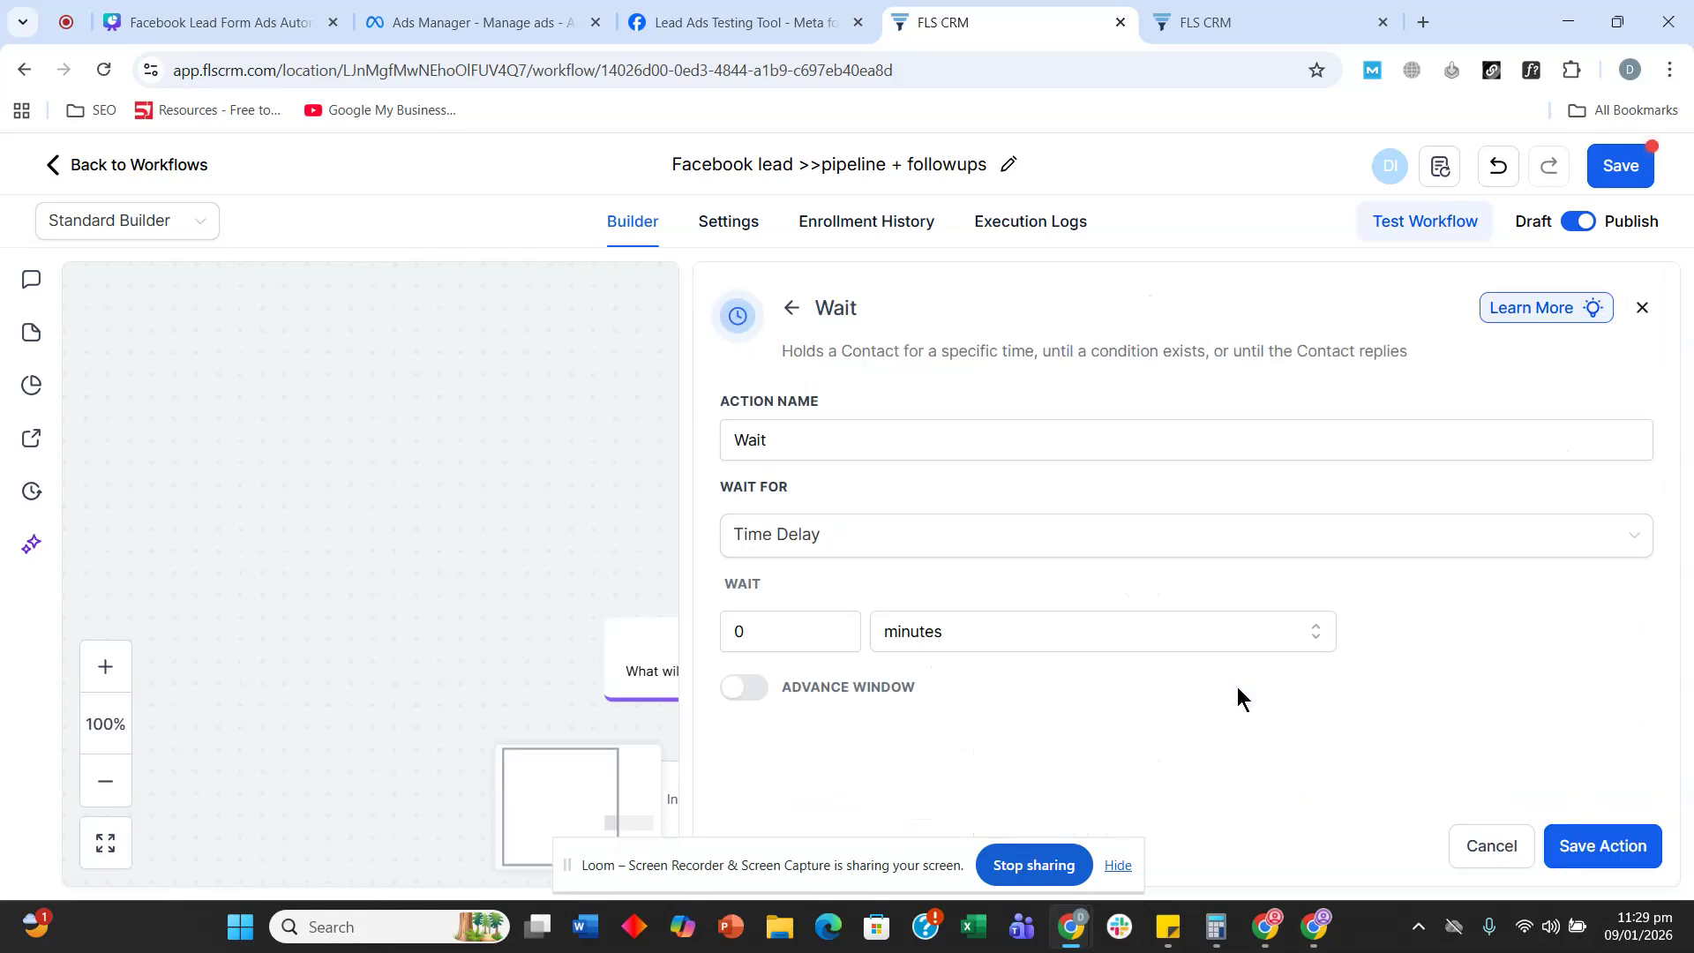
{"action": "left_click", "coordinate": [1468, 847]}
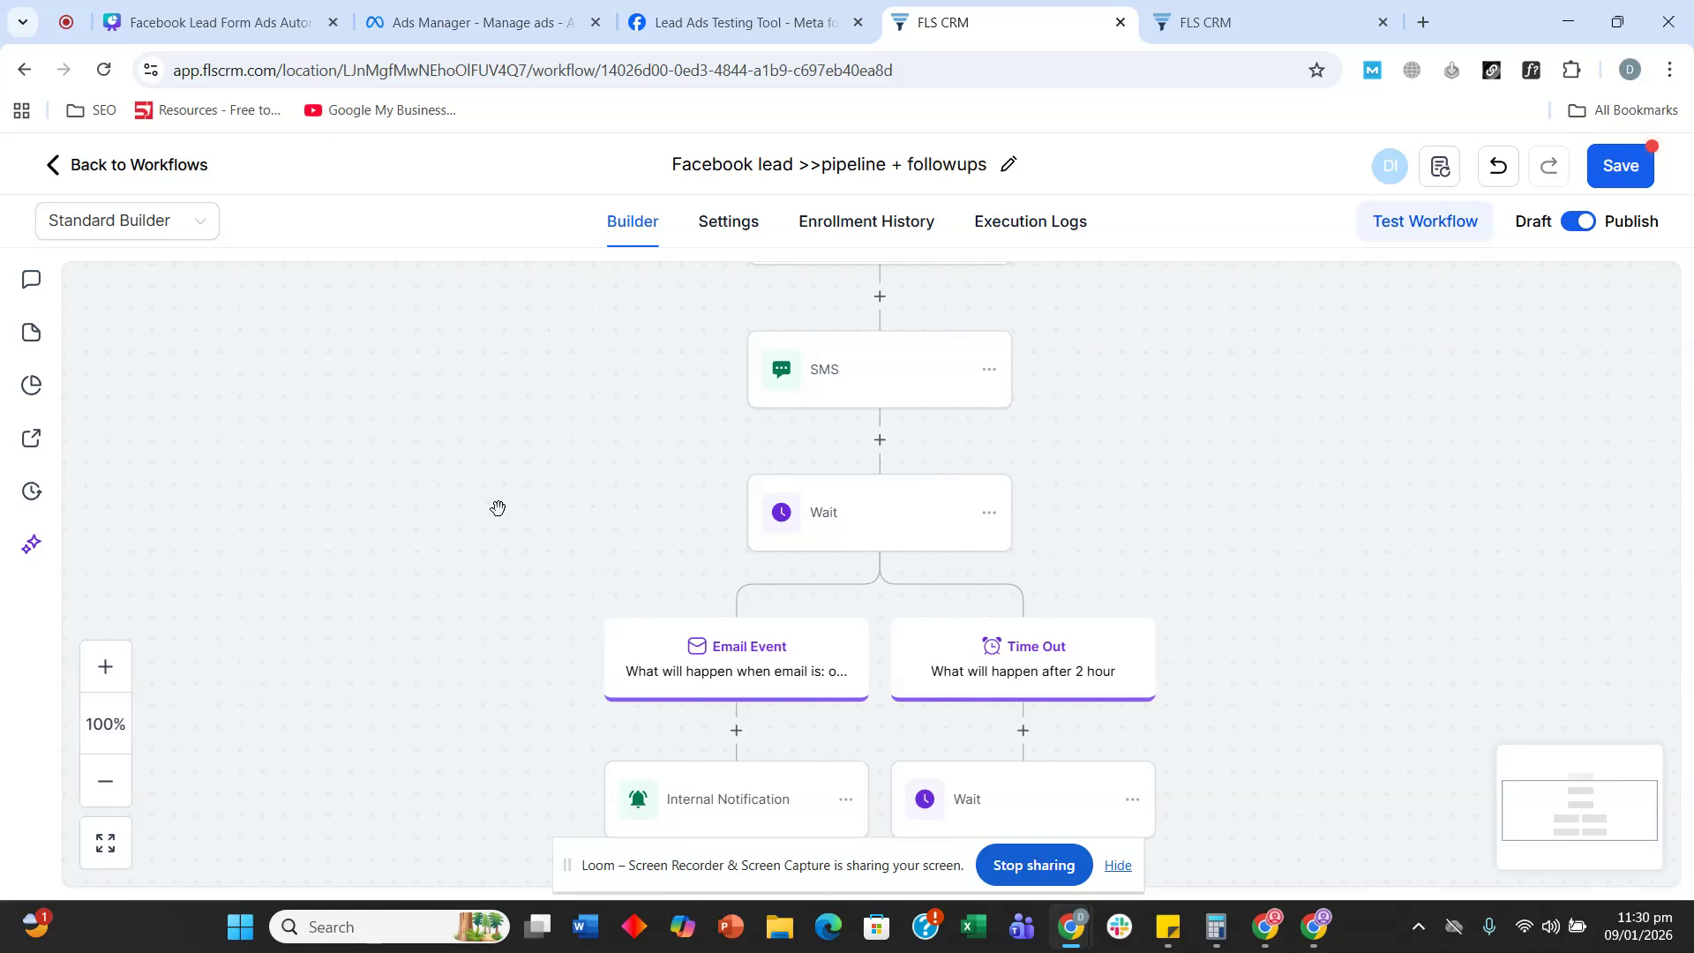
{"action": "scroll", "coordinate": [495, 503], "scroll_direction": "up", "scroll_amount": 1}
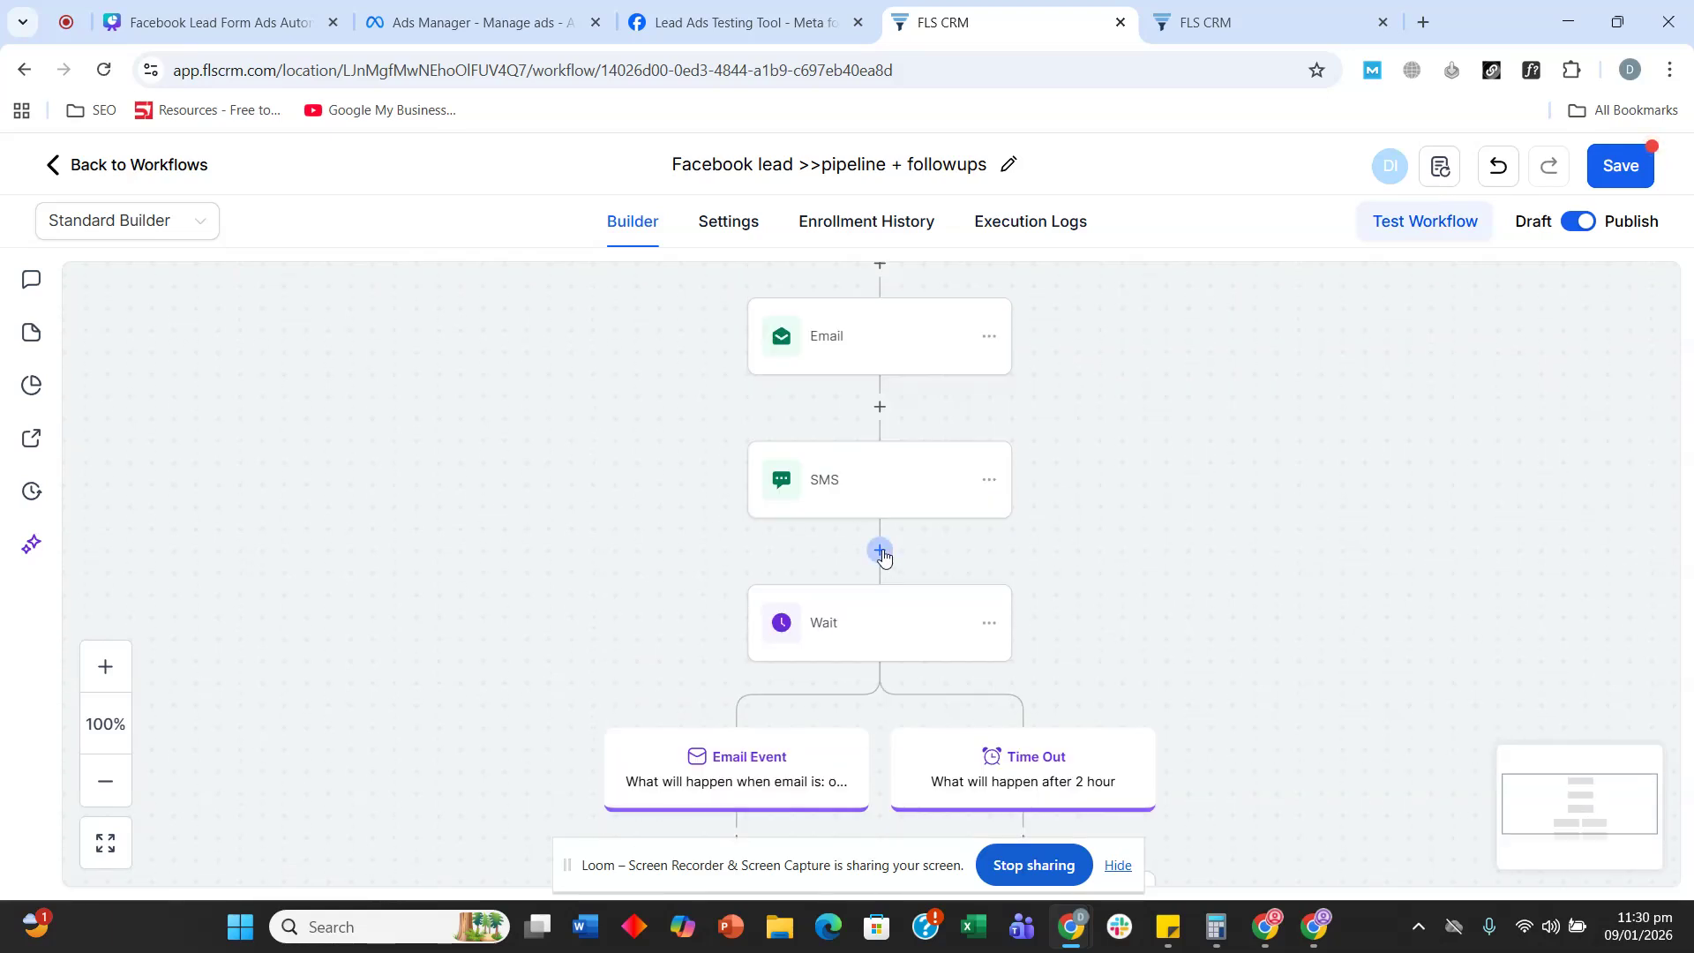
{"action": "left_click", "coordinate": [881, 551]}
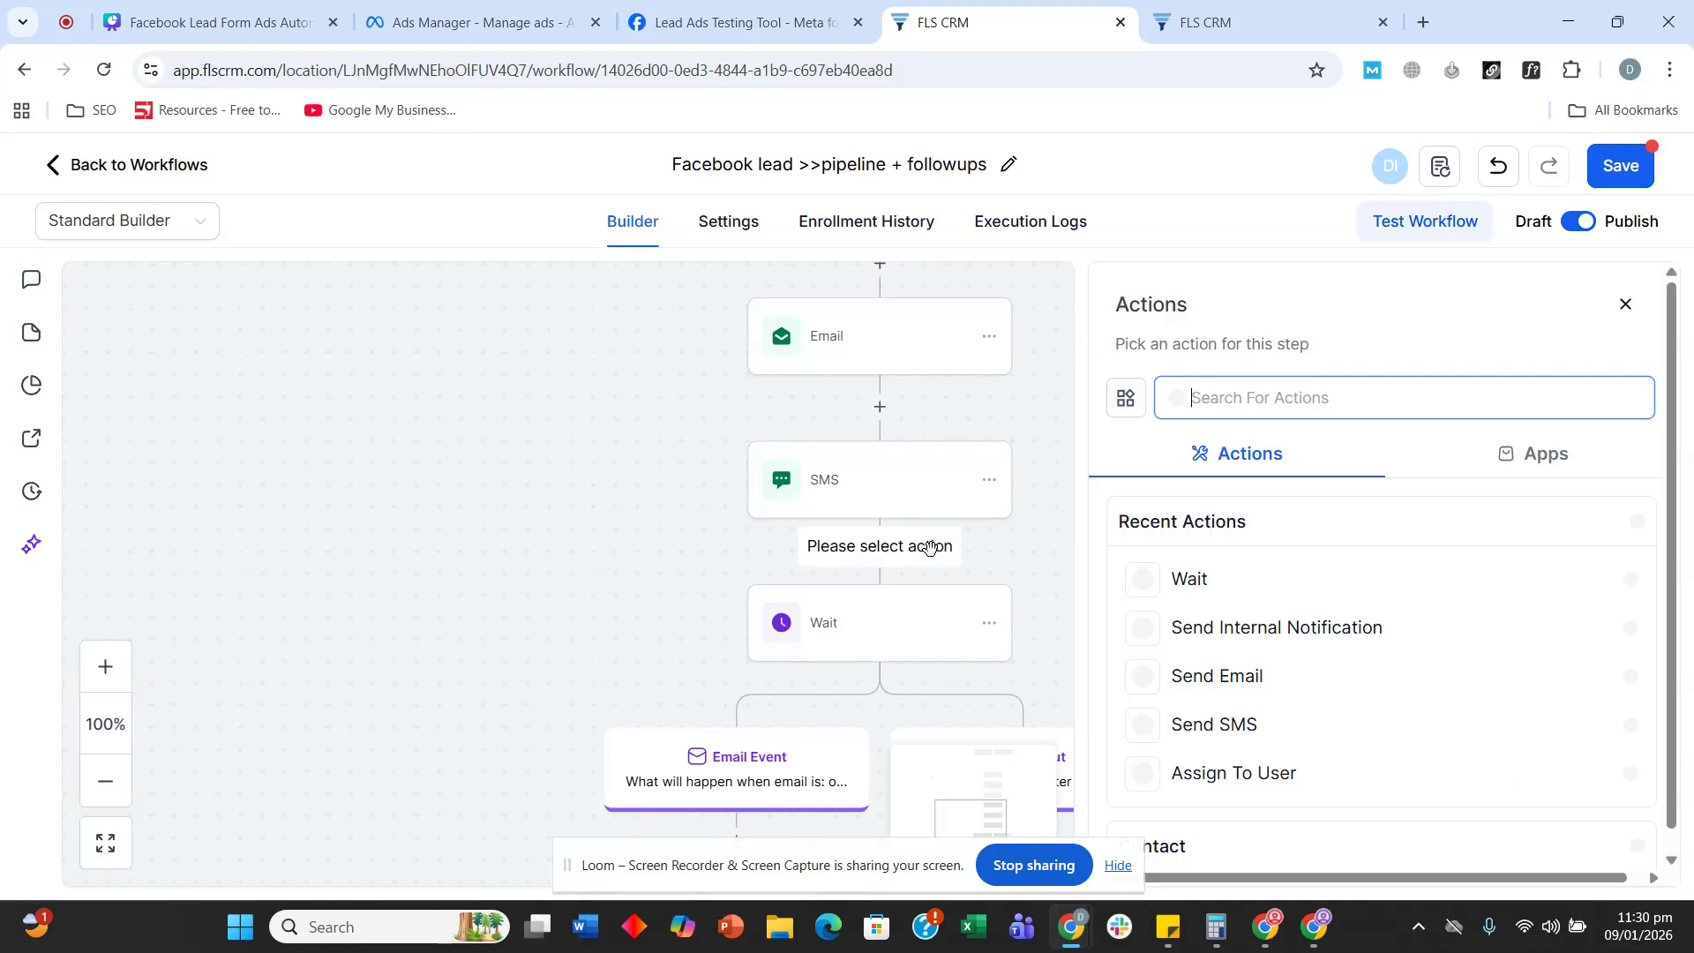
{"action": "type", "text": "if"}
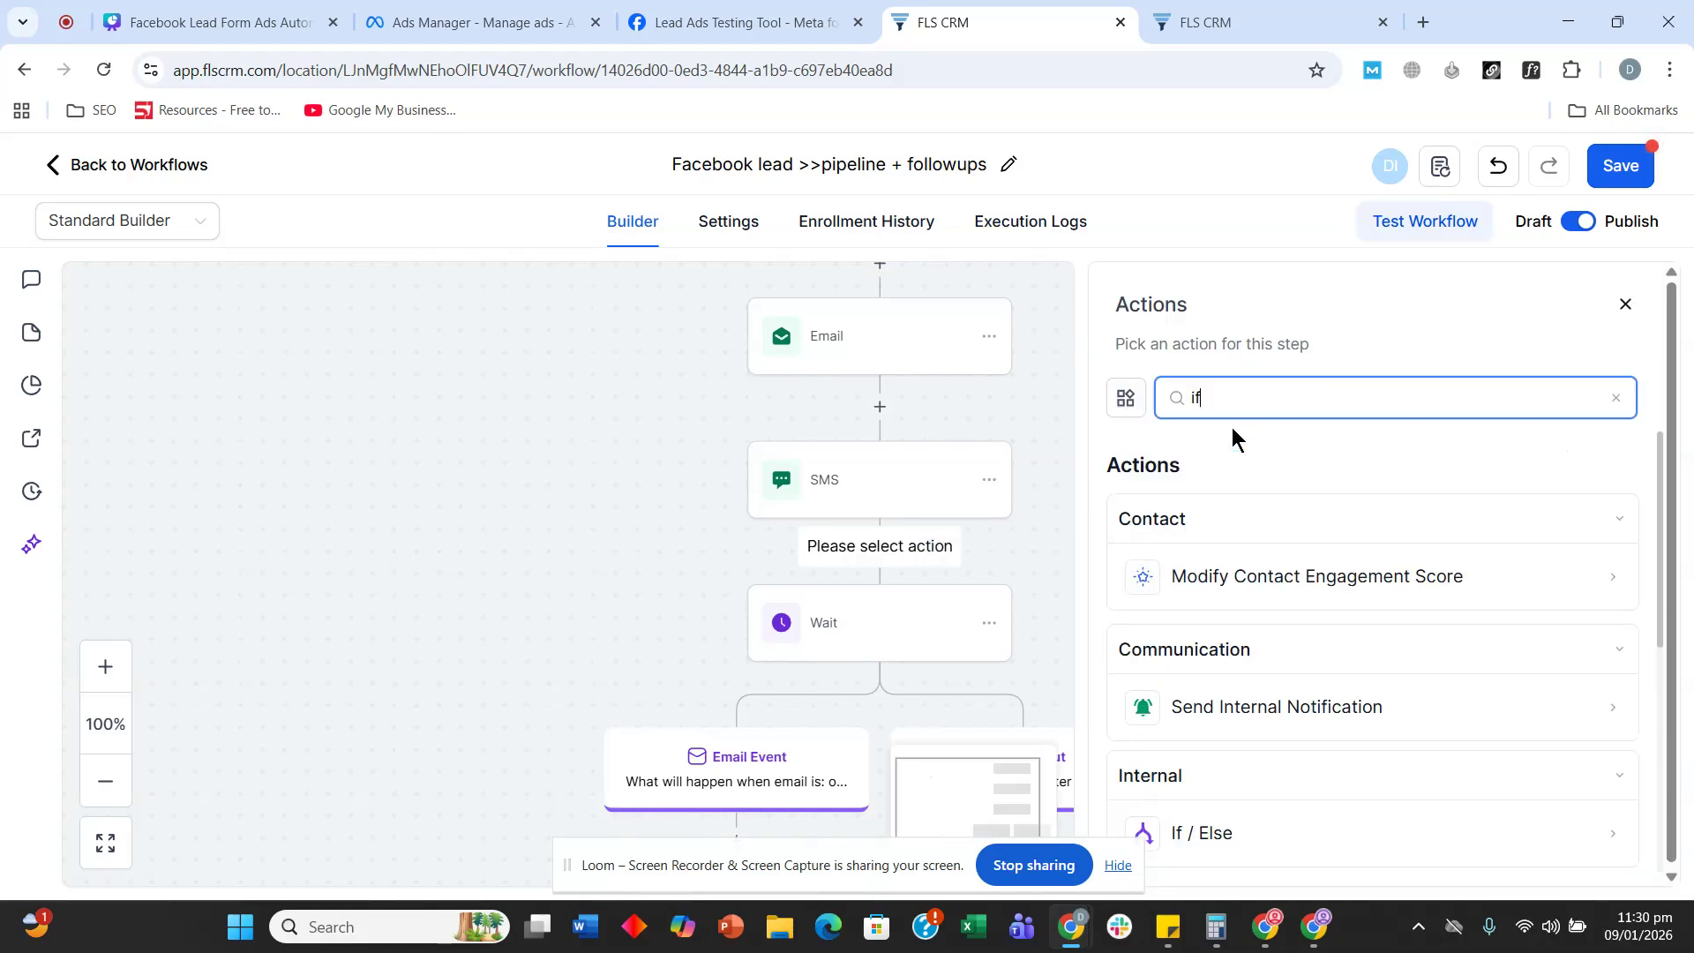
{"action": "left_click", "coordinate": [1208, 833]}
{"action": "left_click", "coordinate": [1211, 710]}
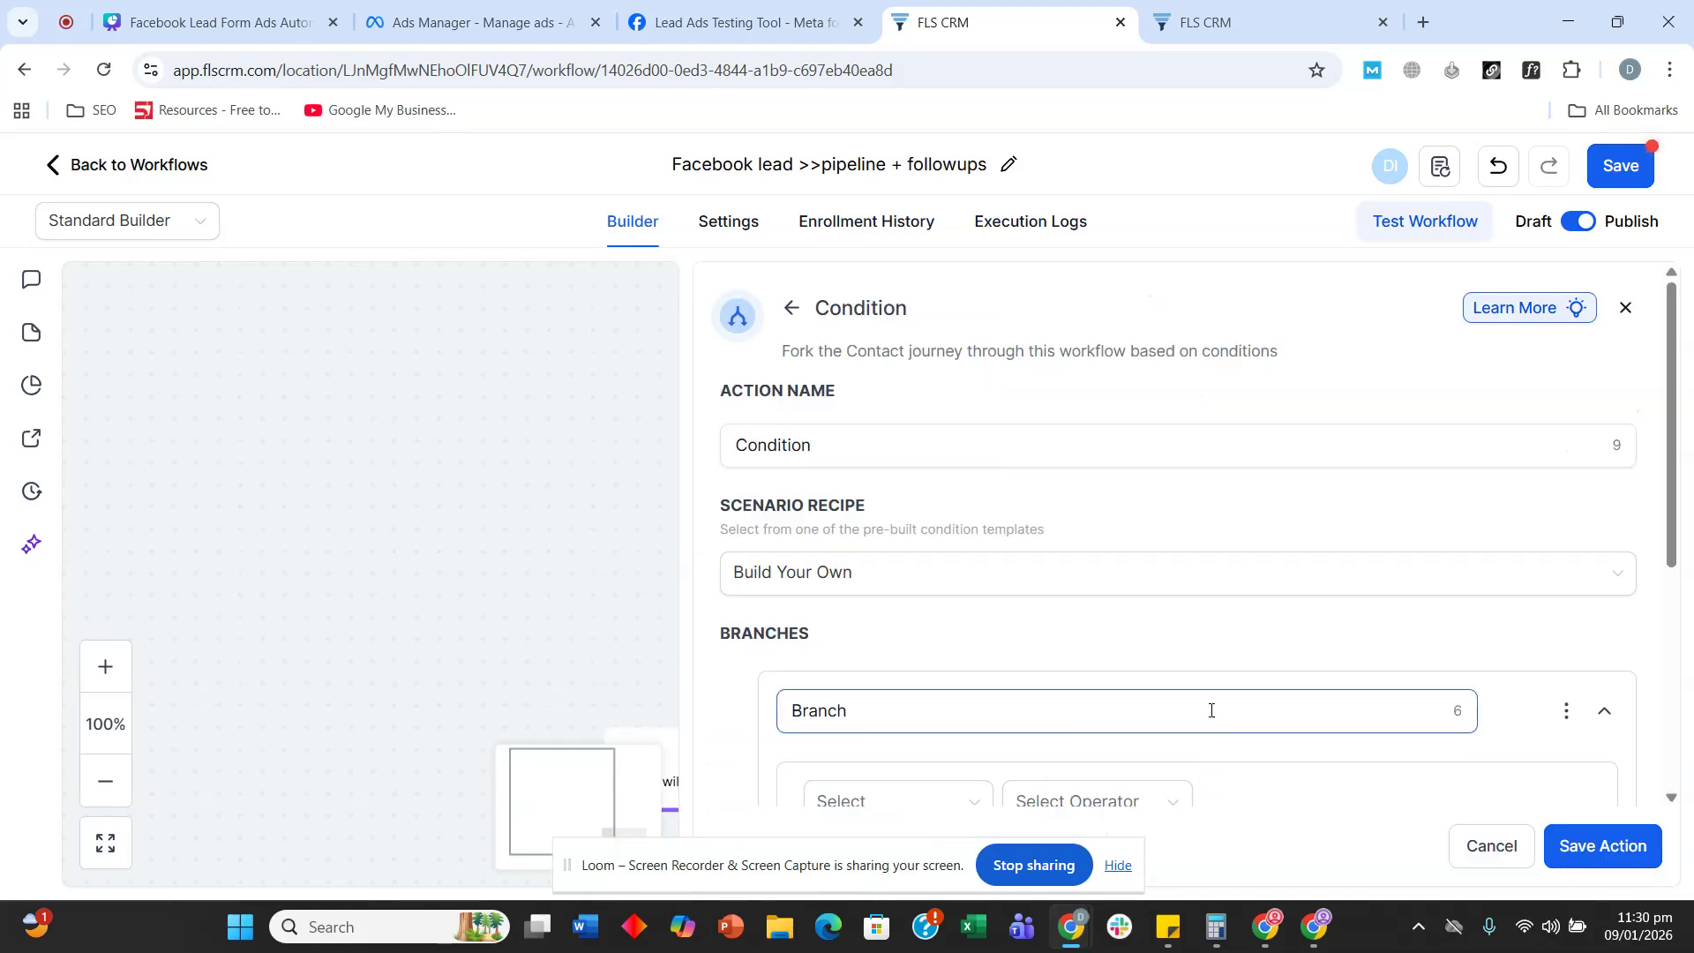
{"action": "scroll", "coordinate": [1017, 481], "scroll_direction": "down", "scroll_amount": 4}
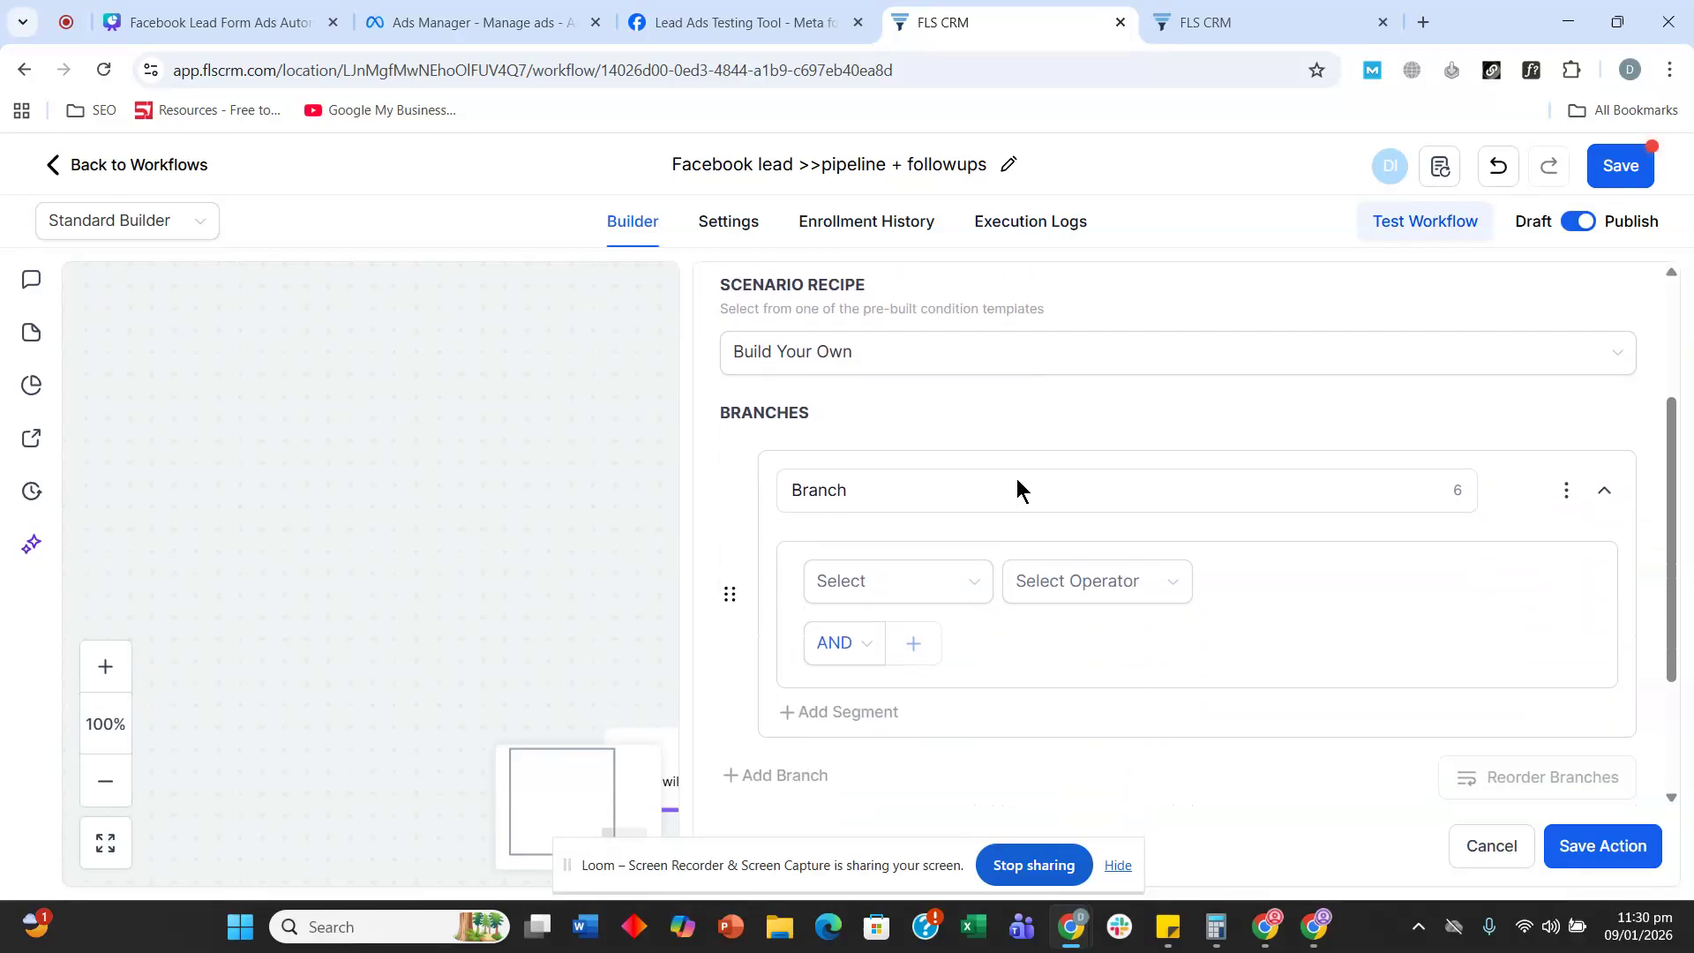
{"action": "left_click", "coordinate": [937, 478]}
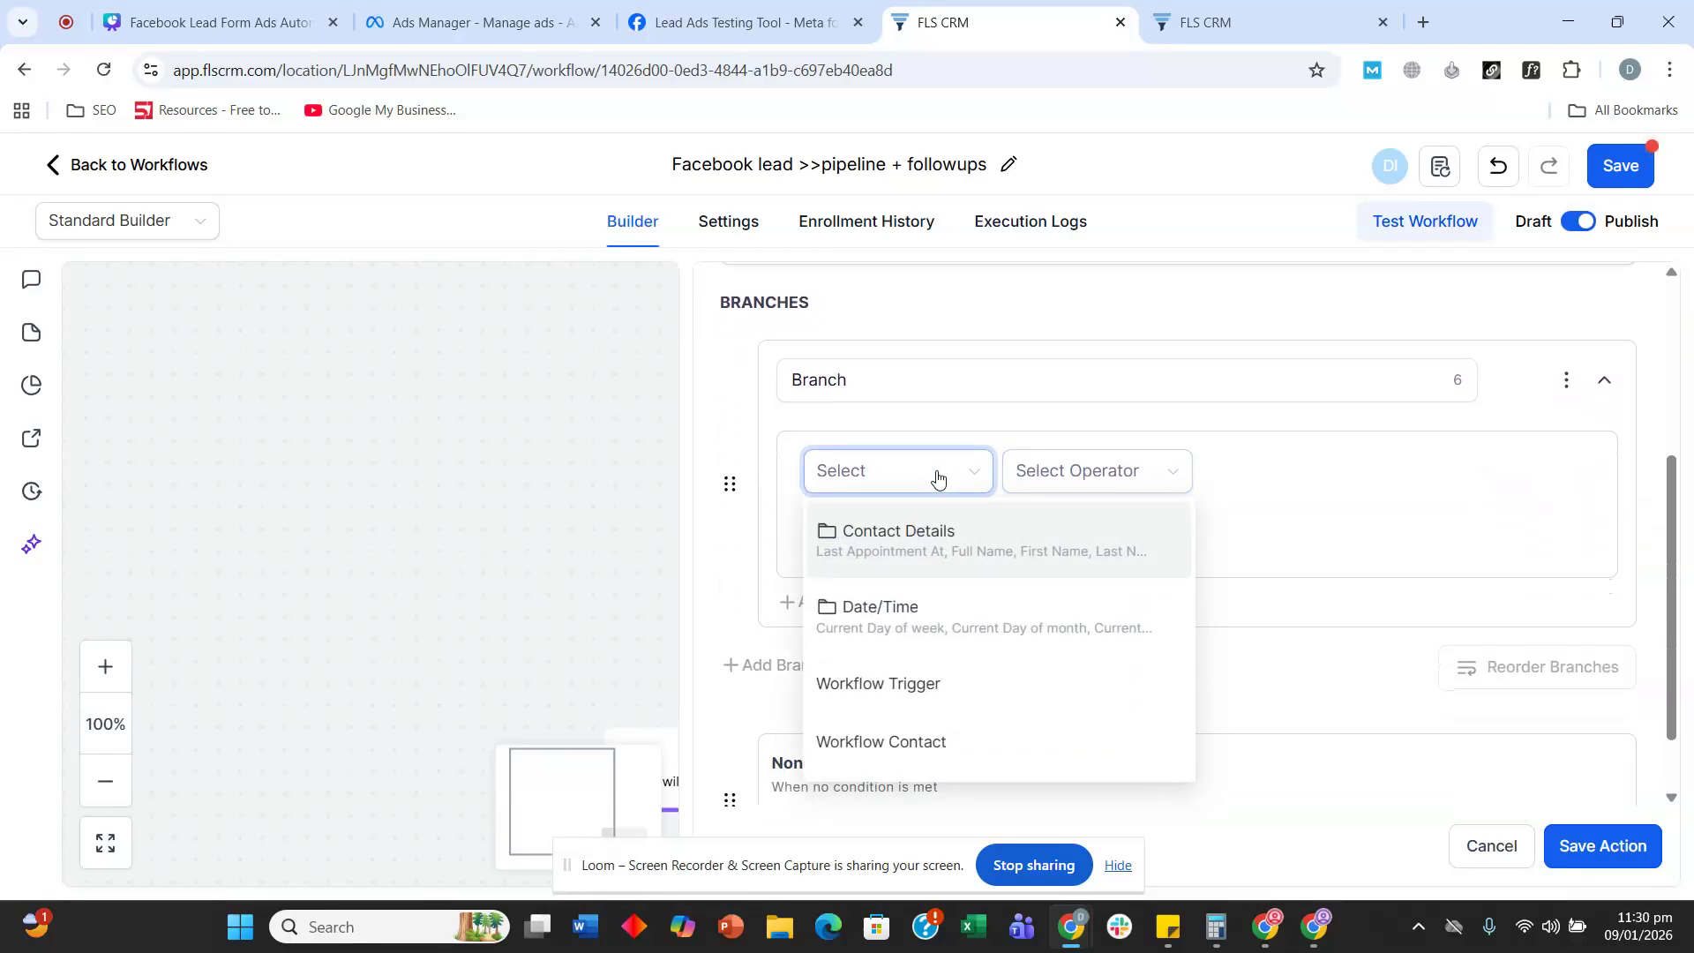
{"action": "scroll", "coordinate": [909, 574], "scroll_direction": "down", "scroll_amount": 5}
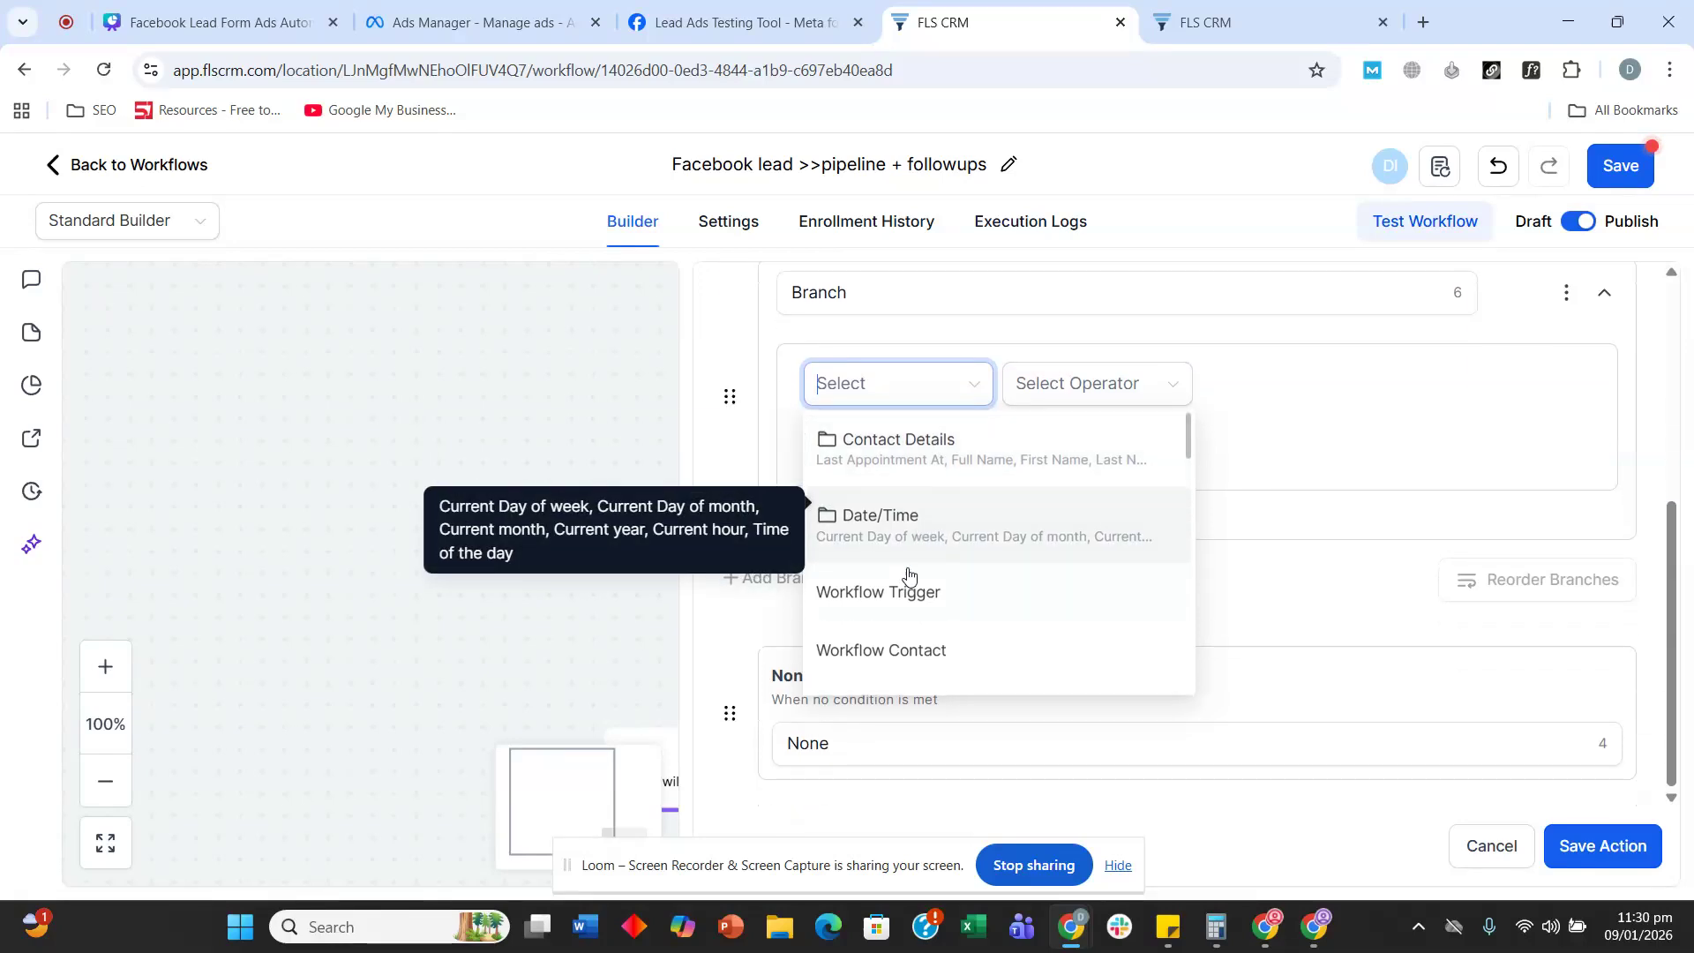
{"action": "left_click", "coordinate": [1493, 846]}
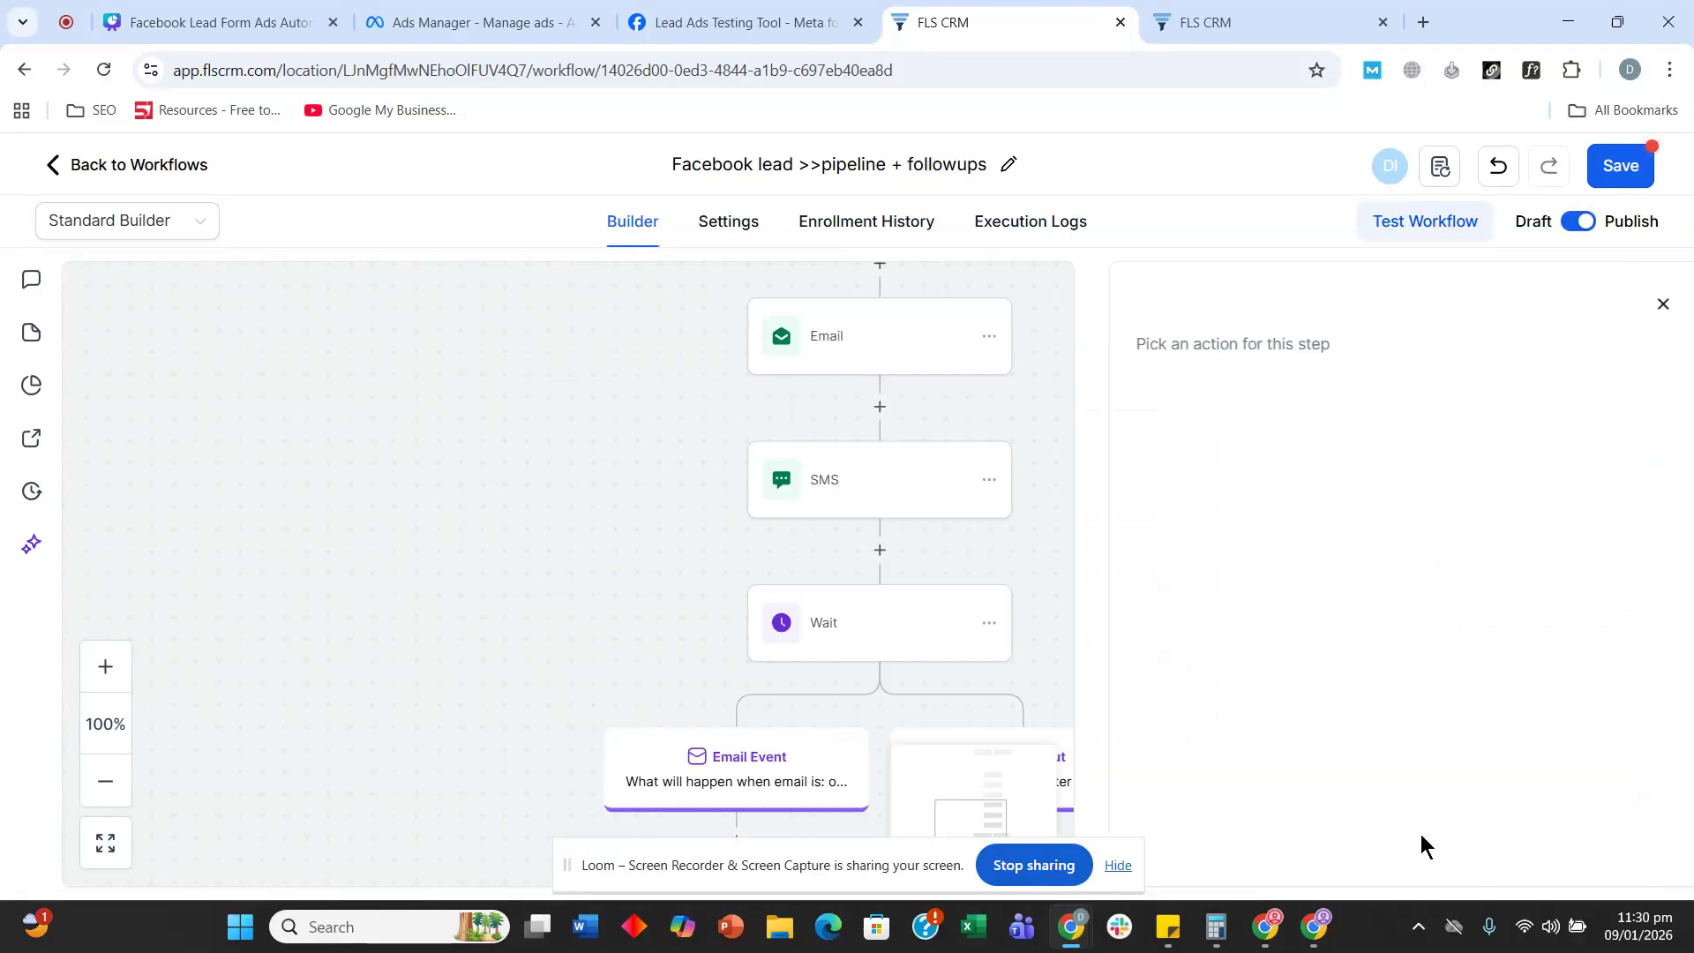
- Delete the Wait action below the SMS together with its Email Event and Time Out branches
{"action": "scroll", "coordinate": [1277, 532], "scroll_direction": "down", "scroll_amount": 2}
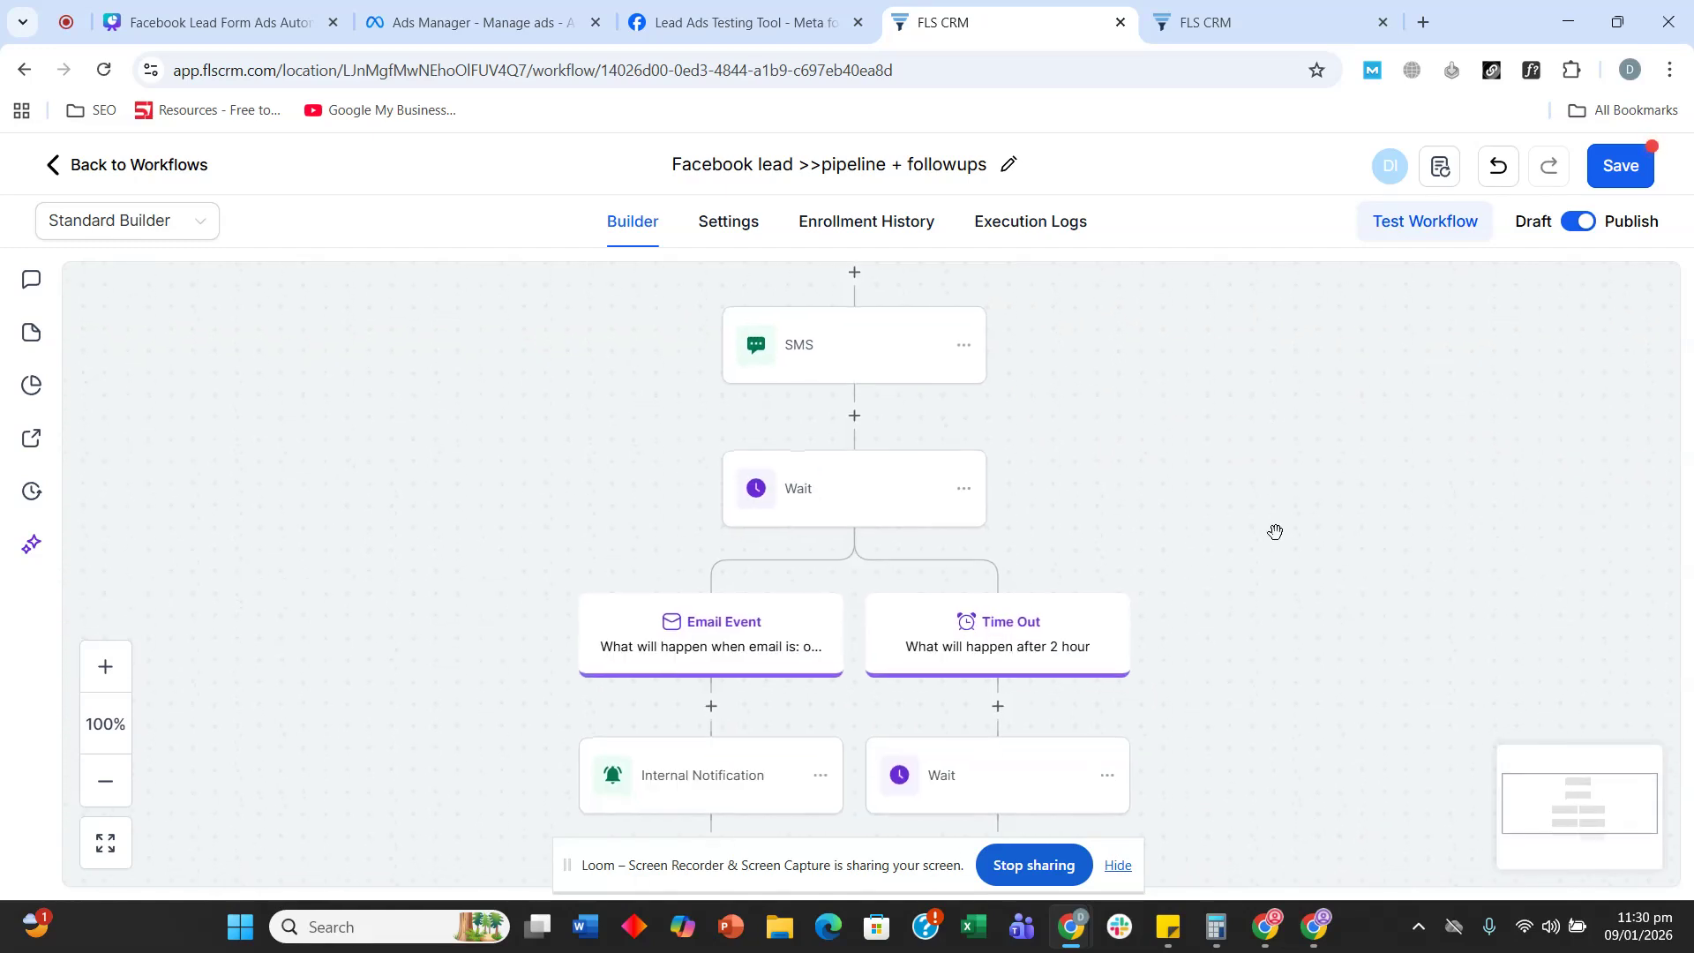
{"action": "mouse_move", "coordinate": [390, 524]}
{"action": "left_mouse_down"}
{"action": "mouse_move", "coordinate": [393, 500]}
{"action": "mouse_move", "coordinate": [582, 459]}
{"action": "mouse_move", "coordinate": [480, 477]}
{"action": "mouse_move", "coordinate": [462, 503]}
{"action": "mouse_move", "coordinate": [392, 502]}
{"action": "left_mouse_up"}
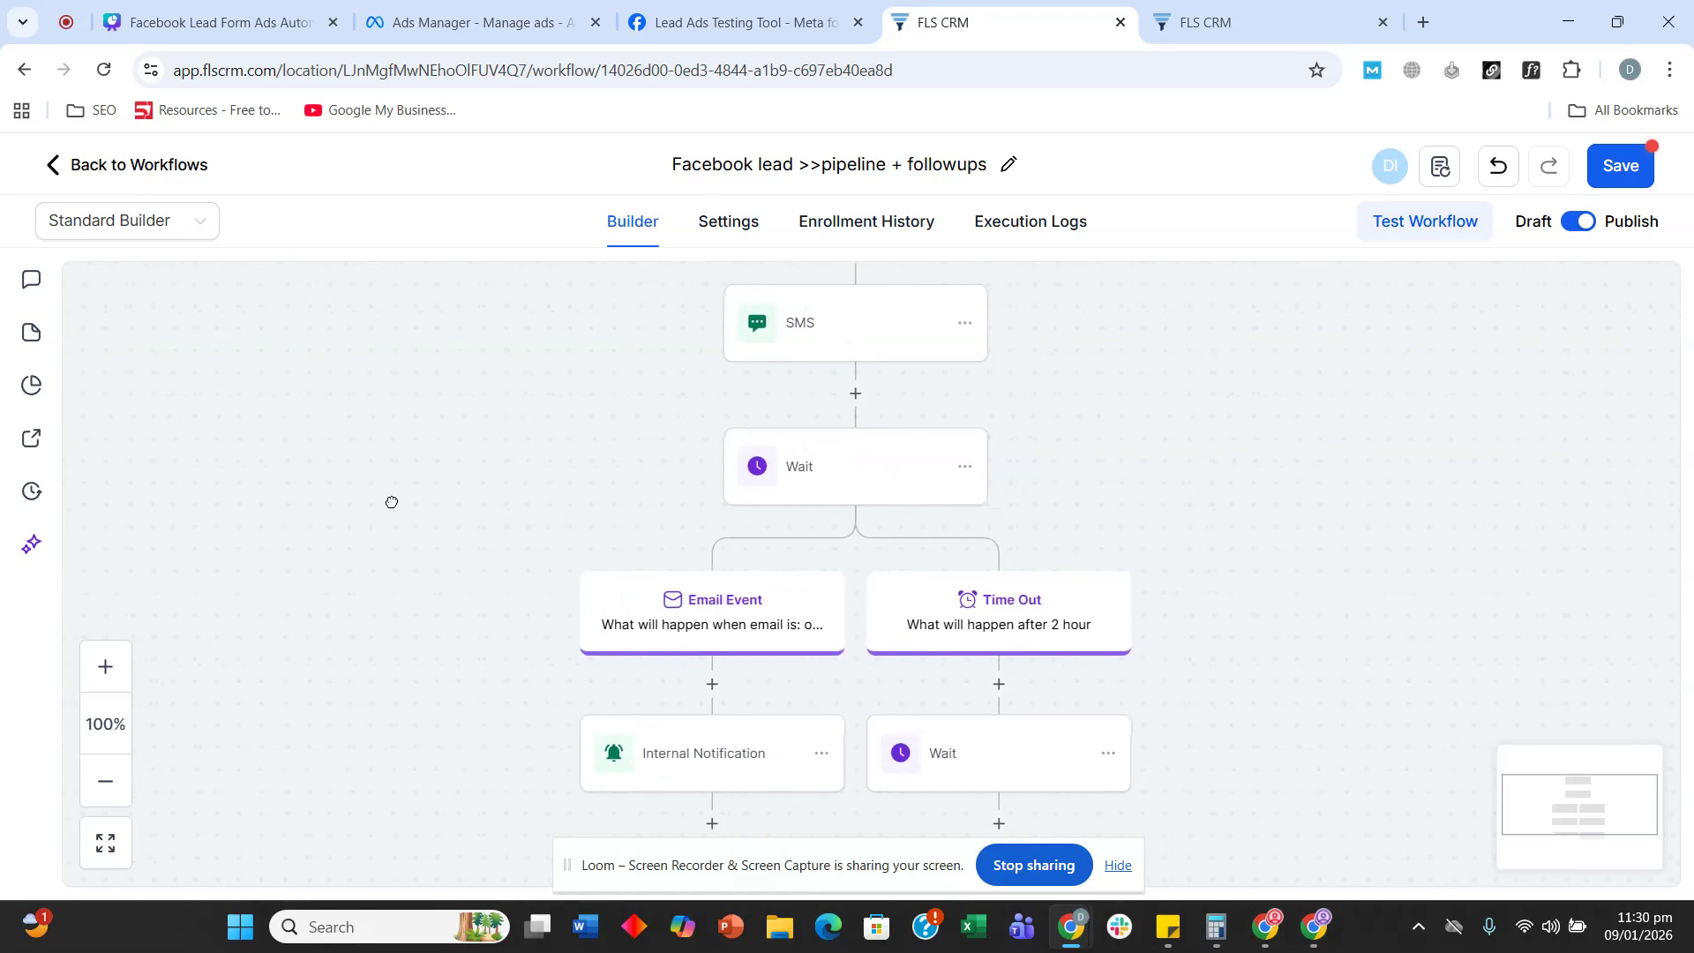
{"action": "mouse_move", "coordinate": [1335, 517]}
{"action": "left_mouse_down"}
{"action": "mouse_move", "coordinate": [1302, 554]}
{"action": "mouse_move", "coordinate": [1302, 525]}
{"action": "left_mouse_up"}
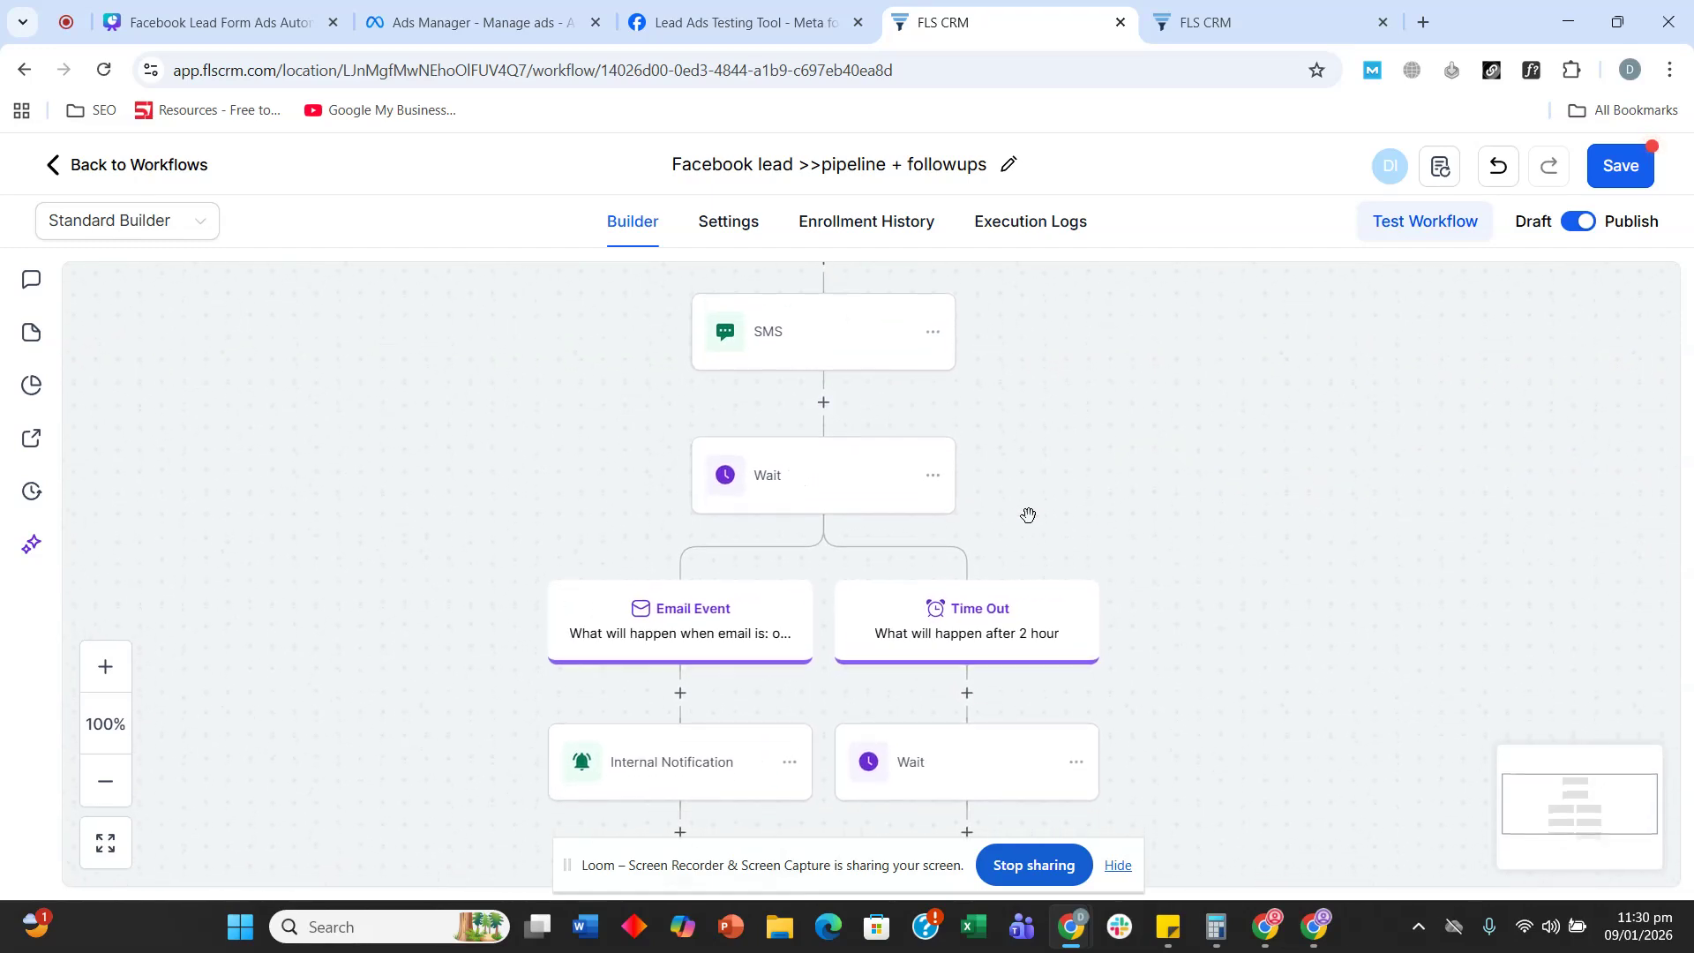
{"action": "left_click_drag", "start_coordinate": [1077, 526], "coordinate": [1089, 506]}
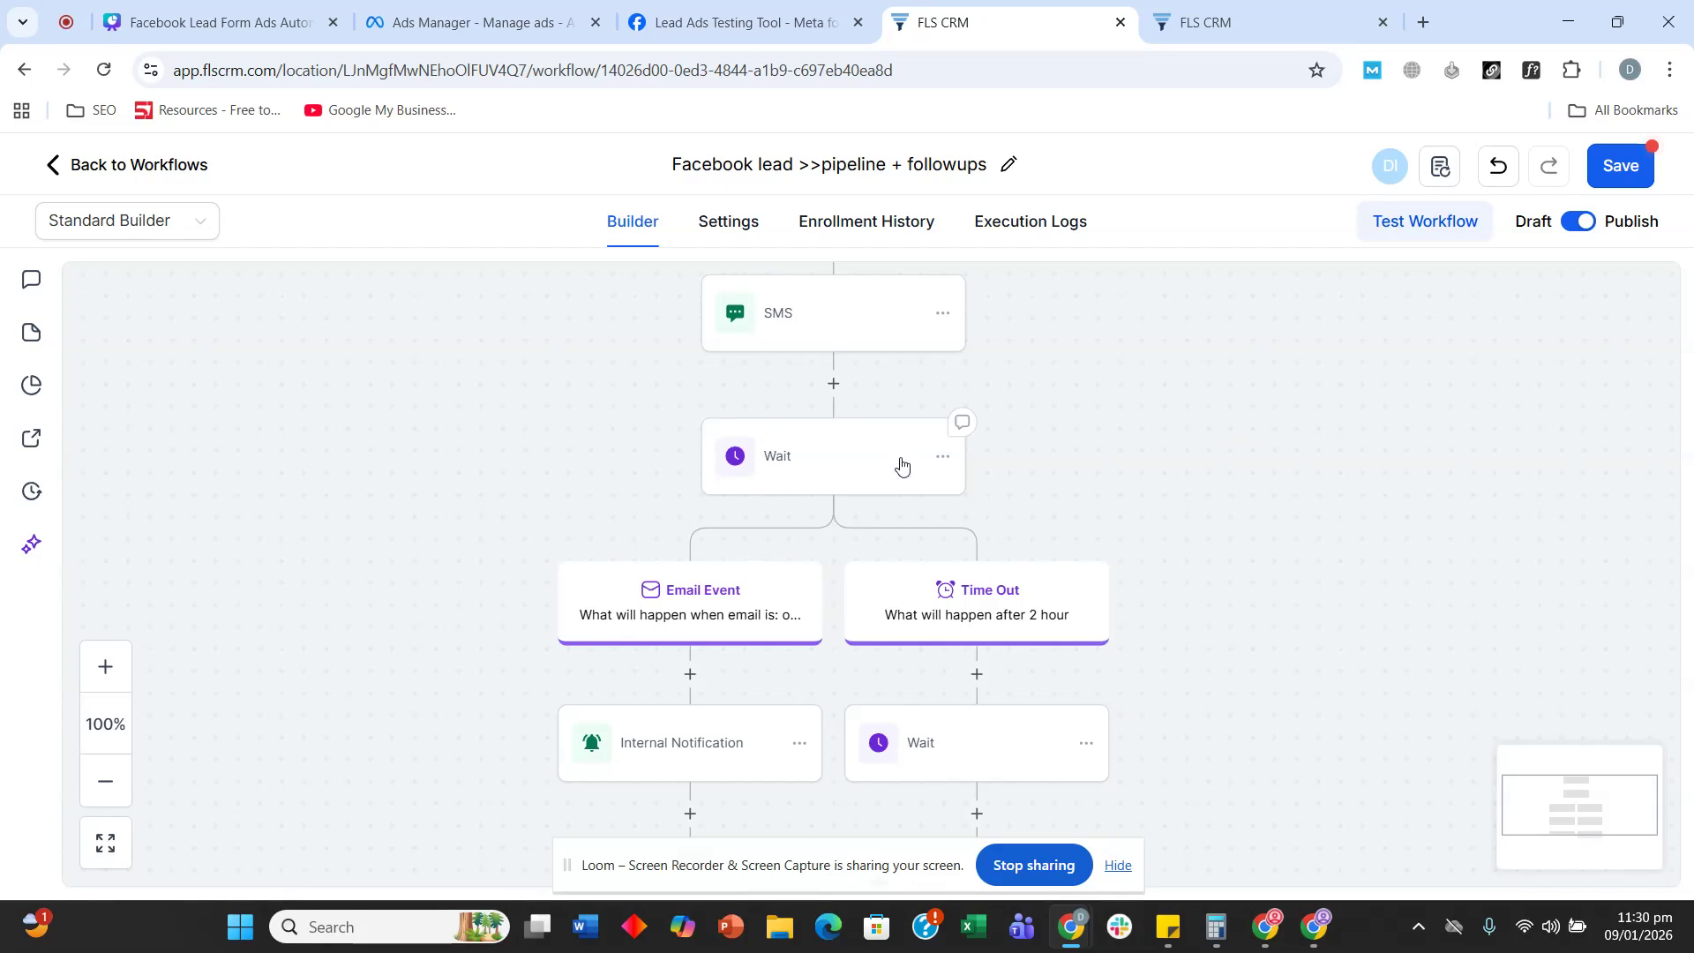
{"action": "left_click", "coordinate": [946, 458]}
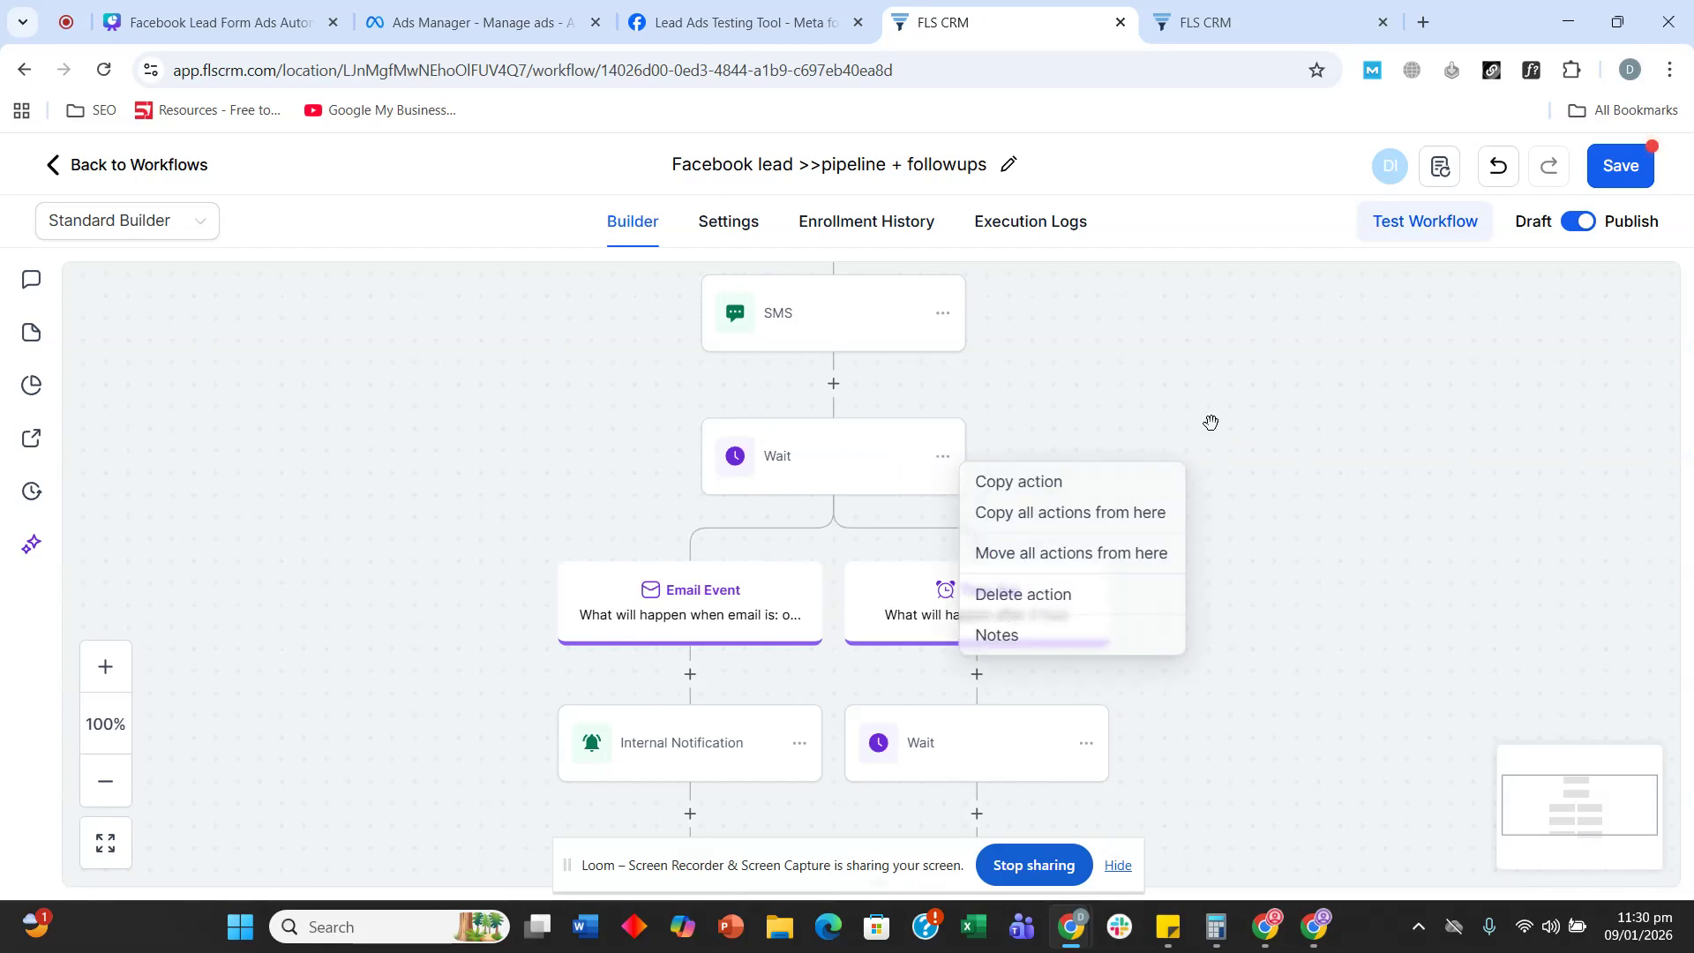
{"action": "left_click_drag", "start_coordinate": [1160, 520], "coordinate": [1145, 437]}
{"action": "scroll", "coordinate": [547, 477], "scroll_direction": "up", "scroll_amount": 2}
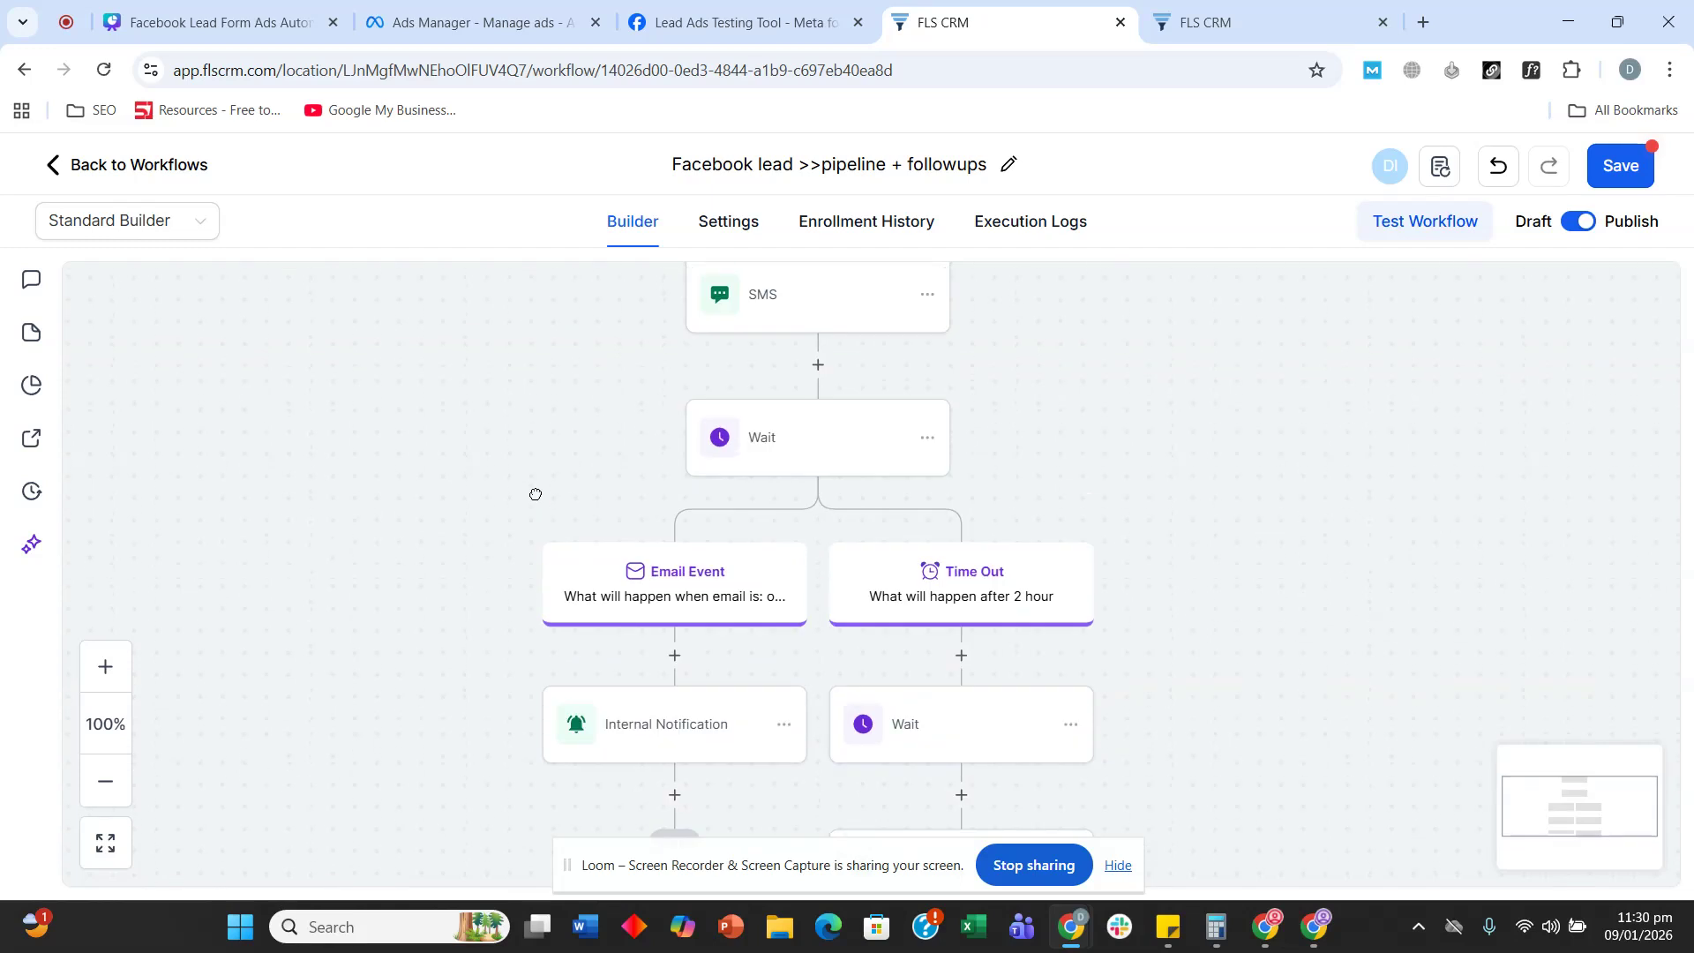
{"action": "scroll", "coordinate": [563, 427], "scroll_direction": "down", "scroll_amount": 1}
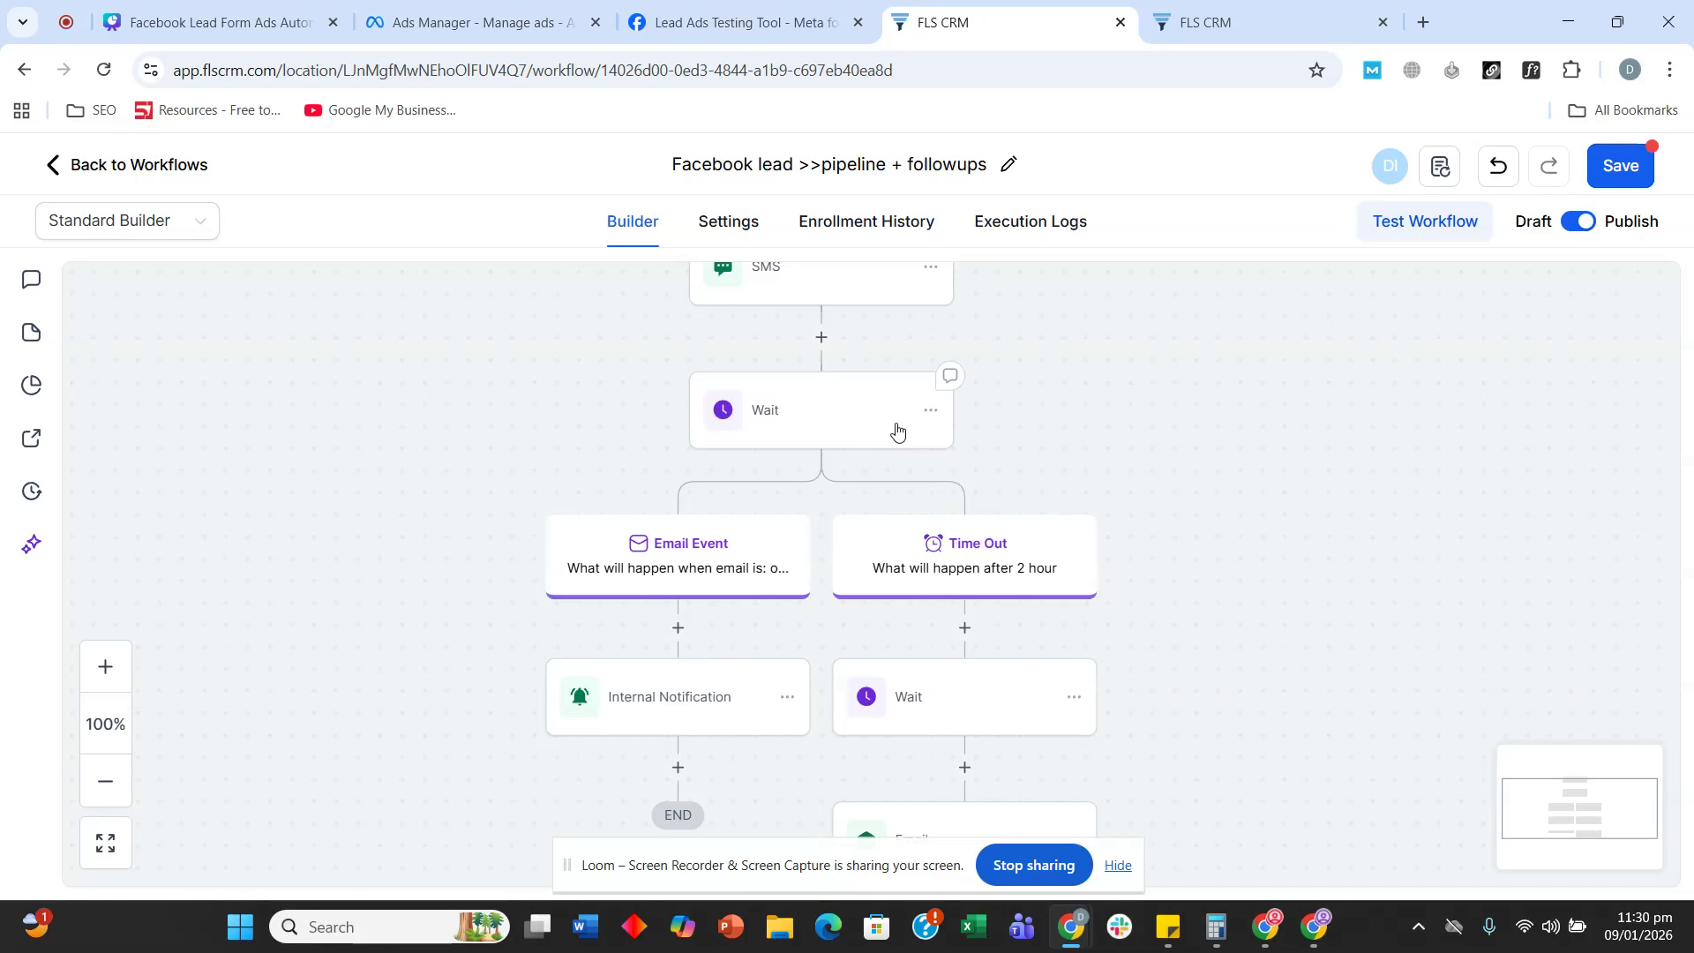
{"action": "left_click", "coordinate": [933, 413]}
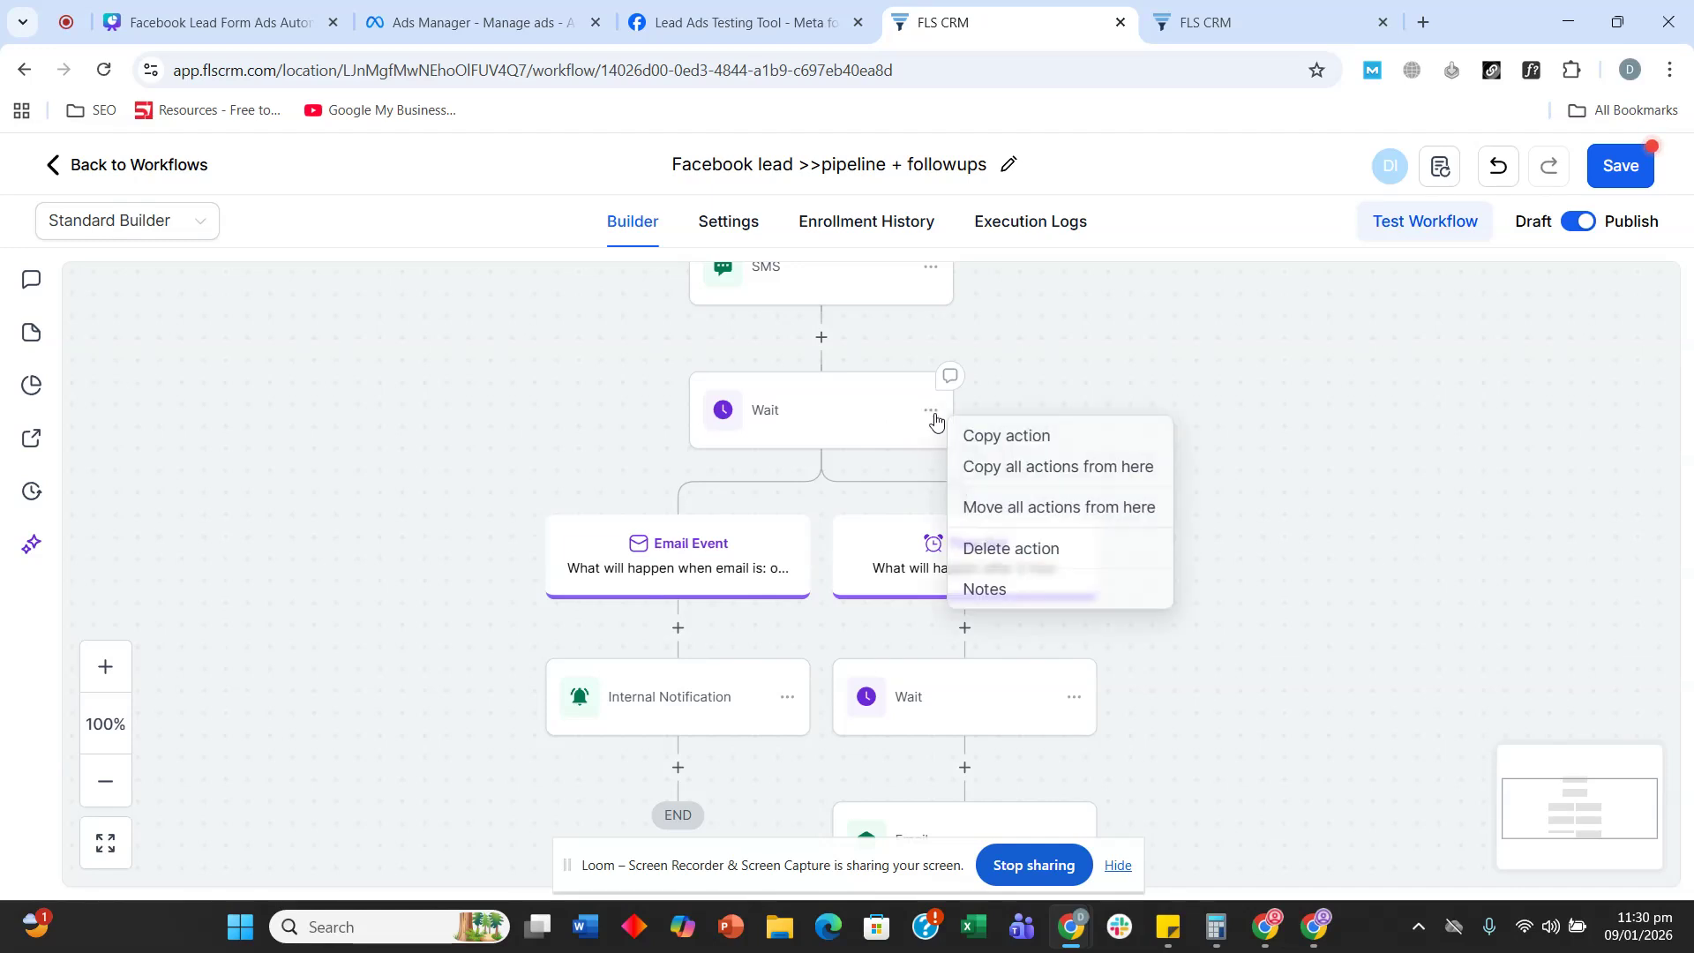
{"action": "left_click", "coordinate": [1023, 552]}
{"action": "left_click", "coordinate": [1094, 593]}
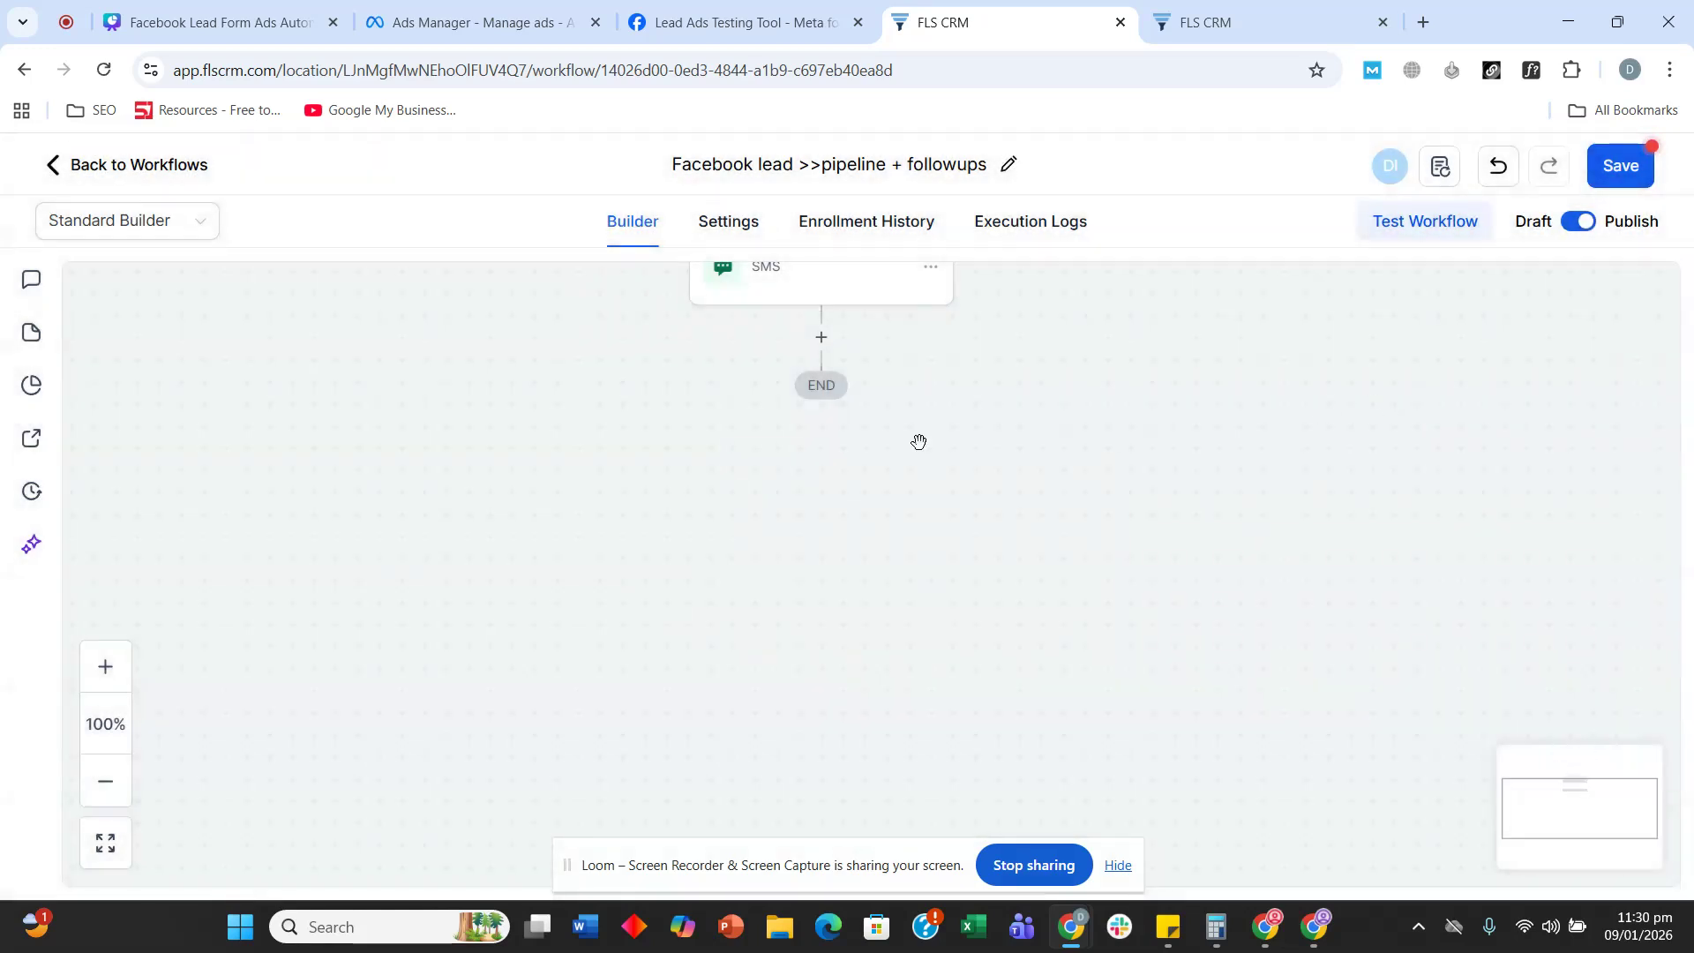
- Add a Wait action directly below the SMS and set it to wait for a Contact Reply
{"action": "left_click", "coordinate": [821, 337]}
{"action": "type", "text": "wa"}
{"action": "left_click", "coordinate": [1244, 578]}
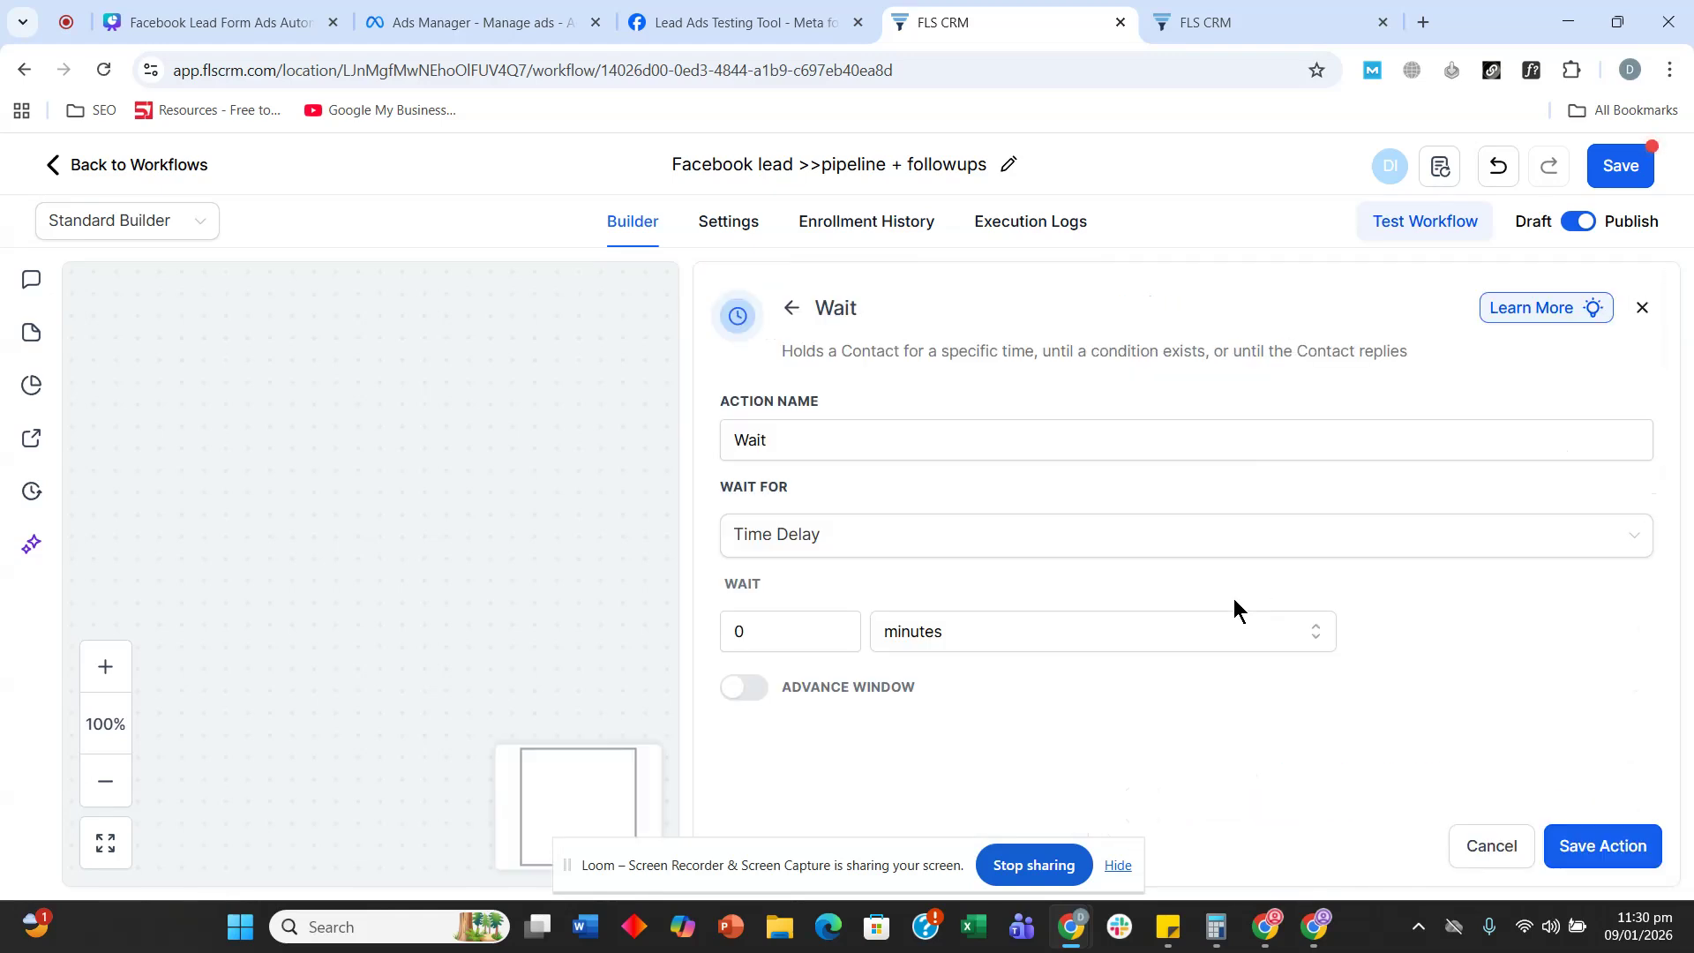
{"action": "left_click", "coordinate": [970, 633]}
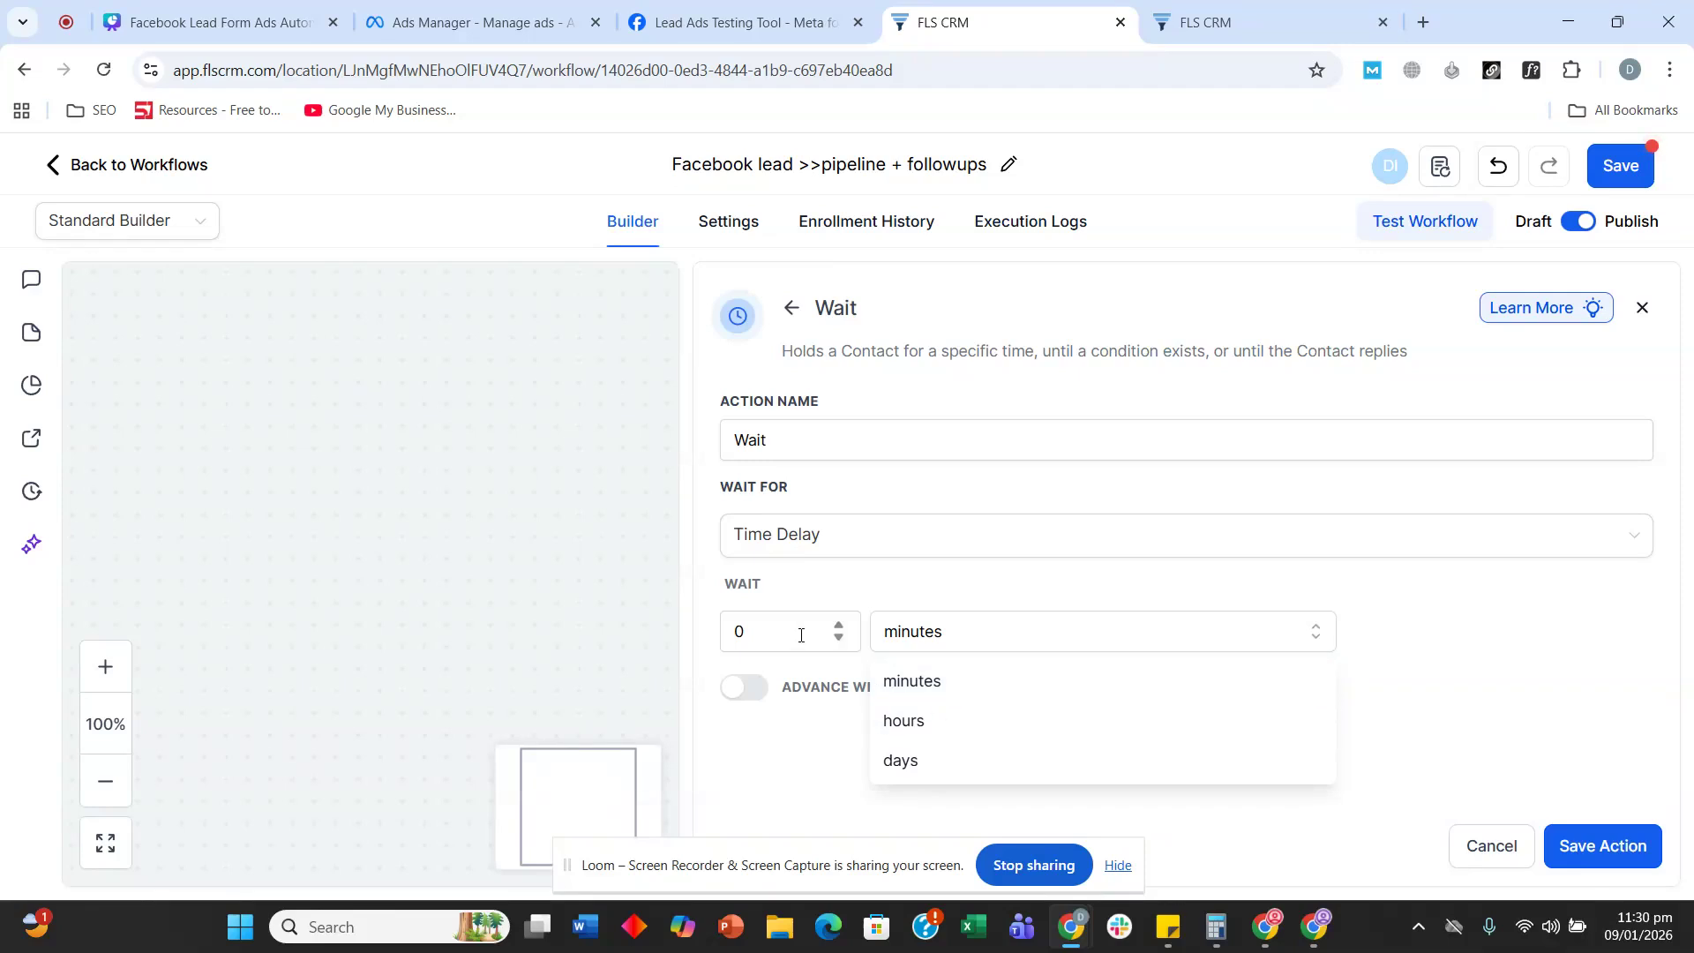
{"action": "left_click", "coordinate": [826, 535]}
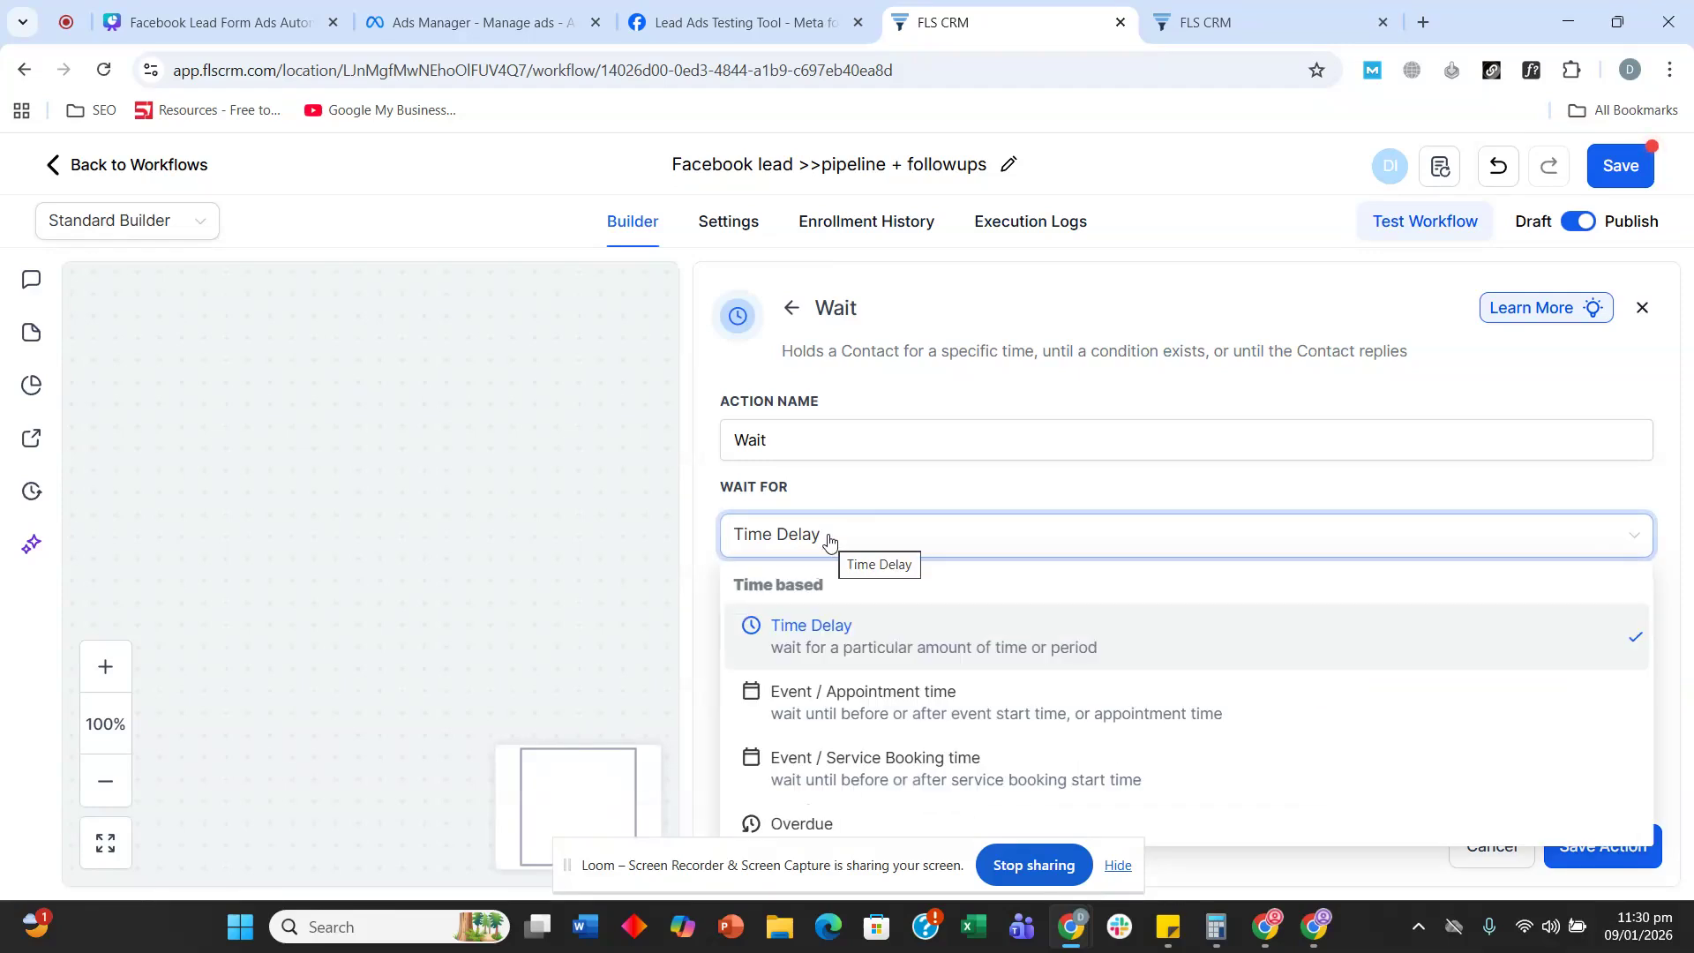
{"action": "scroll", "coordinate": [866, 586], "scroll_direction": "down", "scroll_amount": 1}
{"action": "scroll", "coordinate": [901, 623], "scroll_direction": "down", "scroll_amount": 1}
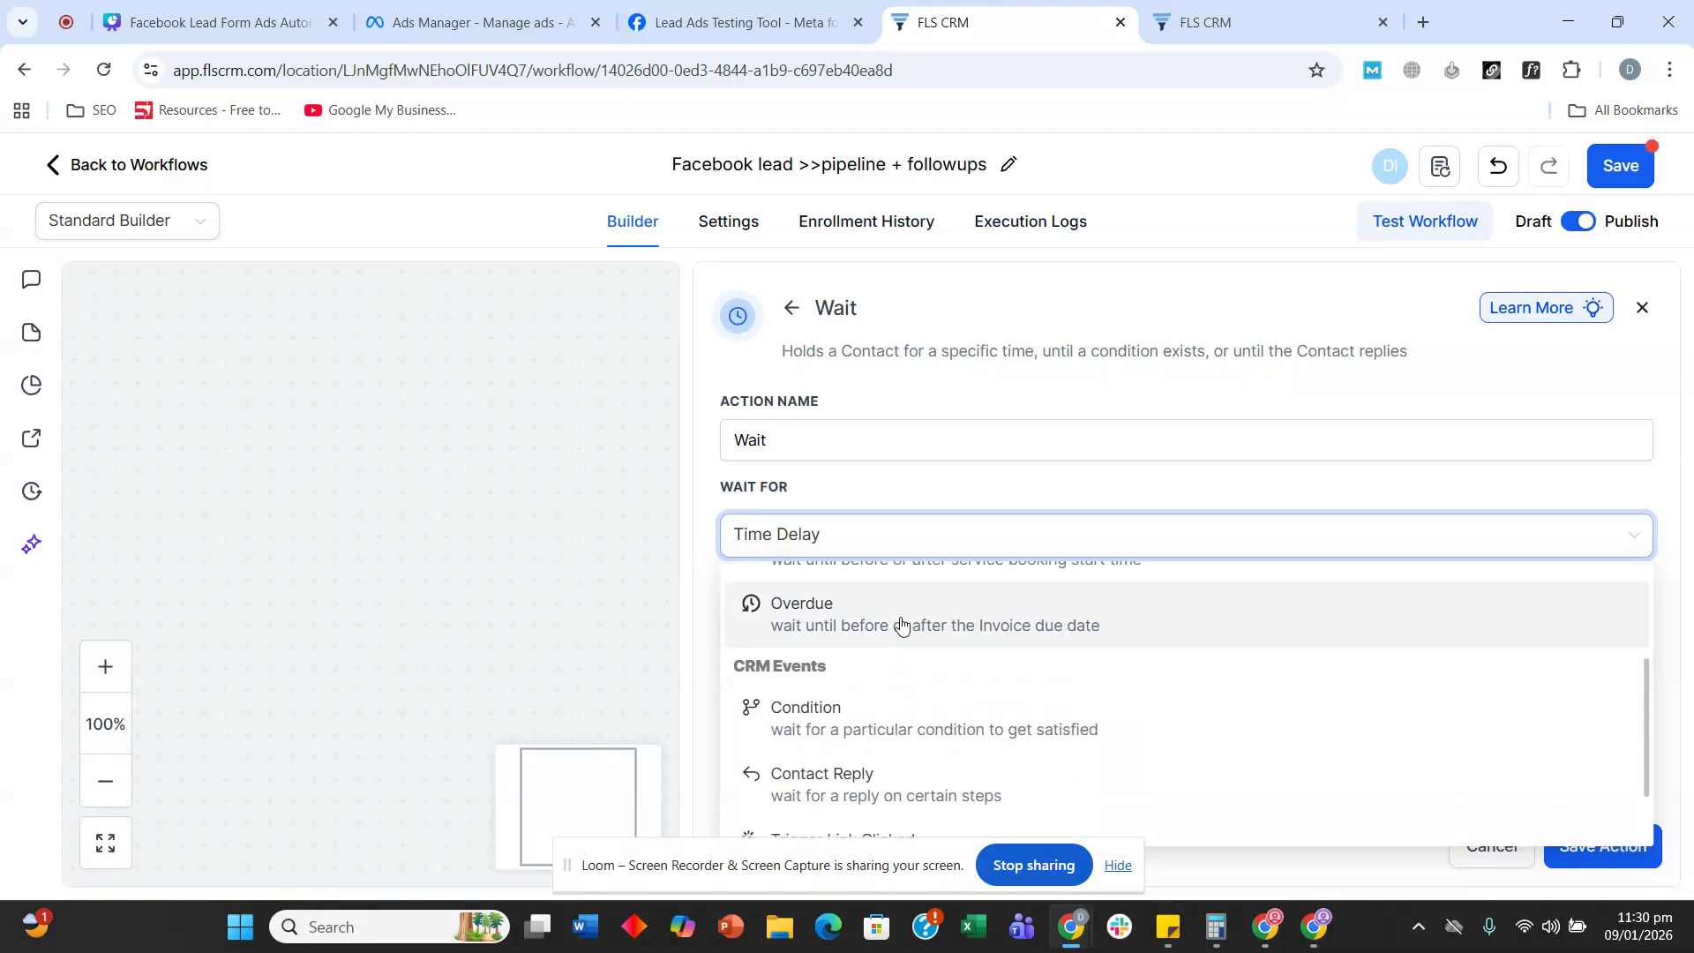
{"action": "left_click", "coordinate": [891, 794]}
- Make the Wait action respond to replies to both the SMS and Email steps and save the action
{"action": "left_click", "coordinate": [855, 639]}
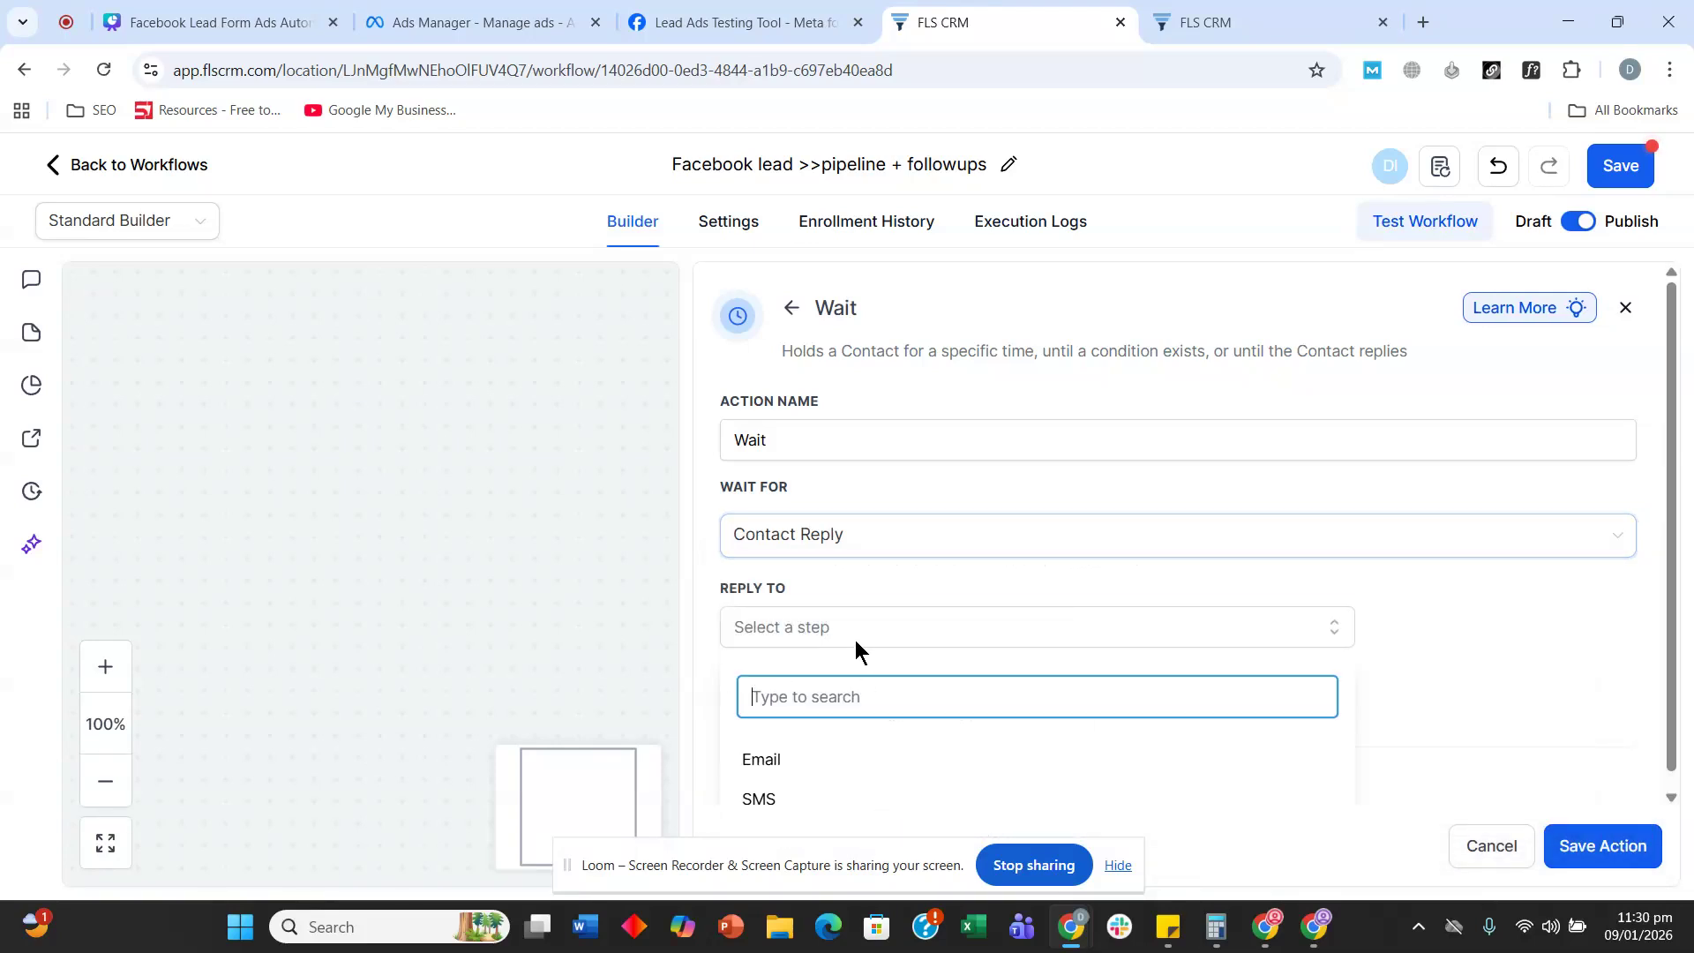
{"action": "left_click", "coordinate": [801, 786]}
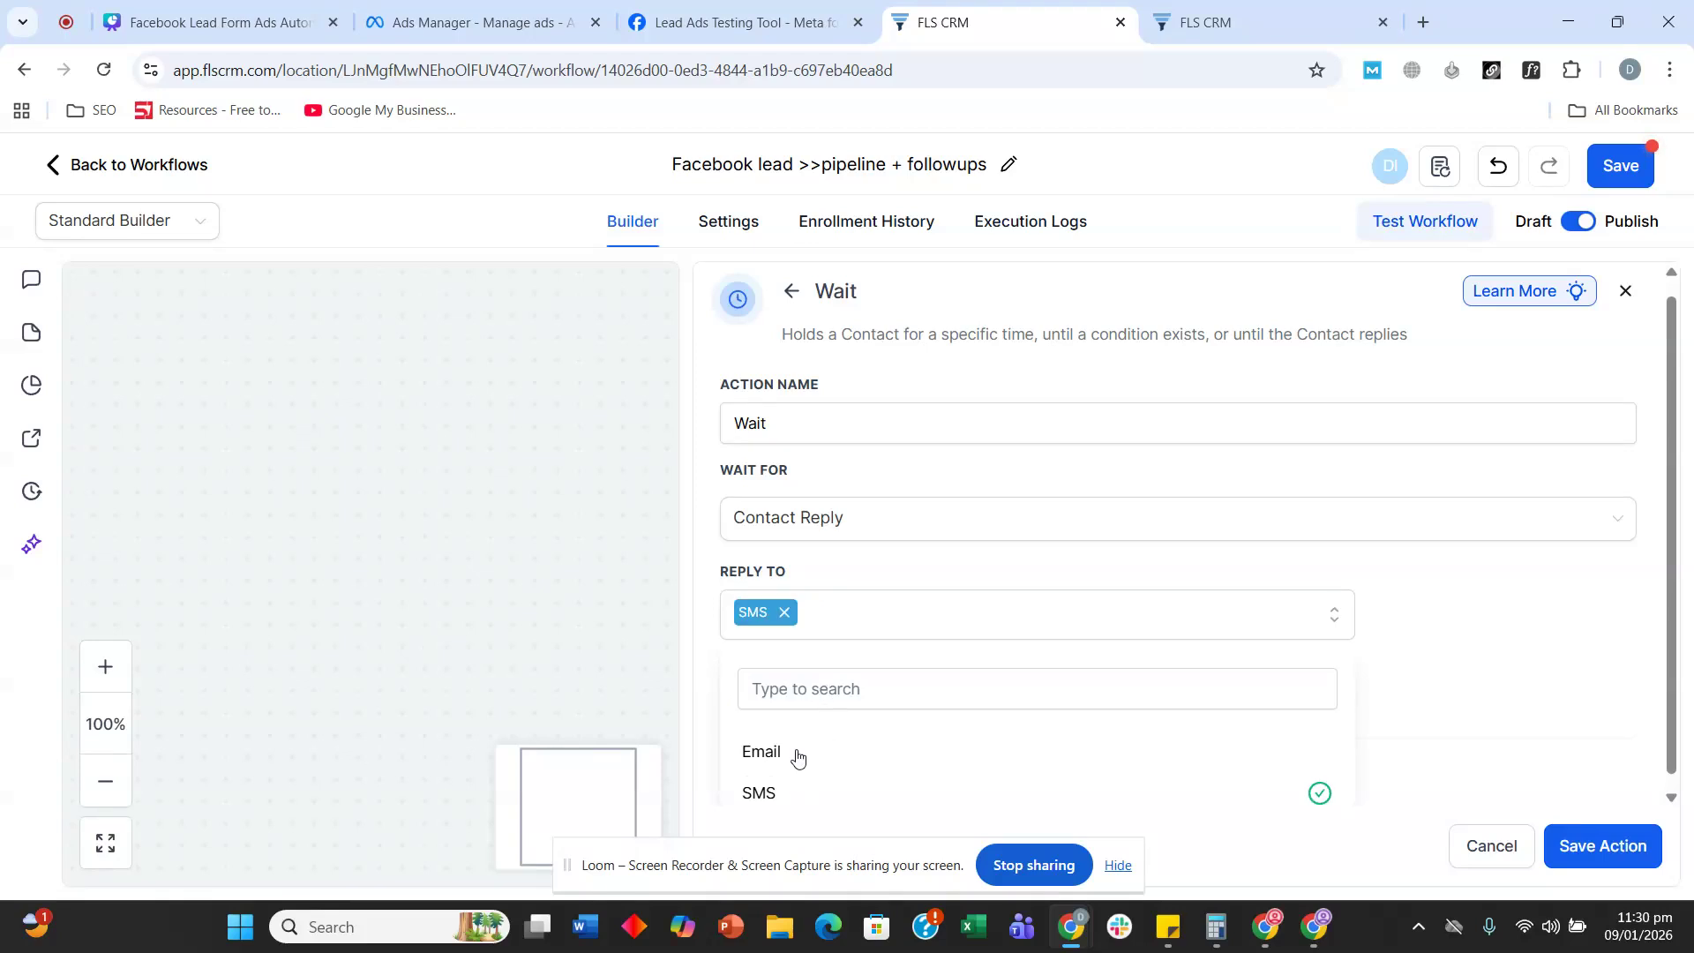
{"action": "left_click", "coordinate": [797, 755]}
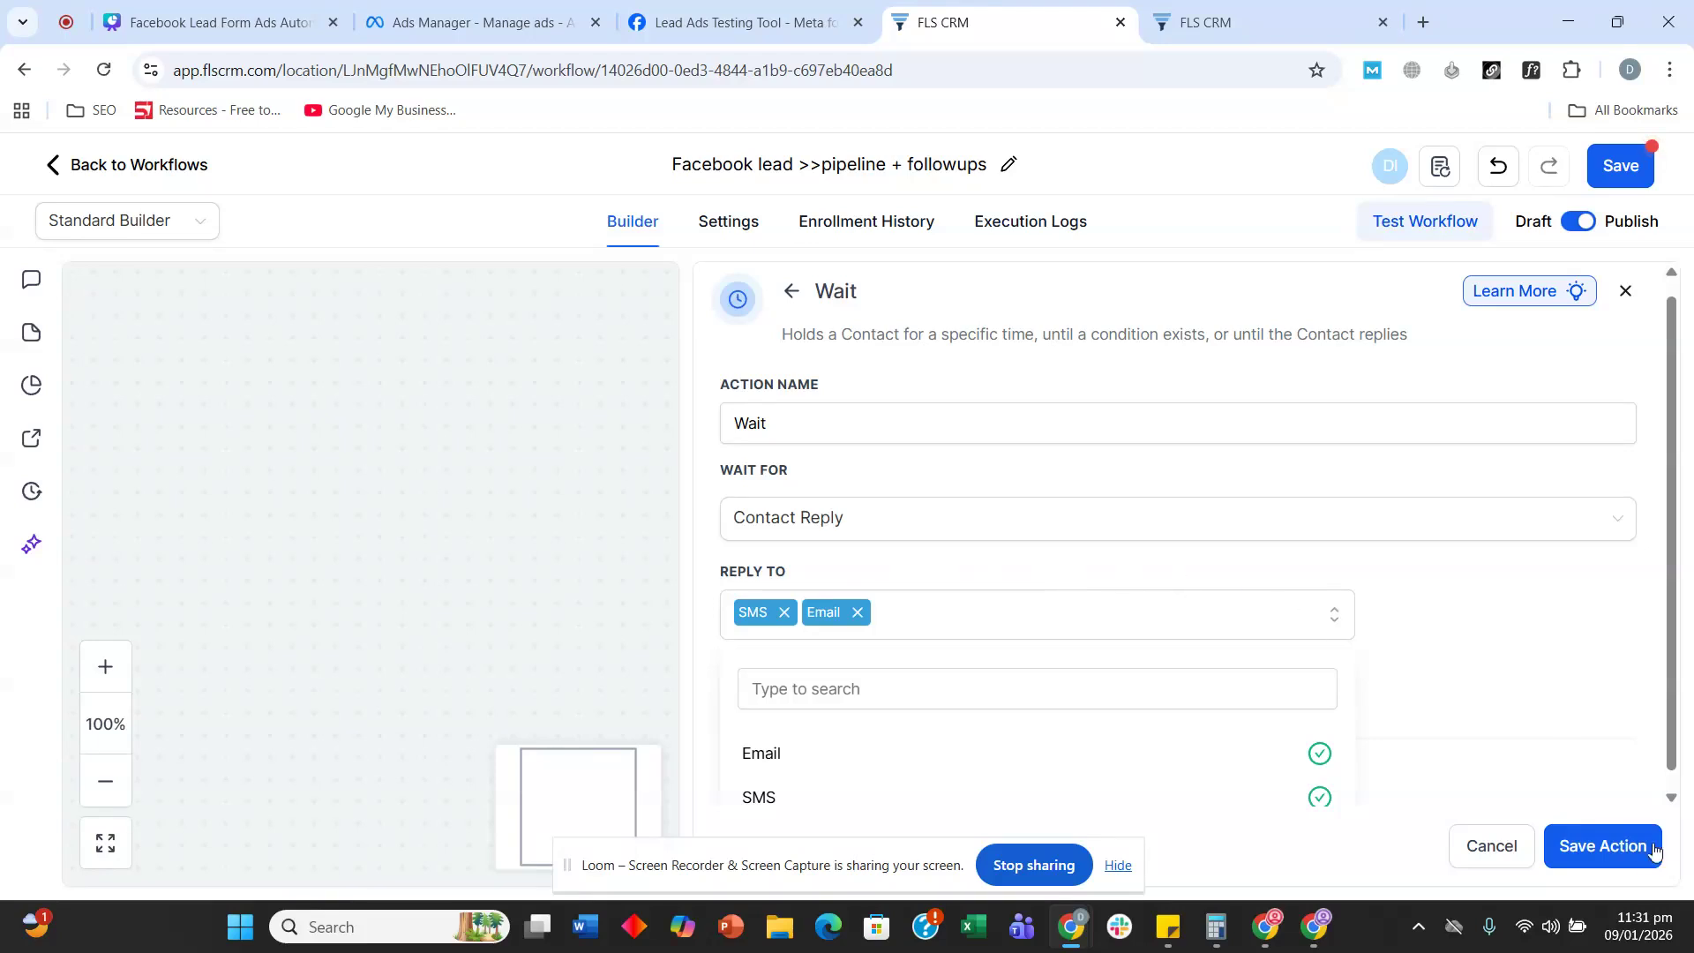
{"action": "left_click", "coordinate": [1625, 847]}
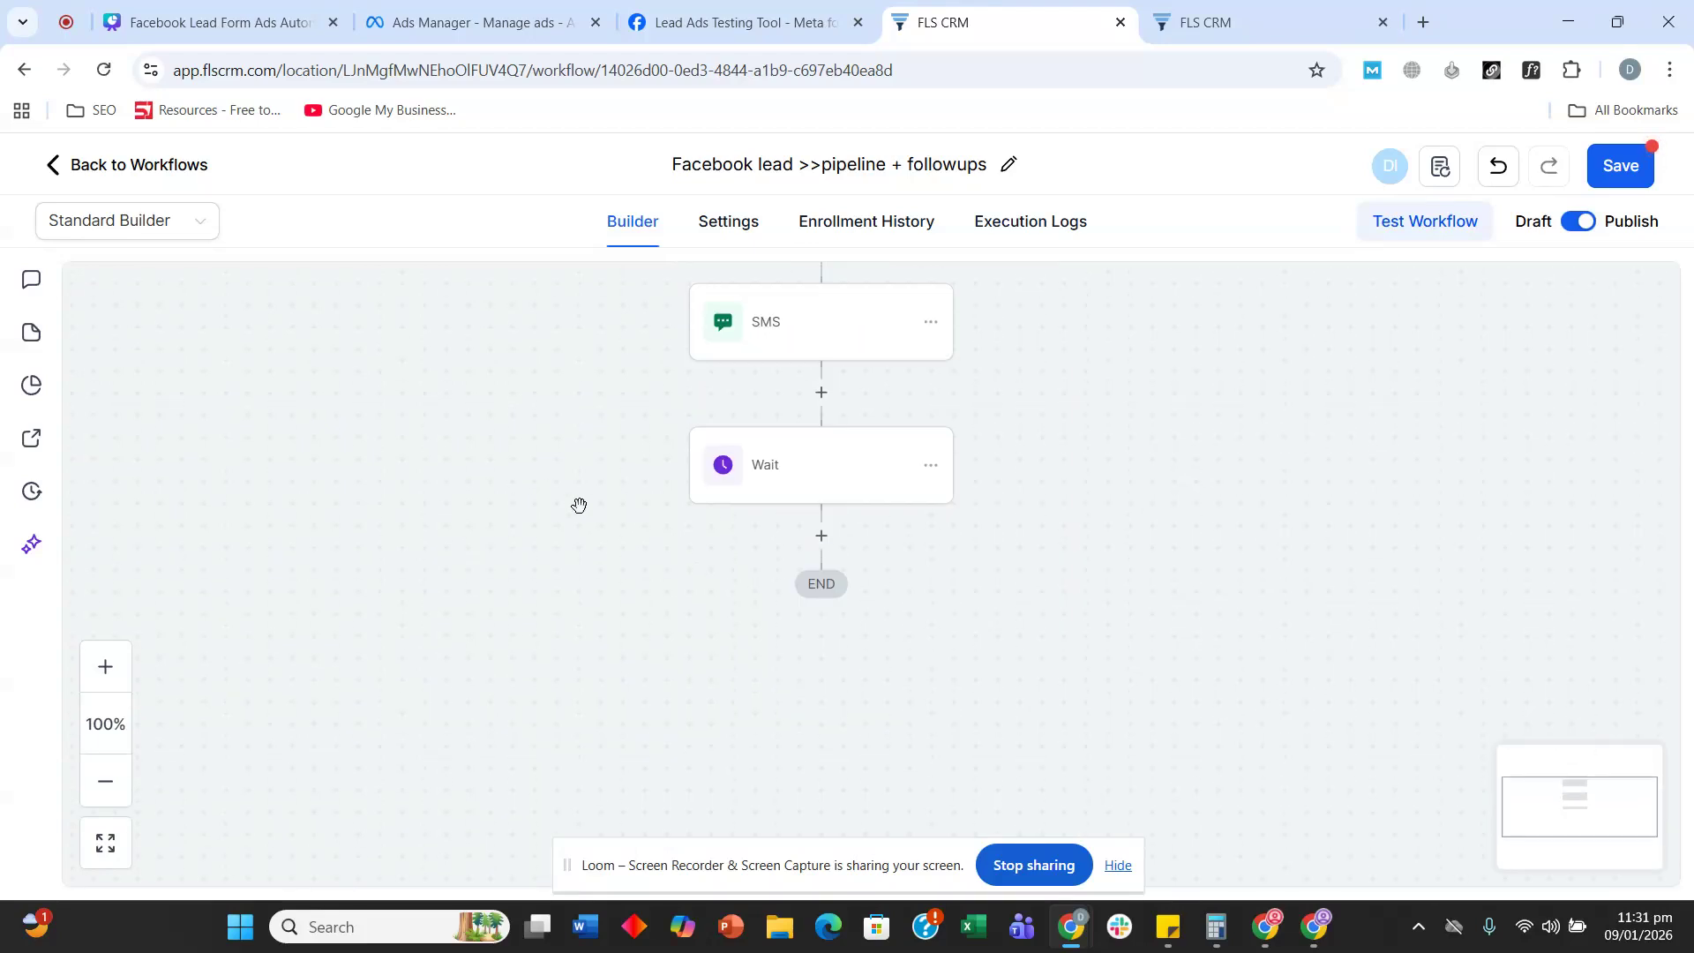
- Enable the timeout on the Wait action below the SMS, set it to 10 minutes, and save the action
{"action": "left_click", "coordinate": [764, 493]}
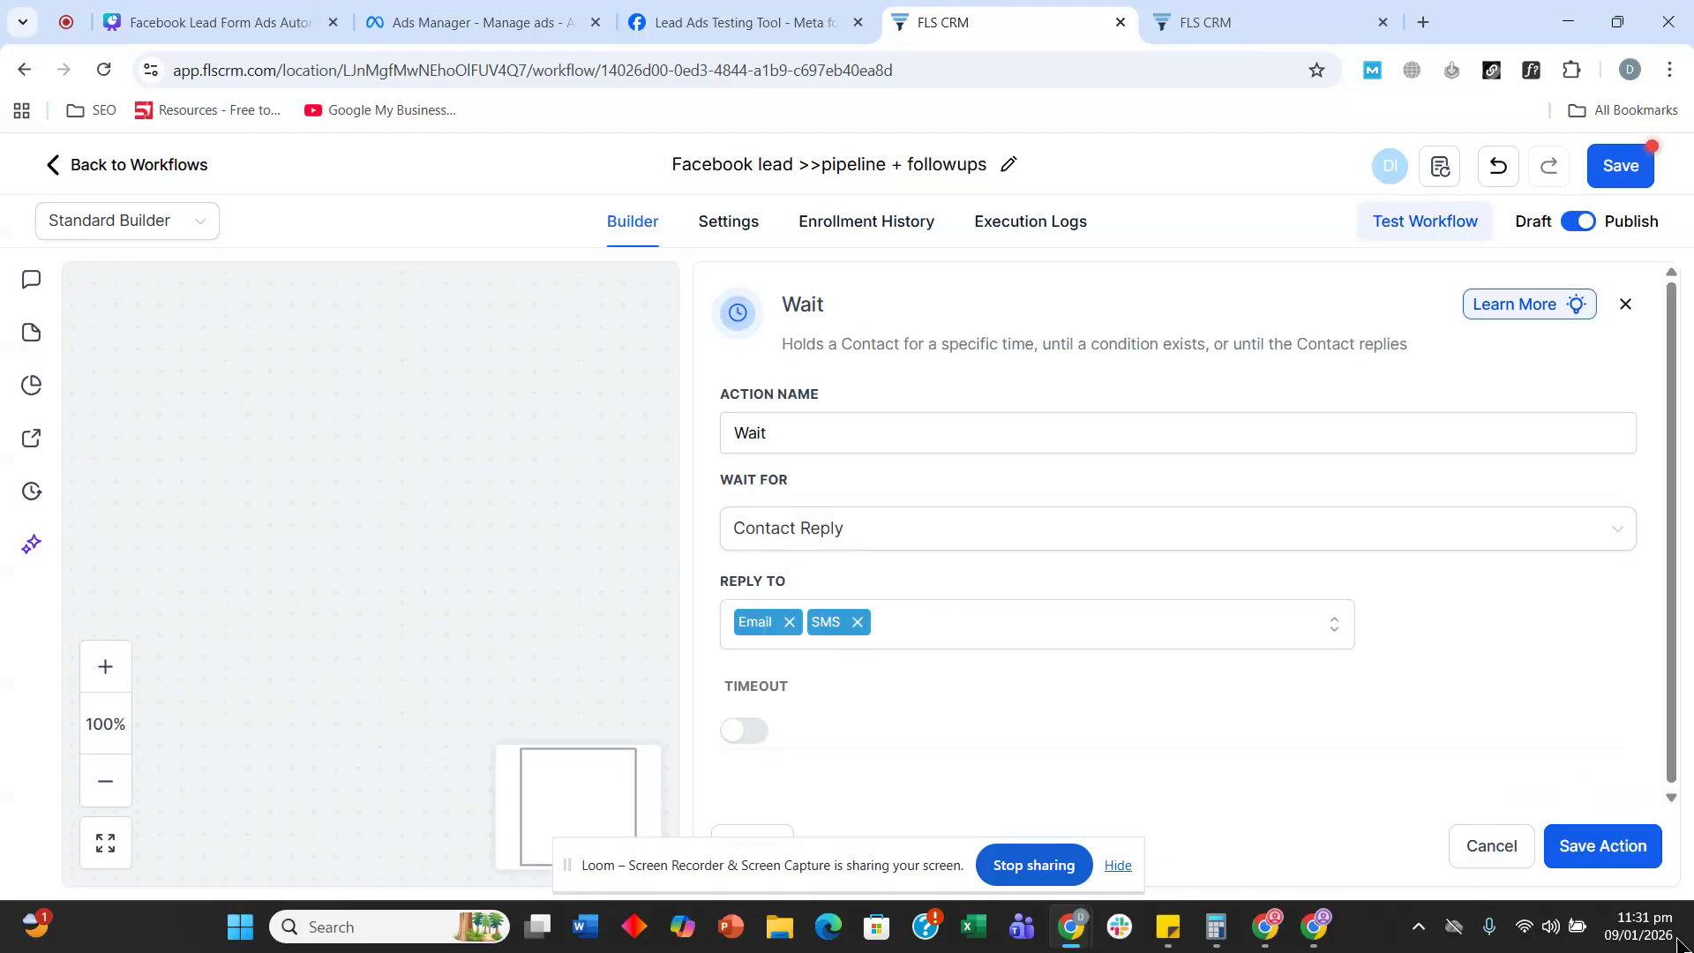
{"action": "left_click", "coordinate": [1599, 849]}
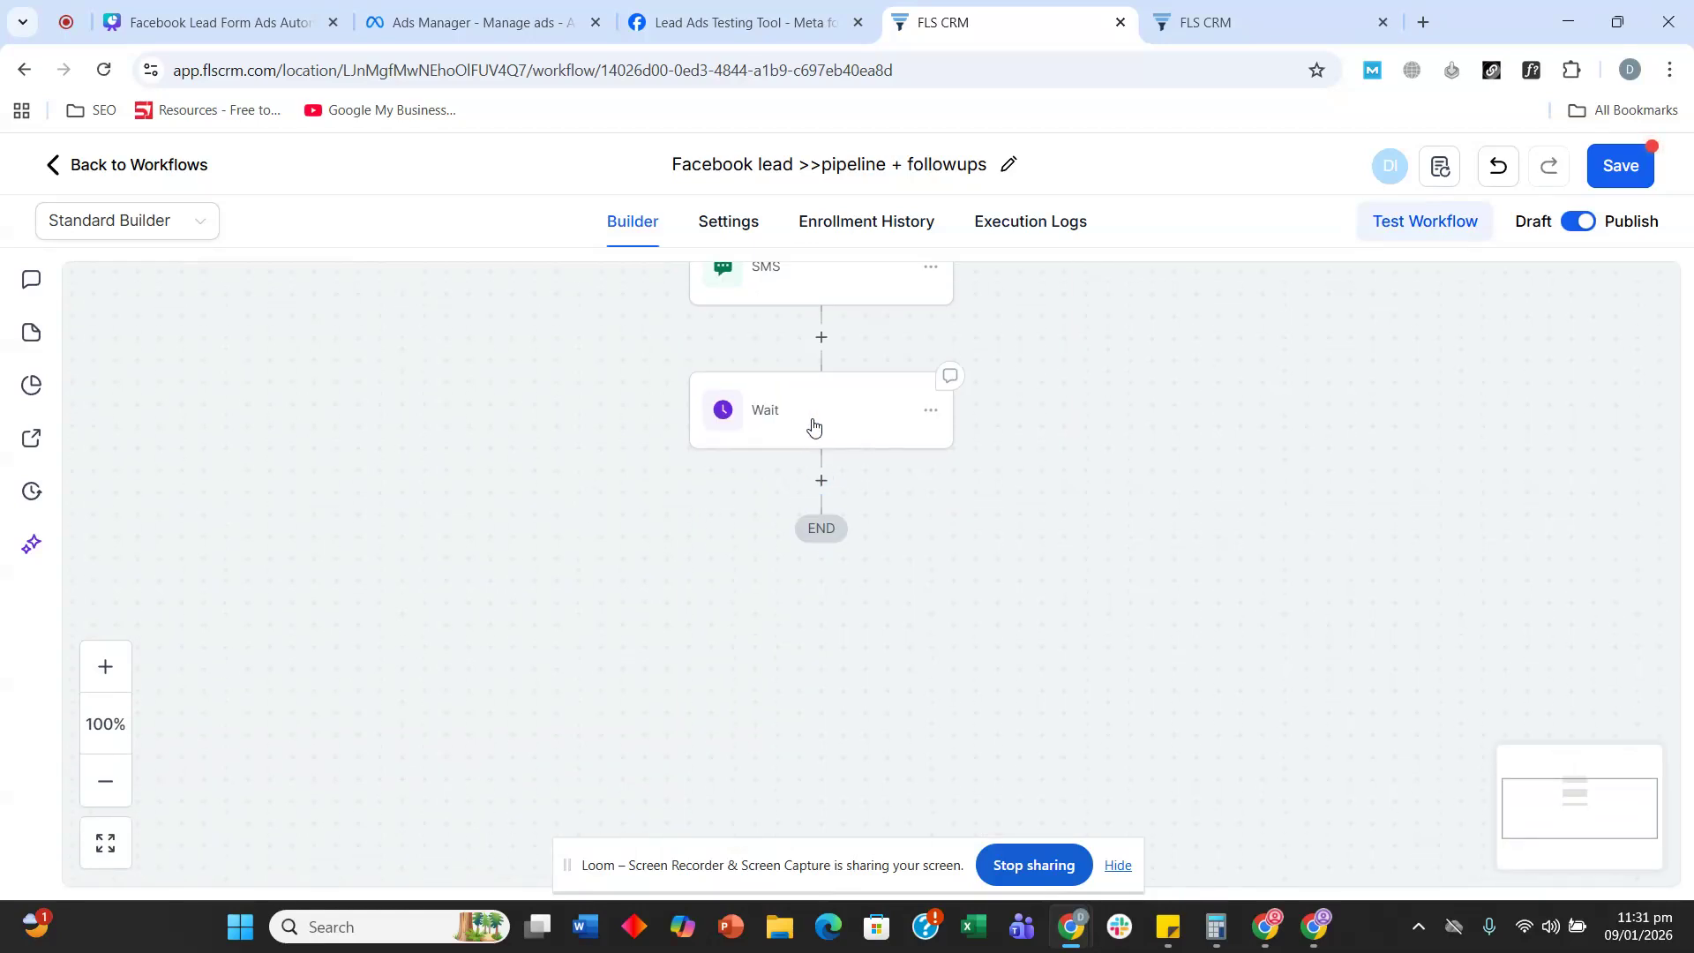
{"action": "left_click", "coordinate": [765, 422]}
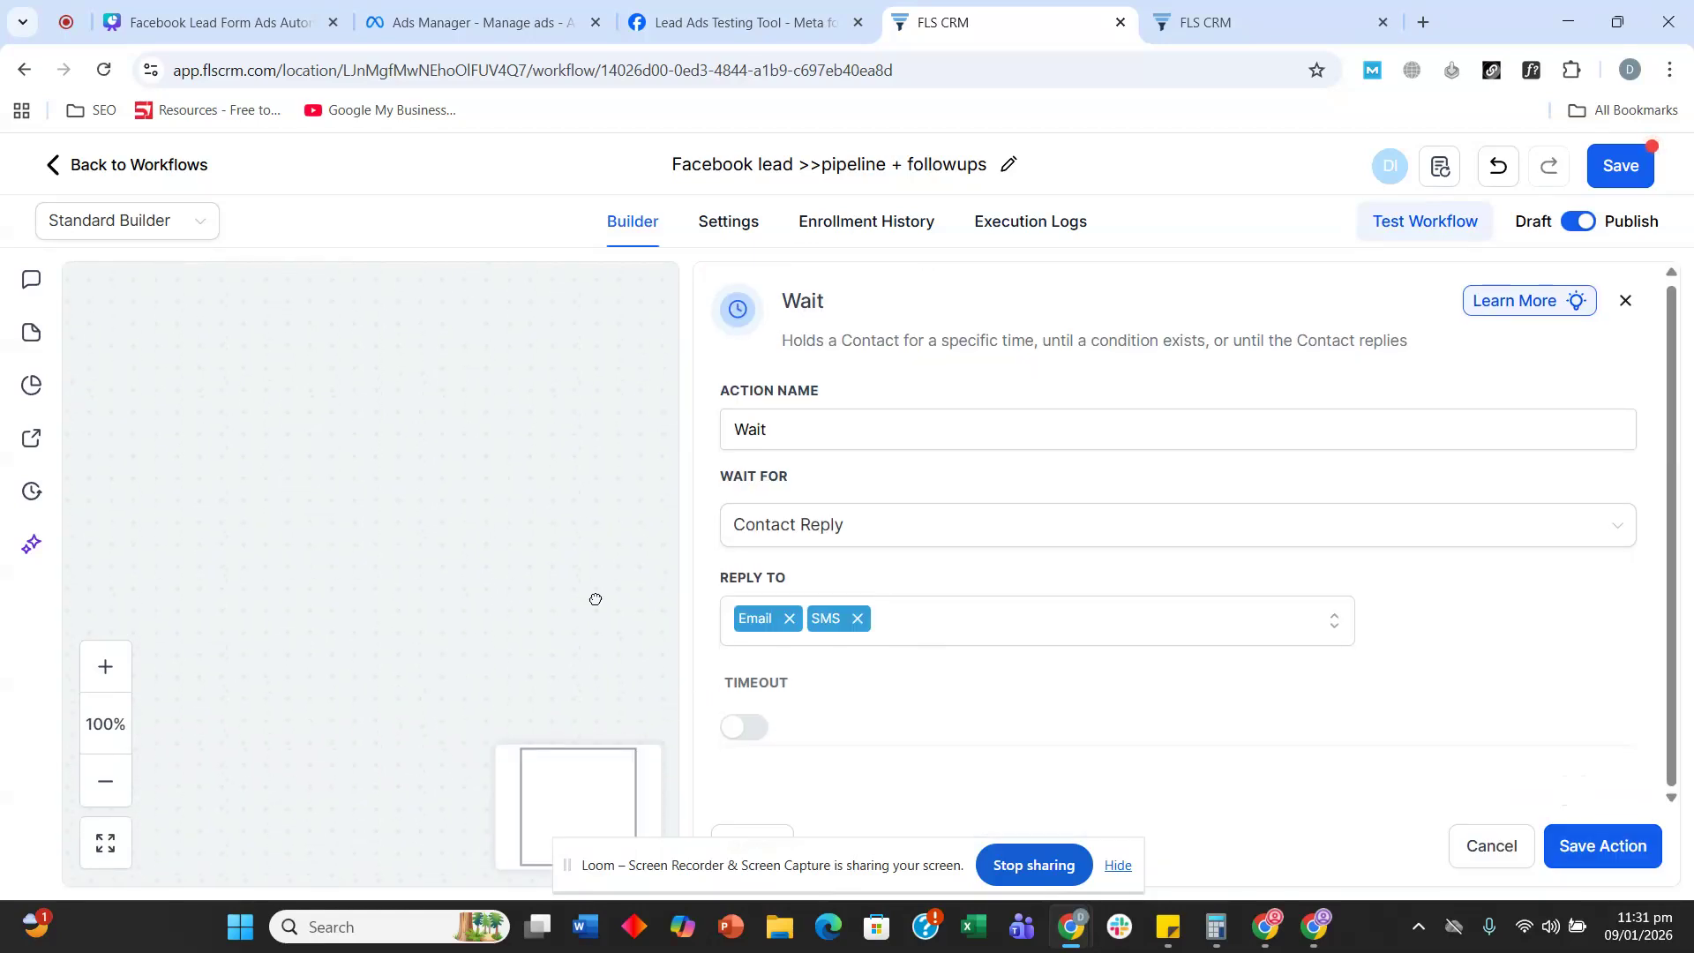
{"action": "double_click", "coordinate": [950, 665]}
{"action": "left_click", "coordinate": [755, 729]}
{"action": "scroll", "coordinate": [1093, 658], "scroll_direction": "down", "scroll_amount": 1}
{"action": "left_click", "coordinate": [790, 729]}
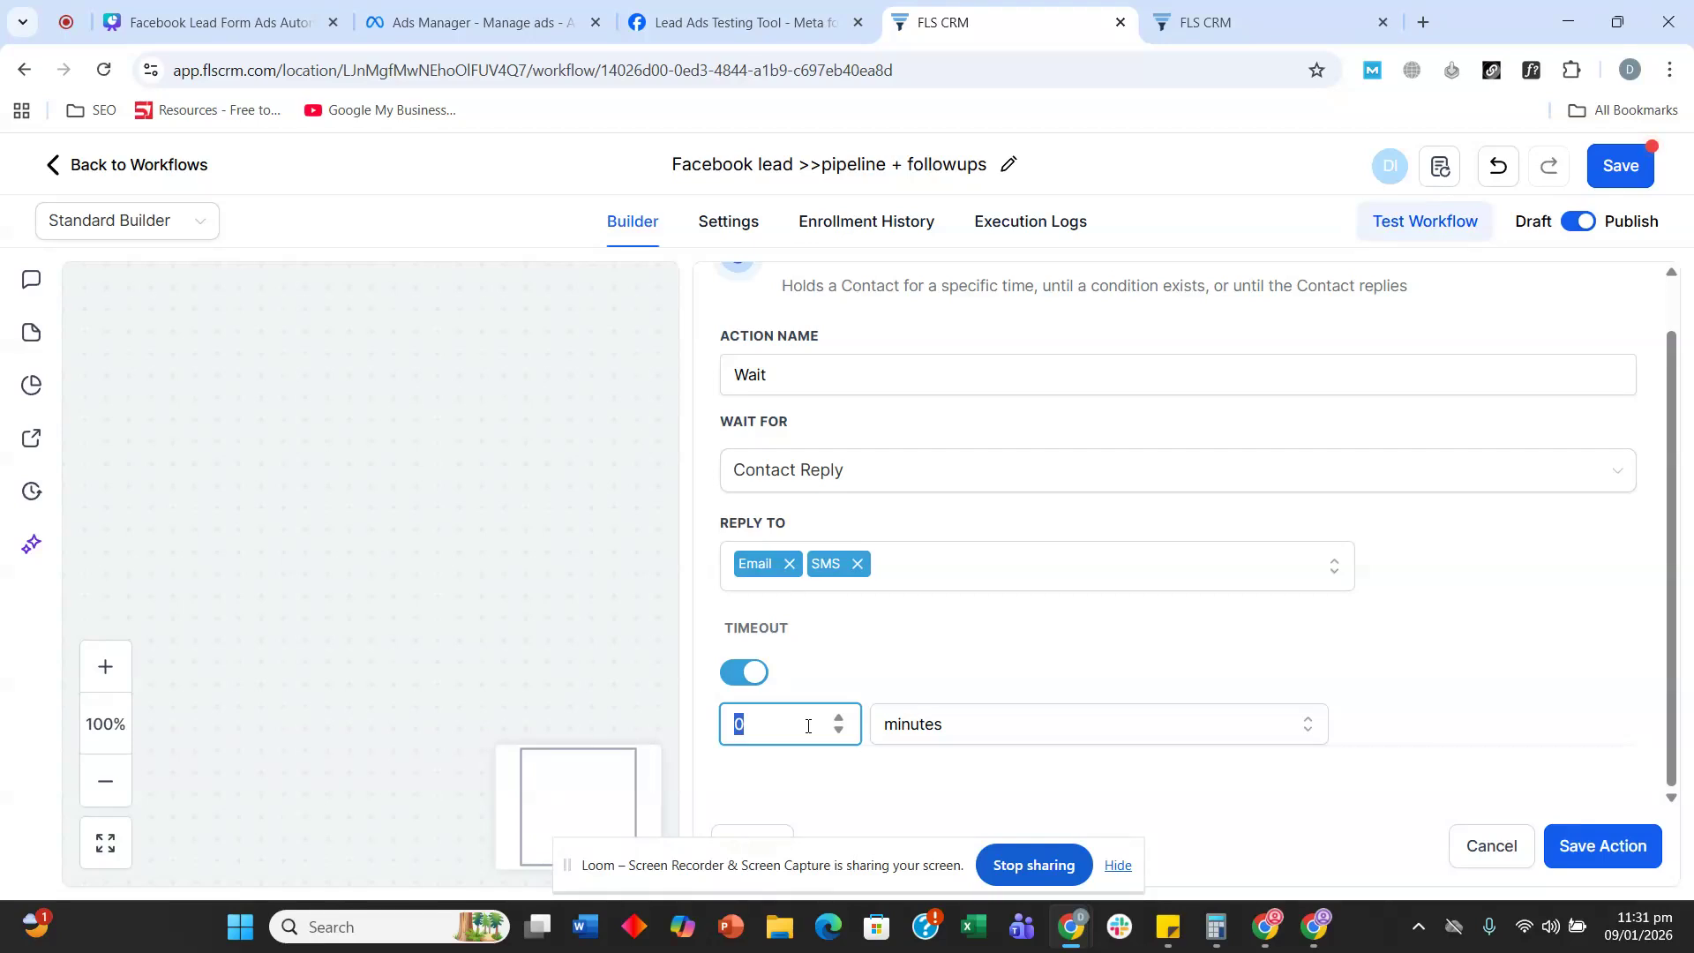
{"action": "type", "text": "1"}
{"action": "left_click", "coordinate": [1589, 854]}
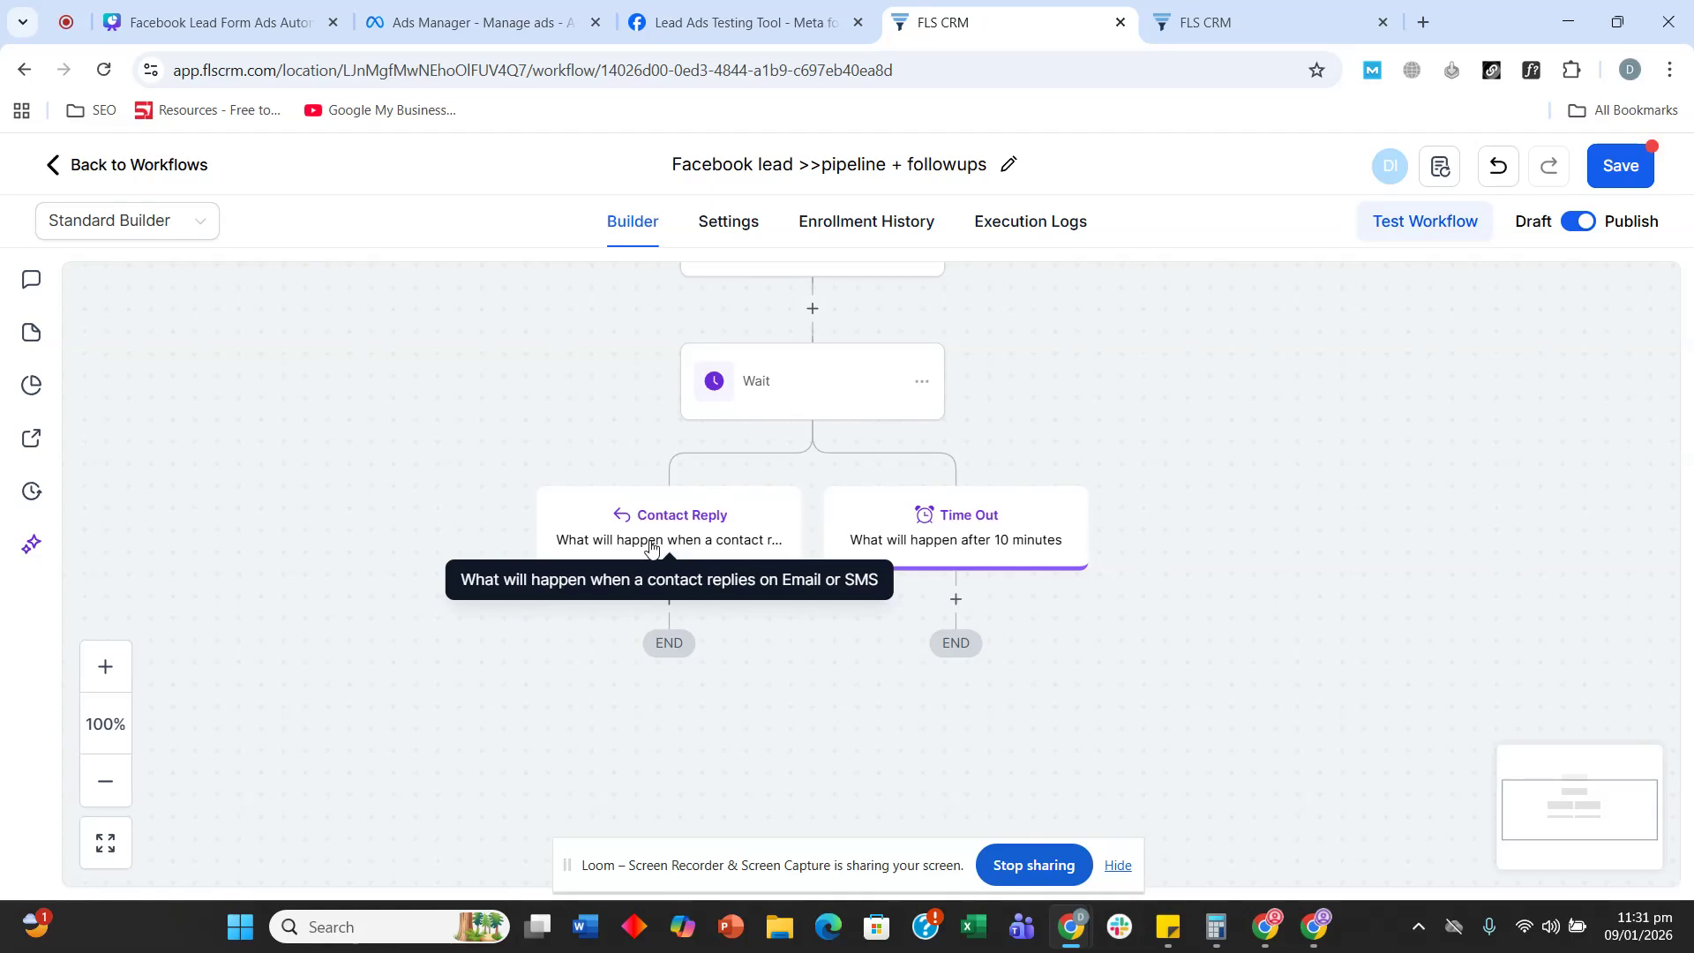
- Add a Send Internal Notification action under the Contact Reply branch and set its notification type to Email
{"action": "scroll", "coordinate": [650, 548], "scroll_direction": "up", "scroll_amount": 2}
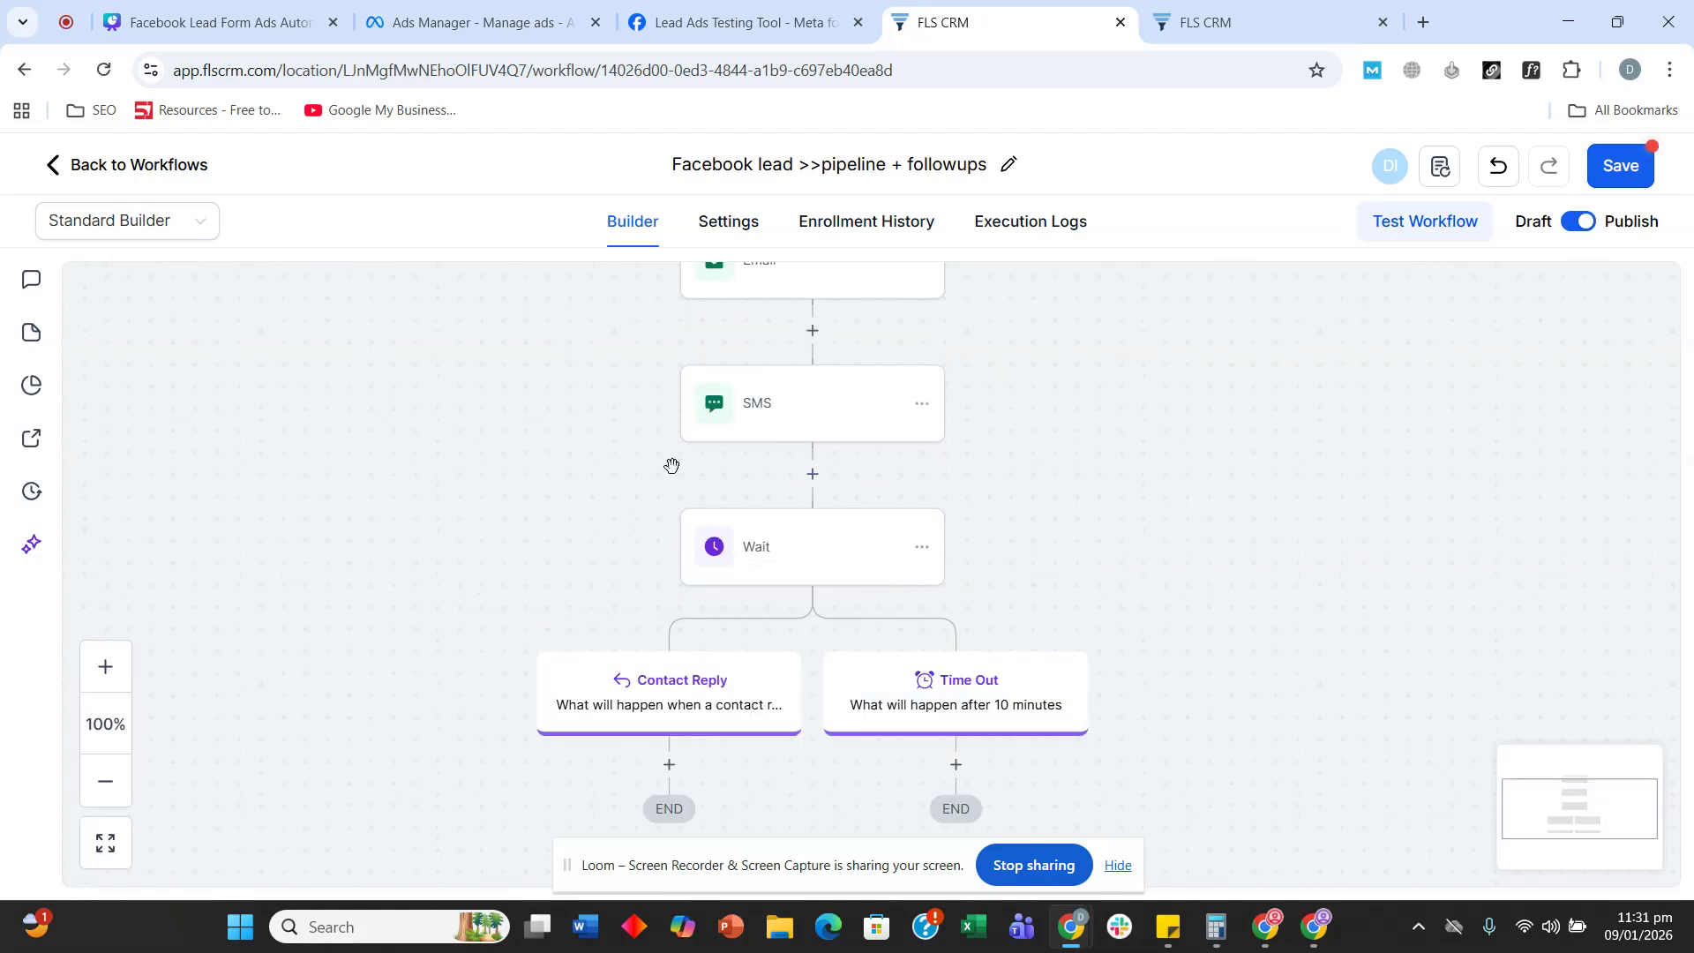
{"action": "scroll", "coordinate": [668, 472], "scroll_direction": "down", "scroll_amount": 2}
{"action": "scroll", "coordinate": [666, 471], "scroll_direction": "up", "scroll_amount": 2}
{"action": "scroll", "coordinate": [668, 472], "scroll_direction": "up", "scroll_amount": 2}
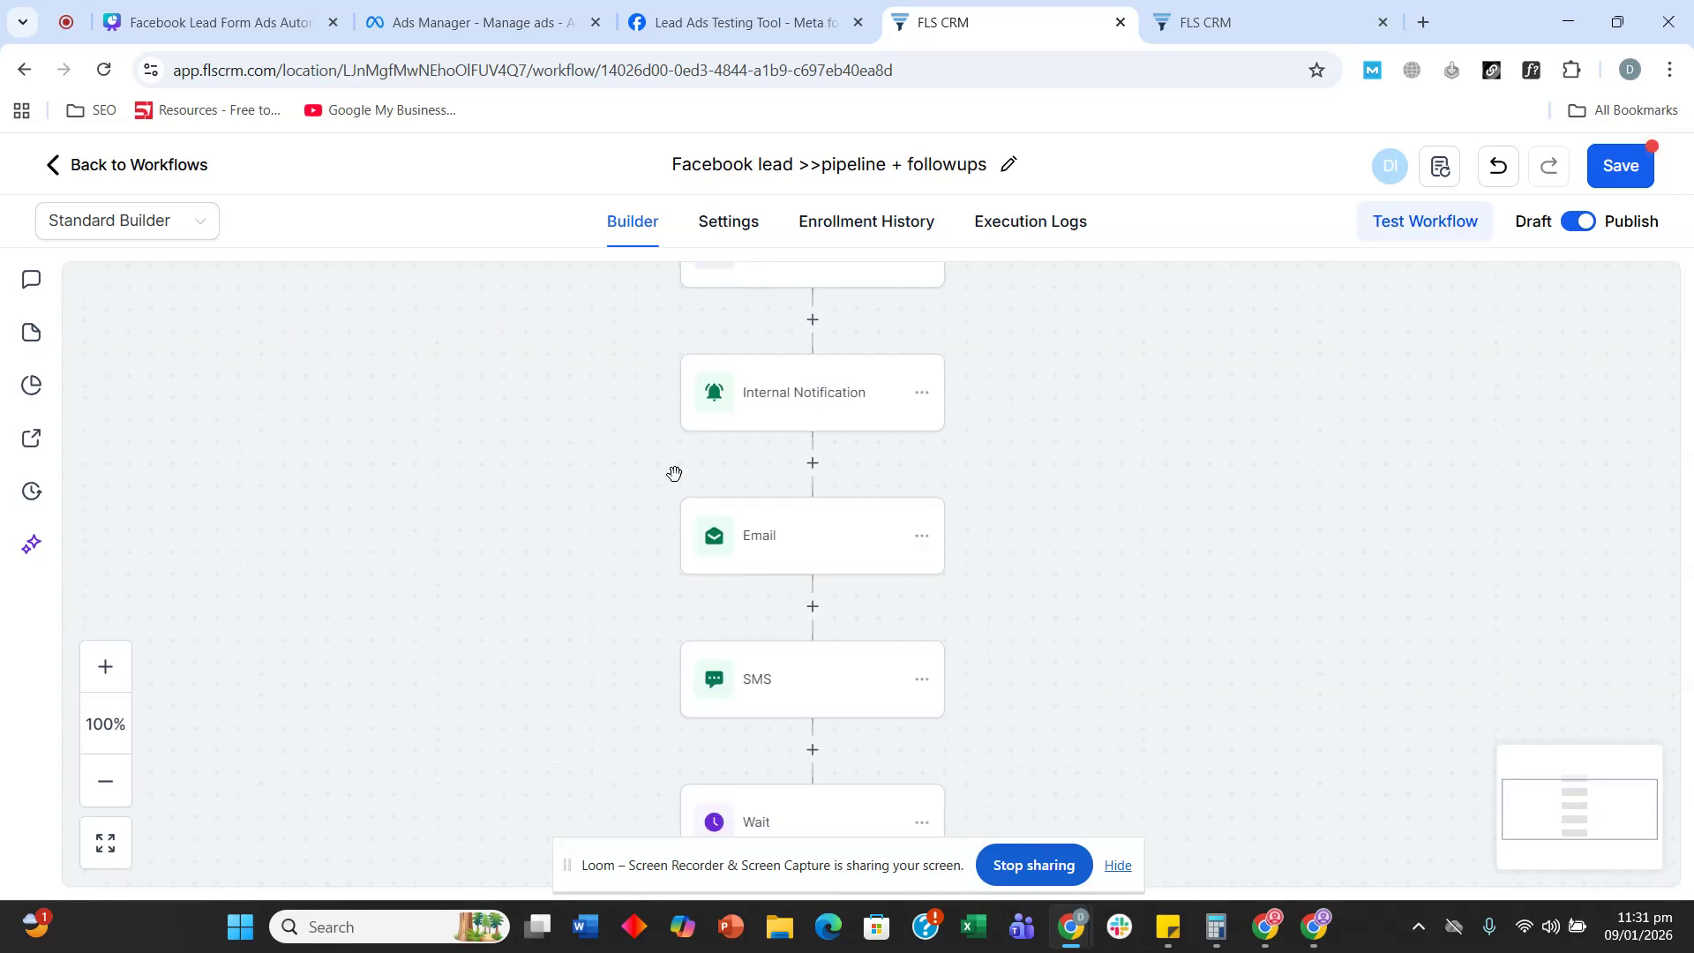
{"action": "scroll", "coordinate": [670, 472], "scroll_direction": "down", "scroll_amount": 4}
{"action": "left_click", "coordinate": [670, 655]}
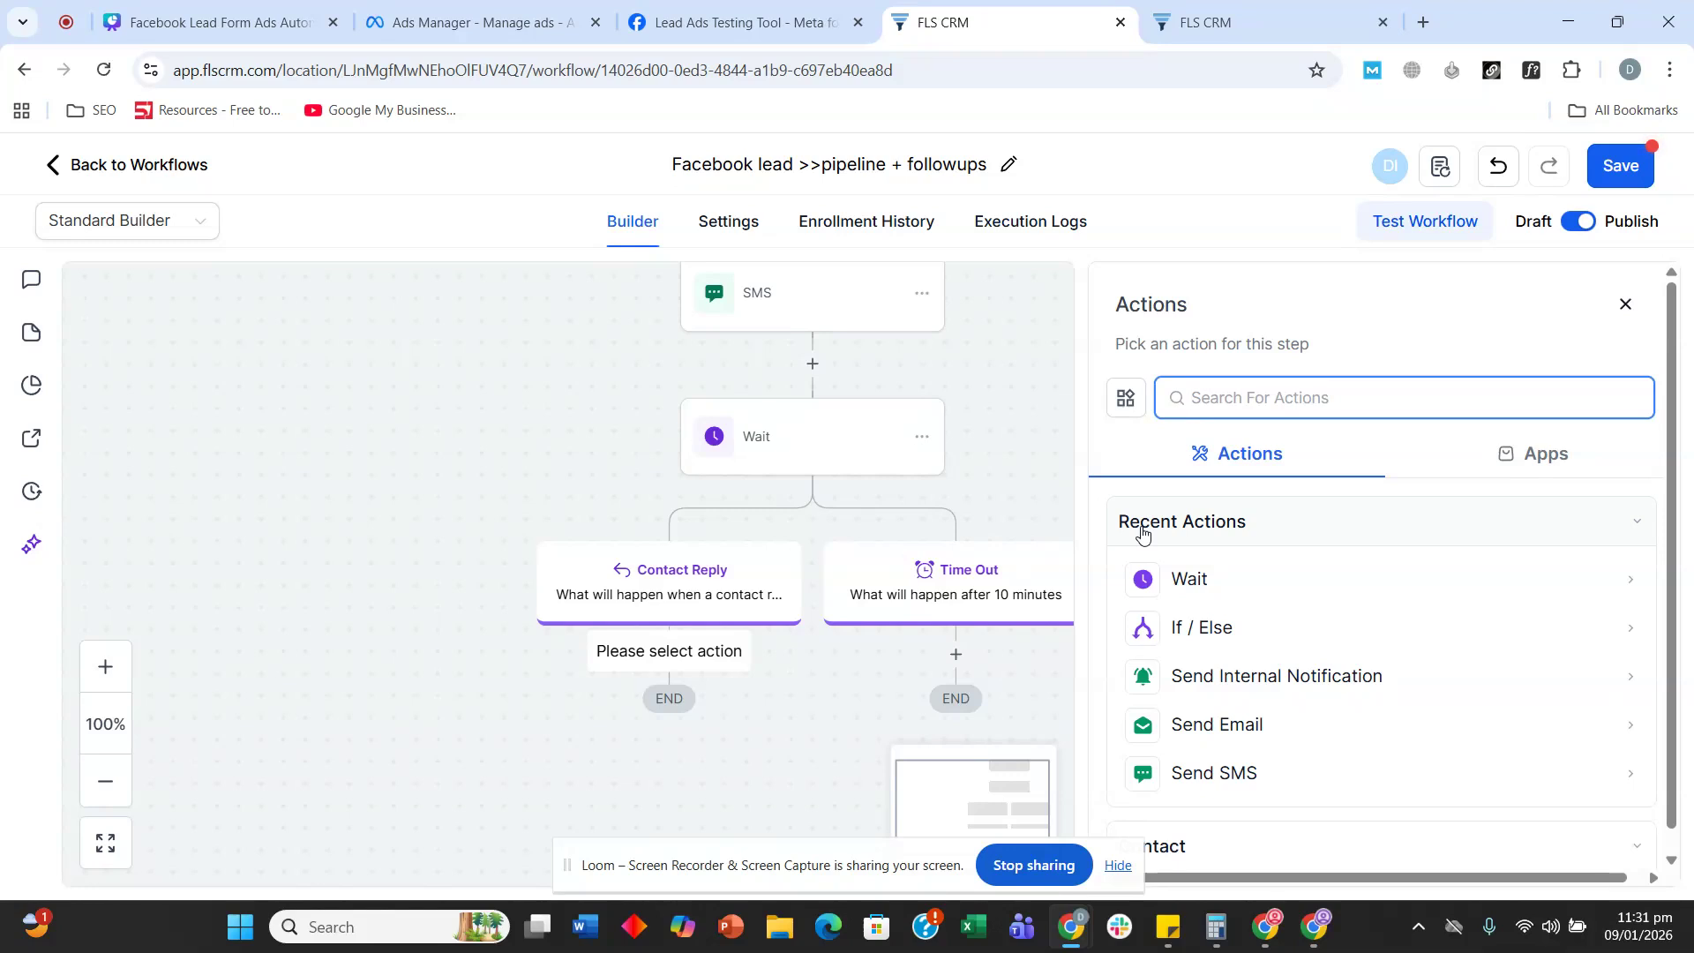
{"action": "type", "text": "inter"}
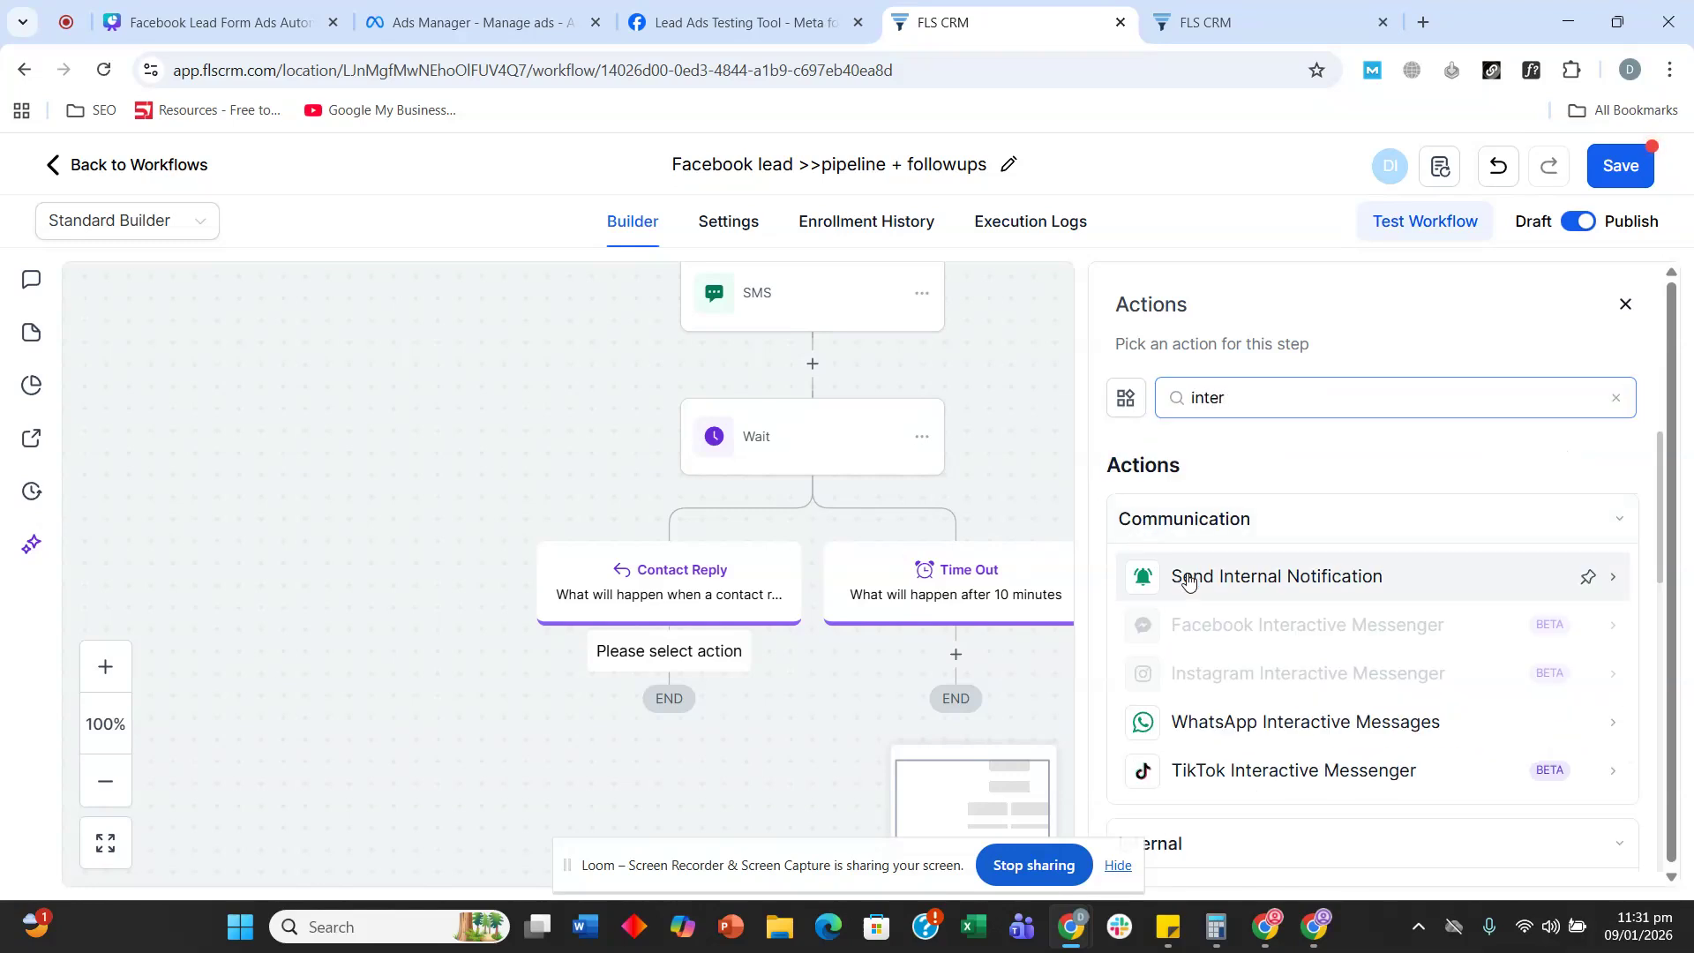
{"action": "left_click", "coordinate": [1188, 579]}
{"action": "left_click", "coordinate": [1188, 530]}
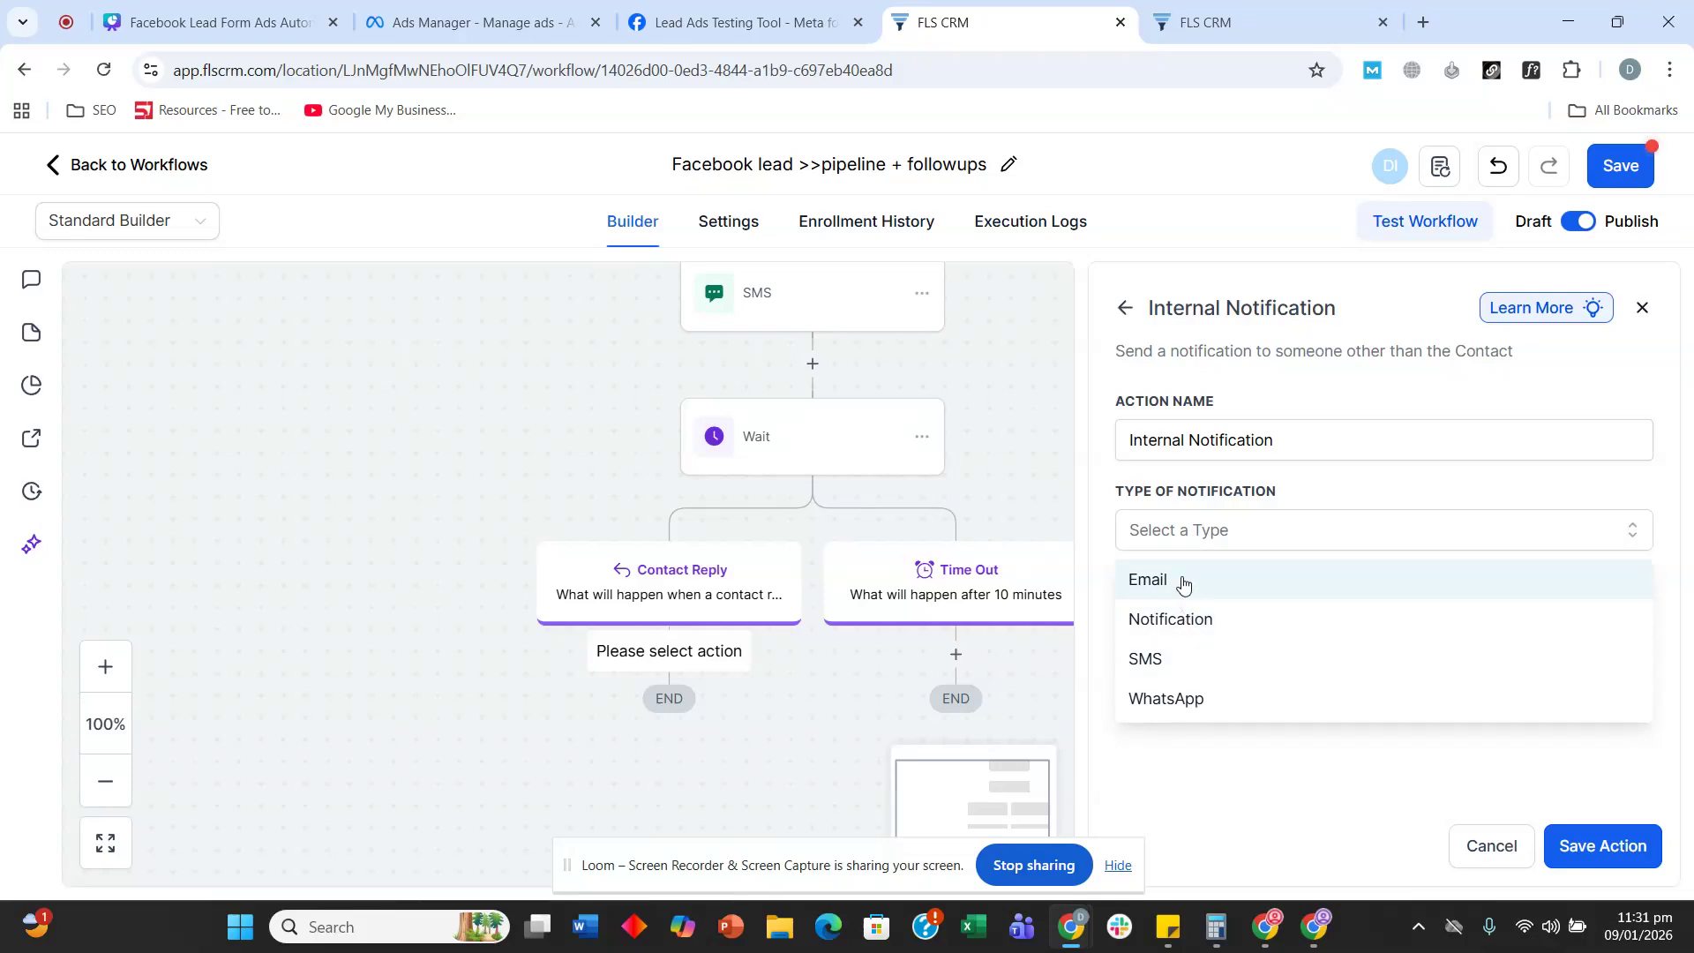
{"action": "left_click", "coordinate": [1184, 583]}
- Set the email notification's recipient user type to Assigned User
{"action": "scroll", "coordinate": [1278, 491], "scroll_direction": "down", "scroll_amount": 5}
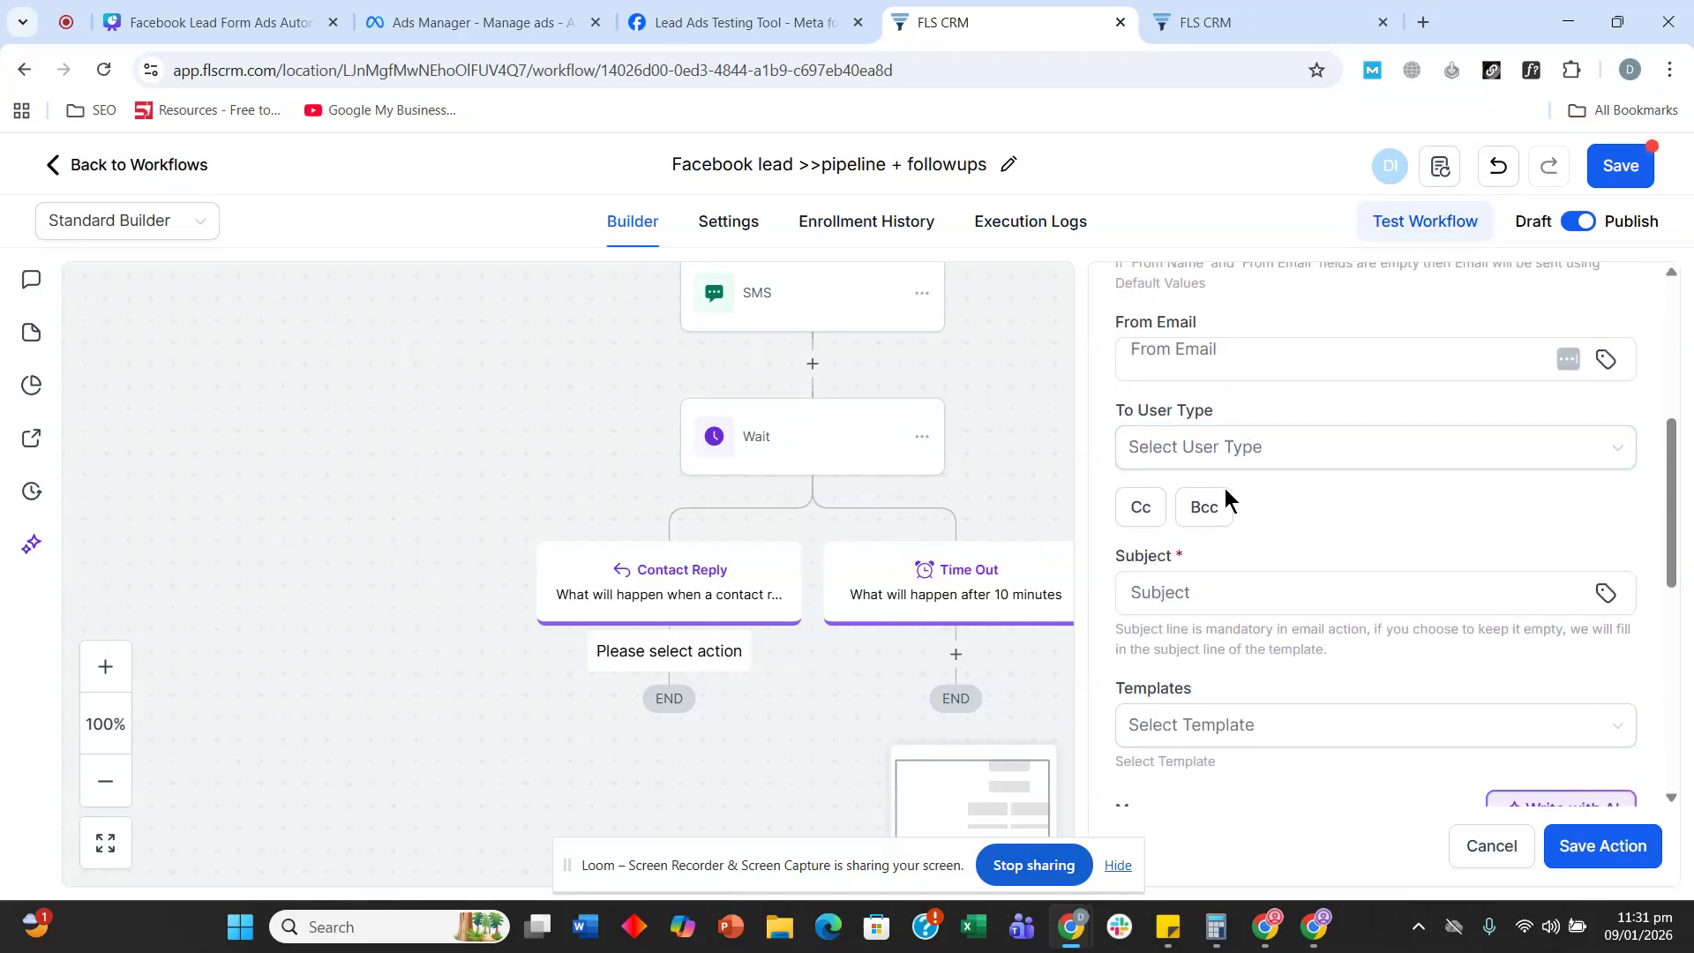
{"action": "scroll", "coordinate": [1231, 503], "scroll_direction": "up", "scroll_amount": 1}
{"action": "left_click", "coordinate": [1223, 458]}
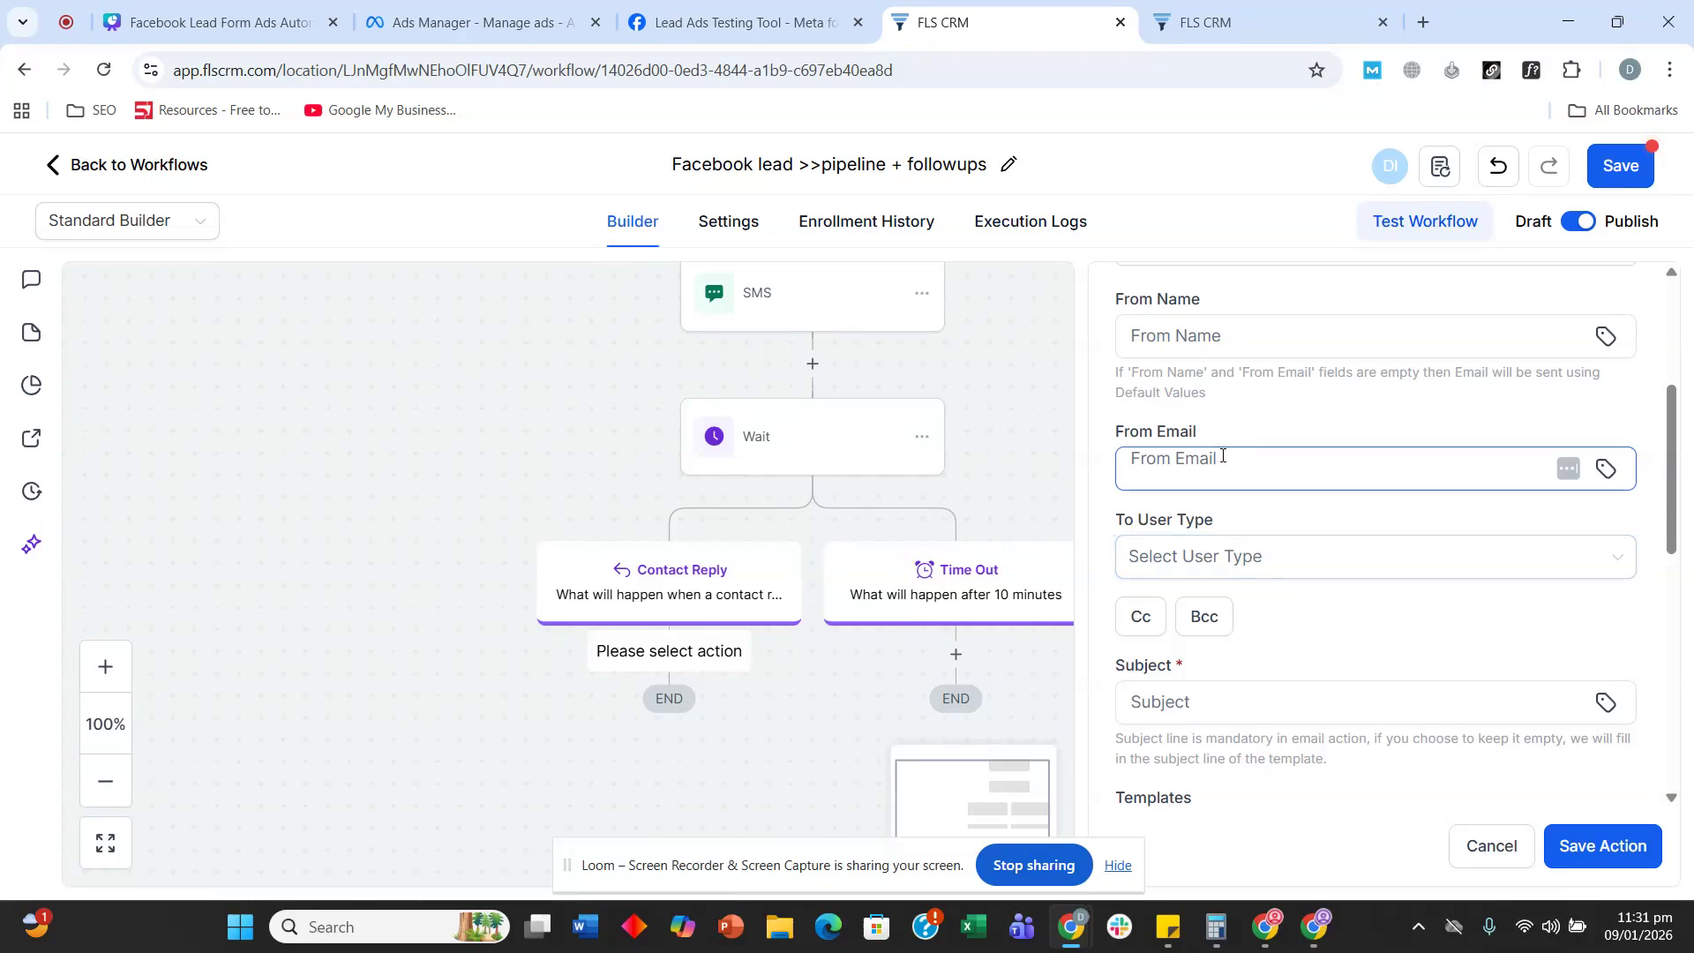
{"action": "left_click", "coordinate": [1241, 556]}
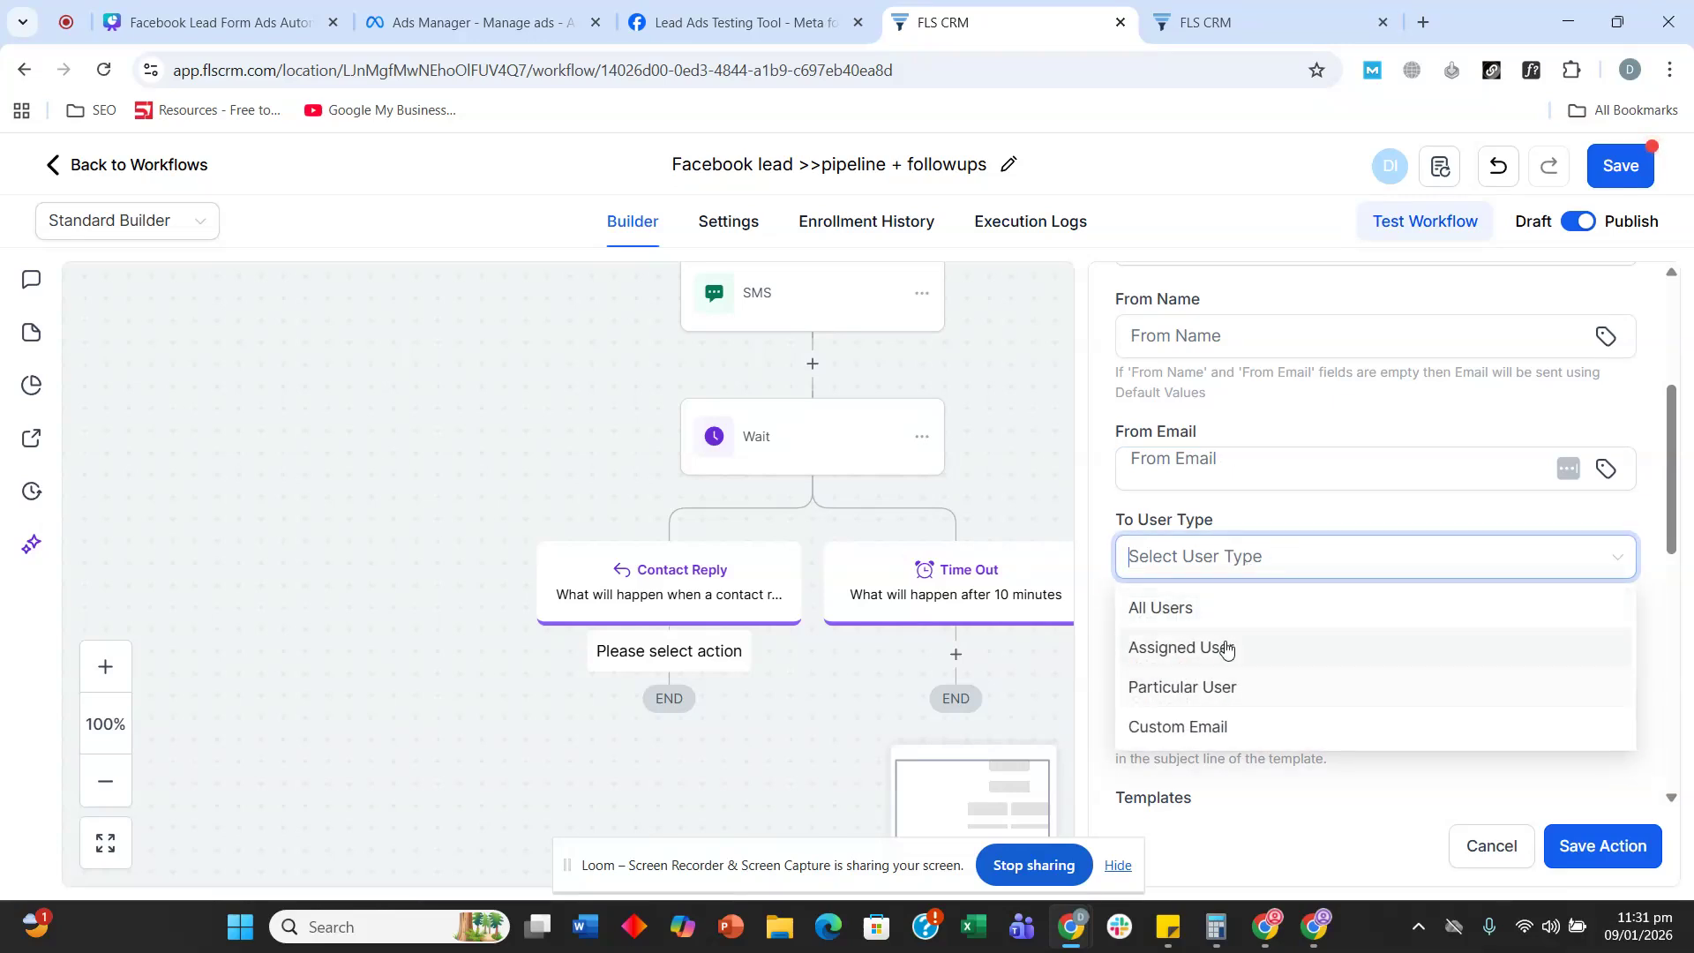
{"action": "left_click", "coordinate": [1227, 648]}
- Enter the subject "{{contact.name}} just replied to our sms or email. Contact them now.", inserting the contact's full name as a custom value
{"action": "scroll", "coordinate": [1232, 432], "scroll_direction": "down", "scroll_amount": 4}
{"action": "left_click", "coordinate": [1216, 374]}
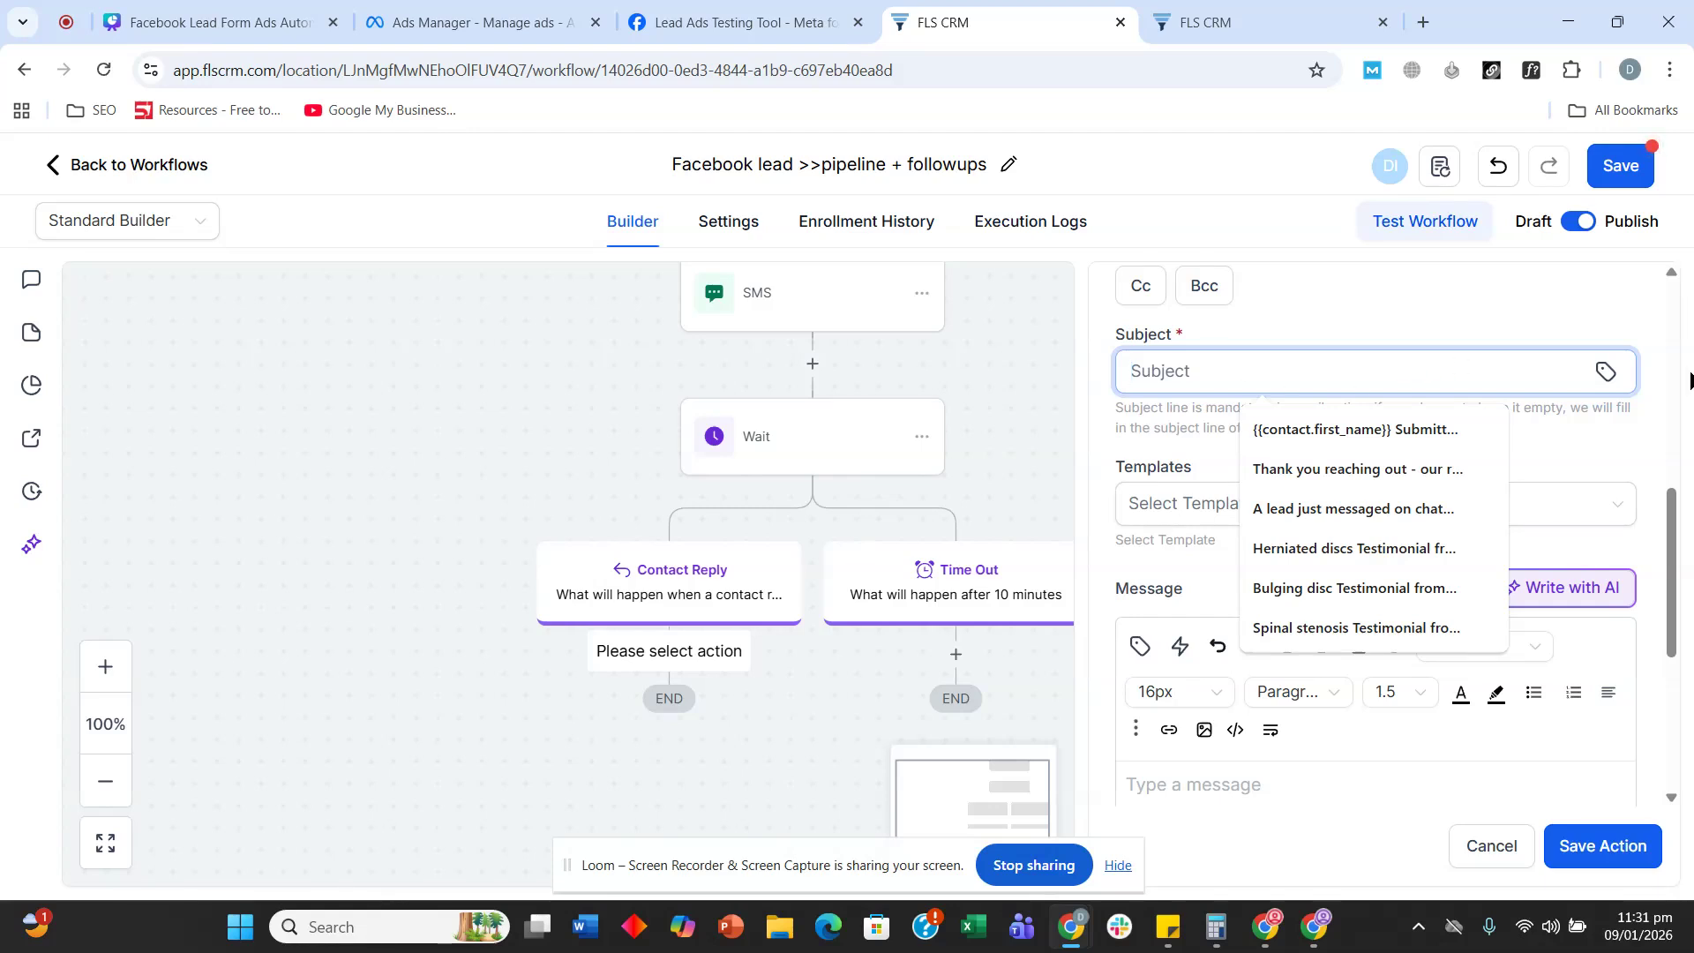
{"action": "left_click", "coordinate": [1606, 371]}
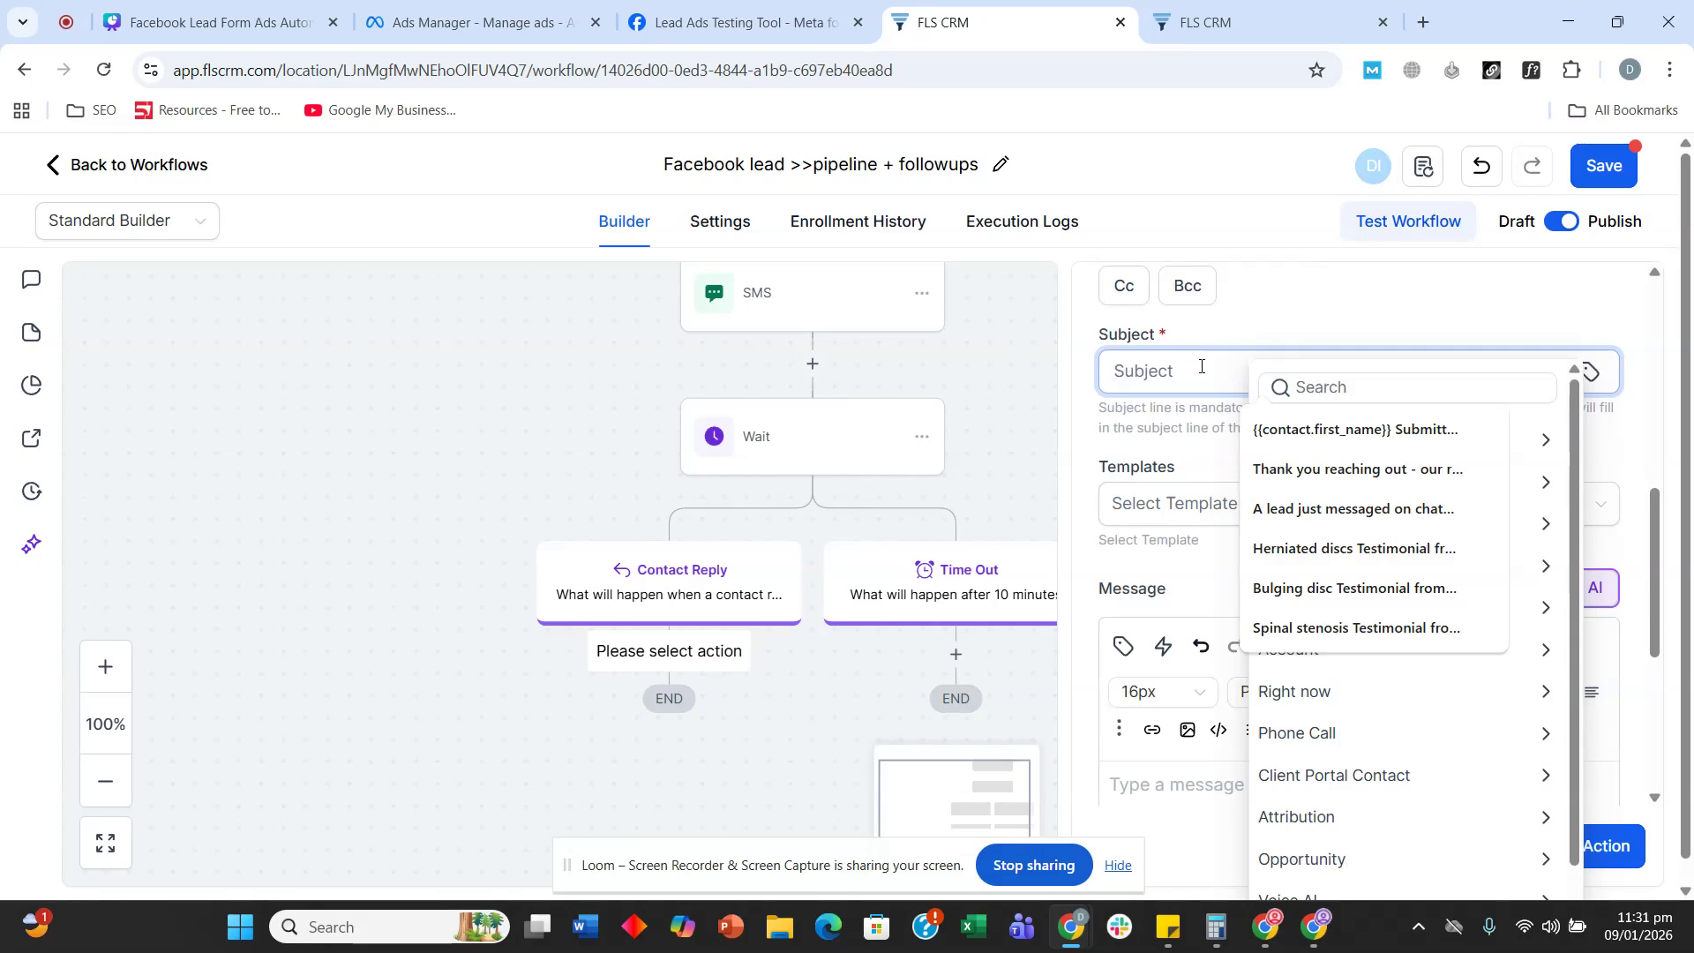
{"action": "left_click", "coordinate": [1536, 440]}
{"action": "left_click", "coordinate": [1312, 474]}
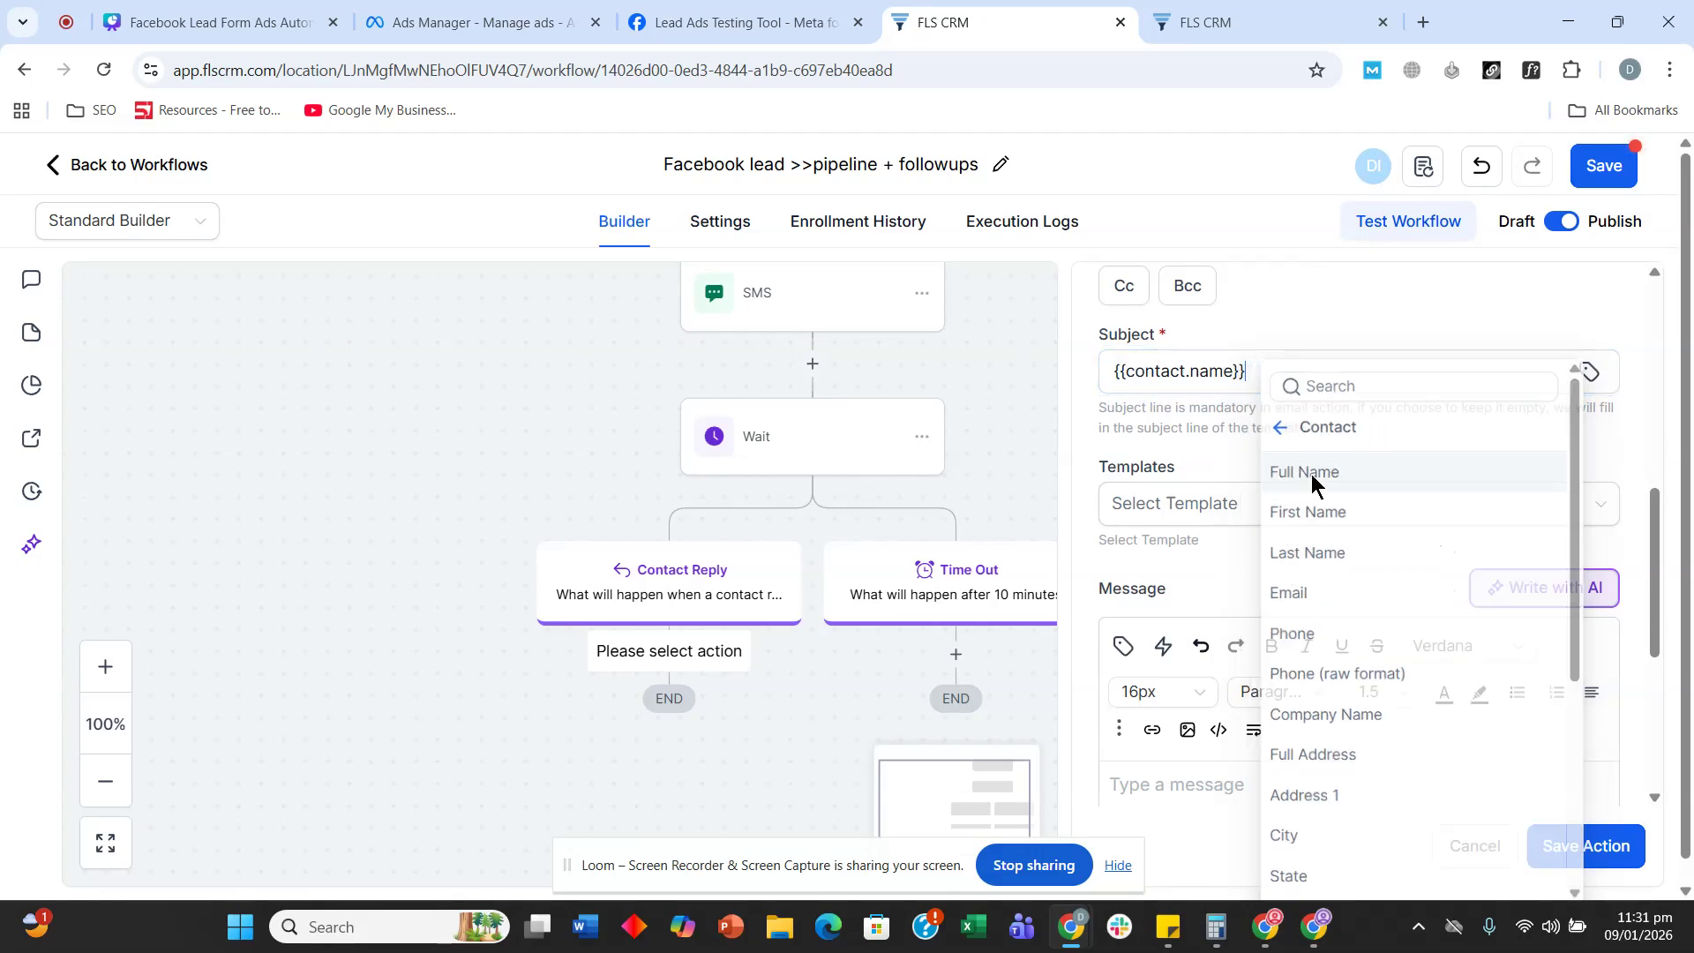
{"action": "type", "text": "j"}
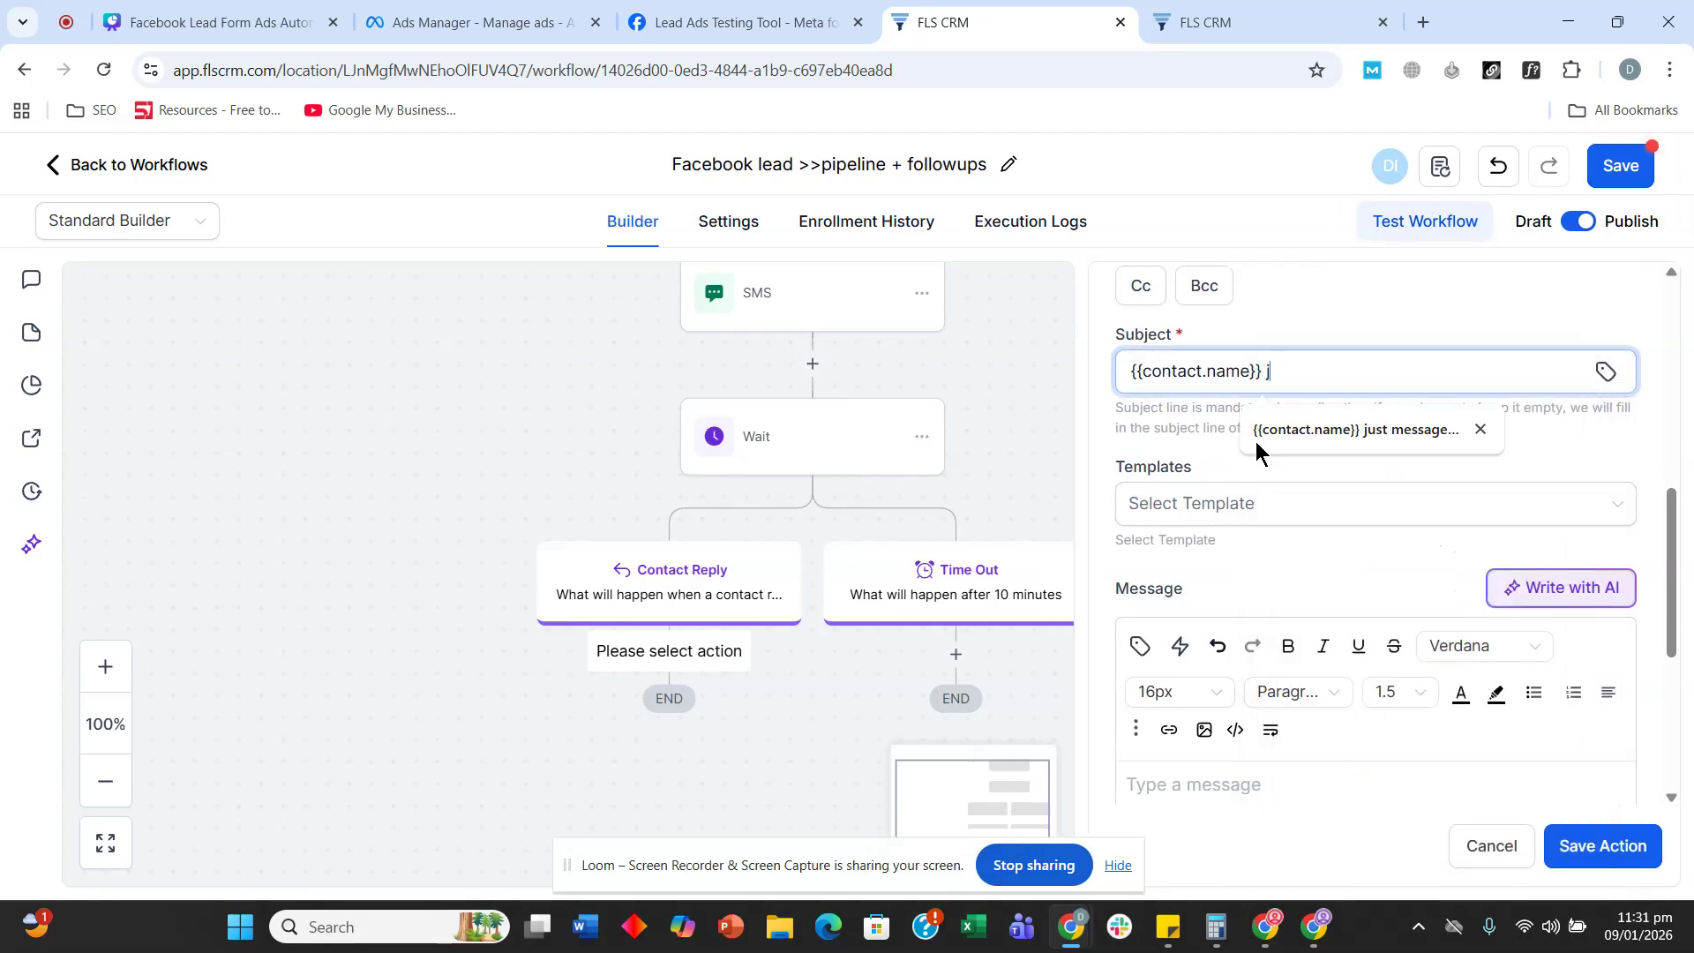
{"action": "type", "text": "ust repl"}
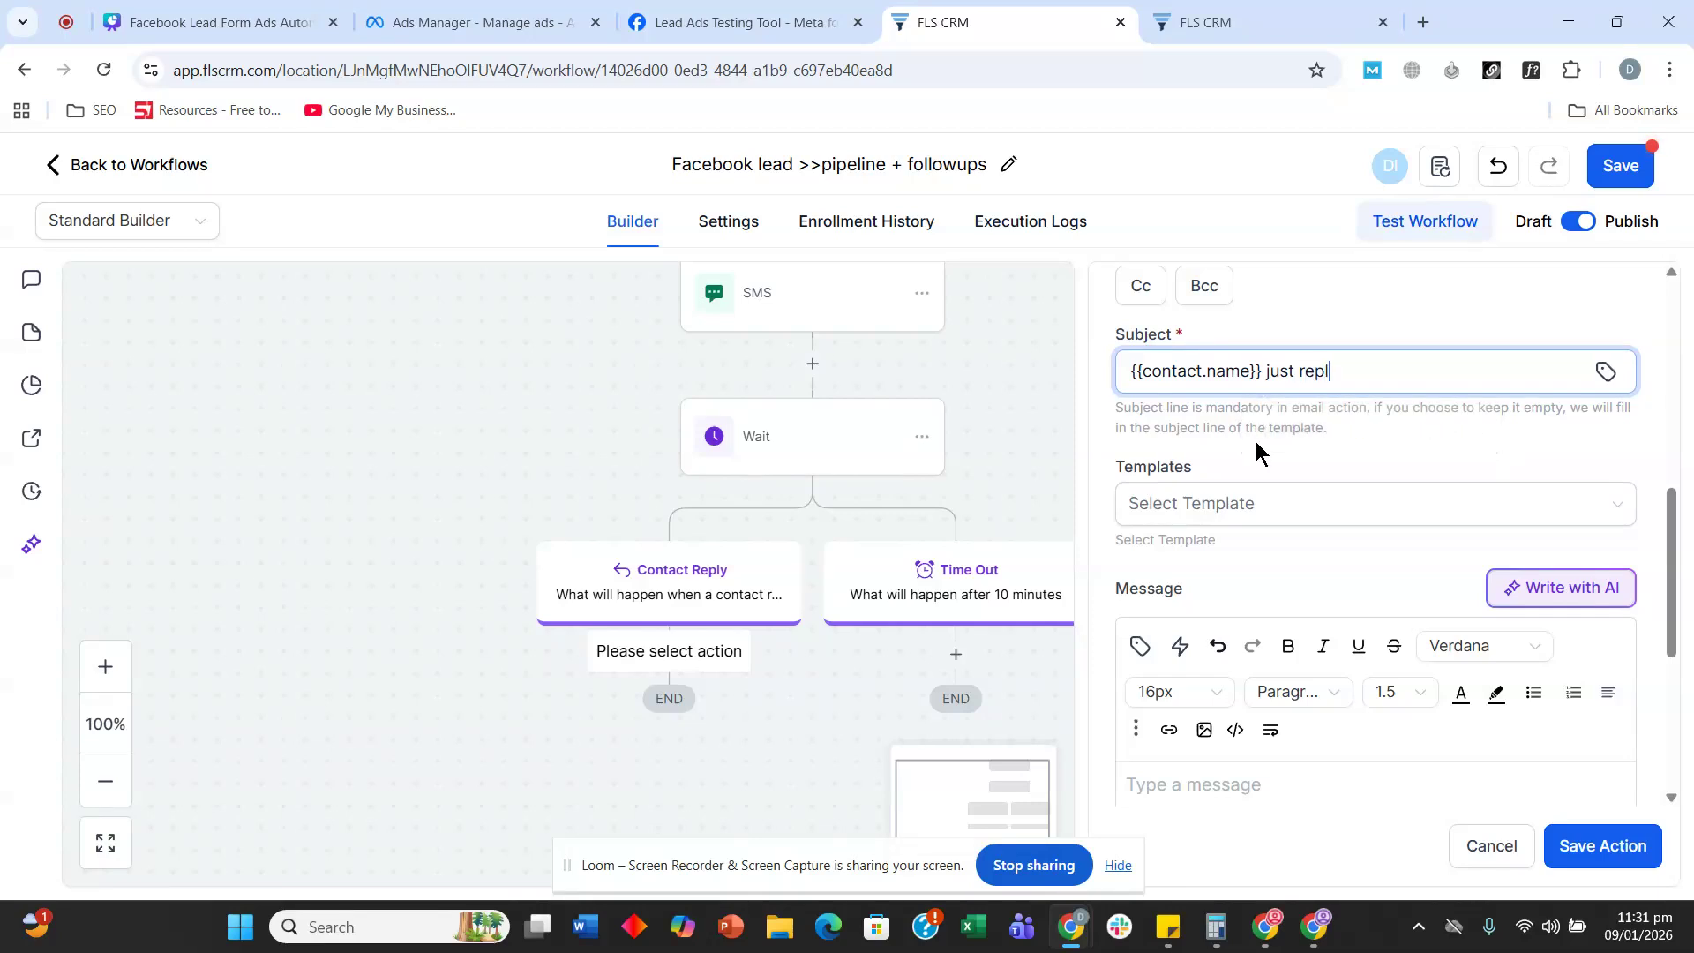
{"action": "type", "text": "ied to our sms or email"}
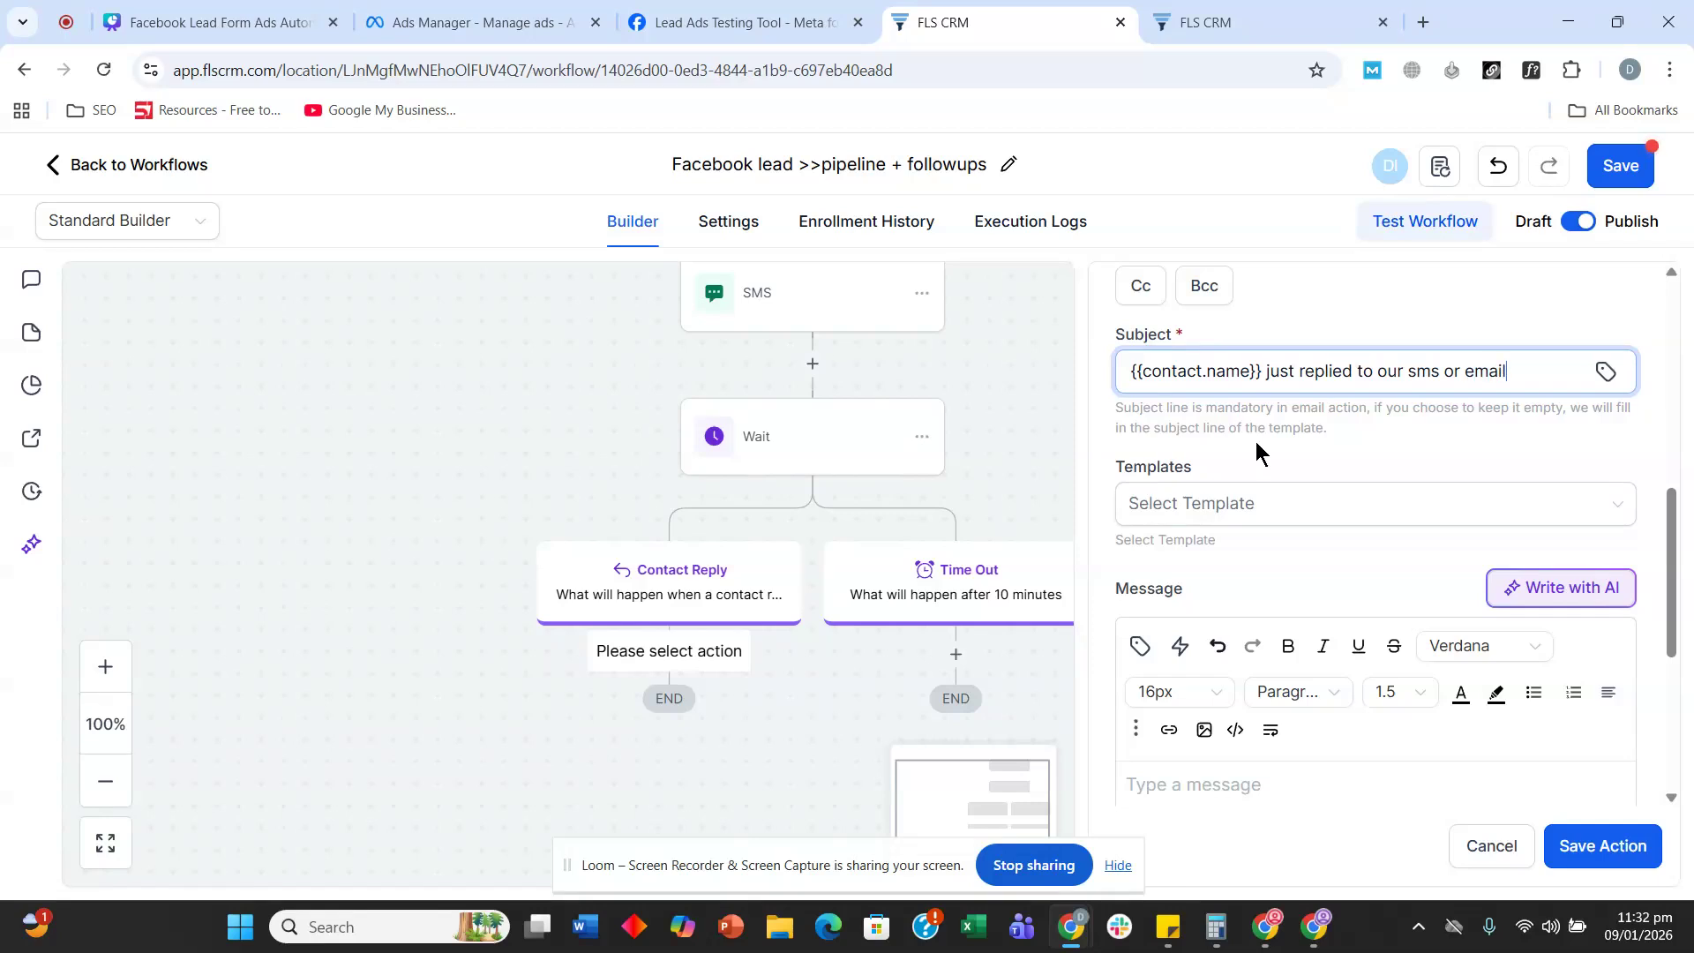
{"action": "type", "text": ". Contact them now"}
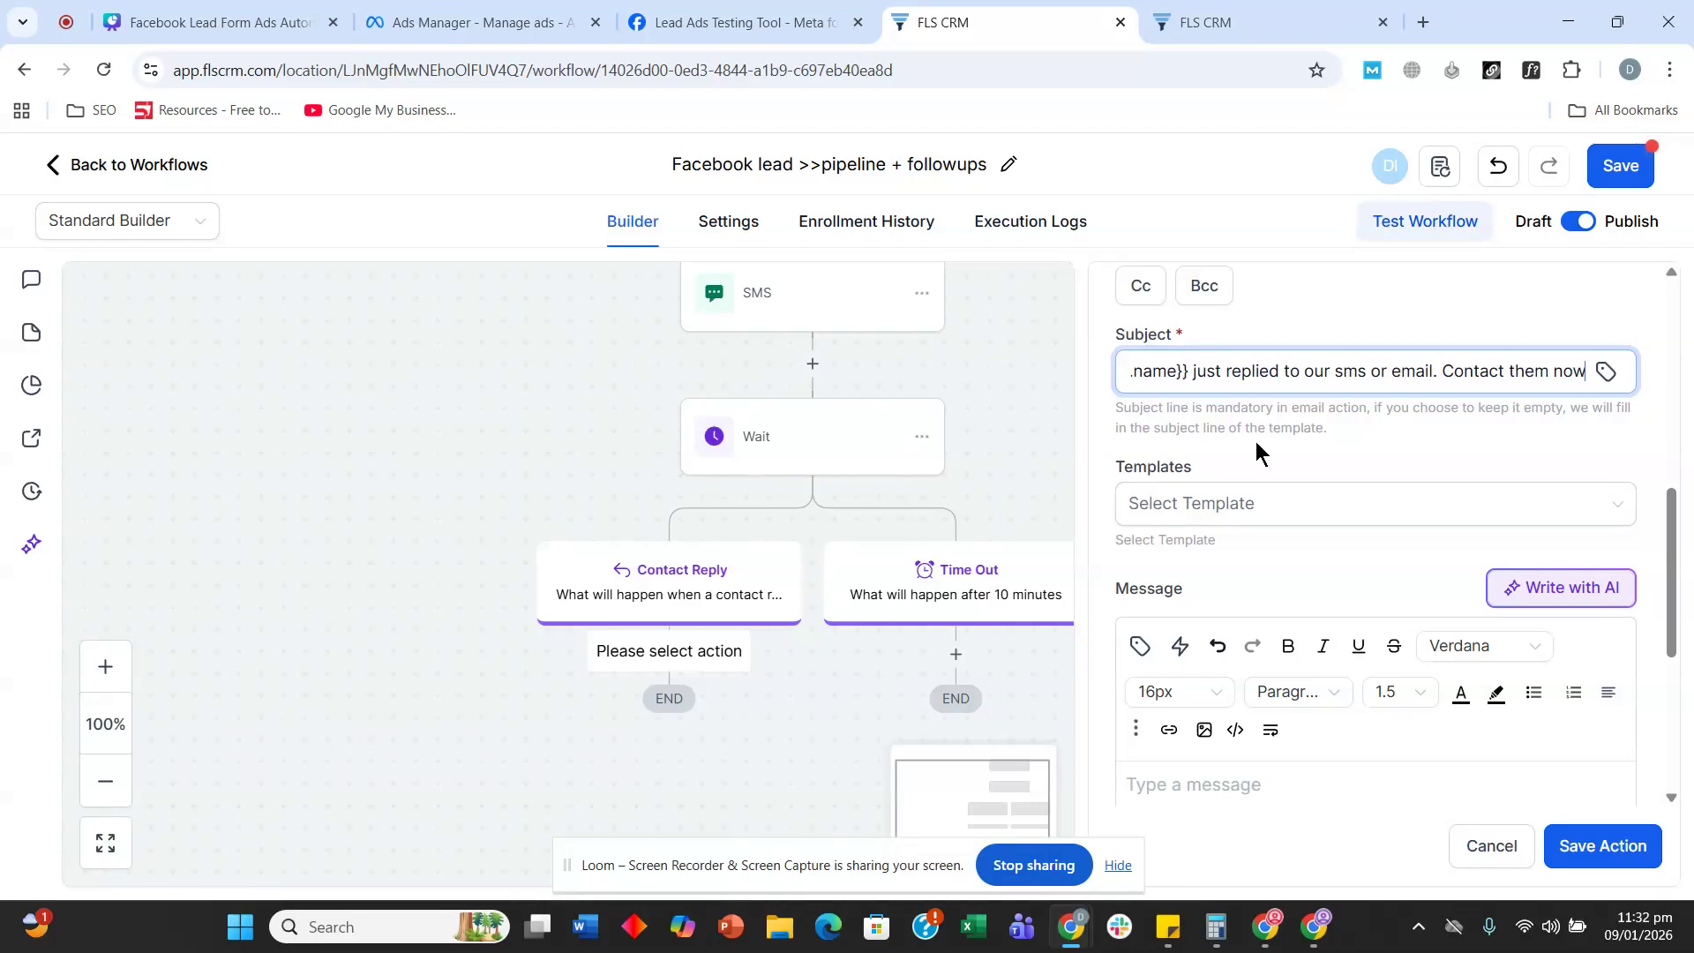
{"action": "key", "text": "ctrl+a"}
{"action": "key", "text": "ctrl+s"}
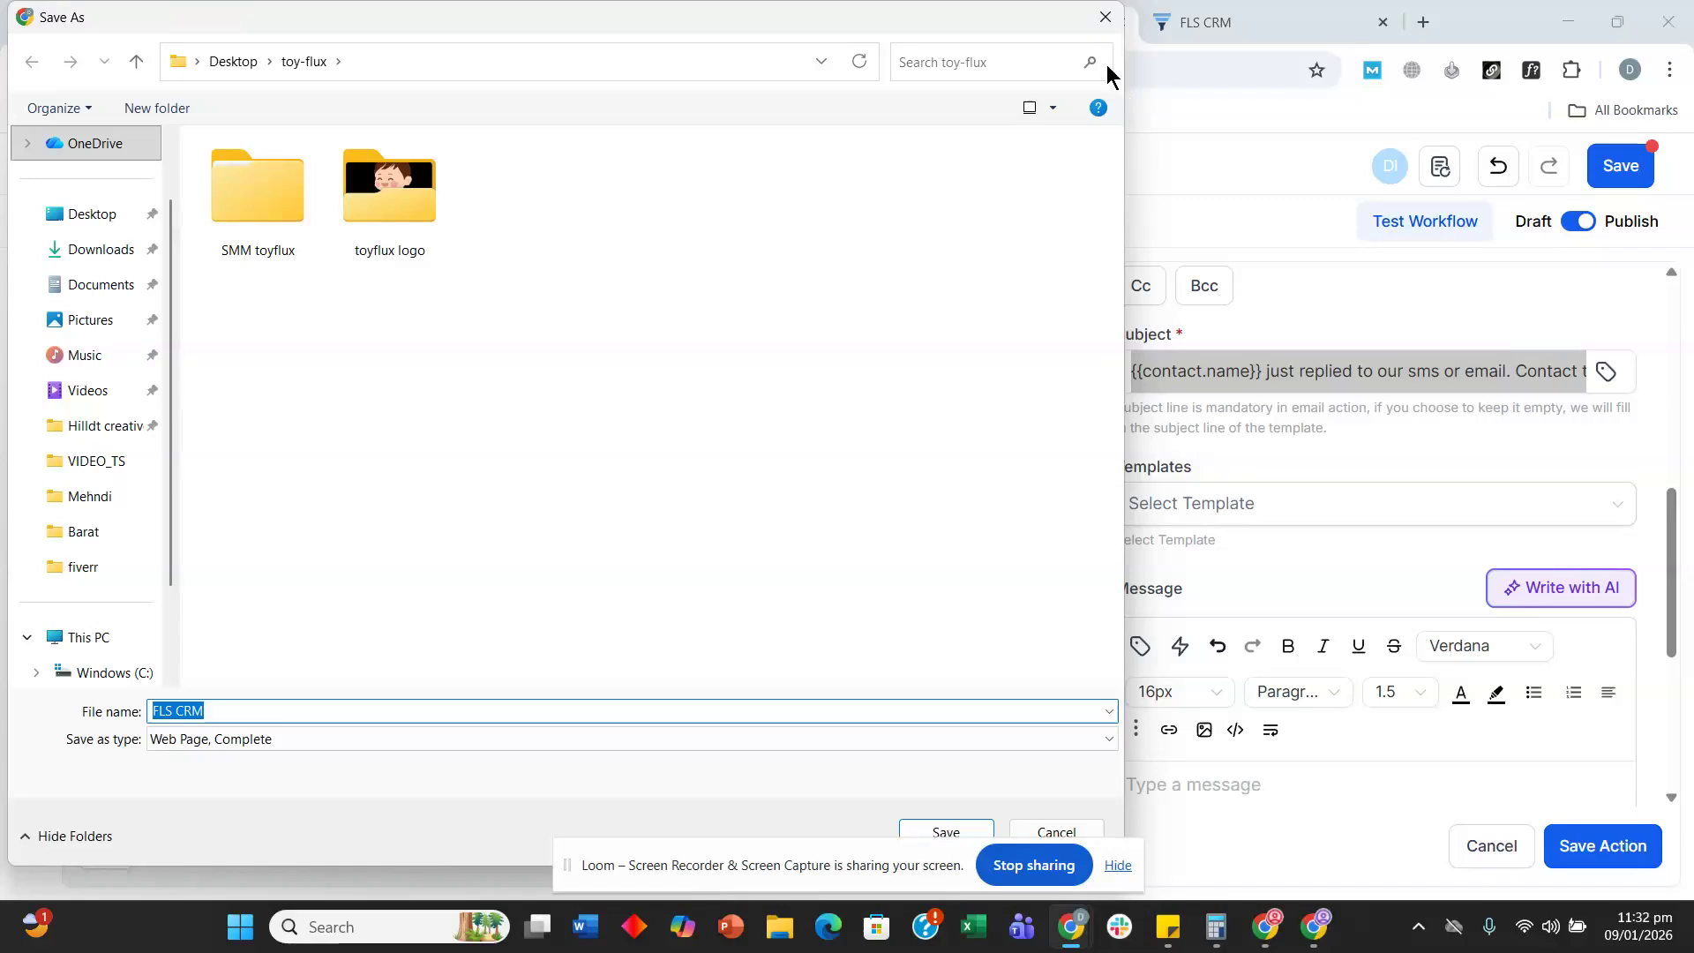
{"action": "left_click", "coordinate": [1105, 17]}
{"action": "scroll", "coordinate": [1254, 442], "scroll_direction": "down", "scroll_amount": 3}
{"action": "left_click", "coordinate": [1258, 649]}
{"action": "type", "text": "FLS CRM"}
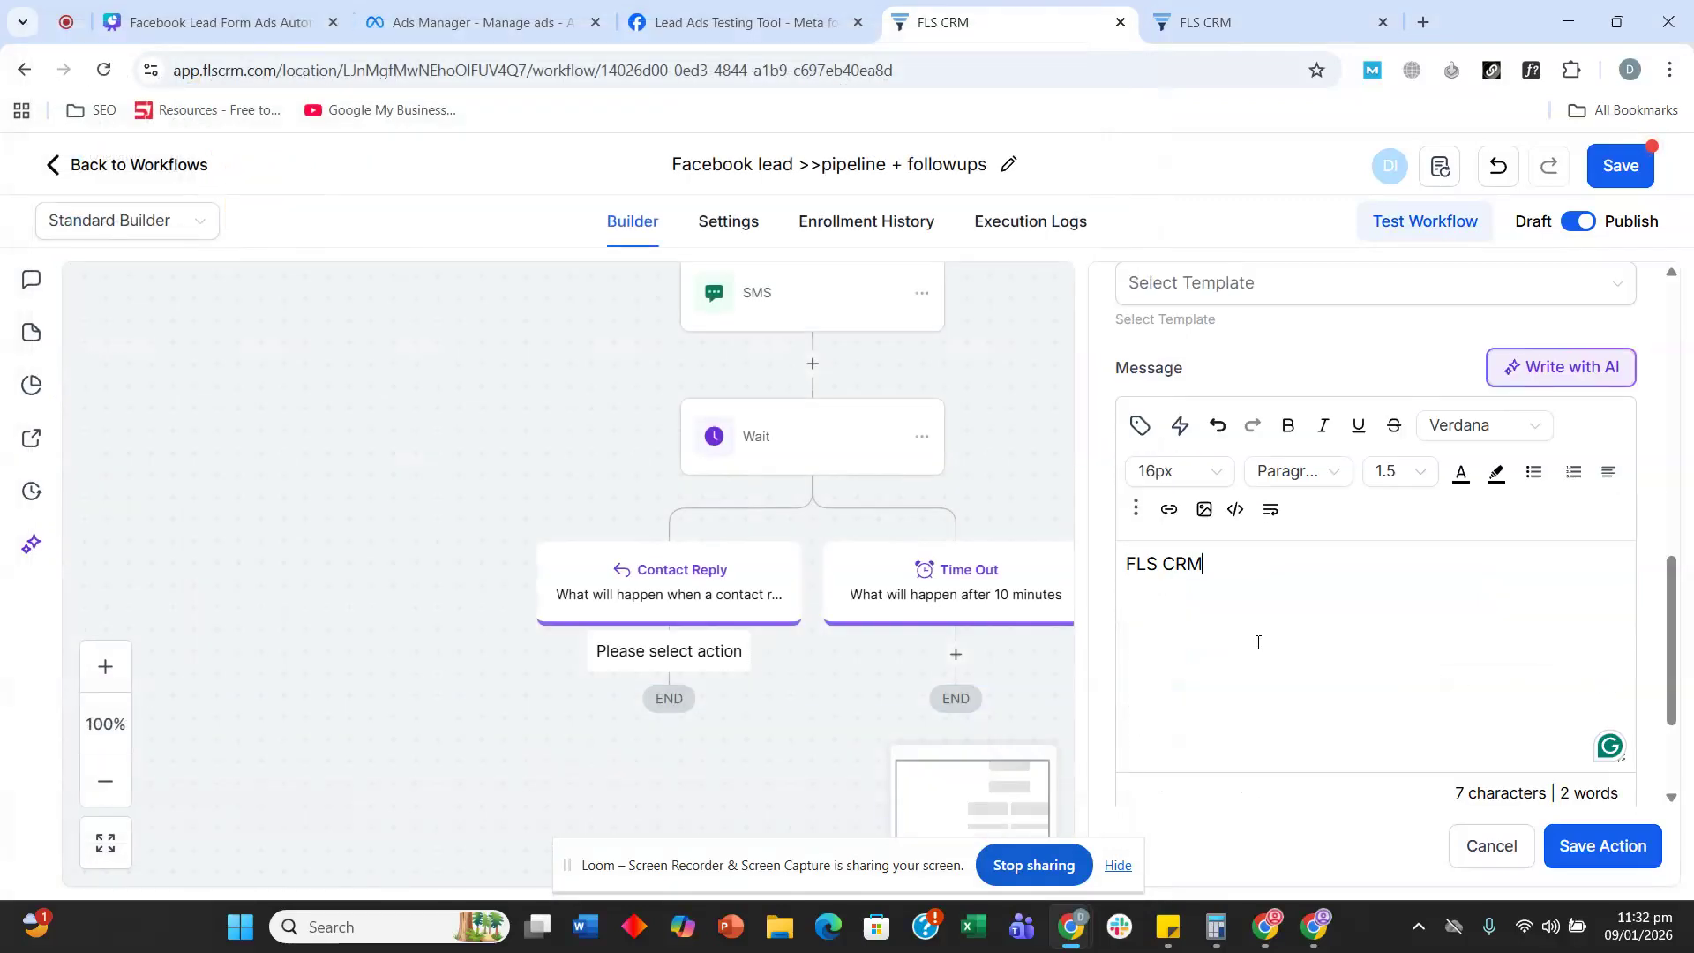
- Copy the whole subject line into the notification's message body, replacing the "FLS CRM" text
{"action": "scroll", "coordinate": [1271, 609], "scroll_direction": "up", "scroll_amount": 5}
{"action": "triple_click", "coordinate": [1264, 574]}
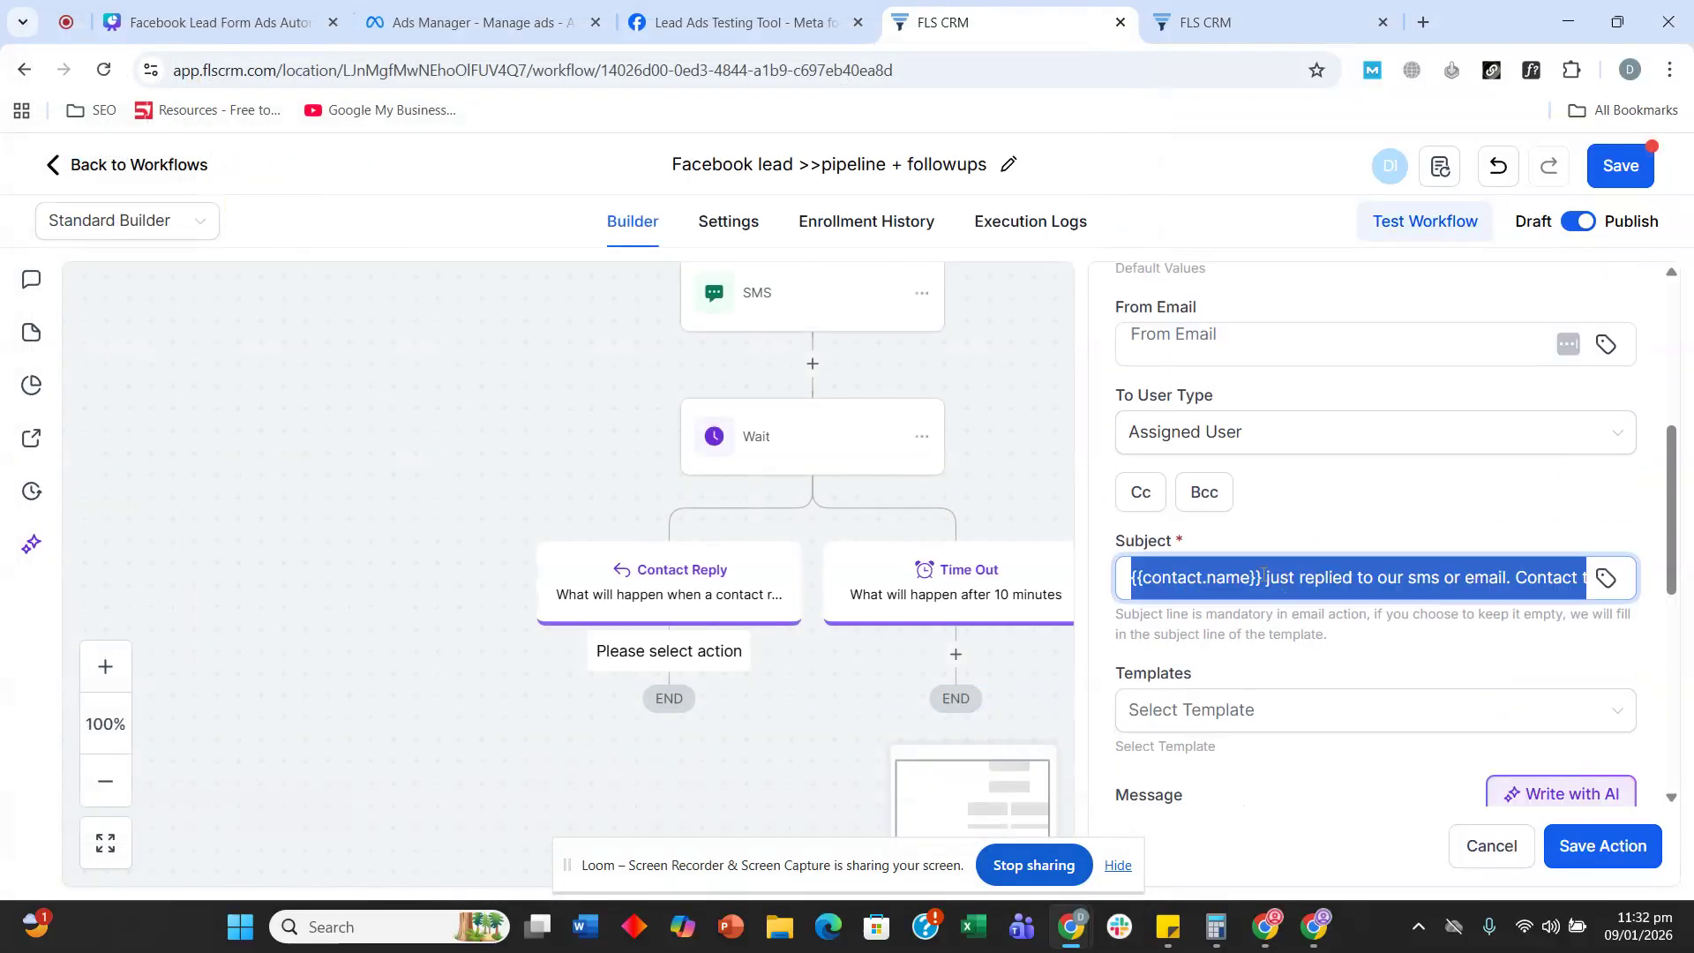
{"action": "key", "text": "ctrl+c"}
{"action": "scroll", "coordinate": [1254, 617], "scroll_direction": "down", "scroll_amount": 4}
{"action": "triple_click", "coordinate": [1248, 673]}
{"action": "key", "text": "ctrl+v"}
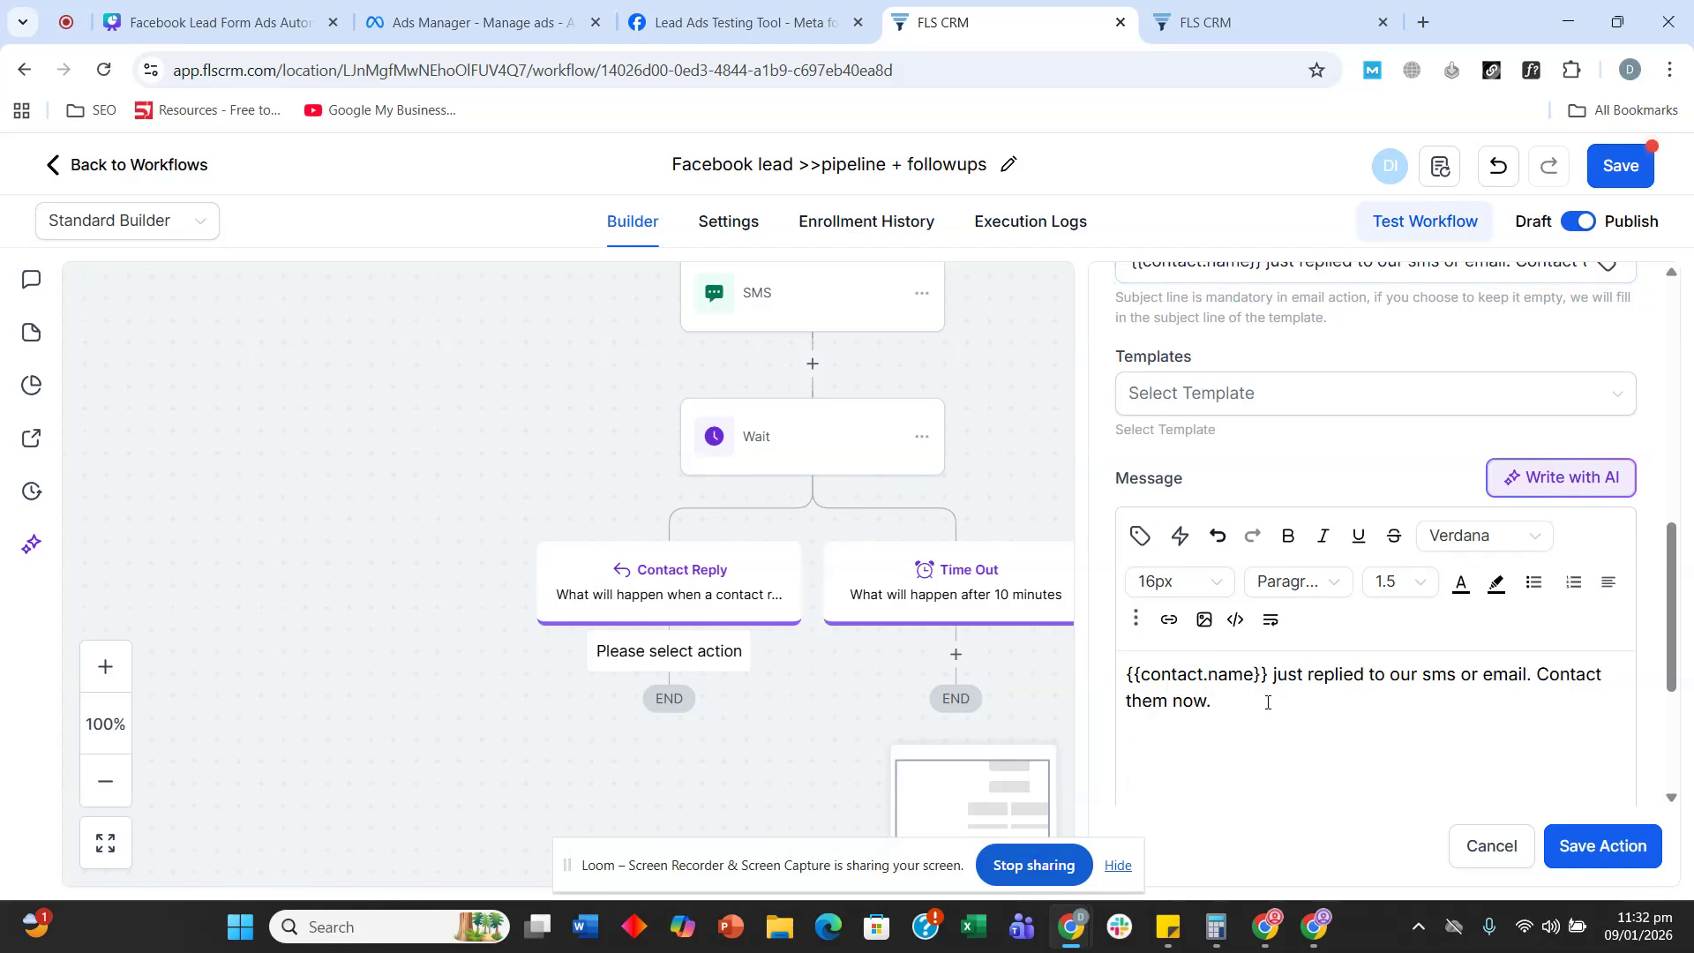
- Insert the Message Body custom value {{message.body}} below the text in the notification's message
{"action": "left_click", "coordinate": [1140, 536]}
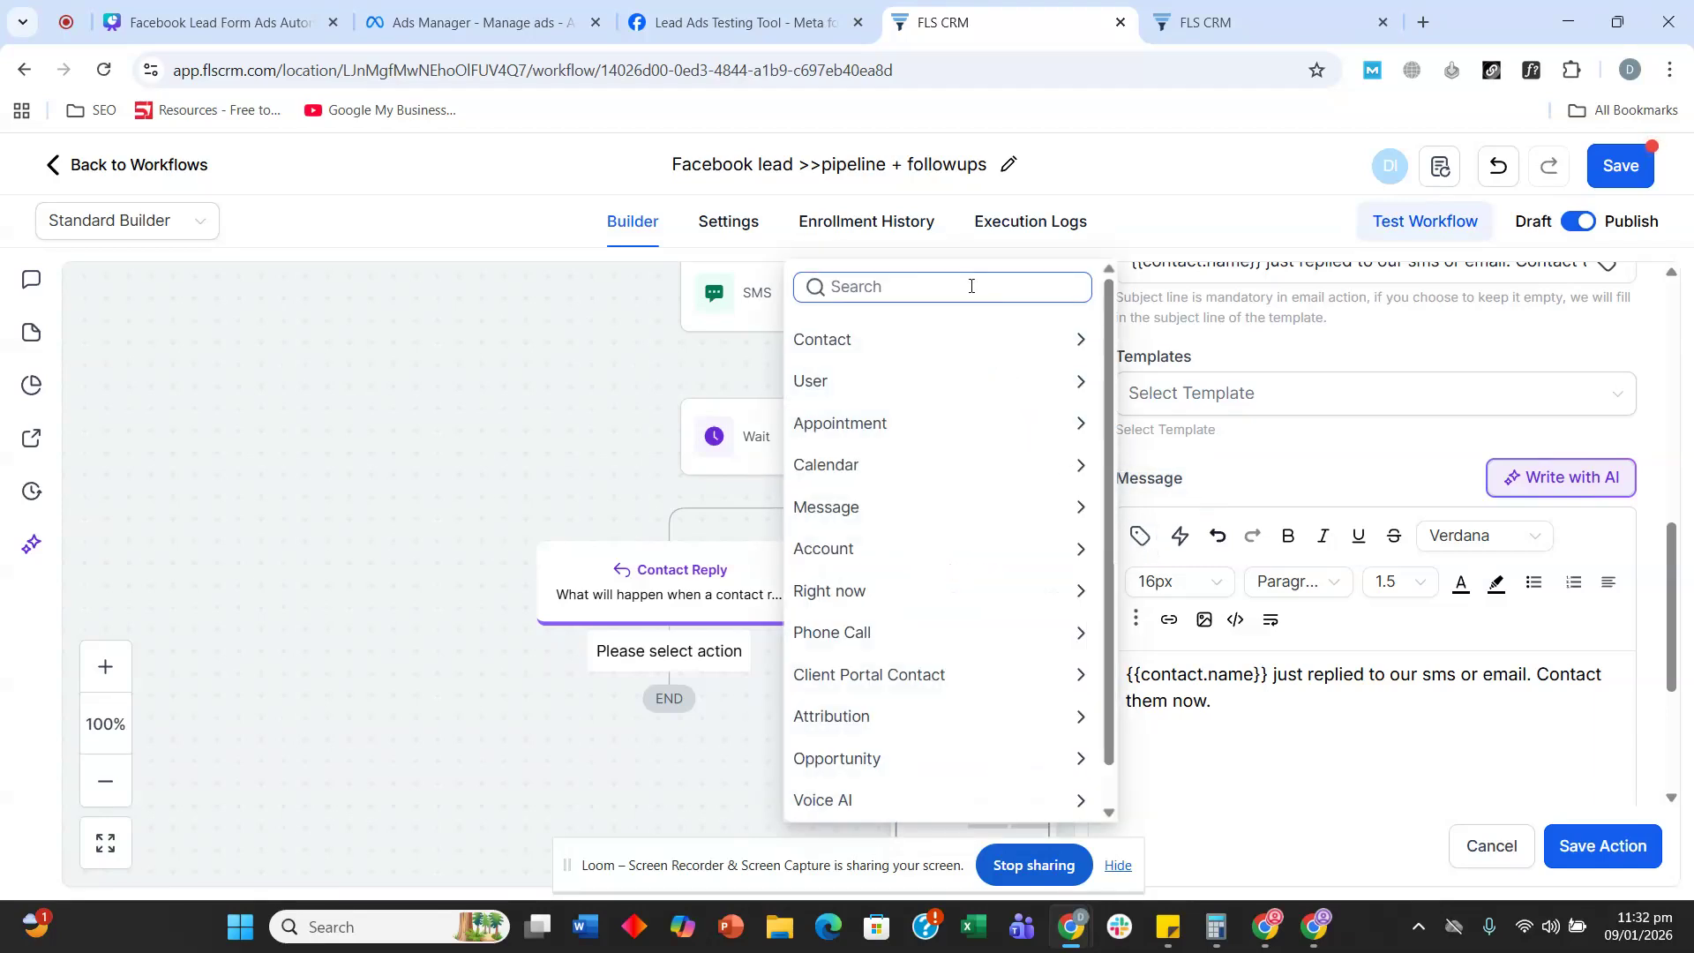
{"action": "left_click", "coordinate": [1054, 512]}
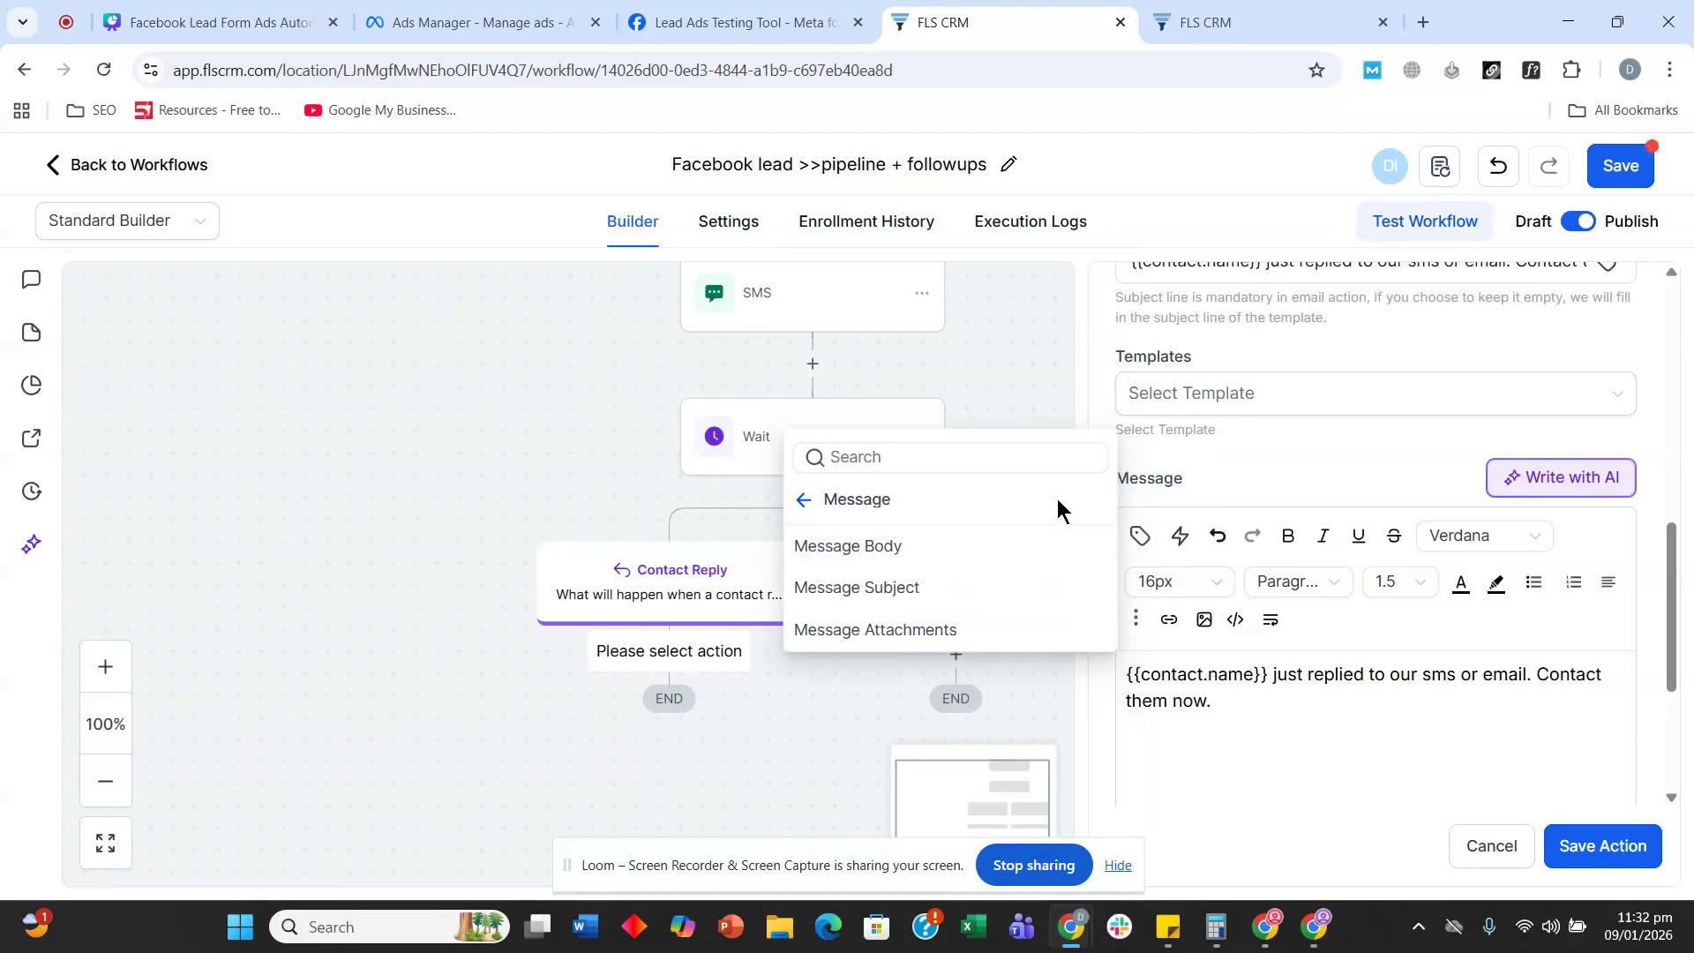
{"action": "left_click", "coordinate": [1039, 543]}
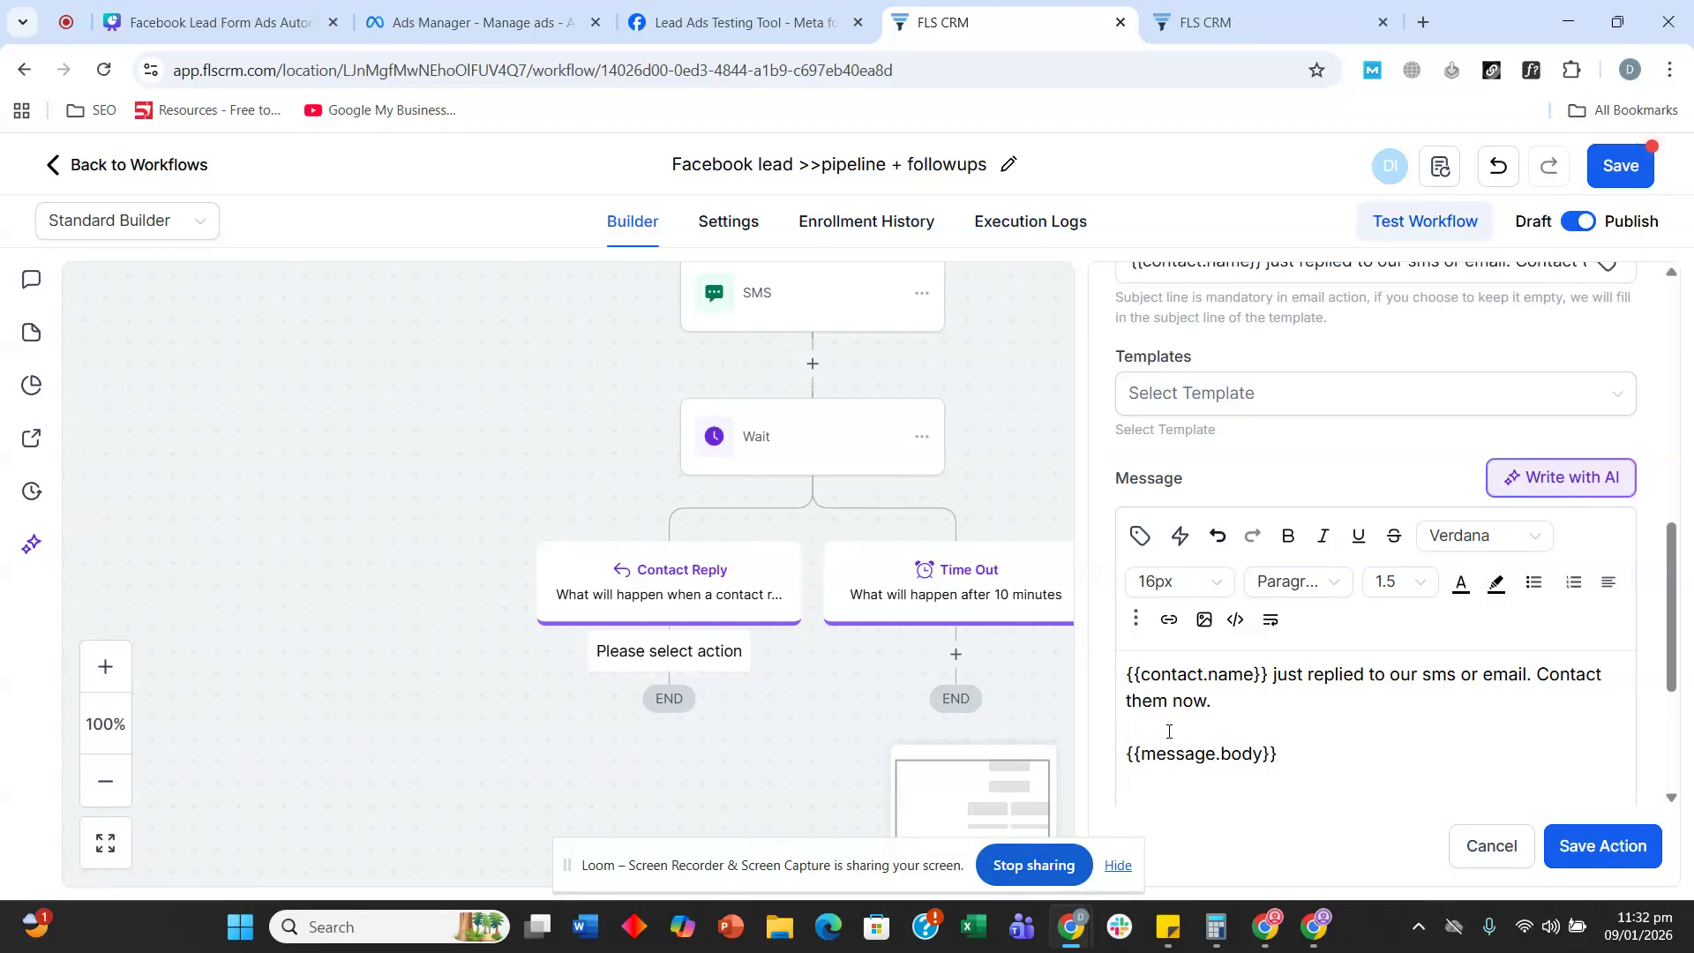
- Add the line "here is the reply:" directly above {{message.body}} in the notification's message and save the action
{"action": "type", "text": "here is the reply:"}
{"action": "key", "text": "Return"}
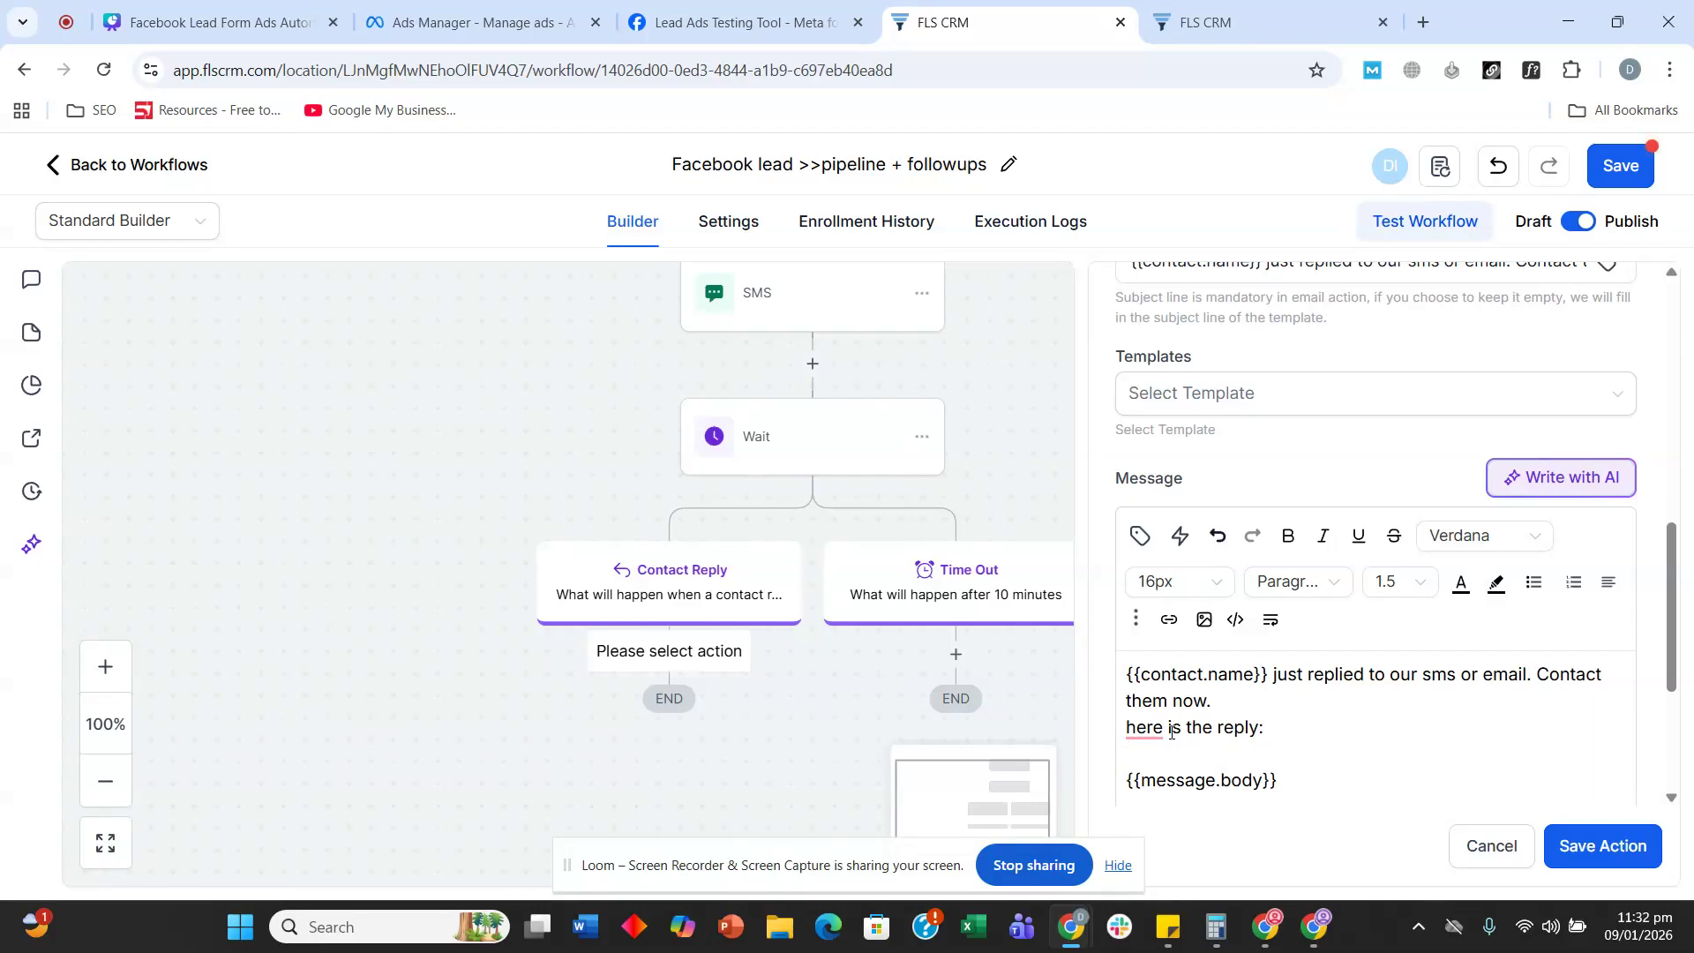
{"action": "key", "text": "Return"}
{"action": "key", "text": "BackSpace"}
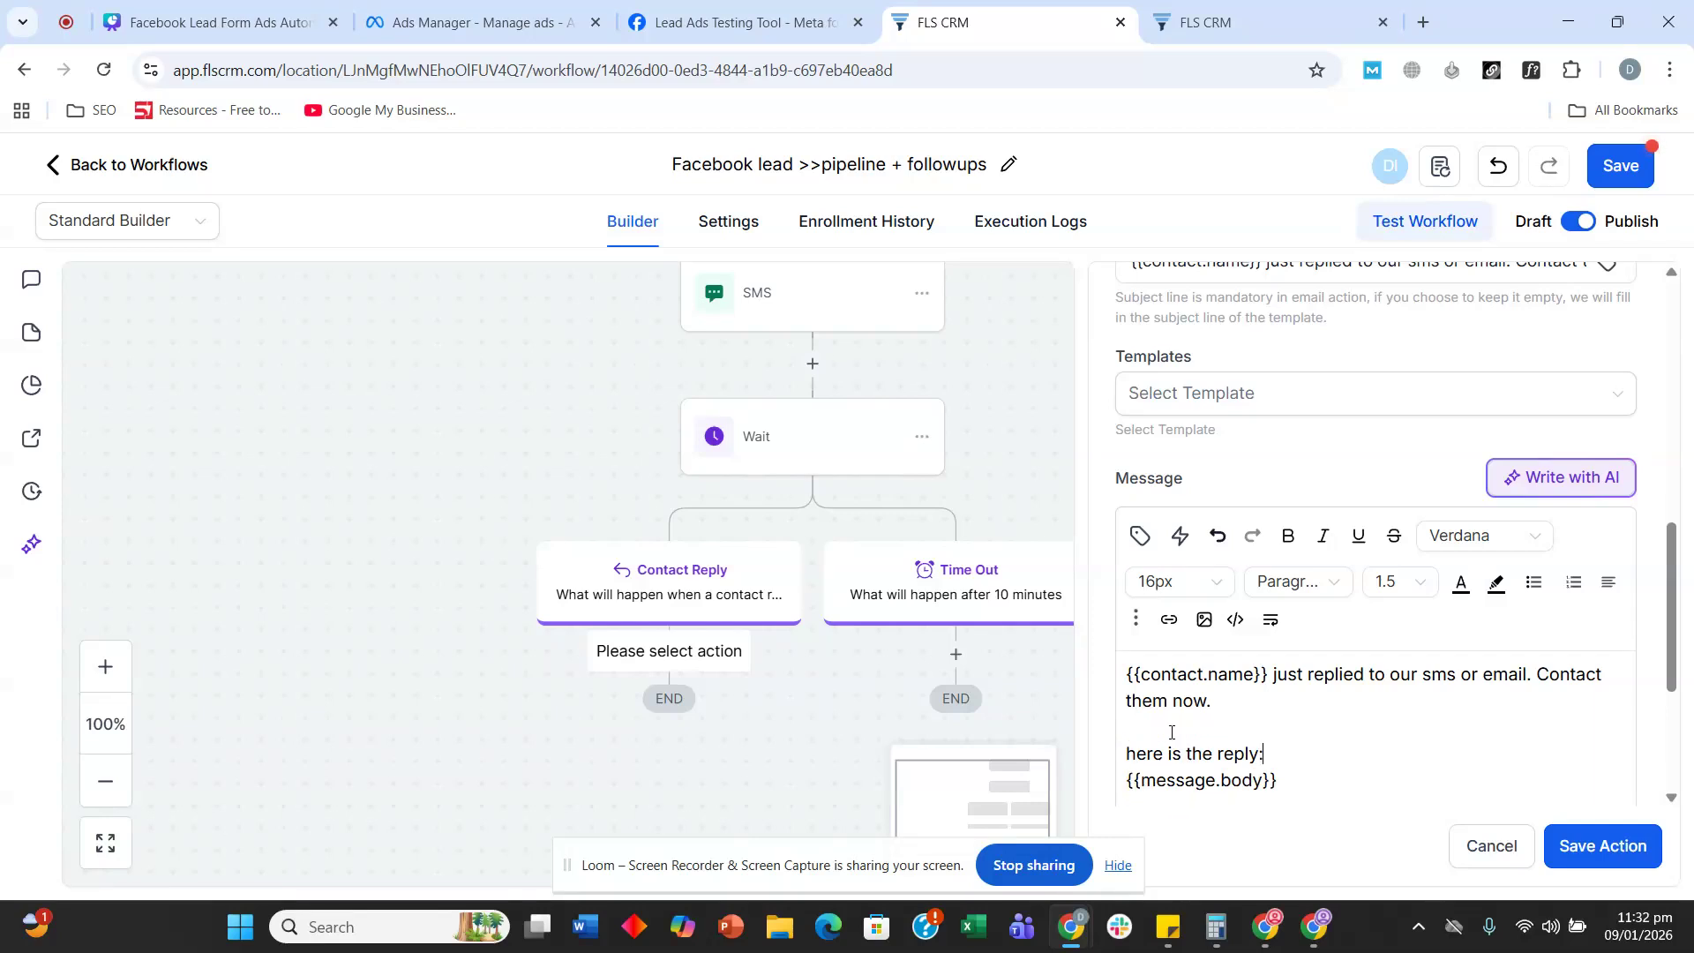
{"action": "left_click", "coordinate": [1604, 847]}
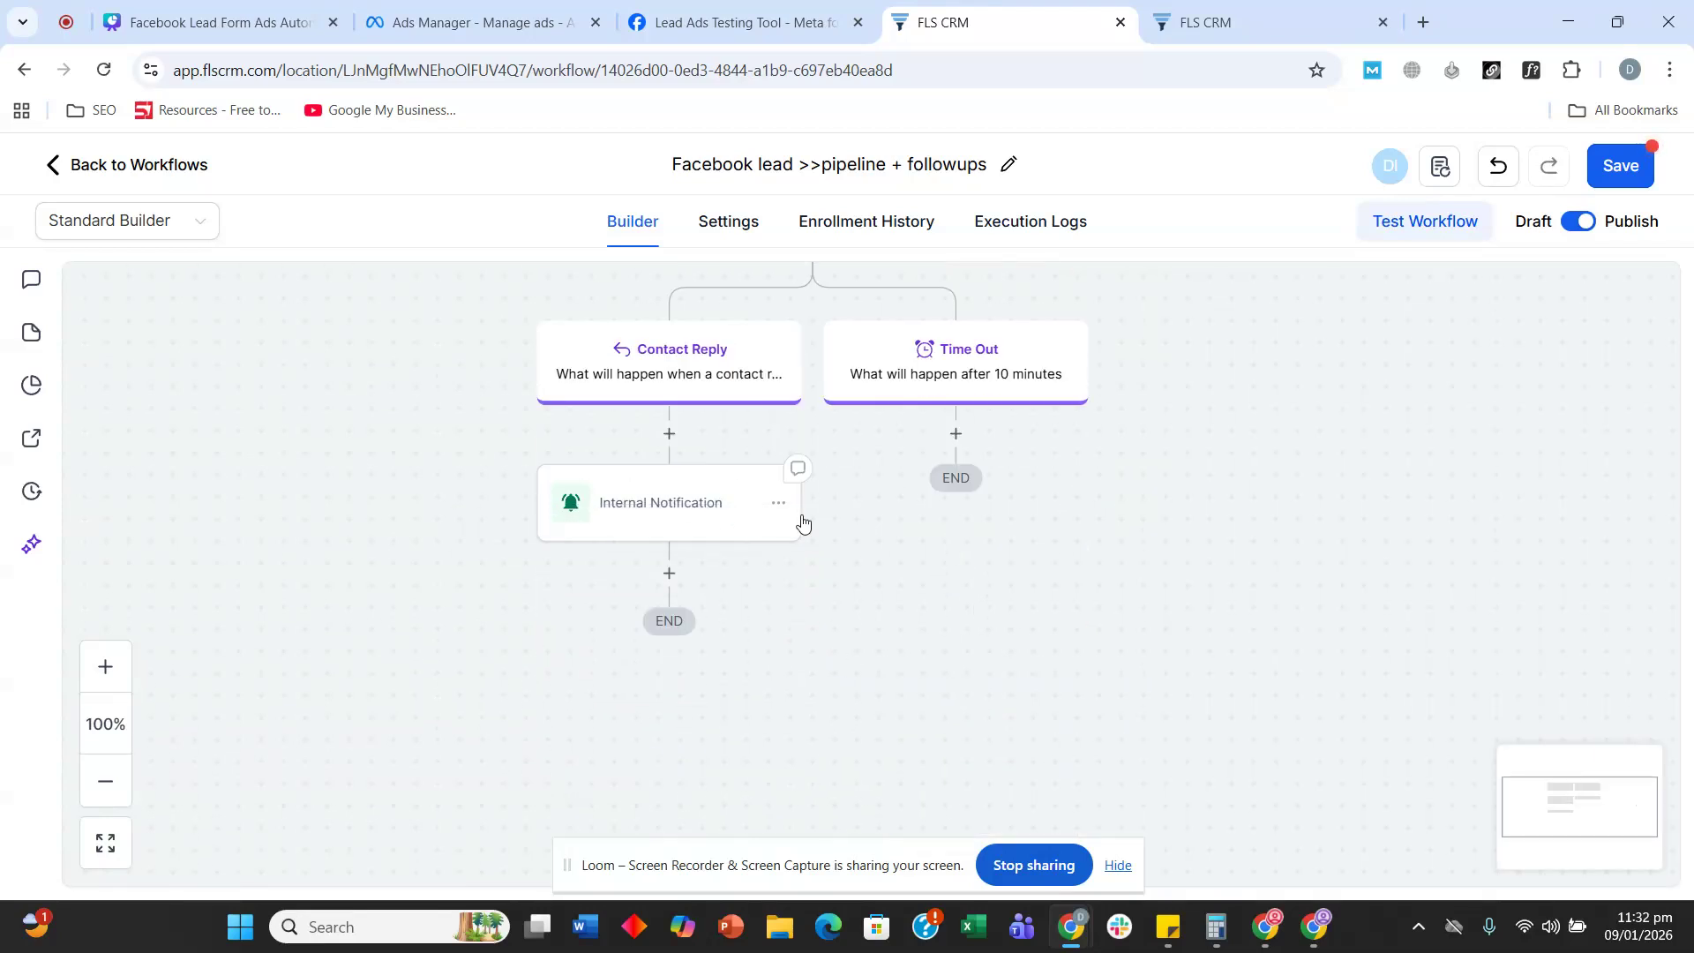
- Add a Wait action with a time delay of 6 hours to the Time Out branch and save it
{"action": "scroll", "coordinate": [1161, 528], "scroll_direction": "up", "scroll_amount": 2}
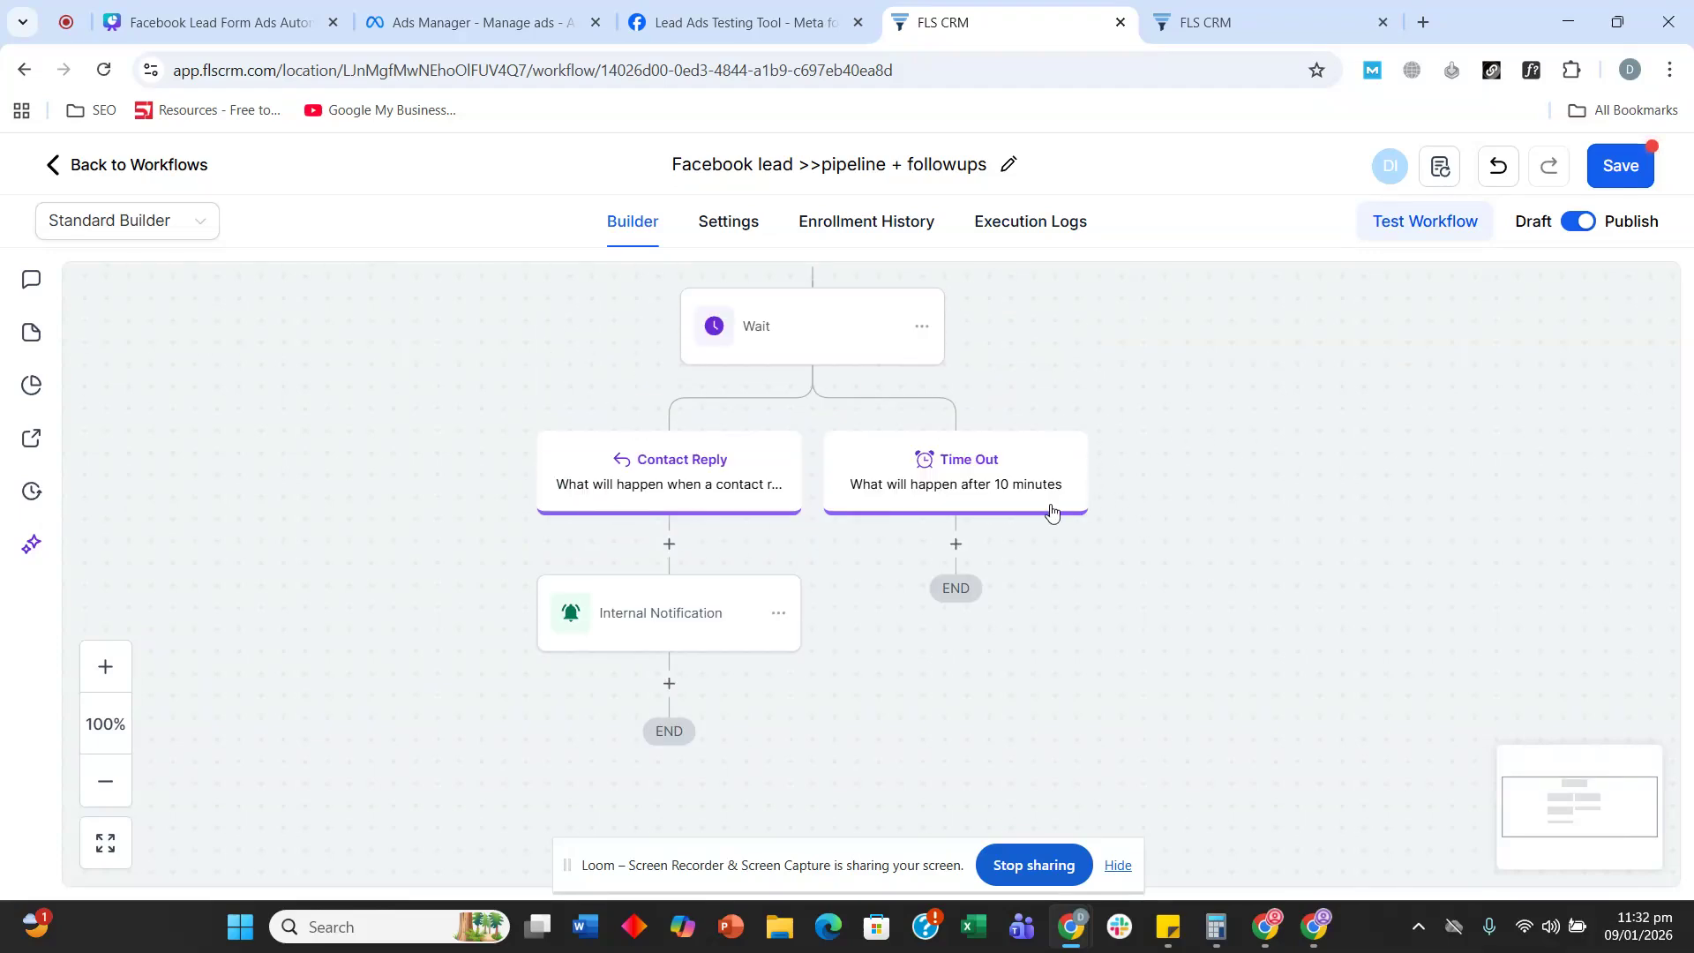
{"action": "left_click", "coordinate": [955, 544]}
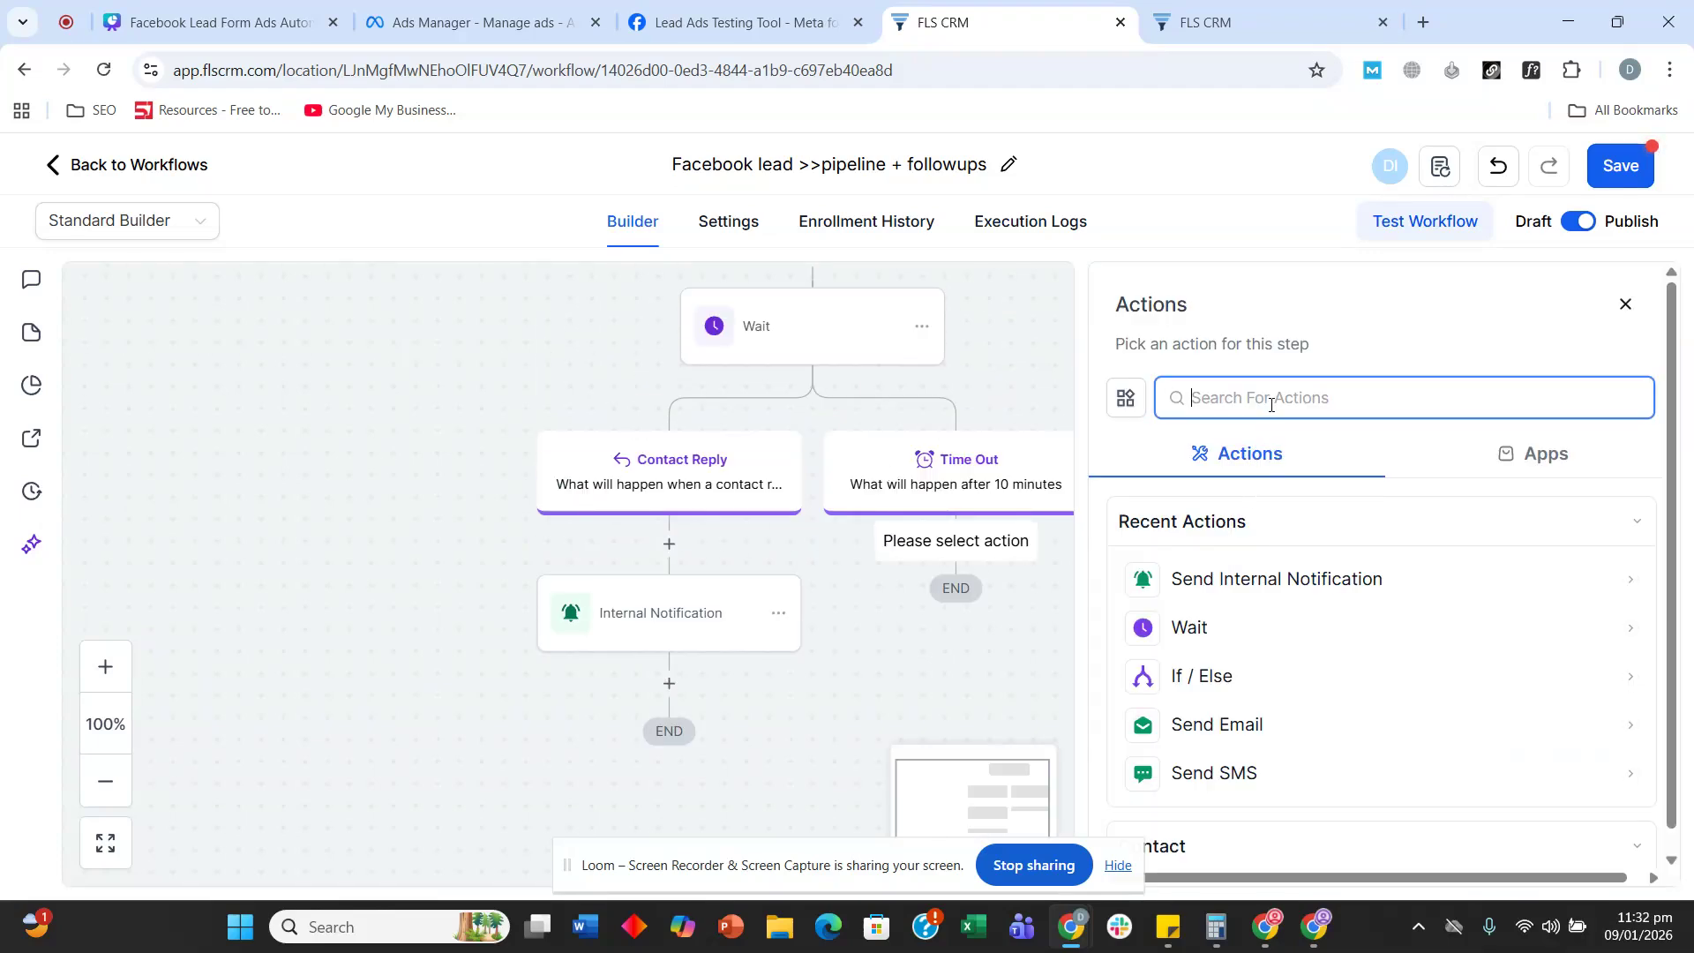
{"action": "type", "text": "wai"}
{"action": "left_click", "coordinate": [1219, 575]}
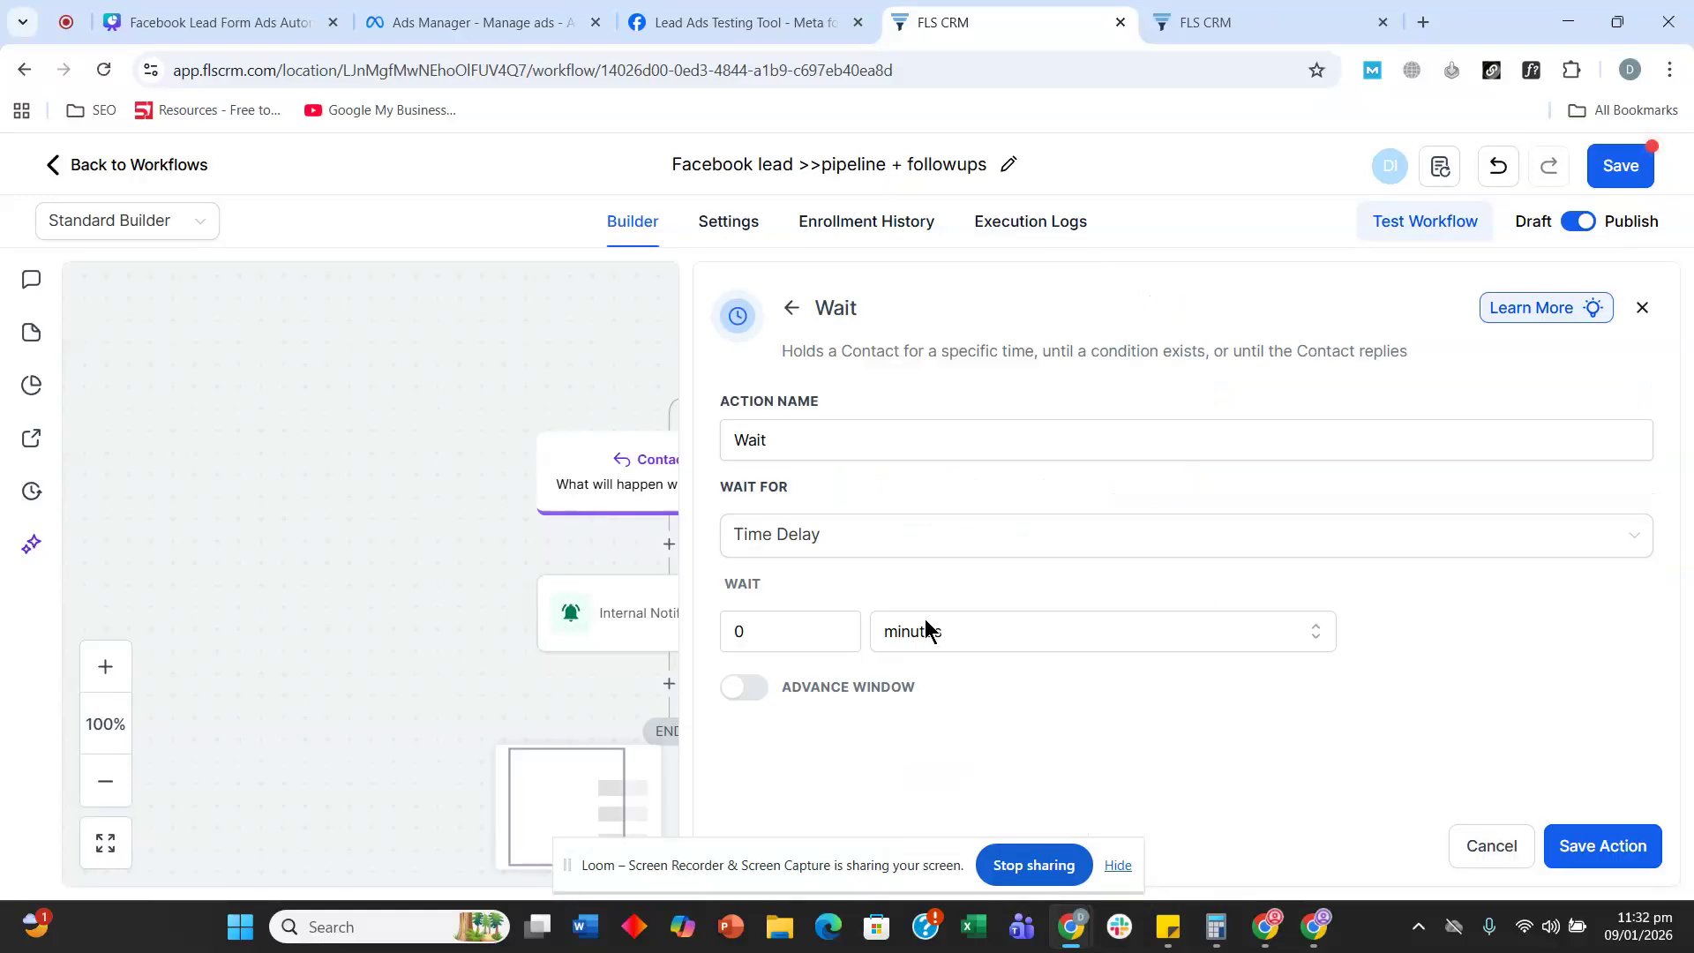
{"action": "double_click", "coordinate": [805, 628]}
{"action": "type", "text": "6"}
{"action": "left_click", "coordinate": [968, 628]}
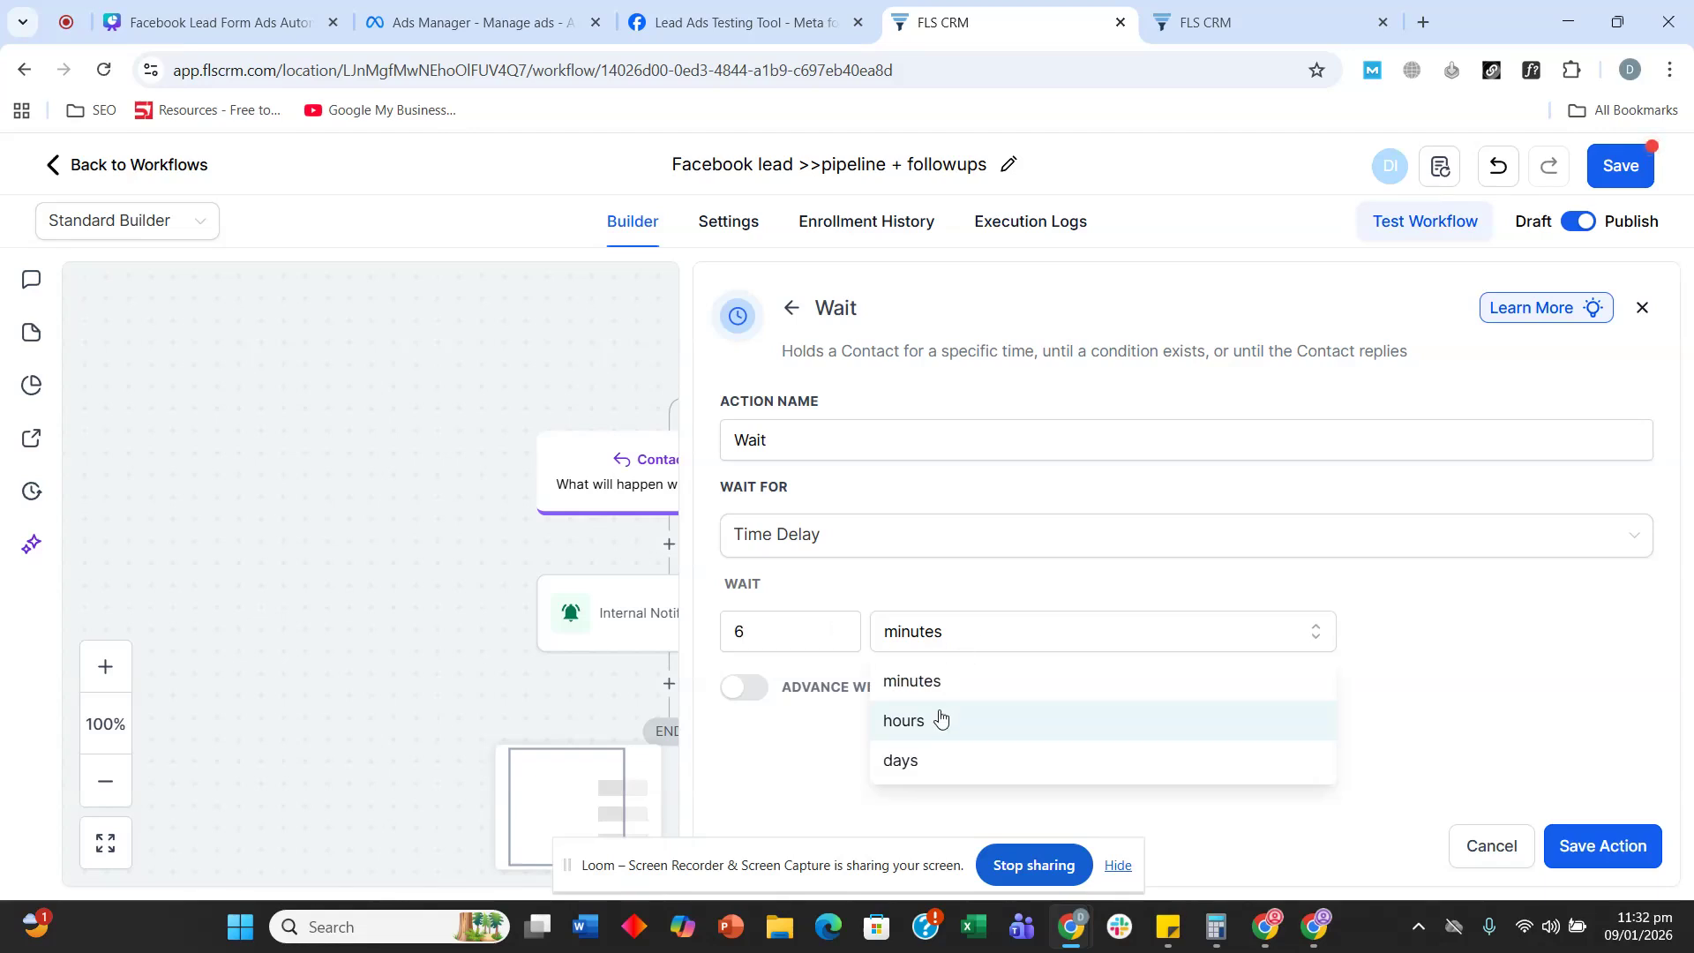
{"action": "left_click", "coordinate": [918, 721]}
{"action": "left_click", "coordinate": [1579, 847]}
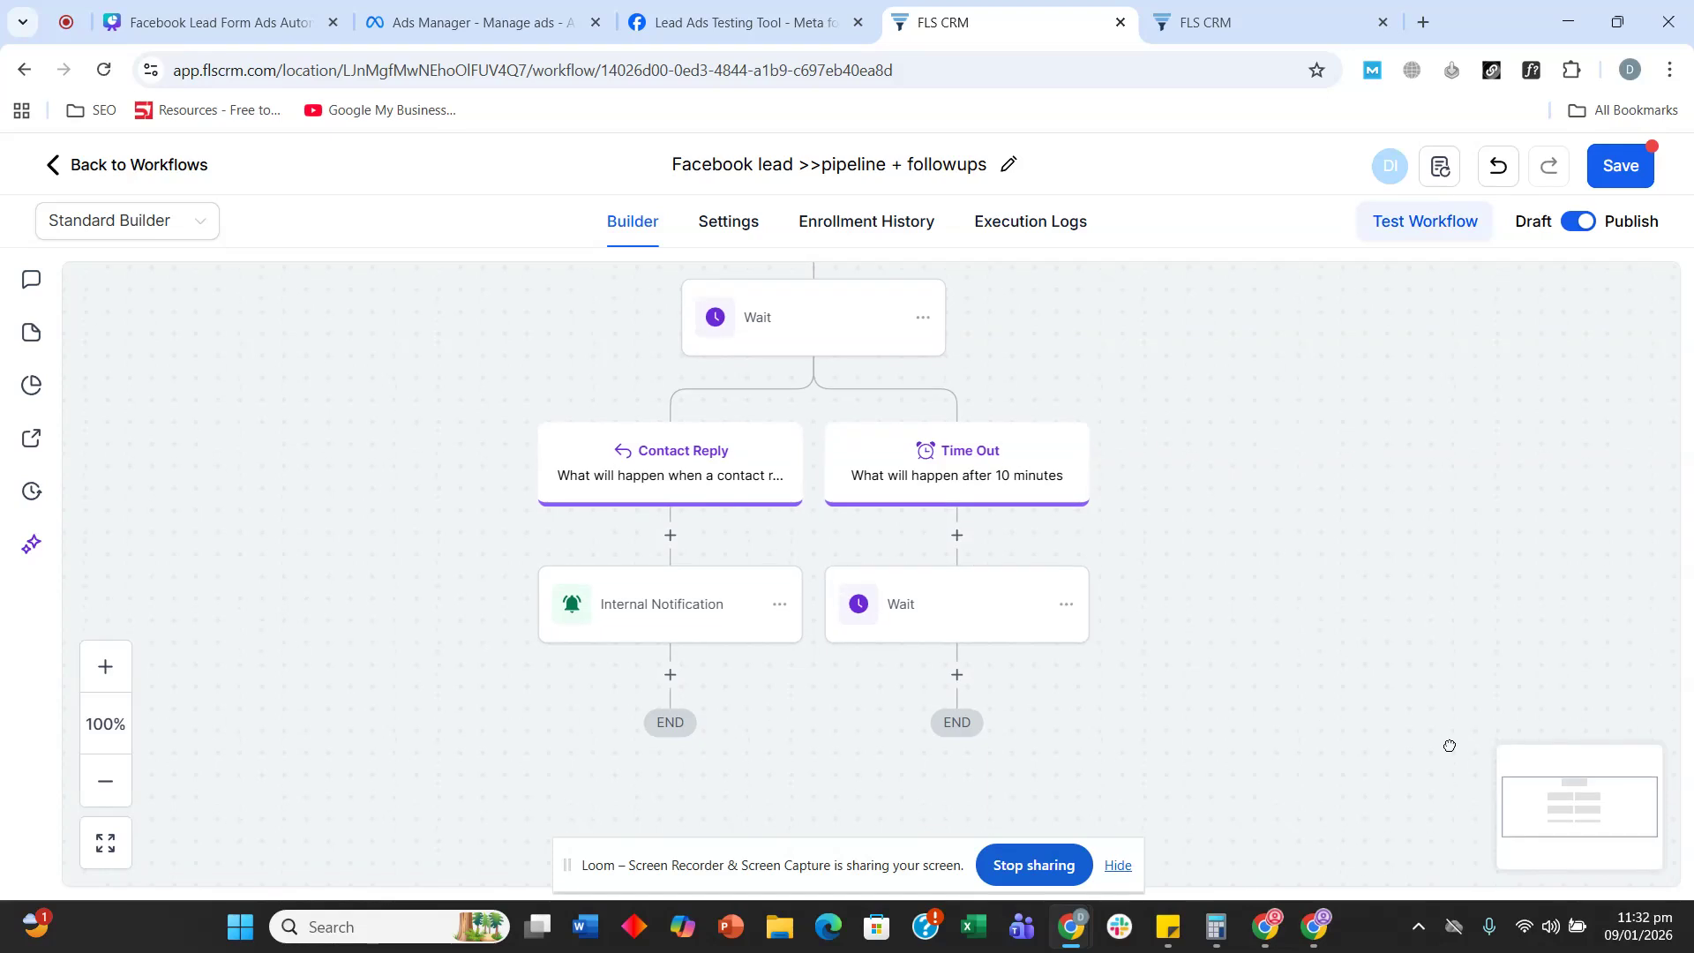
- Add a Send Email action to the Time Out branch with the subject "Last slot left for free assessment of snooker table's cloth"
{"action": "left_click", "coordinate": [950, 535]}
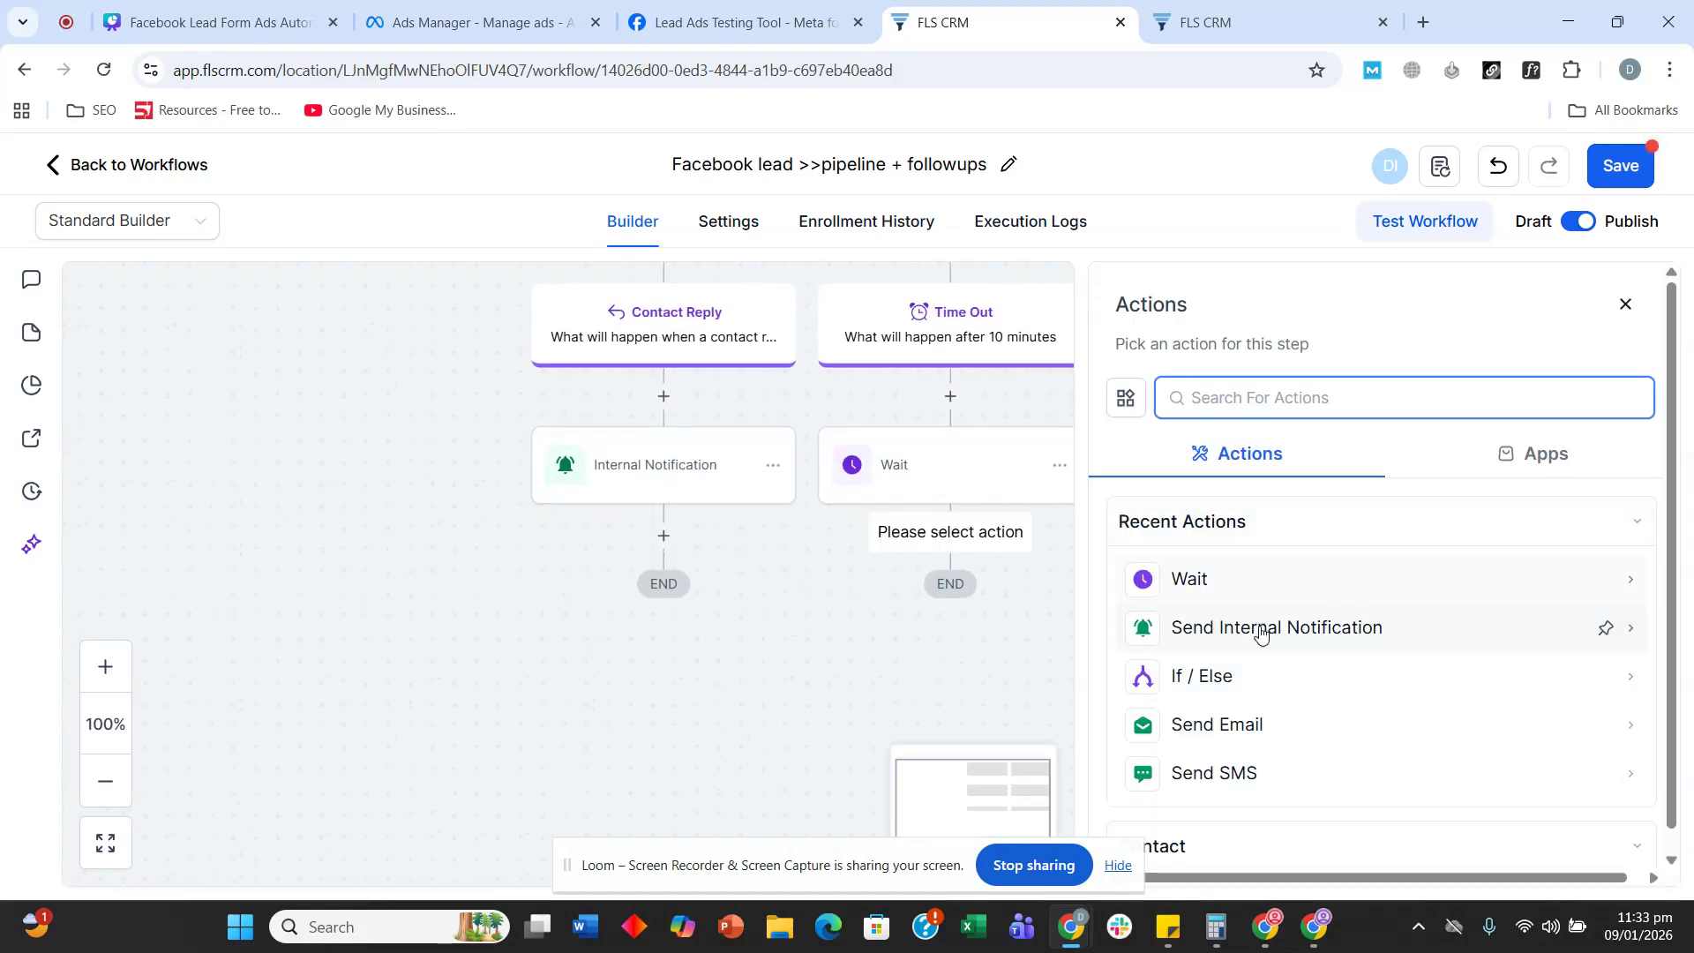
{"action": "left_click", "coordinate": [1279, 725]}
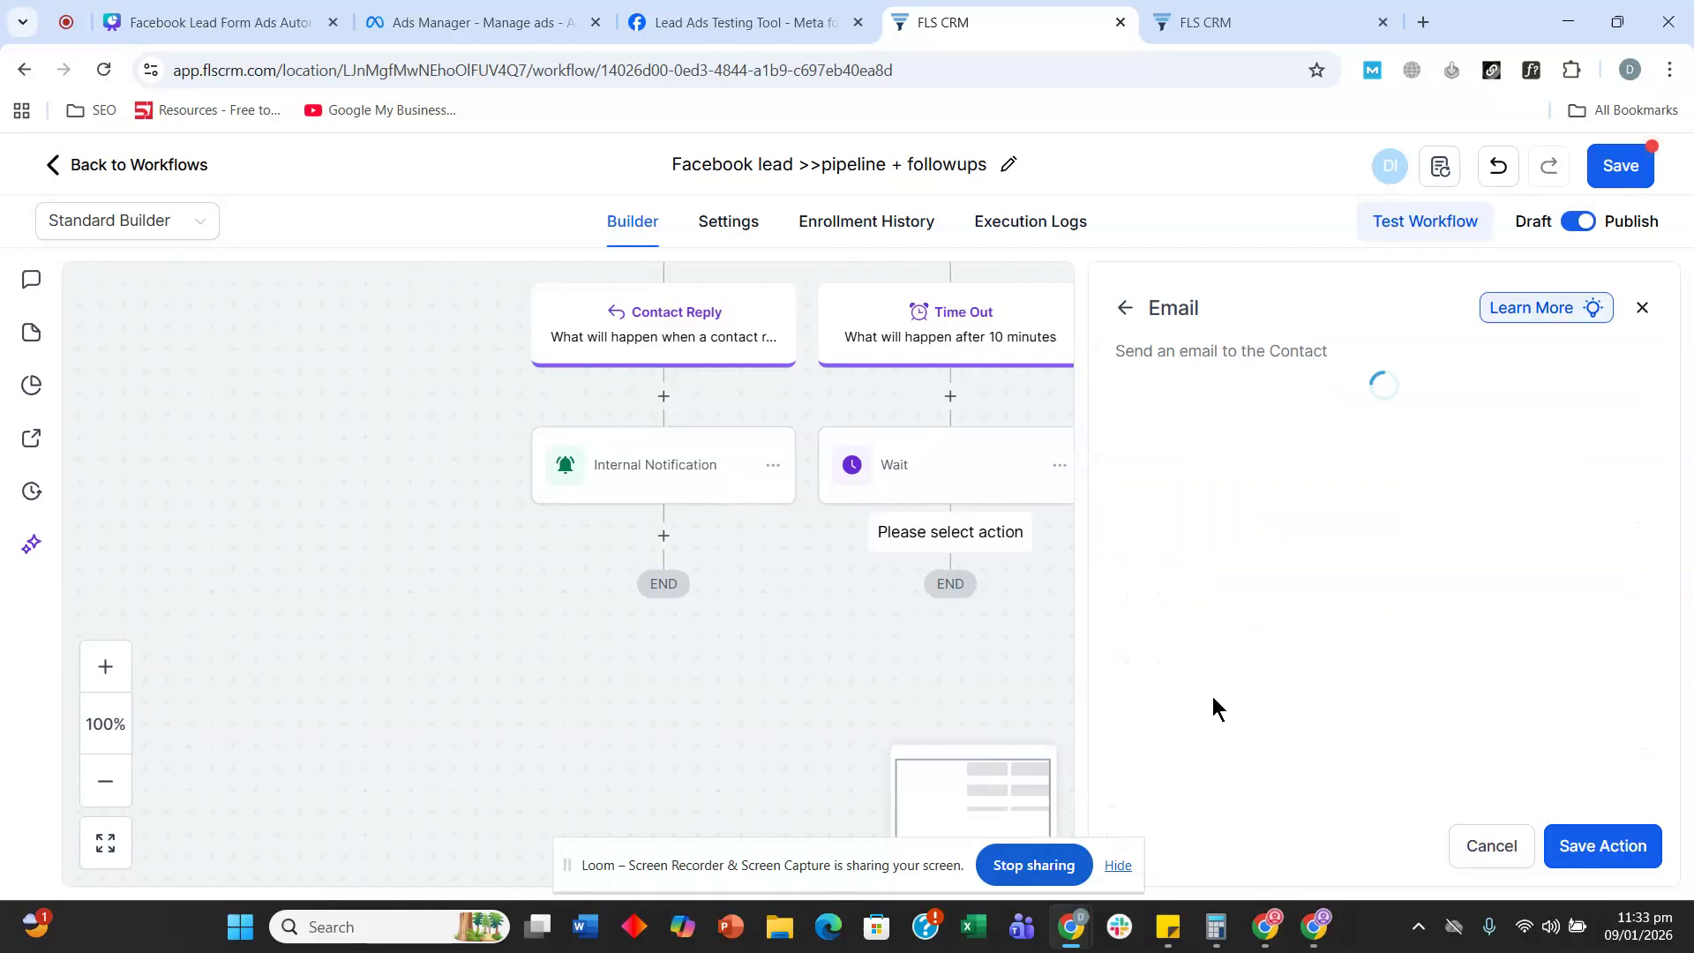
{"action": "scroll", "coordinate": [1251, 639], "scroll_direction": "down", "scroll_amount": 6}
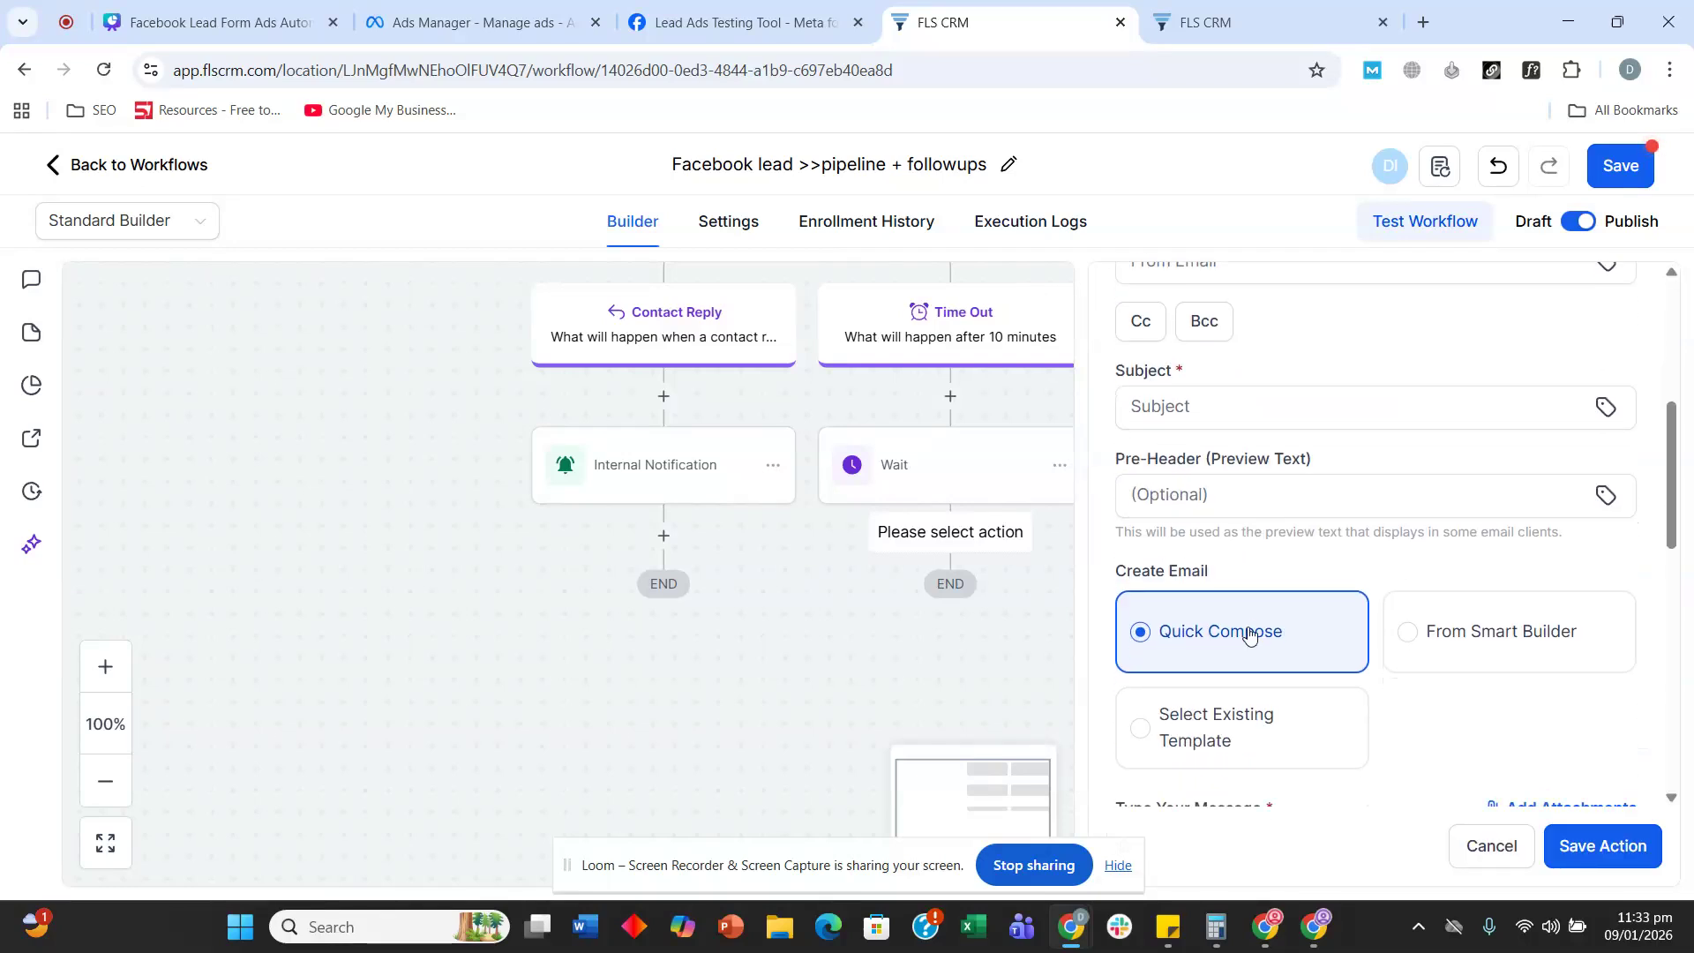
{"action": "left_click", "coordinate": [1242, 417]}
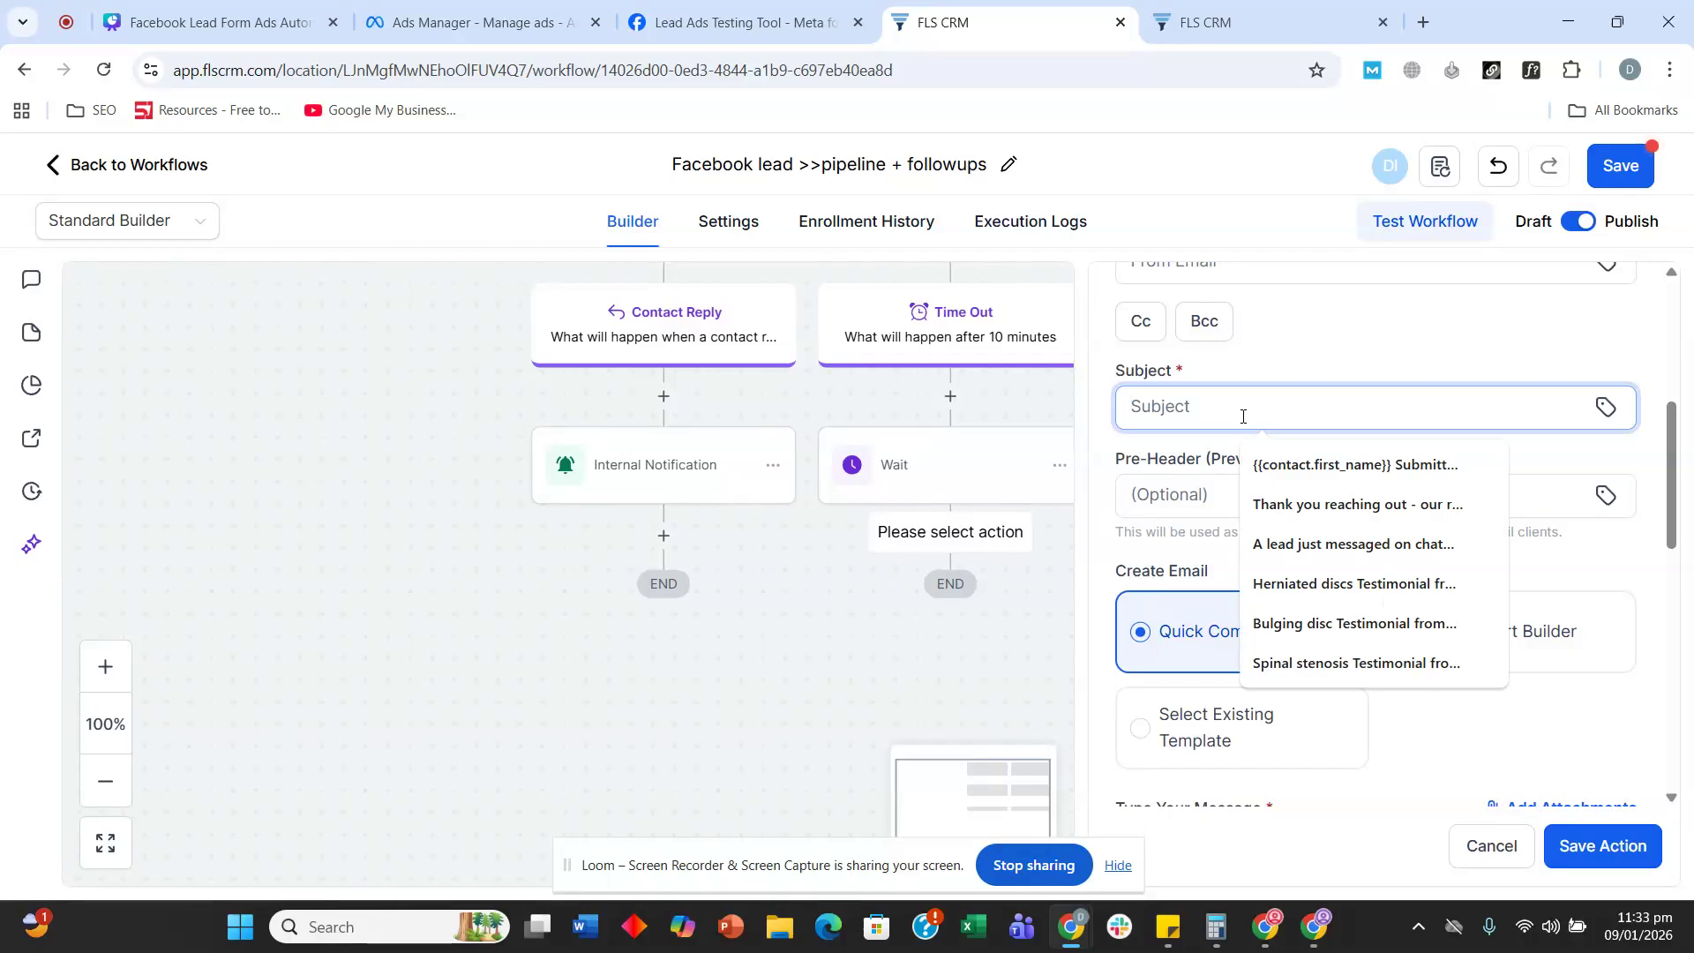
{"action": "type", "text": "last"}
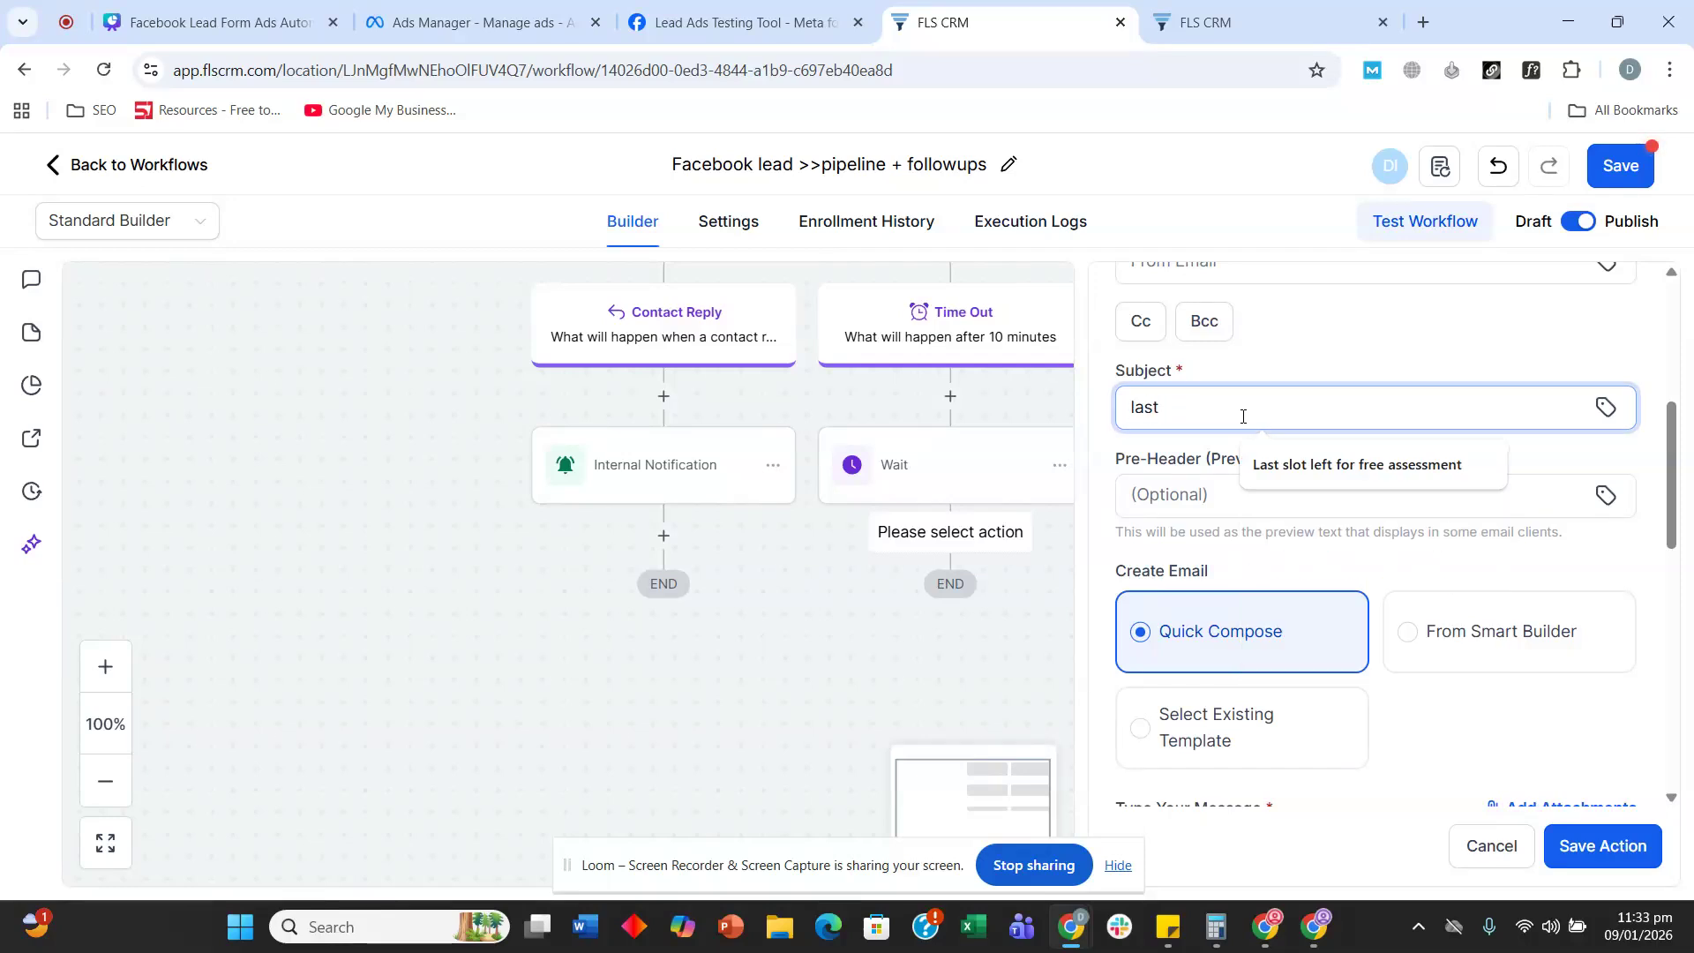
{"action": "left_click", "coordinate": [1337, 465]}
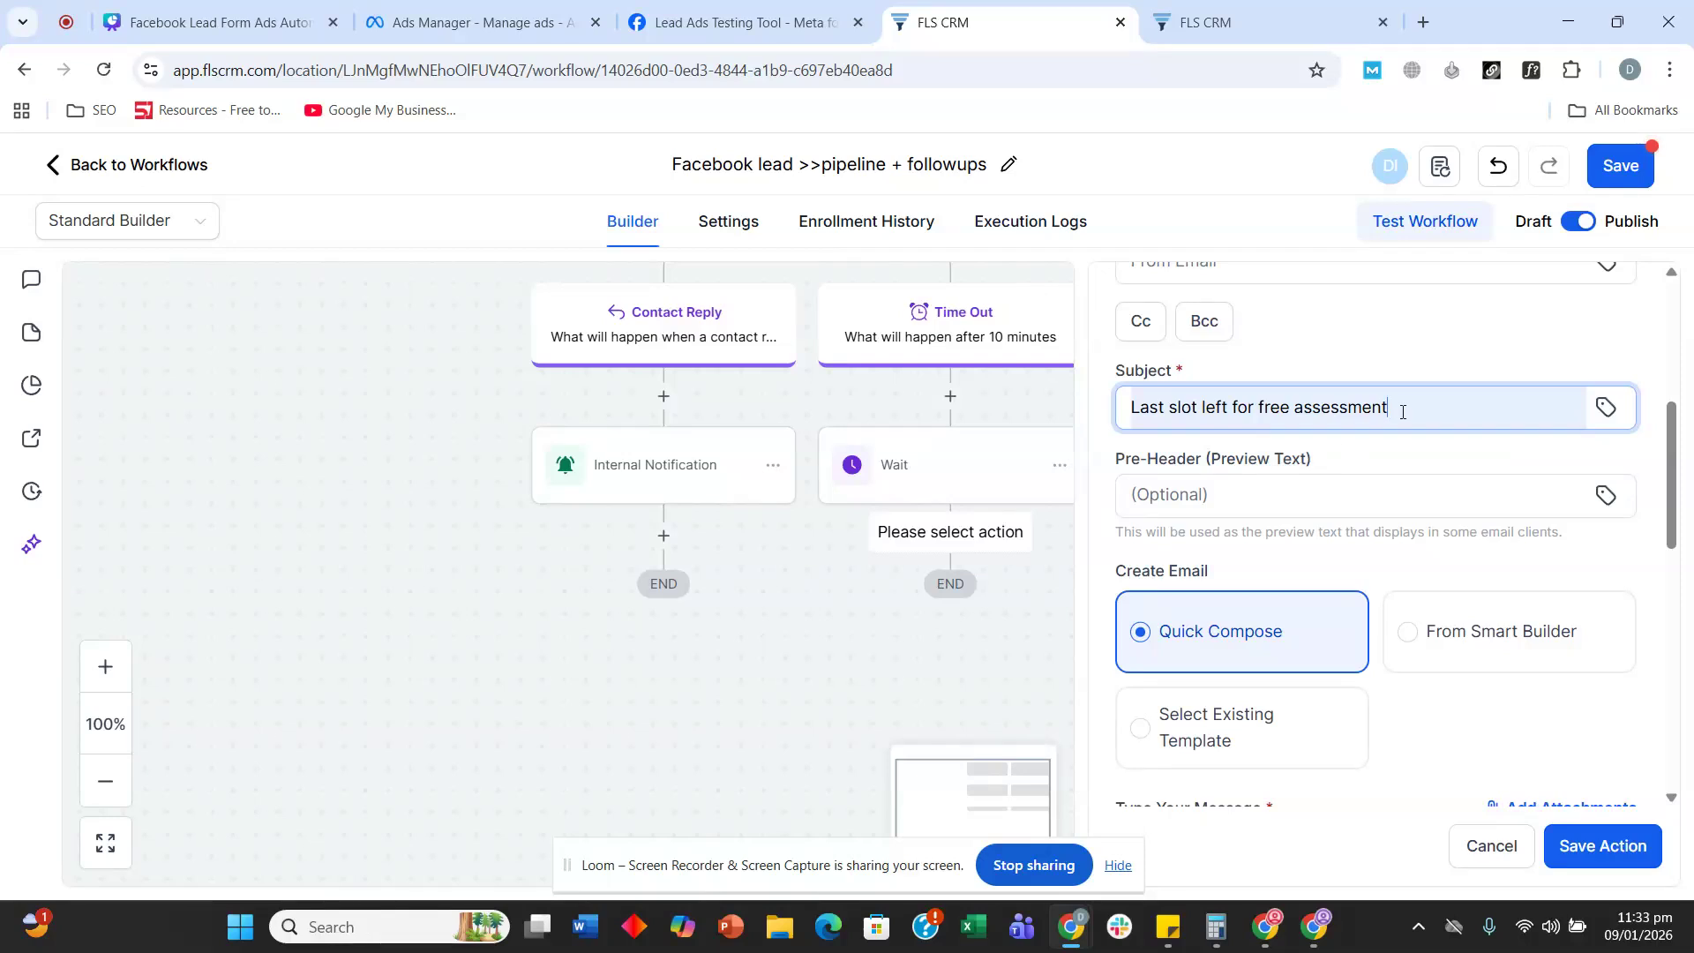
{"action": "type", "text": "of snoo"}
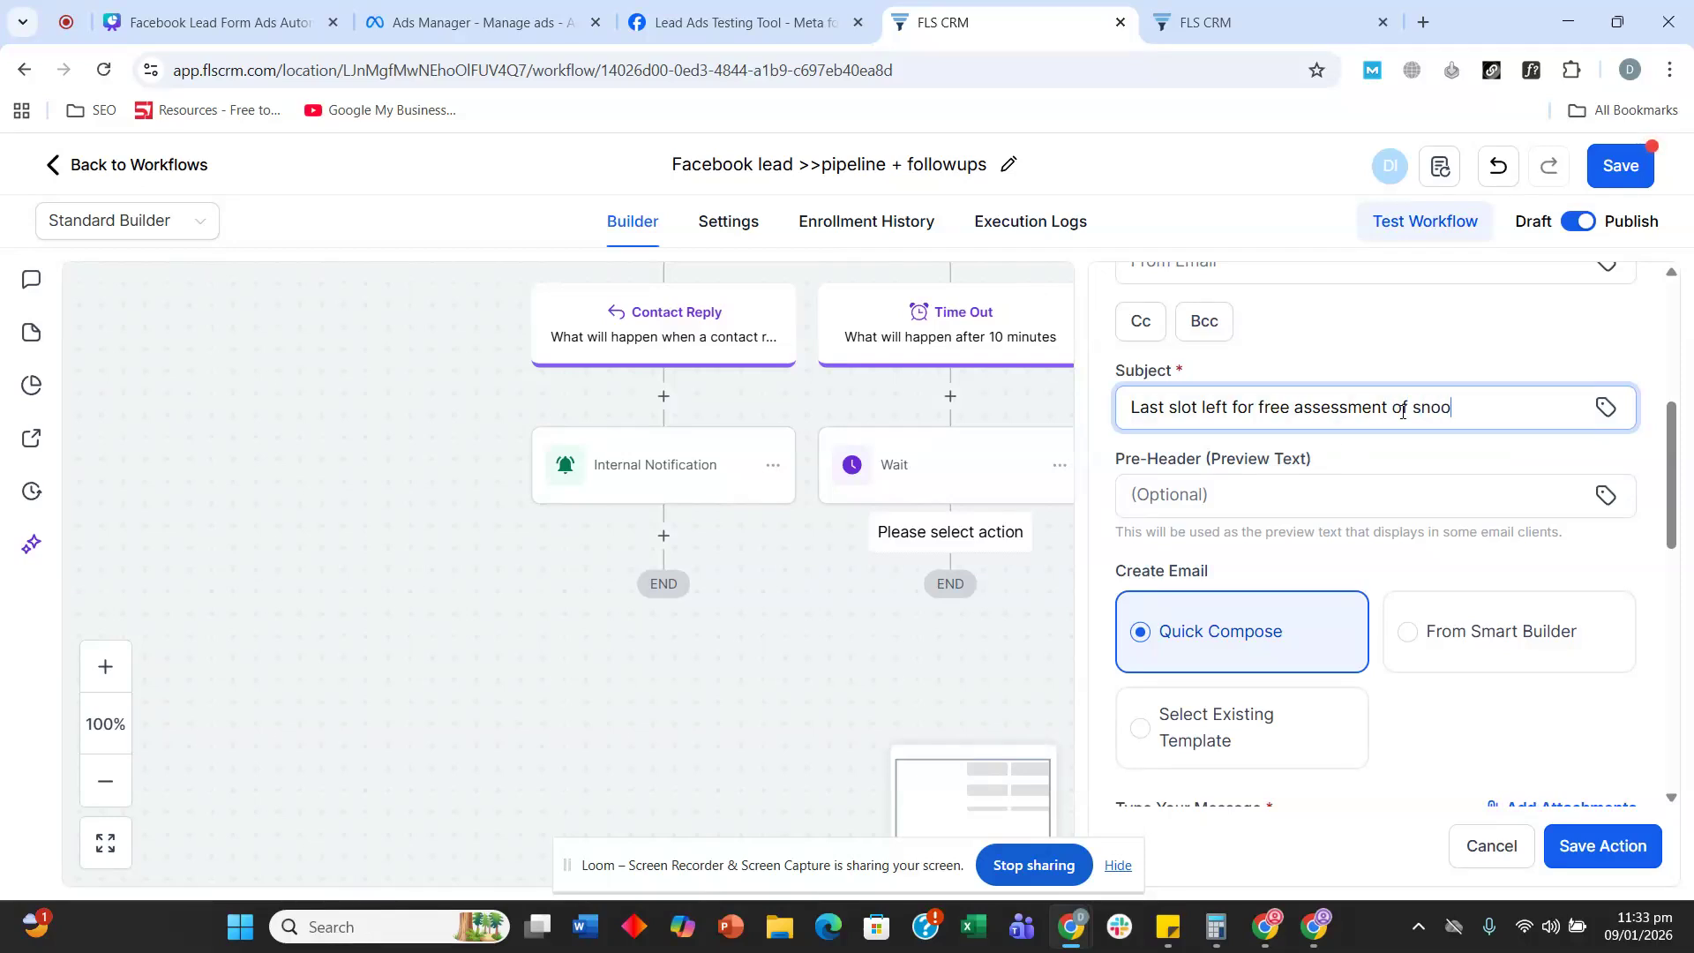
{"action": "type", "text": "ke"}
{"action": "type", "text": "r's tab"}
{"action": "type", "text": "anl"}
{"action": "type", "text": "e's cloth"}
- Copy the subject into the email's message, add "If you are interested please reply with book." below it, and save the action
{"action": "key", "text": "ctrl+a"}
{"action": "key", "text": "ctrl+c"}
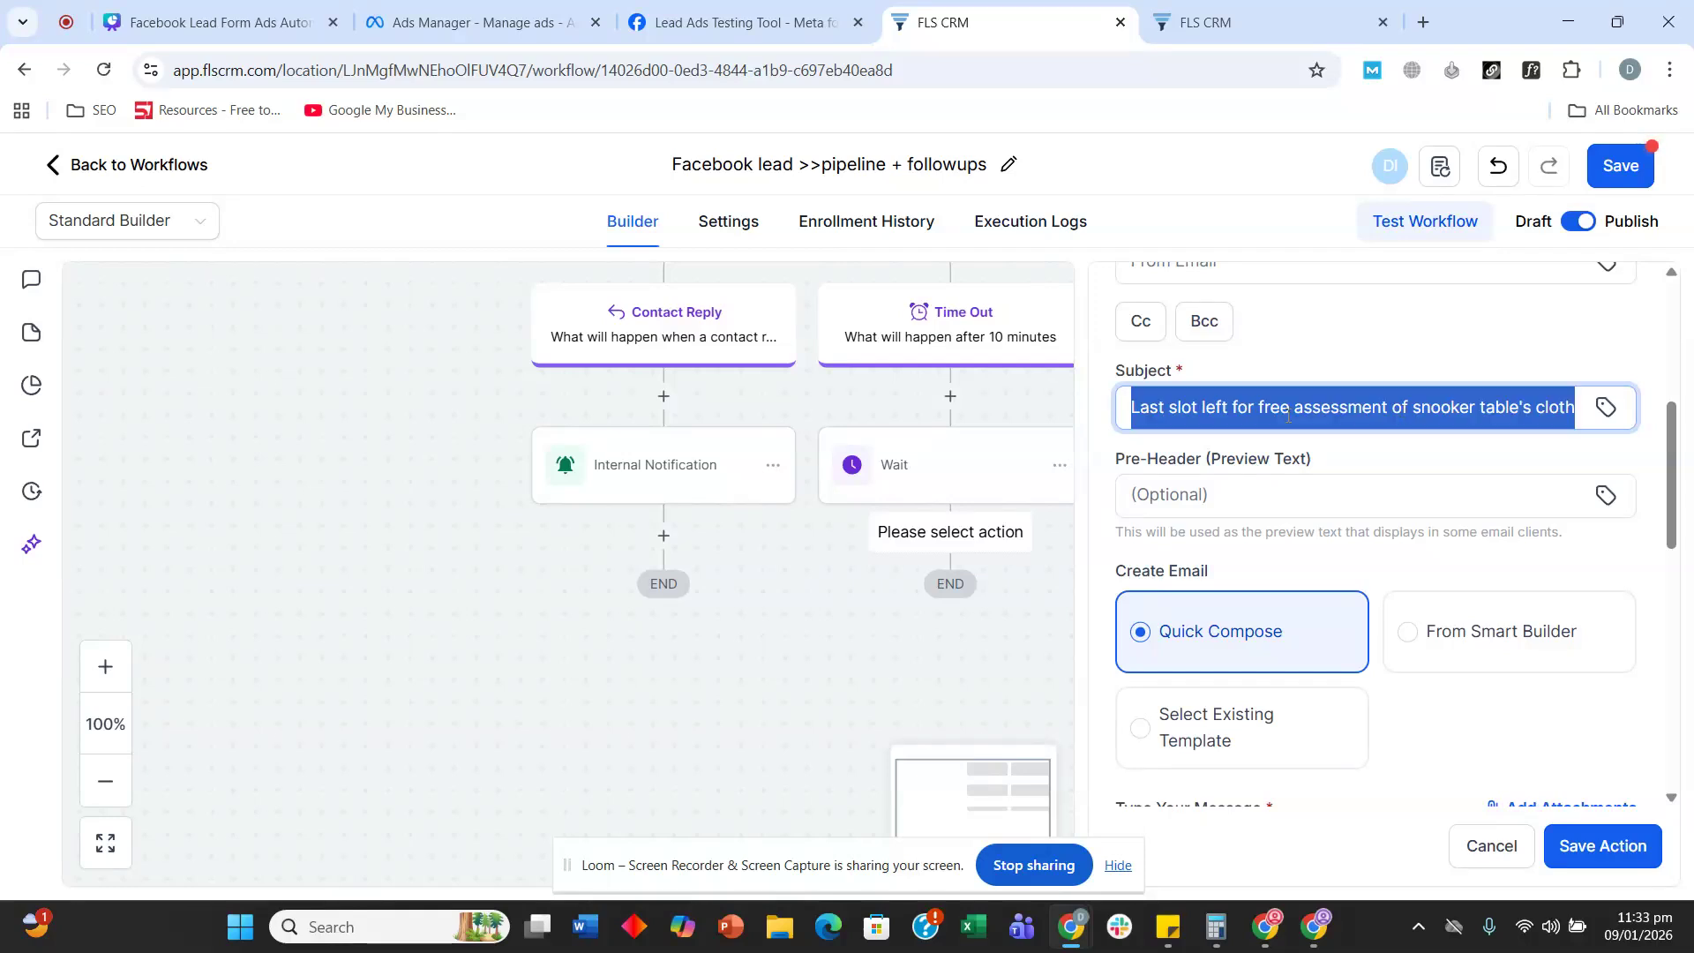
{"action": "scroll", "coordinate": [1403, 529], "scroll_direction": "down", "scroll_amount": 4}
{"action": "left_click", "coordinate": [1184, 701]}
{"action": "key", "text": "ctrl+v"}
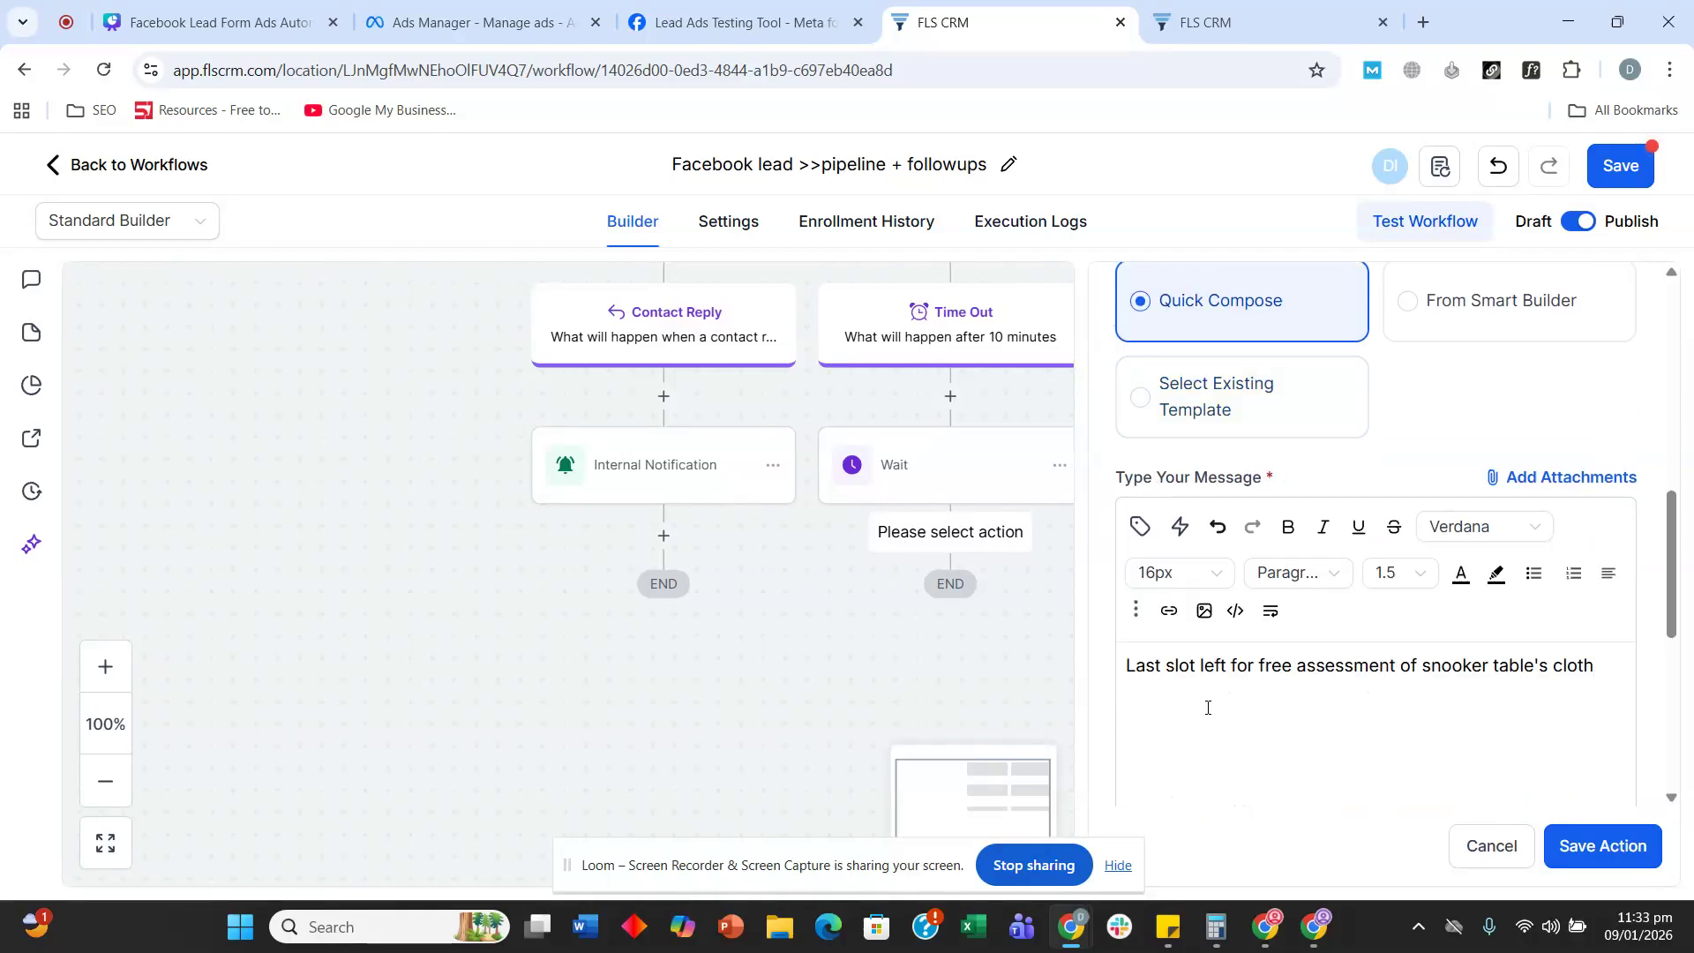
{"action": "type", "text": "If you are interested plead"}
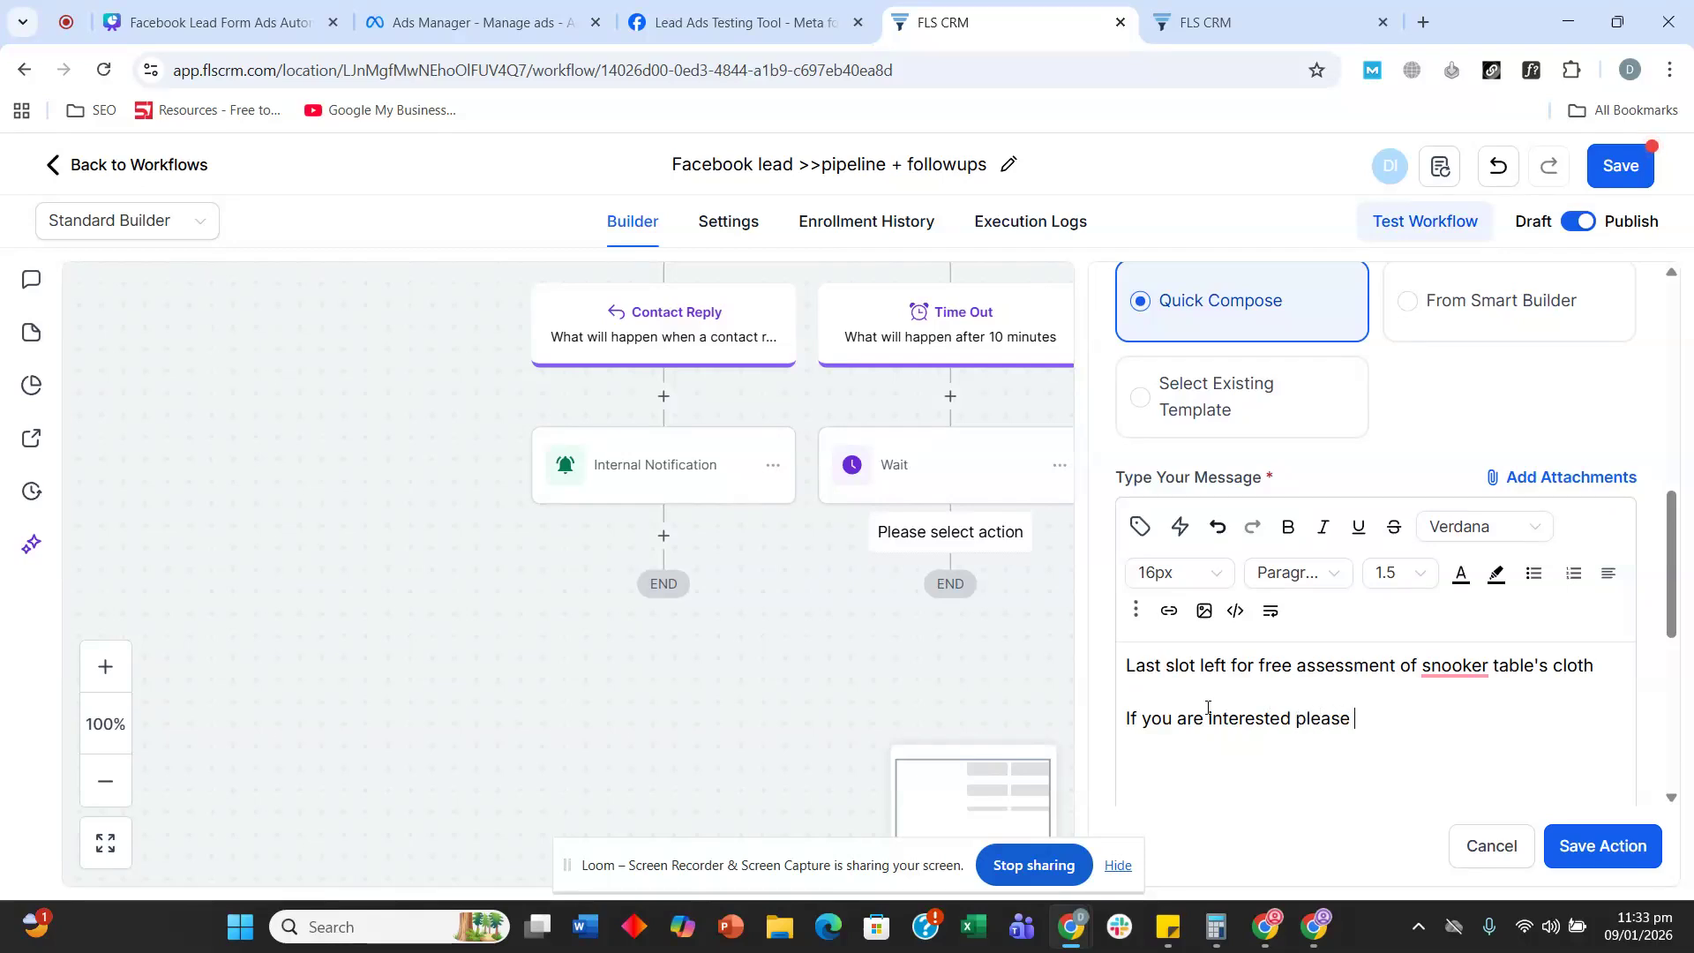
{"action": "type", "text": "e reply with book."}
{"action": "left_click", "coordinate": [1599, 846]}
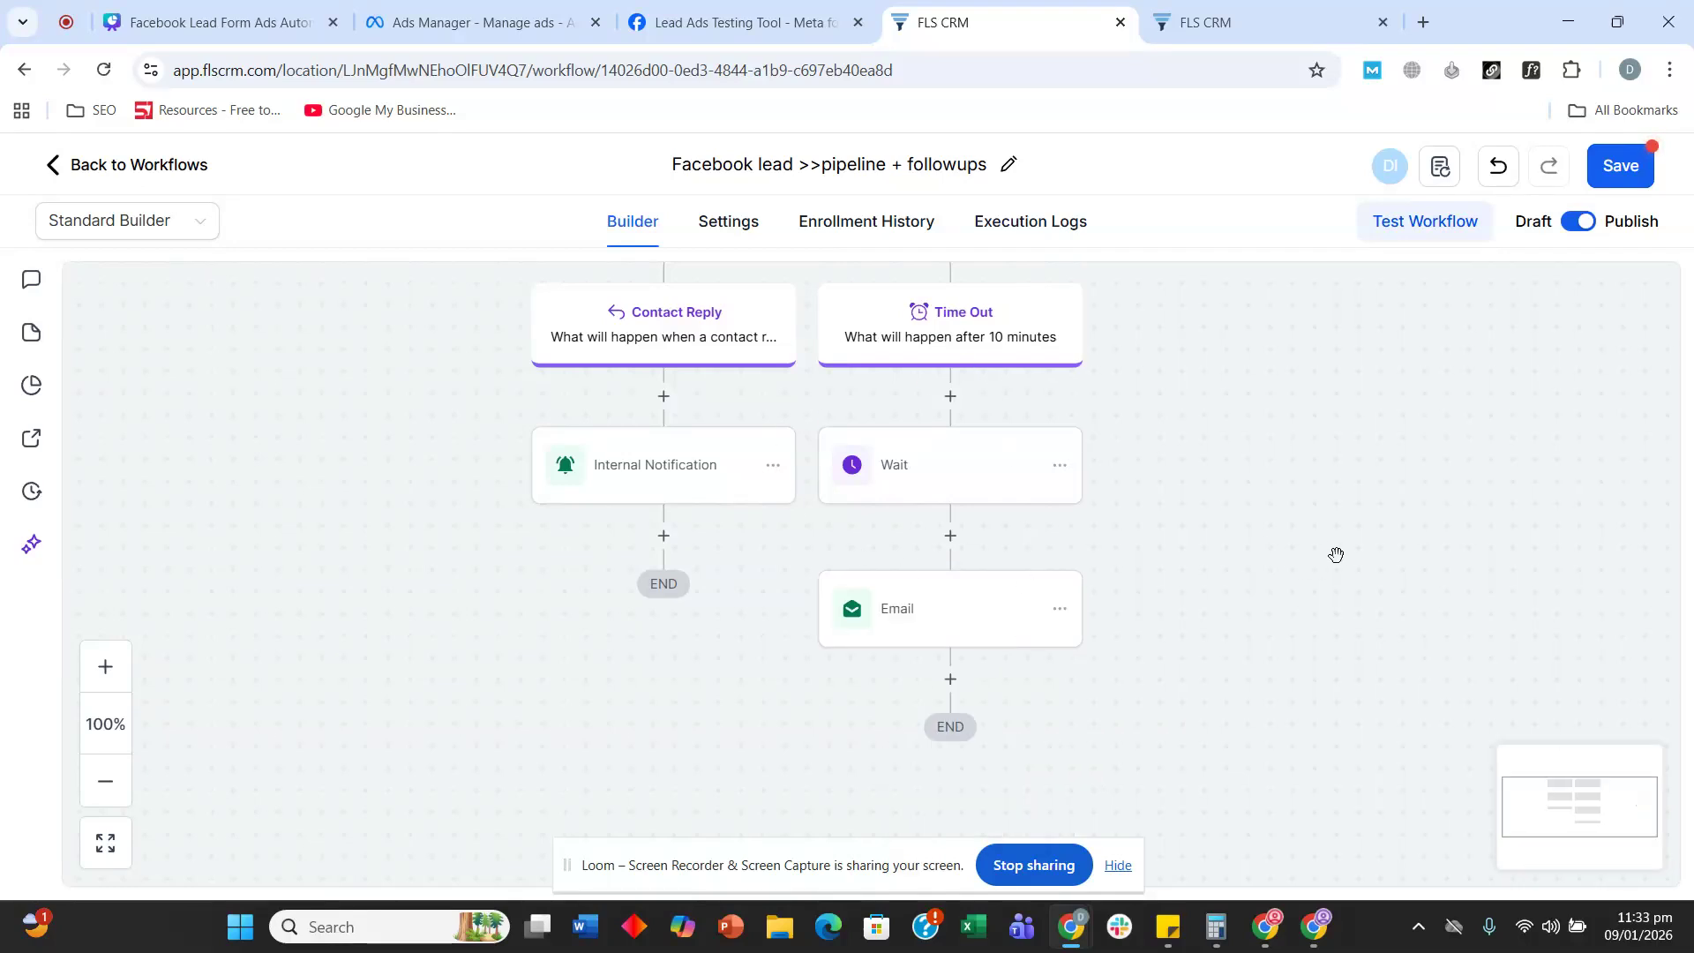
- Insert an If / Else action between the Contact Reply branch and its Internal Notification
{"action": "left_click_drag", "start_coordinate": [1336, 500], "coordinate": [1336, 555]}
{"action": "mouse_move", "coordinate": [1266, 596]}
{"action": "left_mouse_down"}
{"action": "mouse_move", "coordinate": [1282, 529]}
{"action": "mouse_move", "coordinate": [1283, 605]}
{"action": "mouse_move", "coordinate": [1269, 588]}
{"action": "left_mouse_up"}
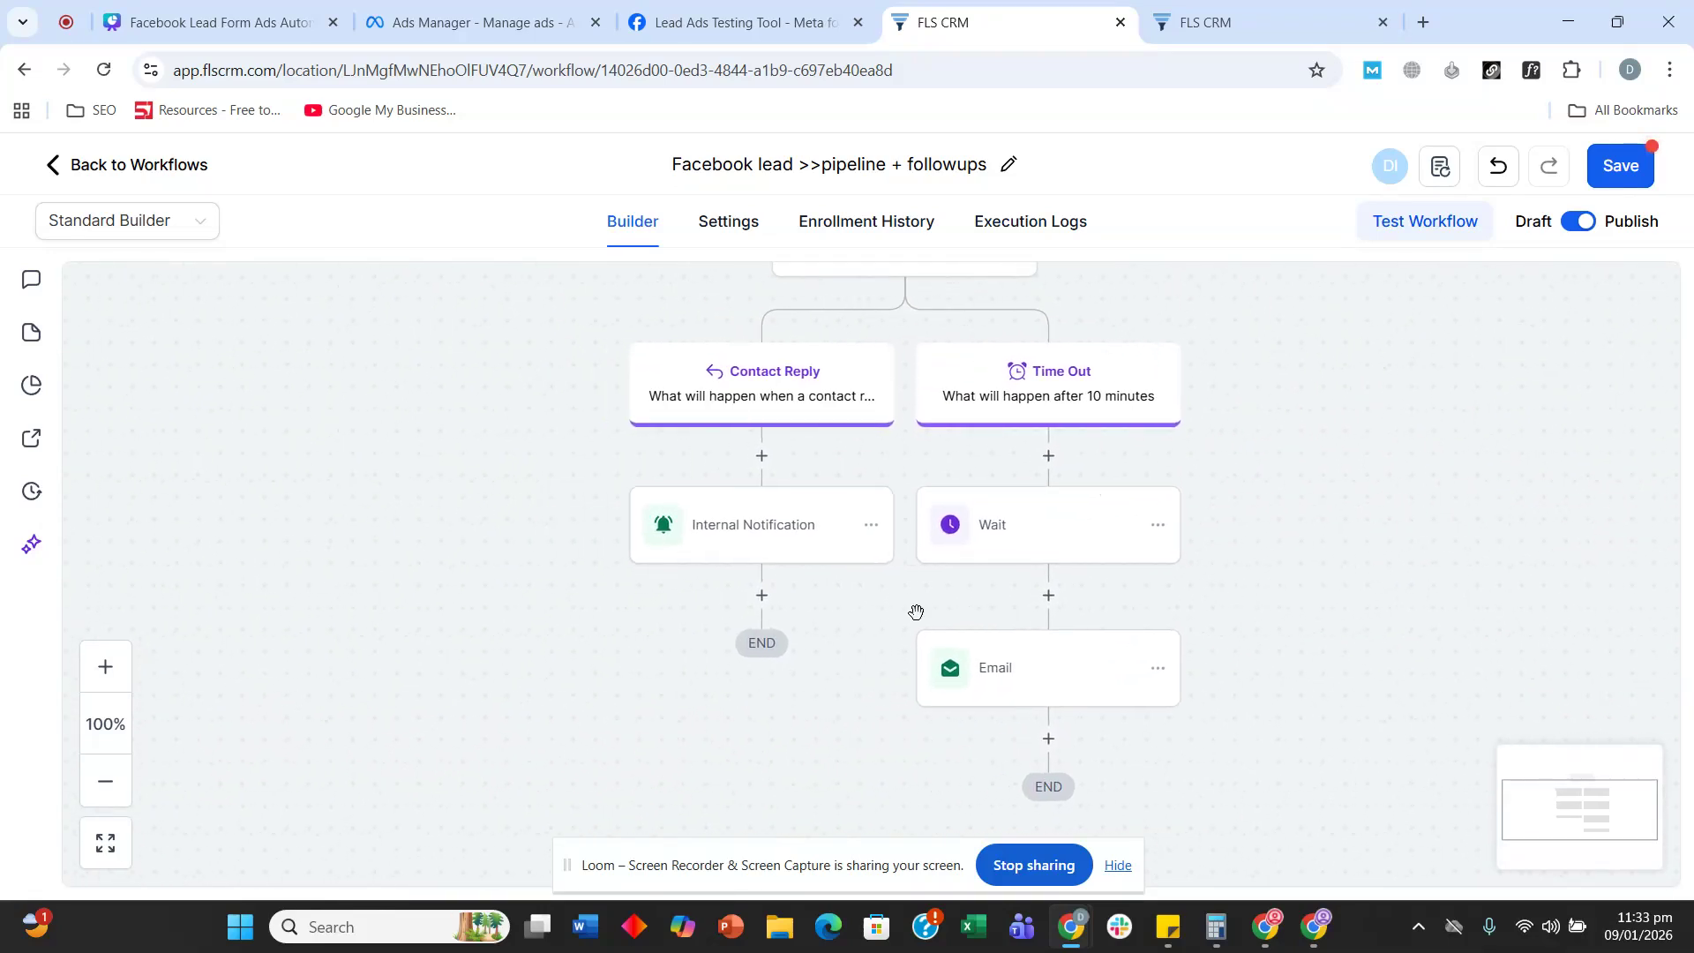
{"action": "left_click_drag", "start_coordinate": [434, 473], "coordinate": [402, 587]}
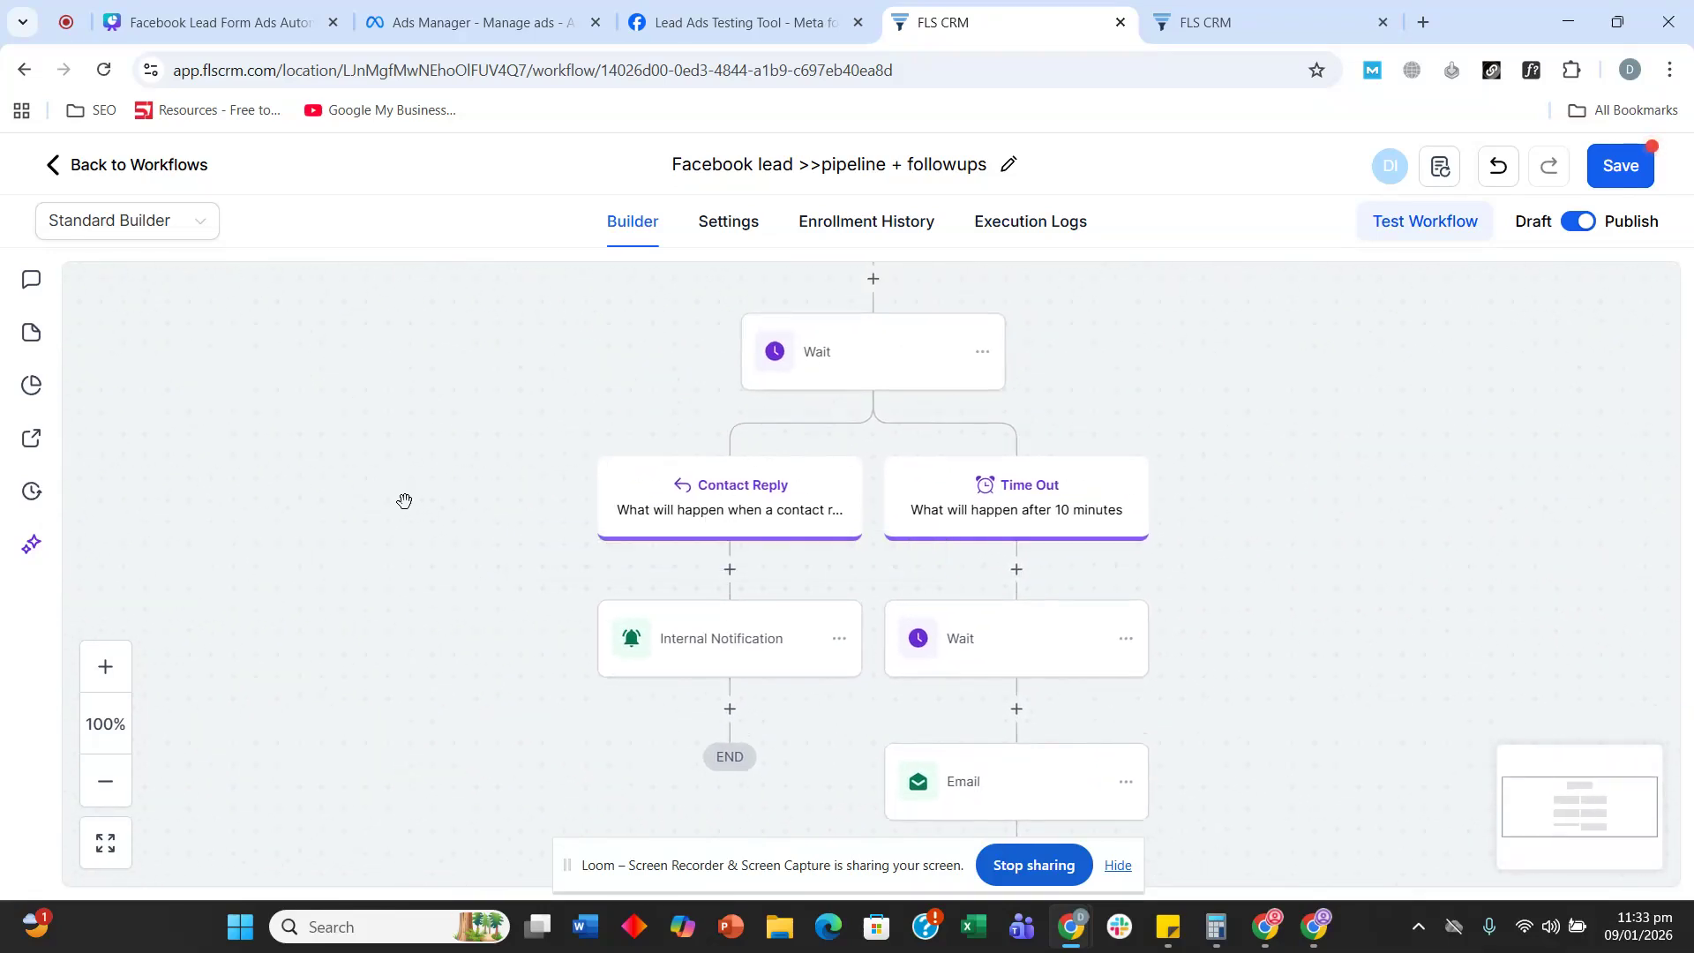
{"action": "left_click_drag", "start_coordinate": [404, 501], "coordinate": [423, 427]}
{"action": "left_click_drag", "start_coordinate": [574, 465], "coordinate": [487, 436]}
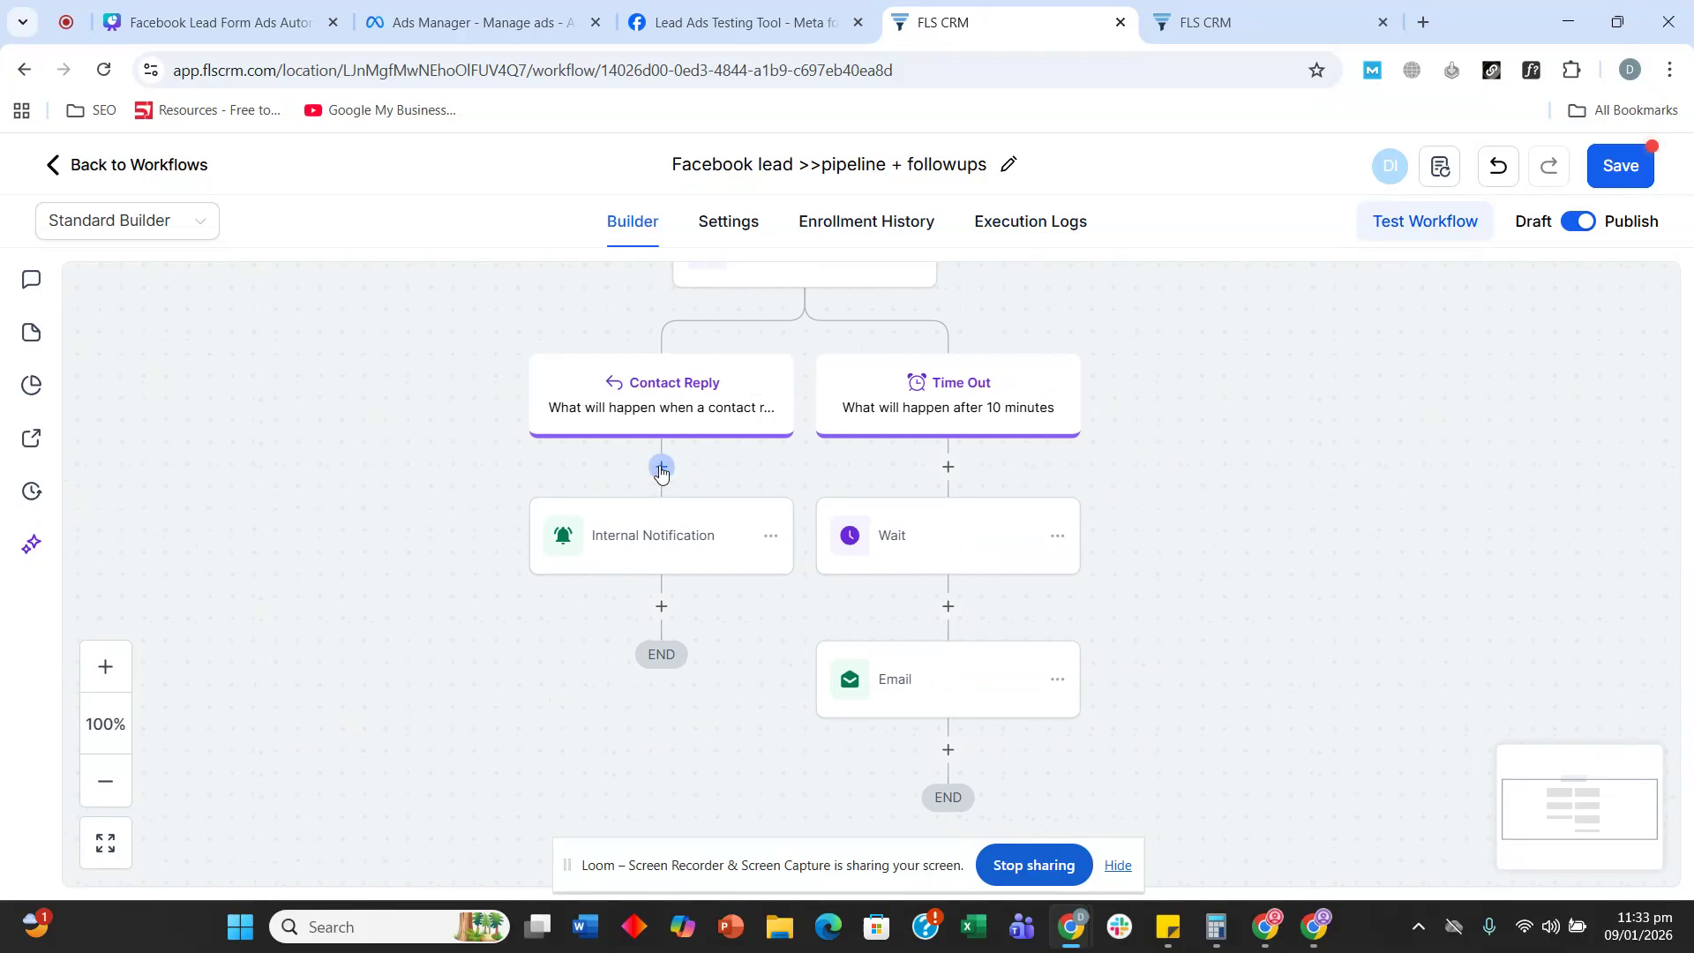
{"action": "left_click", "coordinate": [661, 468]}
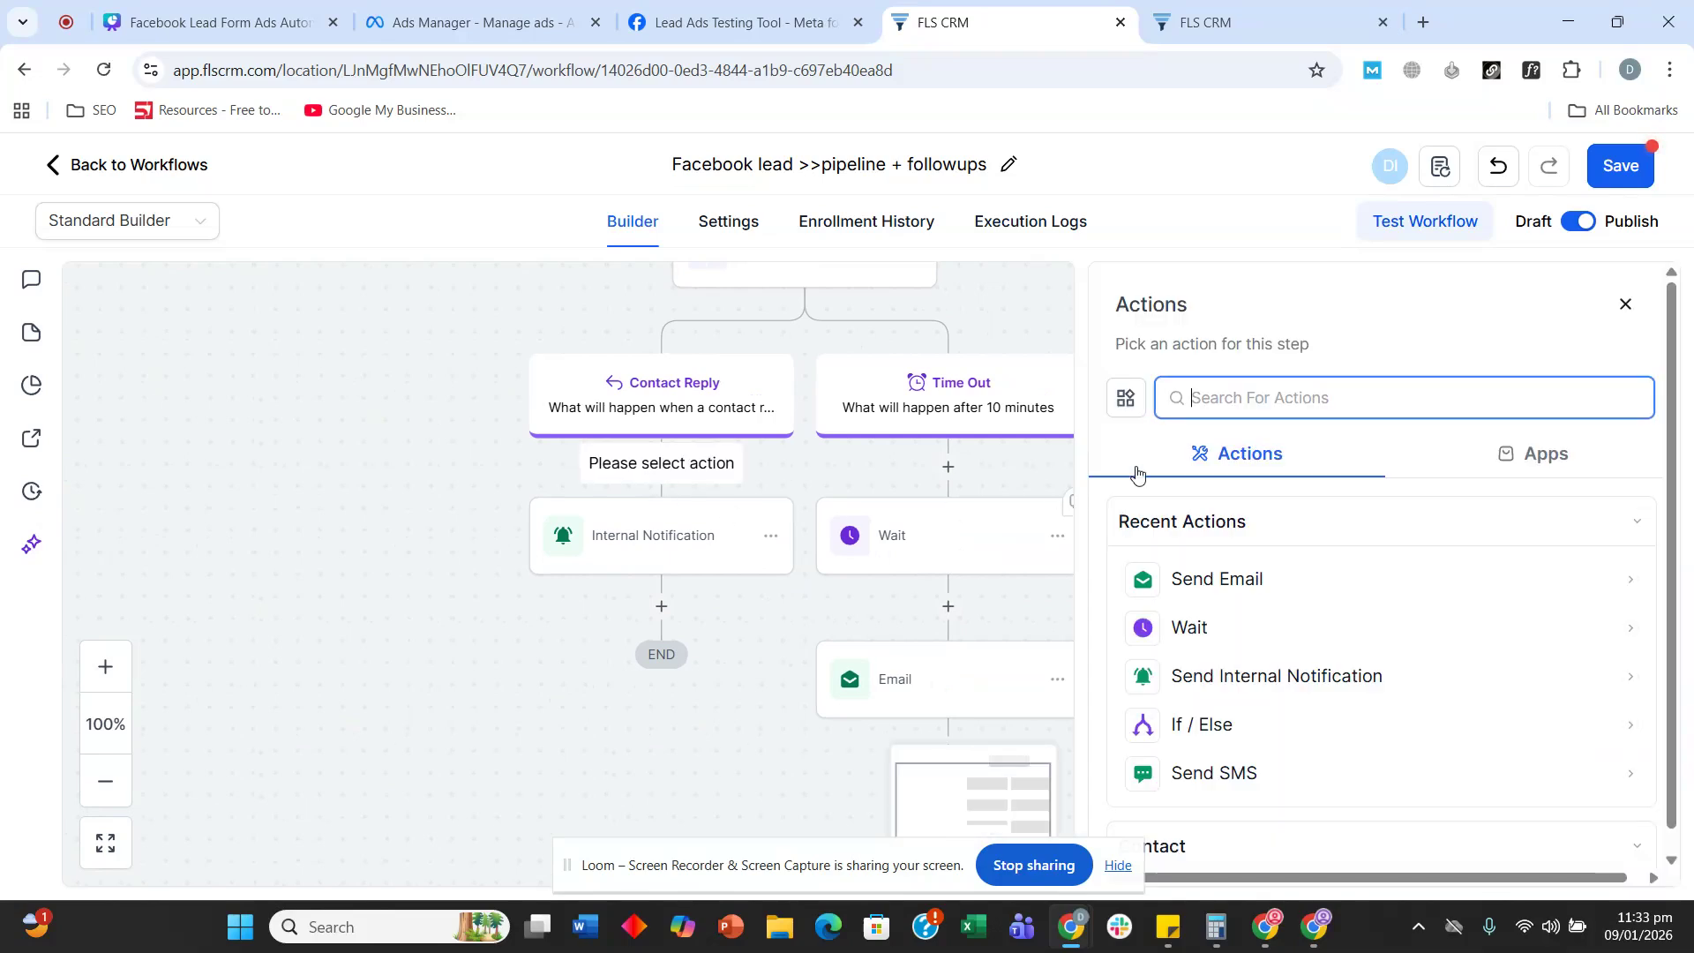
{"action": "left_click", "coordinate": [1246, 737]}
{"action": "scroll", "coordinate": [1035, 490], "scroll_direction": "down", "scroll_amount": 3}
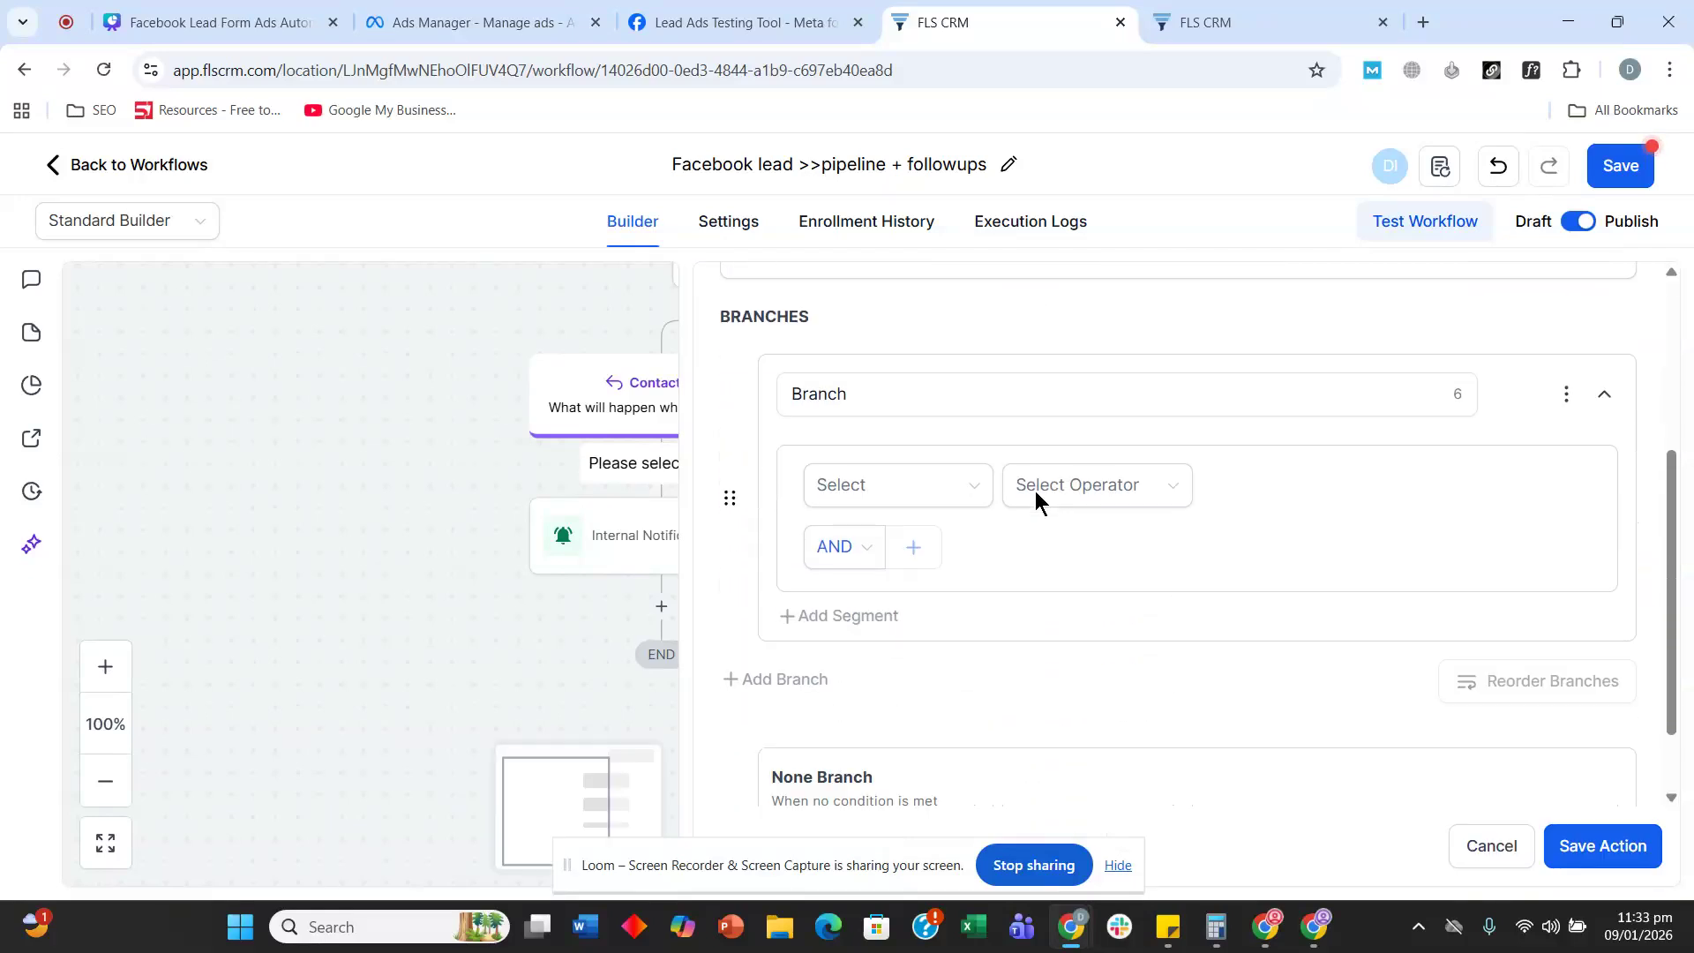
- Set the branch condition to Contact Reply's Intent Type Is Positive/Yes and save the action
{"action": "left_click", "coordinate": [889, 480]}
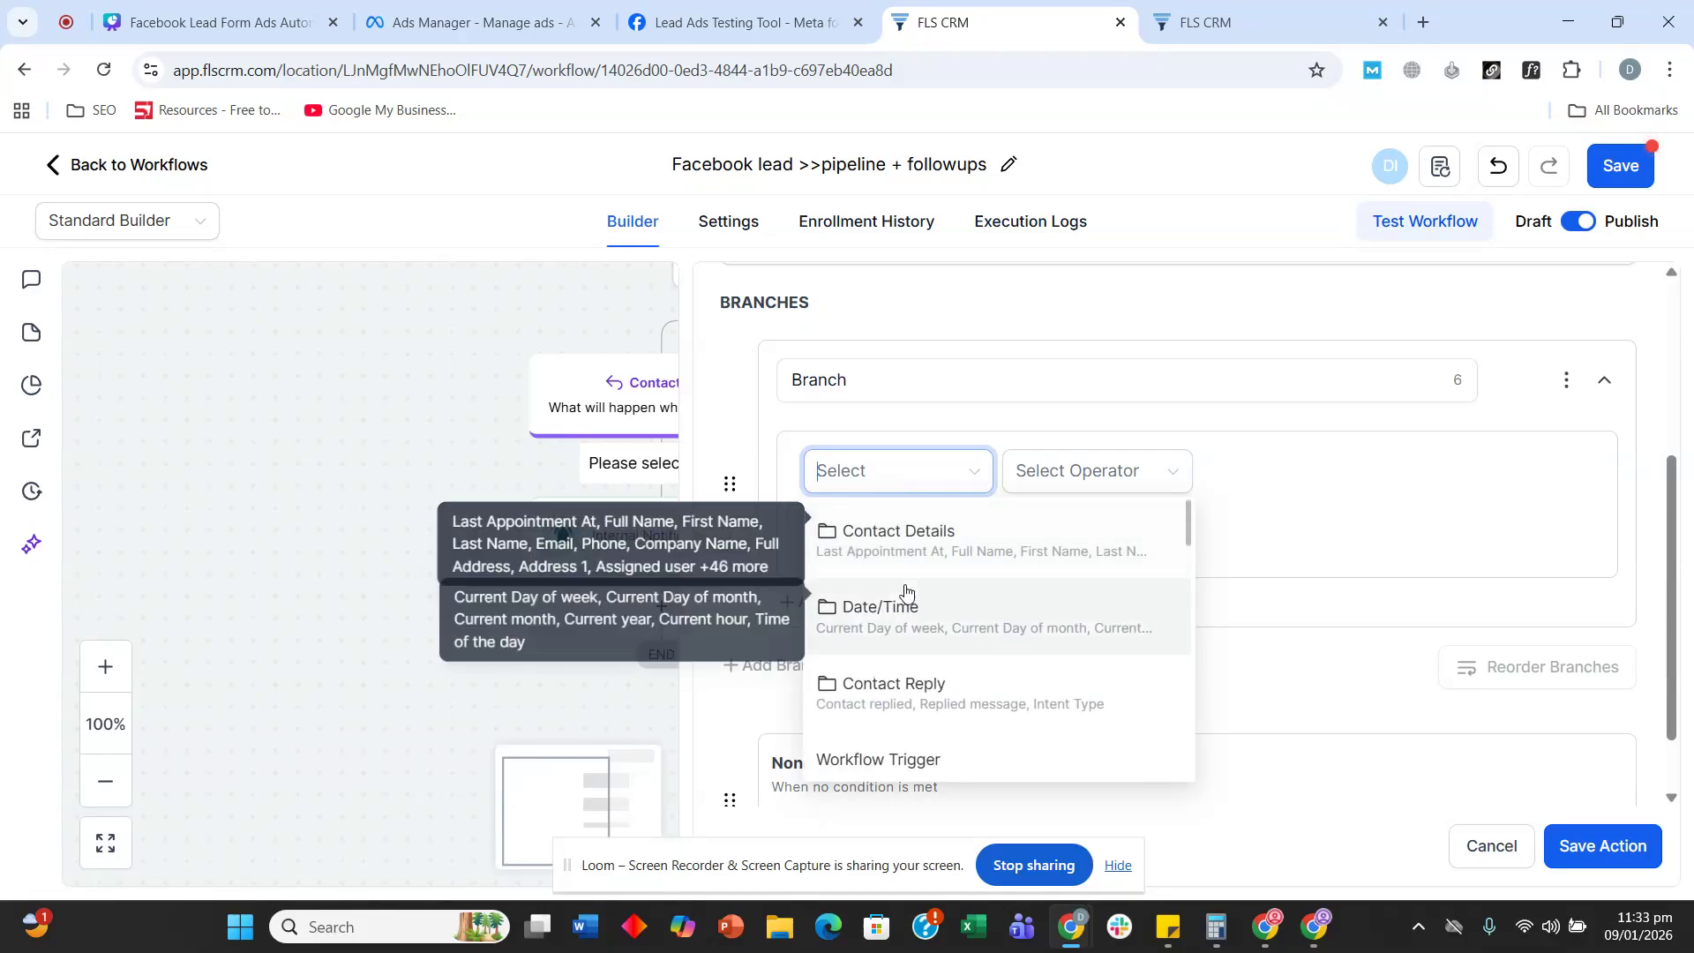
{"action": "left_click", "coordinate": [983, 684]}
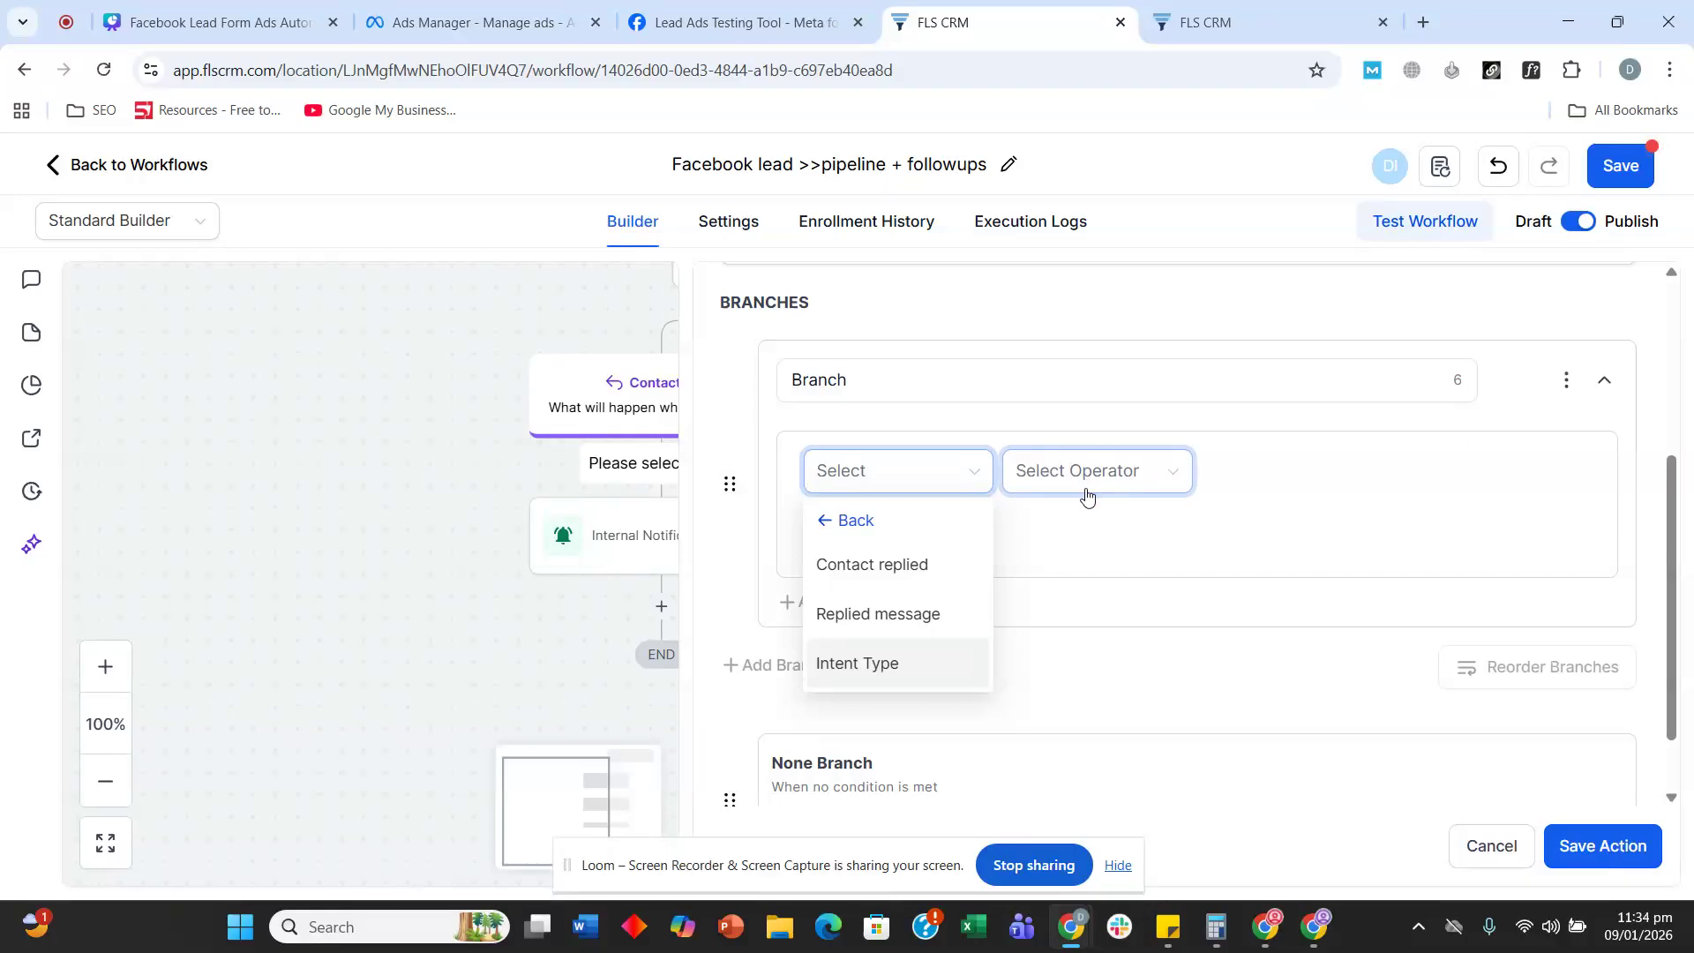
{"action": "left_click", "coordinate": [930, 663]}
{"action": "left_click", "coordinate": [1125, 470]}
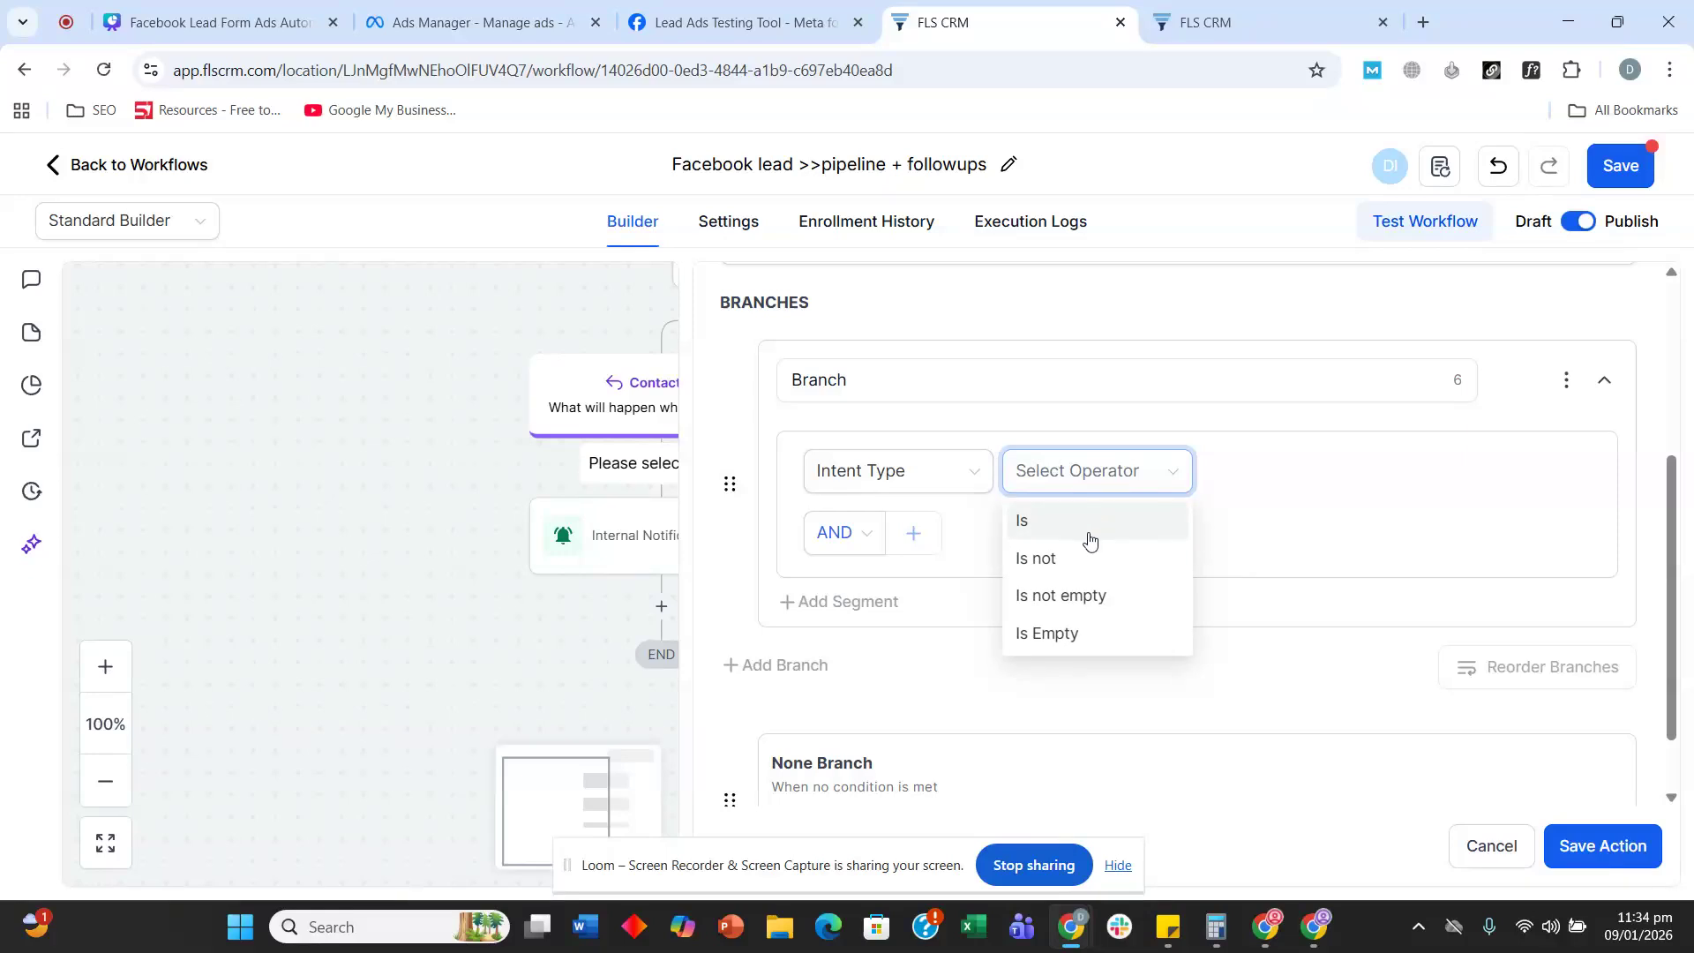
{"action": "left_click", "coordinate": [1091, 523]}
{"action": "left_click", "coordinate": [1347, 490]}
{"action": "left_click", "coordinate": [1341, 523]}
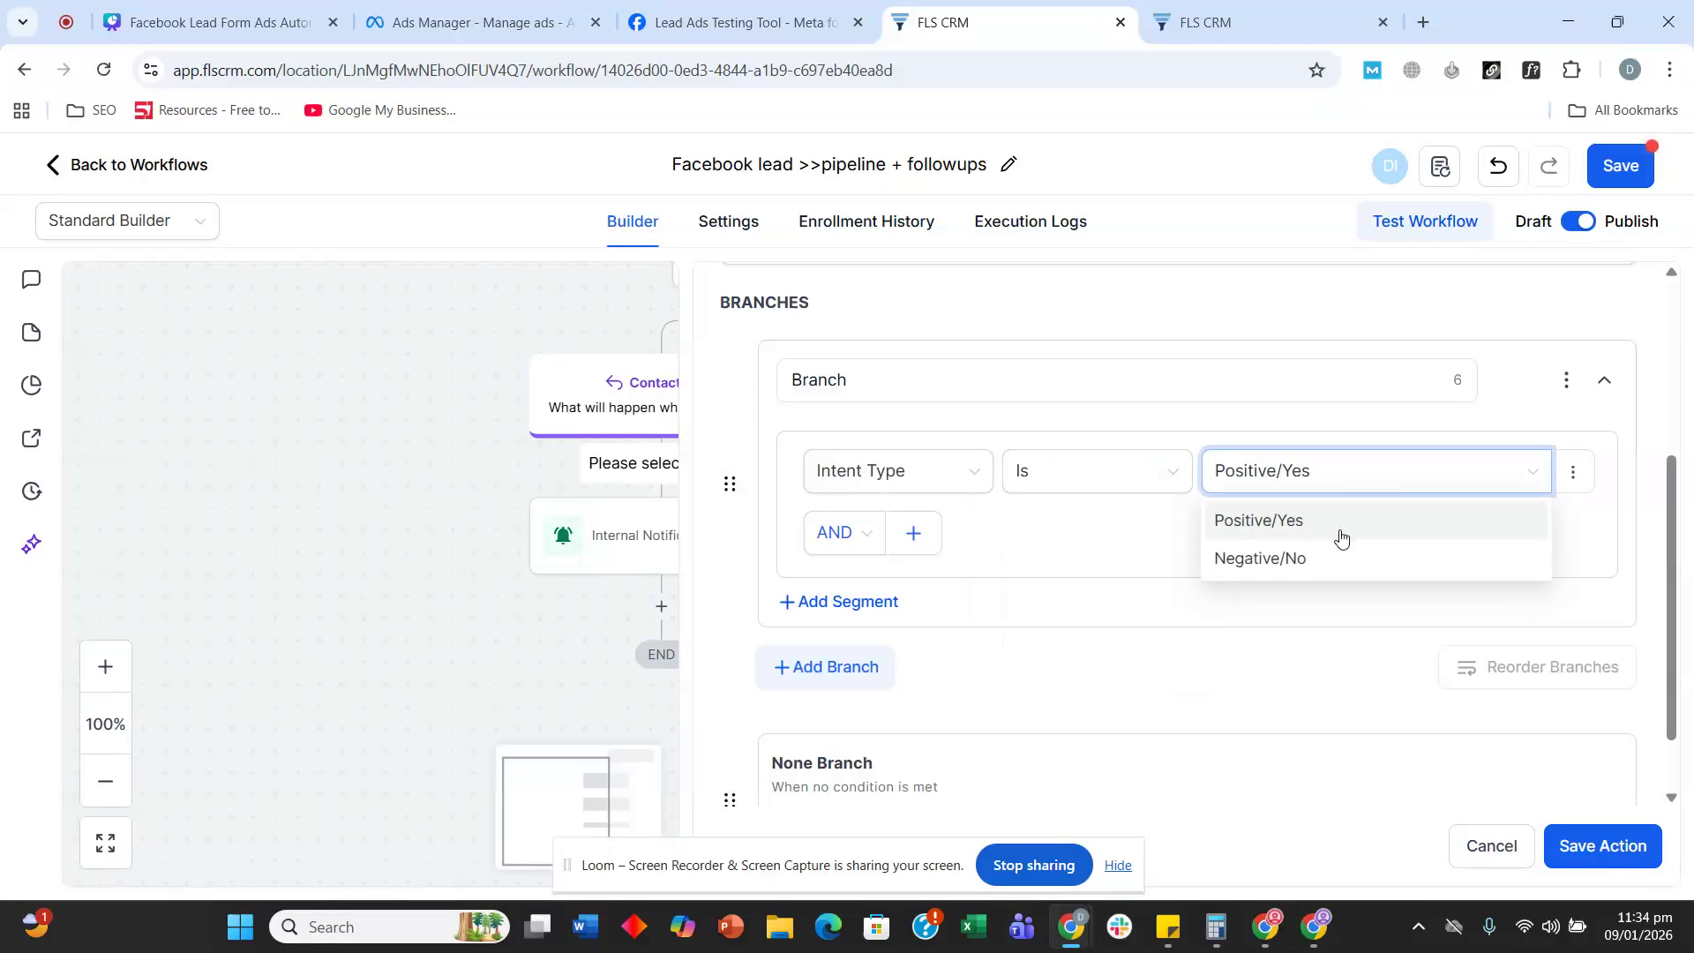
{"action": "left_click", "coordinate": [1493, 832]}
- Examine the workflow's Positive/Yes and None branches and open the choice of actions for the None branch
{"action": "left_click_drag", "start_coordinate": [572, 613], "coordinate": [1037, 444]}
{"action": "left_click_drag", "start_coordinate": [940, 649], "coordinate": [1402, 385]}
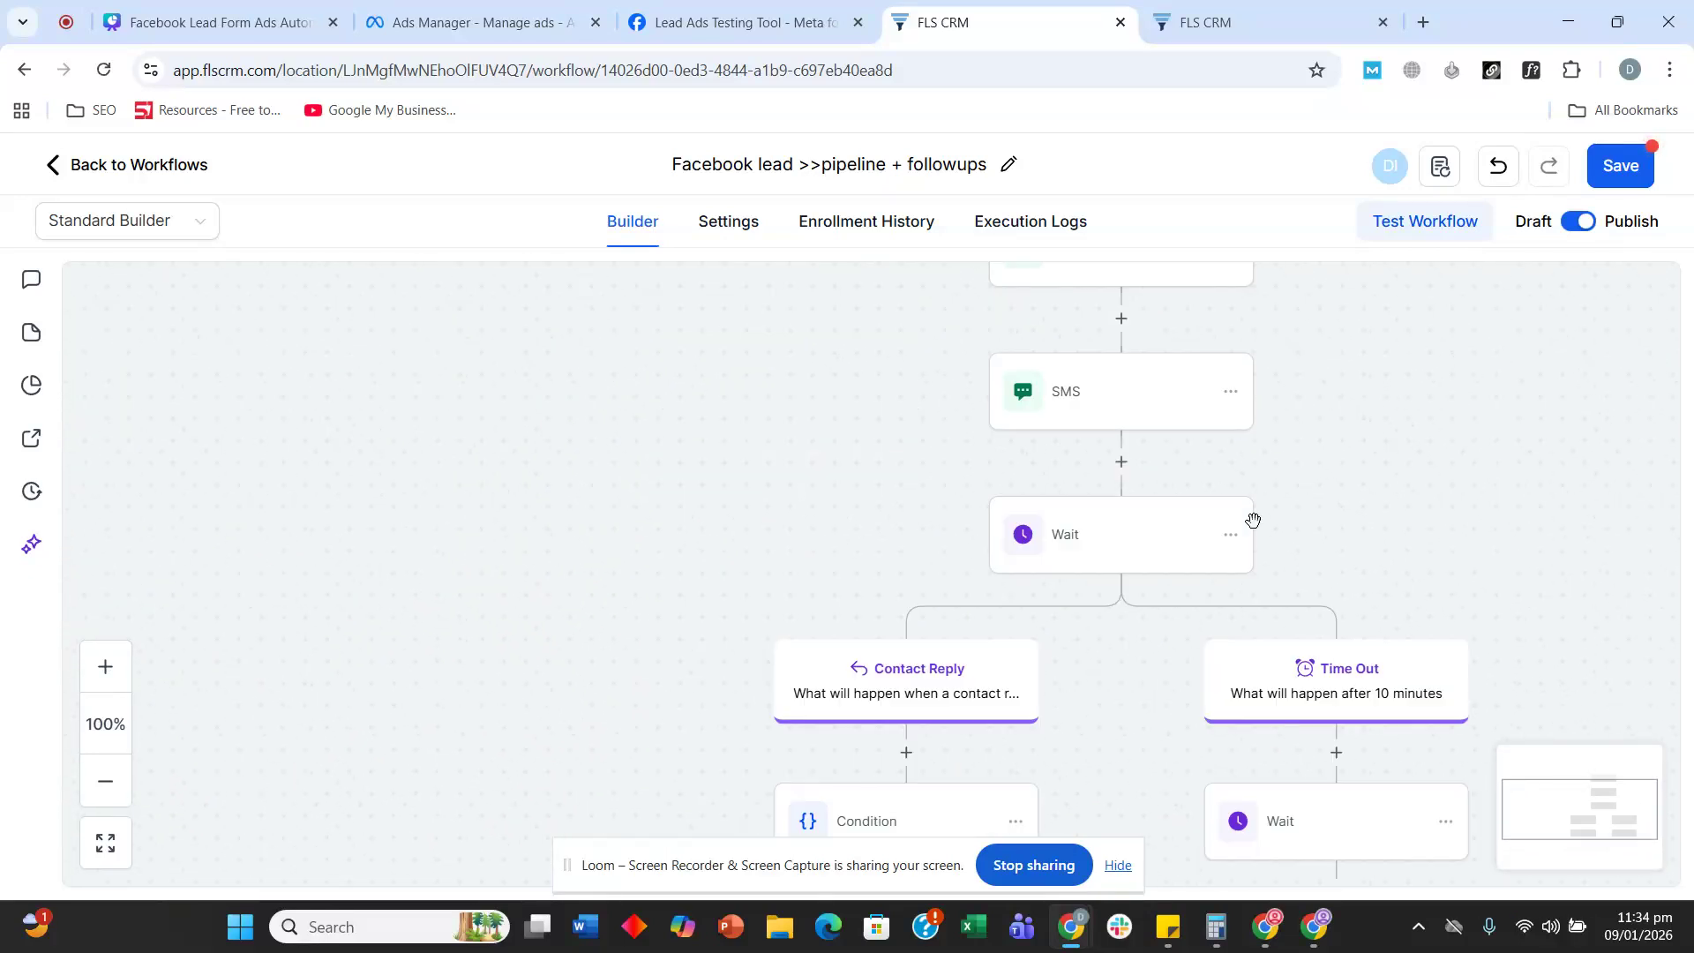
{"action": "left_click_drag", "start_coordinate": [843, 548], "coordinate": [892, 227]}
{"action": "left_click_drag", "start_coordinate": [514, 562], "coordinate": [503, 385]}
{"action": "left_click_drag", "start_coordinate": [558, 612], "coordinate": [505, 523]}
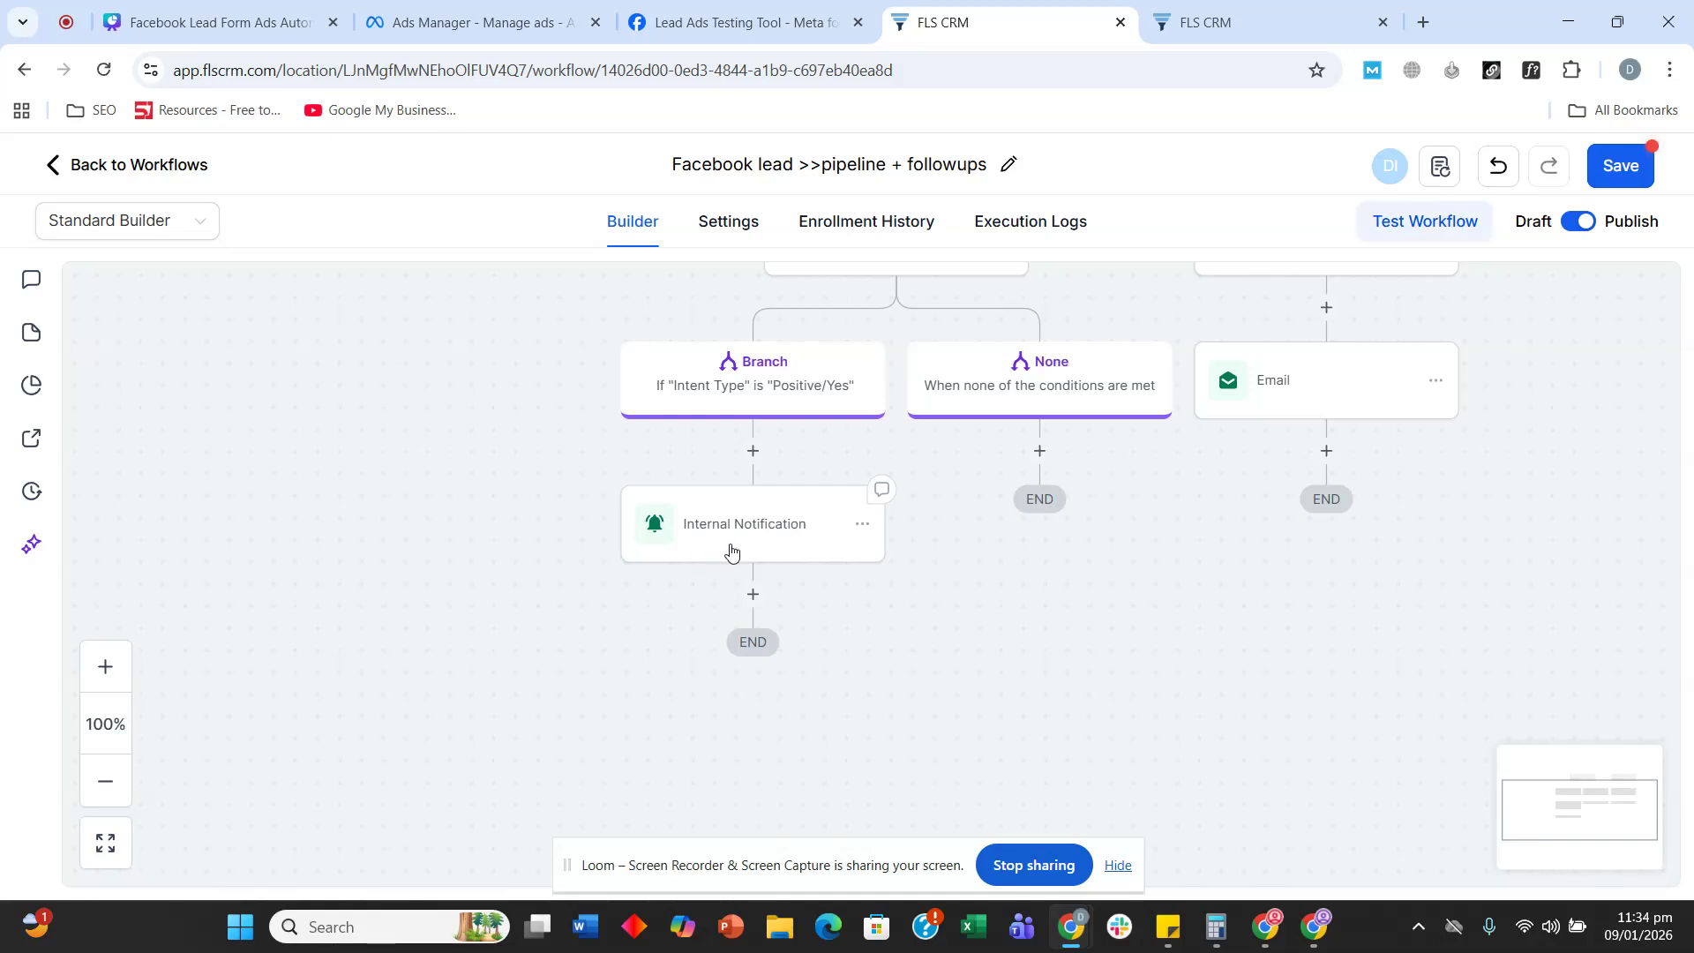
{"action": "left_click_drag", "start_coordinate": [1063, 596], "coordinate": [964, 592]}
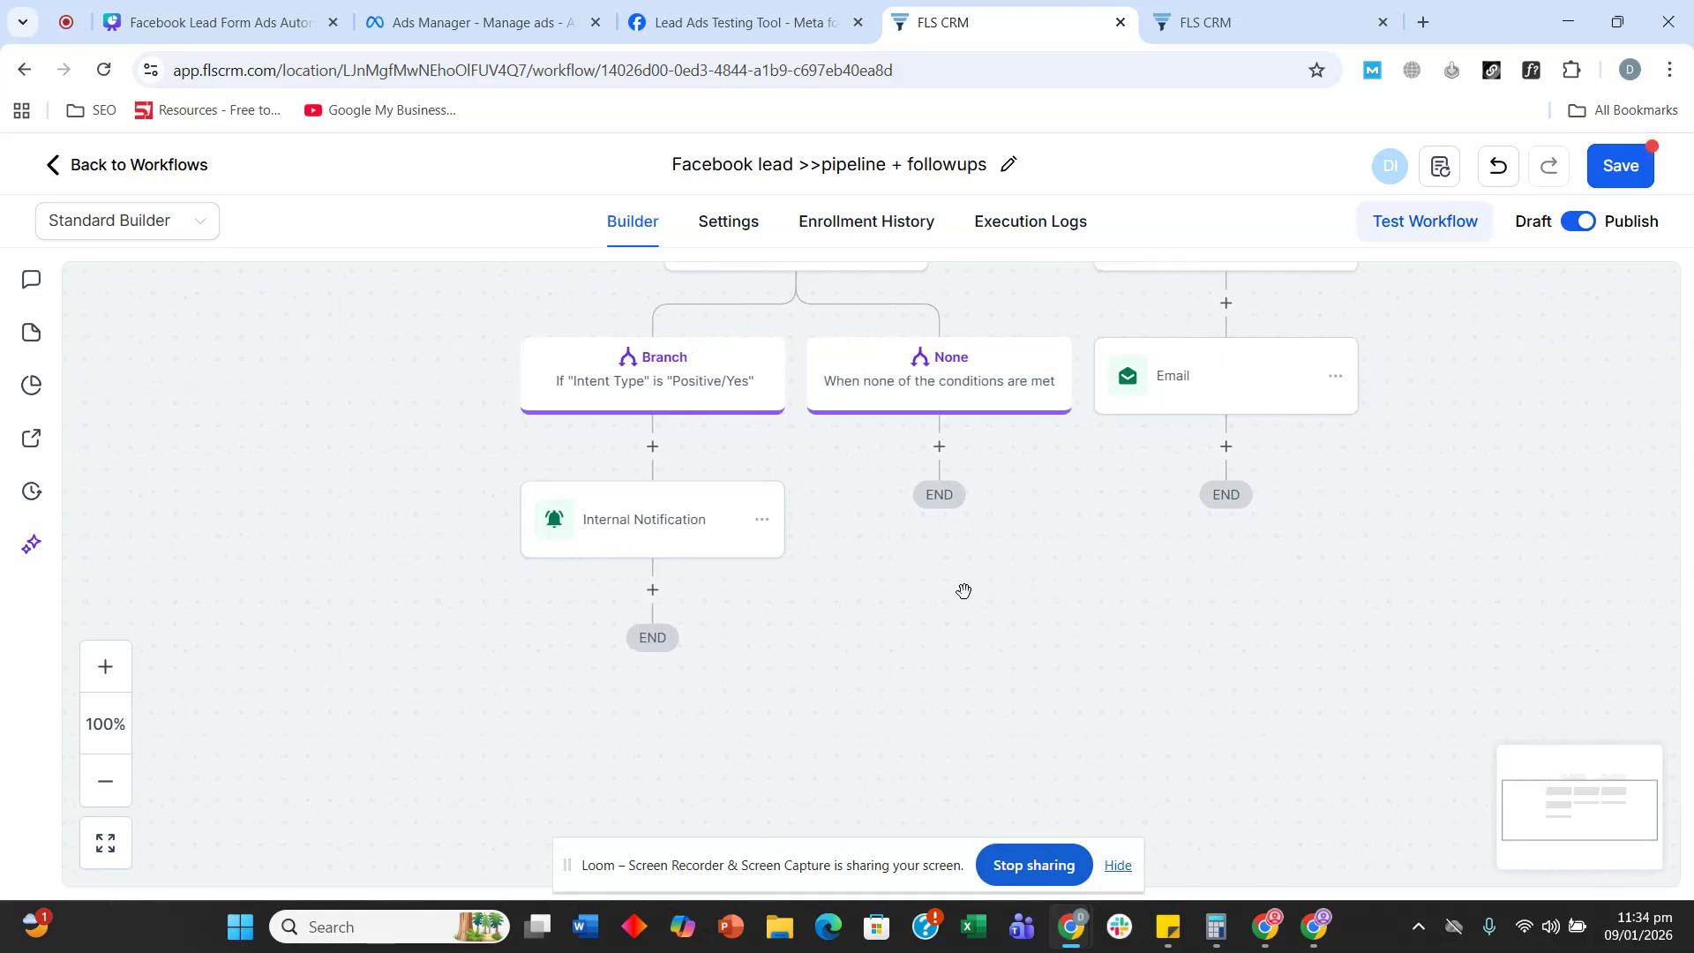
{"action": "left_click", "coordinate": [940, 448]}
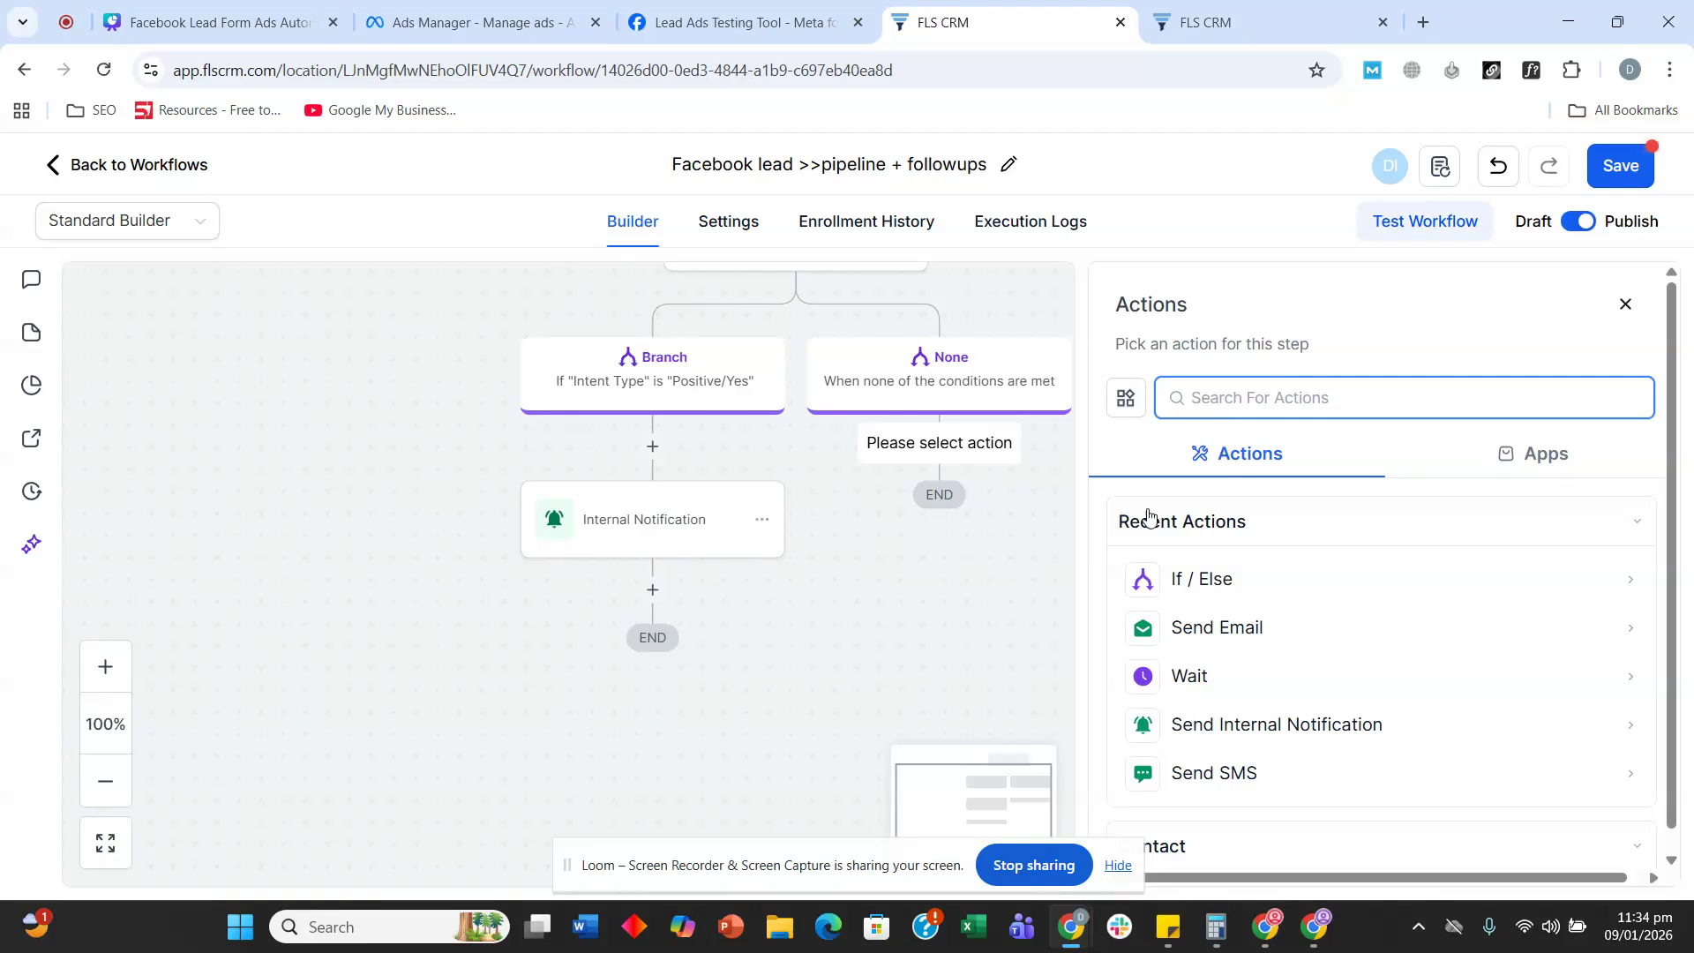
{"action": "left_click_drag", "start_coordinate": [960, 685], "coordinate": [870, 646]}
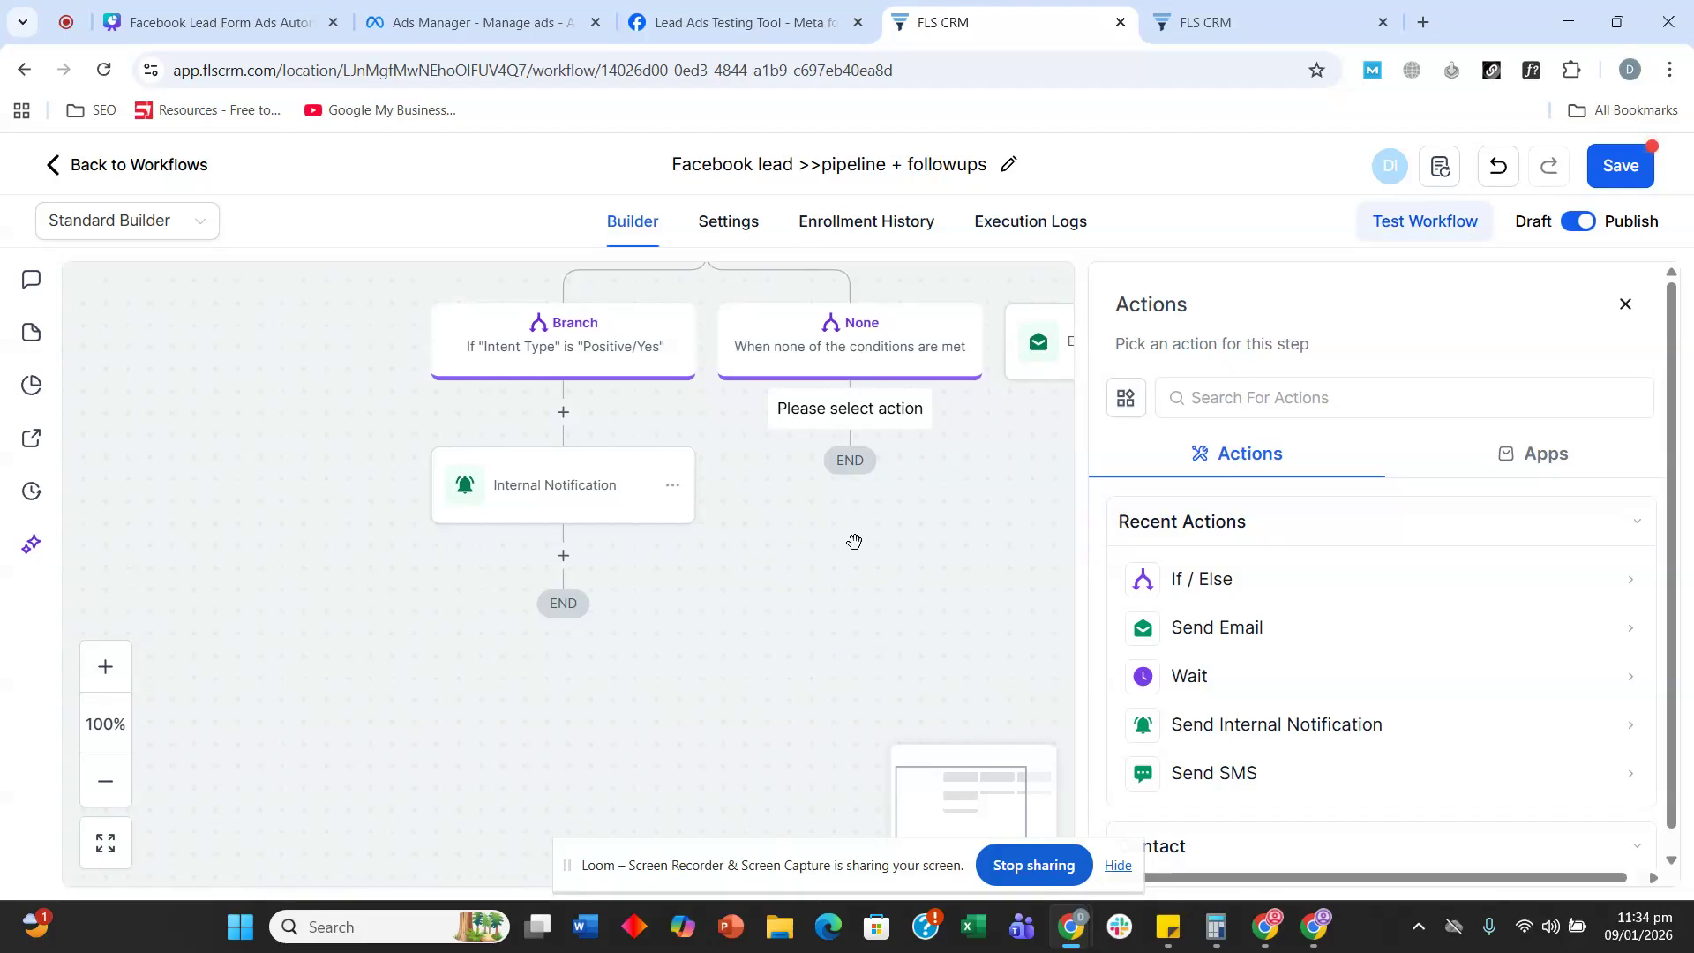
{"action": "left_click_drag", "start_coordinate": [864, 606], "coordinate": [860, 550]}
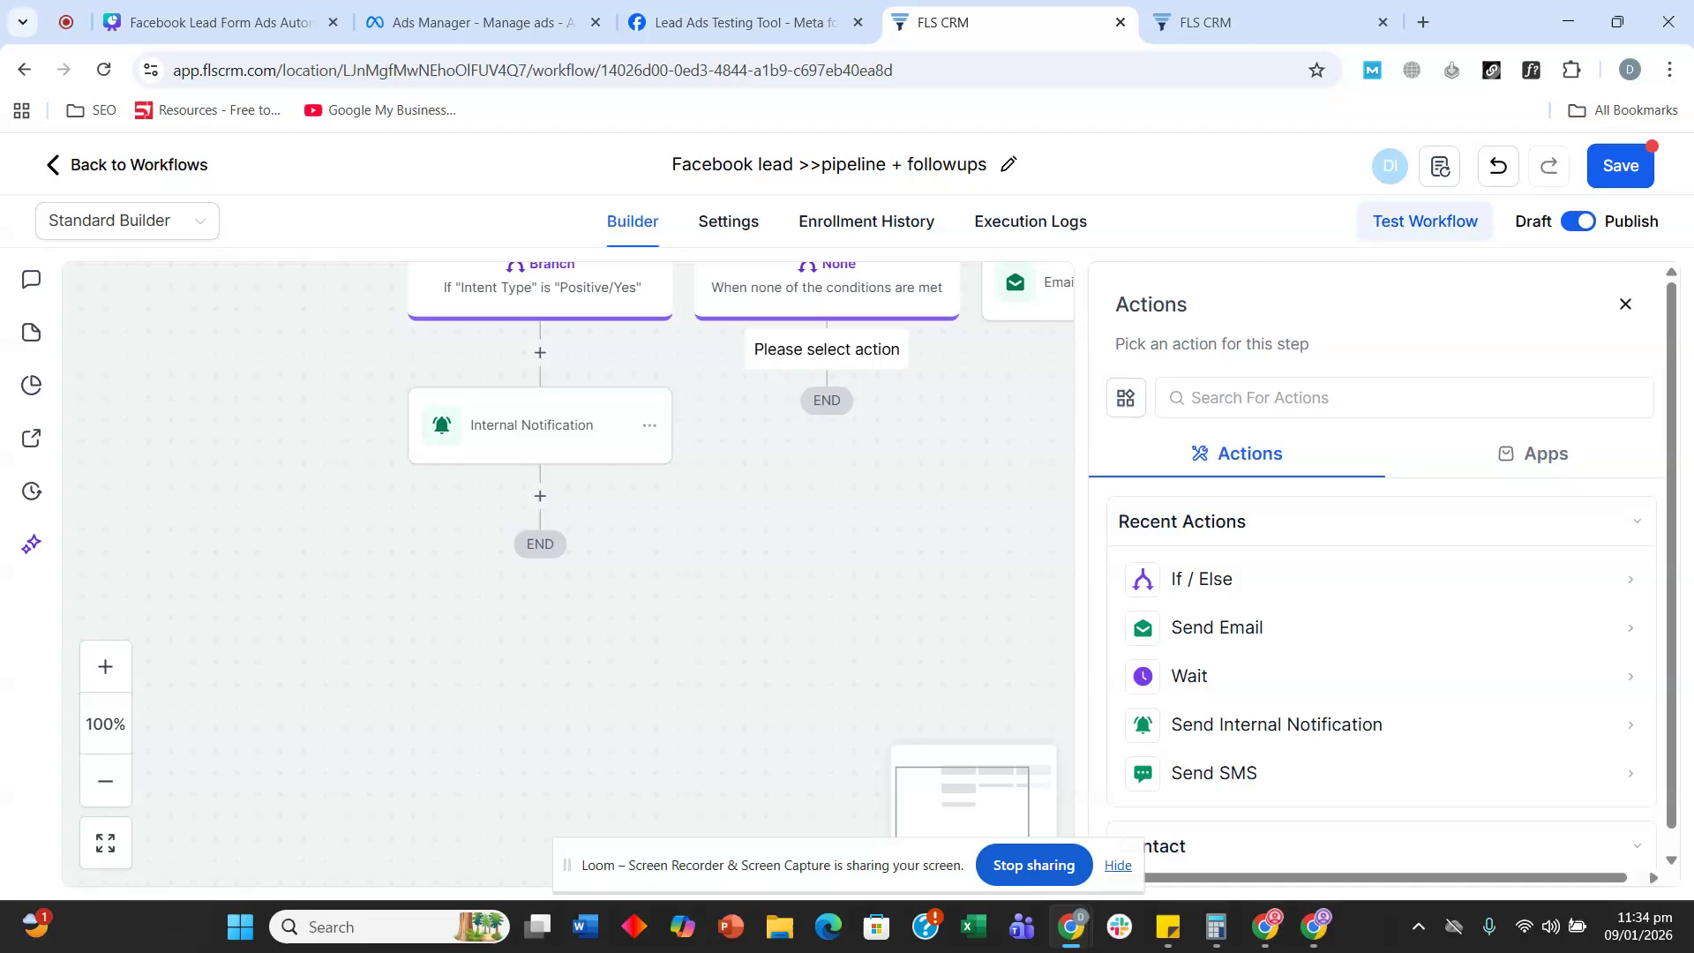
- Save the Facebook lead pipeline and follow-up workflow
{"action": "left_click", "coordinate": [1645, 186]}
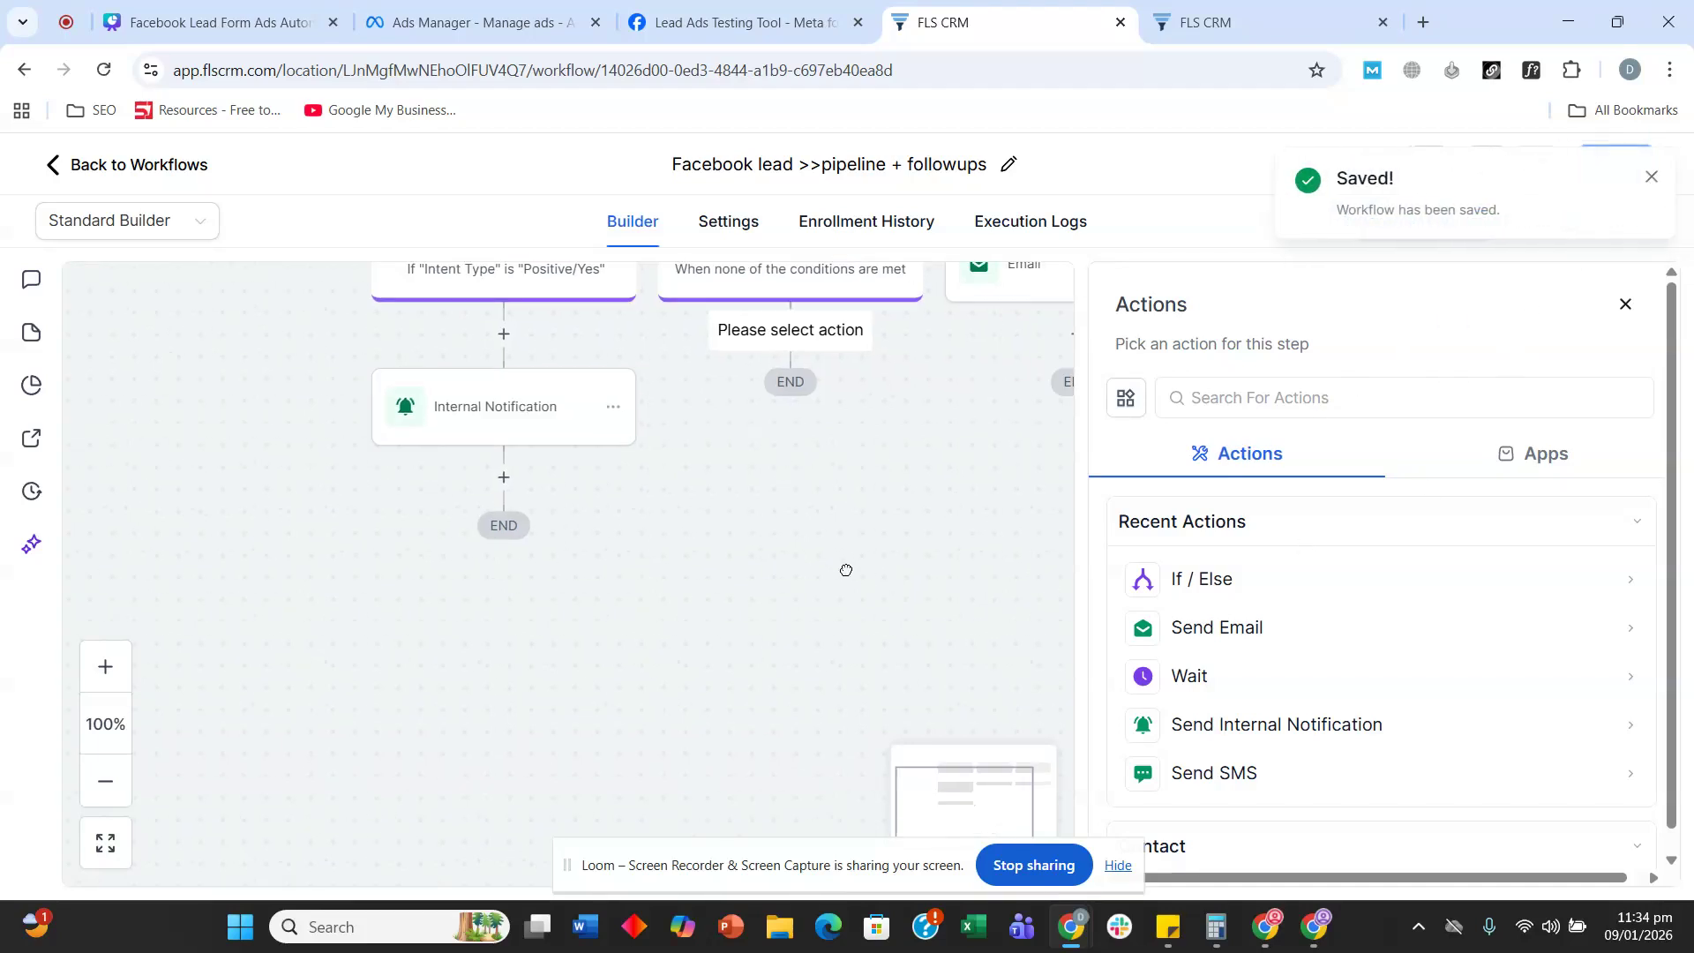
{"action": "left_click_drag", "start_coordinate": [882, 580], "coordinate": [803, 559]}
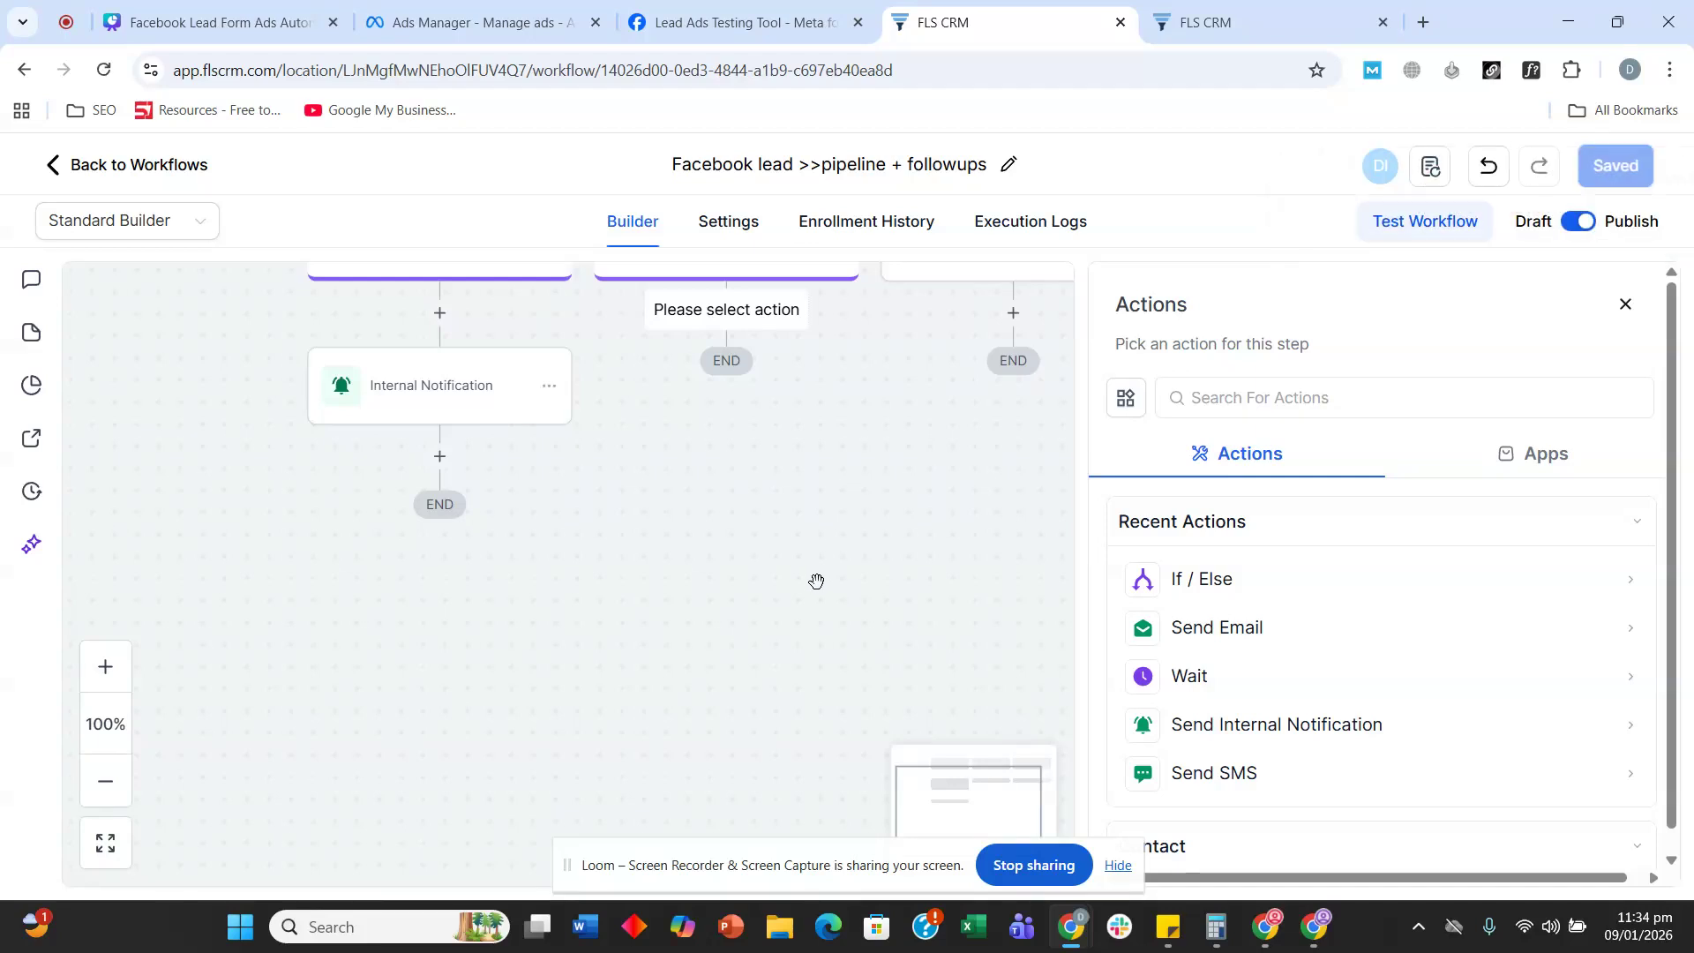